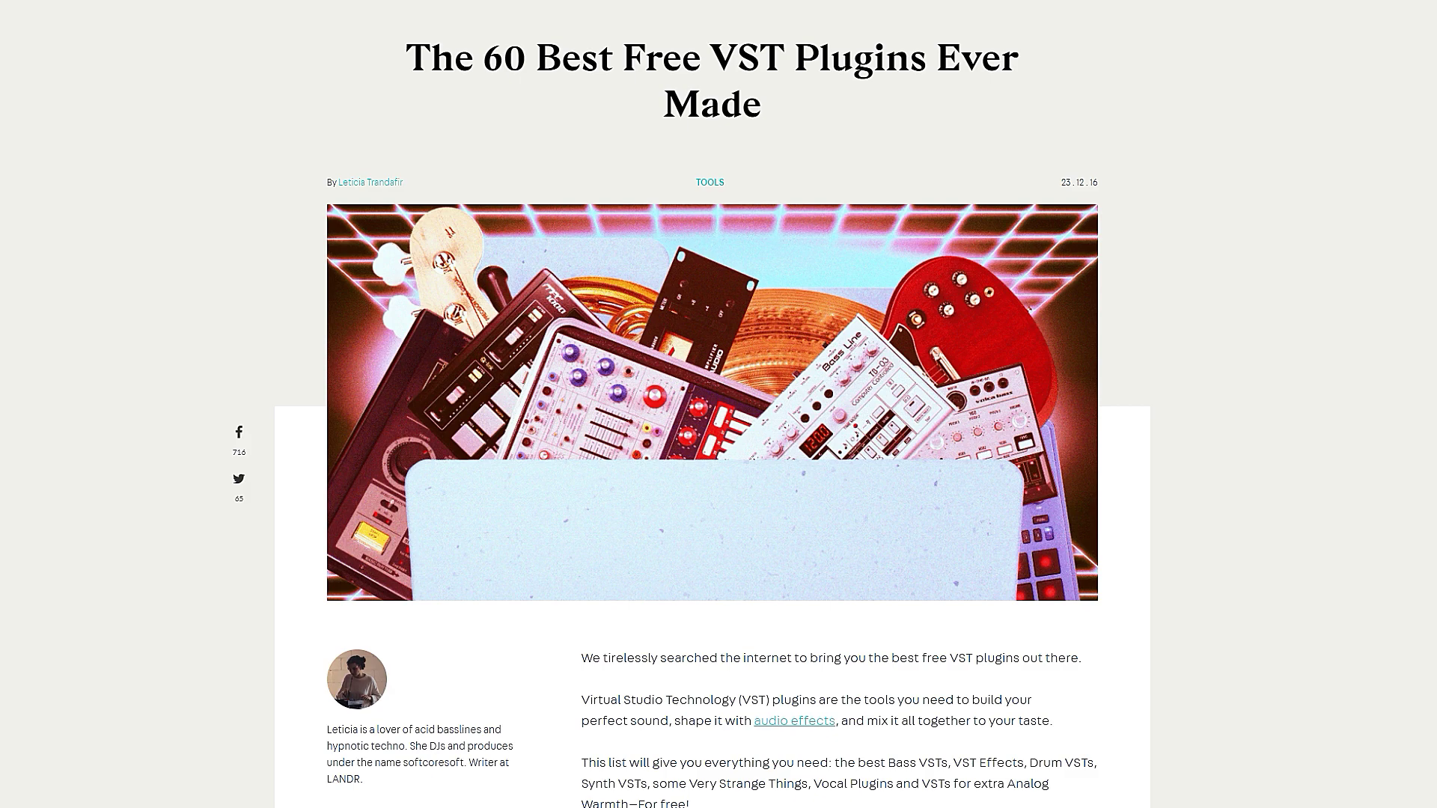
Step: Scroll the LANDR '60 Best Free VST Plugins' article from the header through synths and effects to drums
scroll(712, 405, "down", 10)
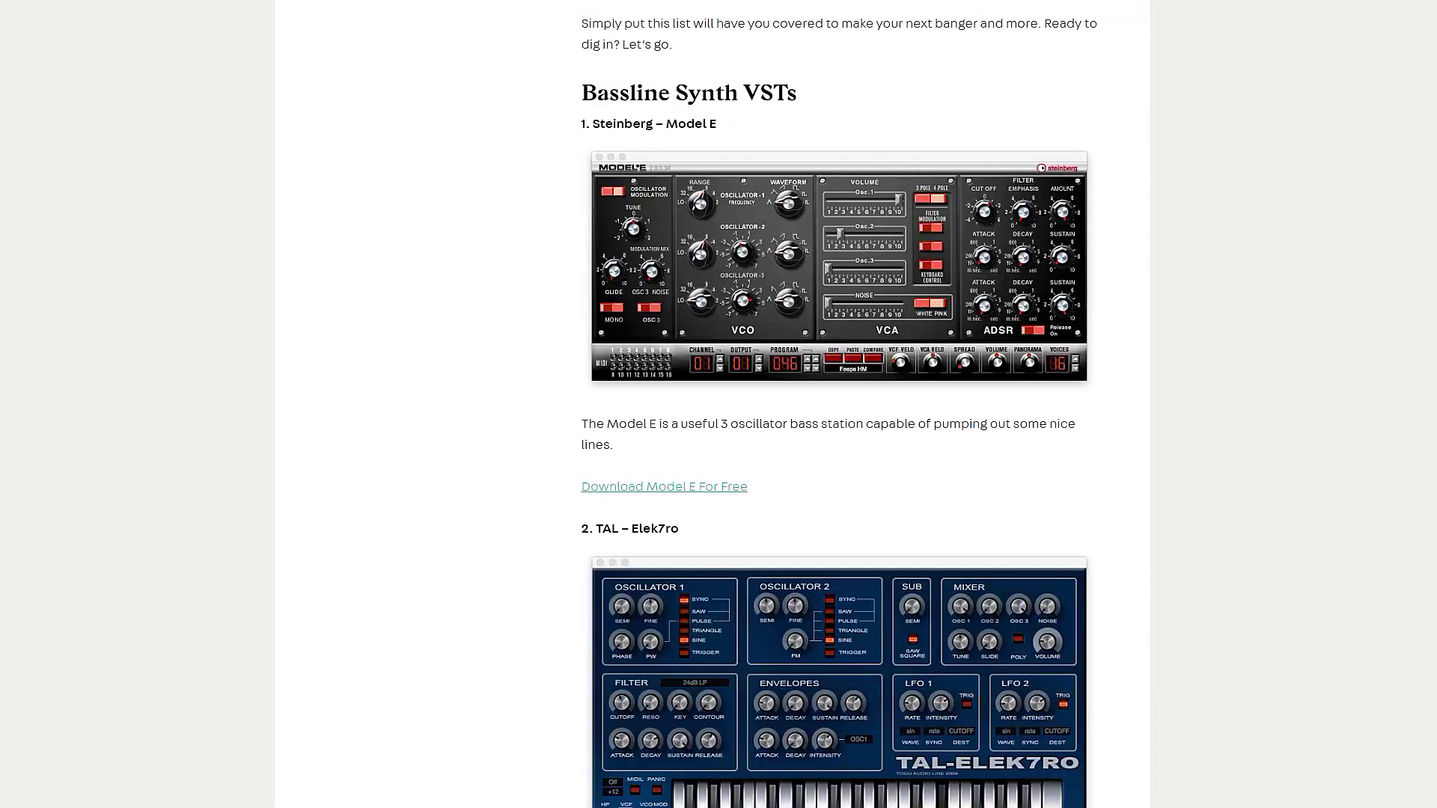
scroll(837, 404, "down", 8)
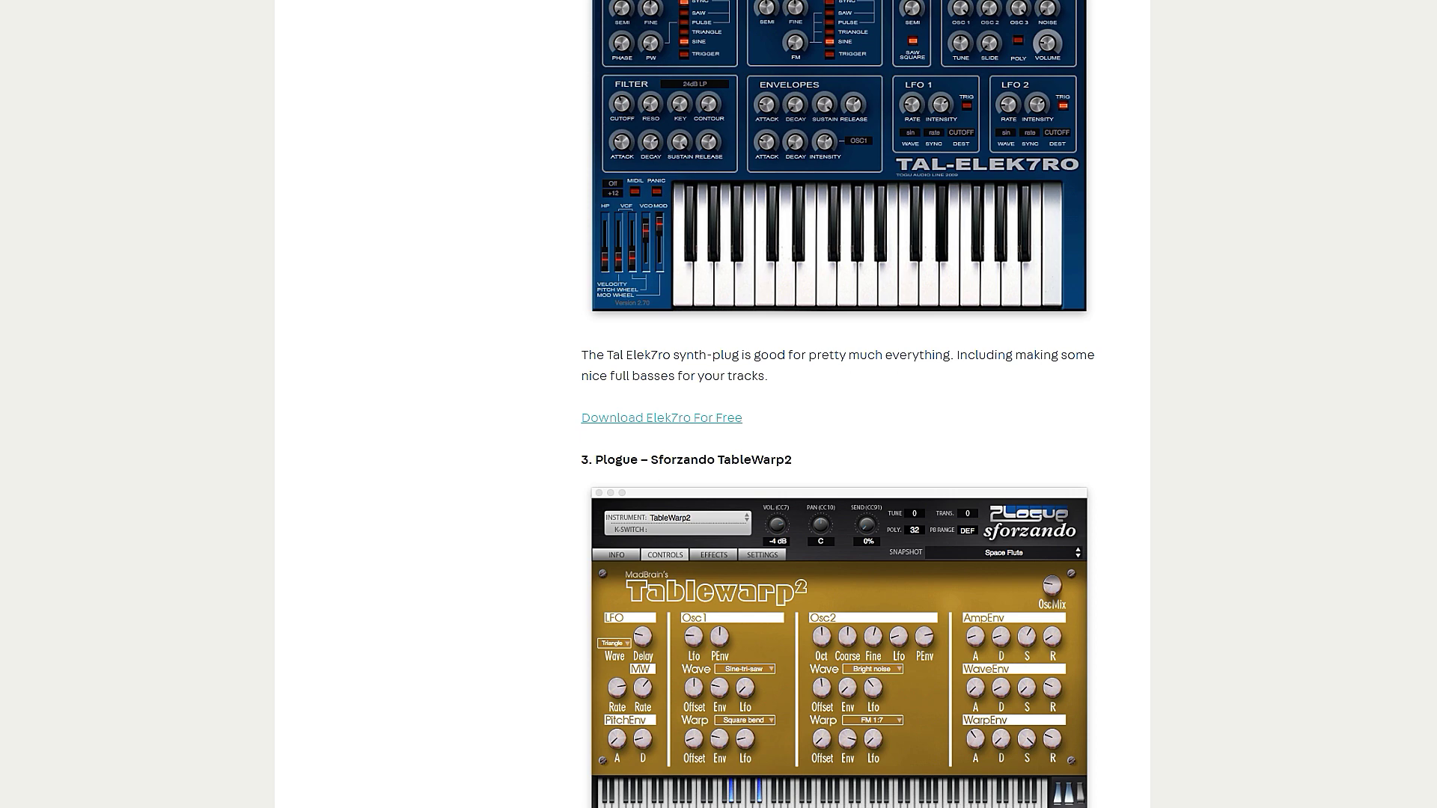
scroll(838, 404, "down", 9)
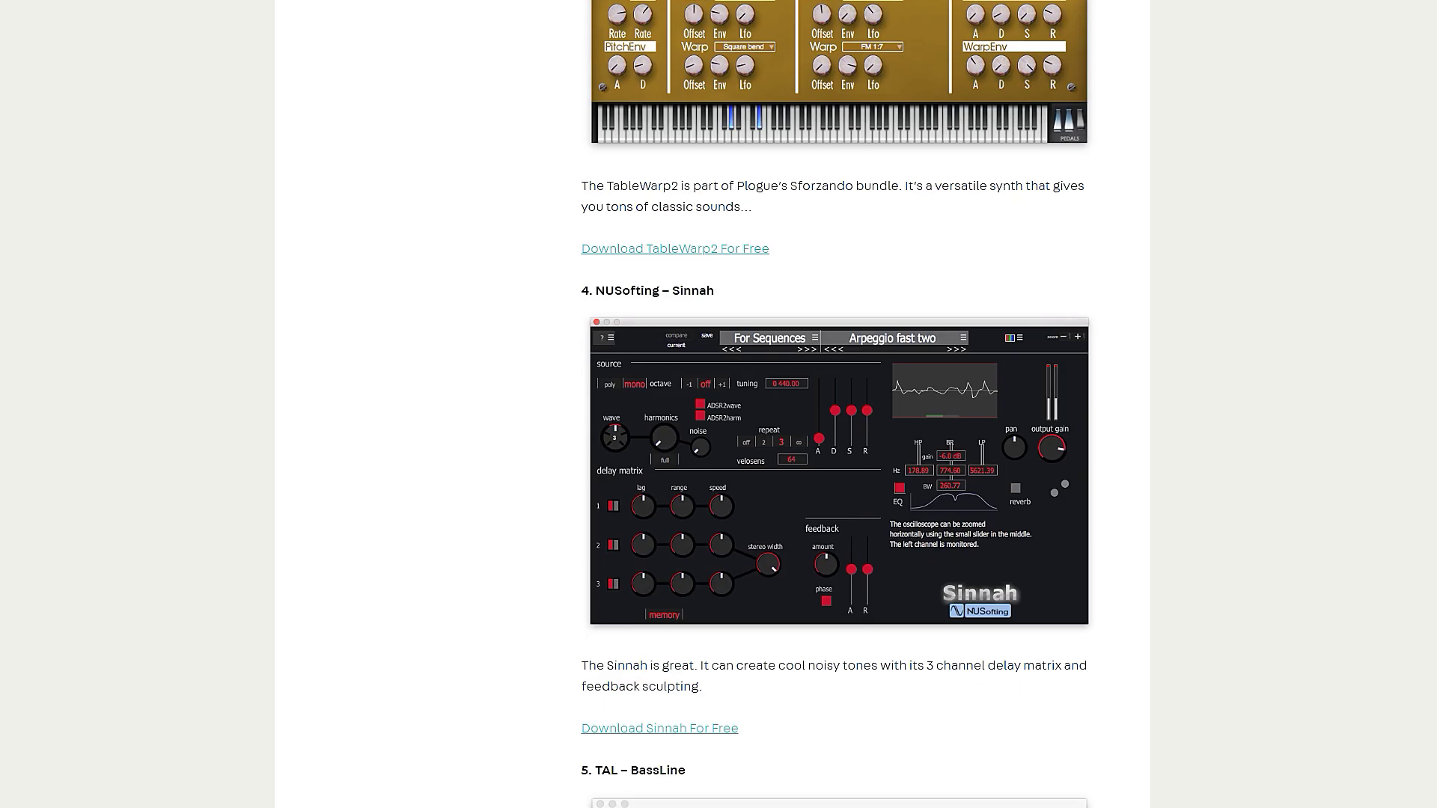
scroll(838, 404, "down", 10)
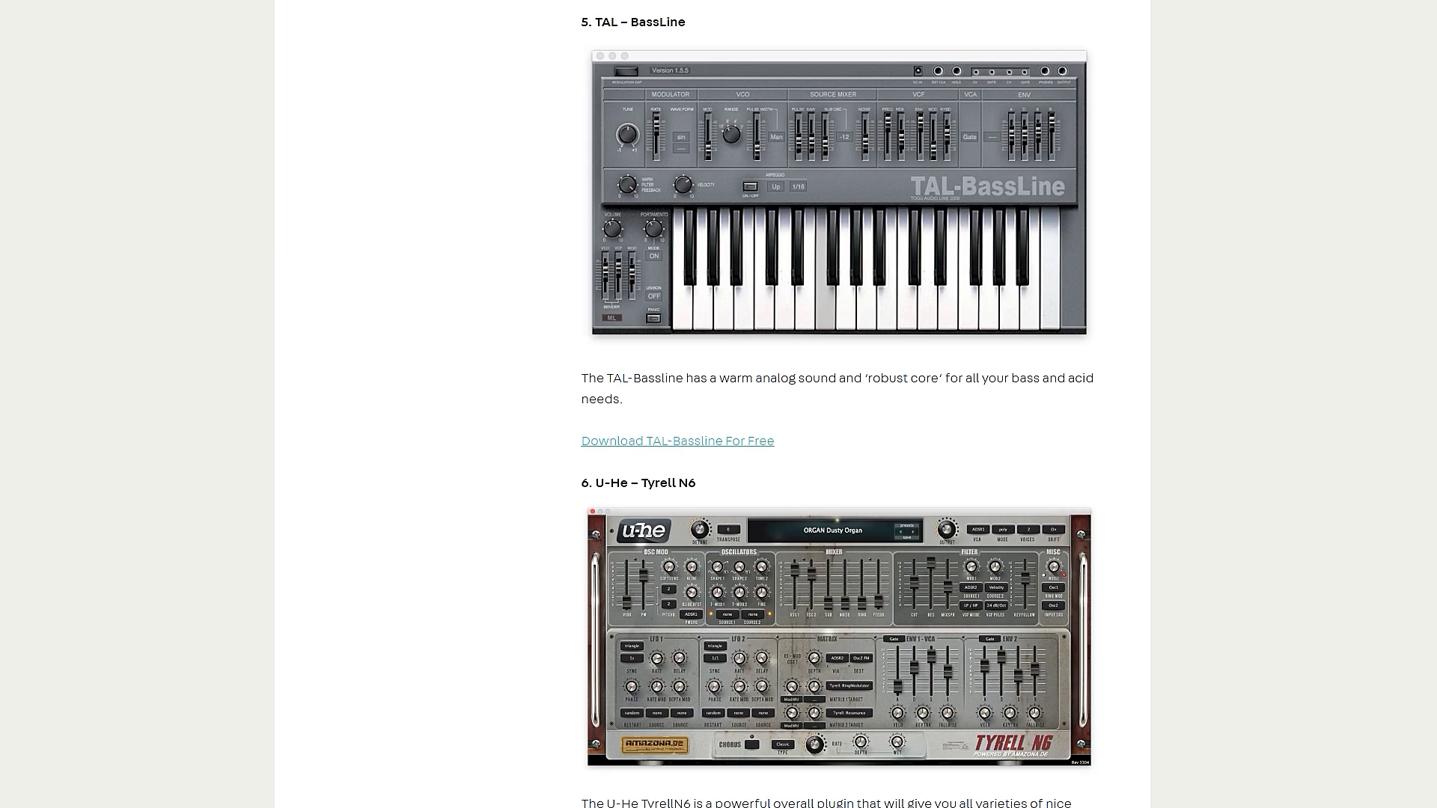
scroll(838, 404, "down", 13)
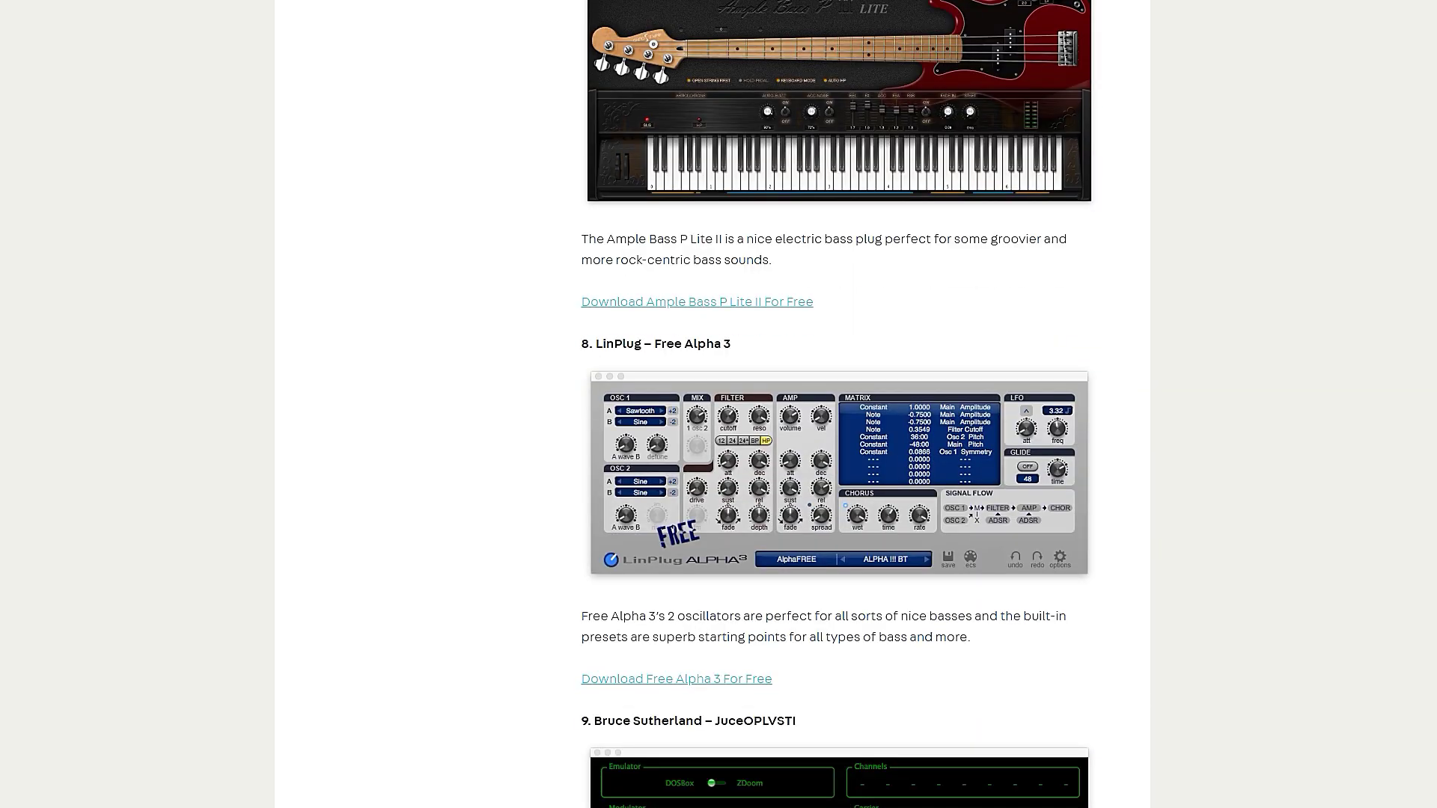
scroll(838, 404, "down", 12)
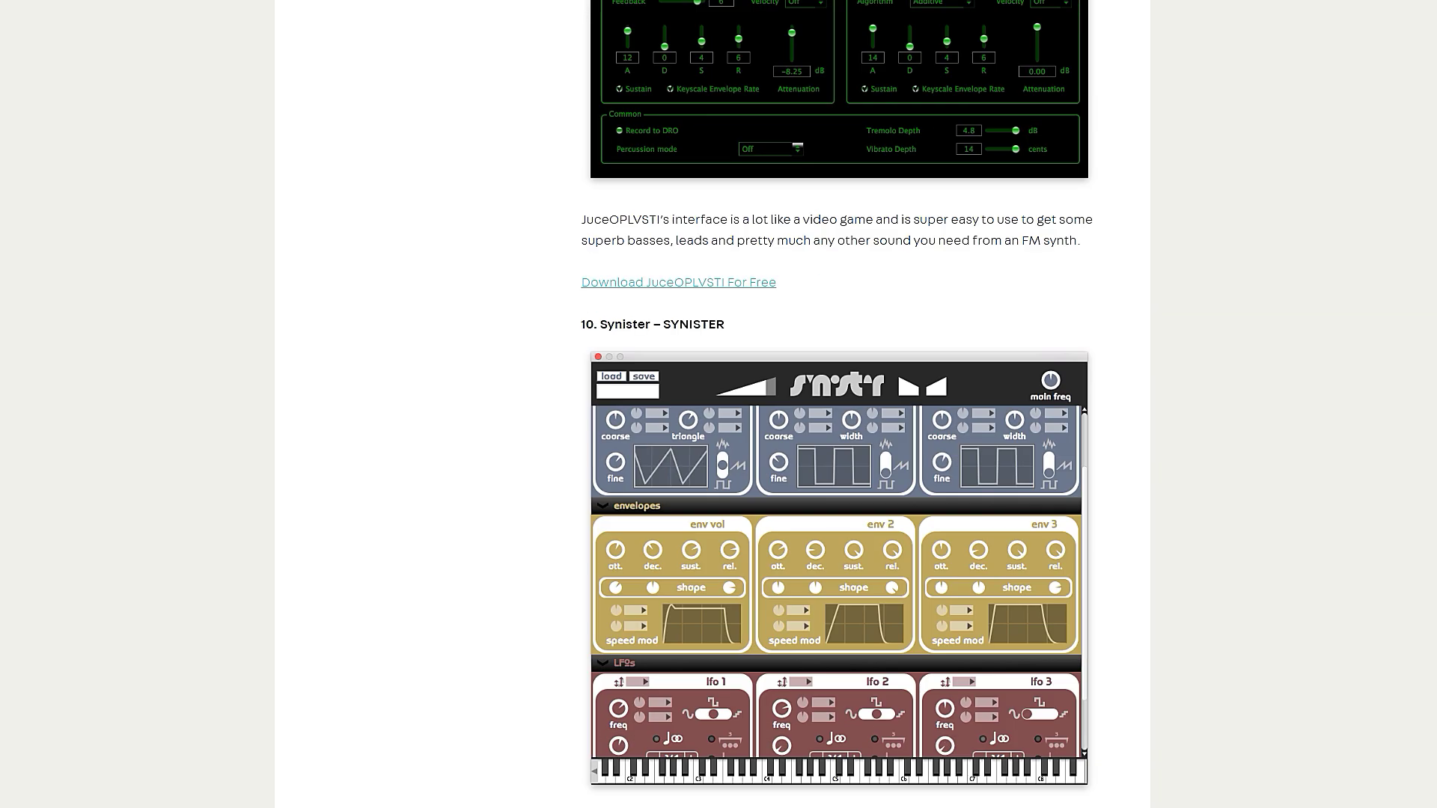
scroll(838, 404, "down", 14)
scroll(838, 404, "down", 14)
scroll(838, 404, "down", 14)
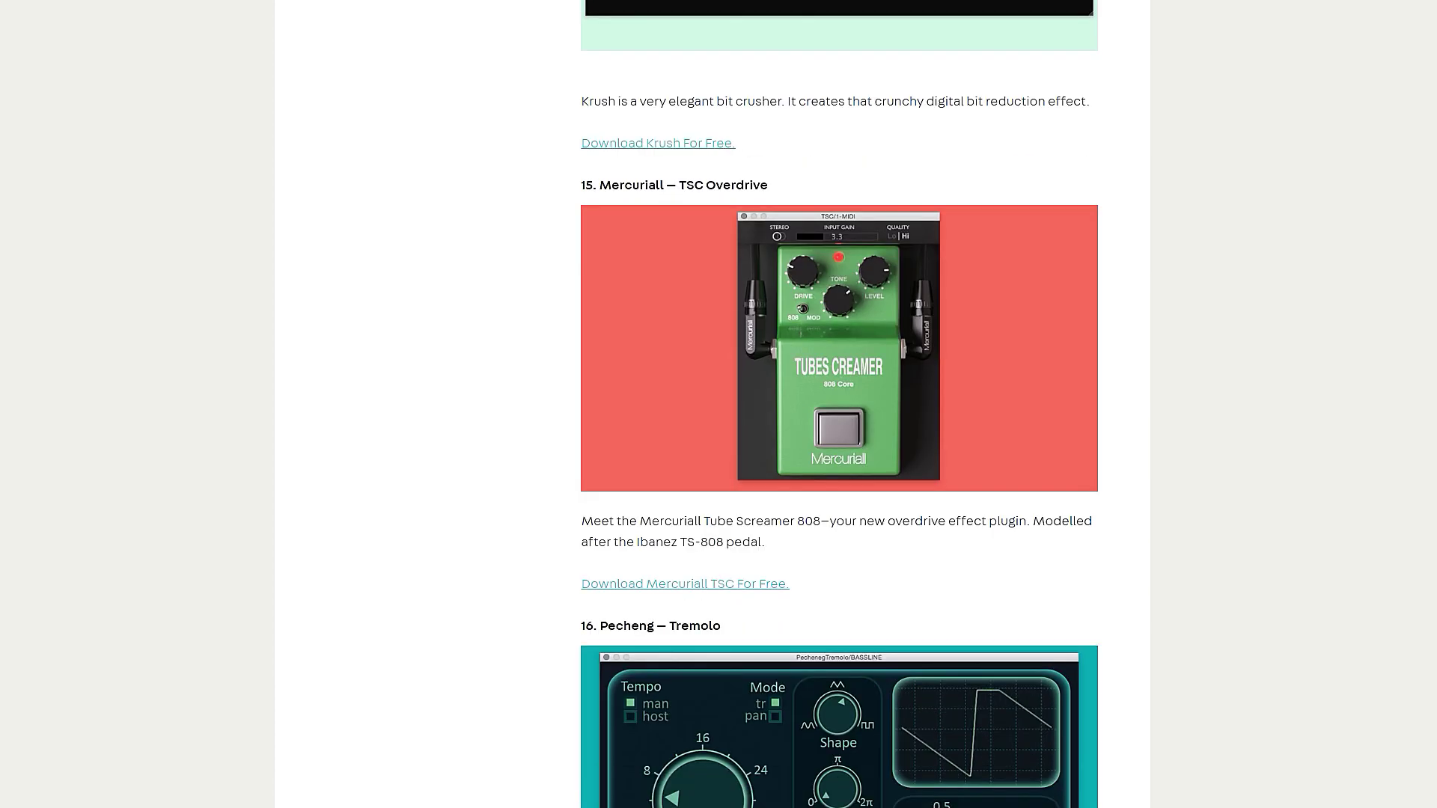
scroll(838, 404, "down", 15)
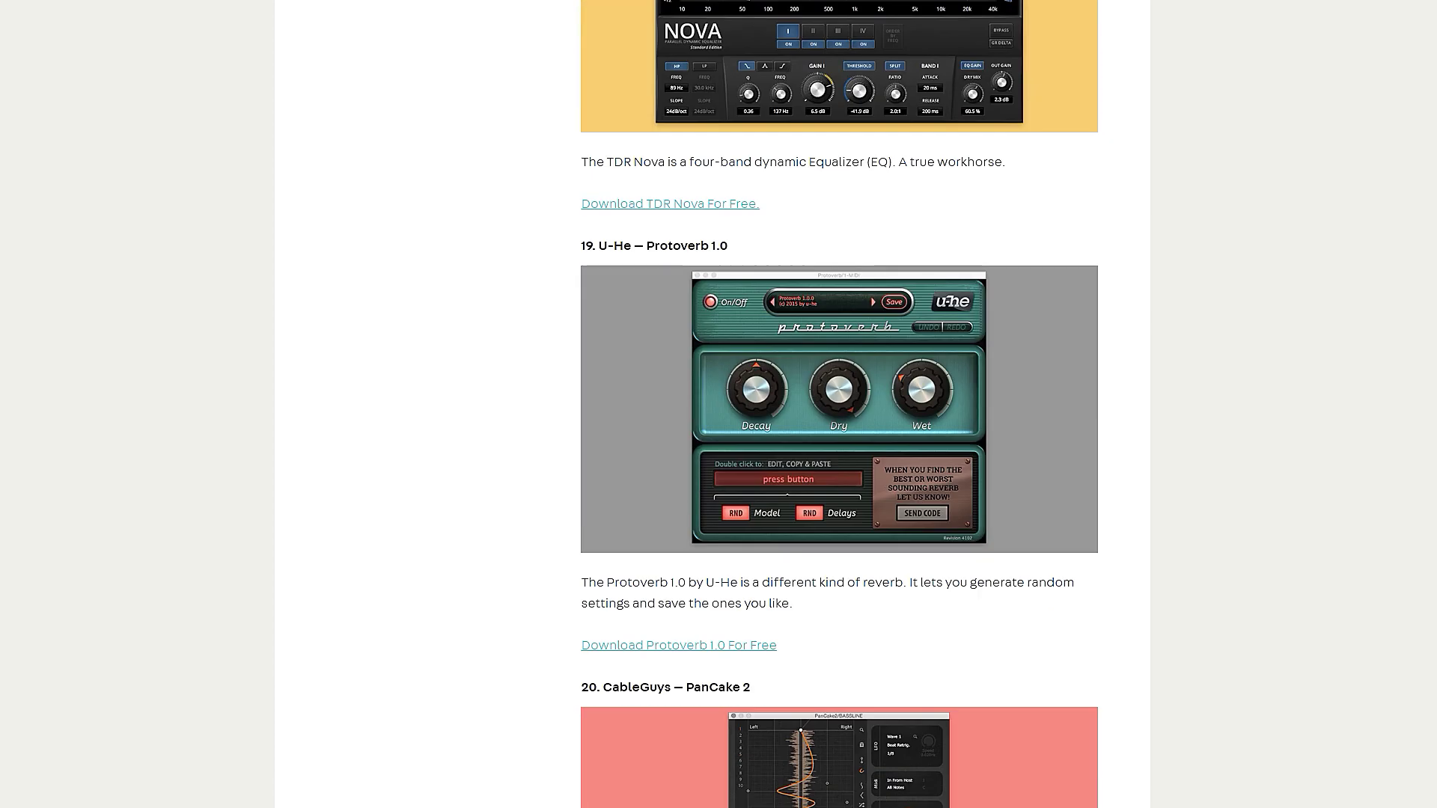
scroll(838, 404, "down", 15)
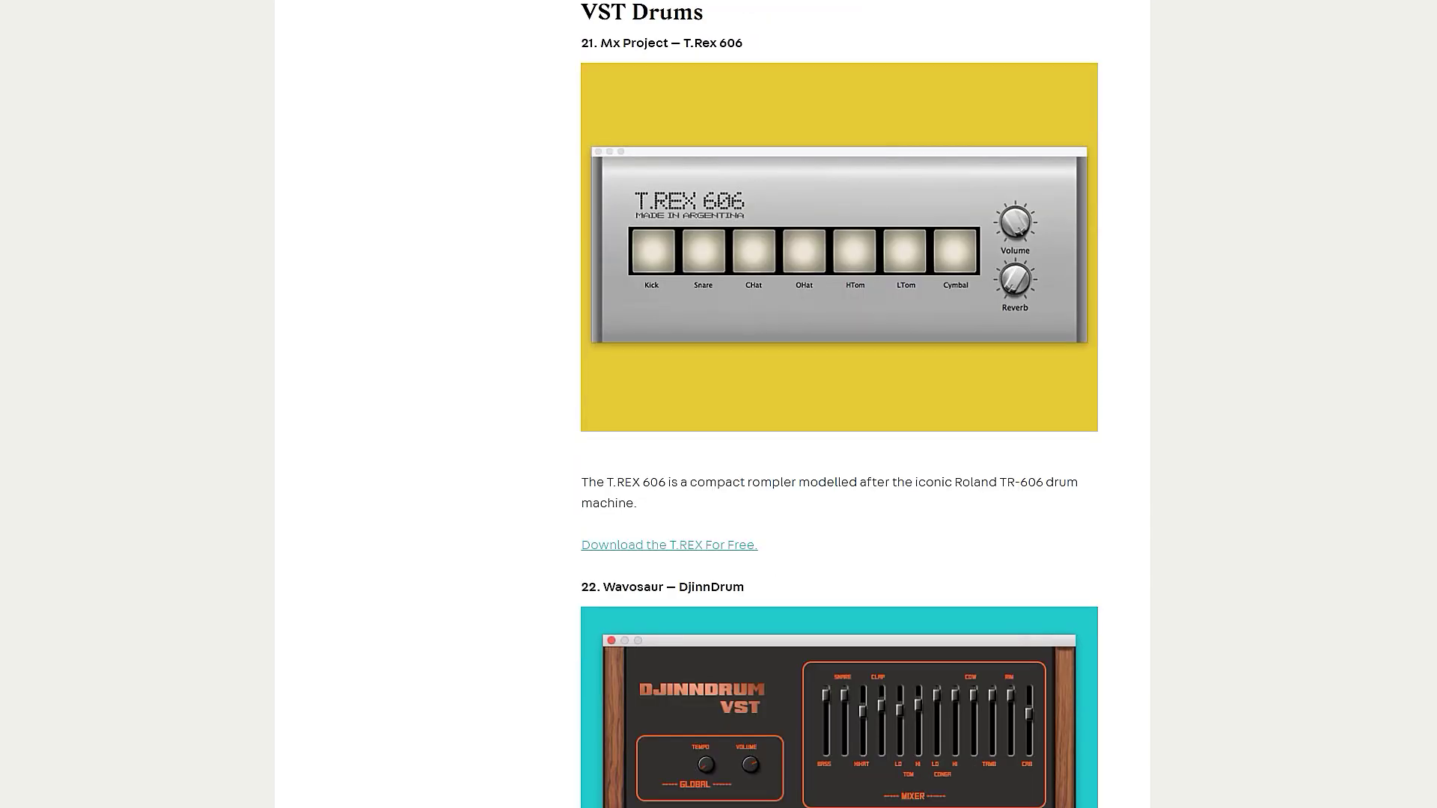
scroll(838, 405, "down", 15)
scroll(837, 404, "down", 20)
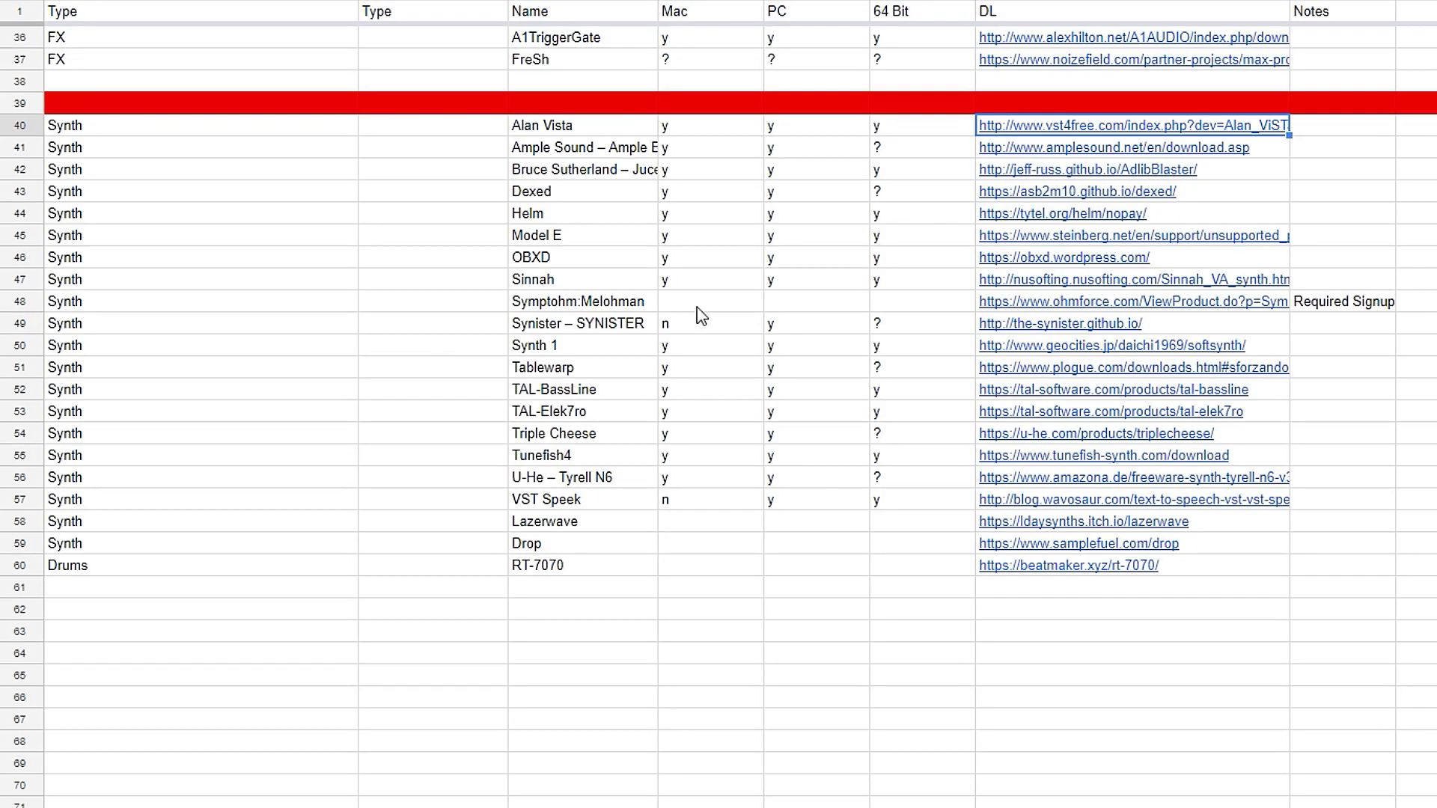
left_click(720, 2)
left_click(817, 2)
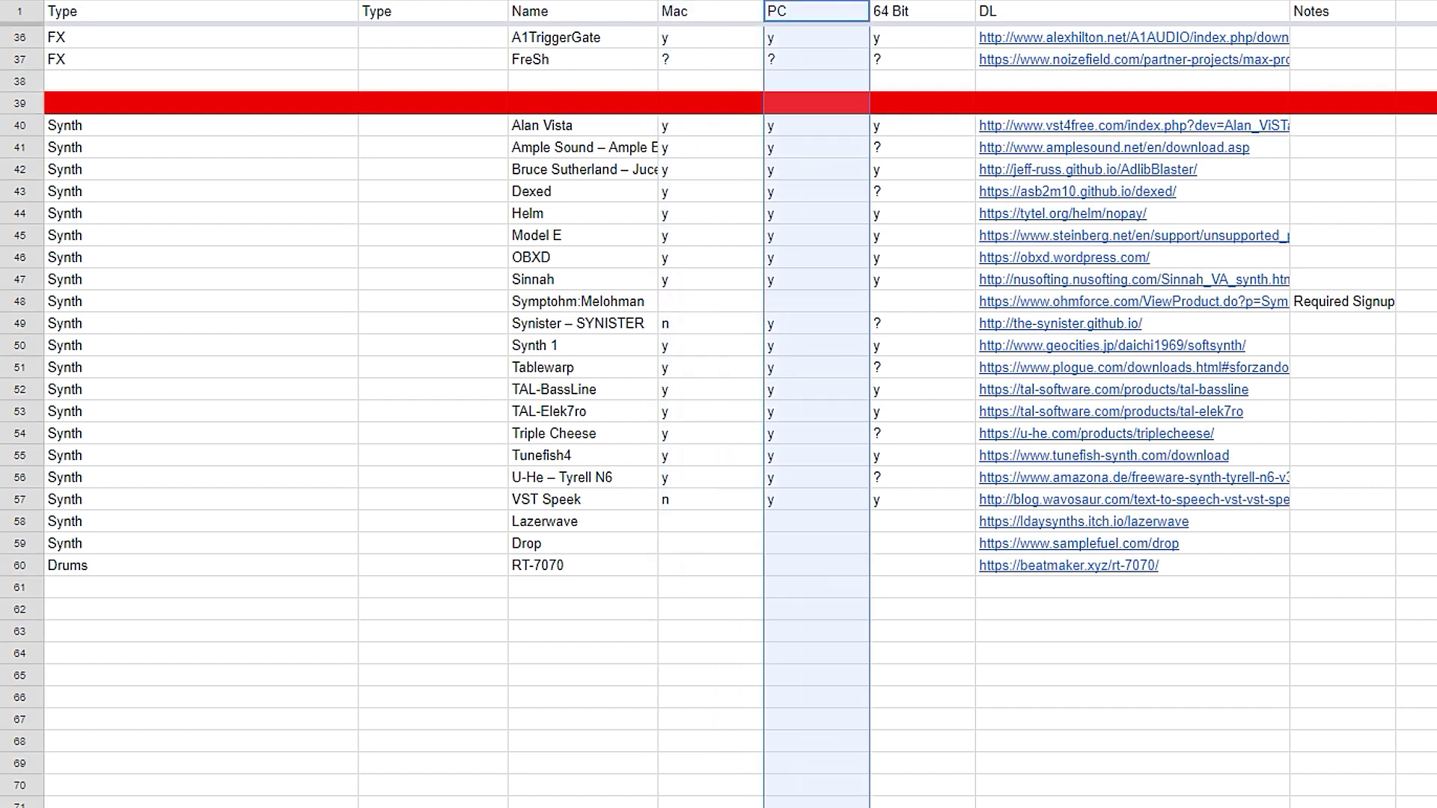
left_click(904, 3)
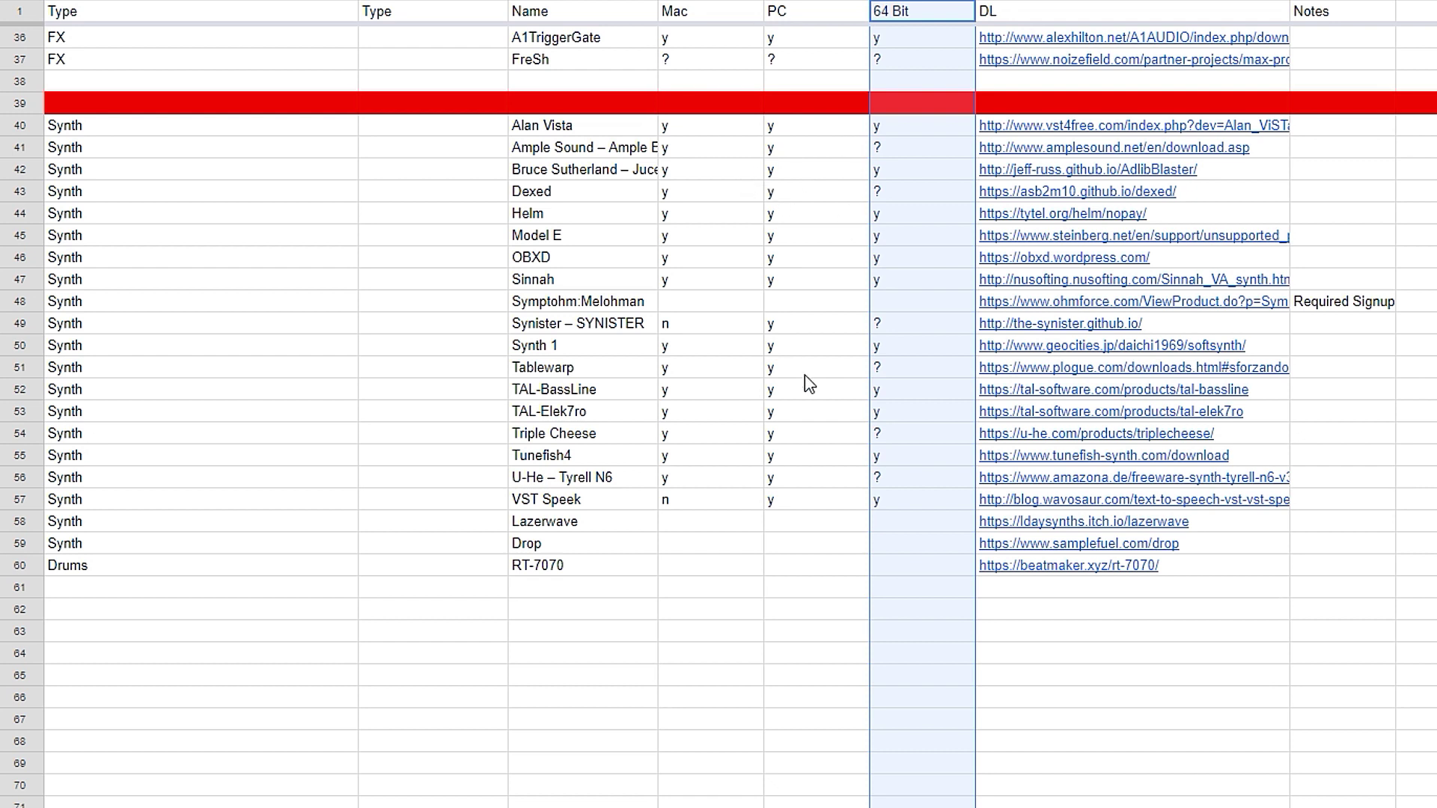
left_click(550, 6)
left_click(624, 437)
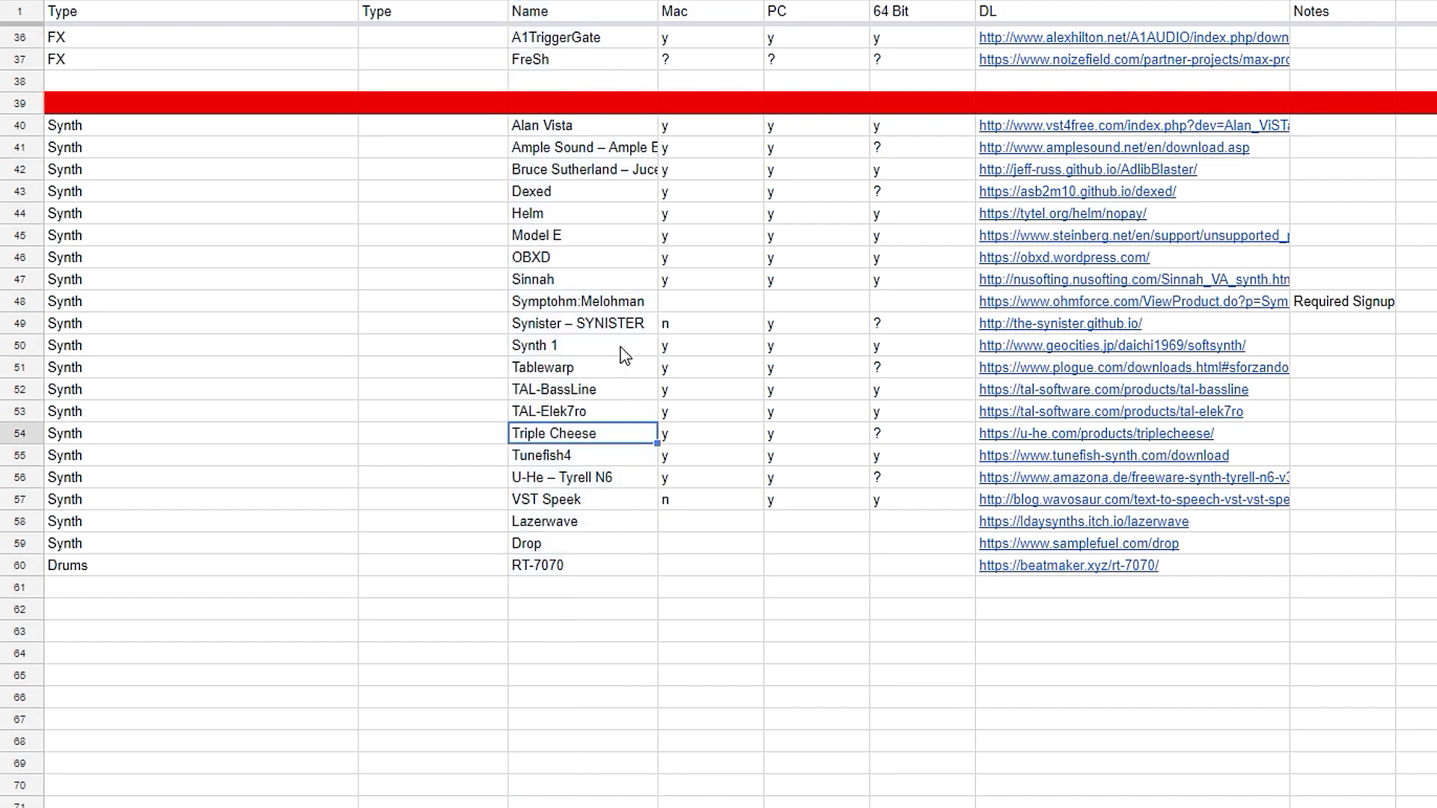
Step: Expand _Free > Synths > Alan Vista > BellsEbuth_x64 in the Plug-ins browser to reach BellsEbuth
left_click(573, 119)
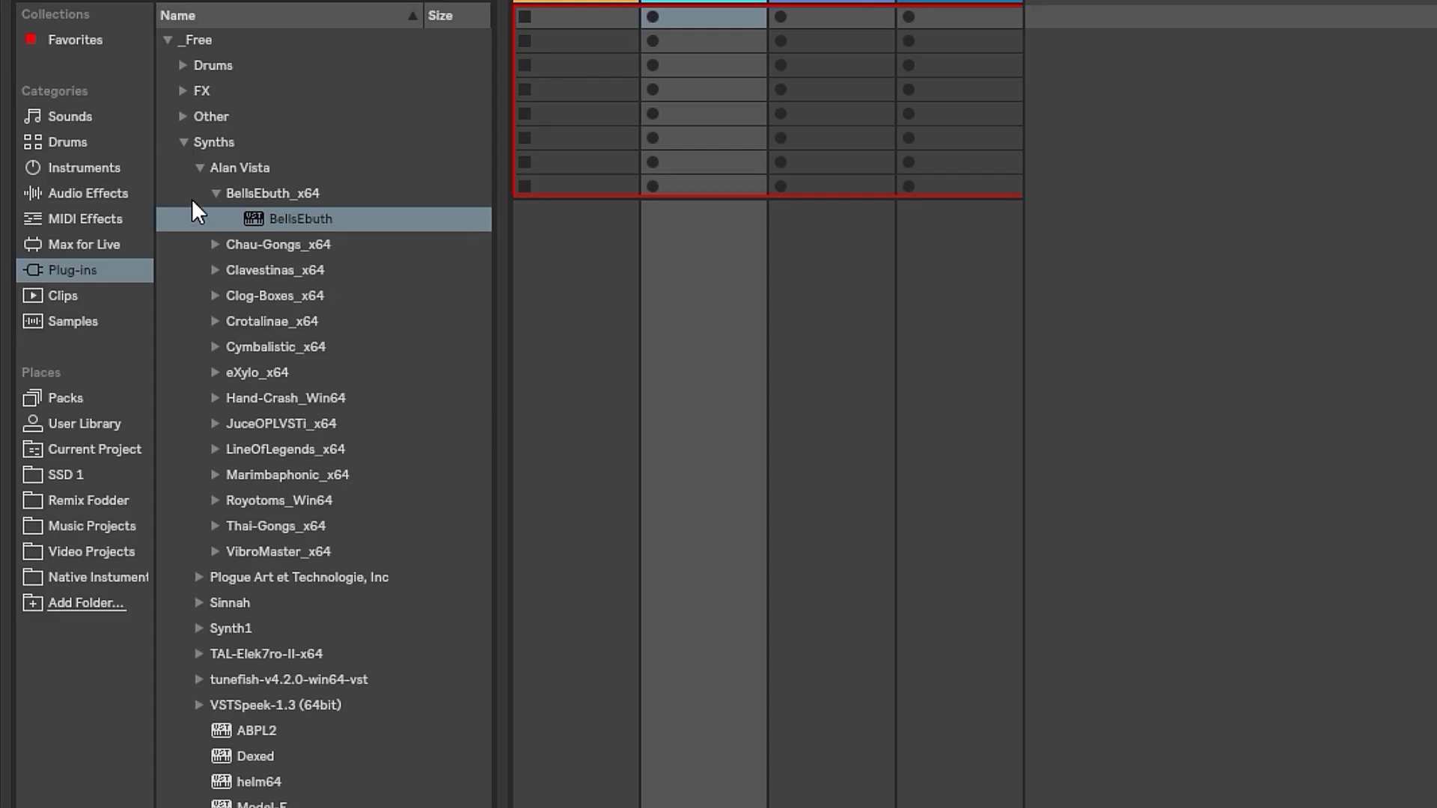
left_click(198, 168)
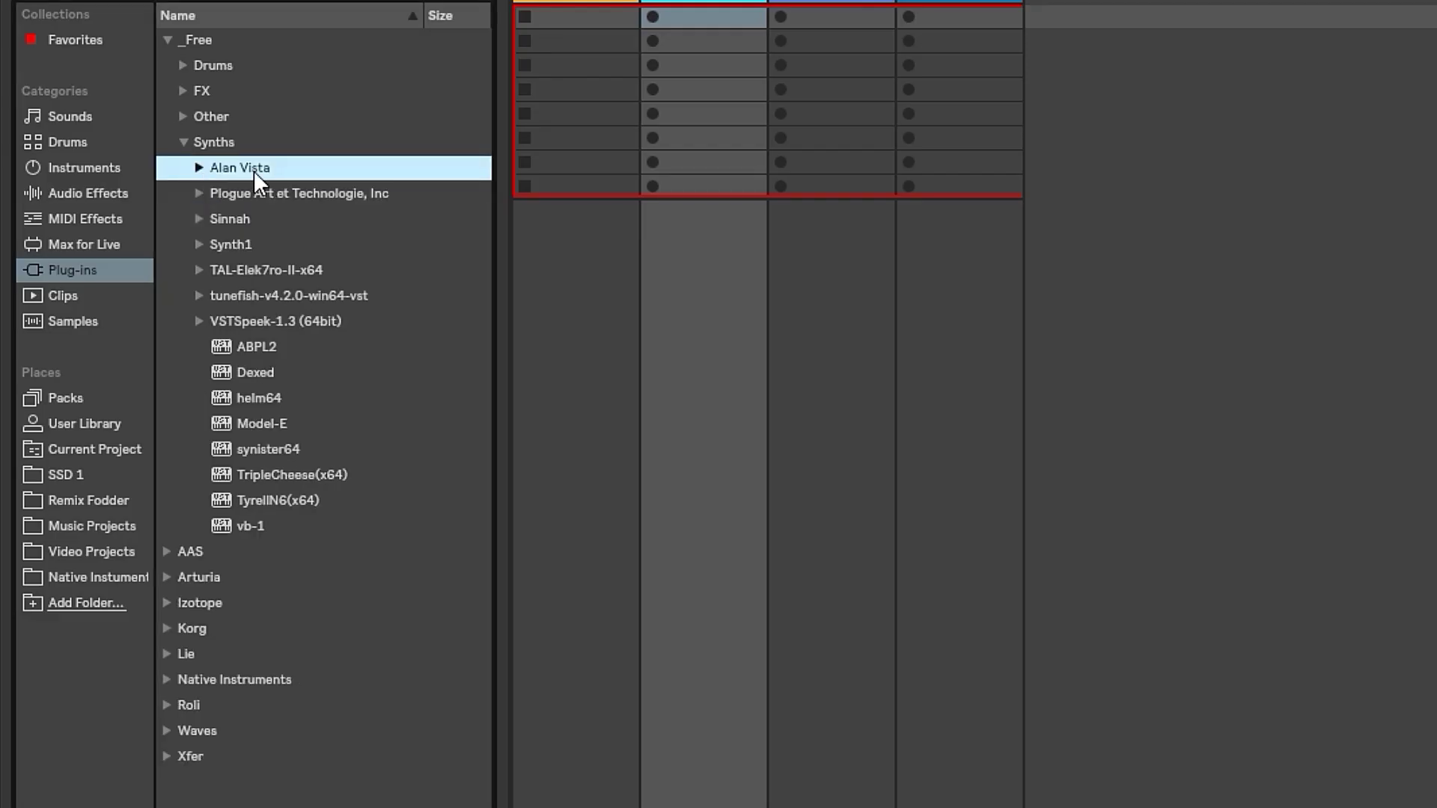
left_click(198, 169)
left_click(213, 189)
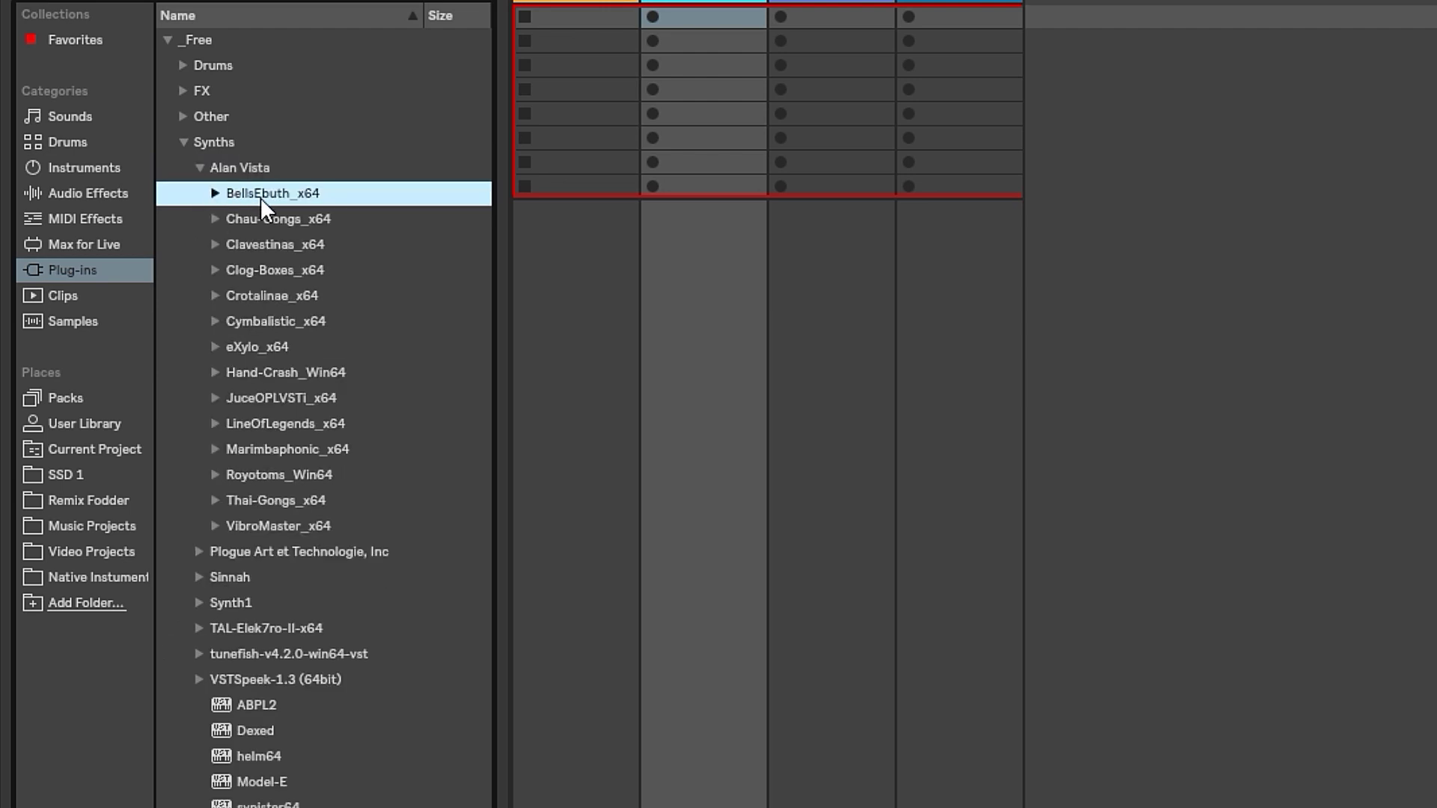
left_click(214, 192)
left_click(274, 218)
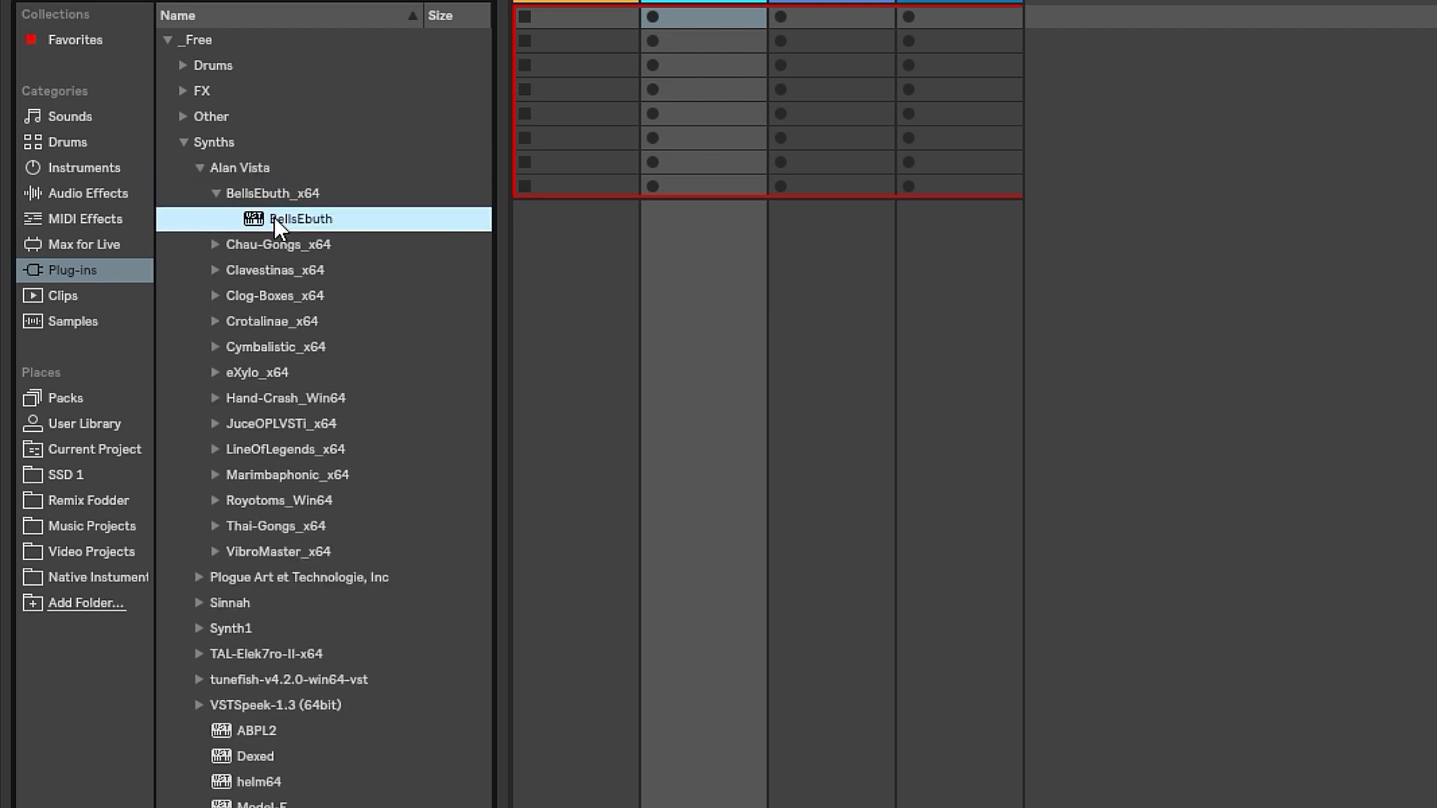
left_click(299, 187)
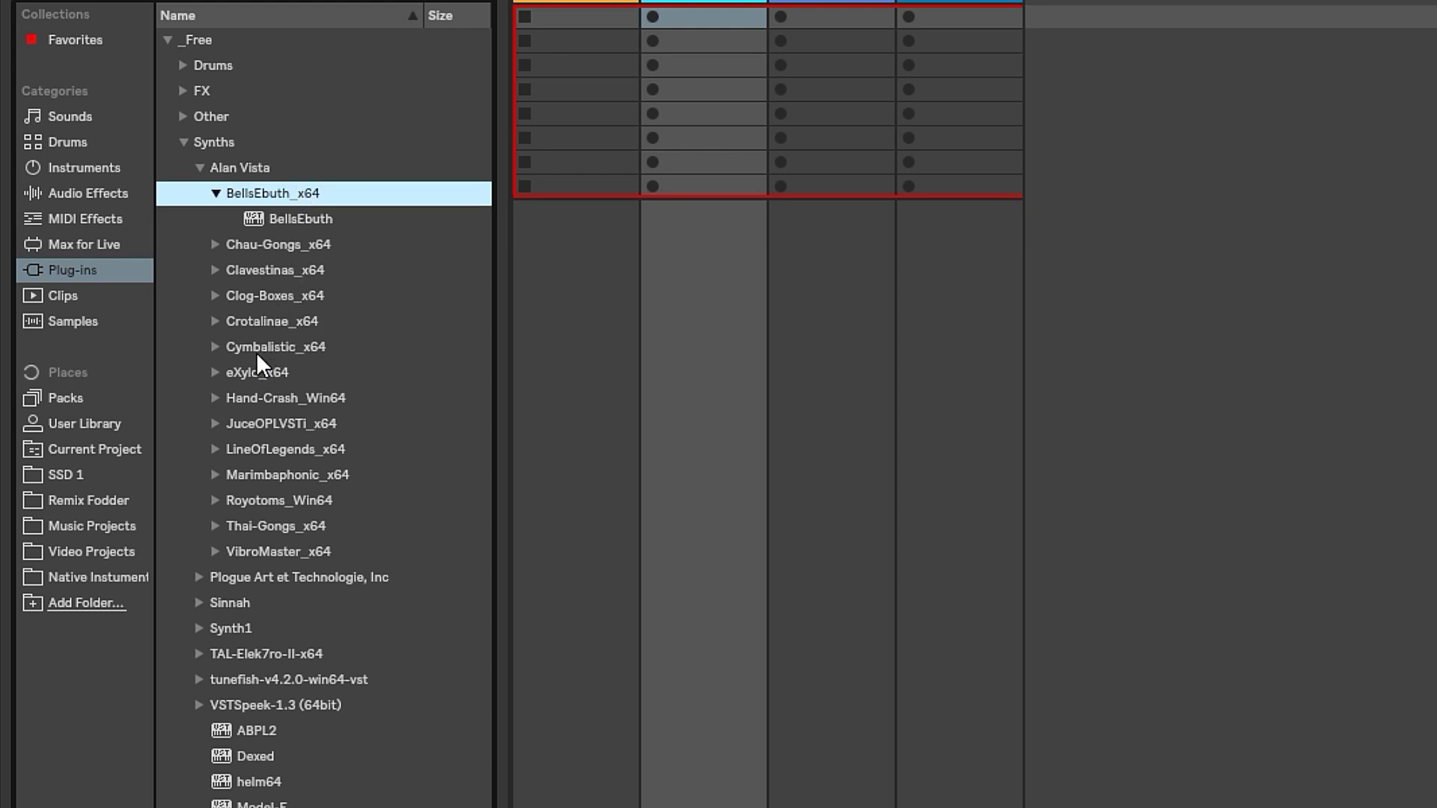
Step: Drag BellsEbuth into the Session view to load it on a MIDI track, toggling Arrangement and back
left_click_drag(303, 219, 688, 100)
key("Tab")
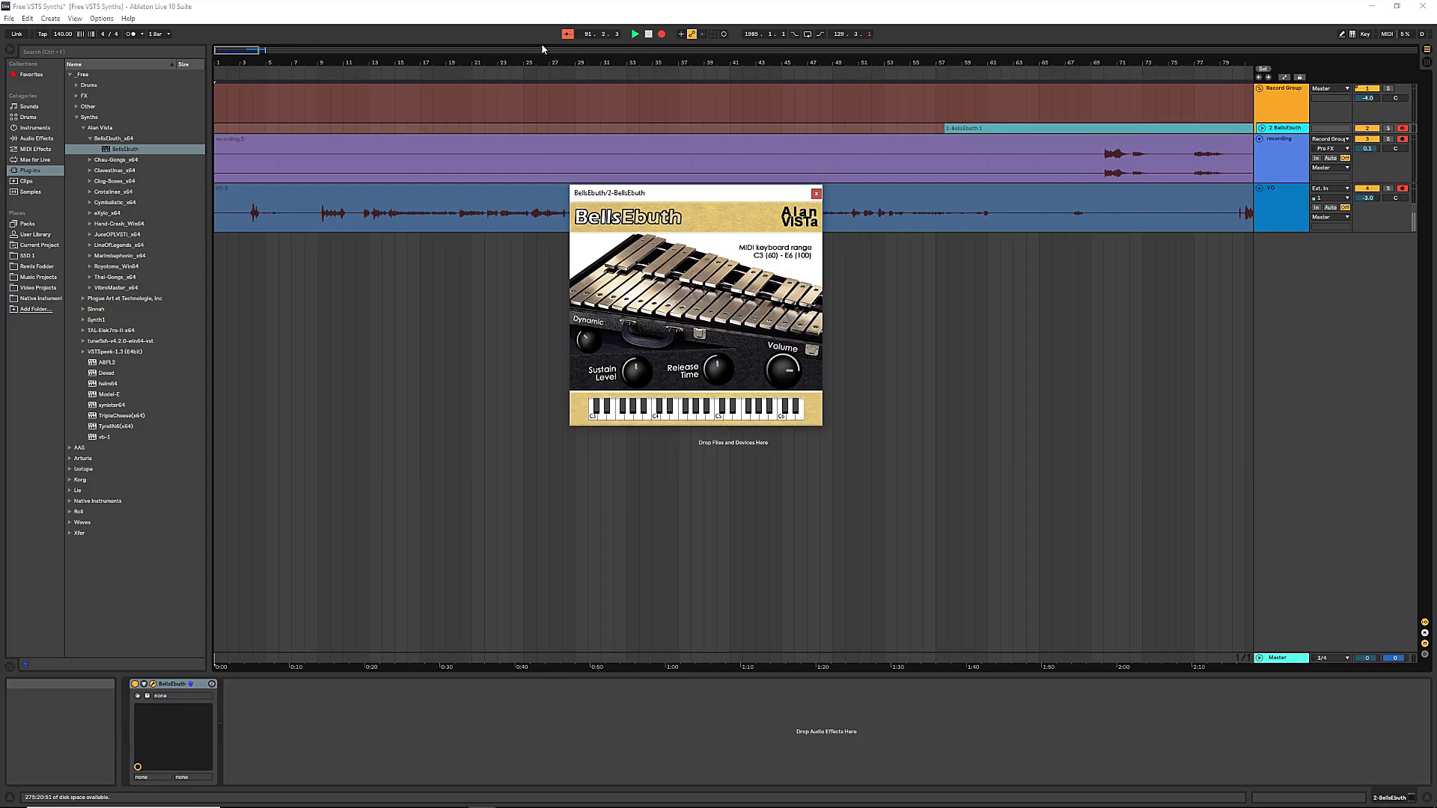
key("Tab")
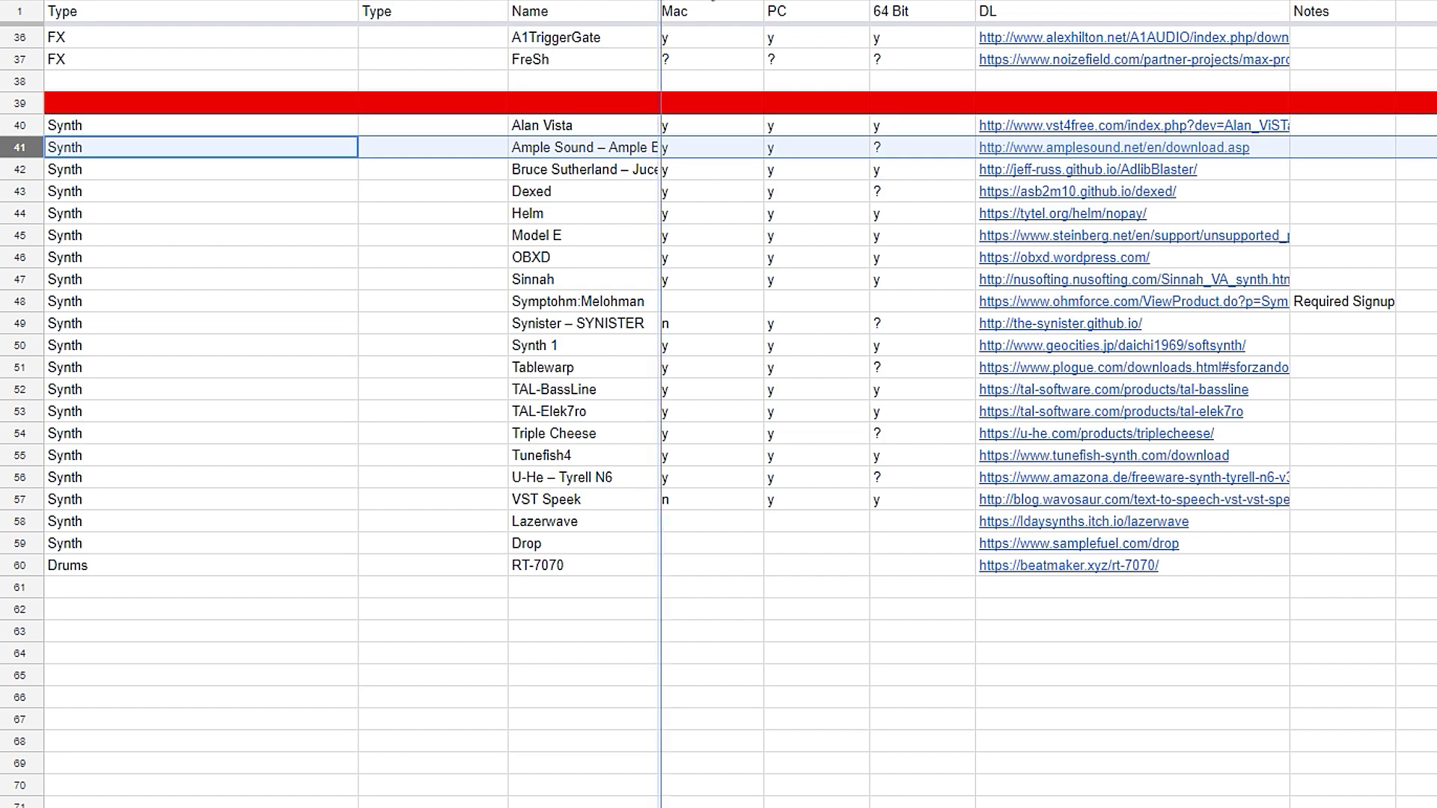
Step: Load the ABPL2 (Ample Bass P II Lite) plugin onto the 2 MIDI track and position its window
left_click_drag(660, 11, 813, 11)
key("alt+Tab")
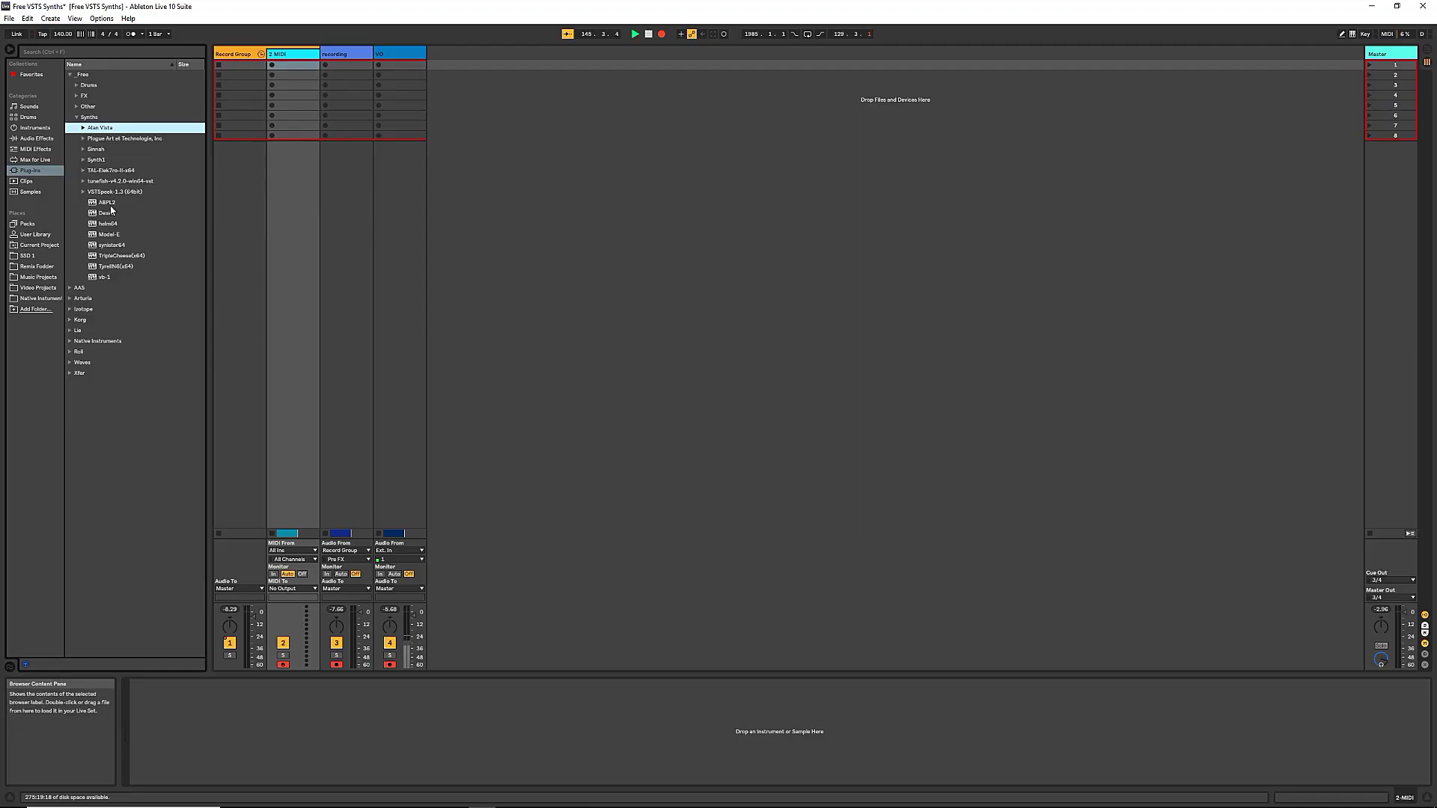
left_click(110, 203)
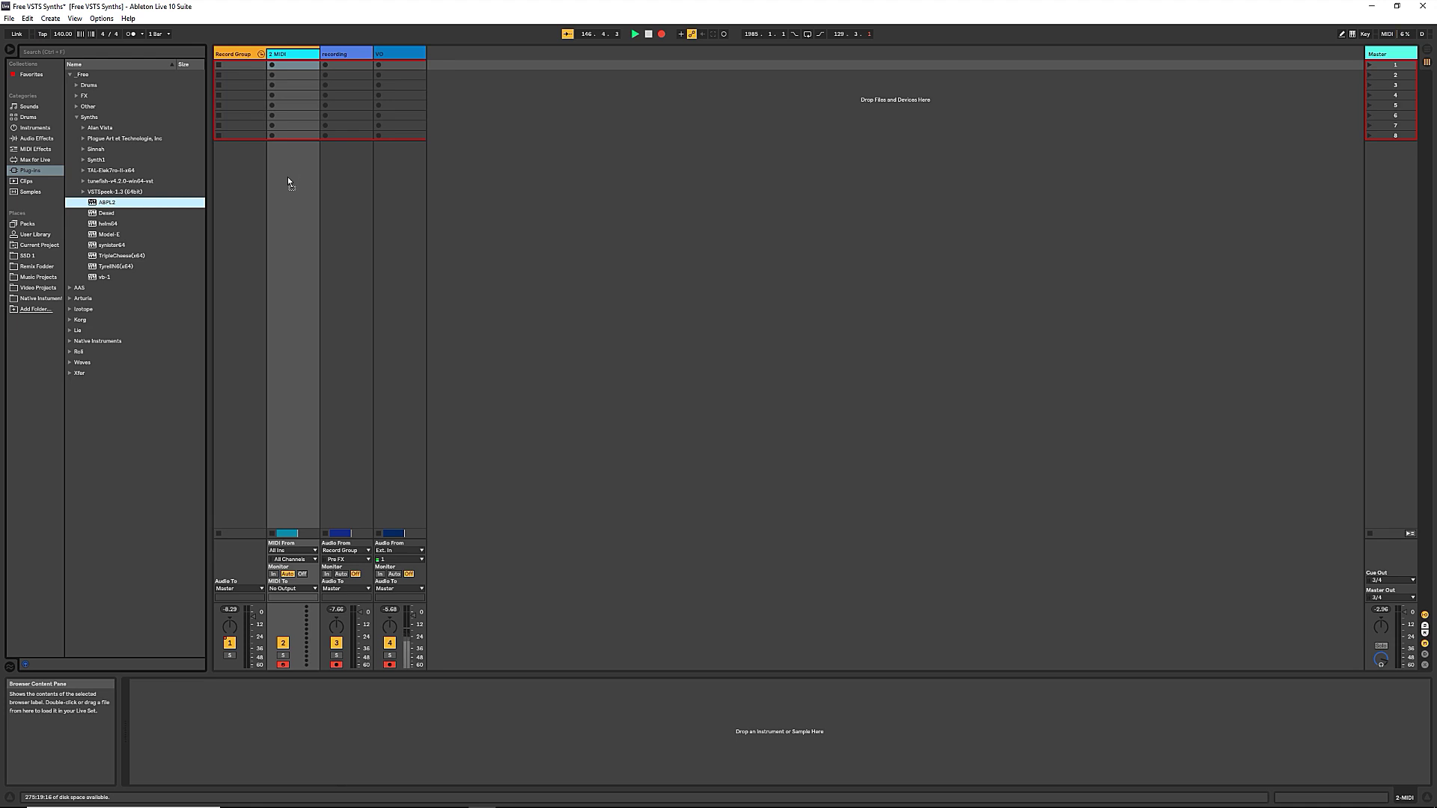
left_click_drag(288, 180, 288, 179)
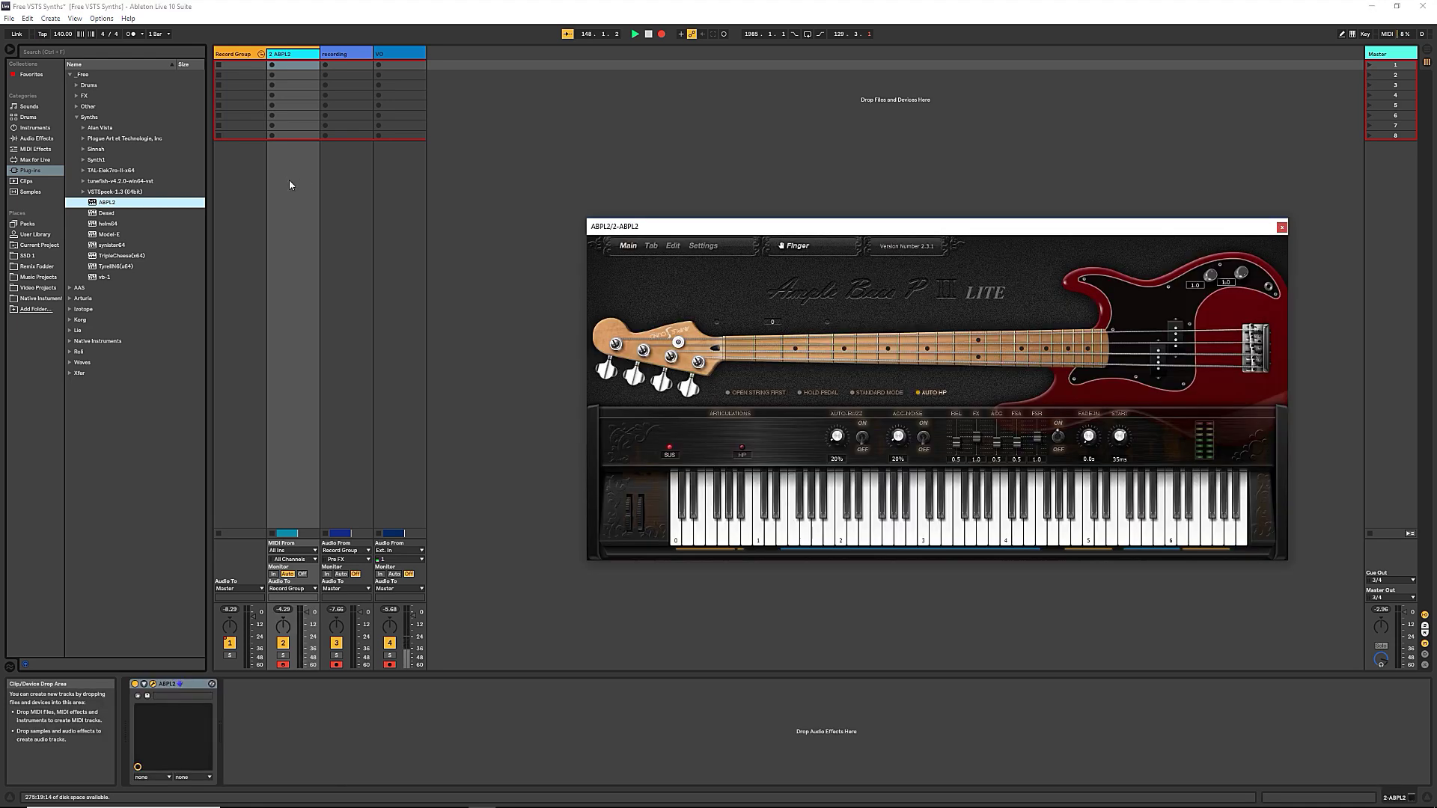
left_click_drag(779, 226, 585, 189)
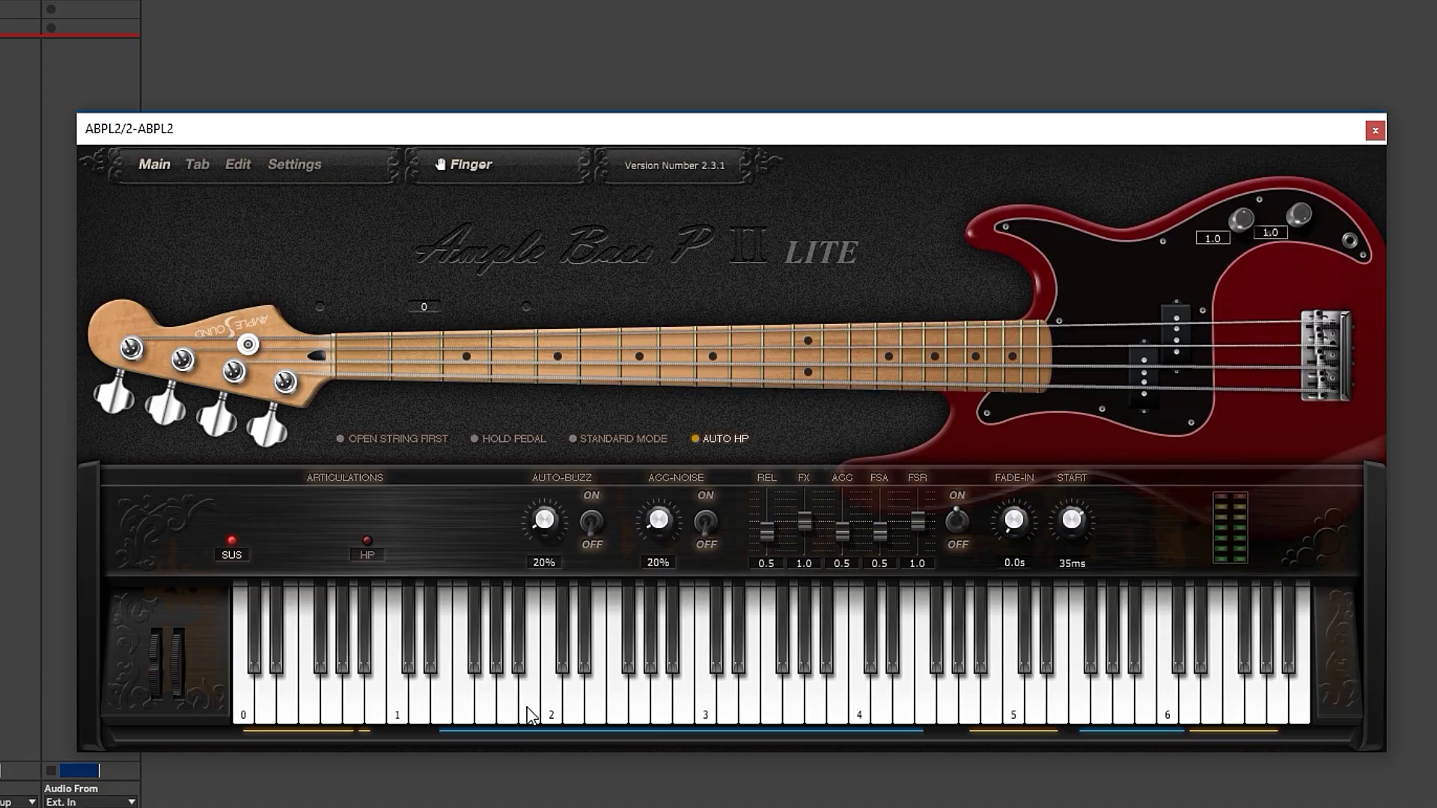
Step: Play ten notes on the Ample Bass on-screen keyboard to audition its sound
left_click(531, 711)
left_click(709, 666)
left_click(860, 674)
left_click(1081, 681)
left_click(1119, 673)
left_click(951, 696)
left_click(1167, 696)
left_click(1159, 696)
left_click(947, 696)
left_click(551, 704)
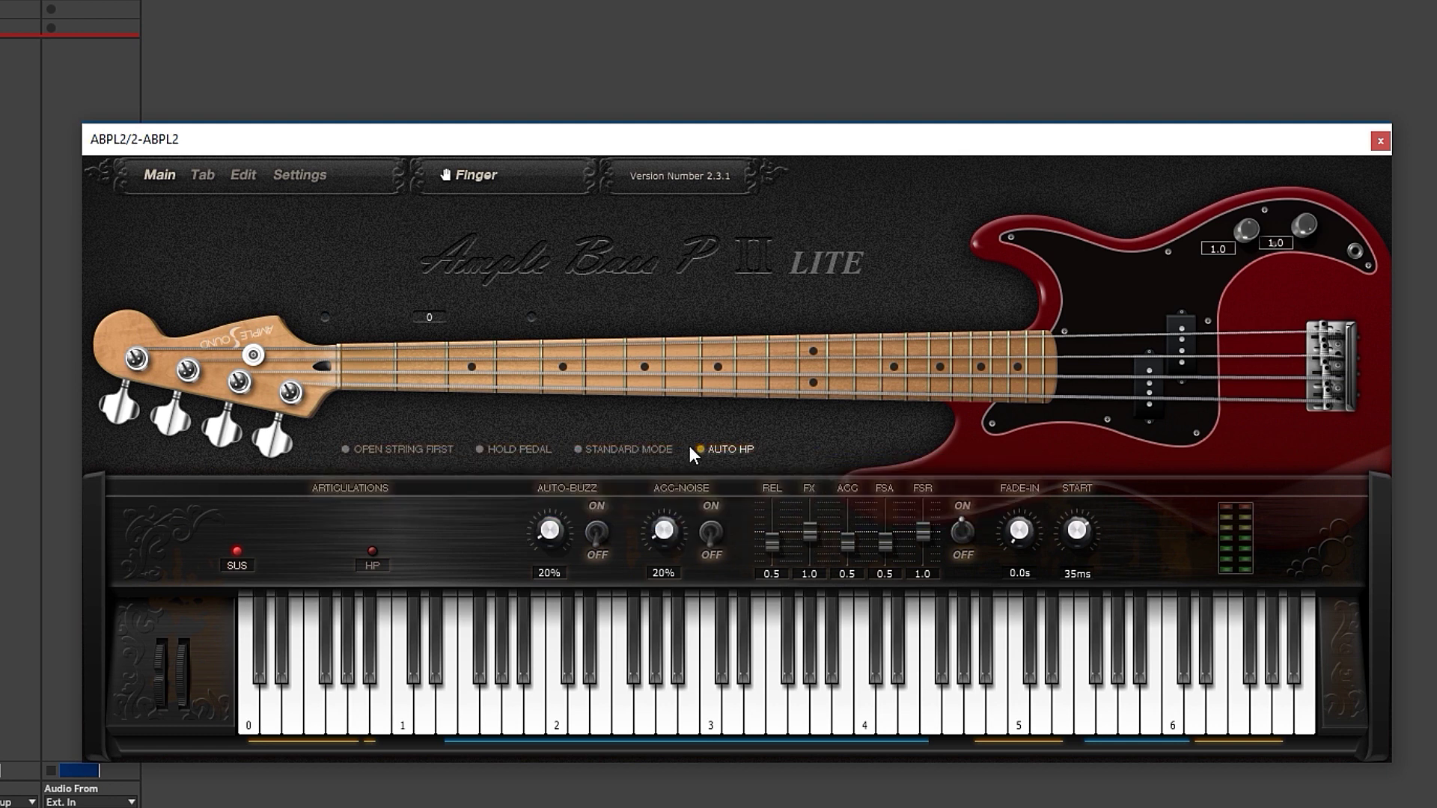
left_click_drag(545, 144, 509, 105)
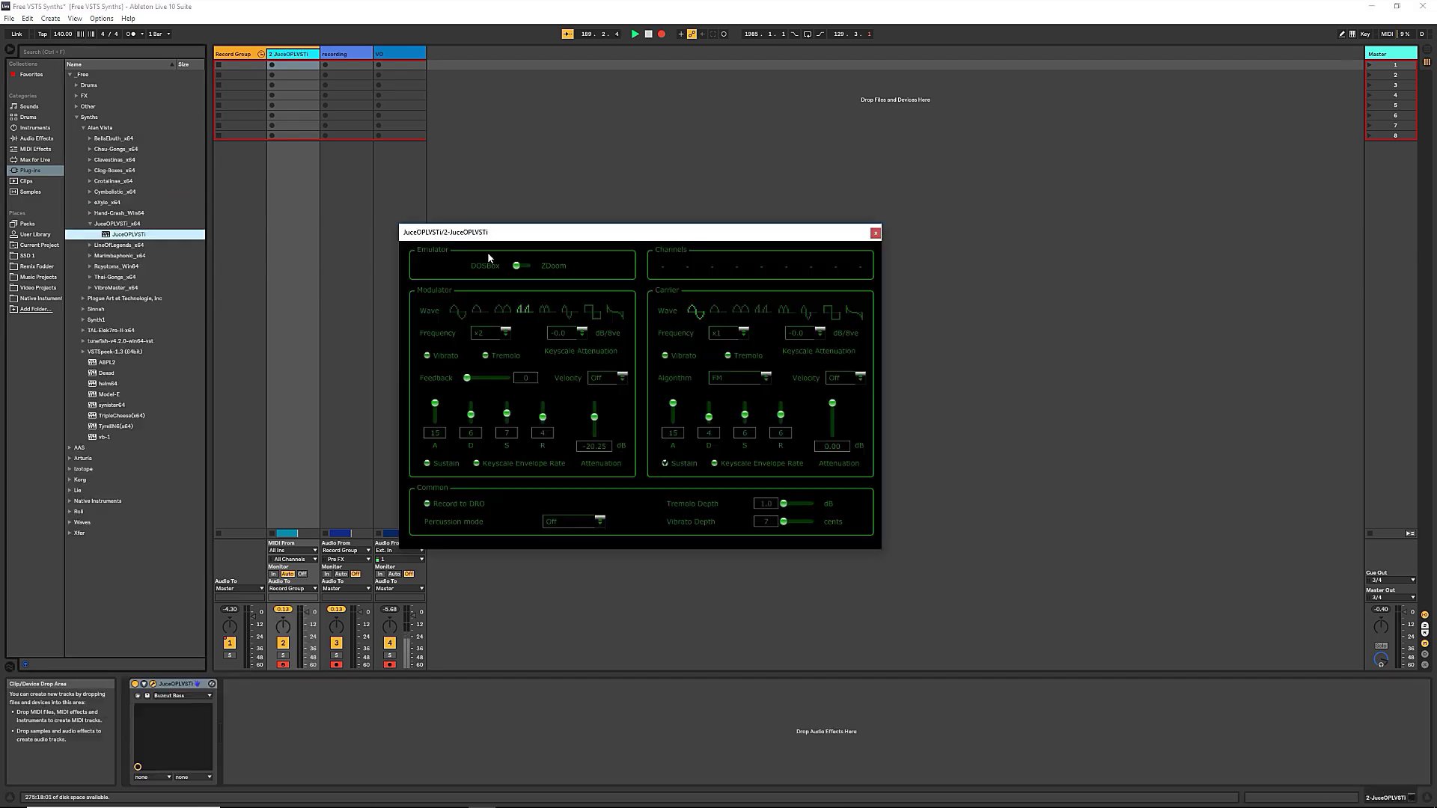
Step: Reposition the JuceOPLVSTi window and flip its Emulator toggle to ZDoom, then back to DOSBox
left_click_drag(513, 234, 575, 404)
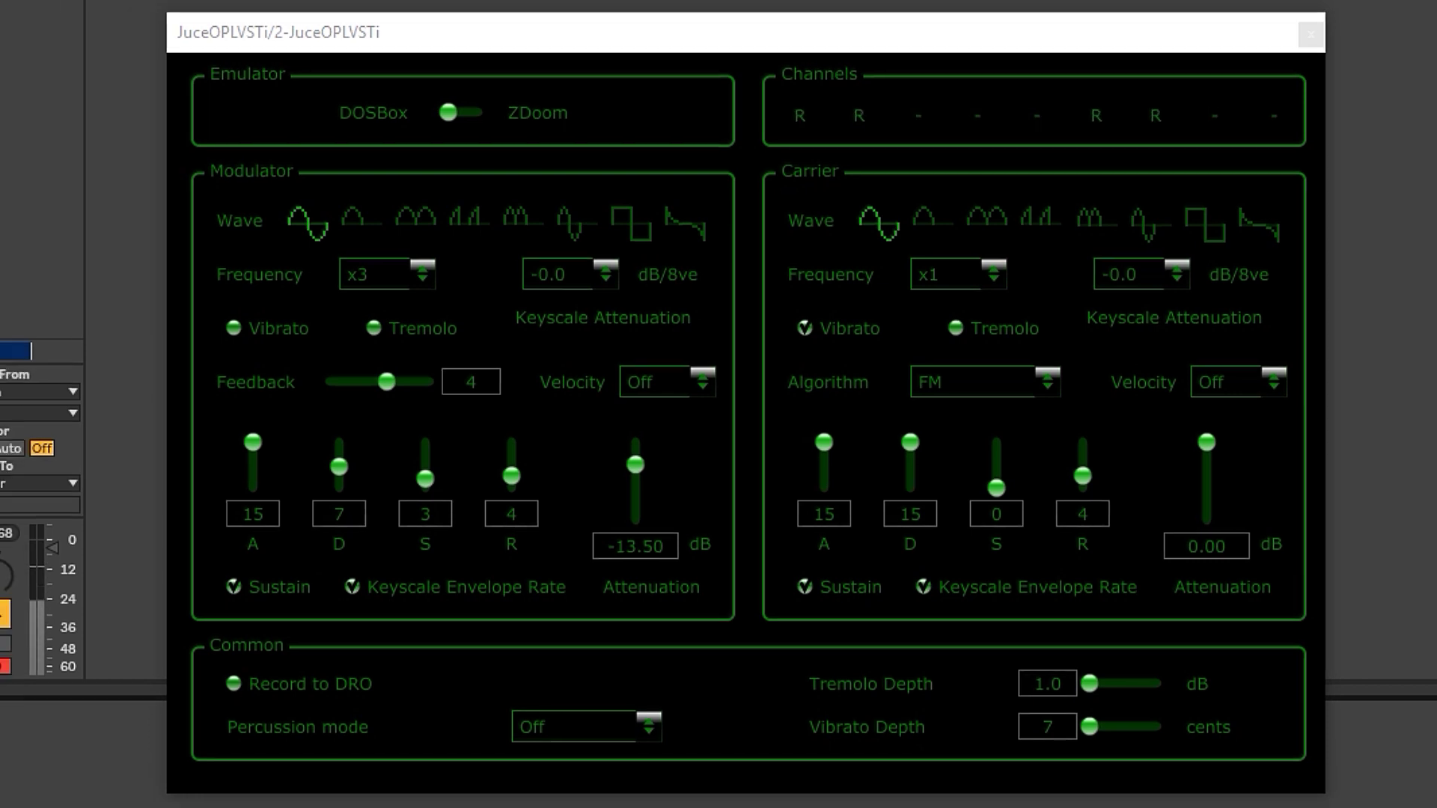
left_click_drag(513, 43, 454, 33)
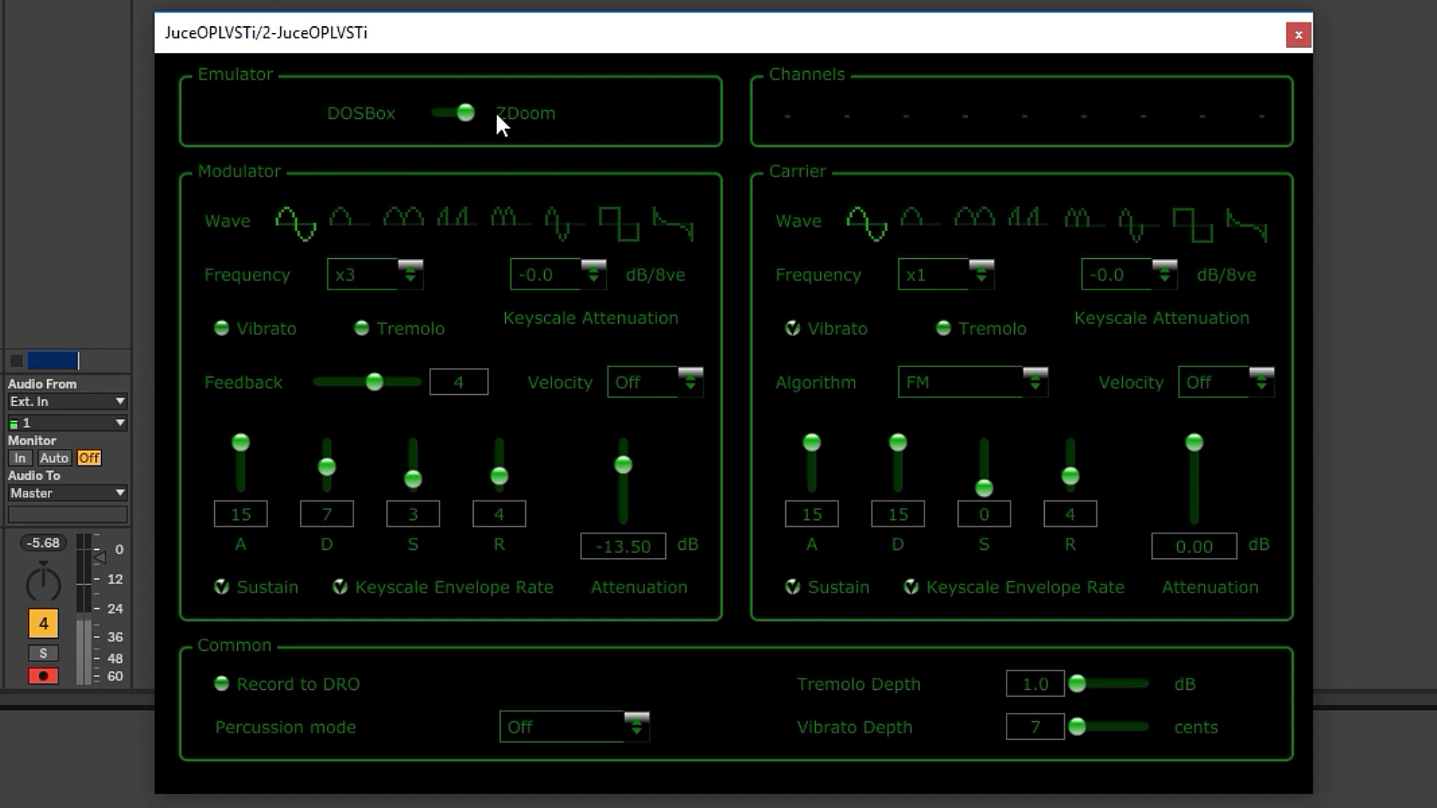
left_click(451, 112)
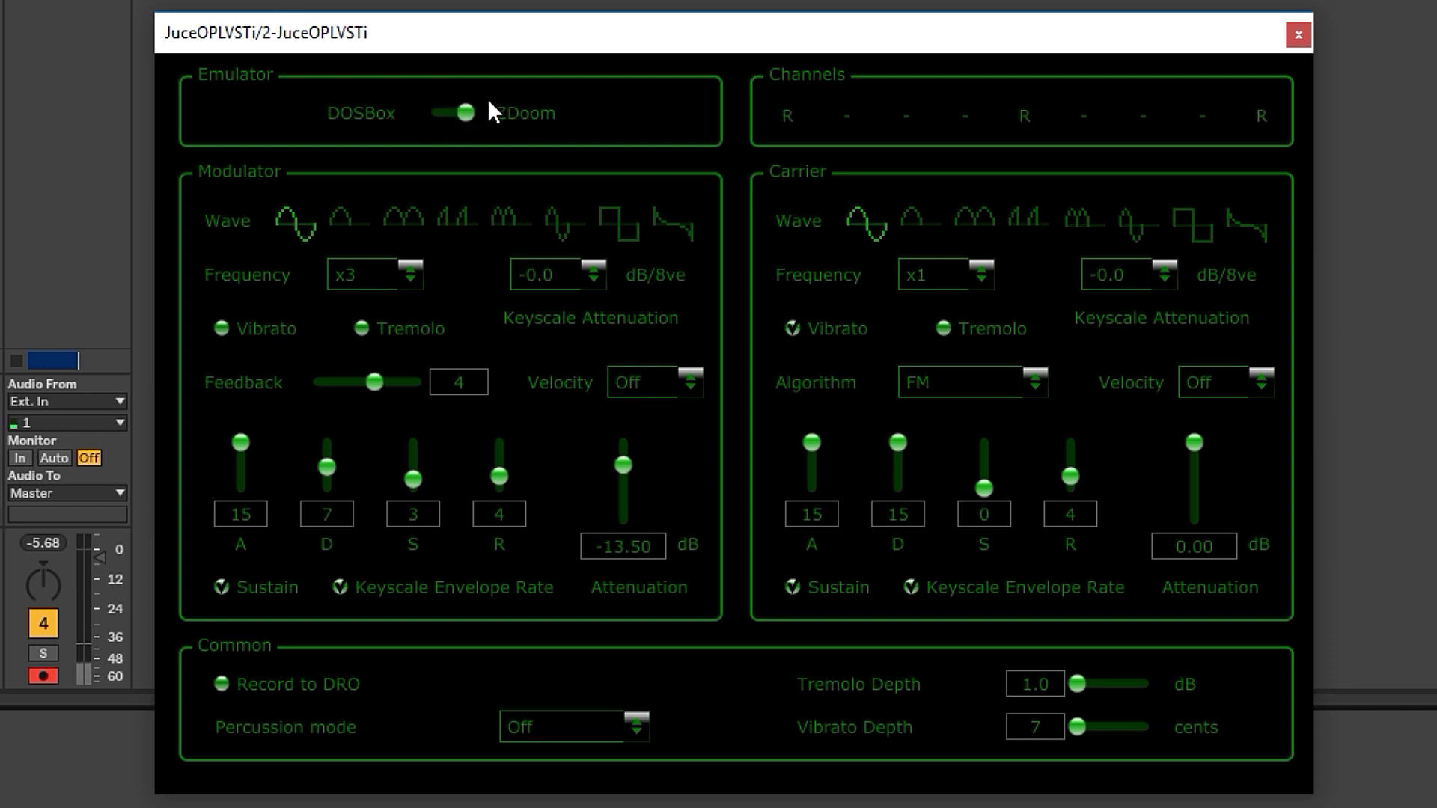
left_click(460, 119)
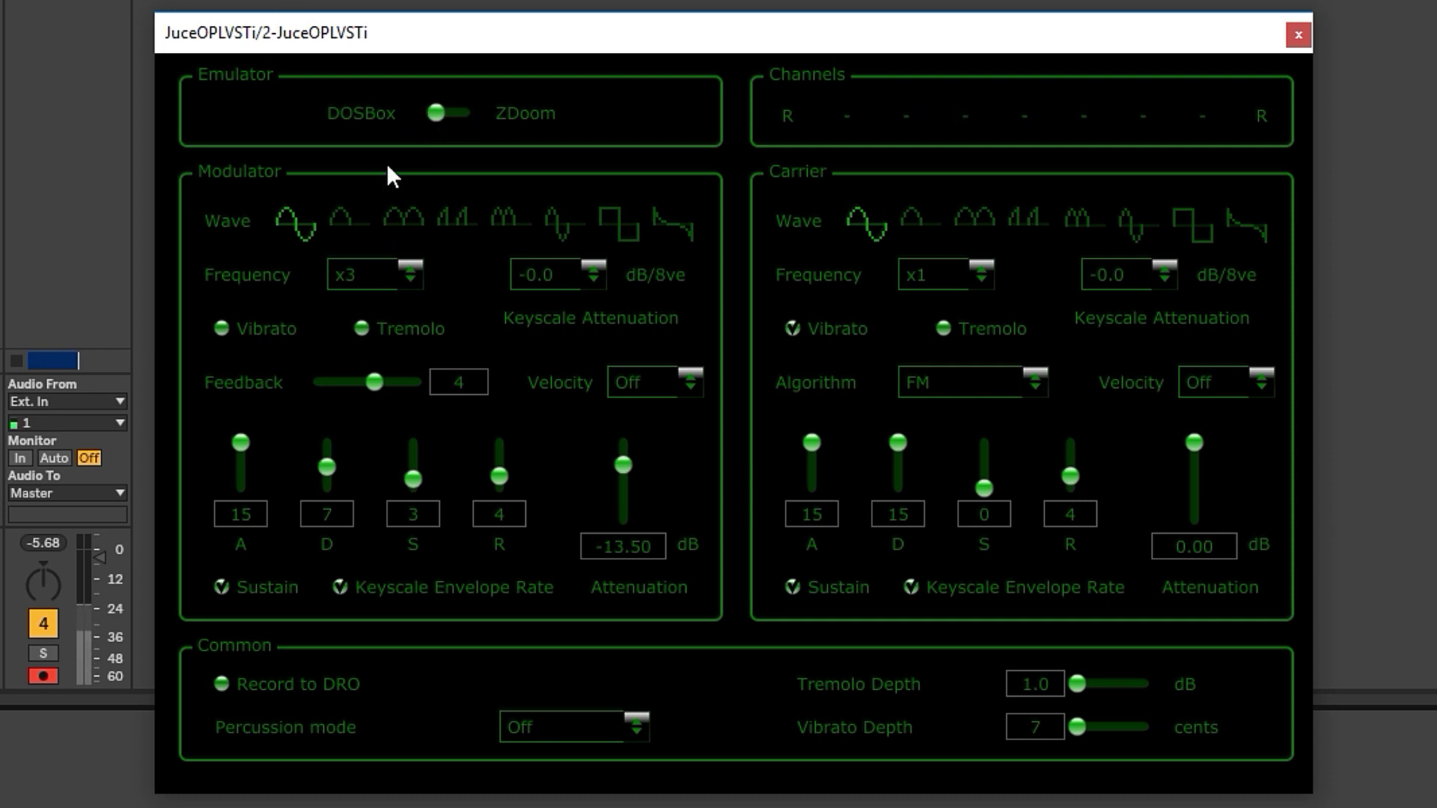
Step: Set the modulator to abs-sine and try several carrier waveforms, returning the carrier to sine
left_click(350, 222)
left_click(406, 215)
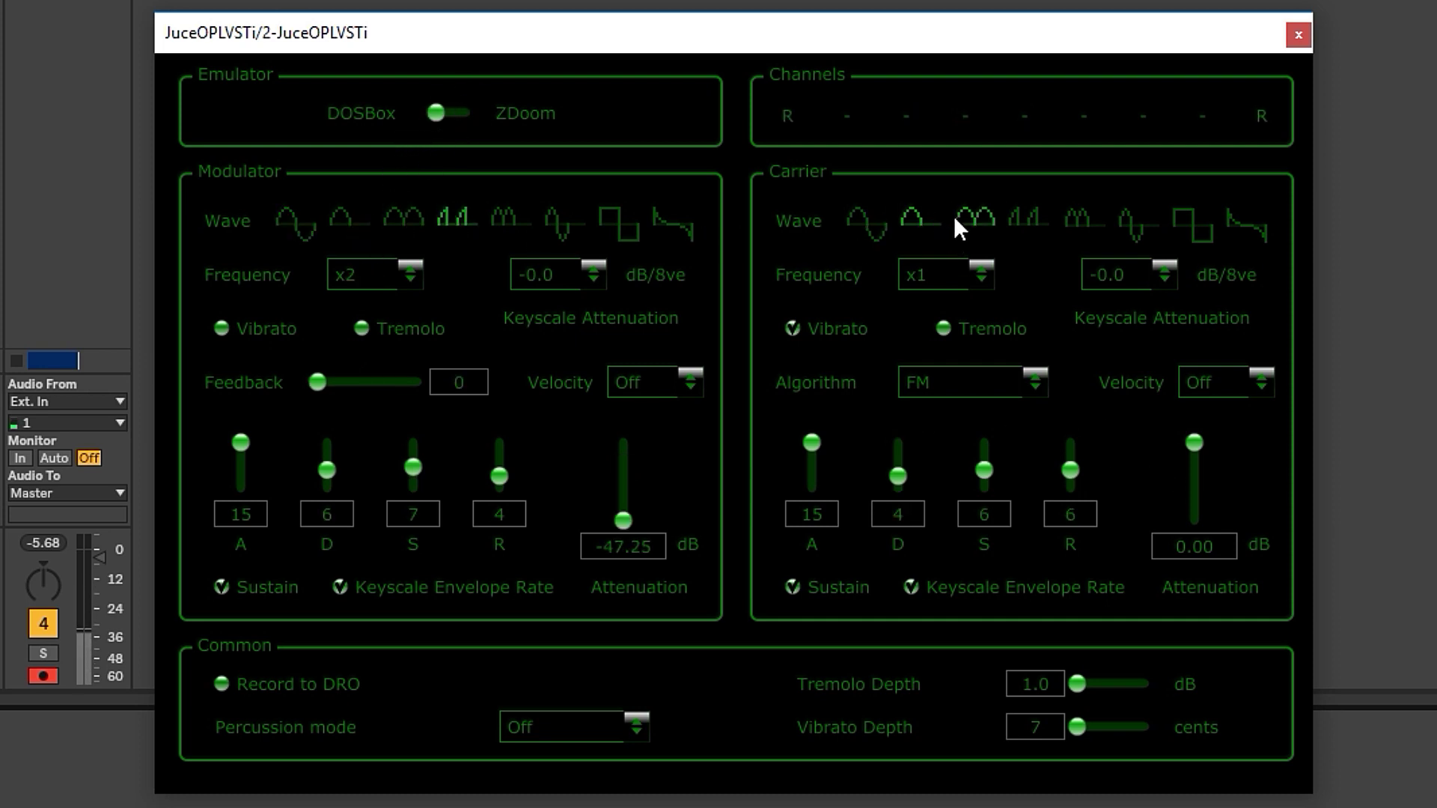
left_click(1140, 225)
left_click(1193, 223)
left_click(1248, 221)
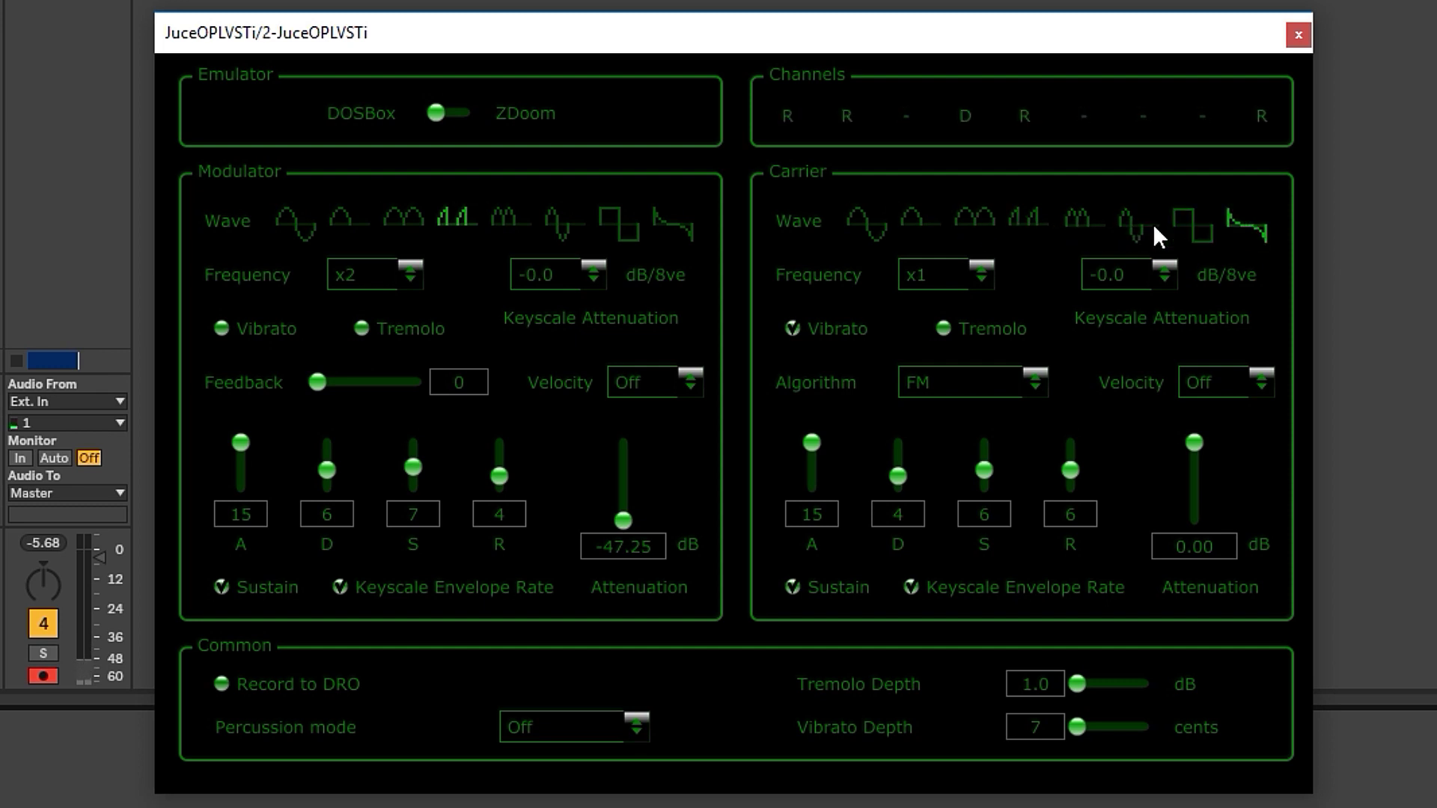
left_click(854, 226)
Step: Try carrier frequency multipliers x1/2 and x15, then set it back to x1
left_click(980, 277)
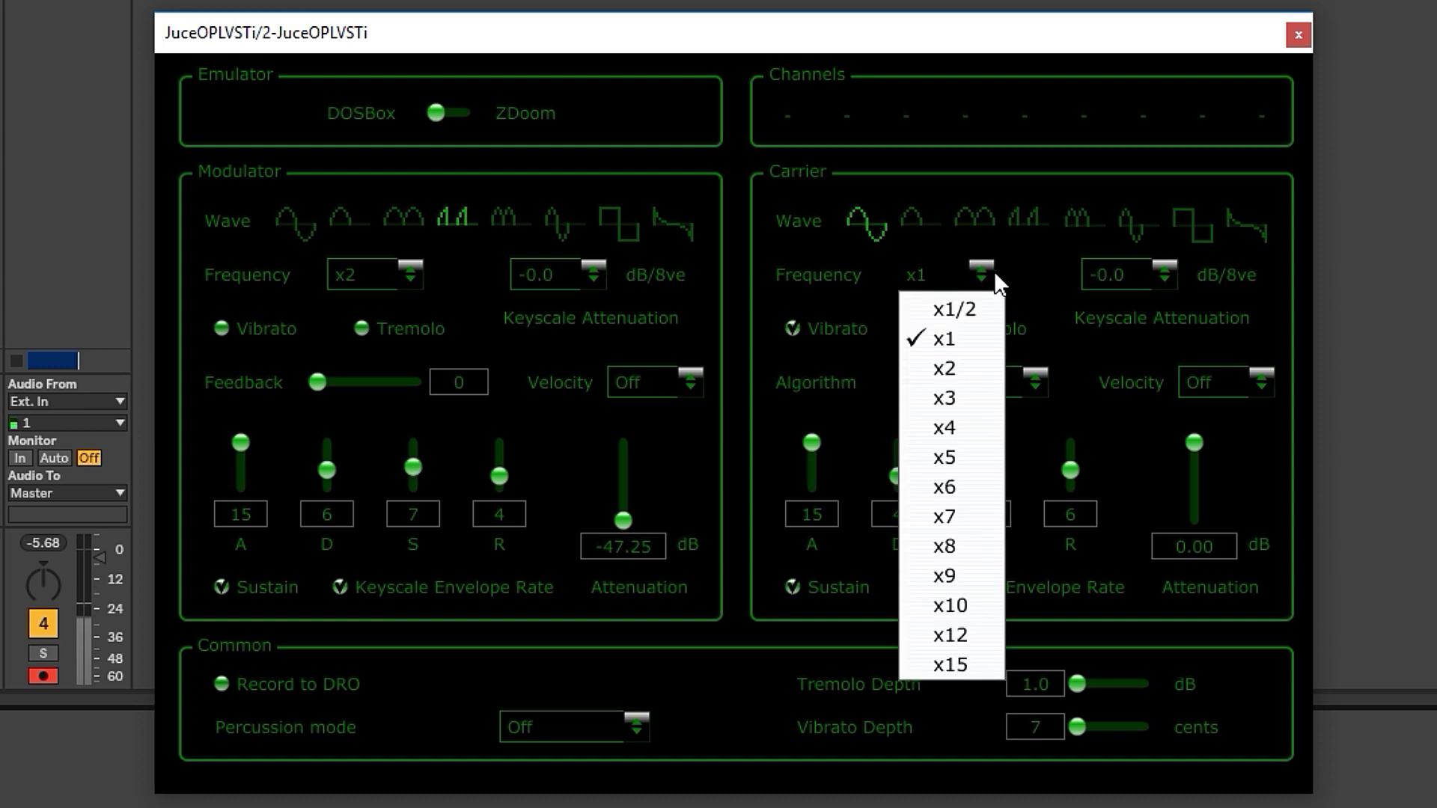
left_click(959, 296)
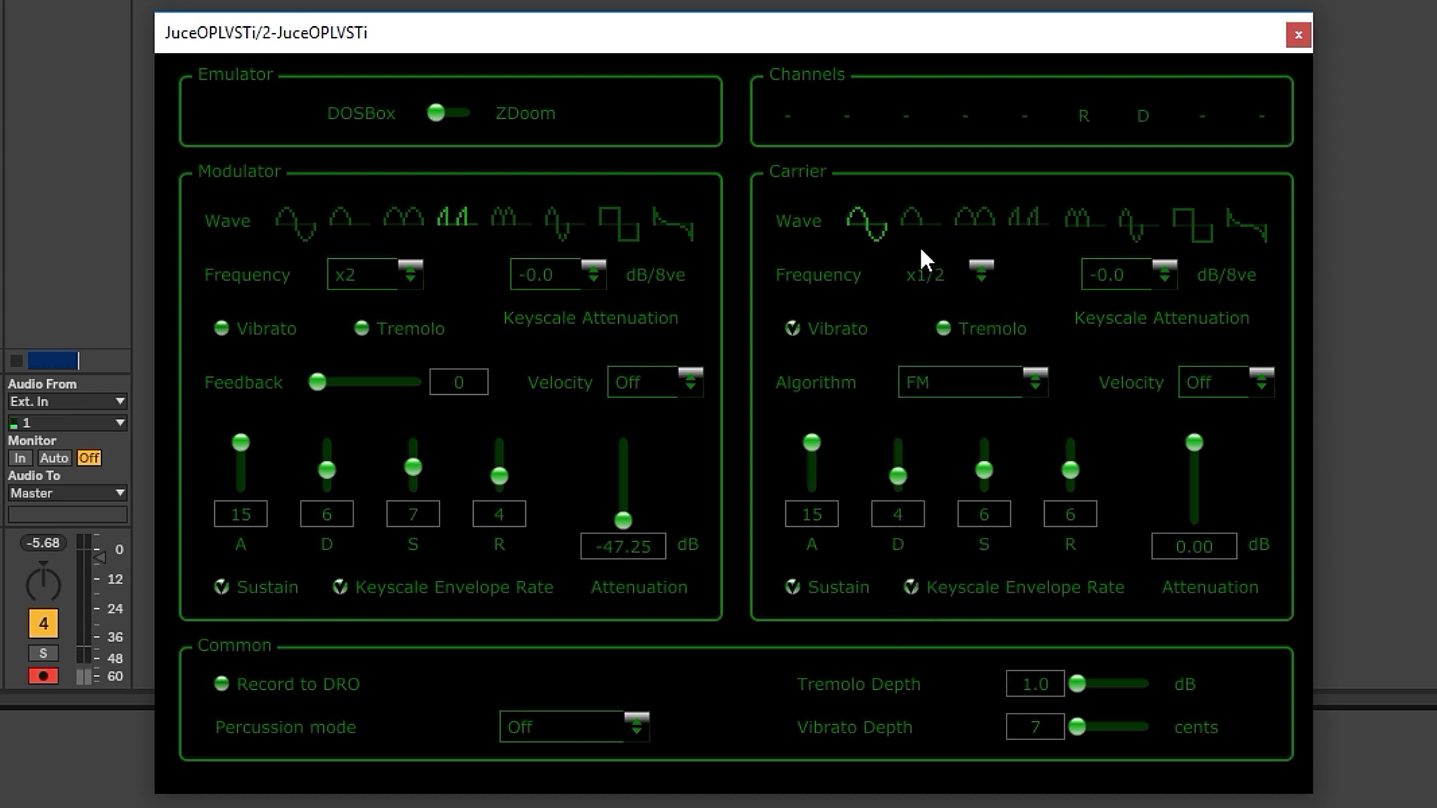
left_click(973, 269)
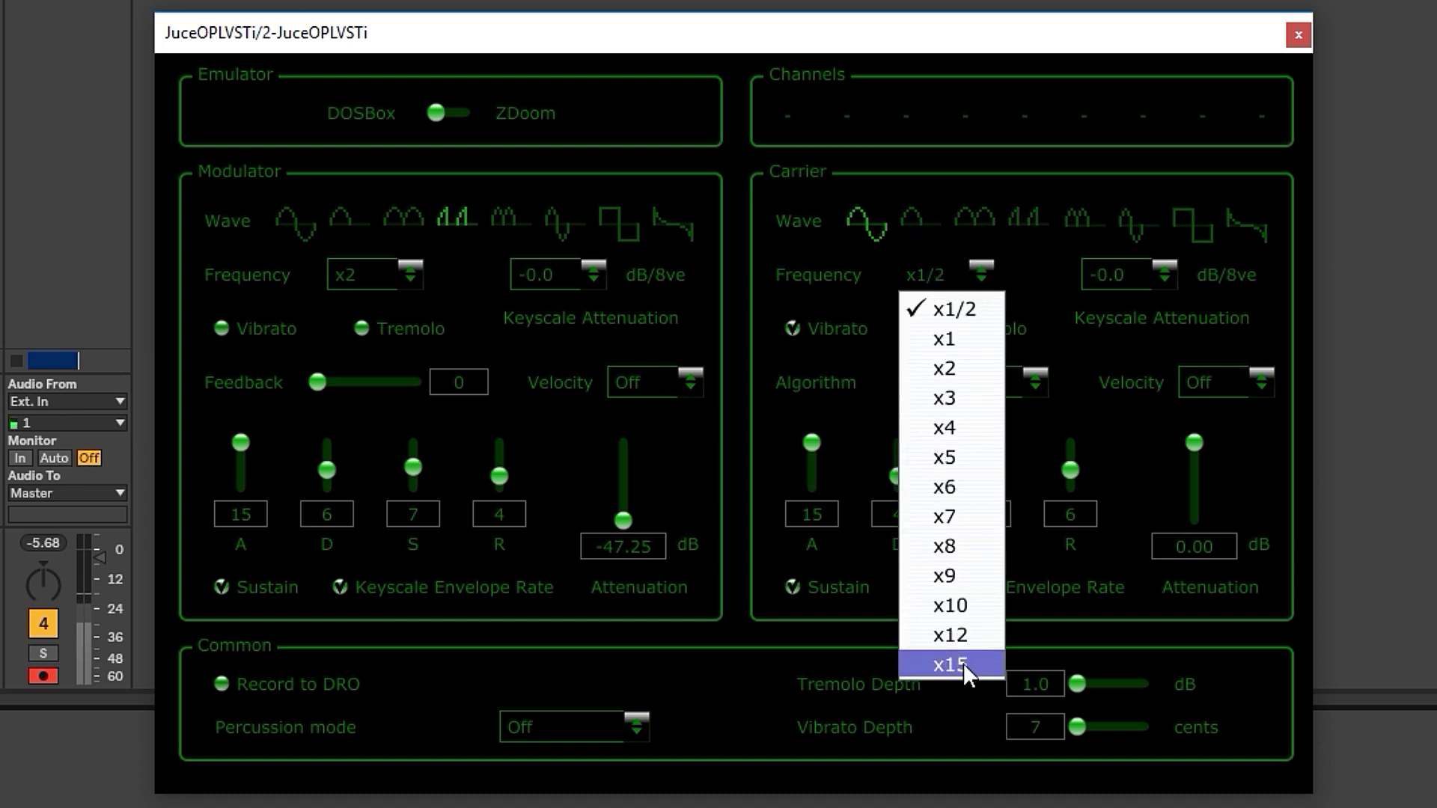
left_click(964, 663)
left_click(970, 277)
left_click(972, 309)
left_click(979, 276)
left_click(961, 337)
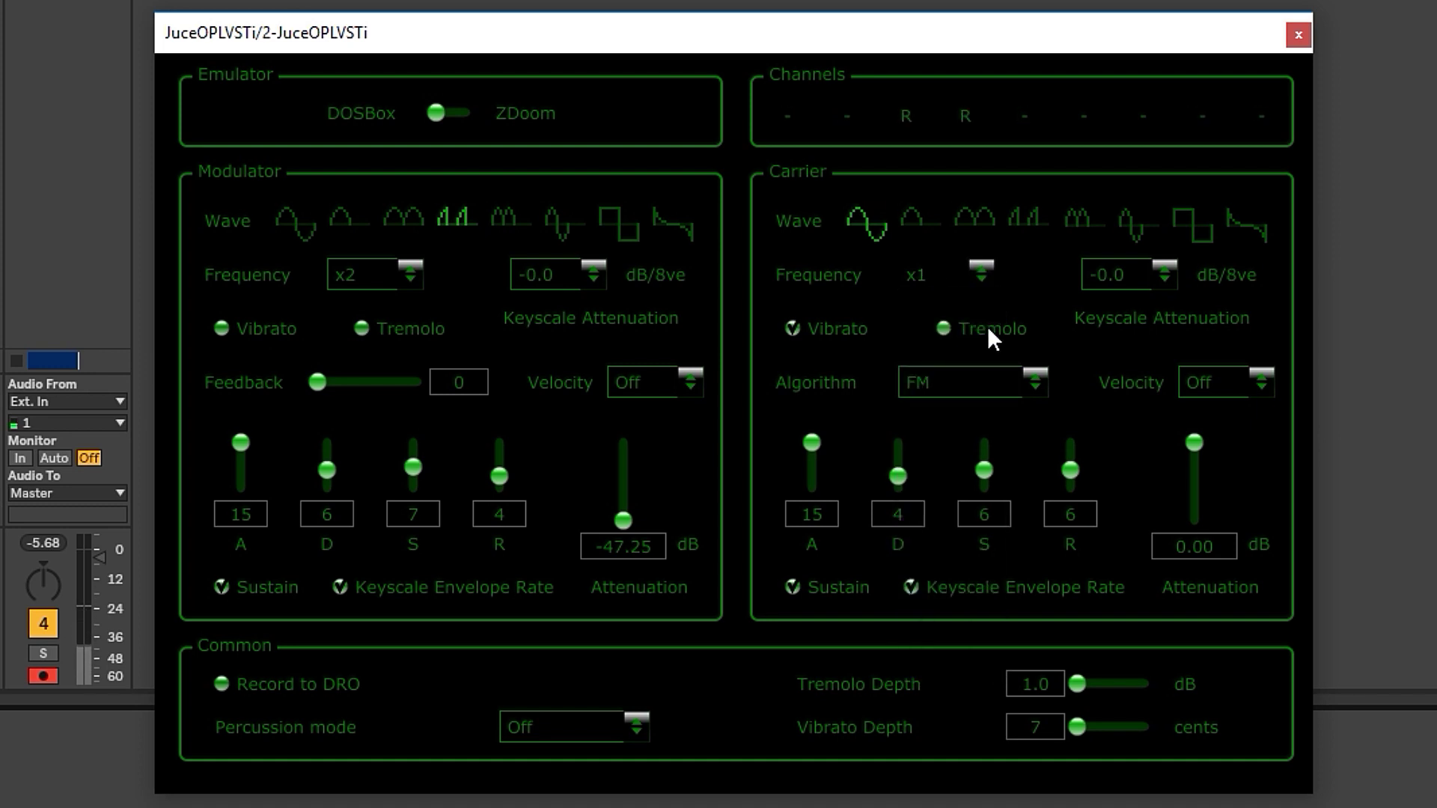
Step: Try carrier keyscale attenuation -3.0 and -6.0, then reset it to -0.0
left_click(1171, 271)
left_click(1156, 330)
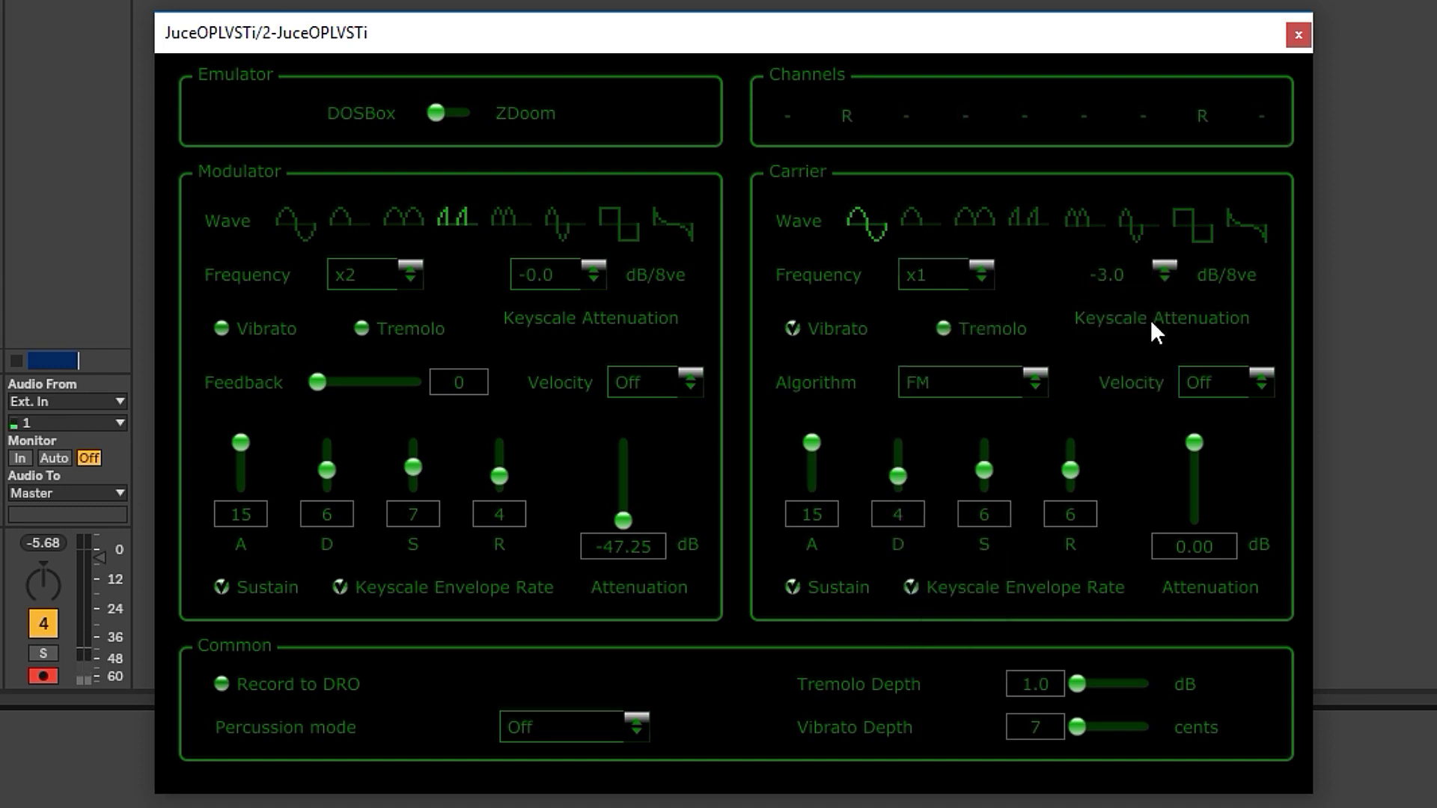
left_click(1164, 273)
left_click(1144, 396)
left_click(1166, 269)
left_click(1136, 309)
Step: Enable carrier vibrato and tremolo with vibrato depth 14 cents, tremolo depth 4.8 dB, square wave
left_click(795, 331)
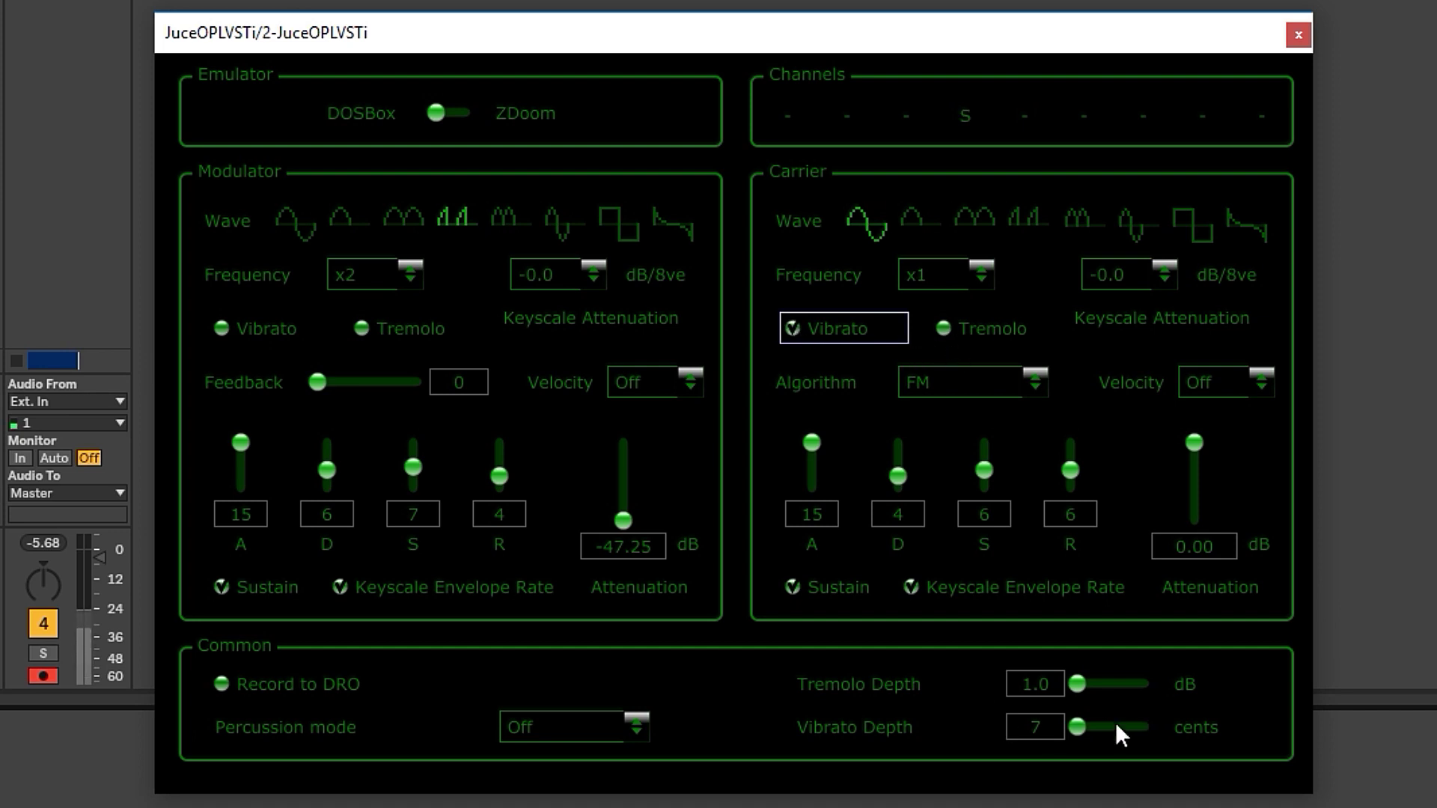
left_click_drag(1100, 724, 1169, 726)
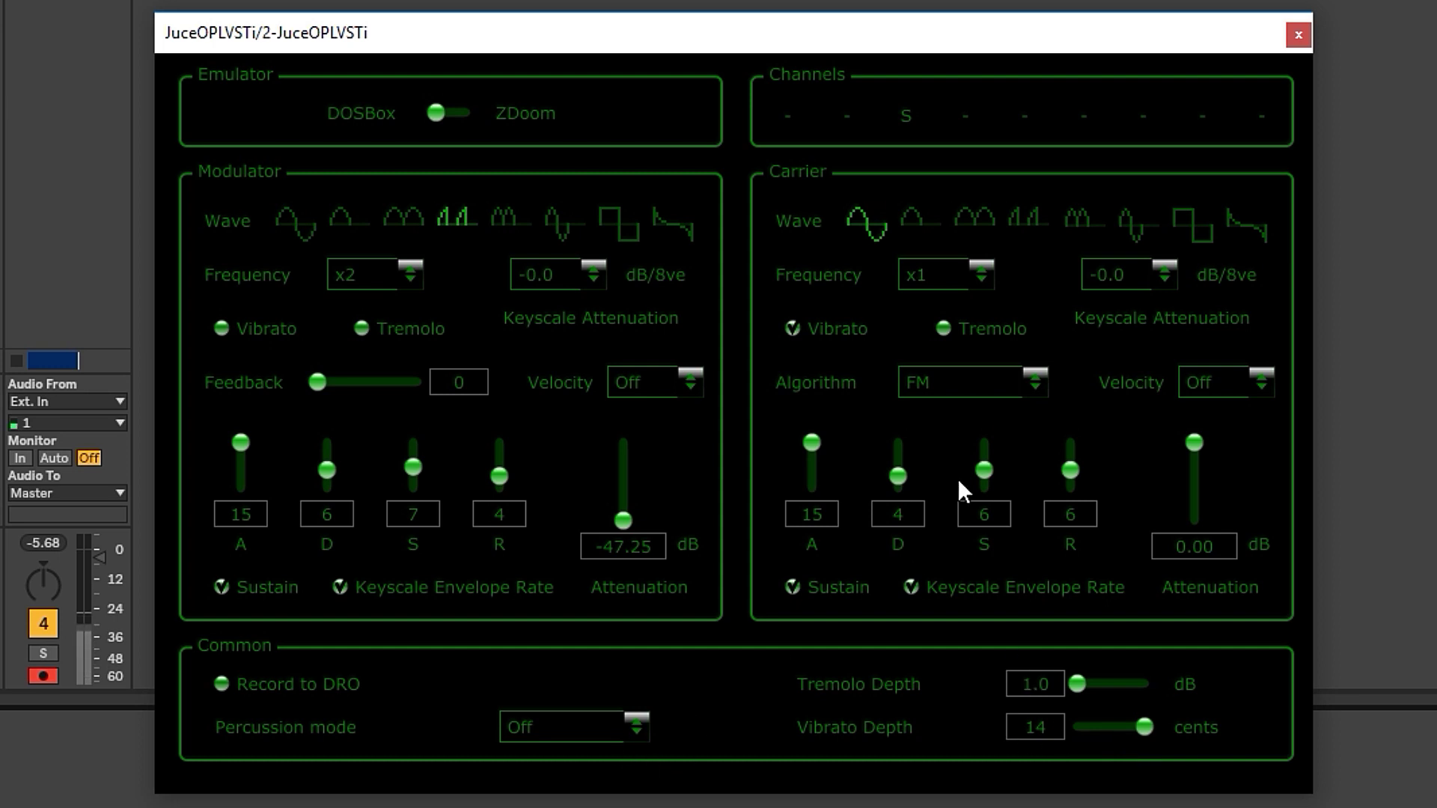
left_click_drag(1077, 684, 1146, 683)
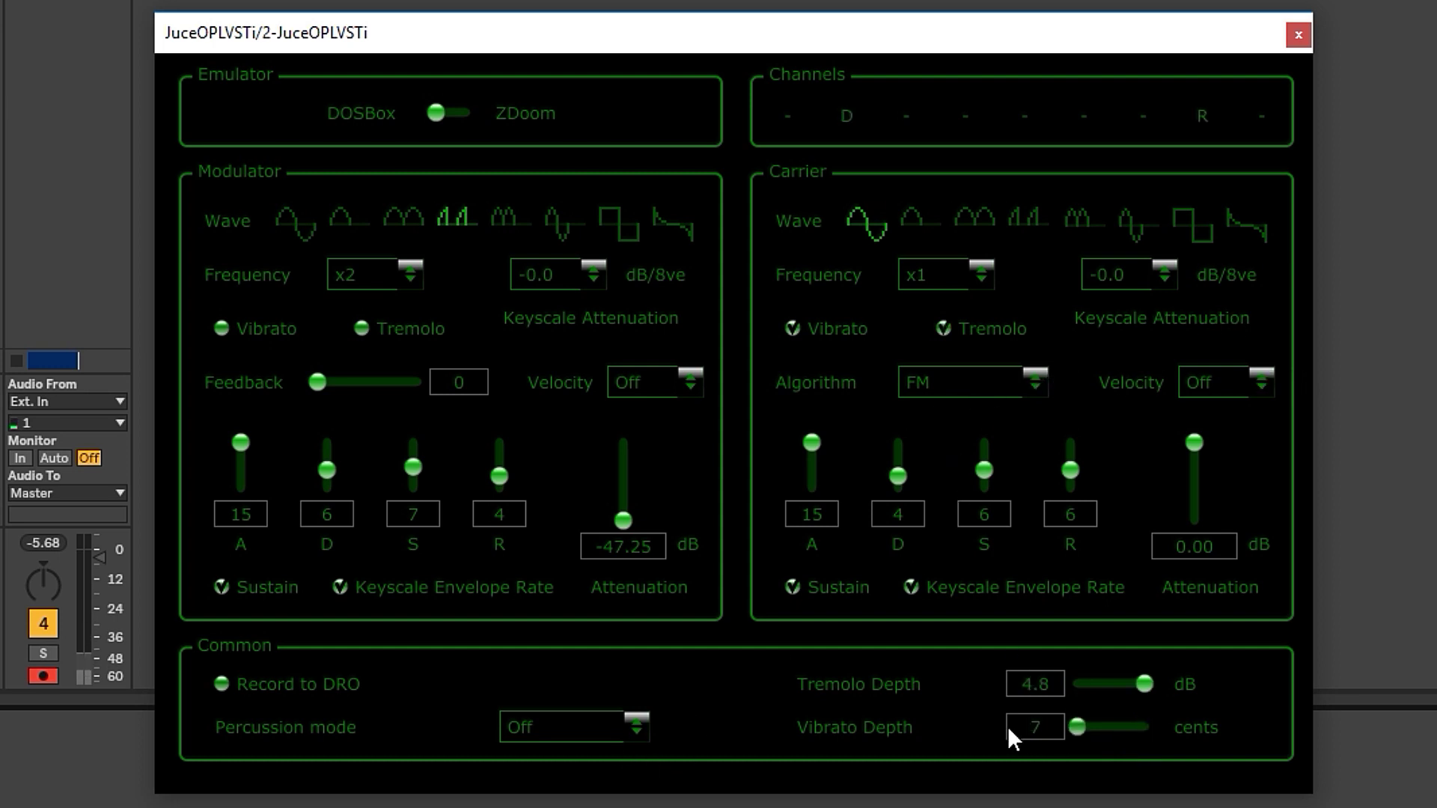
left_click_drag(1008, 726, 1225, 722)
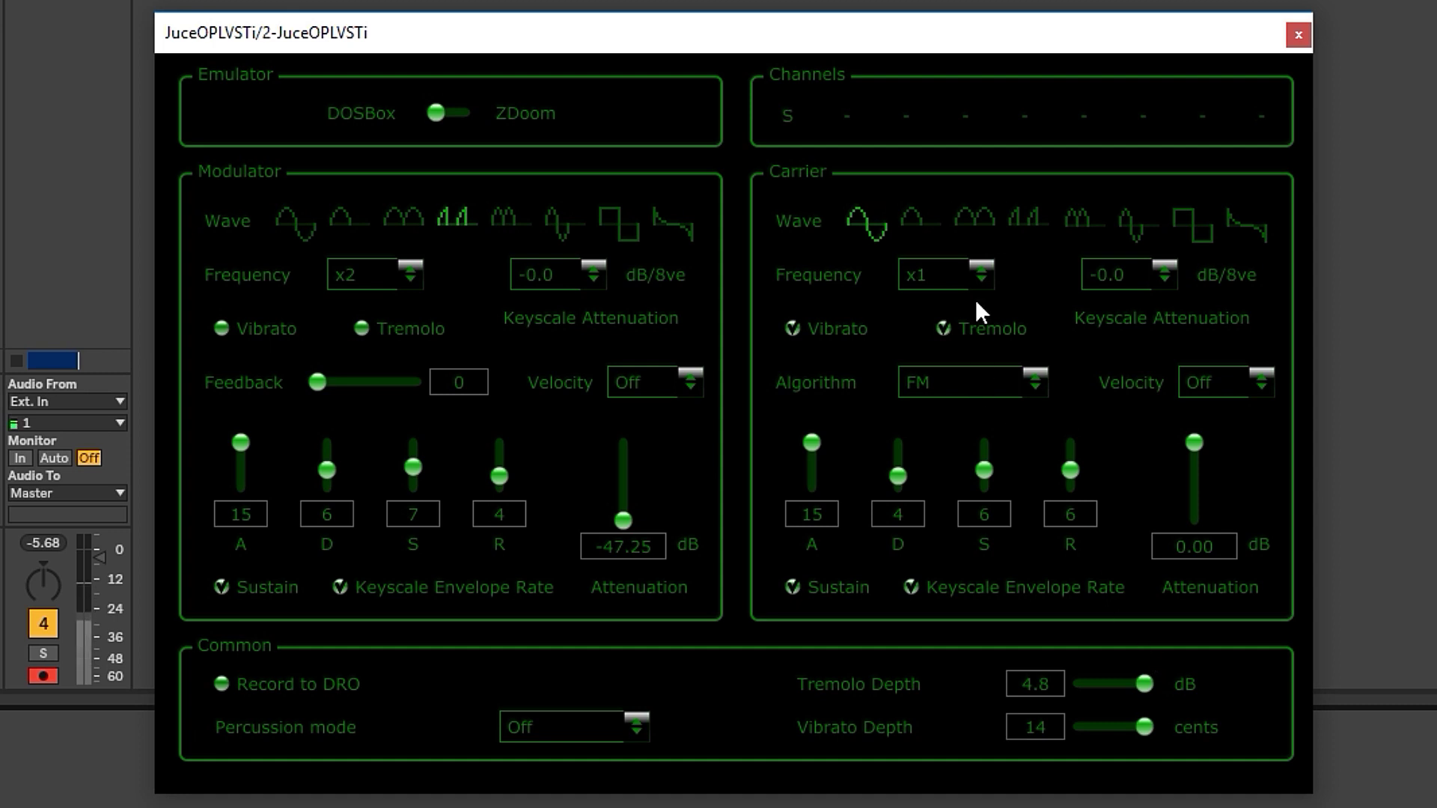
left_click(1190, 218)
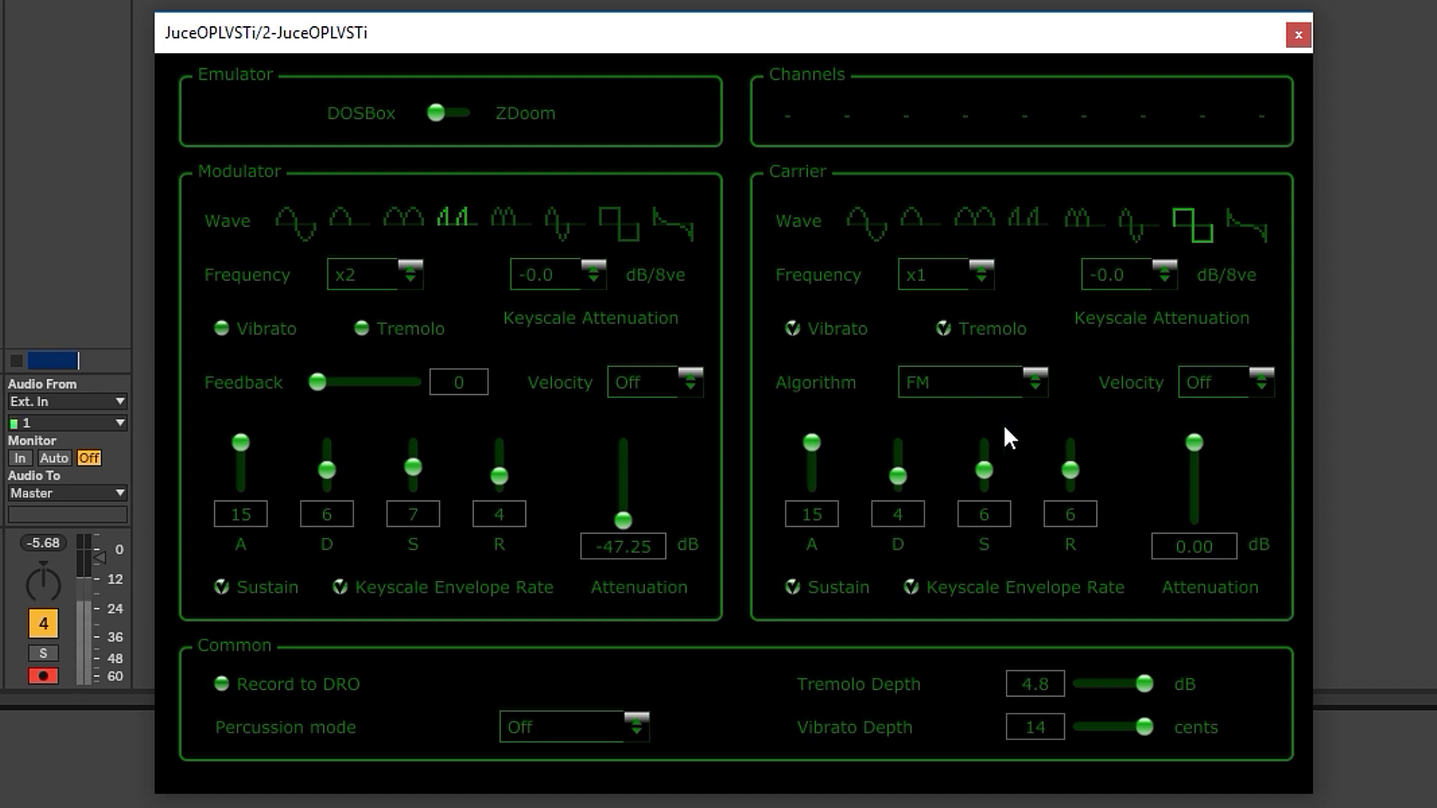
Step: Switch the algorithm to Additive and give the modulator 0.00 dB attenuation and a square wave
left_click(1037, 393)
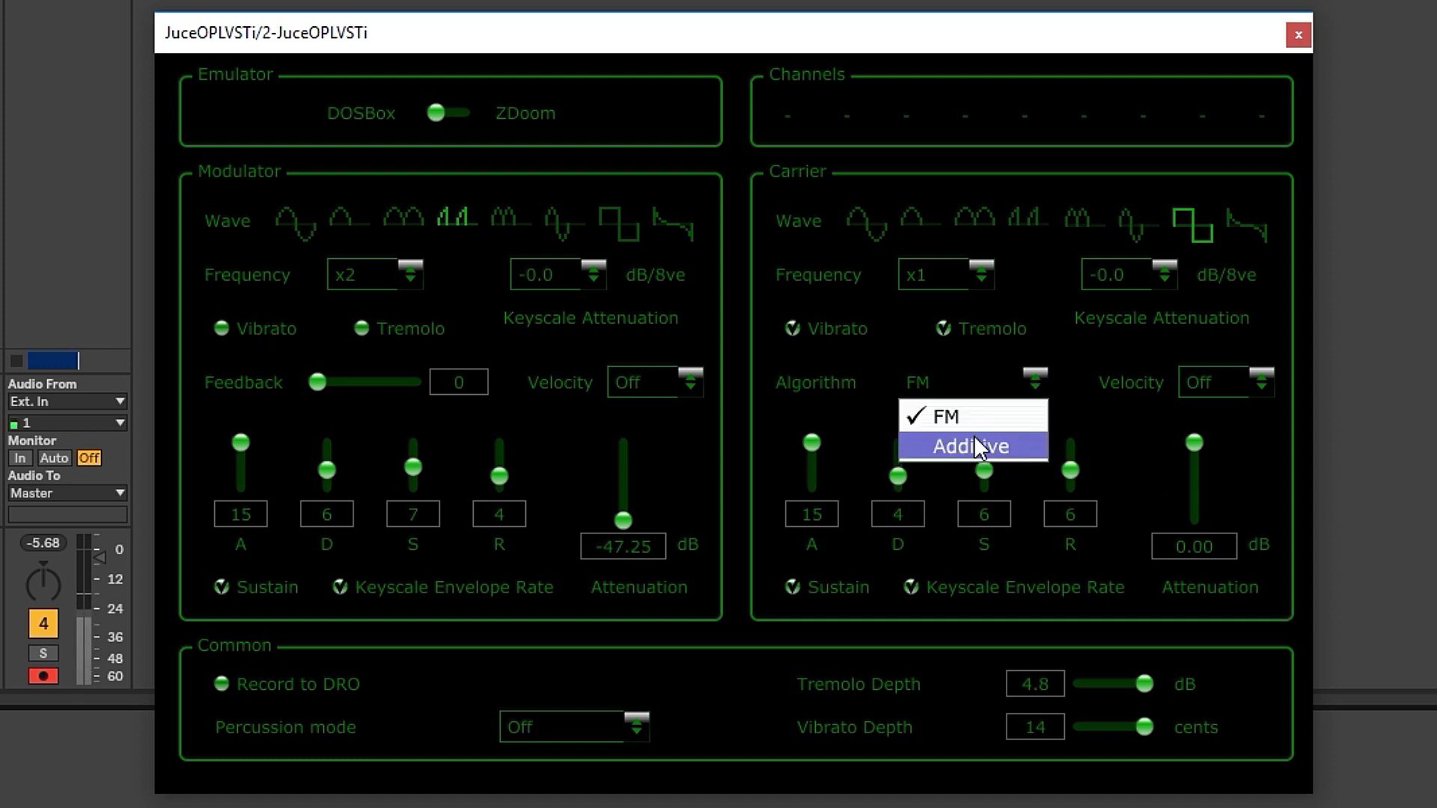
left_click(973, 447)
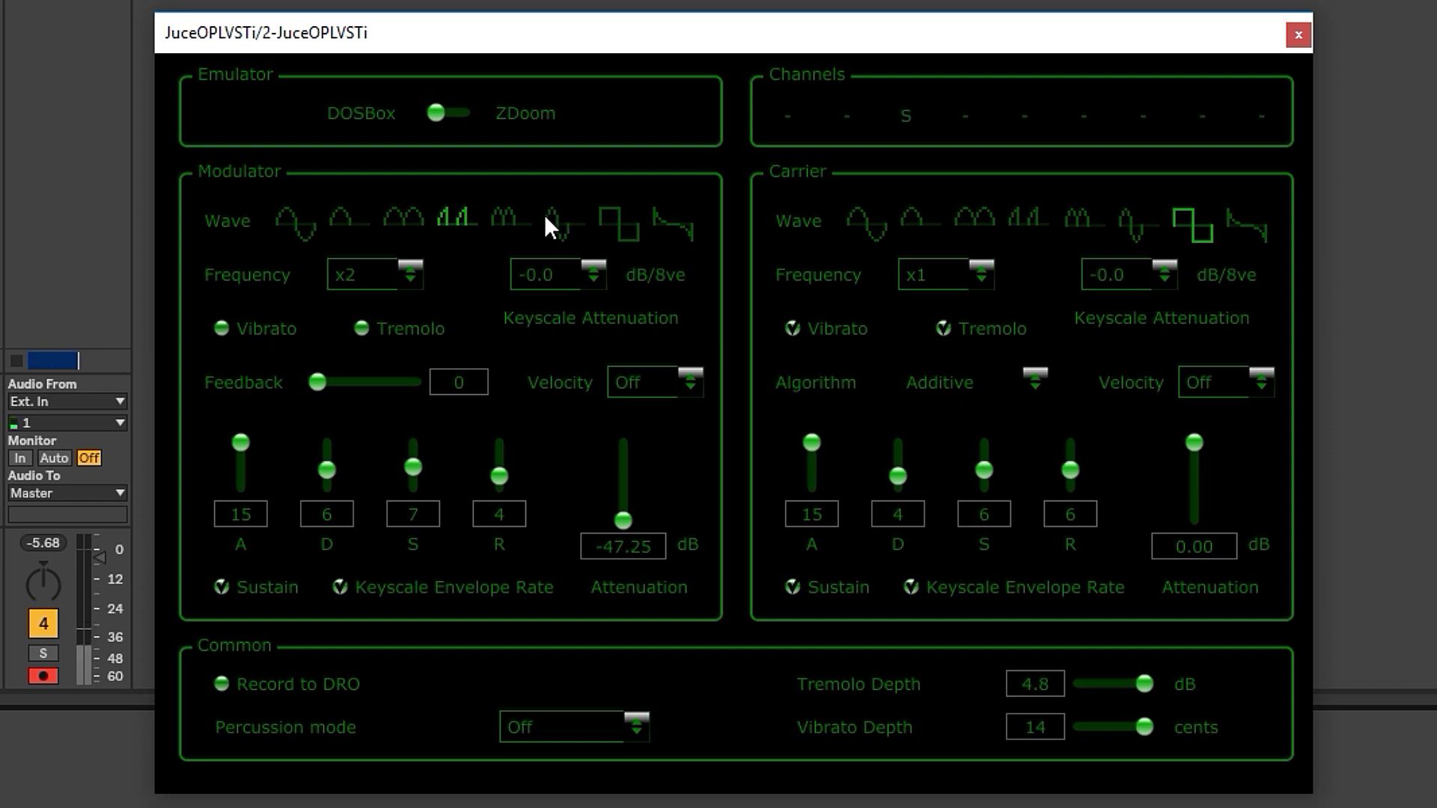
left_click_drag(623, 520, 632, 429)
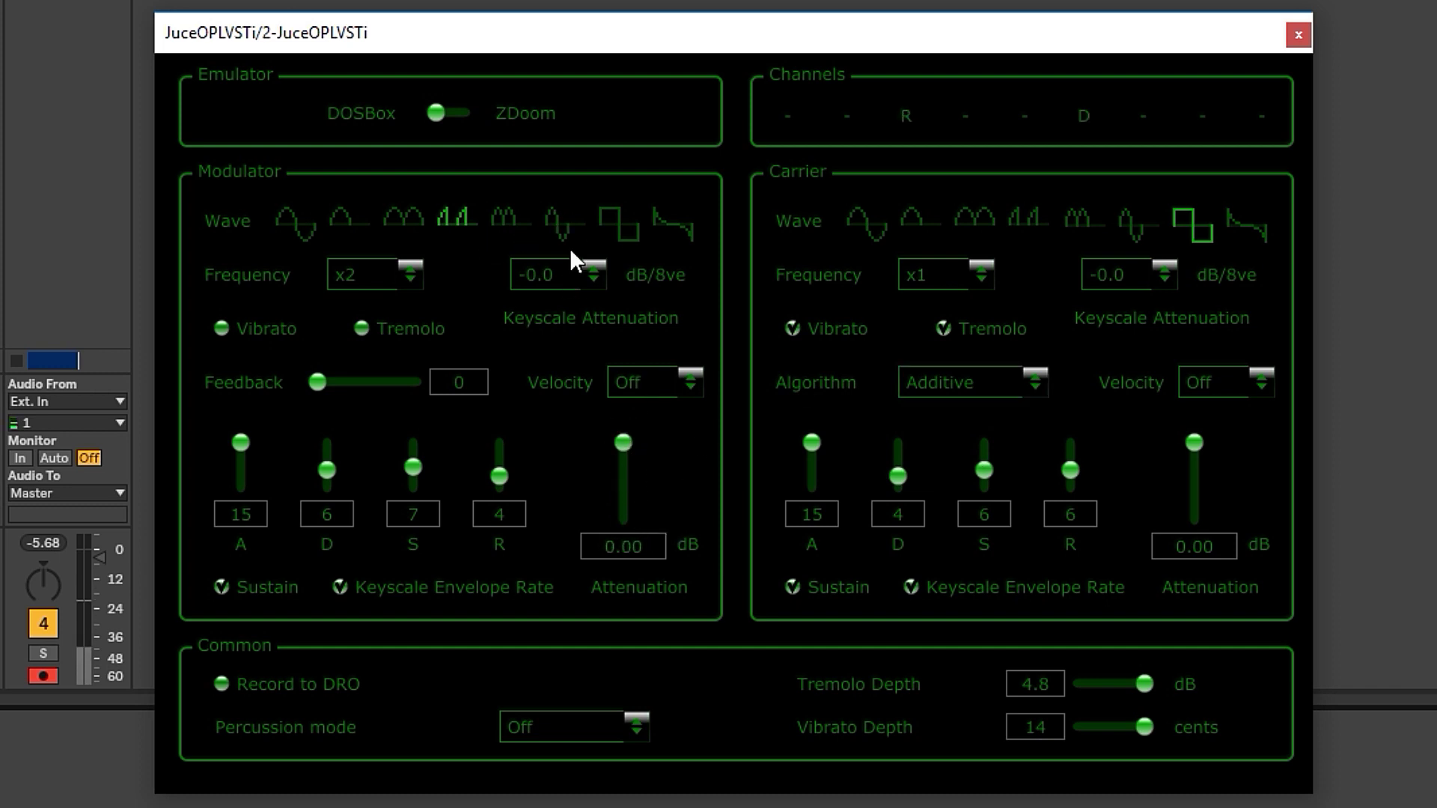
left_click(621, 230)
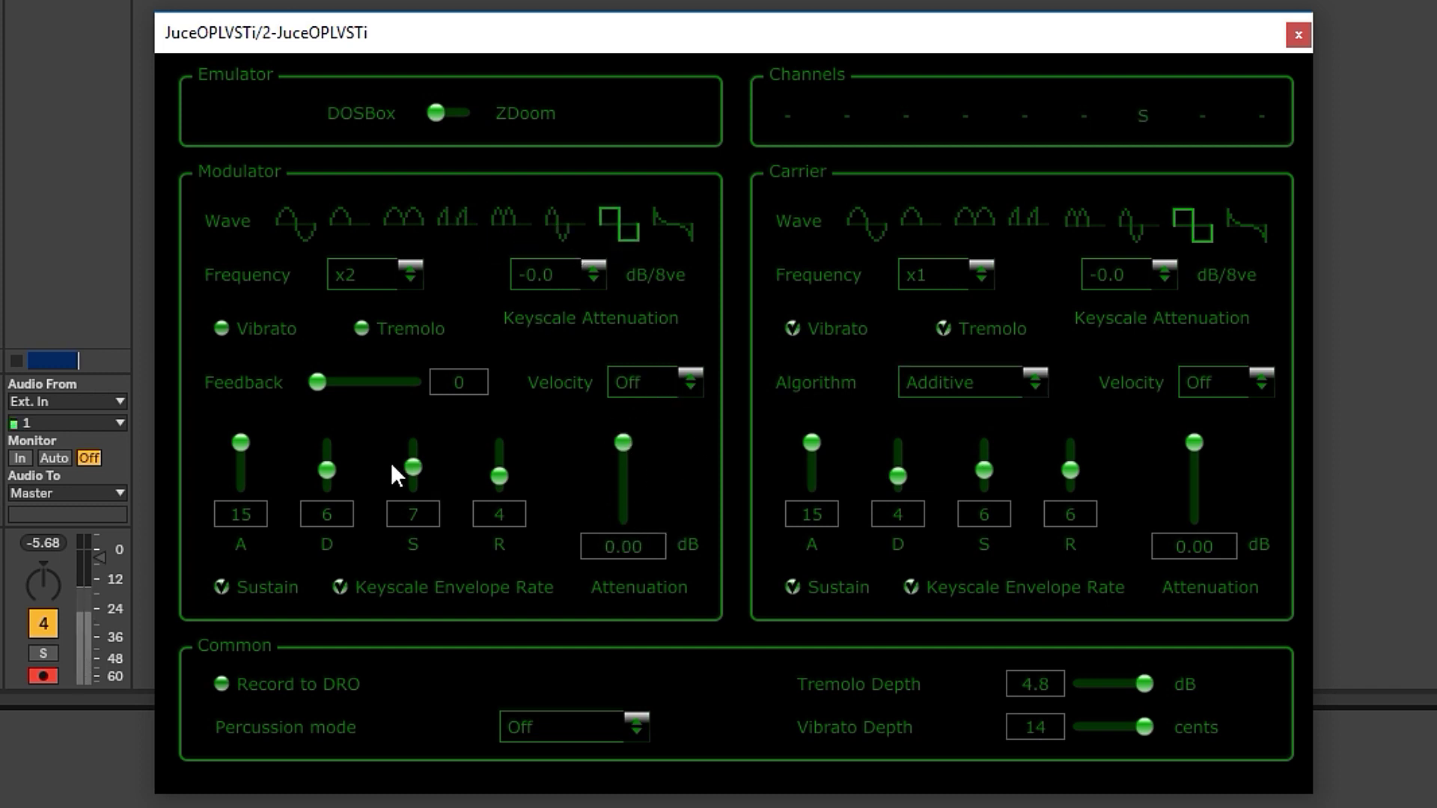
Step: Set modulator attack 15, decay 0, sustain 15, carrier sustain 15, release 0, modulator attenuation -9.00 dB
left_click_drag(327, 470, 344, 380)
left_click_drag(413, 467, 425, 428)
left_click_drag(985, 470, 991, 380)
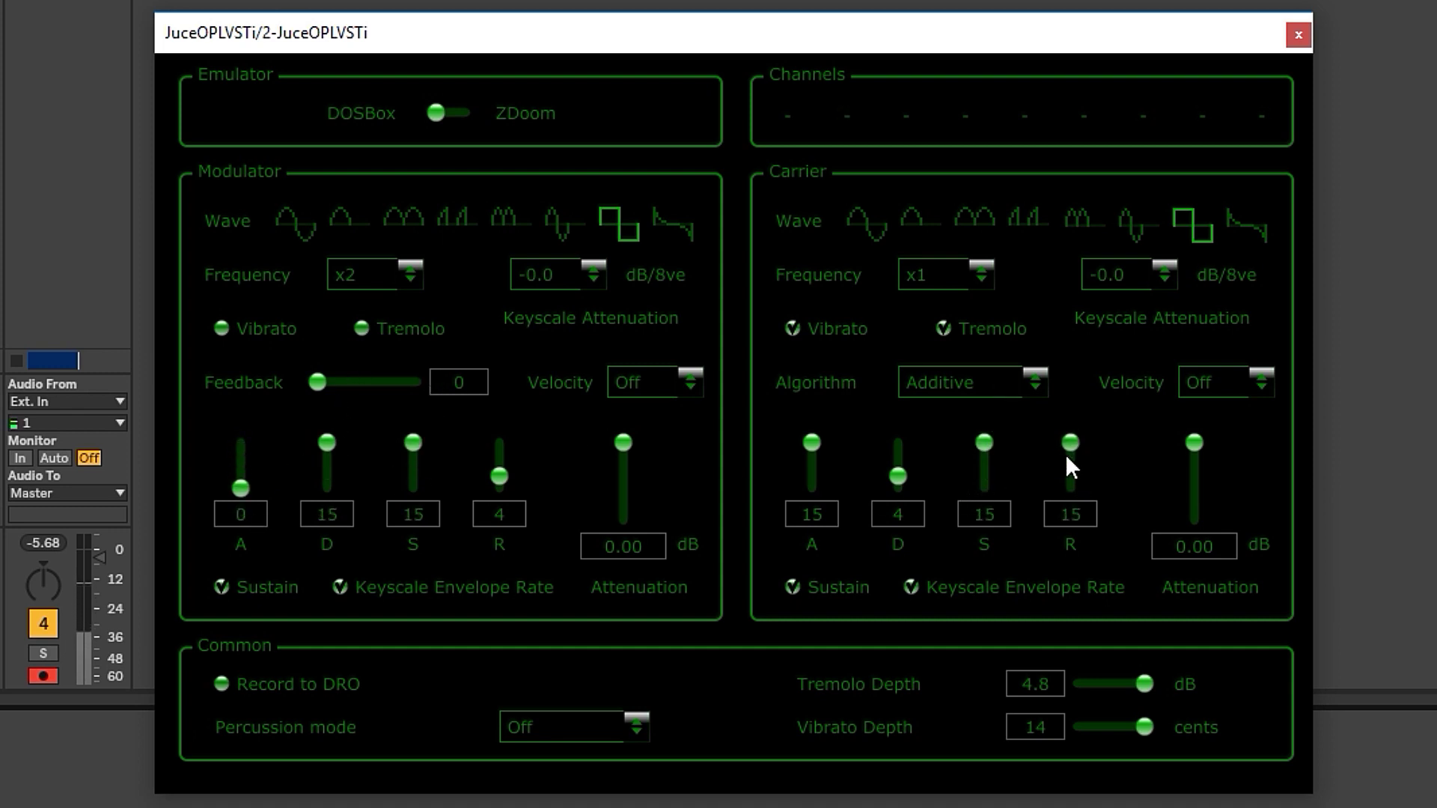
mouse_move(1073, 446)
left_mouse_down()
mouse_move(1069, 499)
mouse_move(1072, 468)
left_mouse_up()
left_click_drag(240, 488, 253, 329)
left_click_drag(327, 442, 322, 500)
mouse_move(623, 443)
left_mouse_down()
mouse_move(623, 477)
mouse_move(627, 458)
left_mouse_up()
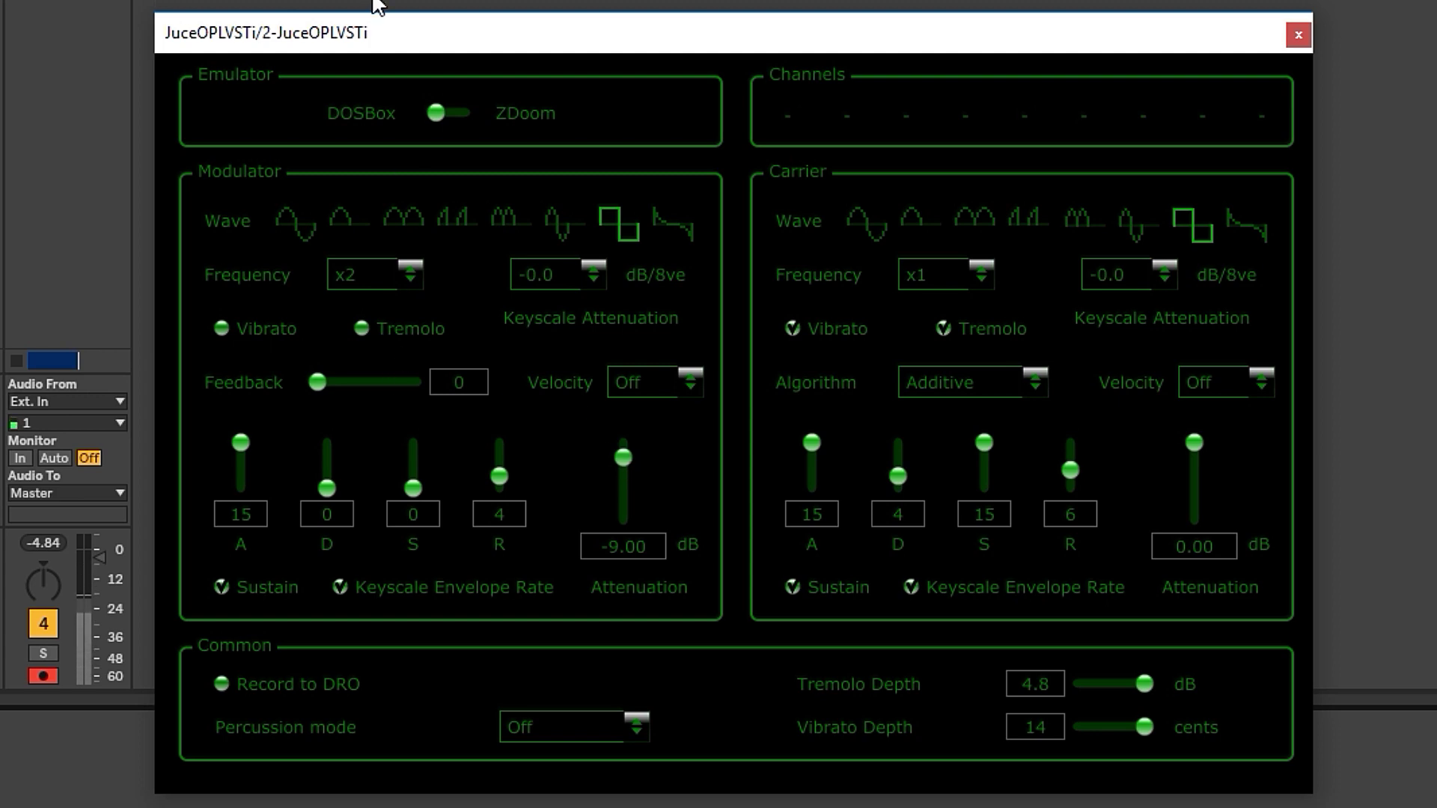
left_click_drag(399, 42, 51, 0)
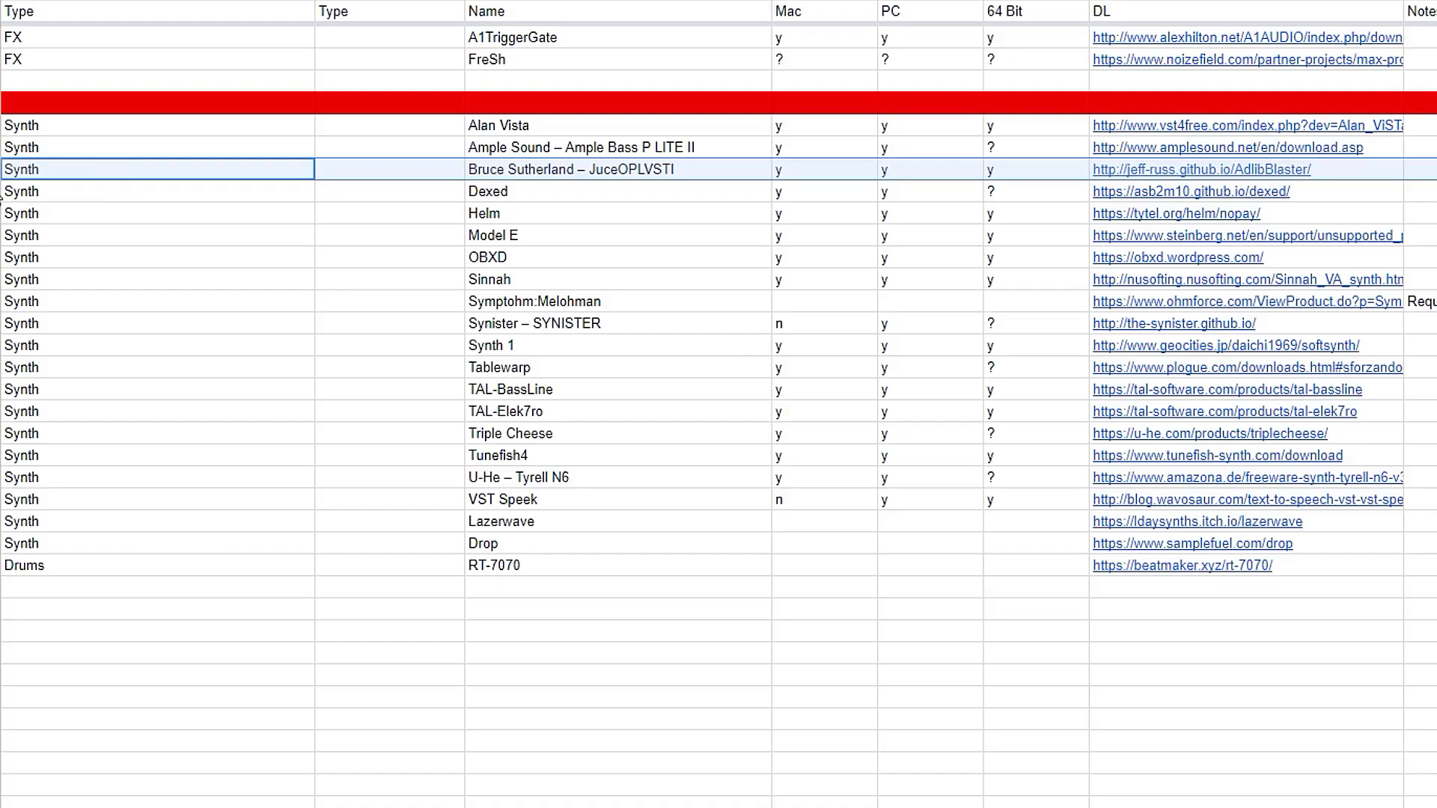
Step: Load Dexed from the Plug-ins browser onto the MIDI track and position its editor window
left_click(255, 196)
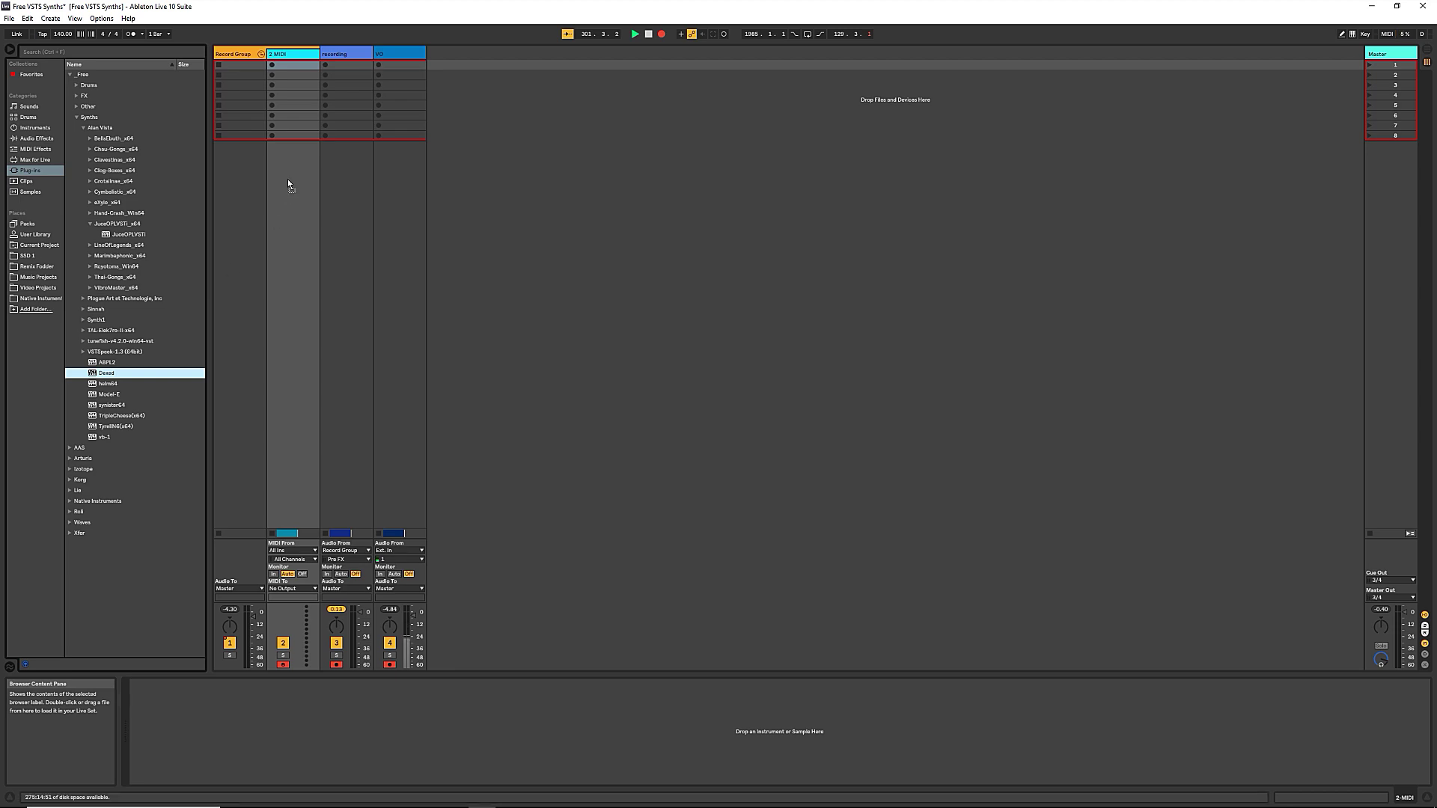
key("Return")
left_click_drag(430, 307, 575, 267)
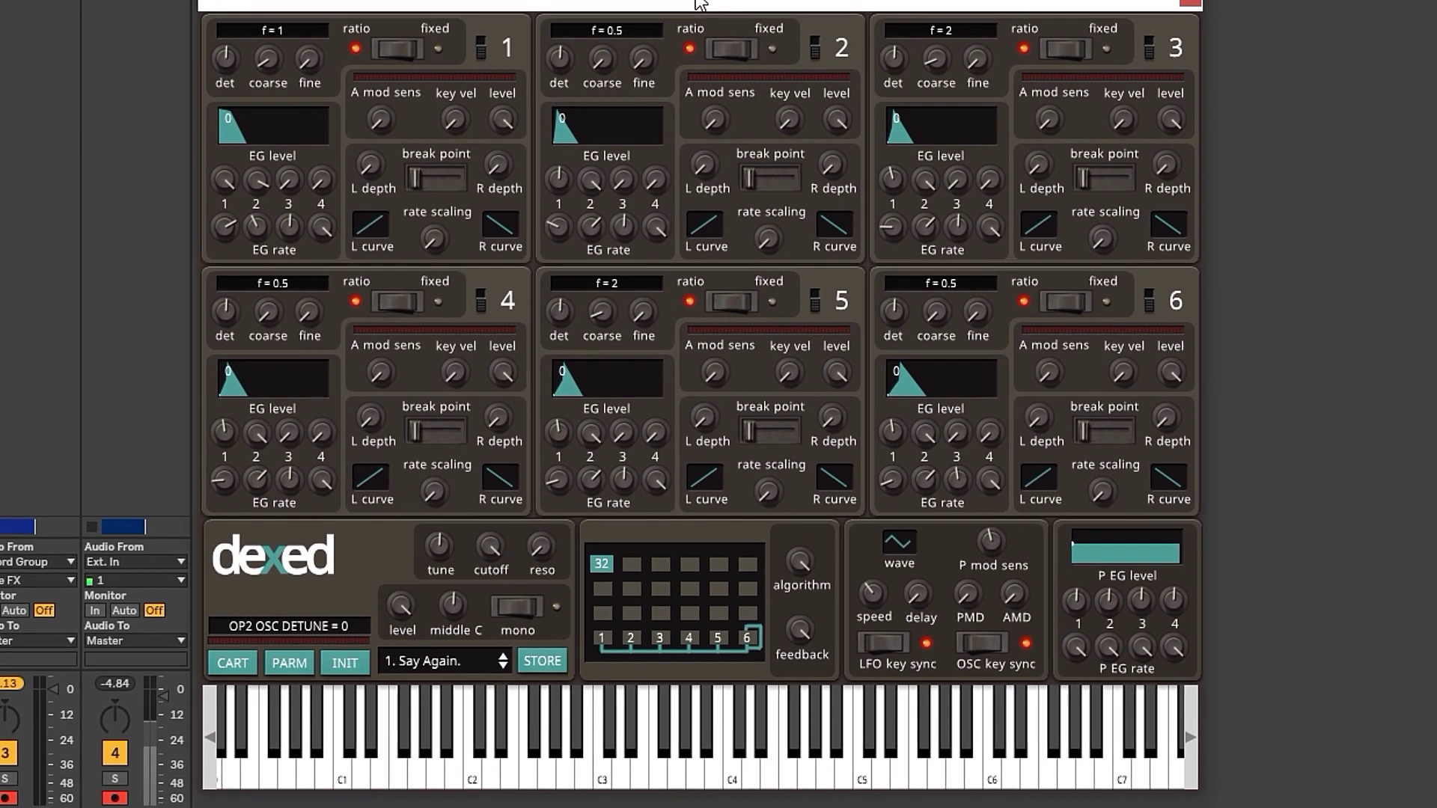
mouse_move(701, 4)
left_mouse_down()
mouse_move(709, 14)
mouse_move(692, 0)
left_mouse_up()
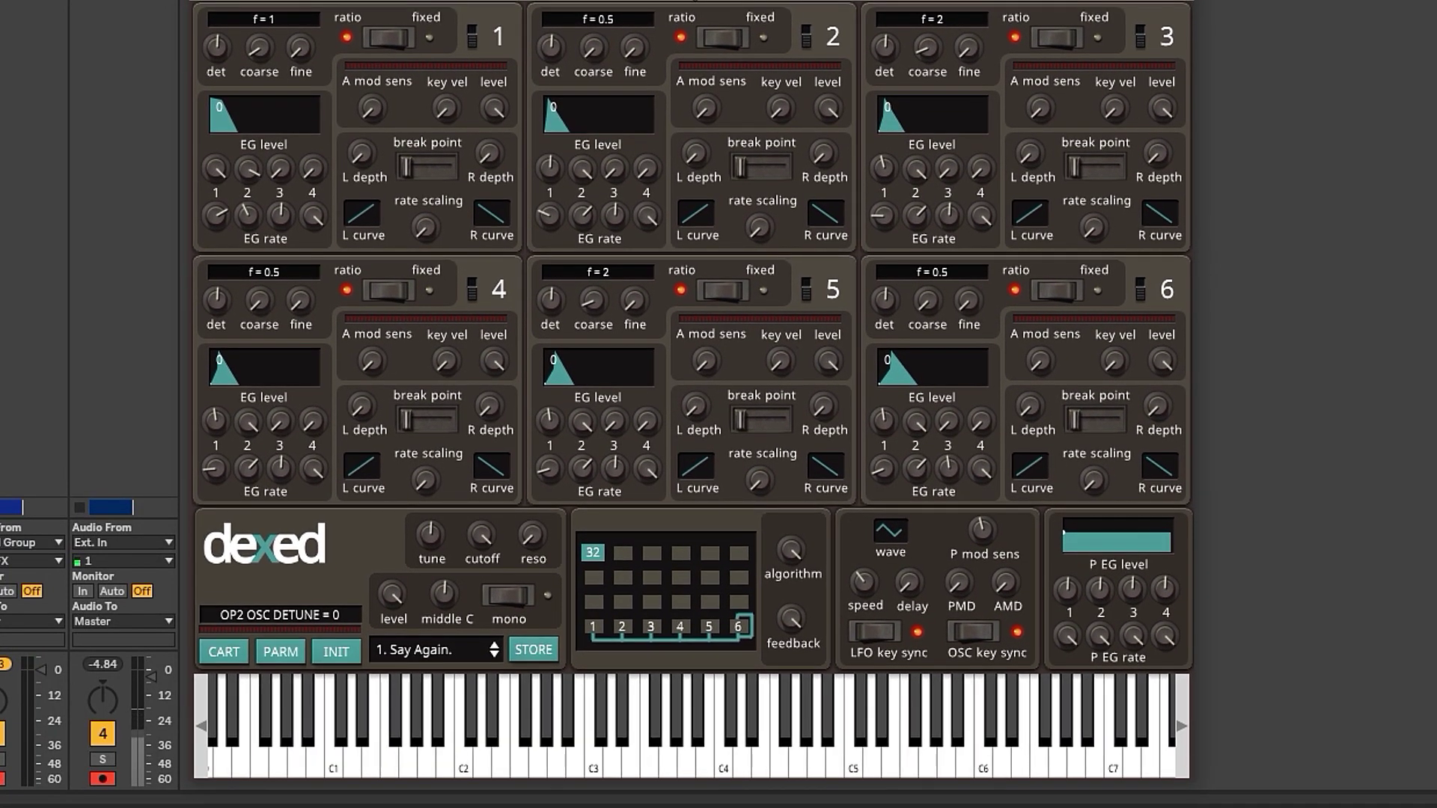
left_click_drag(691, 0, 694, 0)
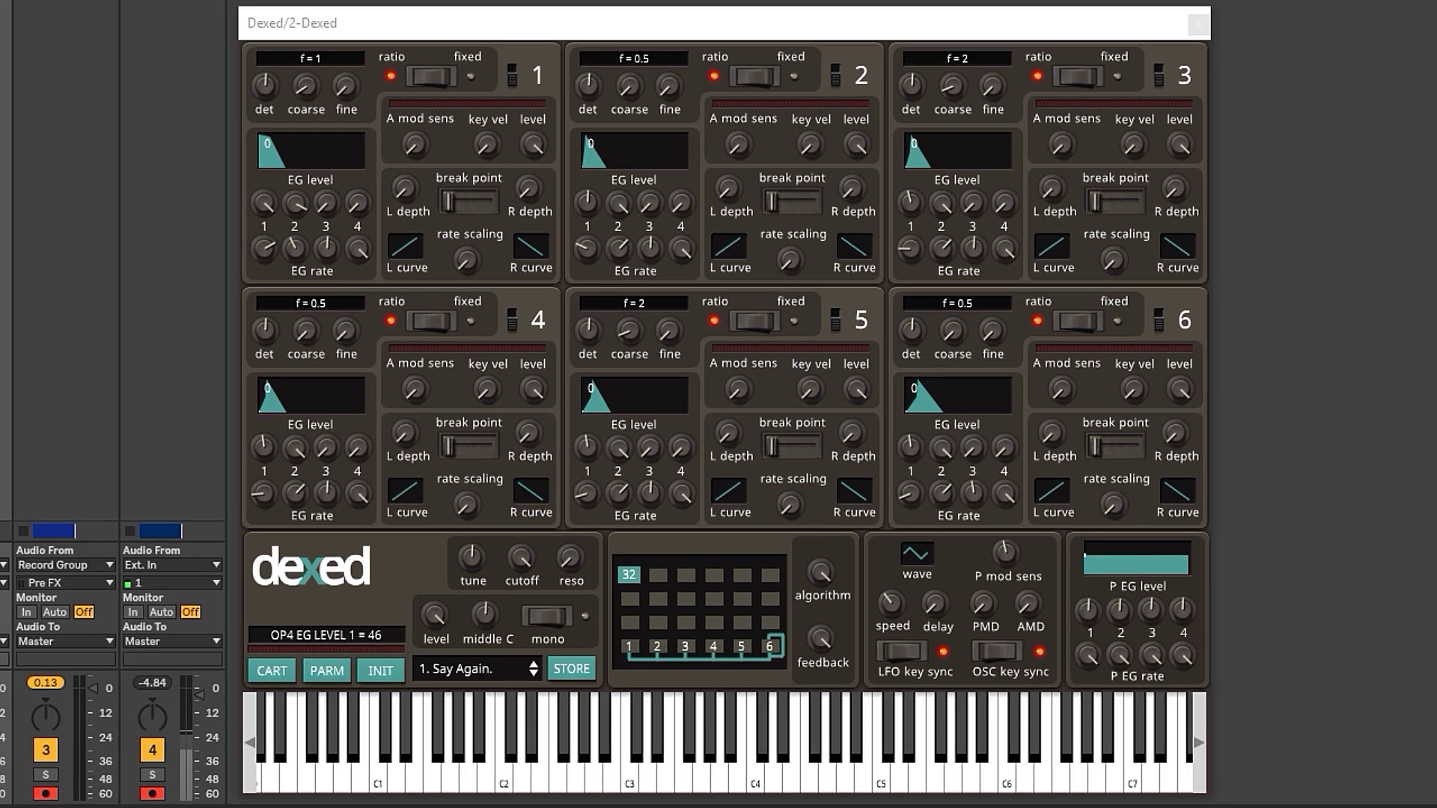
left_click(800, 47)
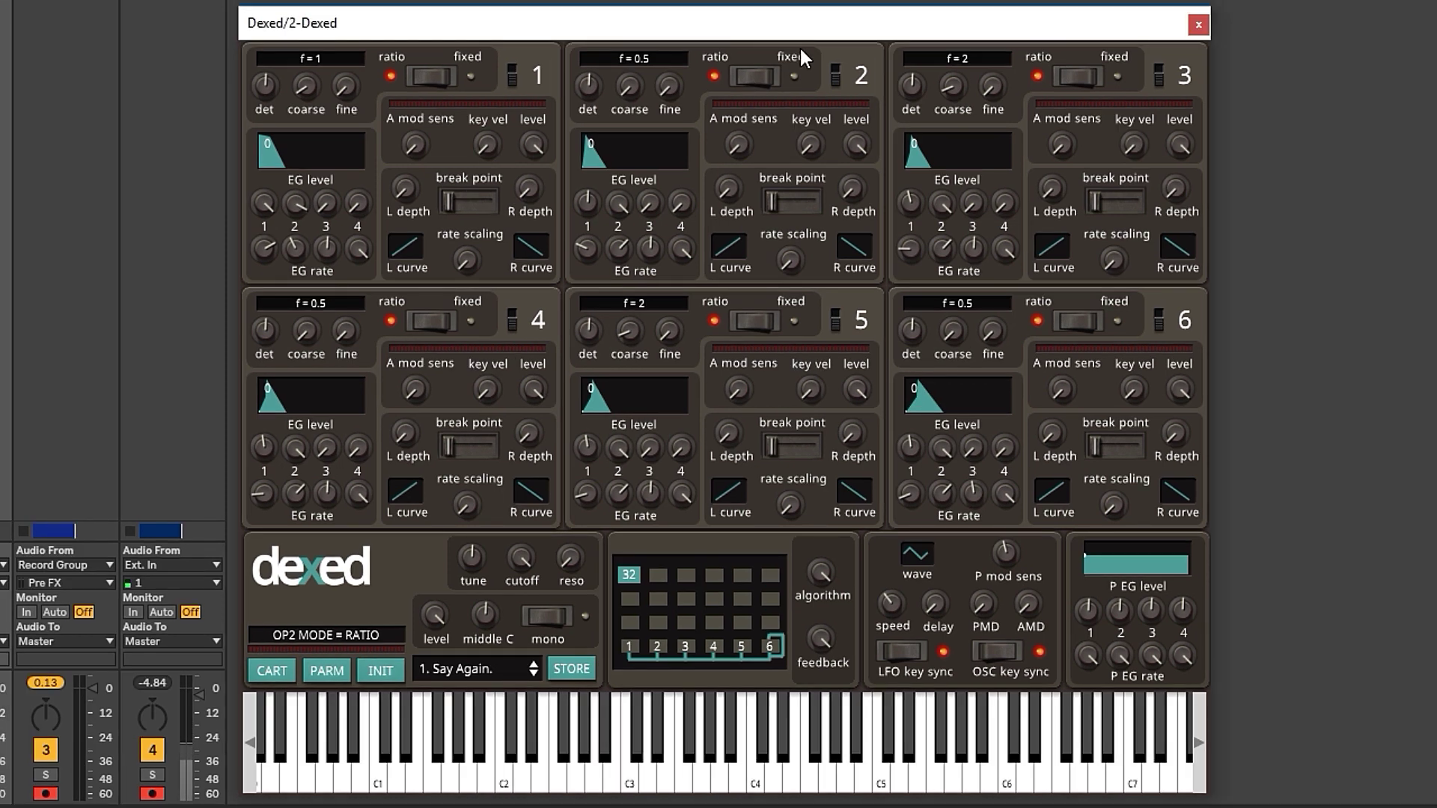
Step: In Dexed's cartridge browser, preview SynprezFM cartridges and open SynprezFM_20.syx
left_click(284, 668)
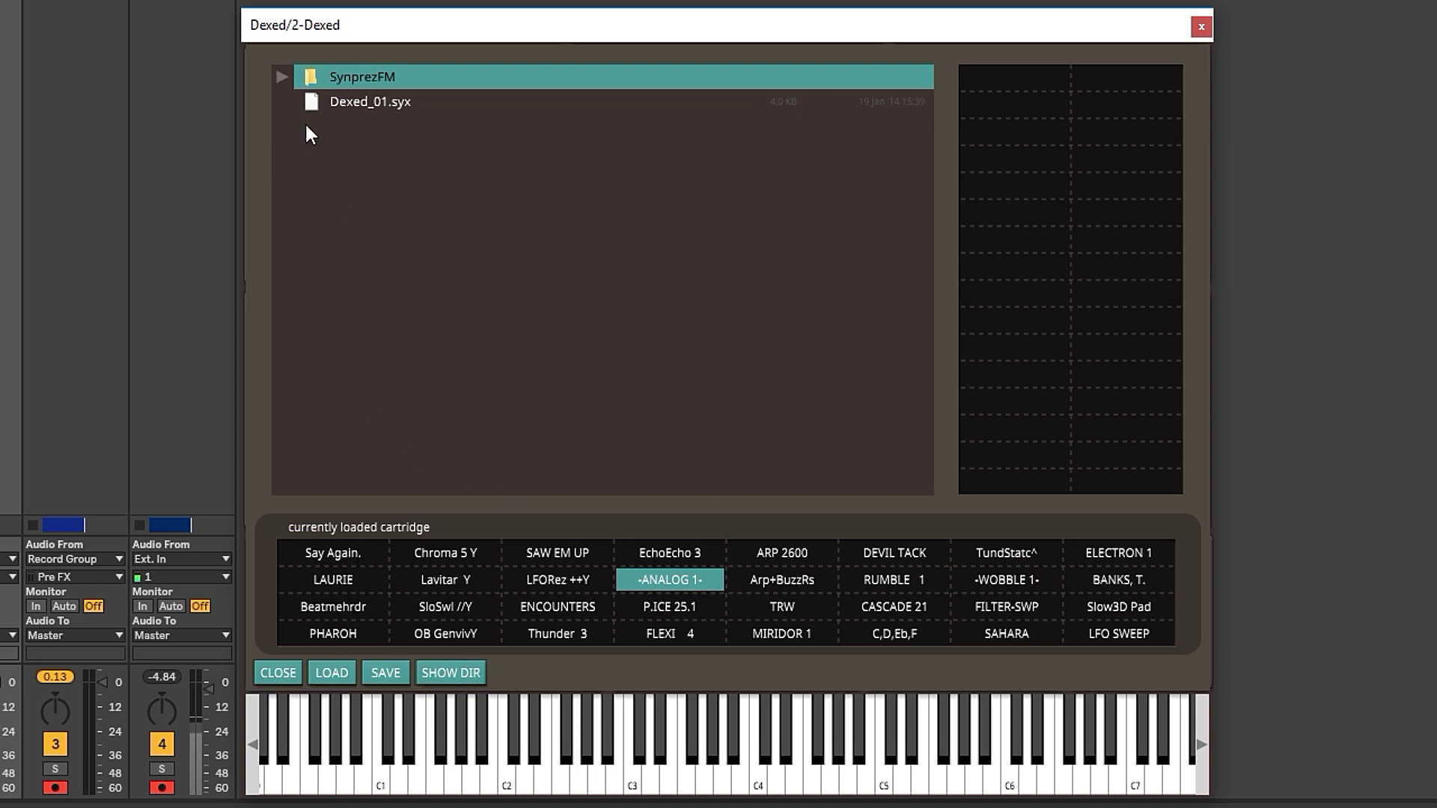
left_click(283, 77)
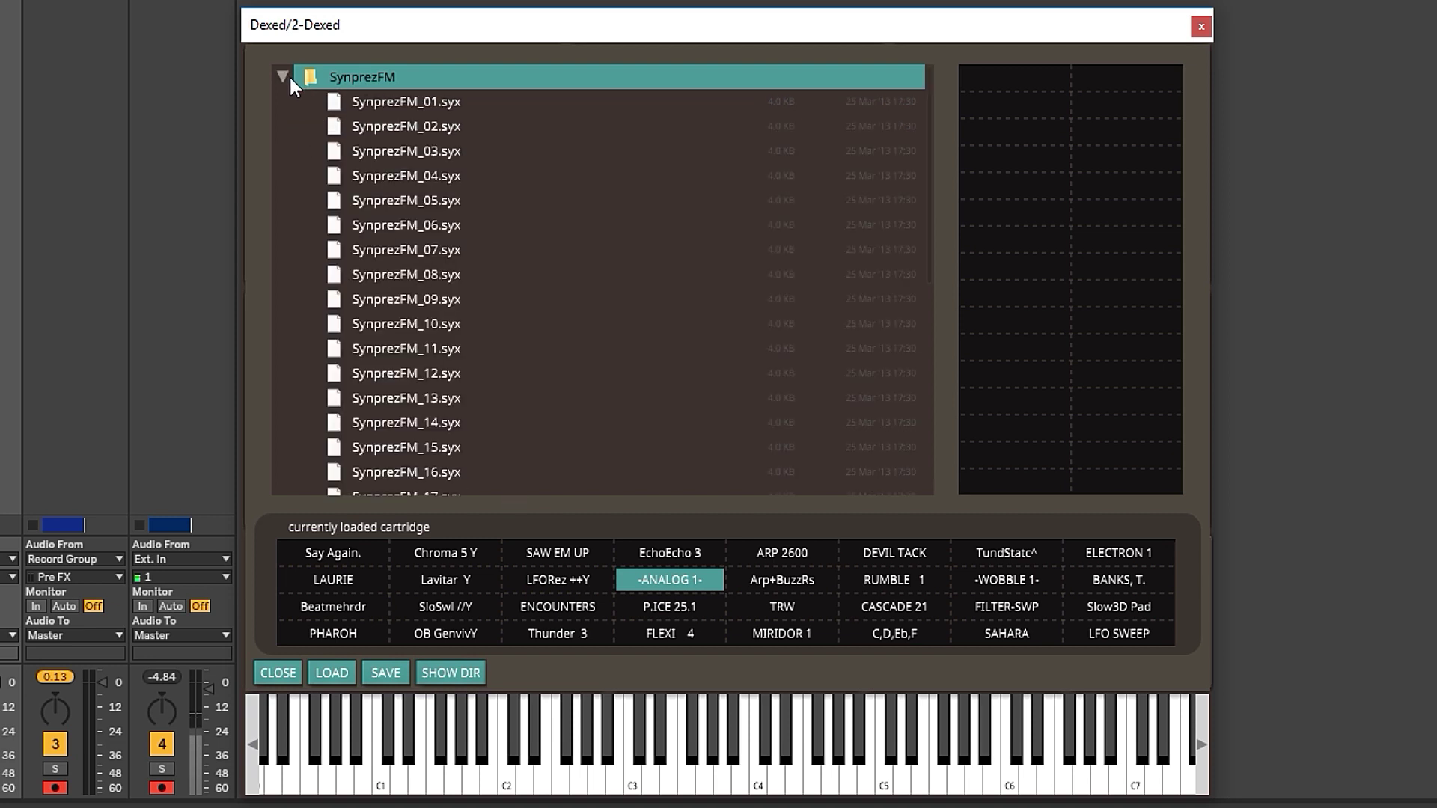
scroll(416, 274, "down", 5)
left_click(414, 277)
left_click(404, 359)
left_click(395, 438)
left_click(384, 163)
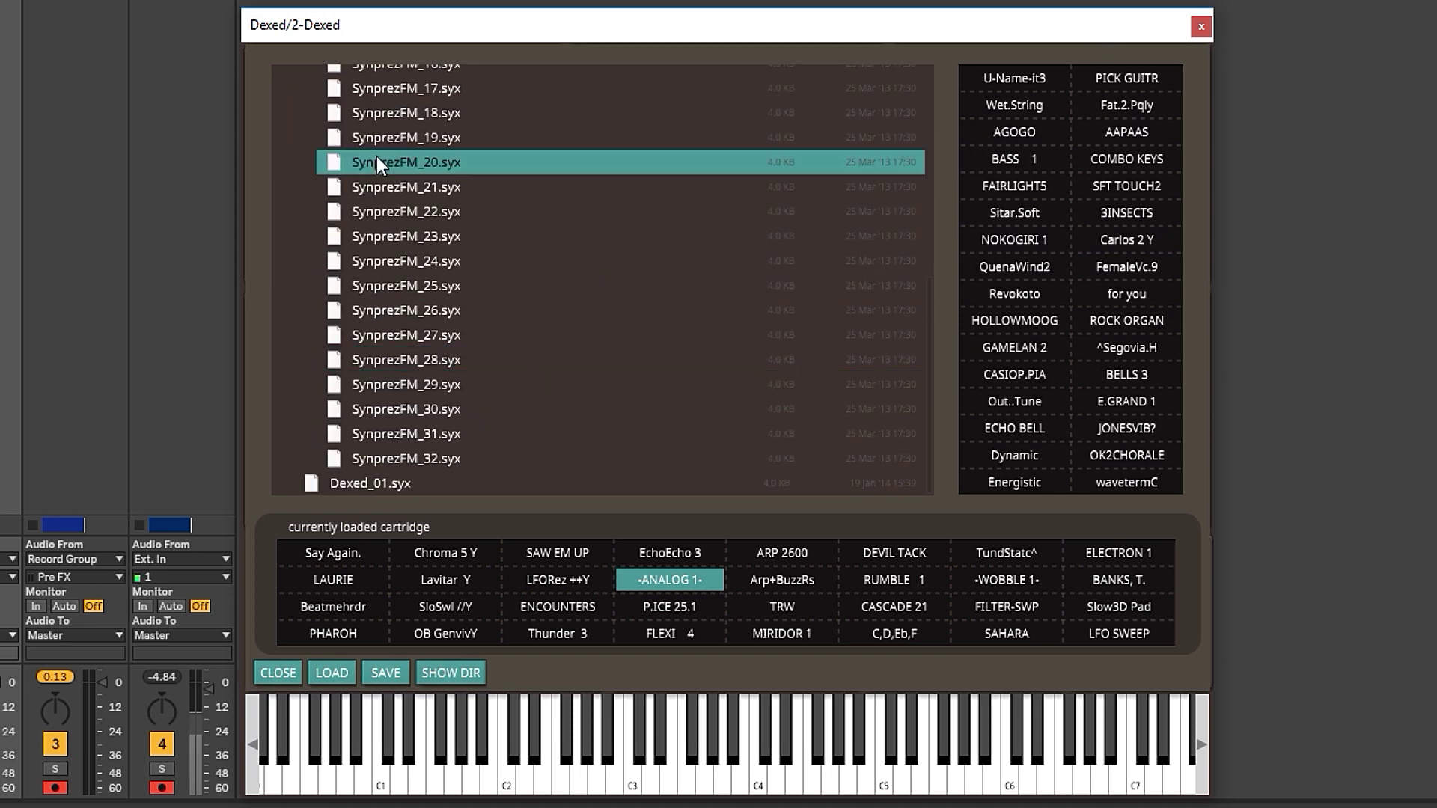
Step: Audition Carlos 2 Y, NOKOGIRI 1, BASS 1, FAIRLIGHT5 and FemaleVc.9, load E.GRAND 1, collapse SynprezFM
left_click(1160, 238)
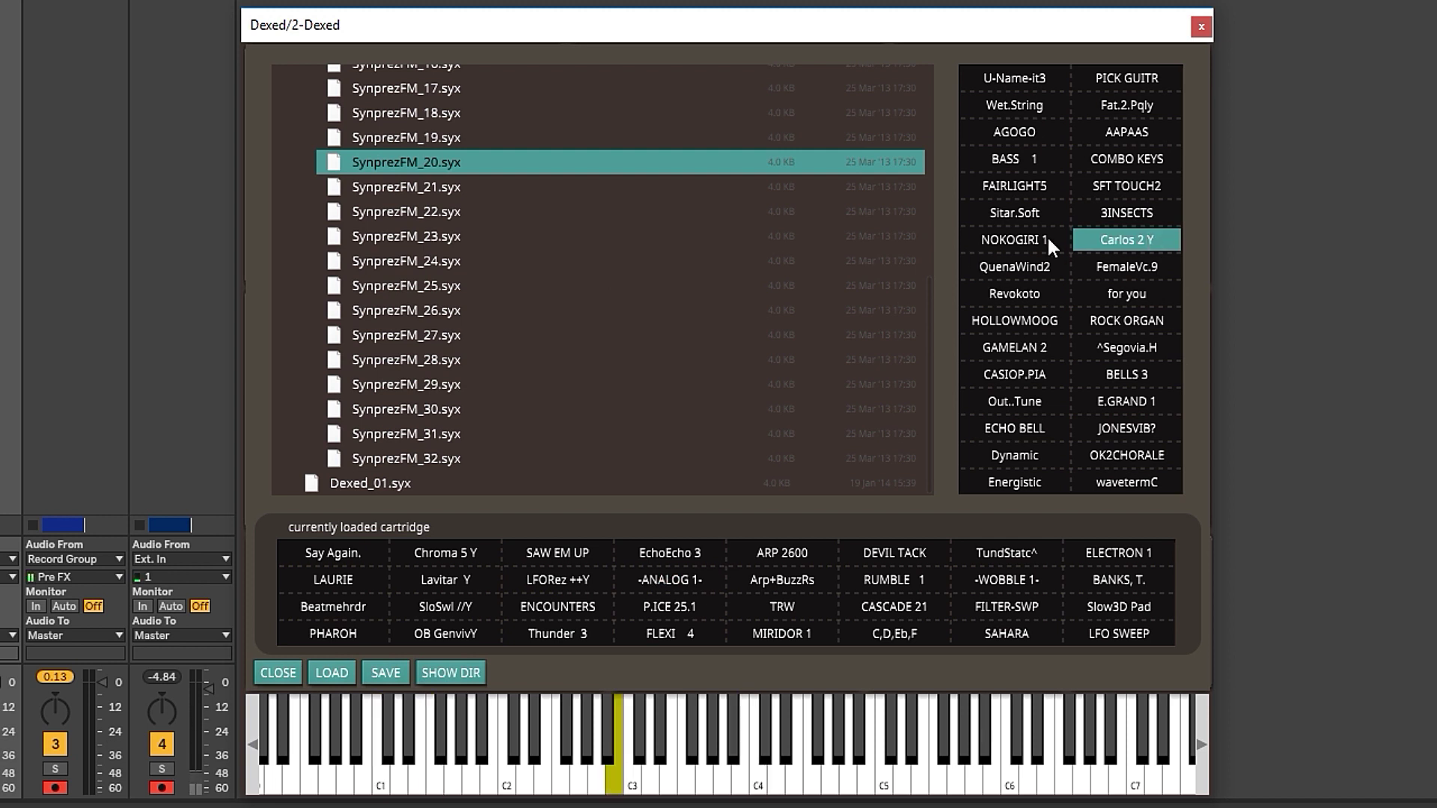
left_click(1017, 236)
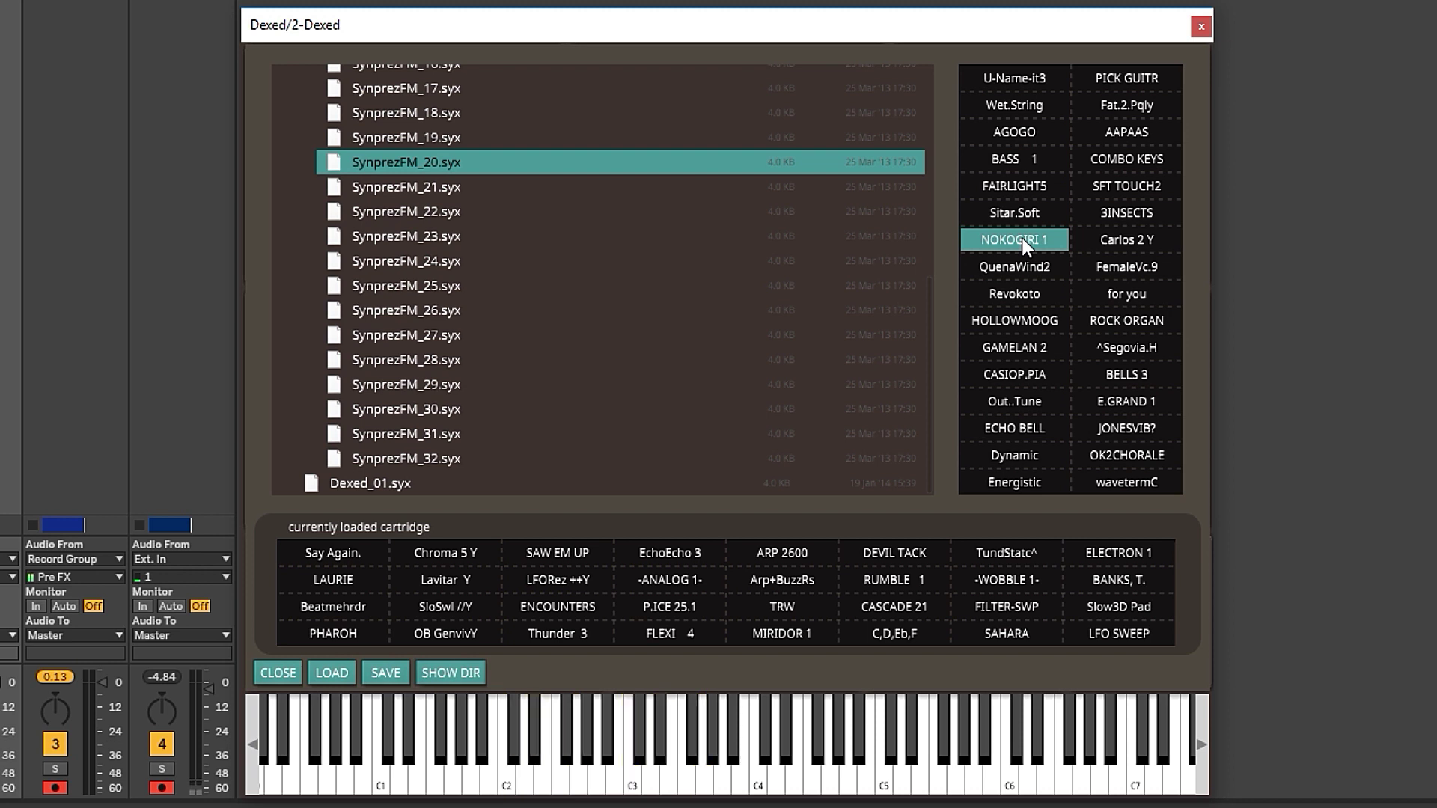
left_click(1019, 160)
left_click(1022, 186)
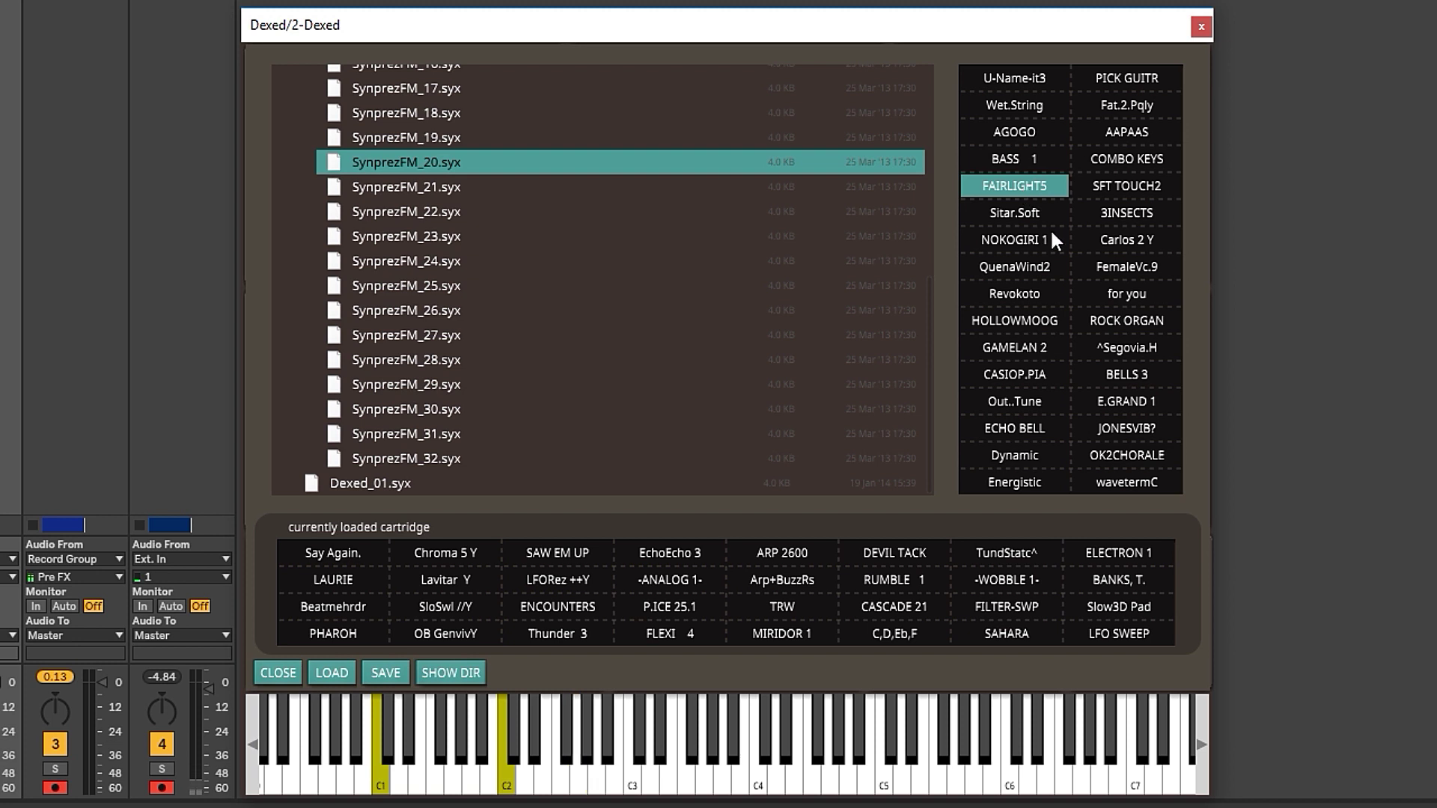
left_click(1120, 271)
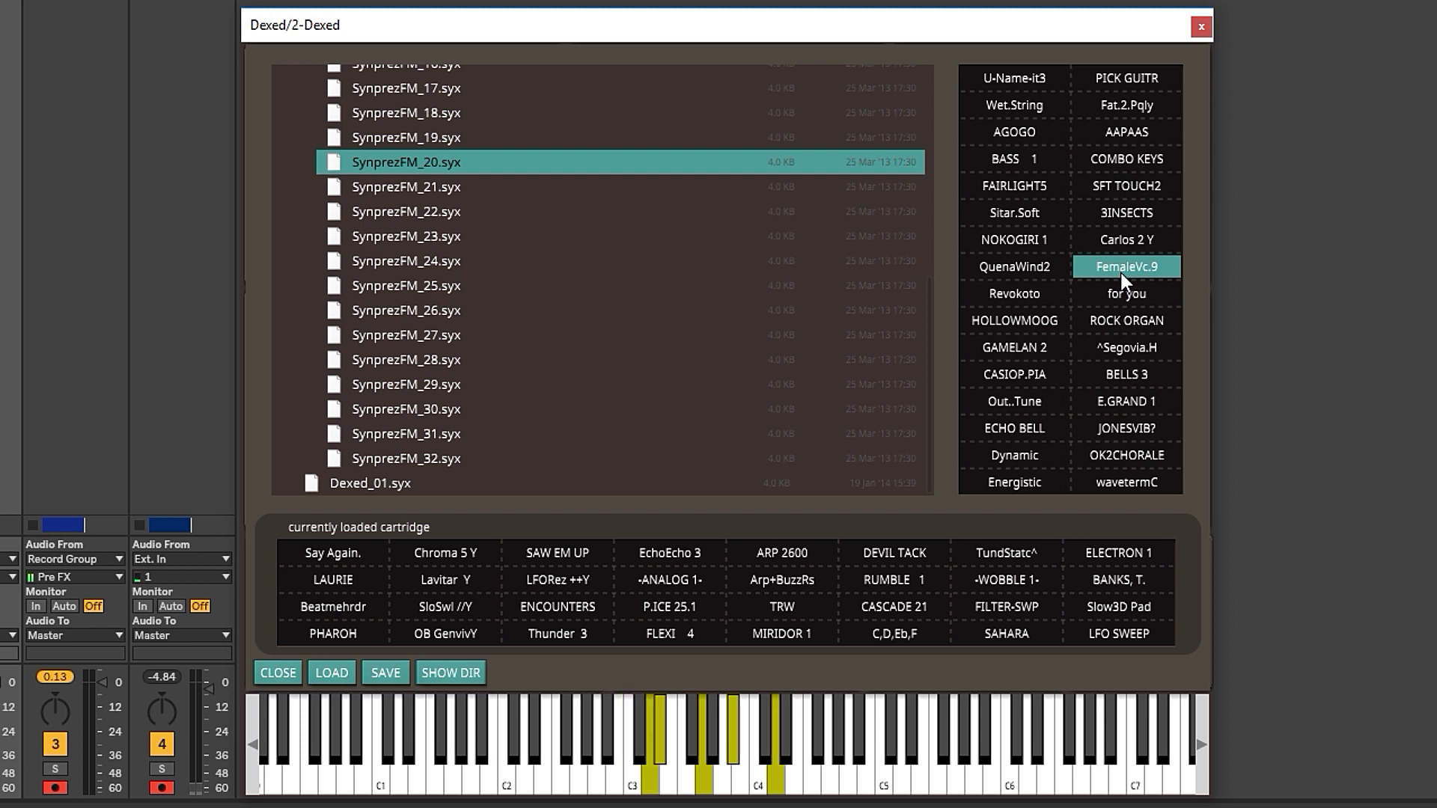
left_click(1129, 407)
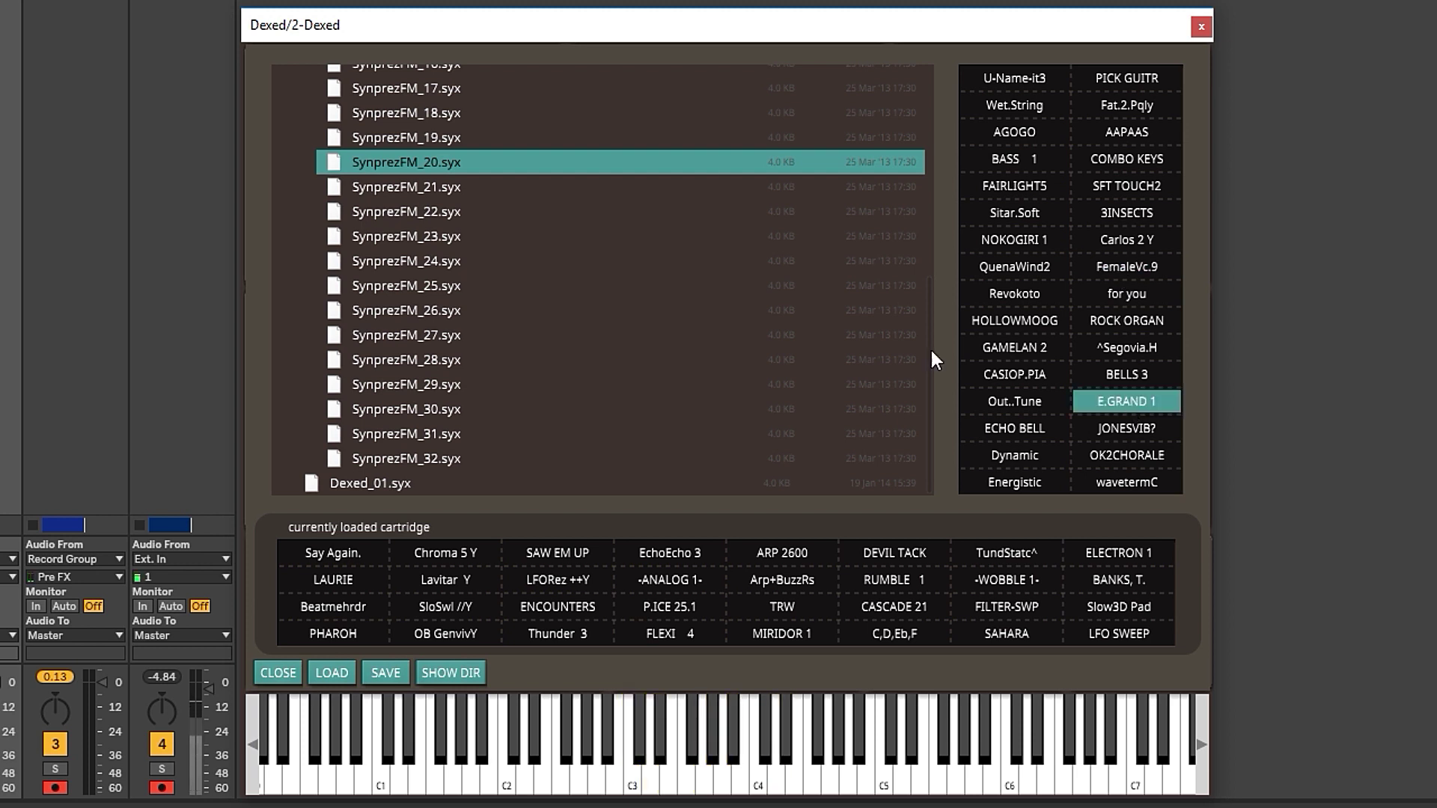
scroll(582, 244, "up", 5)
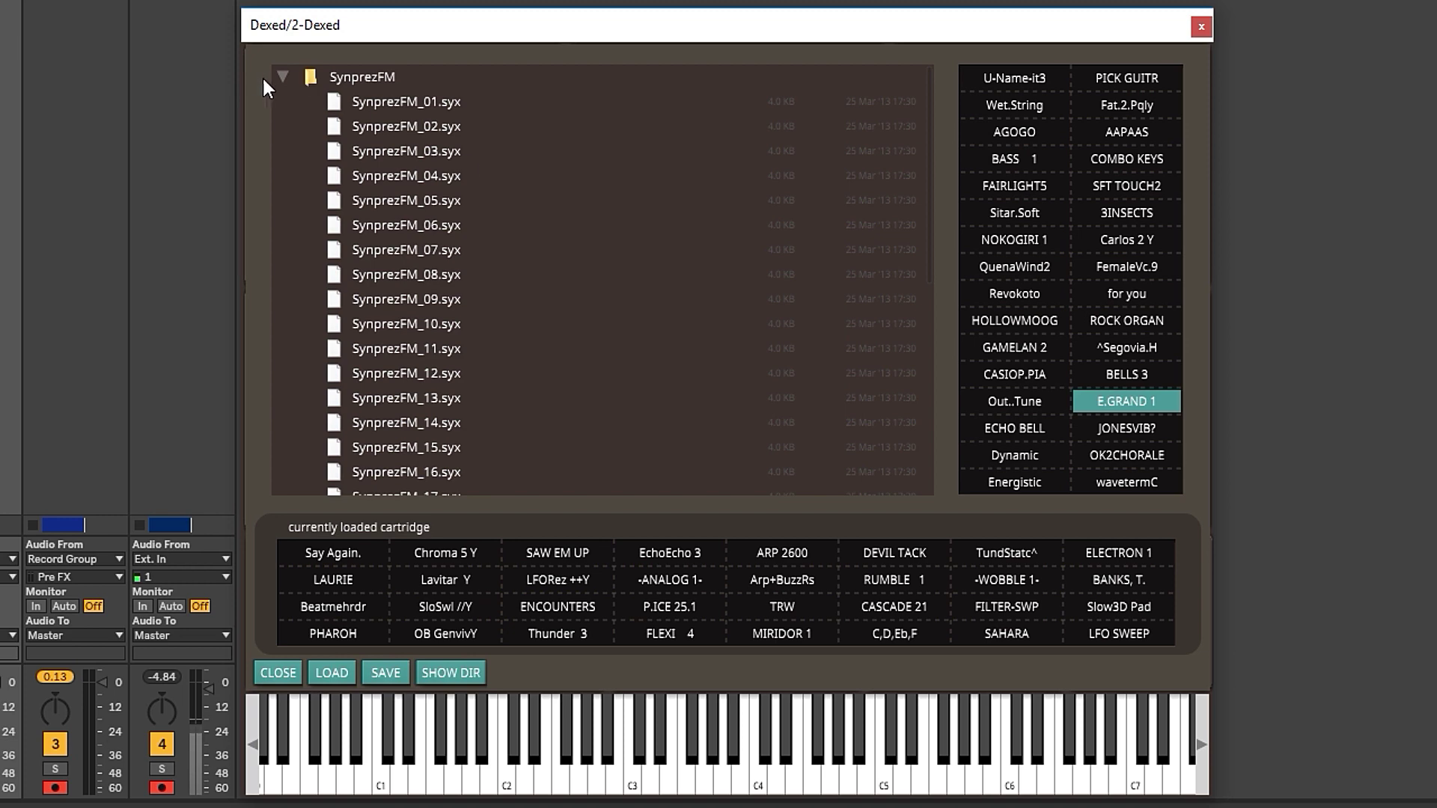
left_click(283, 77)
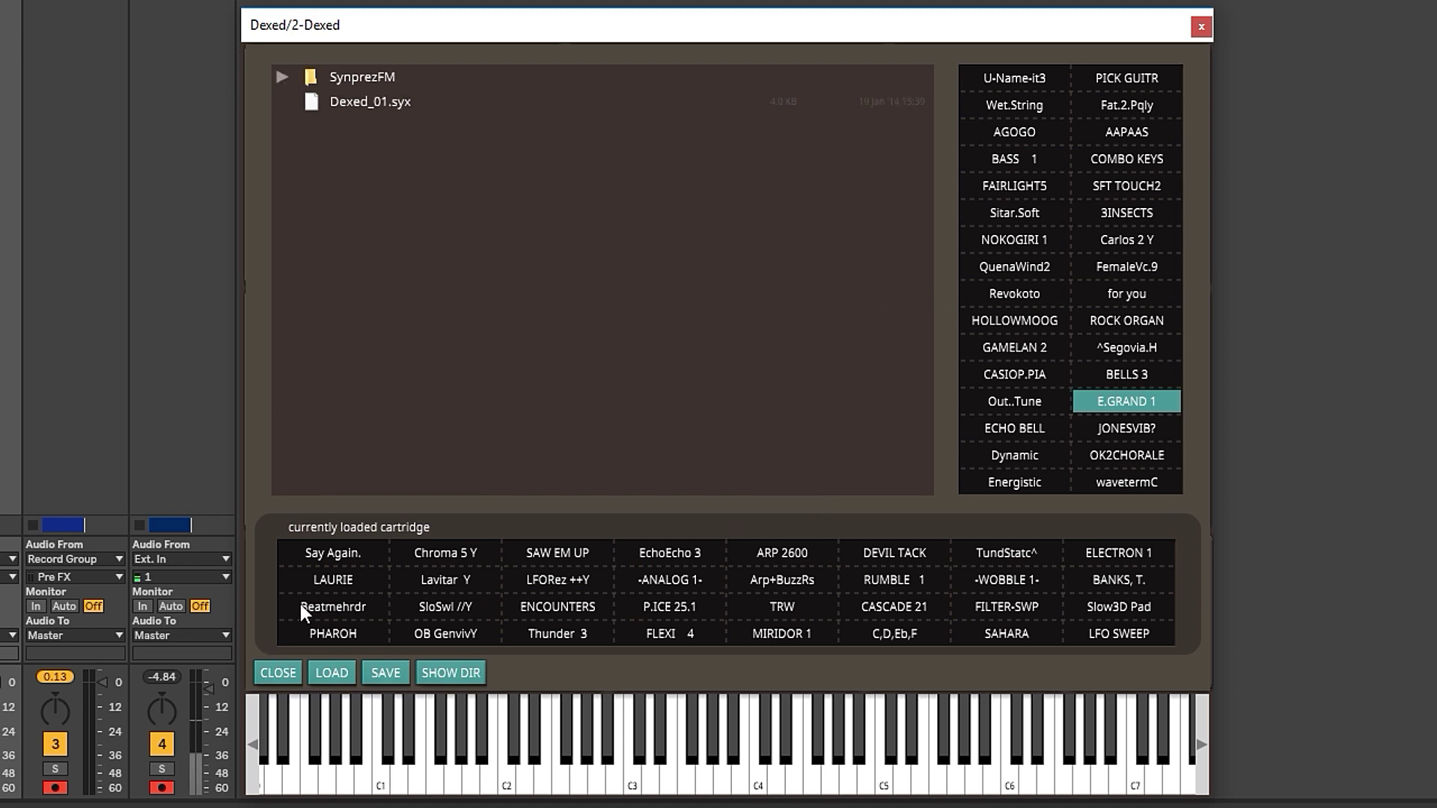
Step: Close Dexed's cartridge browser and reposition the Dexed editor window
left_click(278, 673)
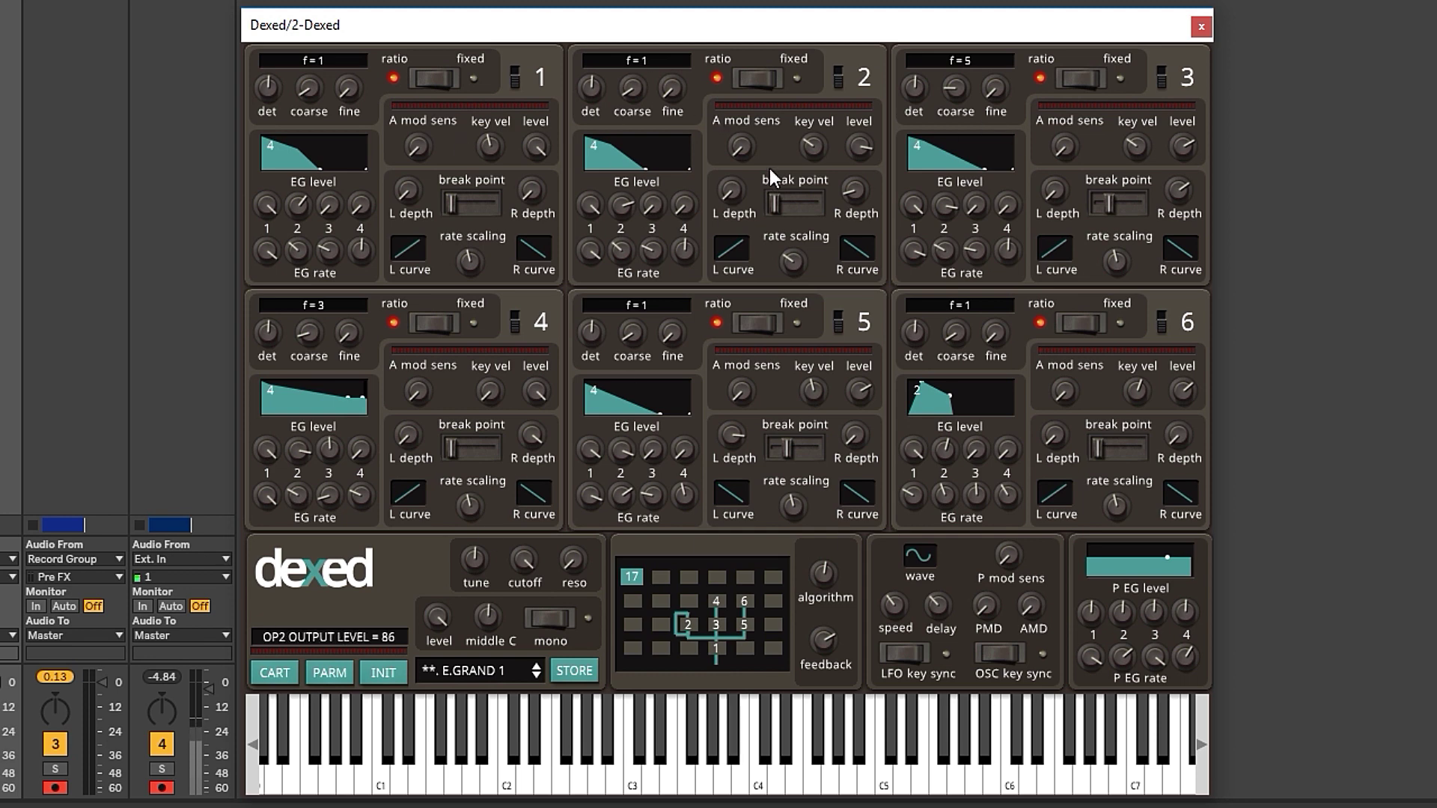
mouse_move(497, 29)
left_mouse_down()
mouse_move(514, 29)
mouse_move(505, 19)
left_mouse_up()
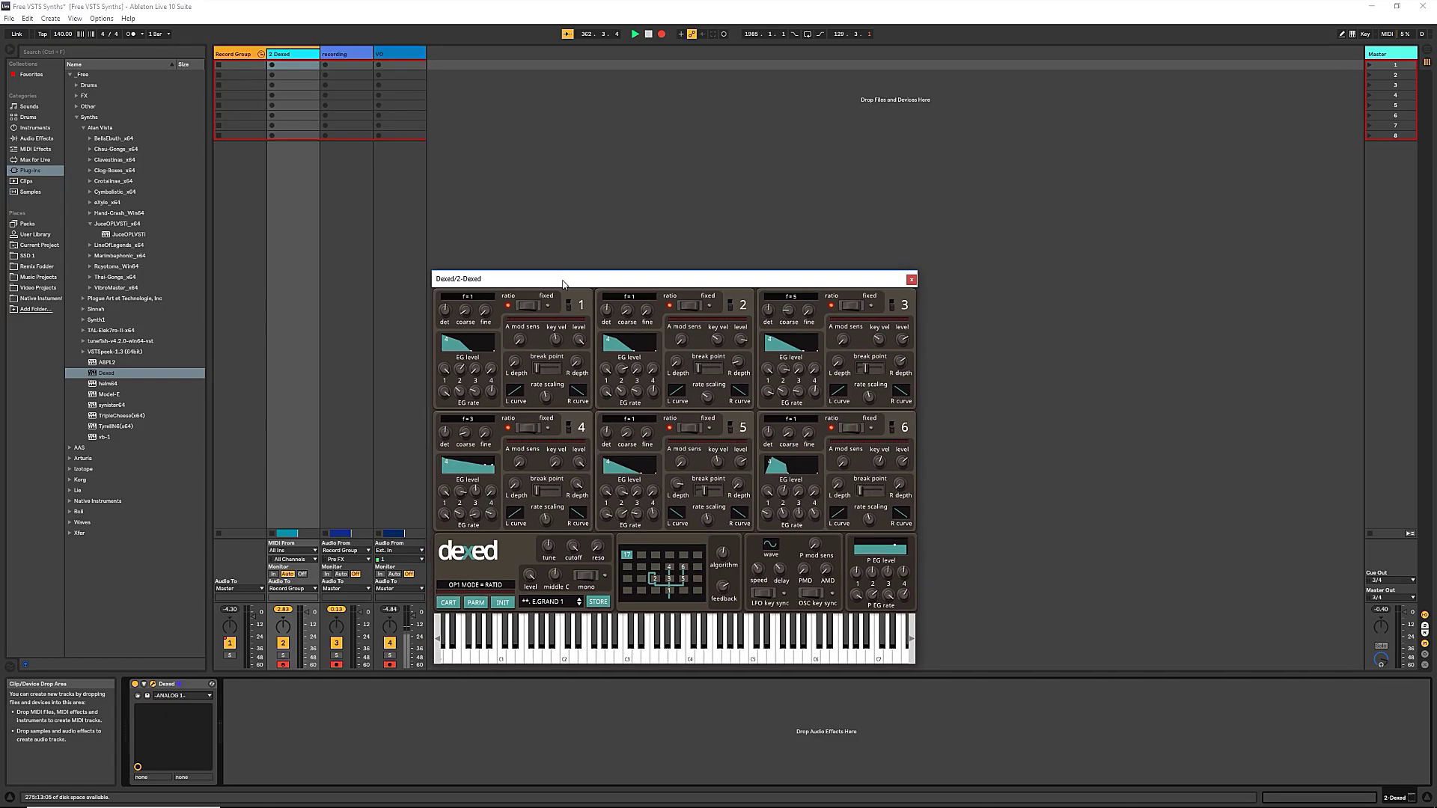
left_click_drag(563, 284, 563, 178)
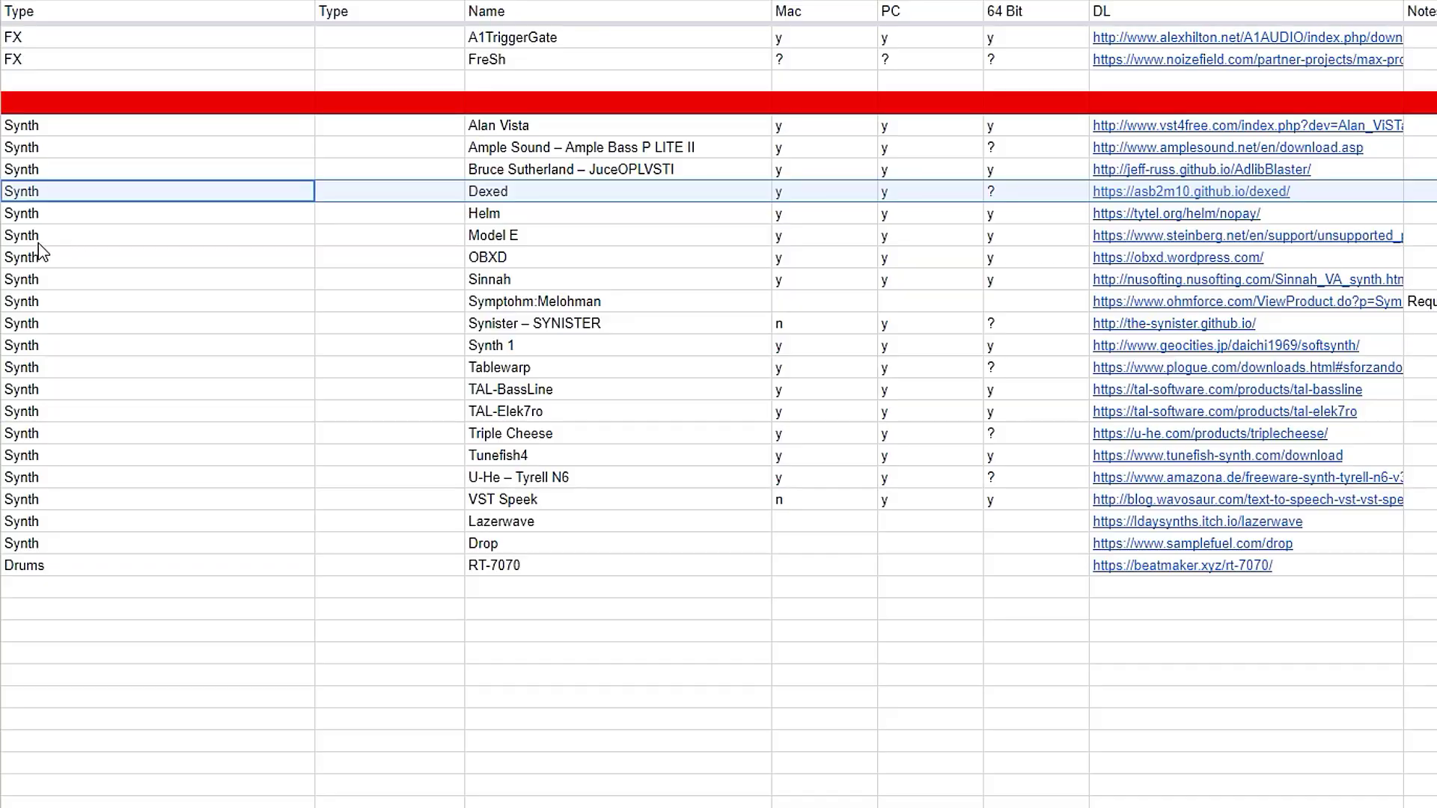
Step: Move to Helm, then sweep Osc 1 and Osc 2 waveforms, ending on square and 5 pyramid
key("Down")
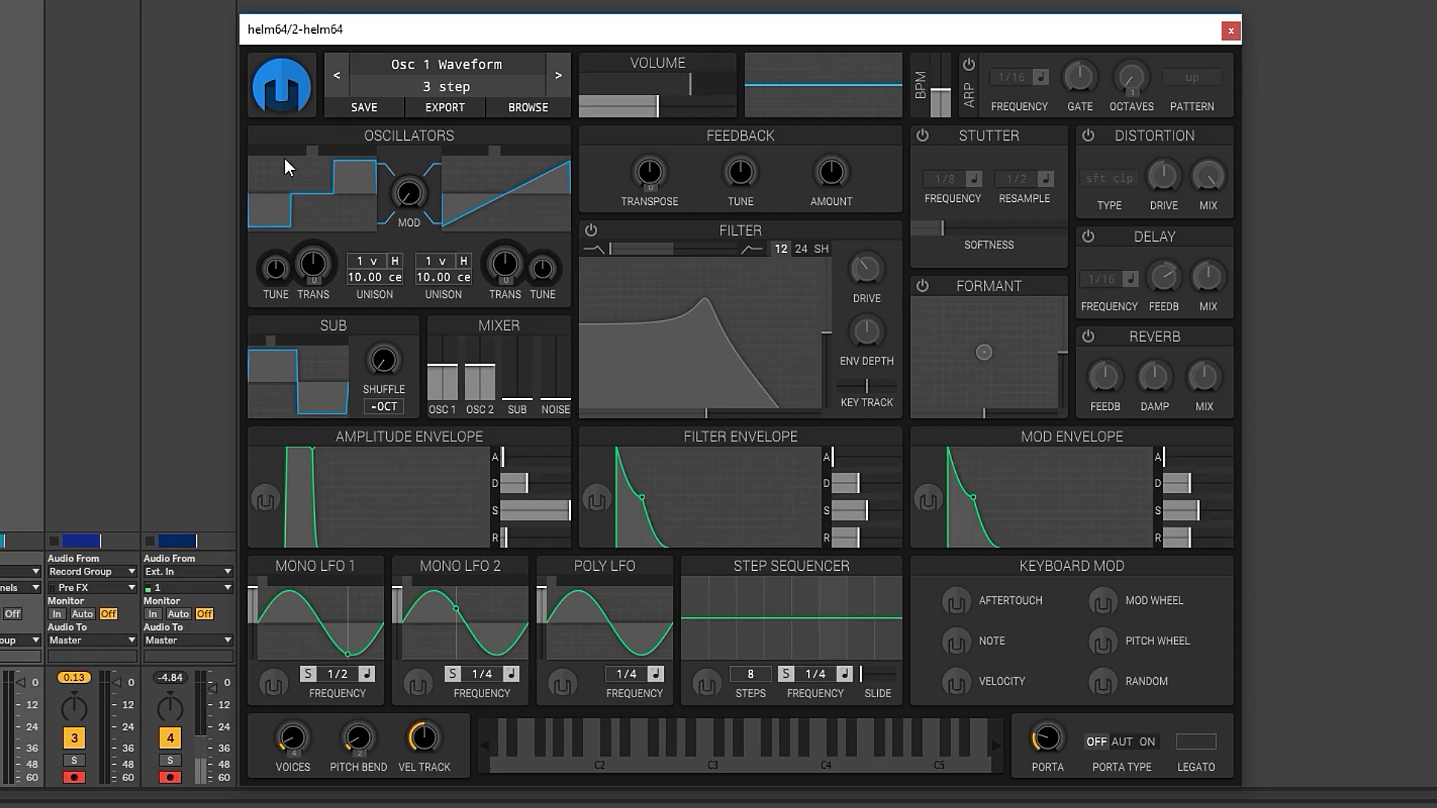
left_click(323, 159)
scroll(346, 154, "down", 4)
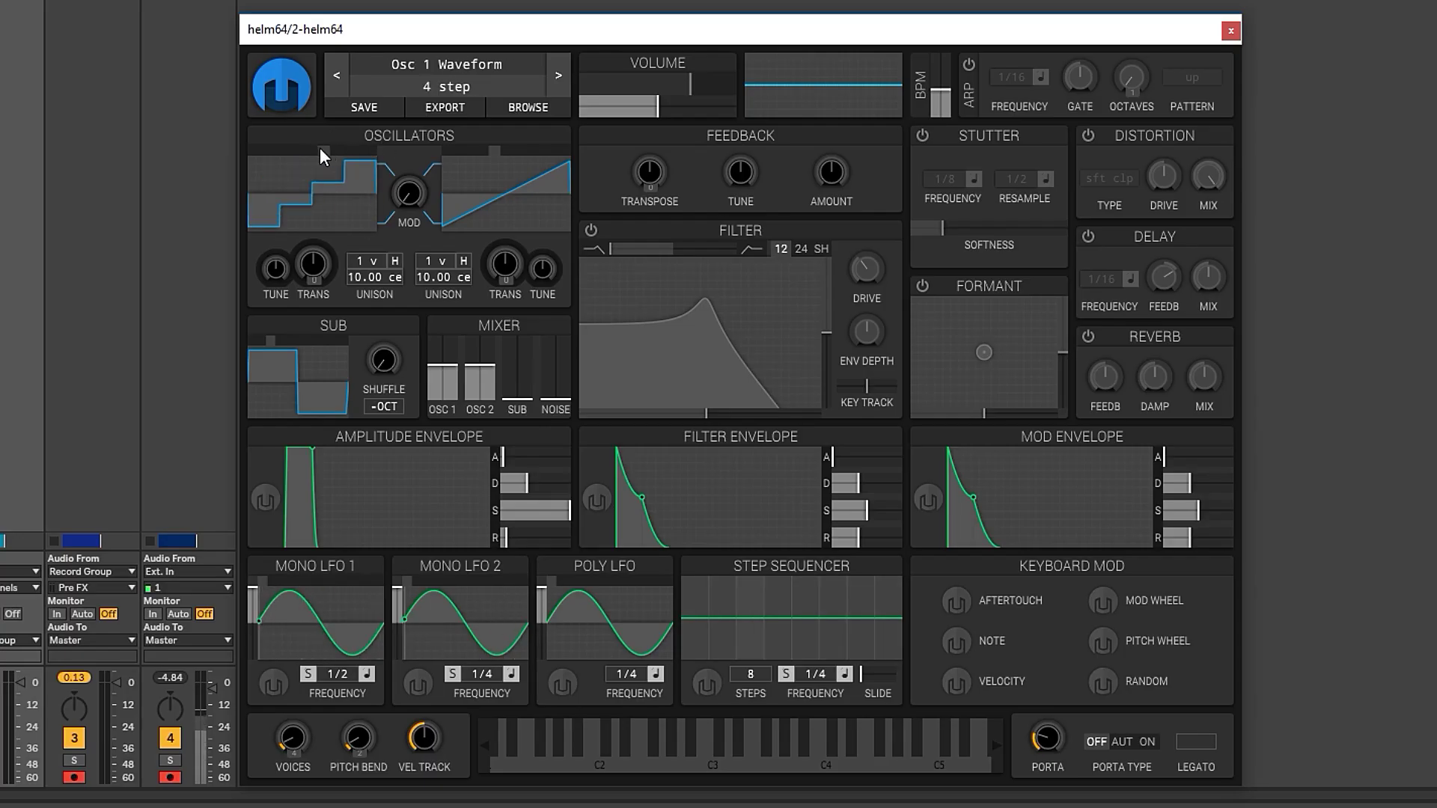
left_click_drag(313, 147, 387, 137)
left_click_drag(494, 143, 545, 170)
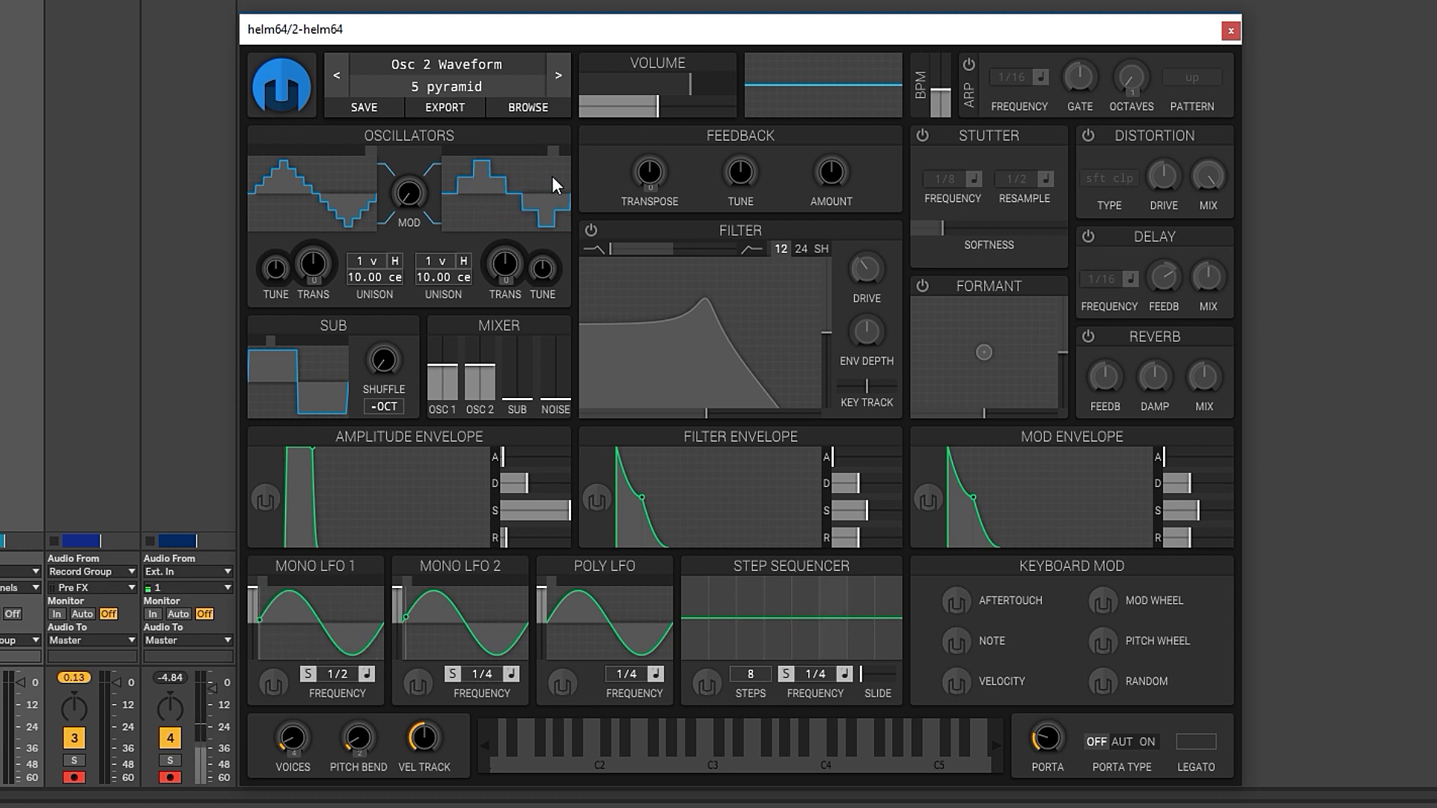
left_click_drag(558, 169, 546, 141)
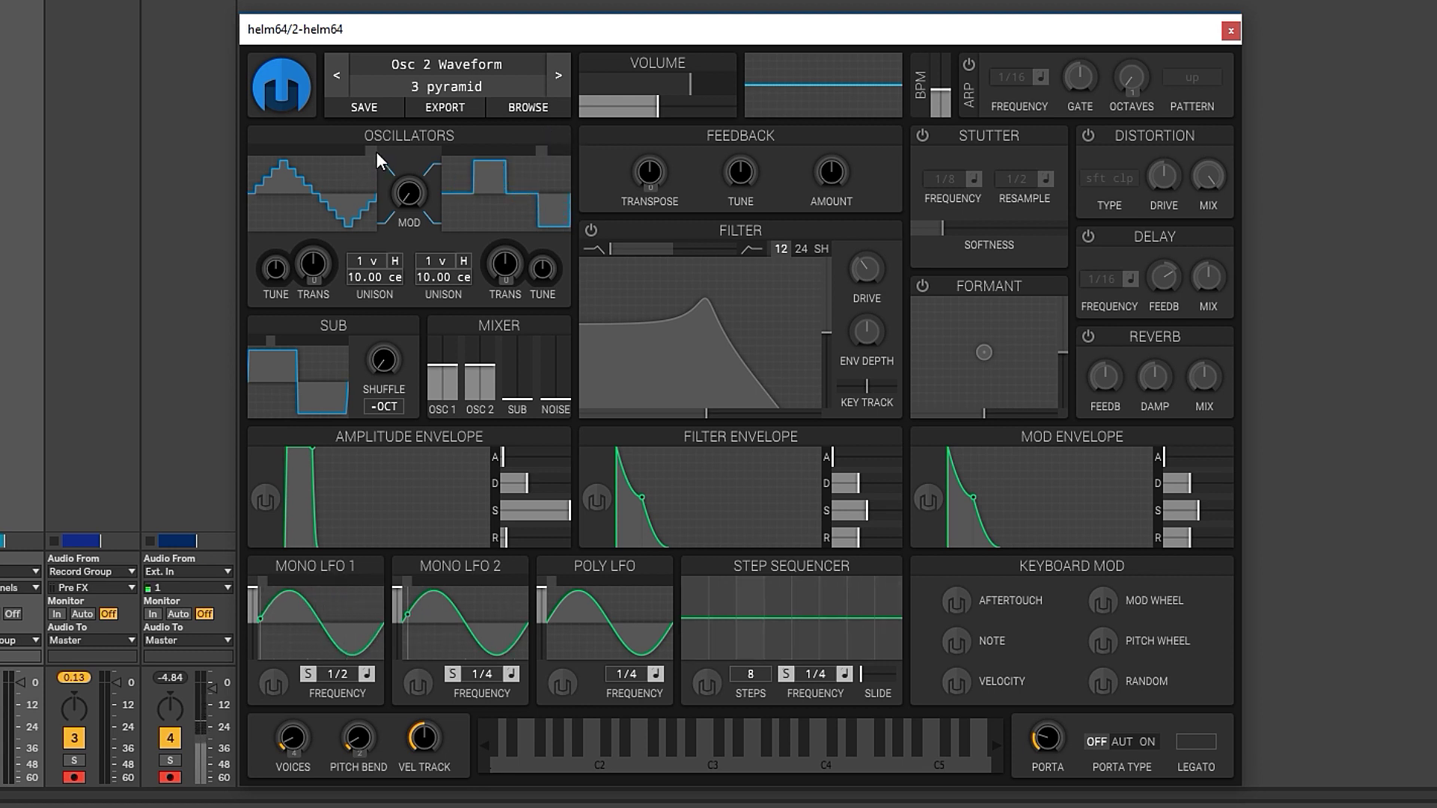
mouse_move(373, 151)
left_mouse_down()
mouse_move(295, 160)
mouse_move(349, 151)
left_mouse_up()
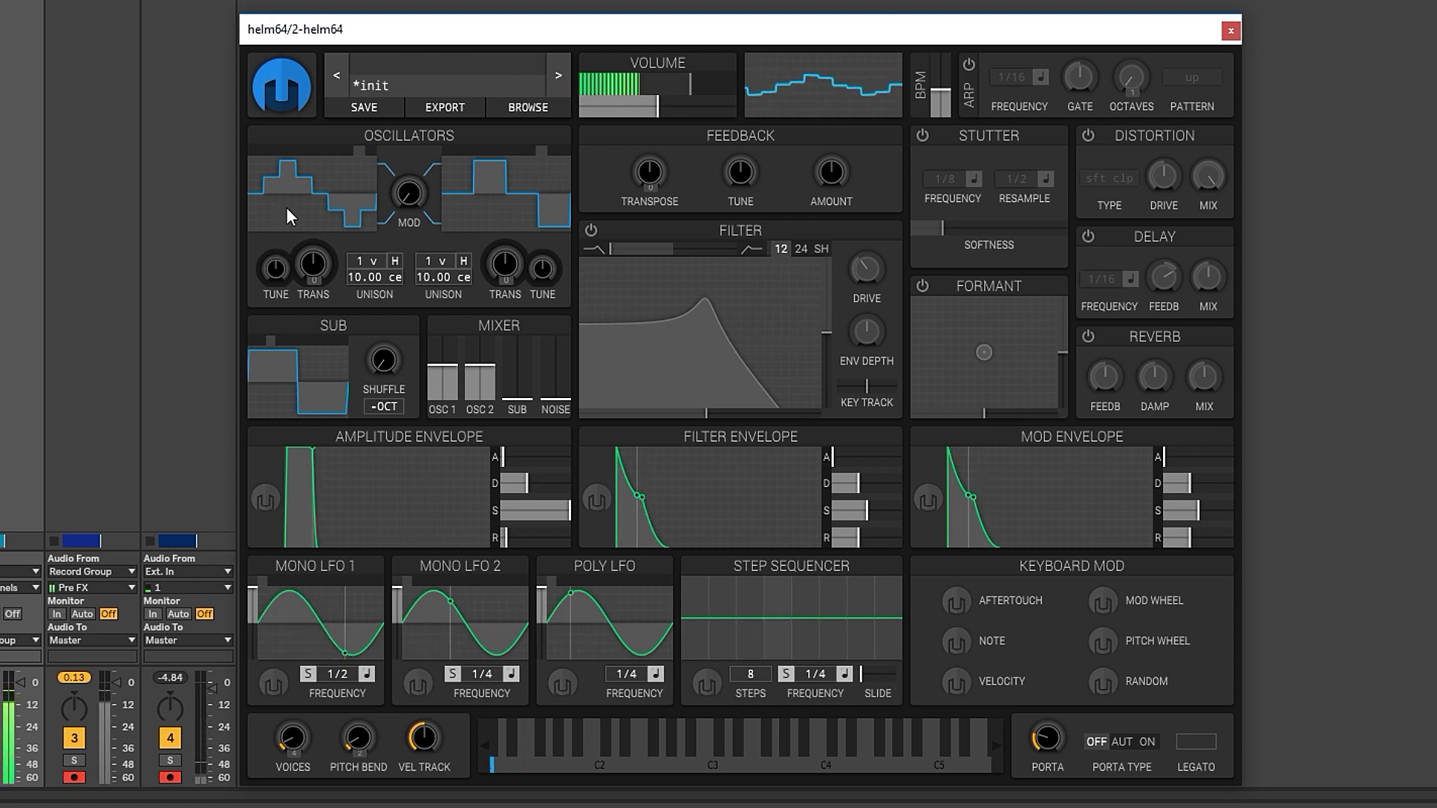
mouse_move(493, 159)
left_mouse_down()
mouse_move(532, 146)
mouse_move(468, 148)
mouse_move(559, 147)
mouse_move(464, 156)
left_mouse_up()
Step: Sweep oscillator 1's waveform, set cross-modulation to about 74%, and transpose oscillator 2 up
mouse_move(356, 150)
left_mouse_down()
mouse_move(300, 155)
mouse_move(357, 143)
left_mouse_up()
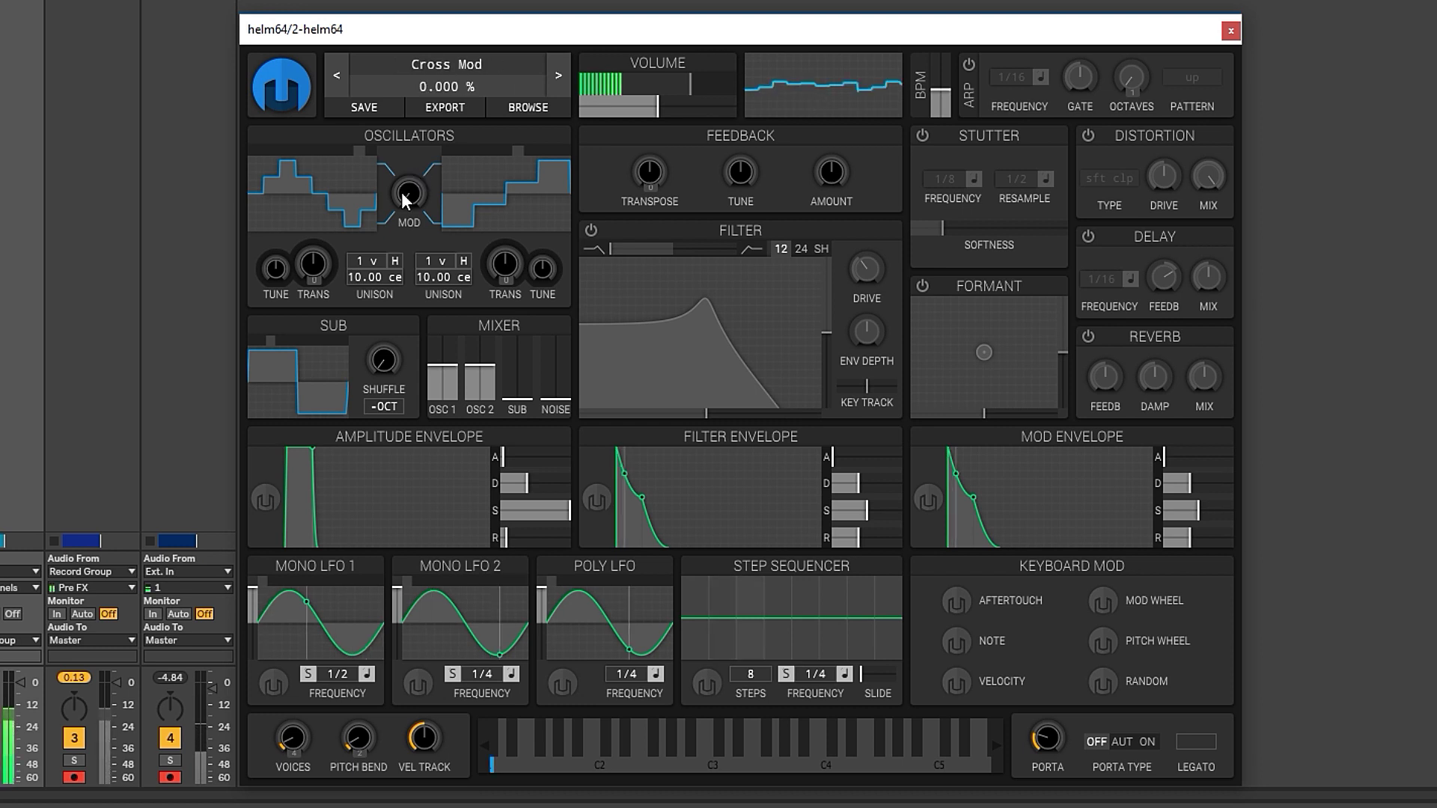
left_click_drag(403, 196, 402, 121)
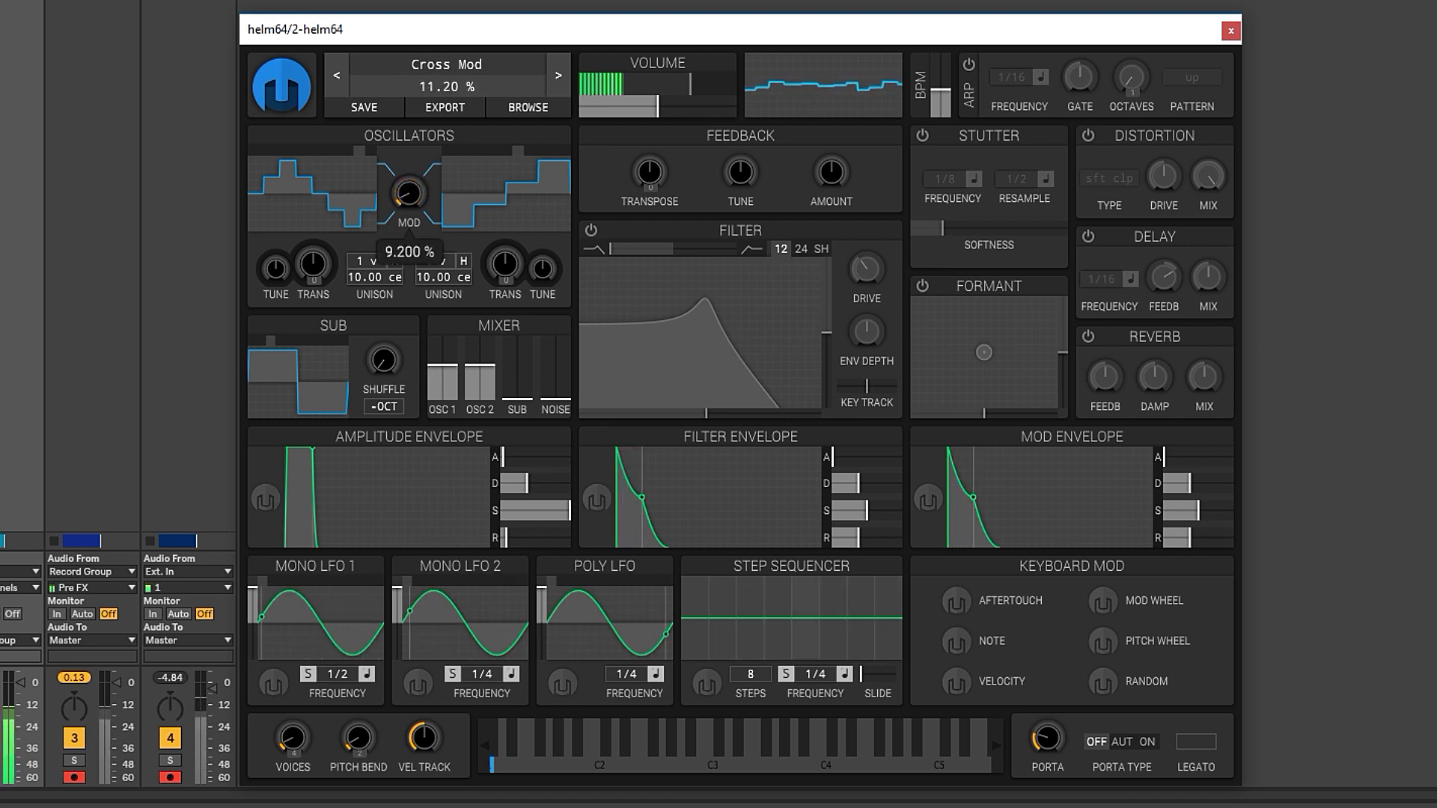
left_click_drag(409, 193, 532, 146)
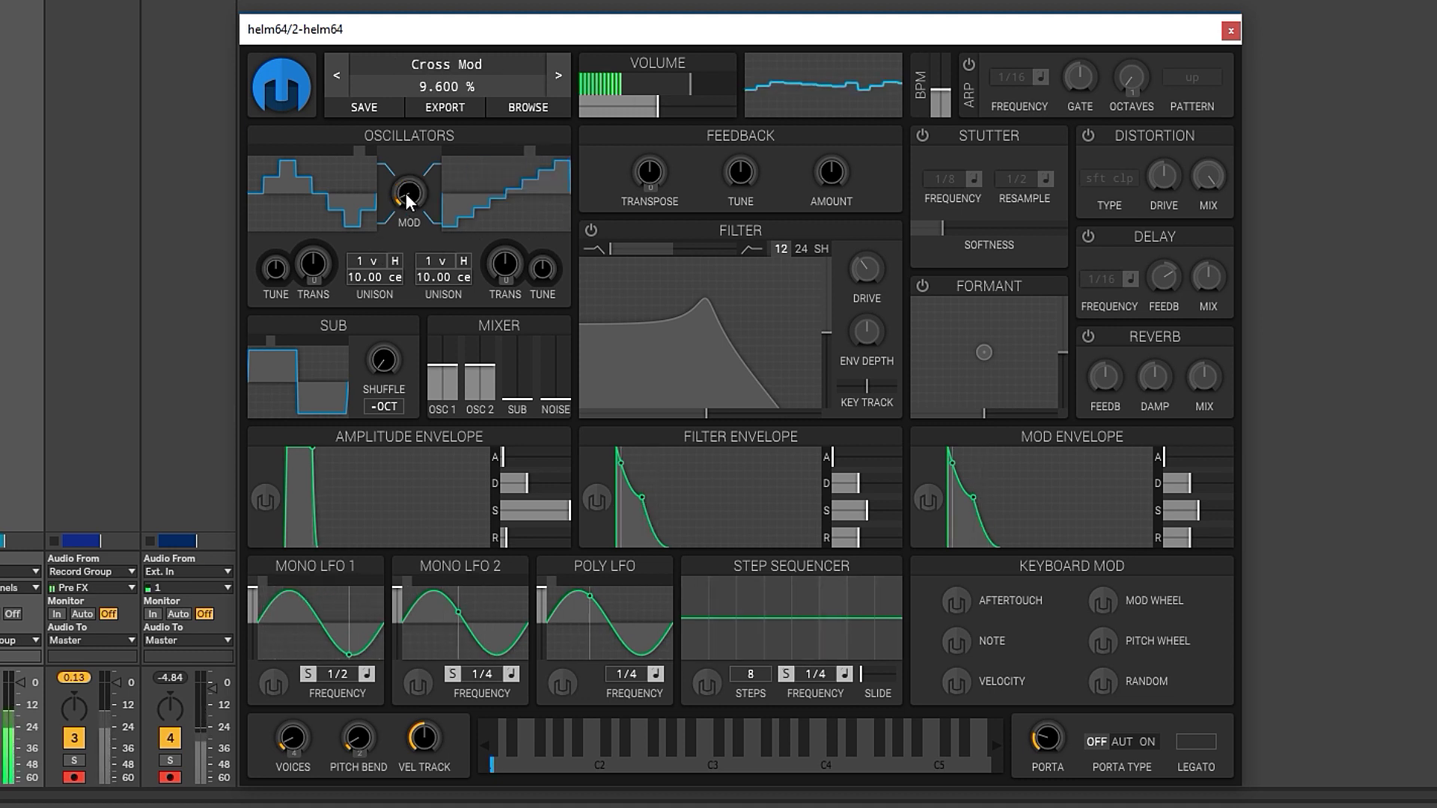
mouse_move(405, 193)
left_mouse_down()
mouse_move(406, 118)
mouse_move(406, 193)
left_mouse_up()
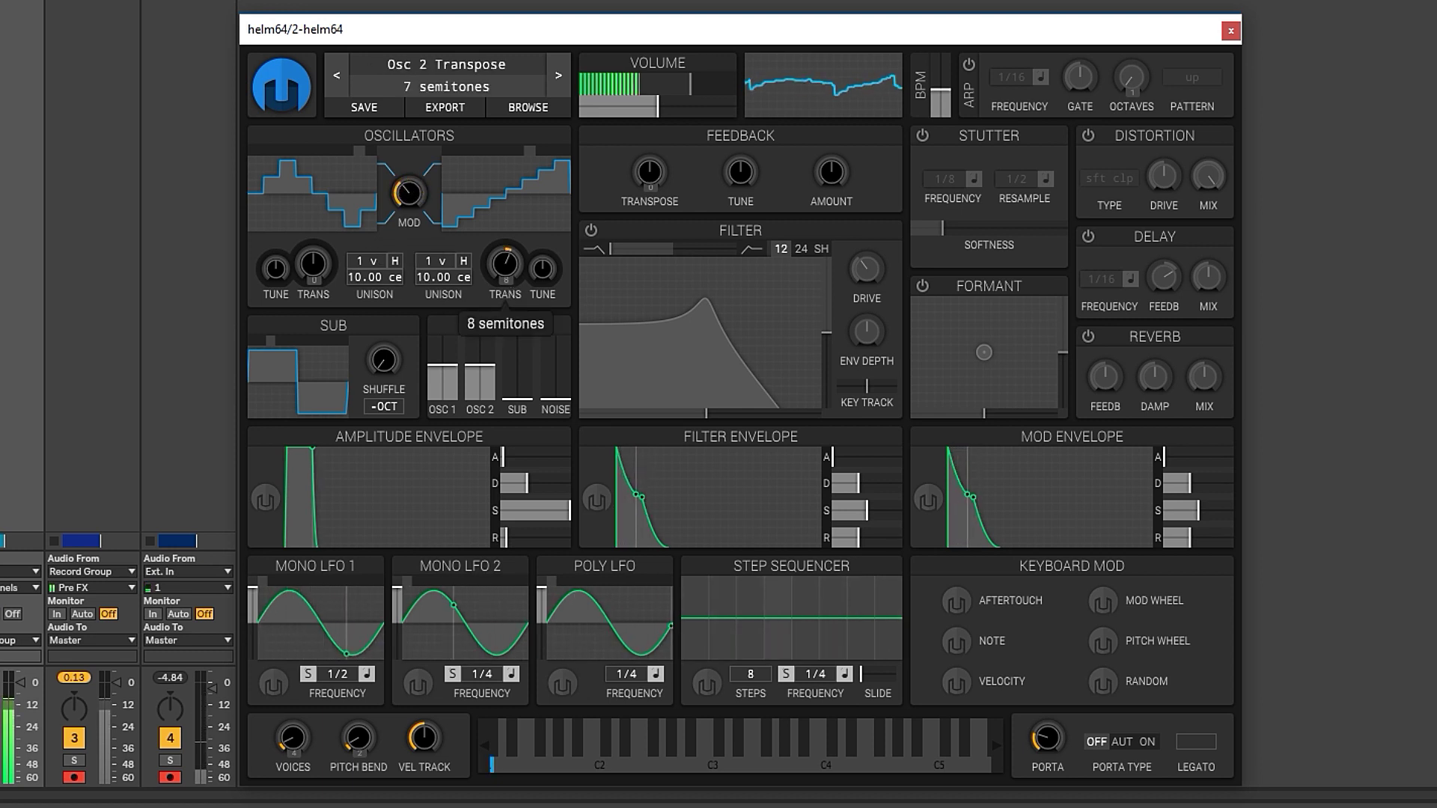
mouse_move(505, 265)
left_mouse_down()
mouse_move(505, 243)
mouse_move(505, 255)
left_mouse_up()
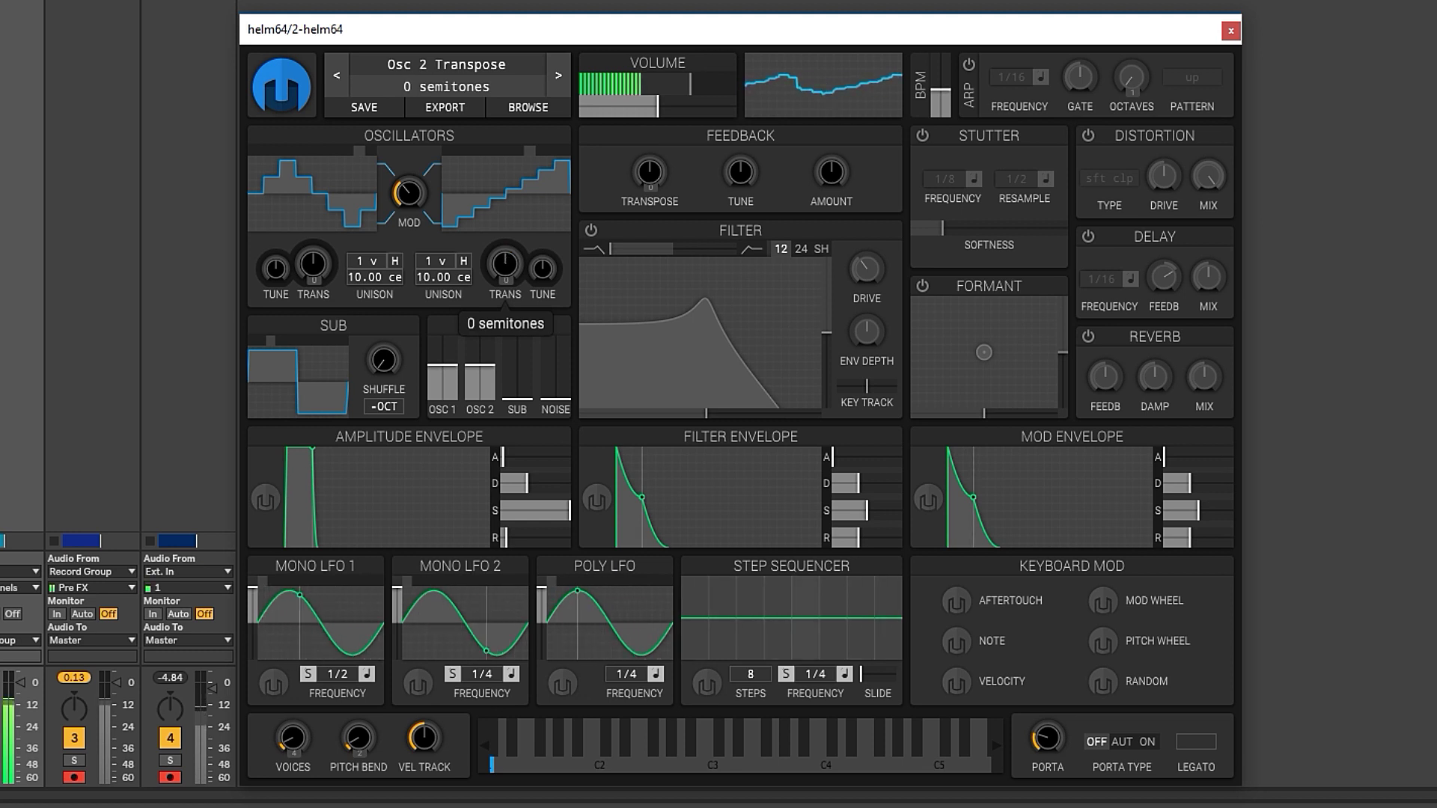
Step: Give the sub oscillator the 8 step waveform at full mix level and add some shuffle
left_click(292, 341)
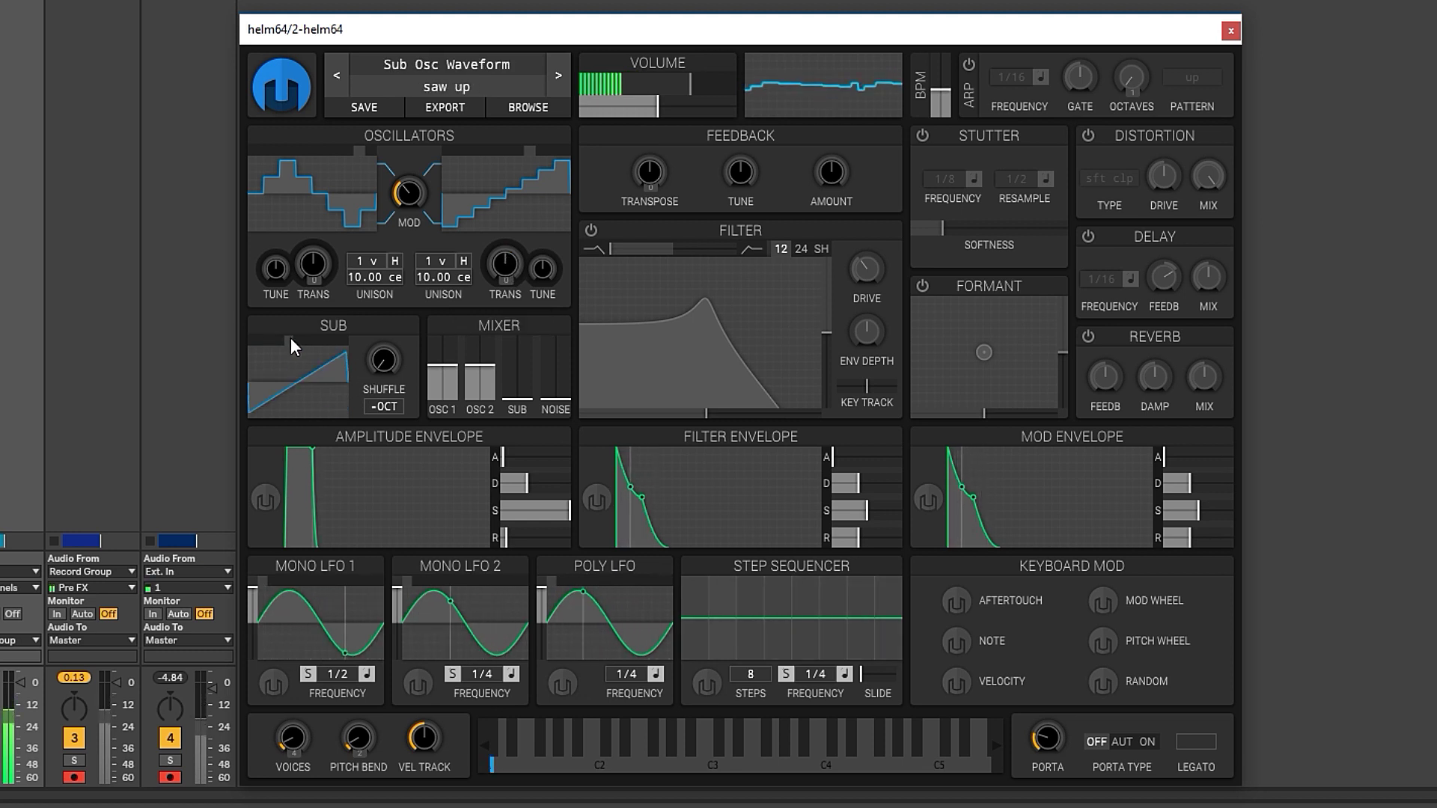
left_click(316, 341)
left_click_drag(526, 376, 521, 241)
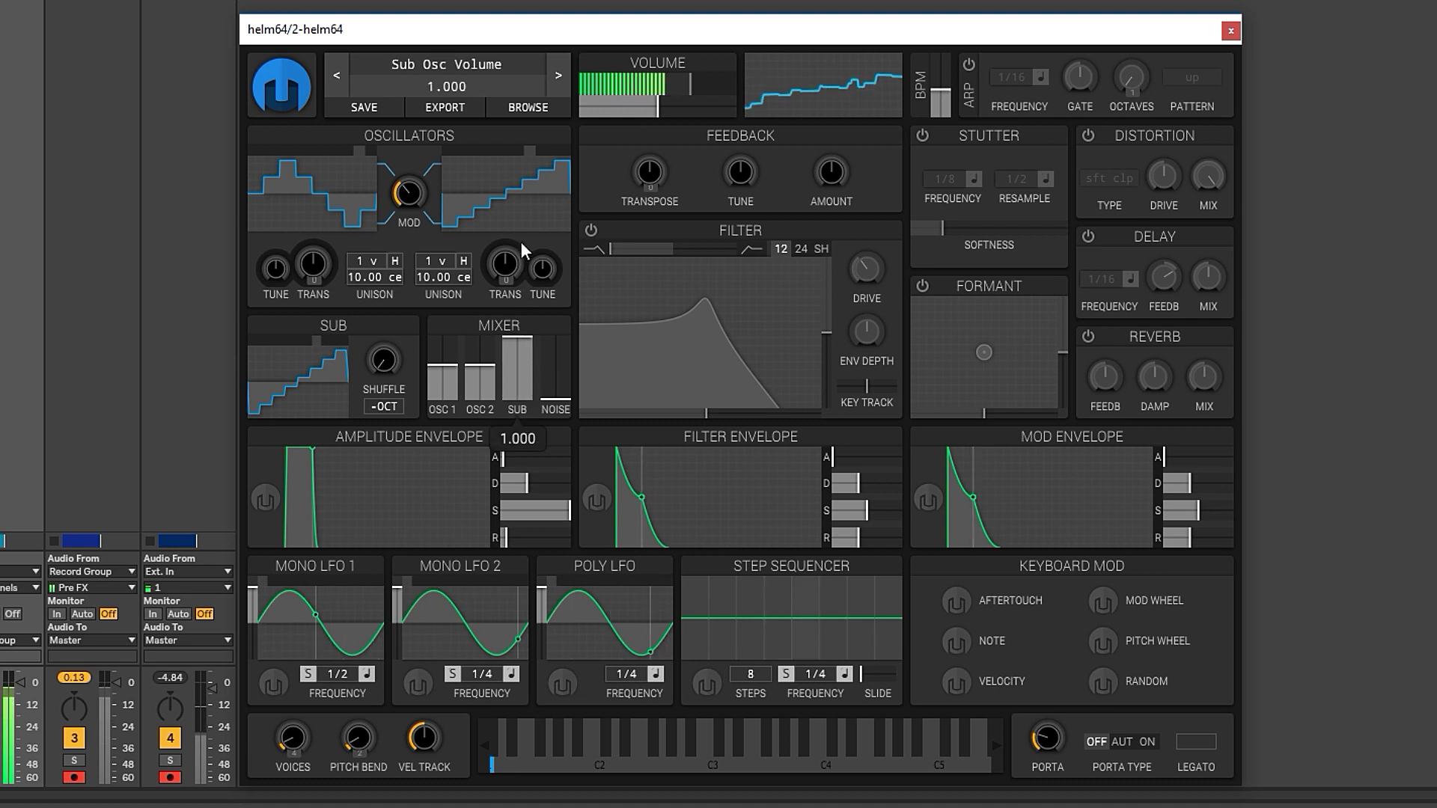
left_click(317, 340)
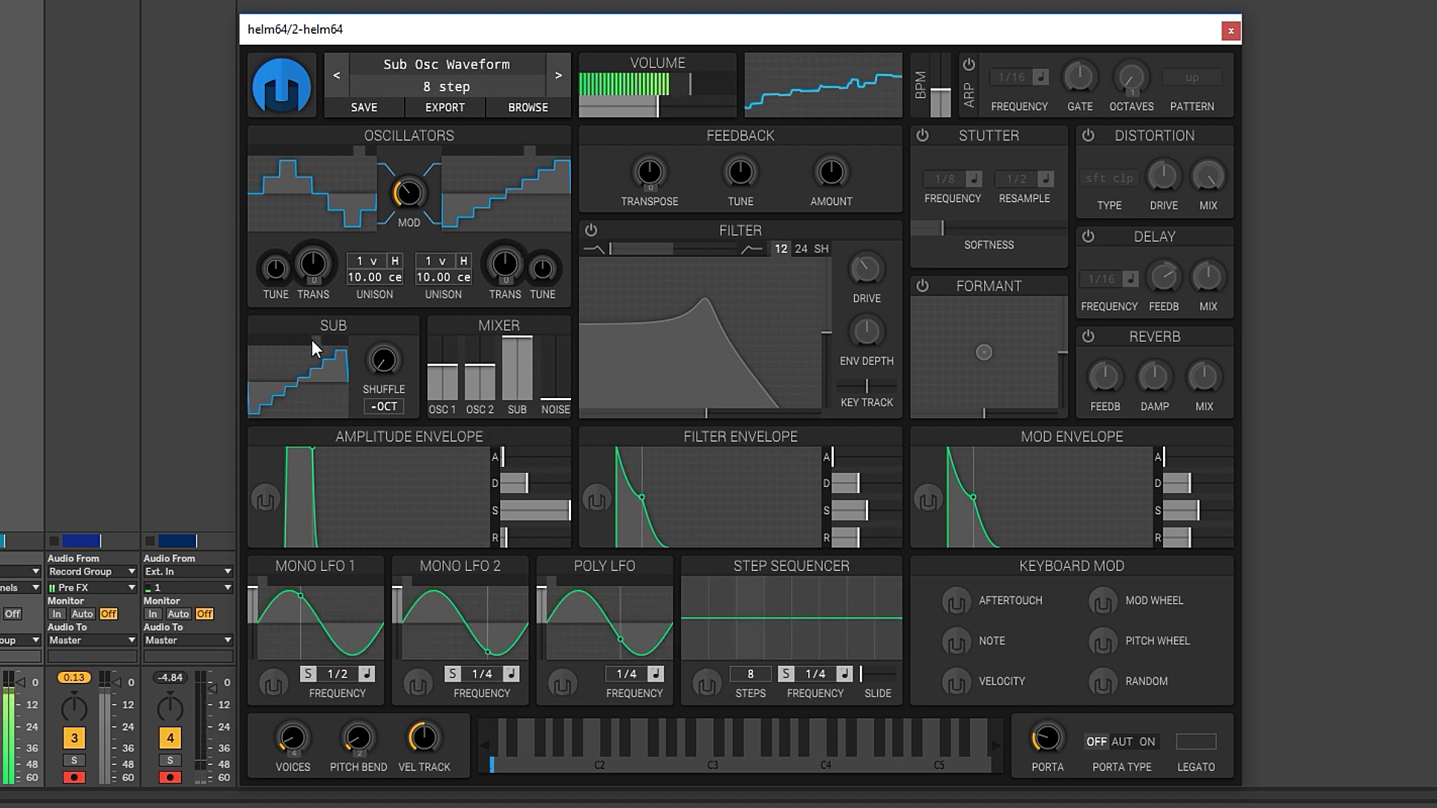
left_click(325, 340)
left_click(313, 344)
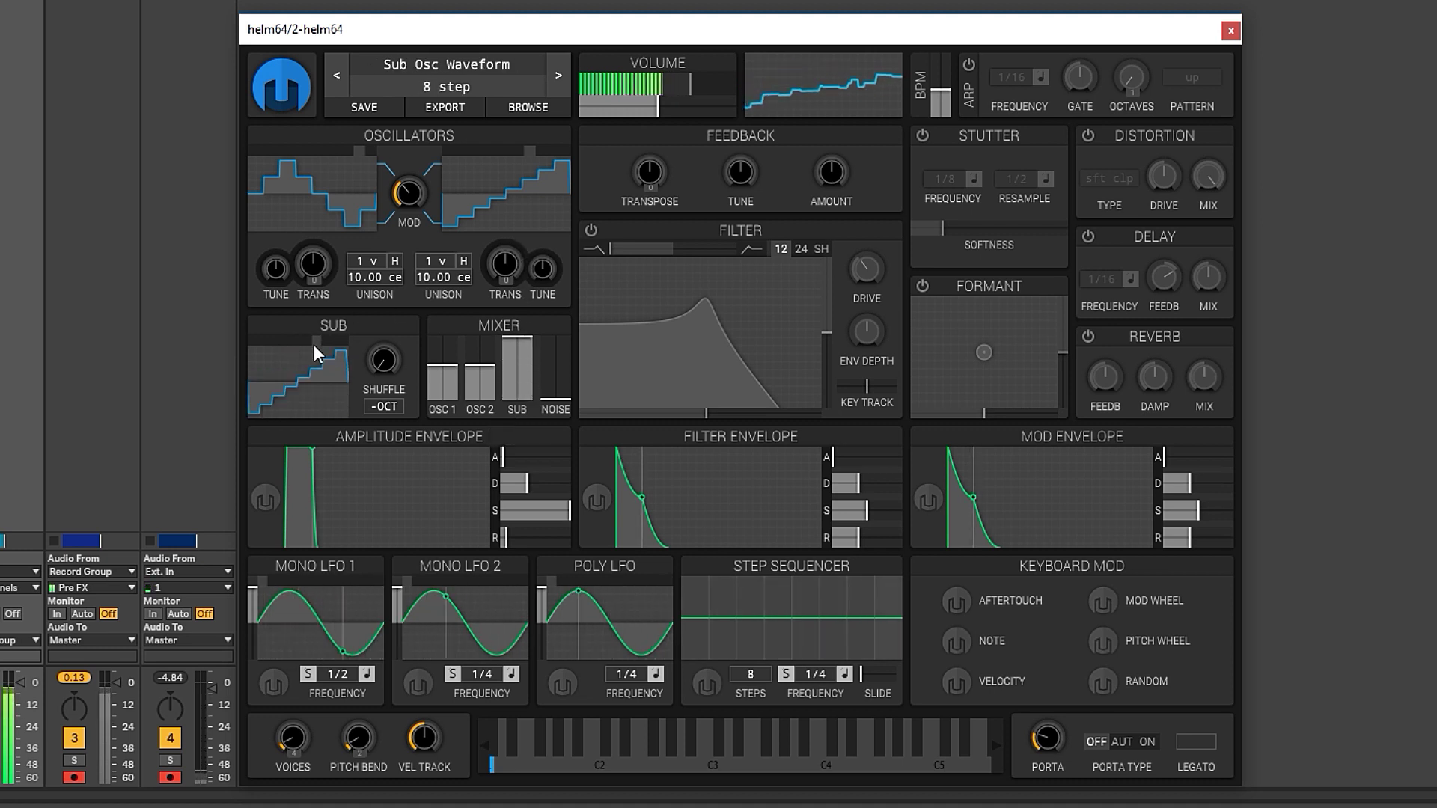
mouse_move(377, 360)
left_mouse_down()
mouse_move(377, 281)
mouse_move(378, 351)
left_mouse_up()
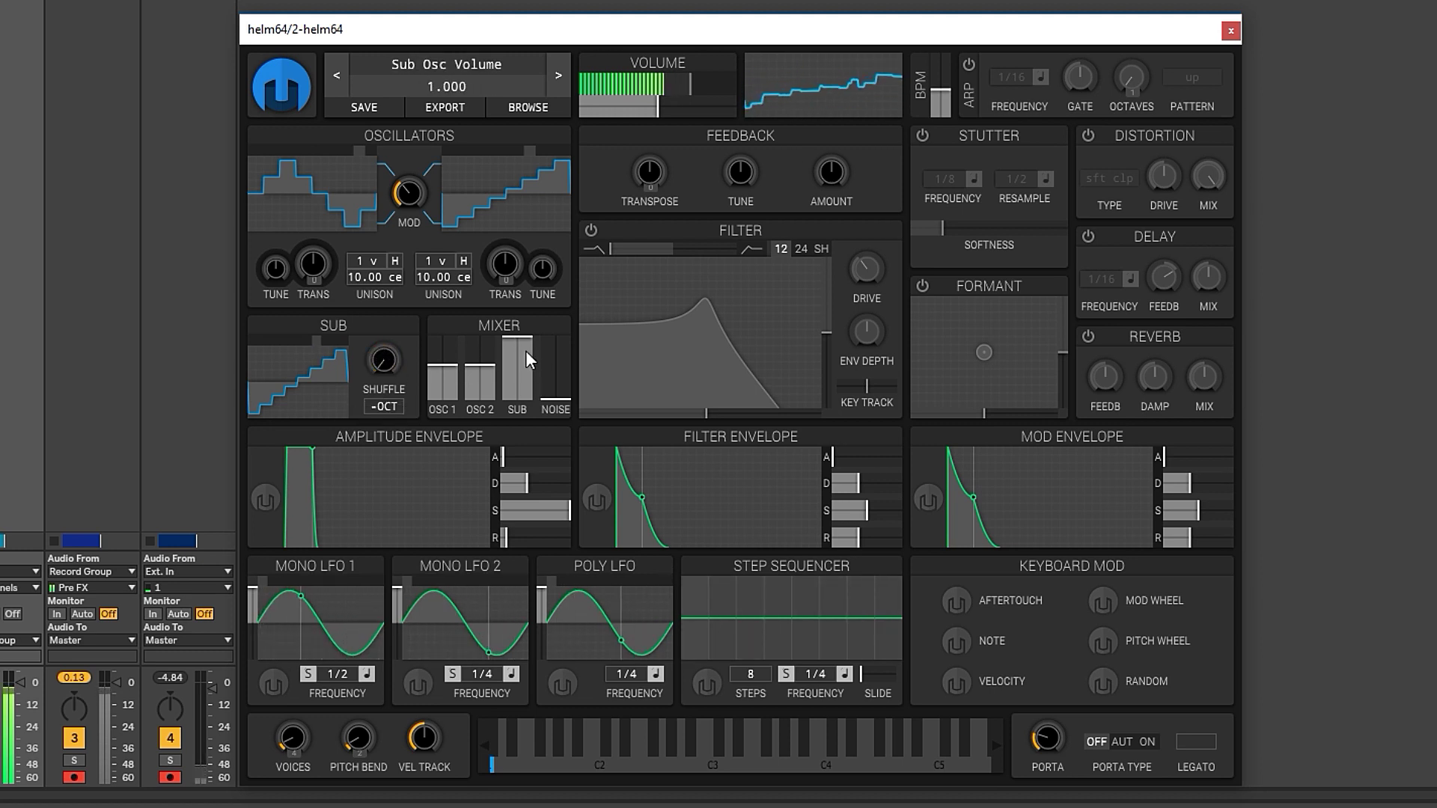
Step: Rebalance sub and noise, then set feedback transpose, amount ~42%, tune ~-31 cents, cross-mod ~68%
left_click_drag(523, 357, 559, 425)
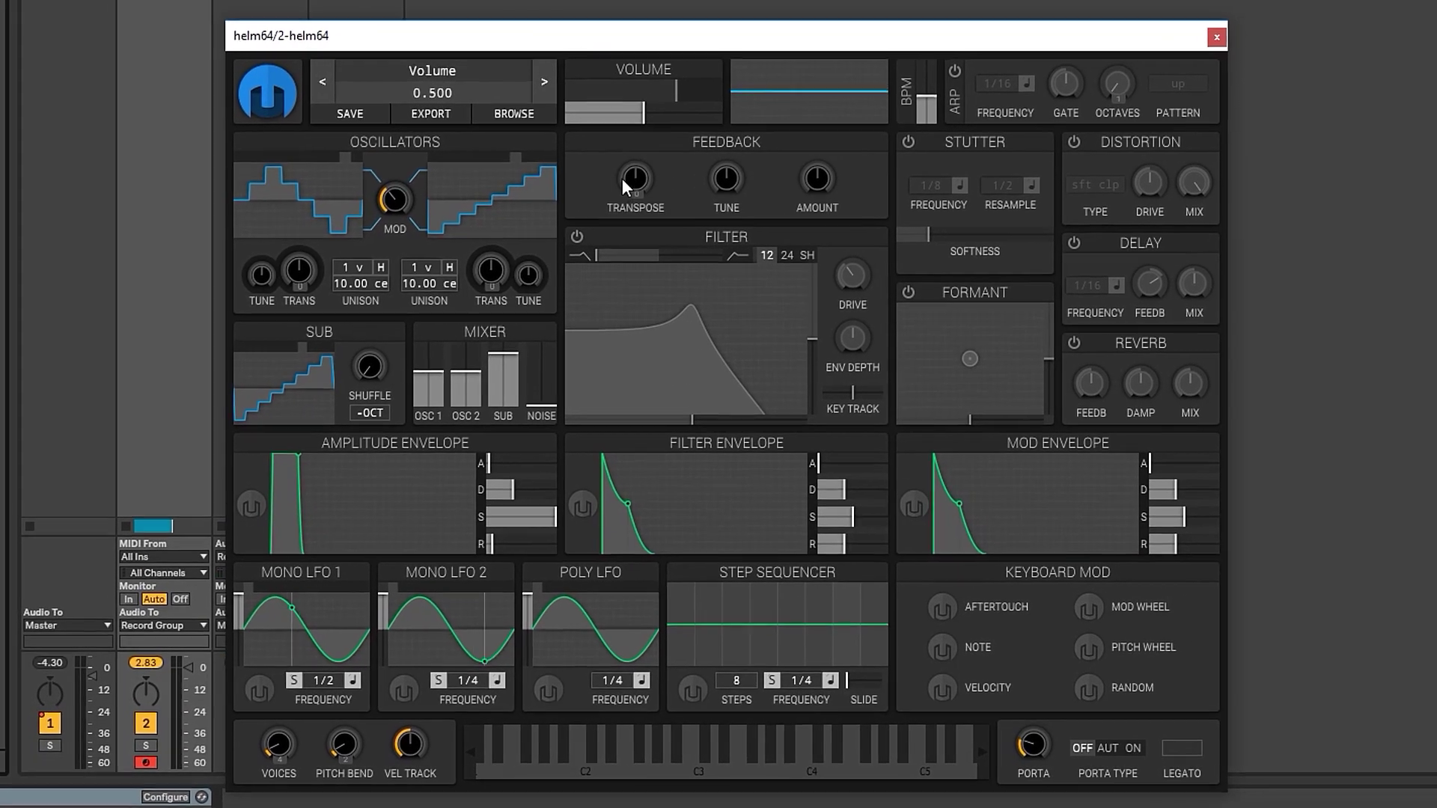
left_click_drag(622, 178, 622, 146)
left_click_drag(861, 176, 860, 150)
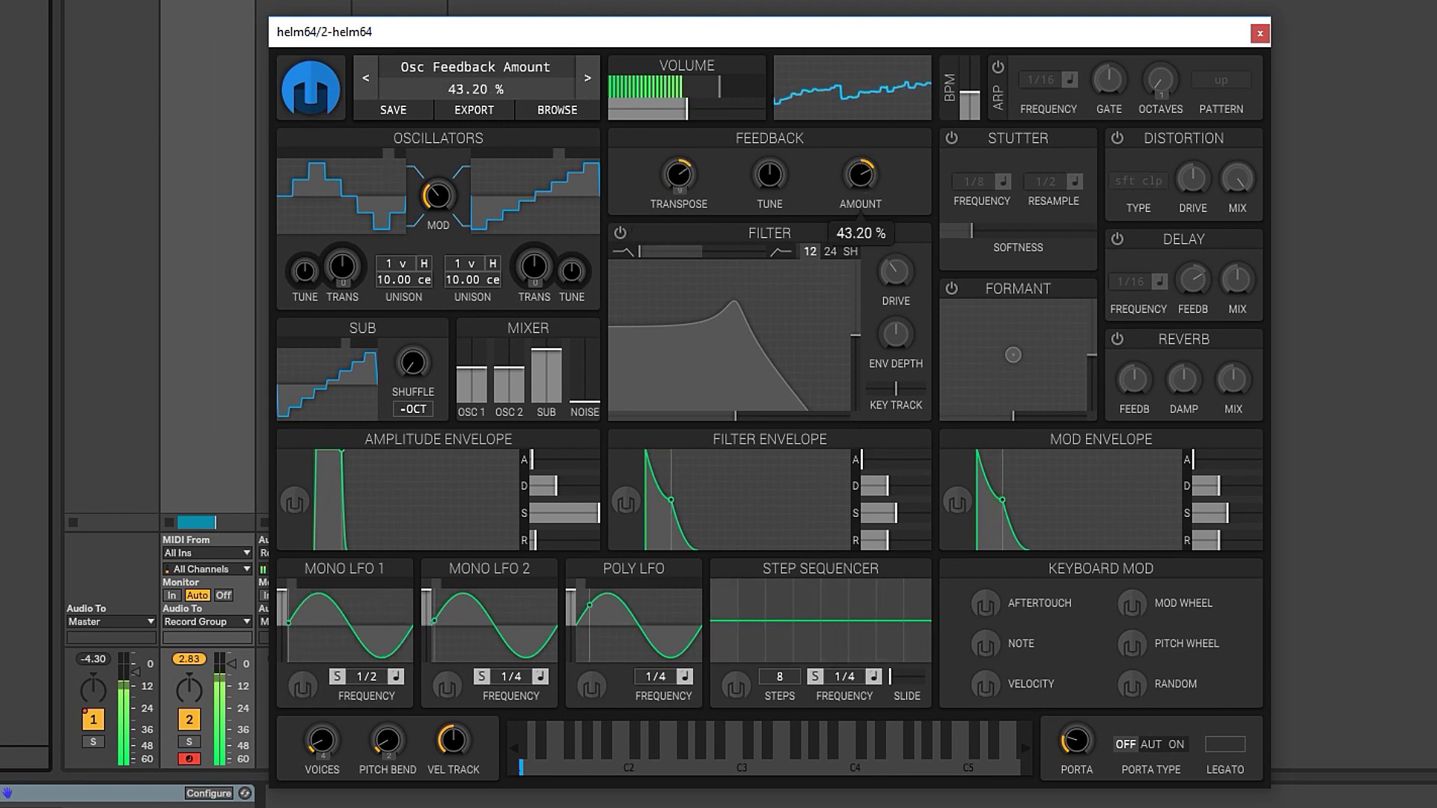
left_click_drag(764, 179, 679, 163)
mouse_move(420, 207)
left_mouse_down()
mouse_move(421, 160)
mouse_move(421, 234)
mouse_move(443, 237)
mouse_move(443, 257)
mouse_move(437, 196)
left_mouse_up()
Step: Browse Mono LFO 1 and 2 modulation destinations and set Mono LFO 1 to a triangle wave
left_click(302, 685)
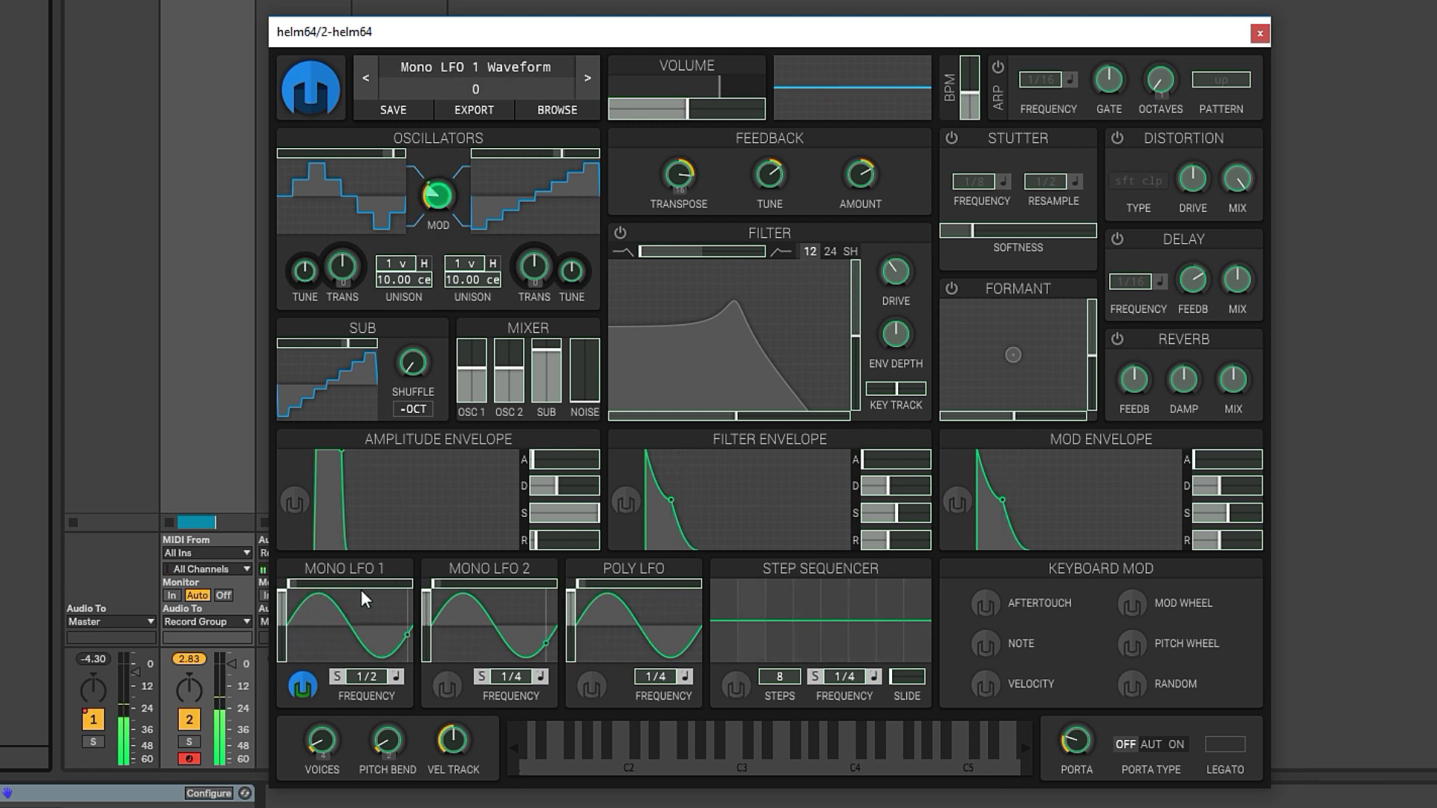
left_click(313, 694)
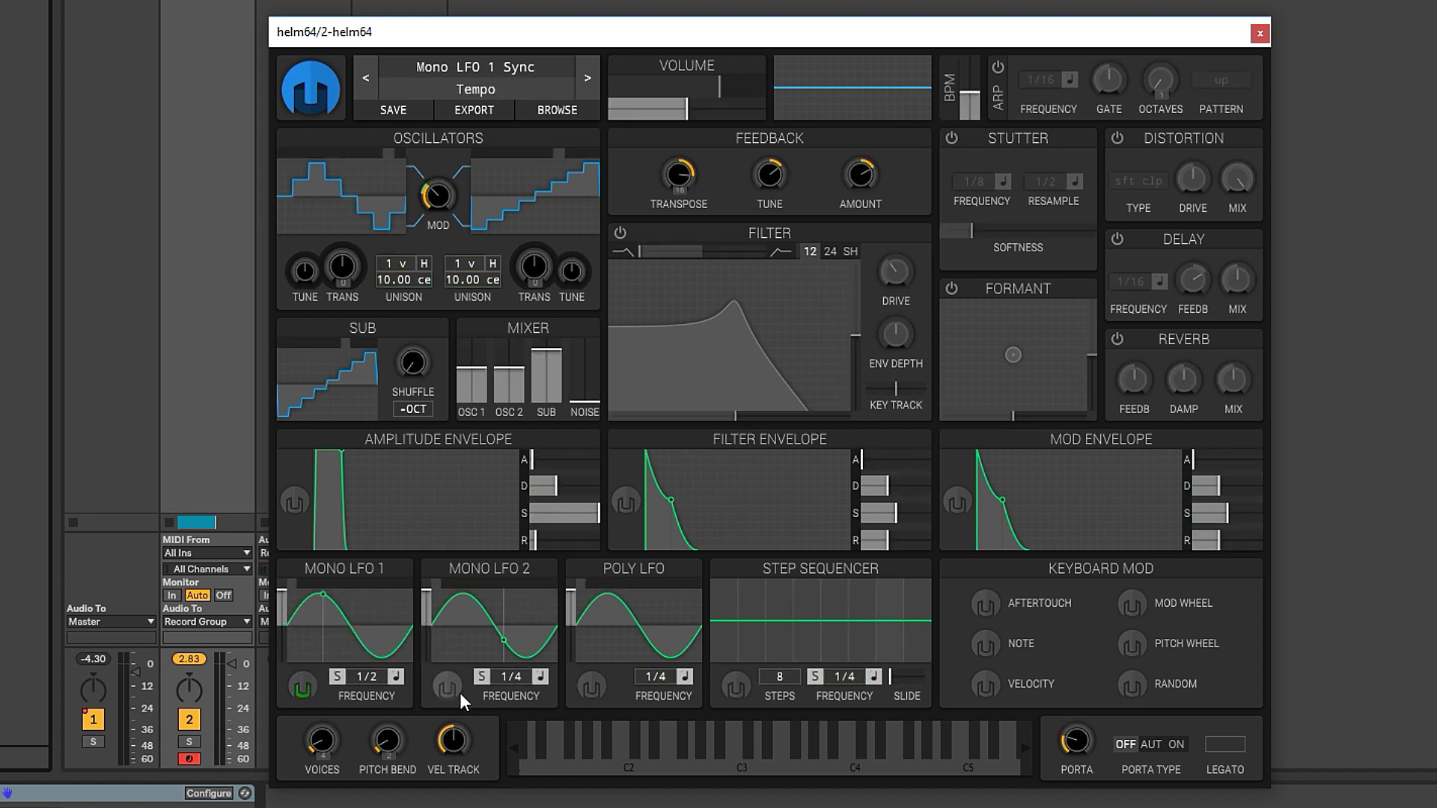
left_click(438, 689)
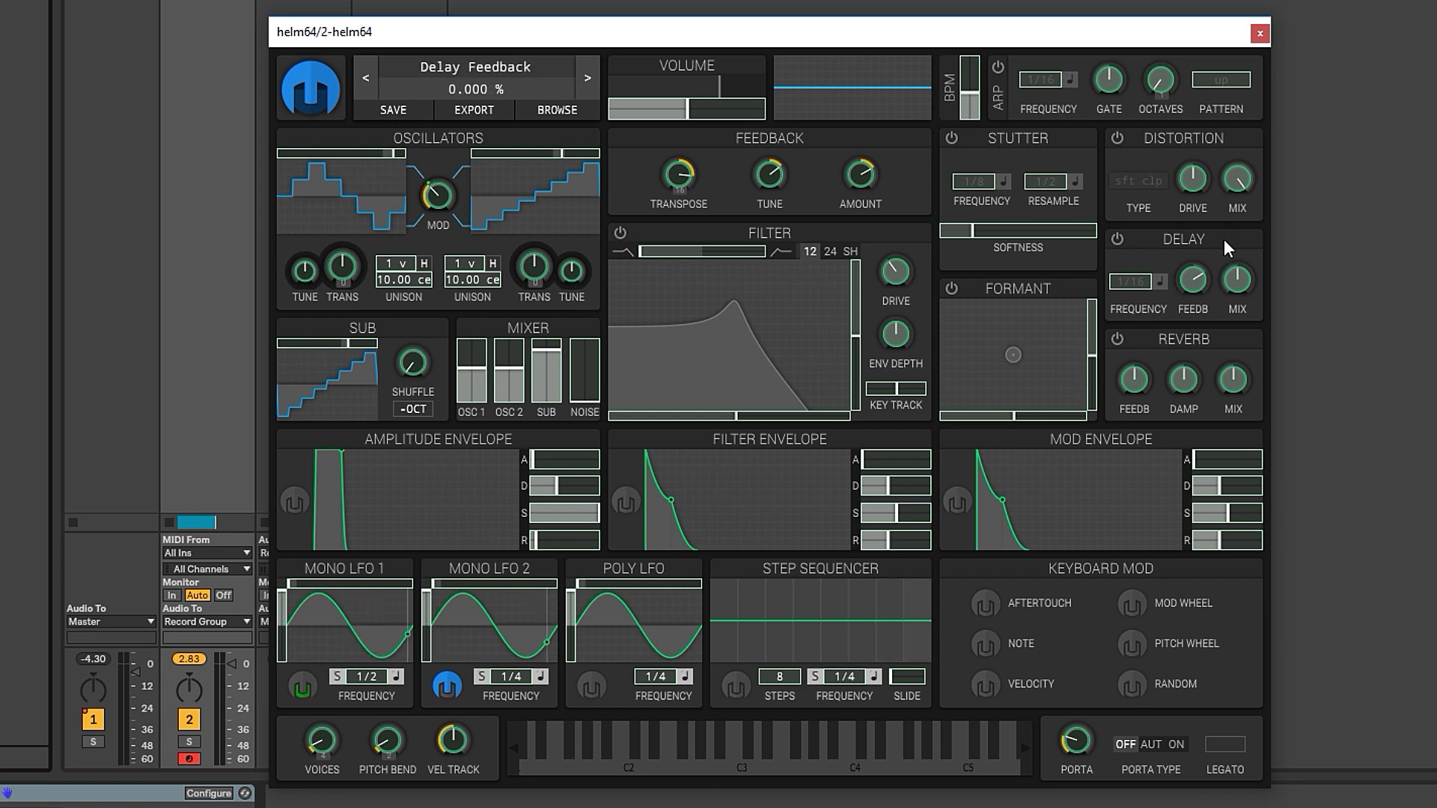
left_click(302, 686)
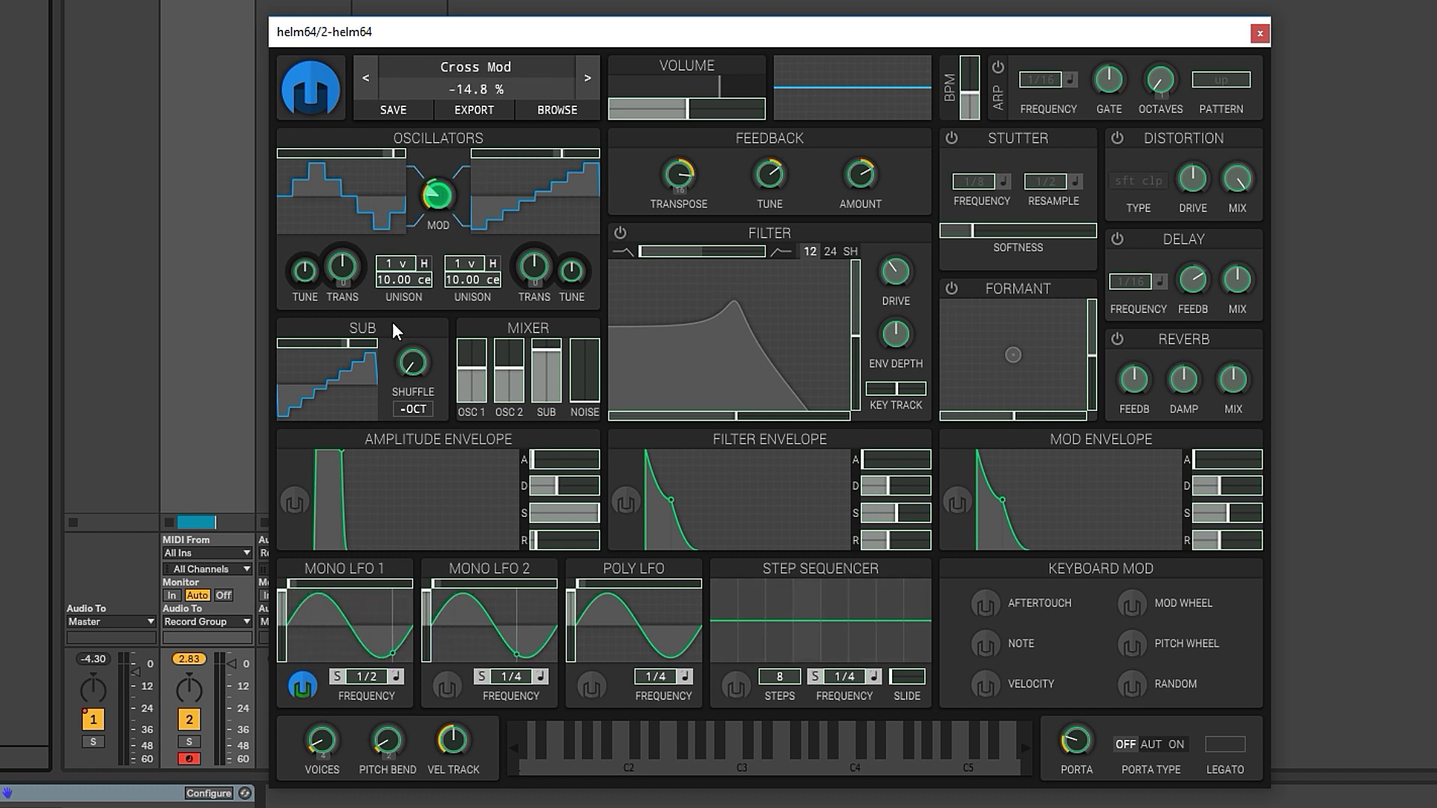
left_click(302, 687)
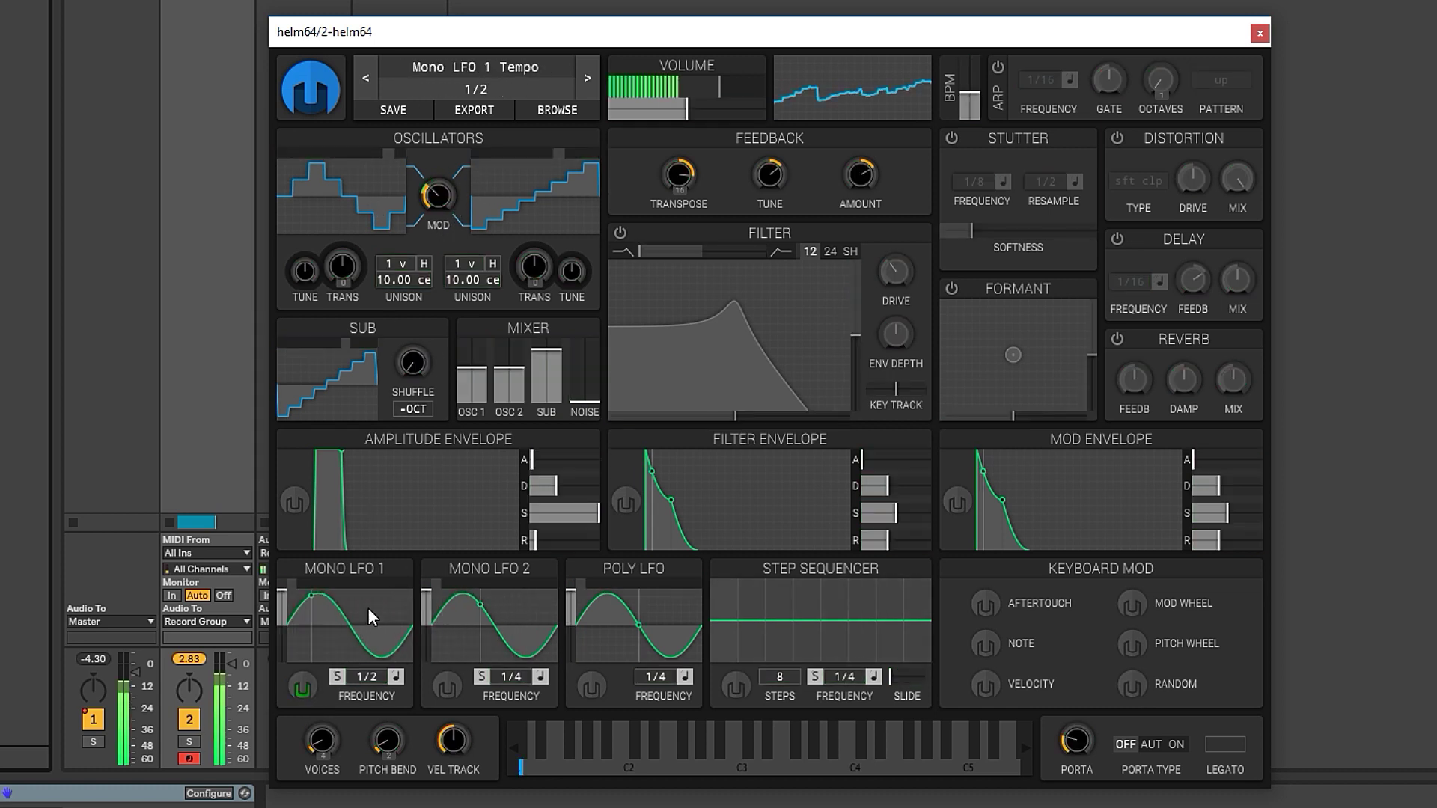
left_click(362, 610)
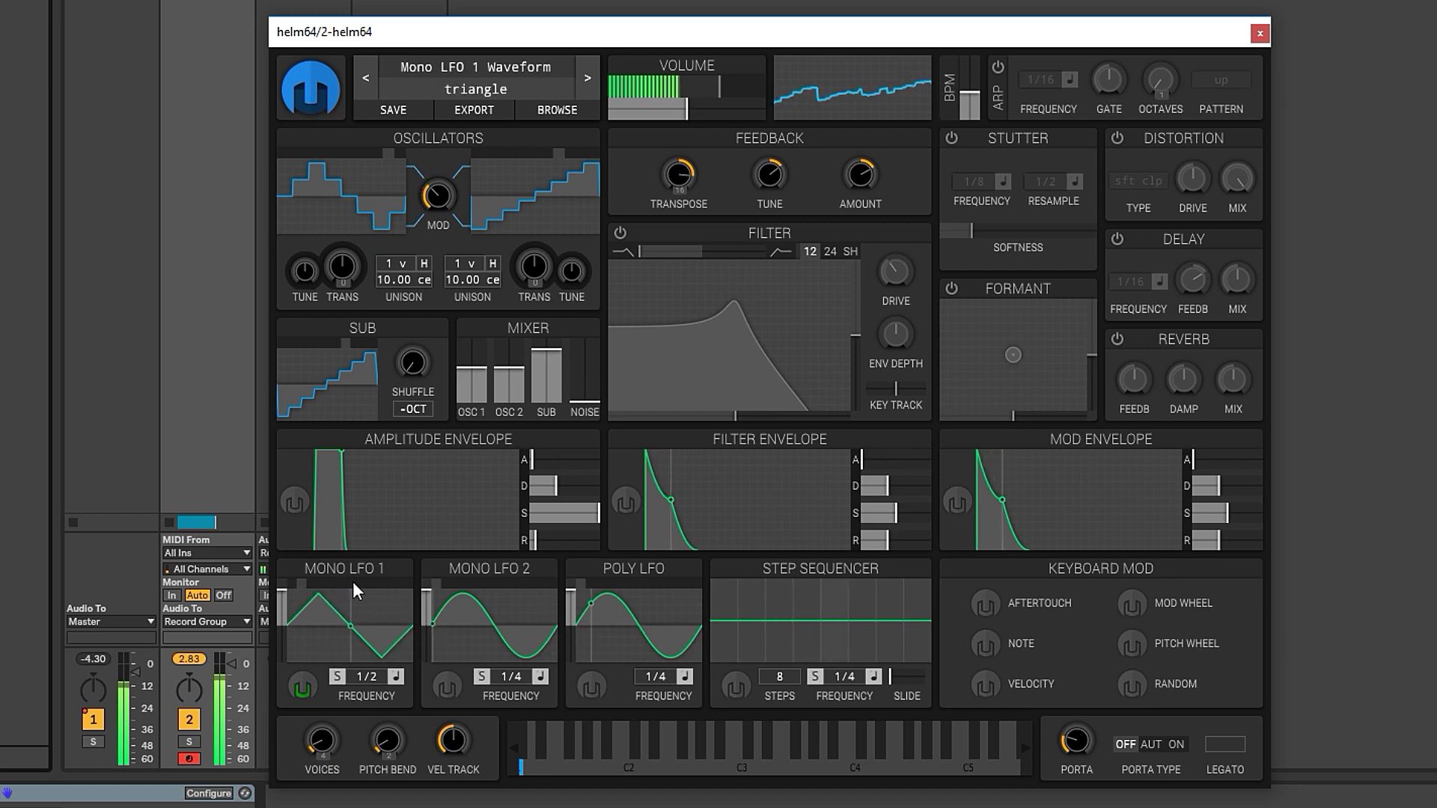
Step: Route Mono LFO 1 to Cross Mod, change its waveform, and slow it to 4/1
scroll(366, 586, "down", 9)
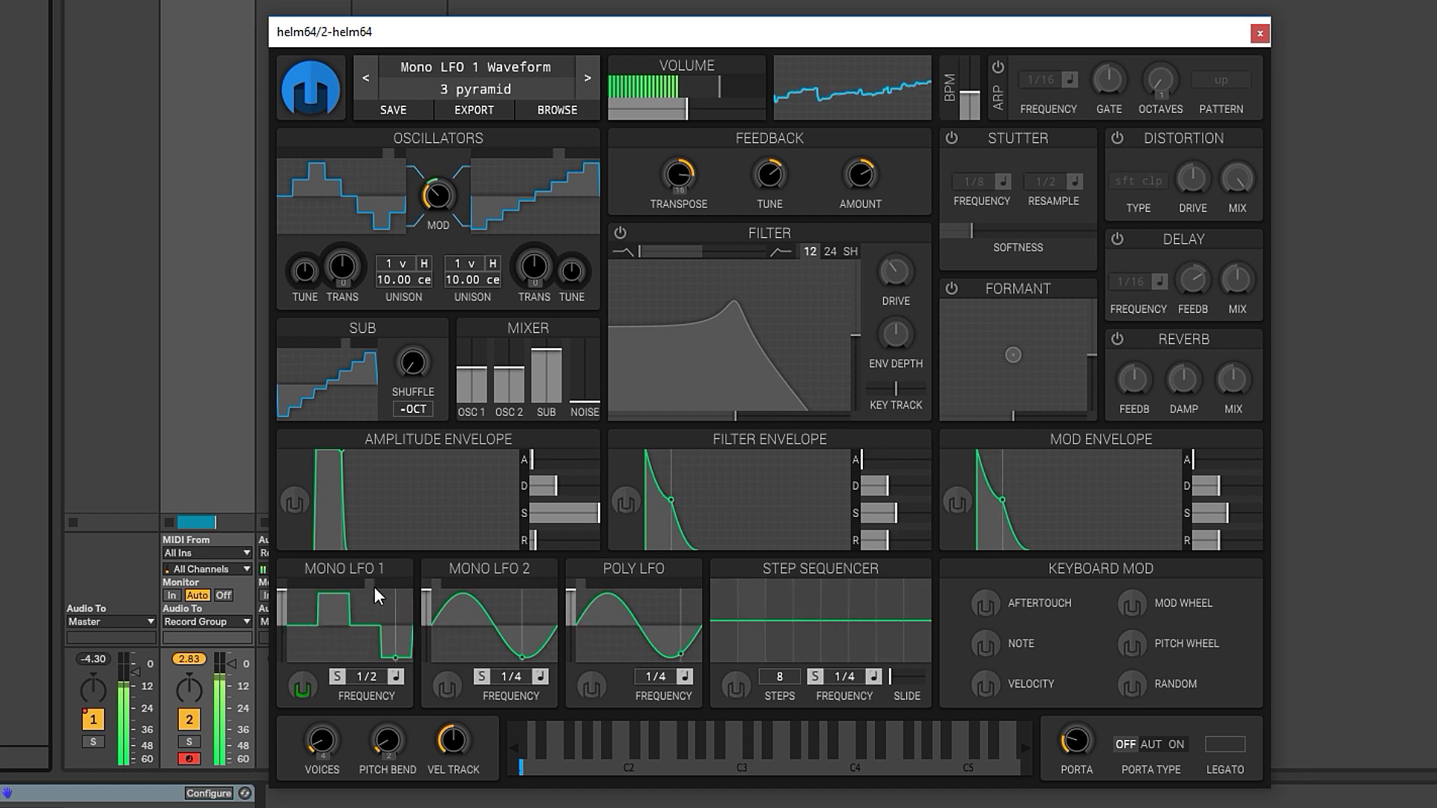
scroll(397, 585, "down", 2)
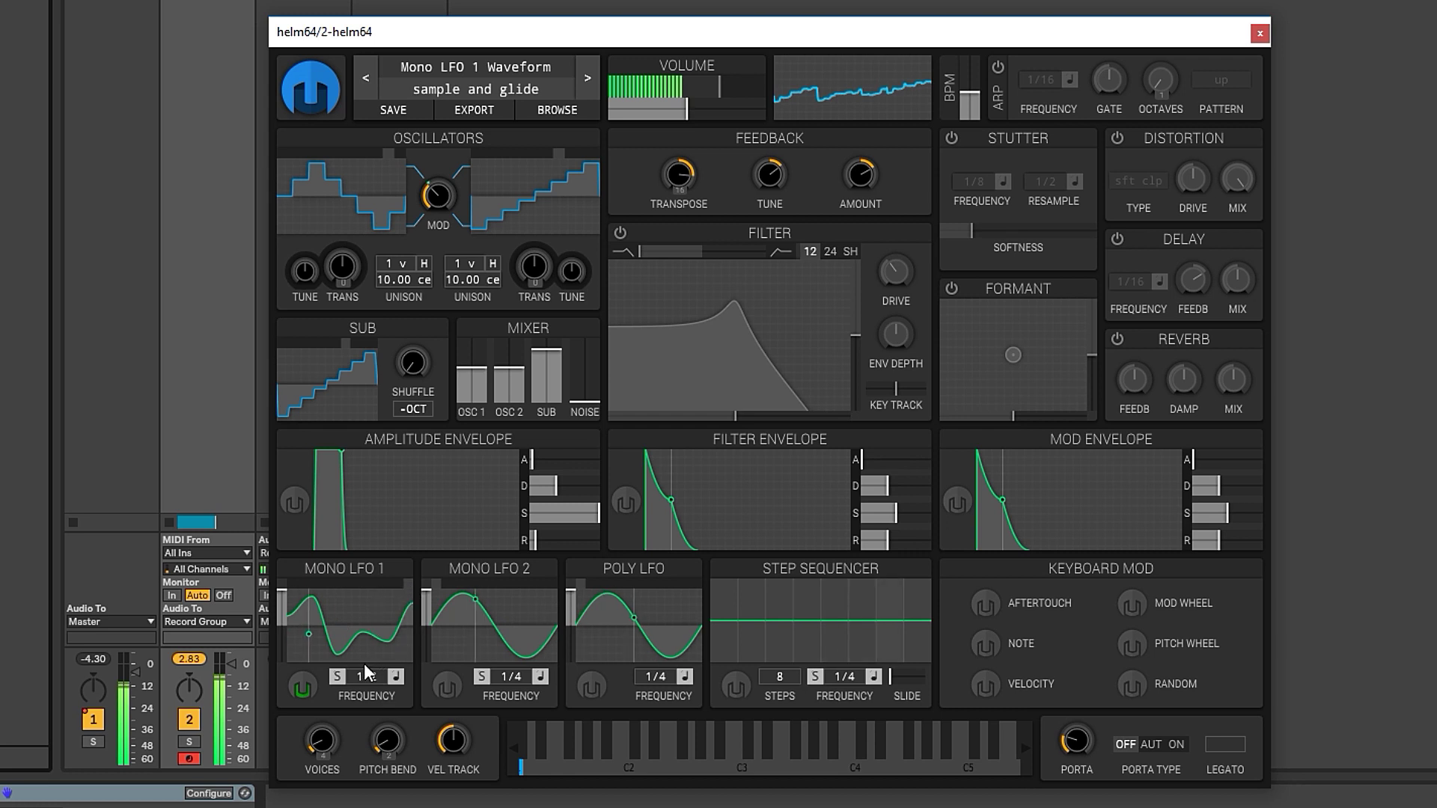
left_click(303, 687)
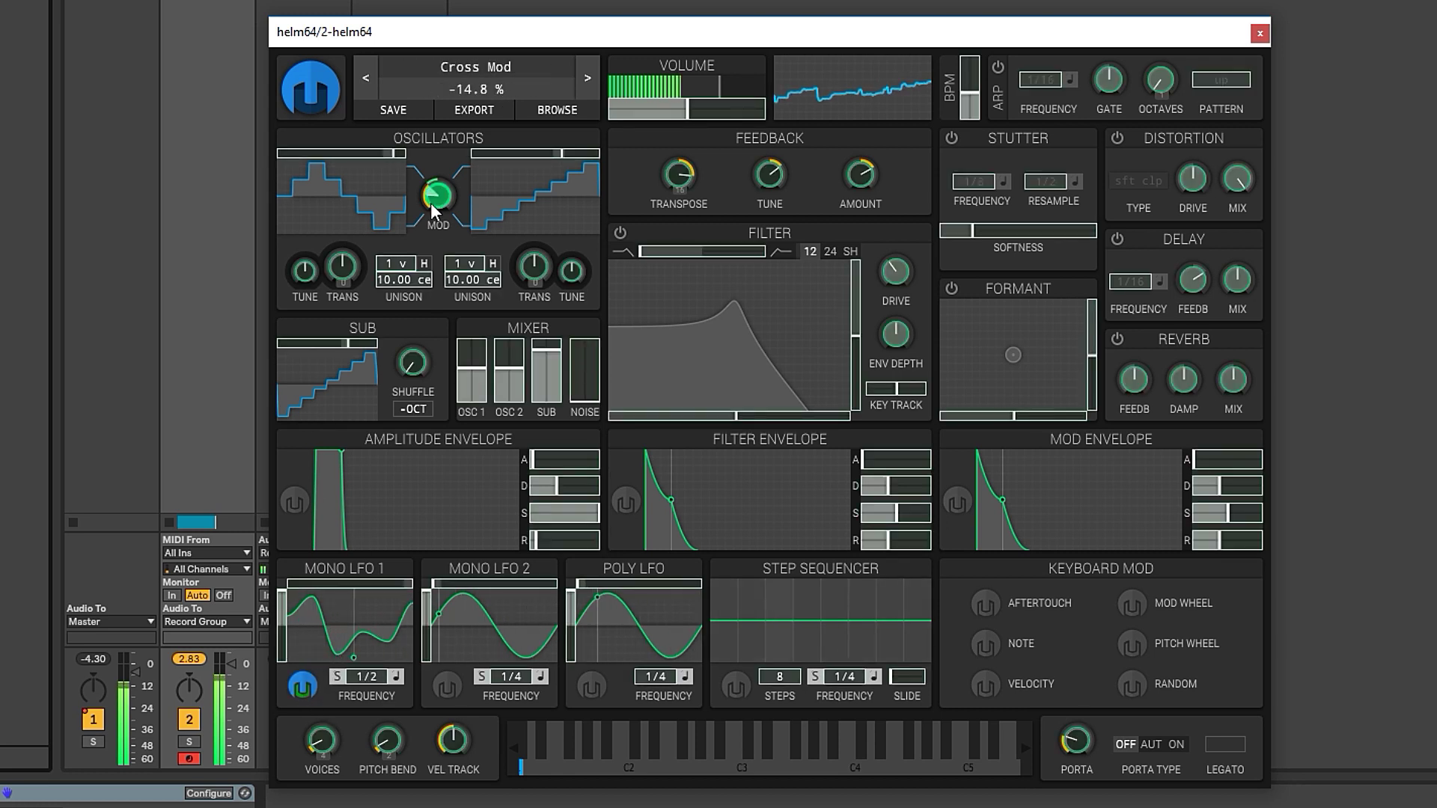
left_click_drag(438, 195, 437, 177)
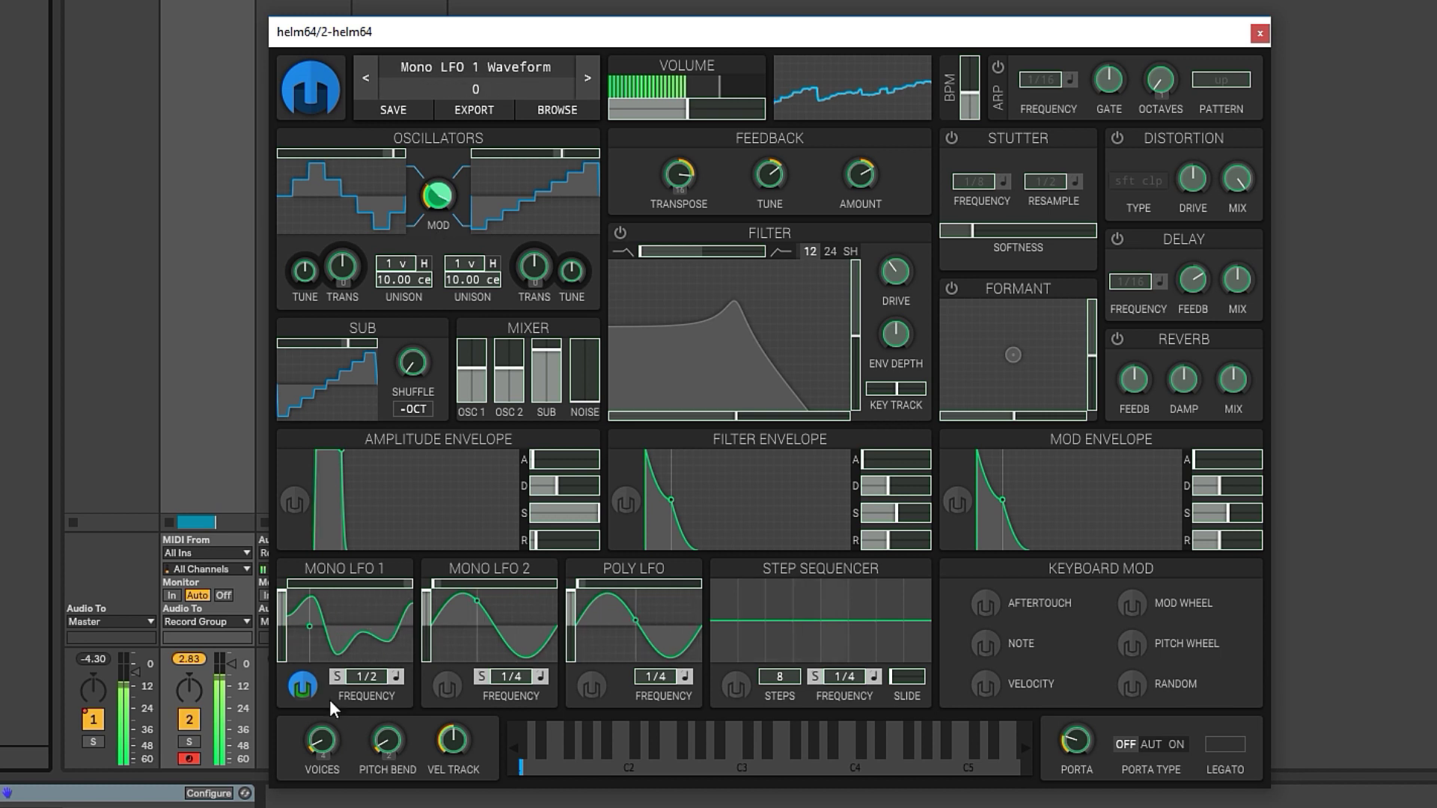
left_click(300, 689)
left_click_drag(352, 583, 325, 596)
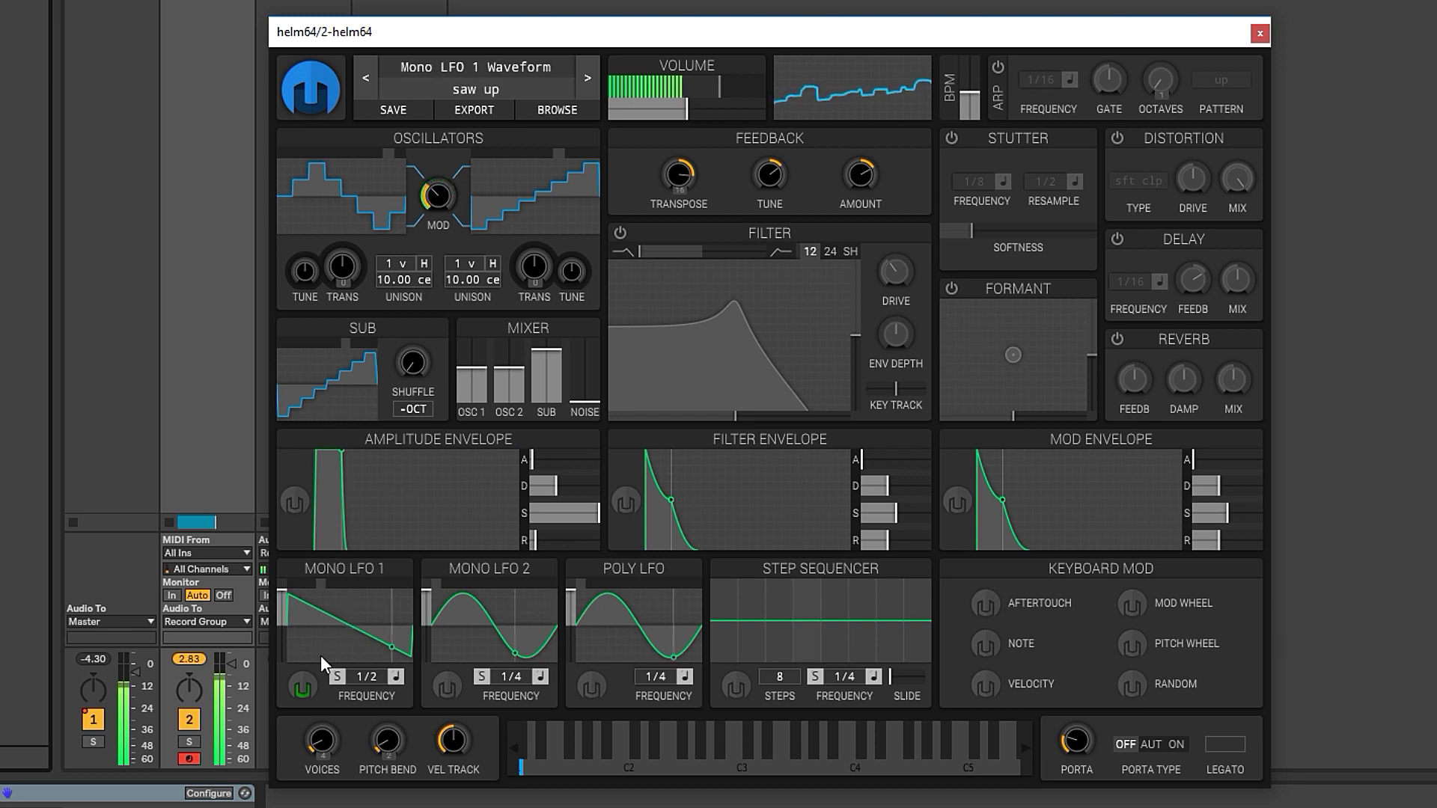
left_click_drag(367, 677, 367, 651)
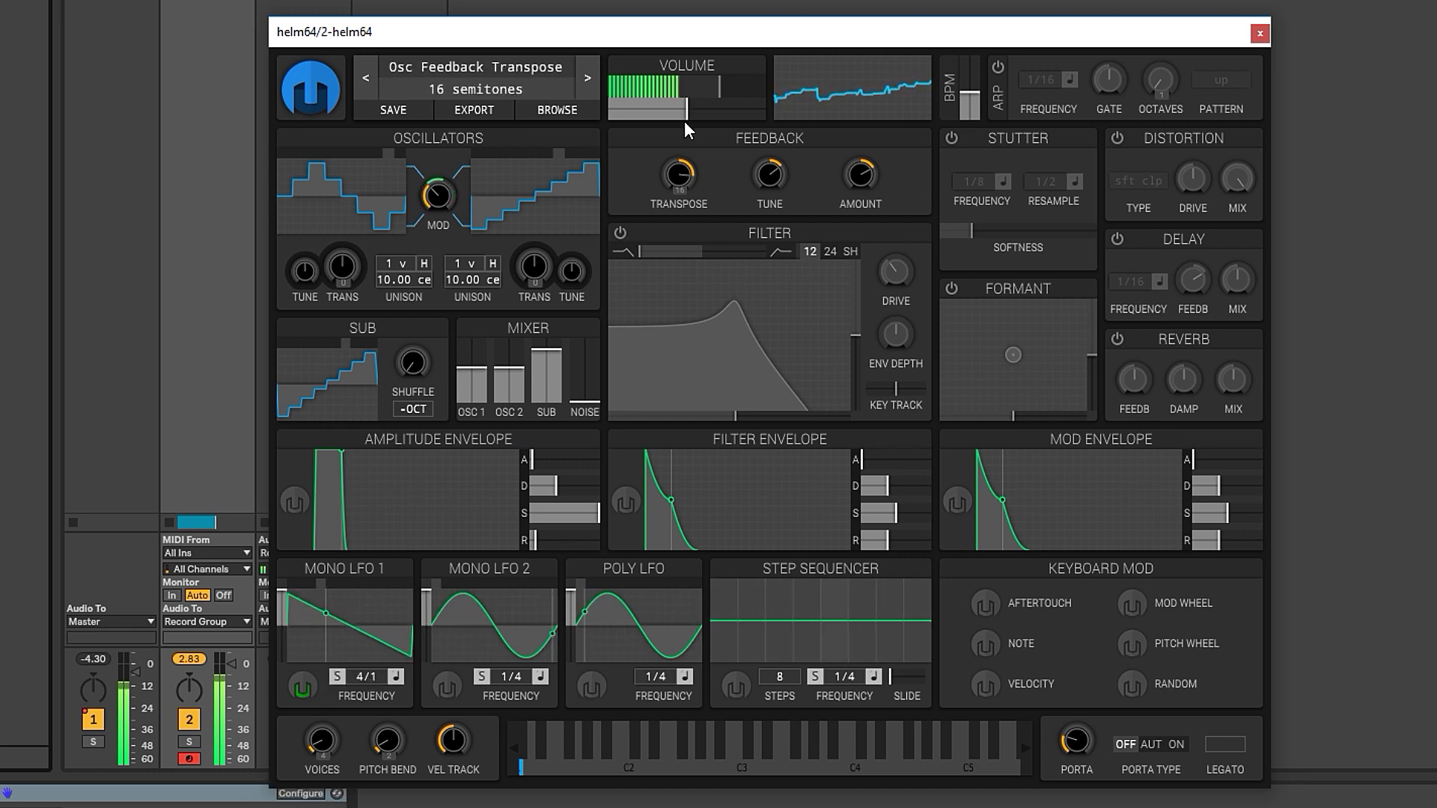
Step: Lower feedback transpose to 6 semitones, modulate it with Mono LFO 2, then load CM Kleer Arp
mouse_move(685, 178)
left_mouse_down()
mouse_move(685, 232)
mouse_move(685, 171)
left_mouse_up()
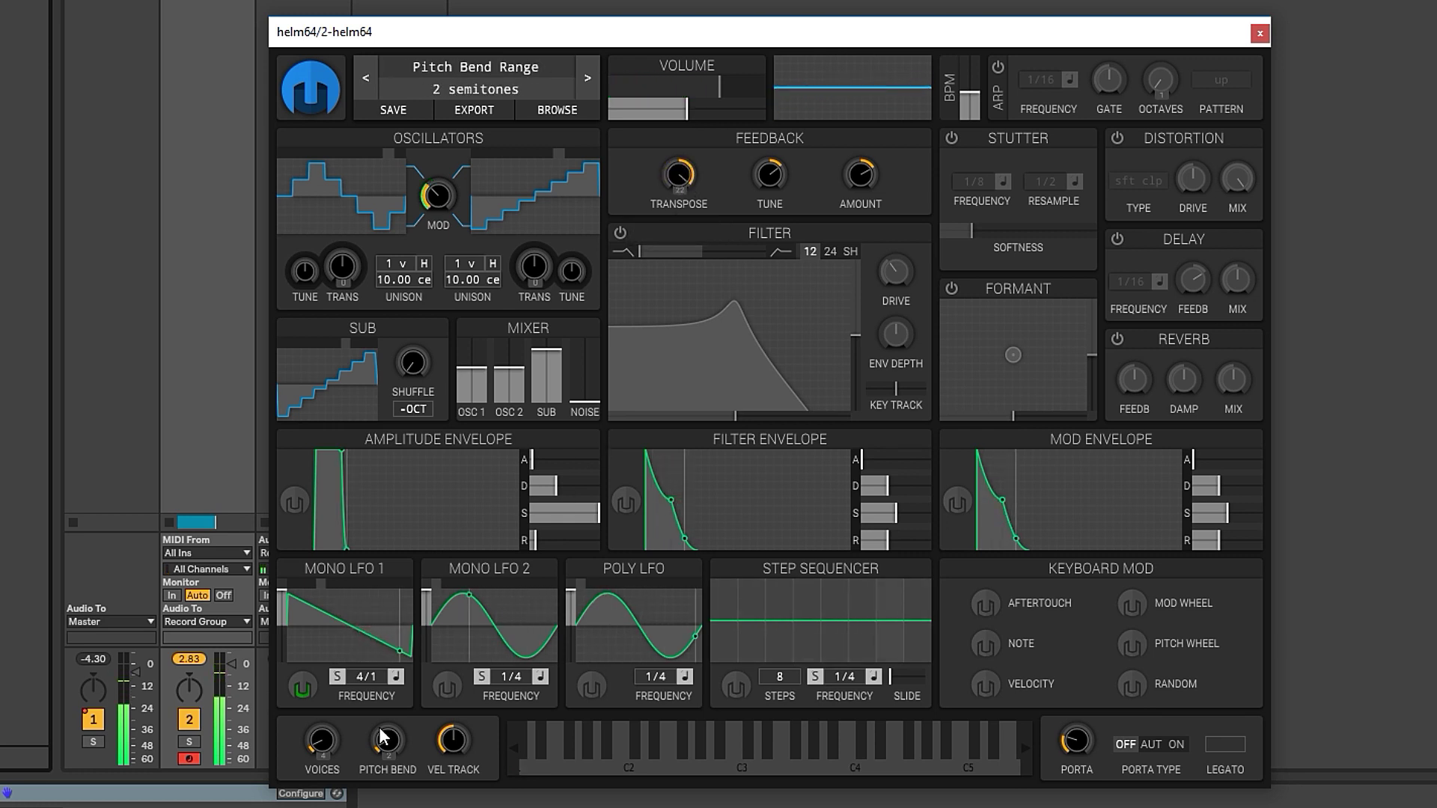
left_click(447, 687)
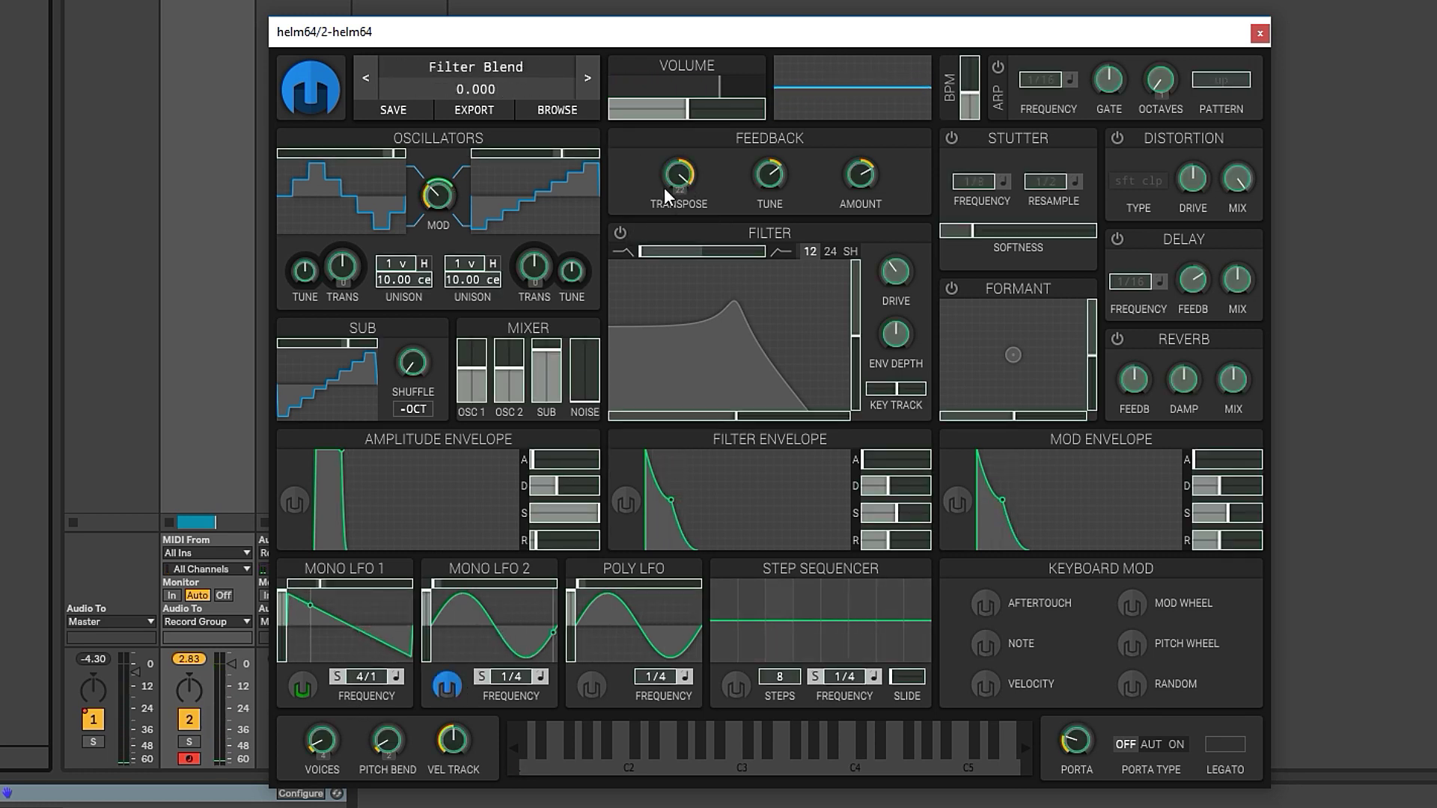
mouse_move(679, 176)
left_mouse_down()
mouse_move(679, 143)
mouse_move(687, 184)
left_mouse_up()
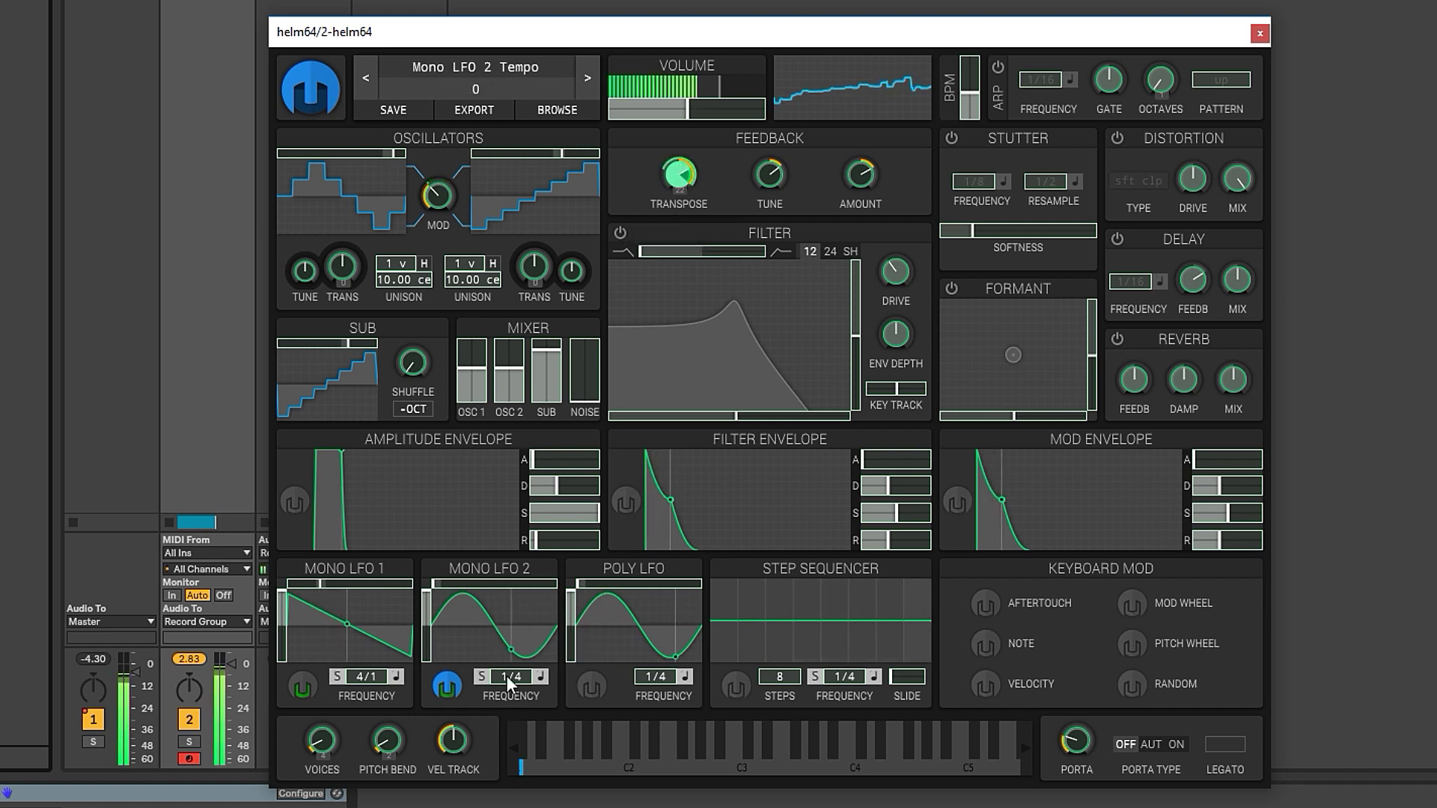
left_click_drag(526, 679, 522, 685)
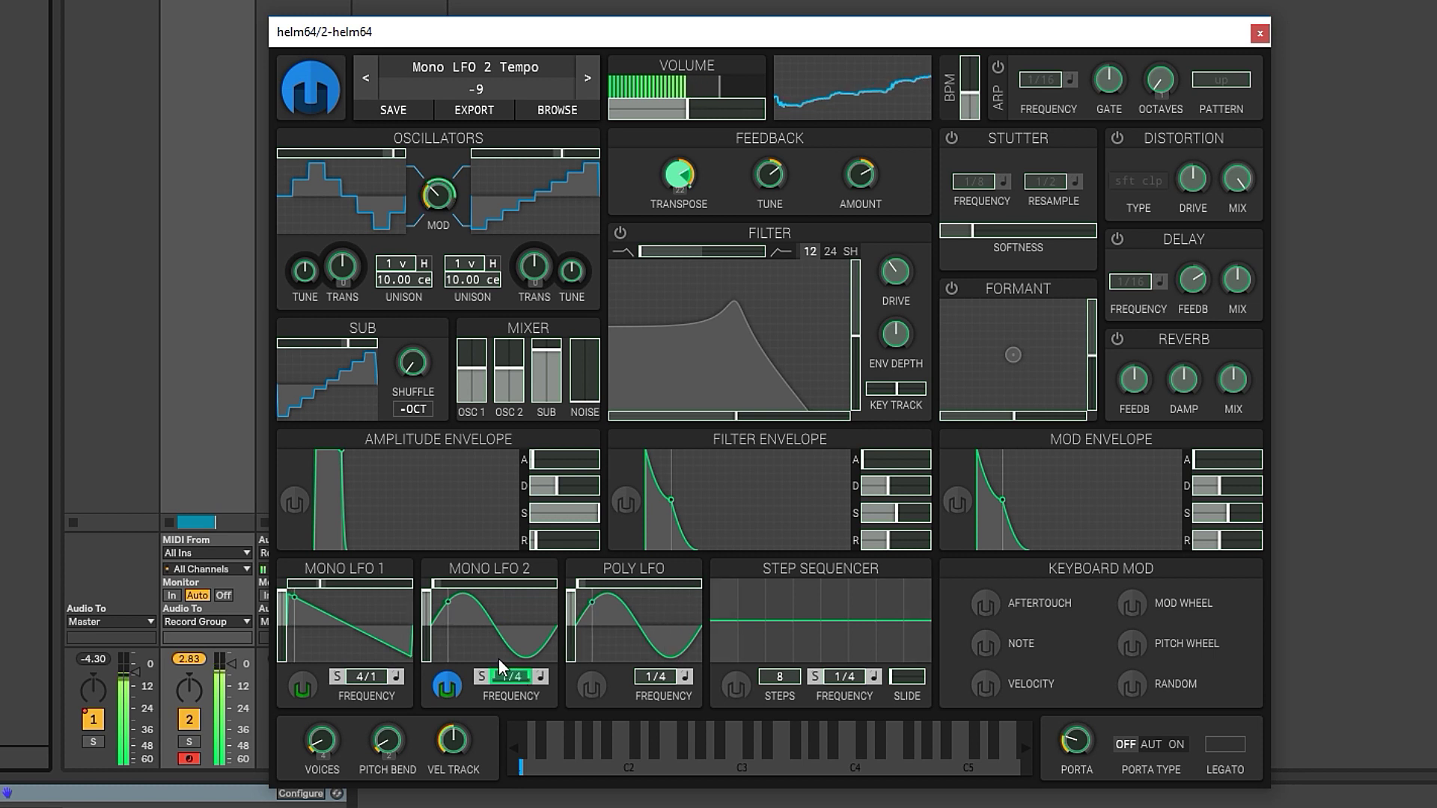
left_click(587, 69)
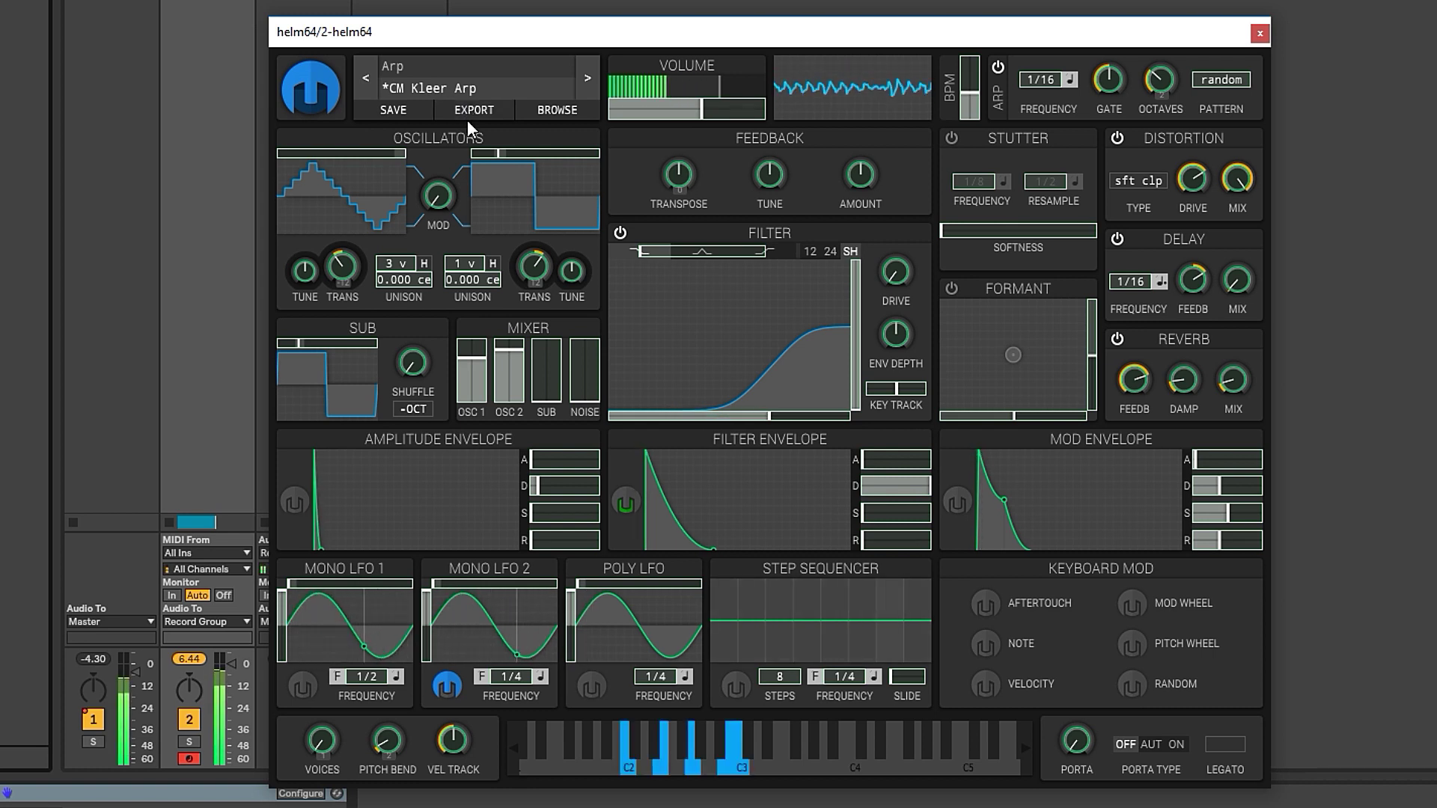
Step: Raise filter drive to 24.44 dB, switch to low shelf, adjust stutter softness, and enable the formant
mouse_move(896, 274)
left_mouse_down()
mouse_move(896, 246)
mouse_move(896, 285)
left_mouse_up()
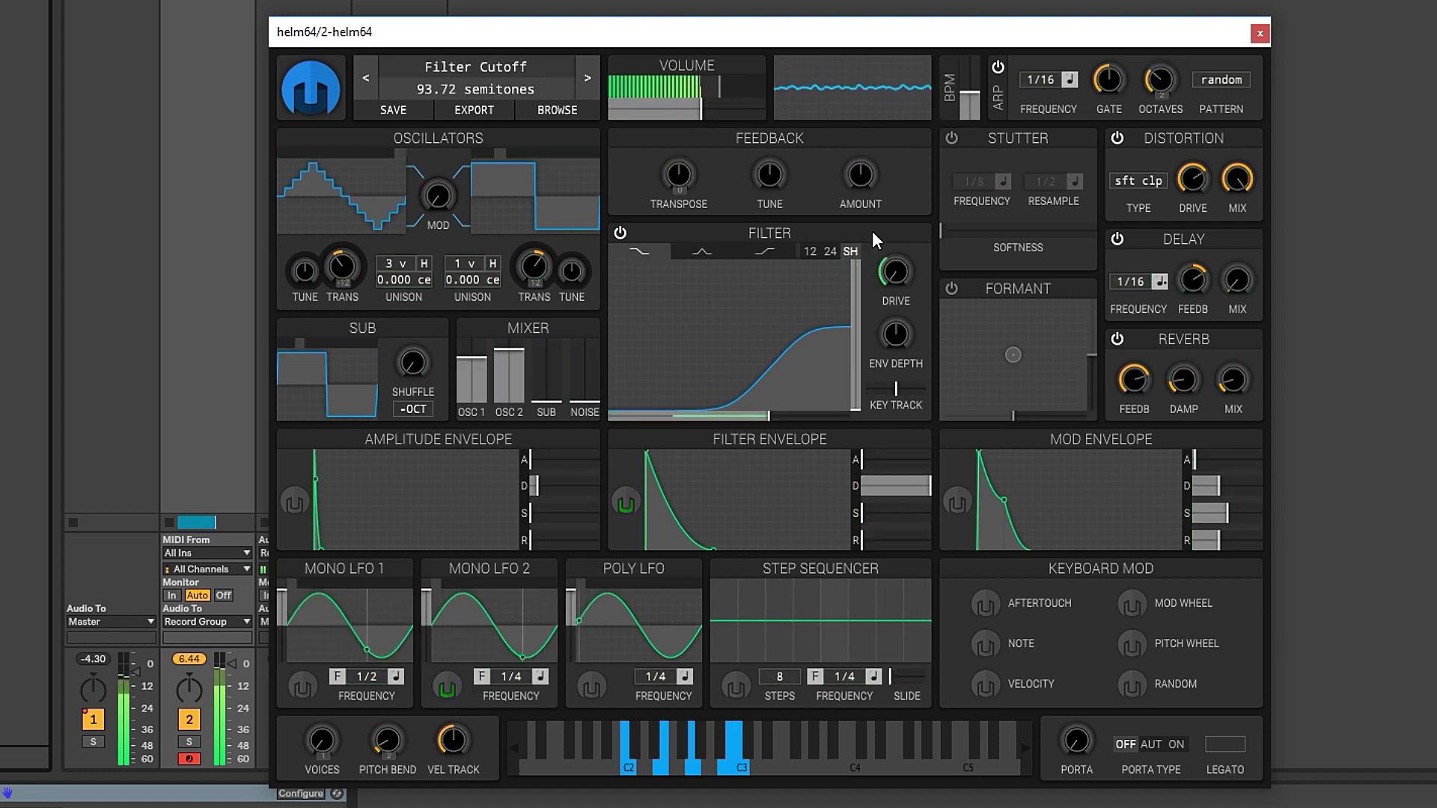
left_click(672, 245)
left_click_drag(741, 284, 809, 284)
left_click_drag(1040, 241, 1010, 241)
left_click_drag(1044, 321, 1010, 332)
left_click(952, 289)
Step: Load the SF Arp 1 patch and blend its filter toward a band-pass shape
left_click(587, 79)
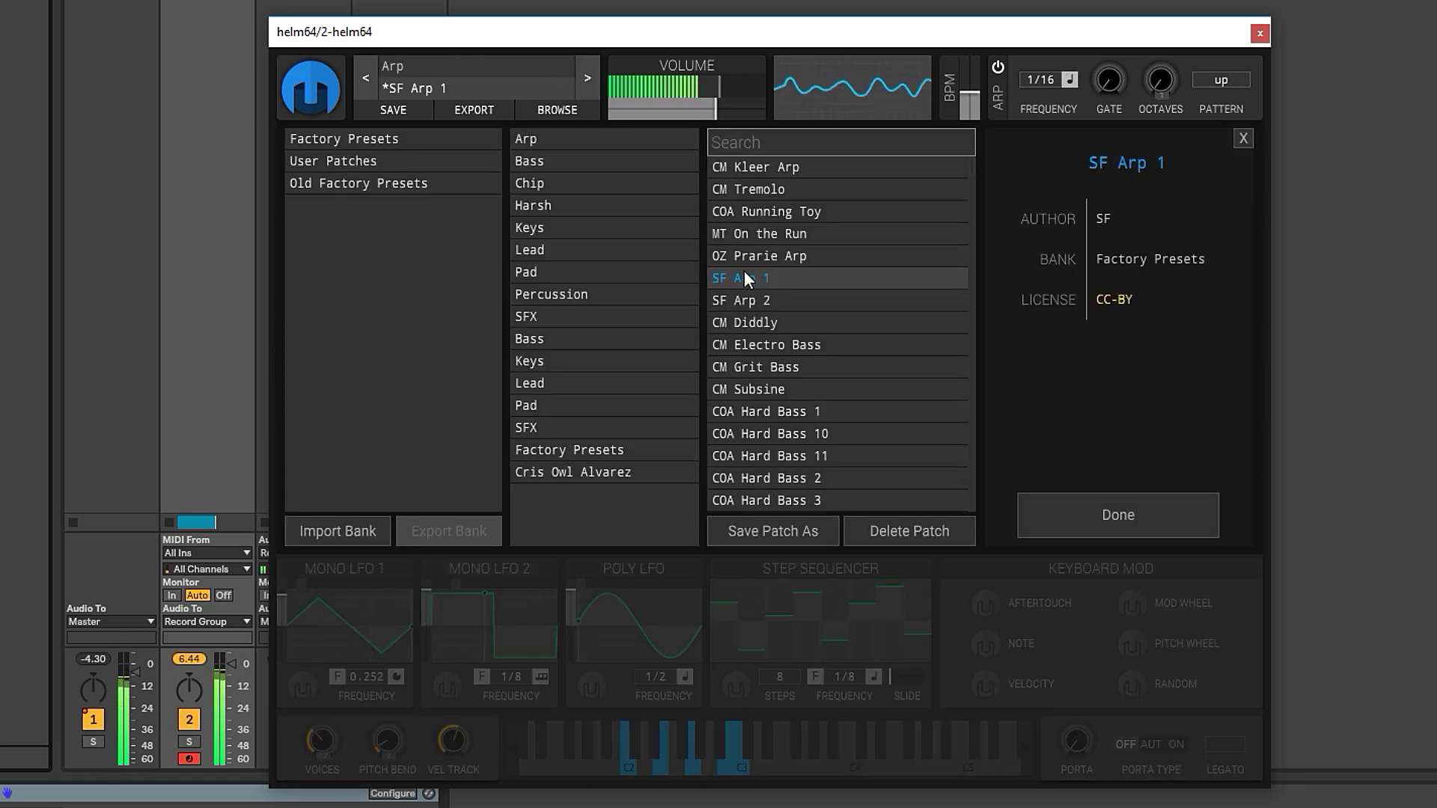
left_click(1085, 522)
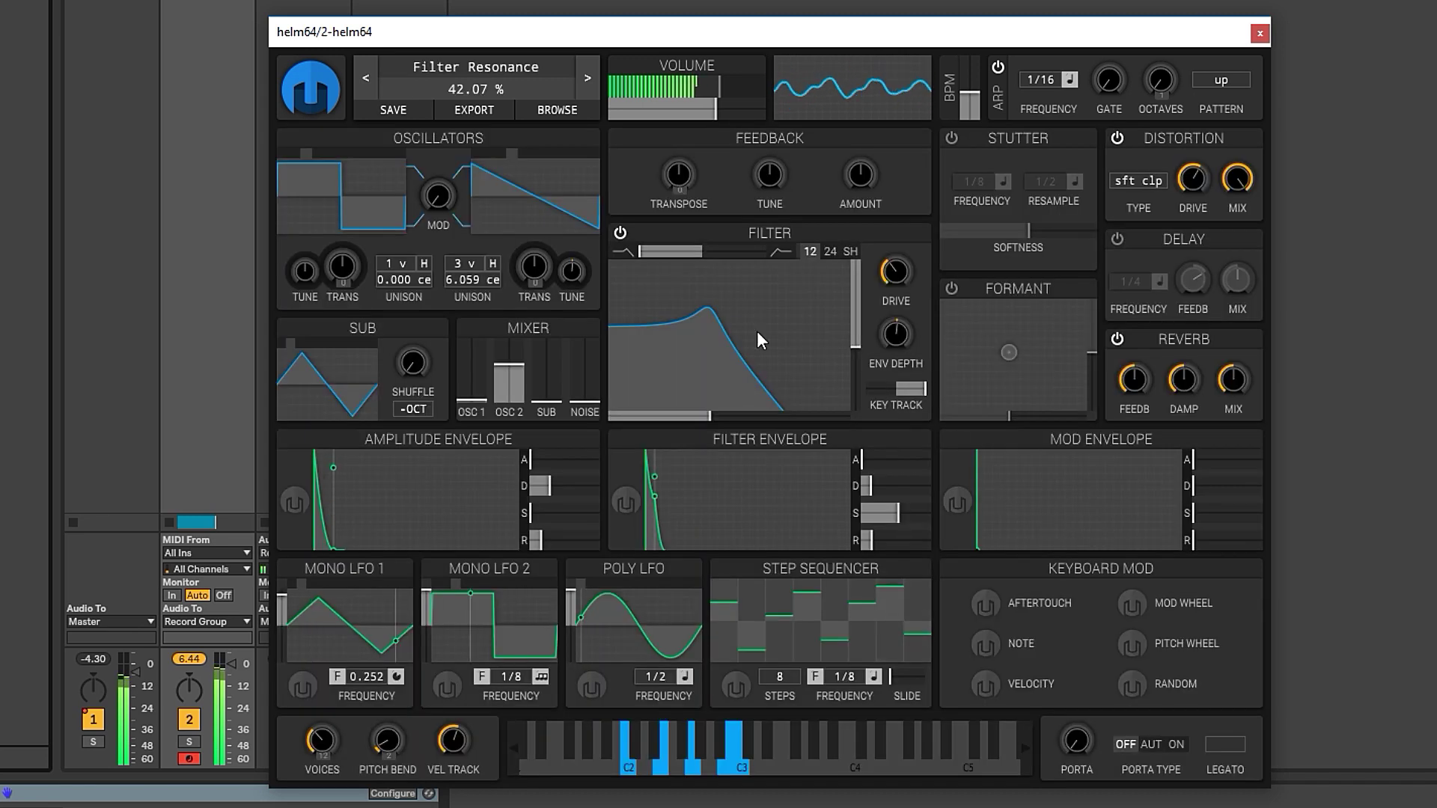
left_click_drag(659, 241, 712, 255)
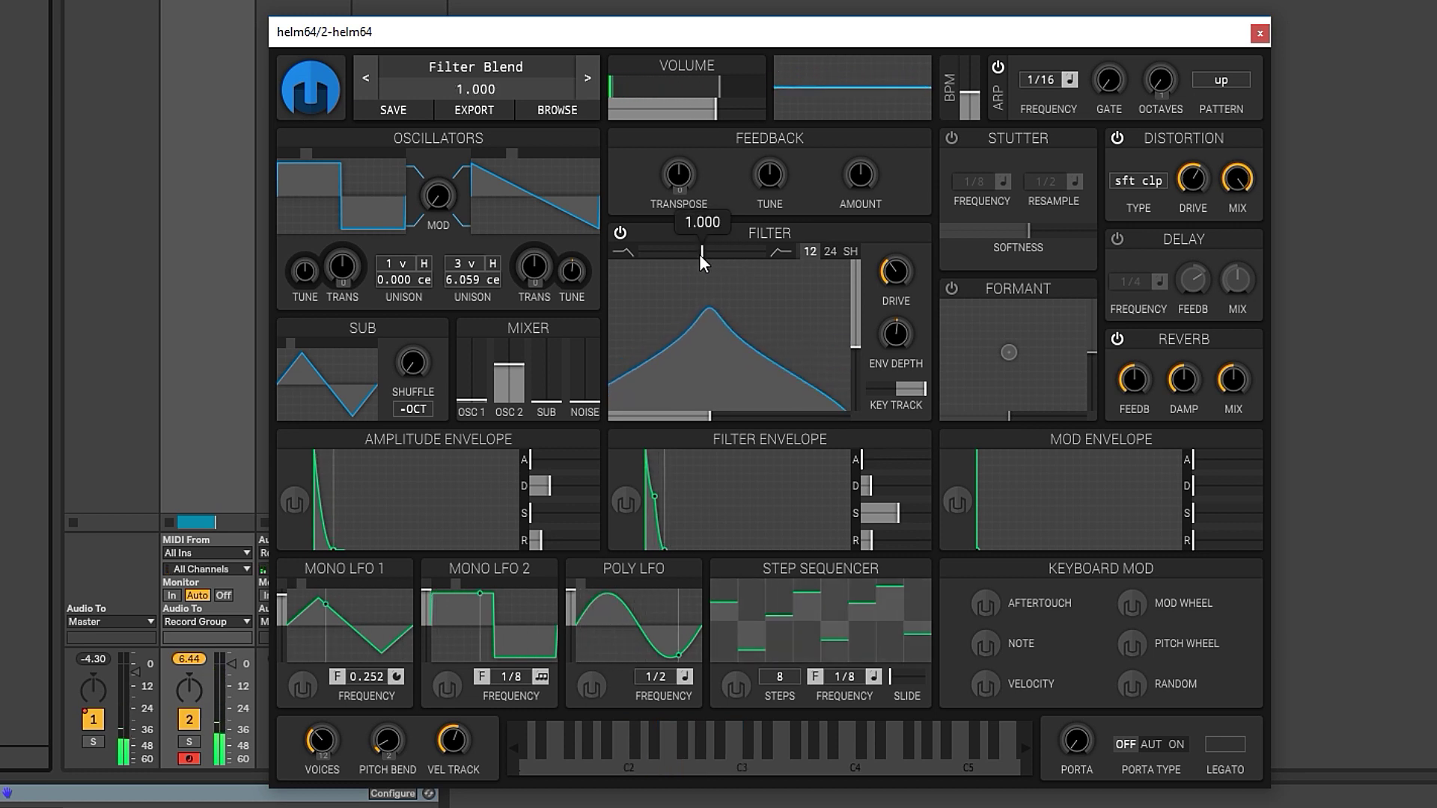
mouse_move(702, 257)
left_mouse_down()
mouse_move(715, 255)
mouse_move(666, 257)
mouse_move(717, 259)
mouse_move(668, 270)
mouse_move(719, 270)
left_mouse_up()
Step: Sharpen the resonance, blend back toward low-pass, and set the cutoff to about 88 semitones
mouse_move(856, 340)
left_mouse_down()
mouse_move(859, 259)
mouse_move(859, 327)
left_mouse_up()
left_click_drag(710, 415, 786, 417)
left_click_drag(726, 251, 657, 251)
left_click_drag(786, 416, 852, 415)
Step: Load the CM Electro Bass patch from Helm's Bass category
left_click(495, 62)
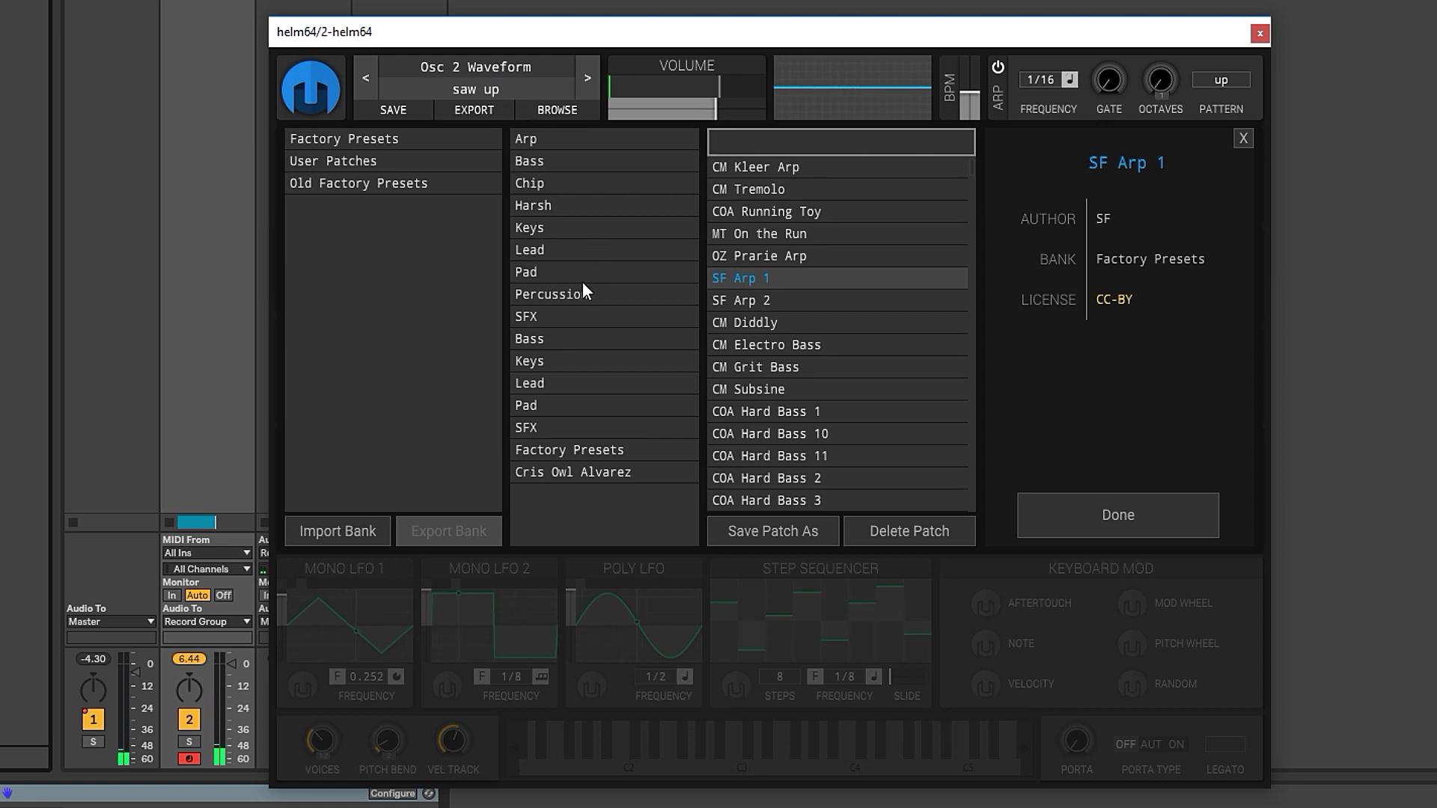
left_click(542, 161)
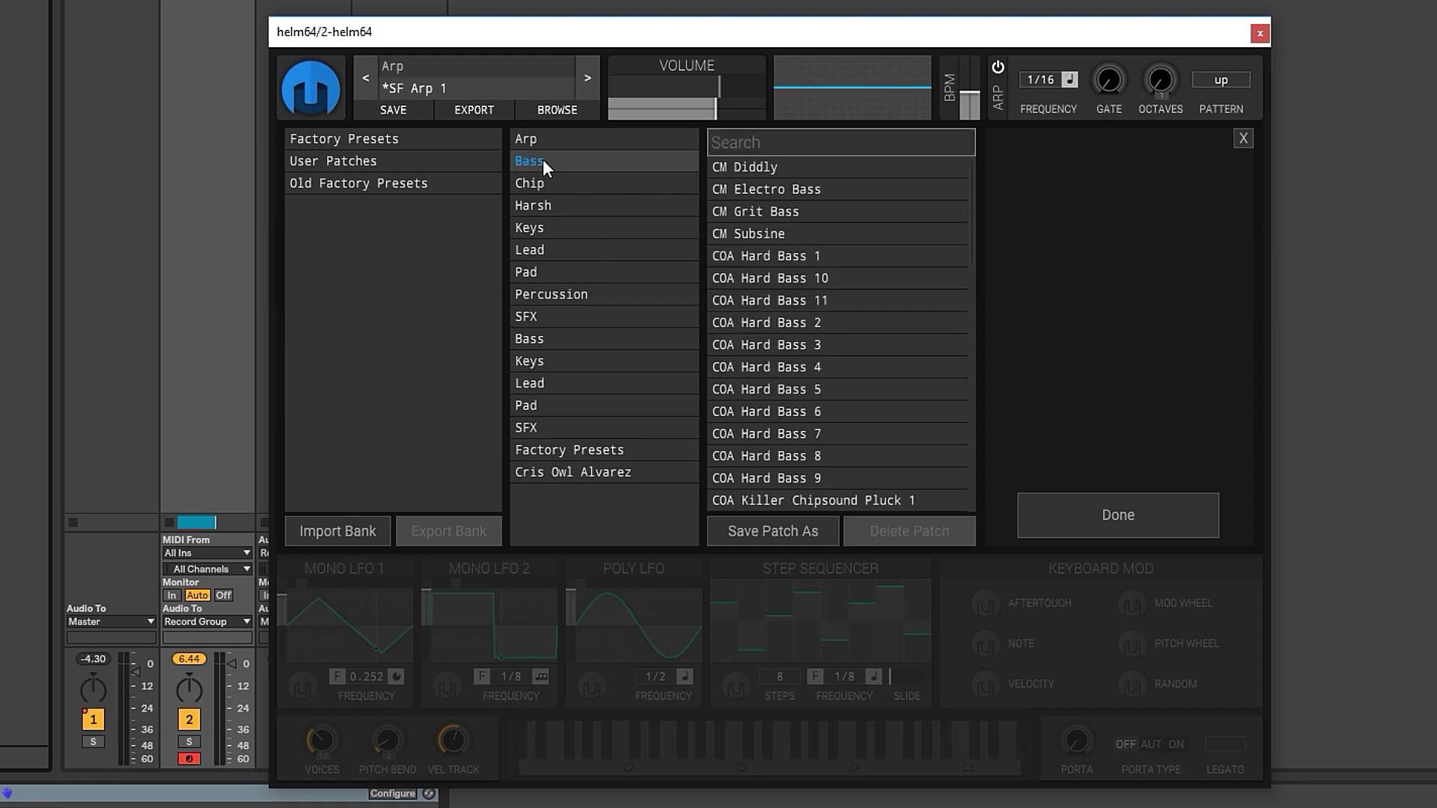
left_click(766, 169)
left_click(766, 189)
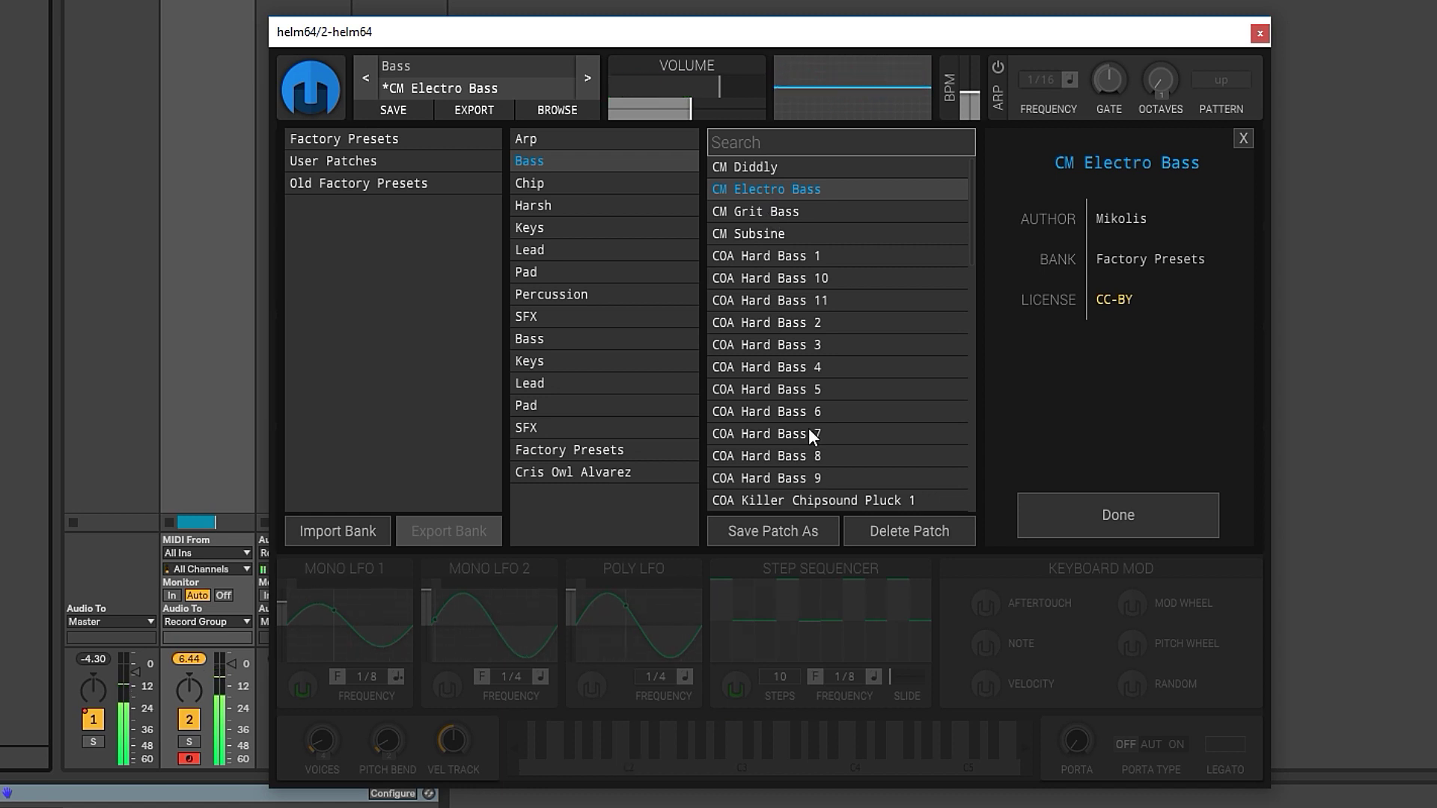
left_click(1106, 515)
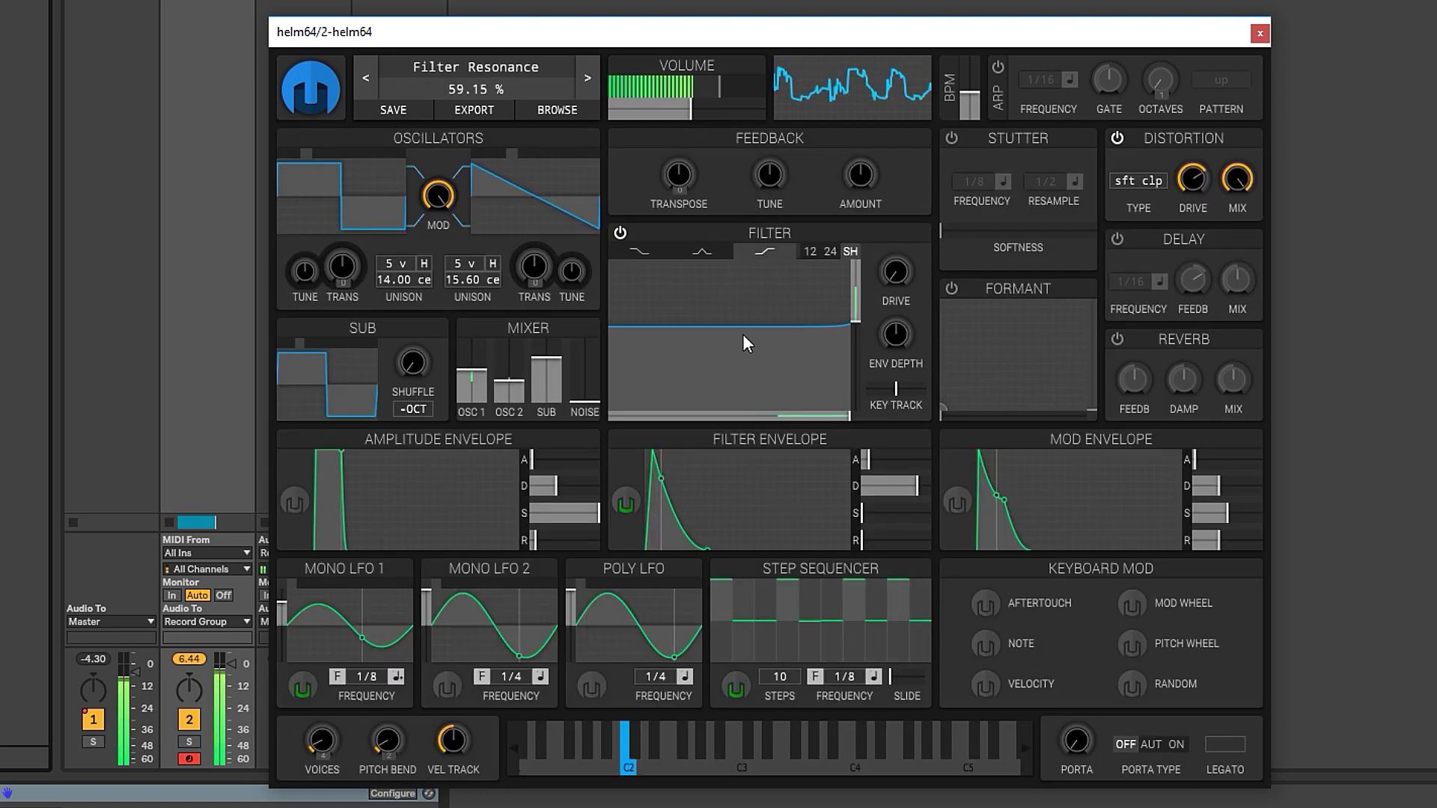
Step: Switch to low shelf, boost resonance to 81.75%, set cutoff ~55 semitones, and enable and sweep the formant
mouse_move(831, 415)
left_mouse_down()
mouse_move(840, 425)
mouse_move(693, 414)
left_mouse_up()
left_click(641, 252)
left_click_drag(857, 311, 896, 304)
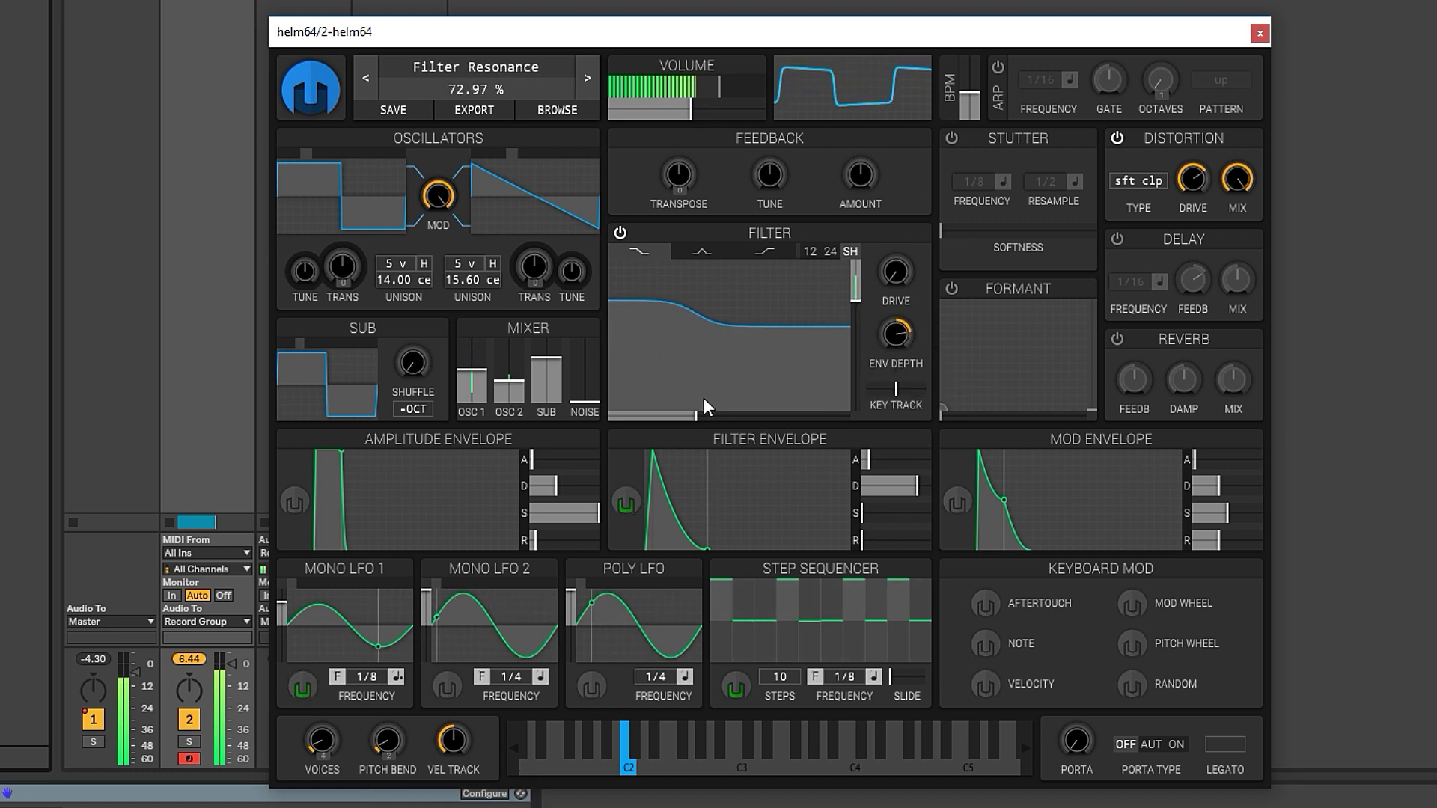
mouse_move(696, 416)
left_mouse_down()
mouse_move(636, 425)
mouse_move(679, 419)
left_mouse_up()
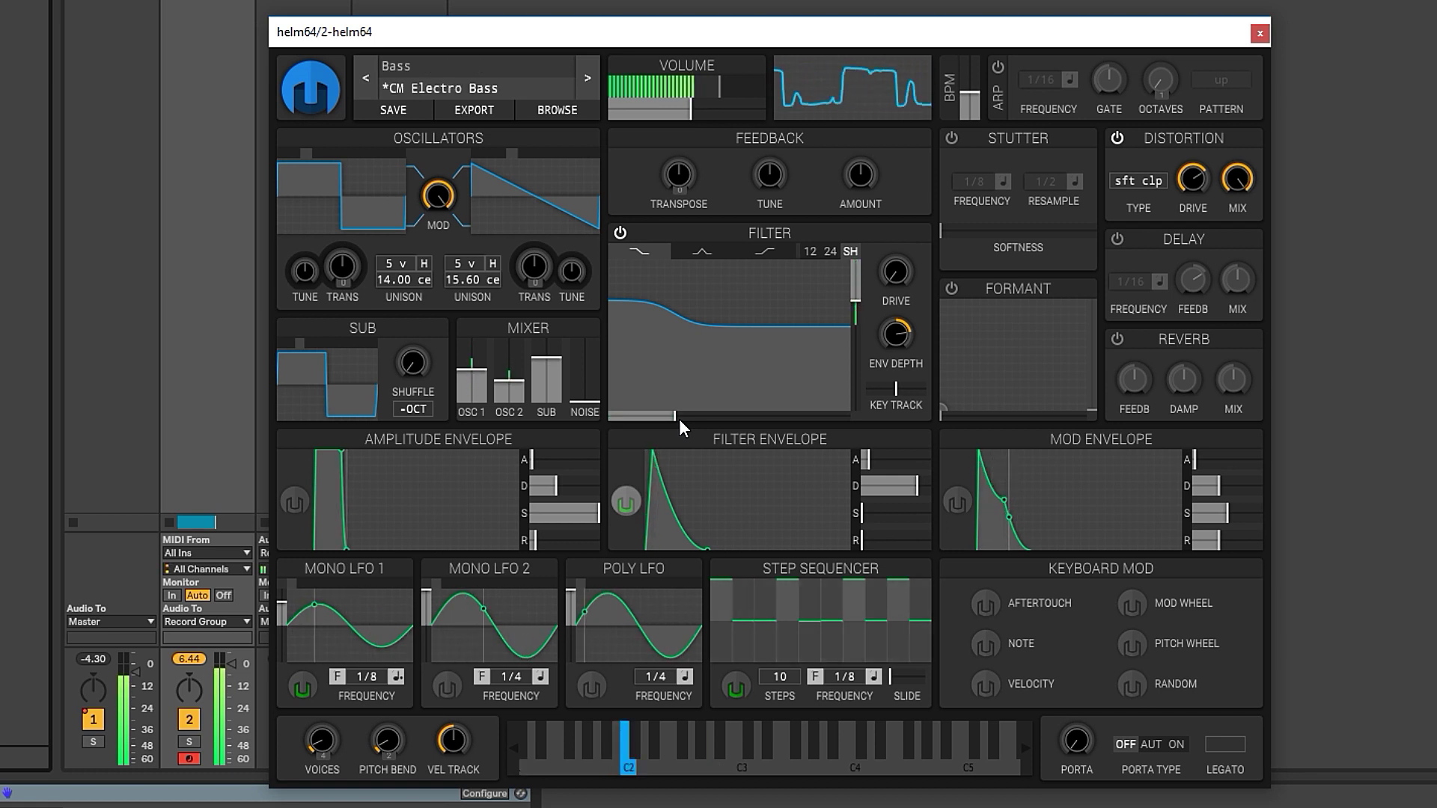
left_click(951, 288)
left_click(1063, 327)
left_click_drag(1068, 334, 944, 404)
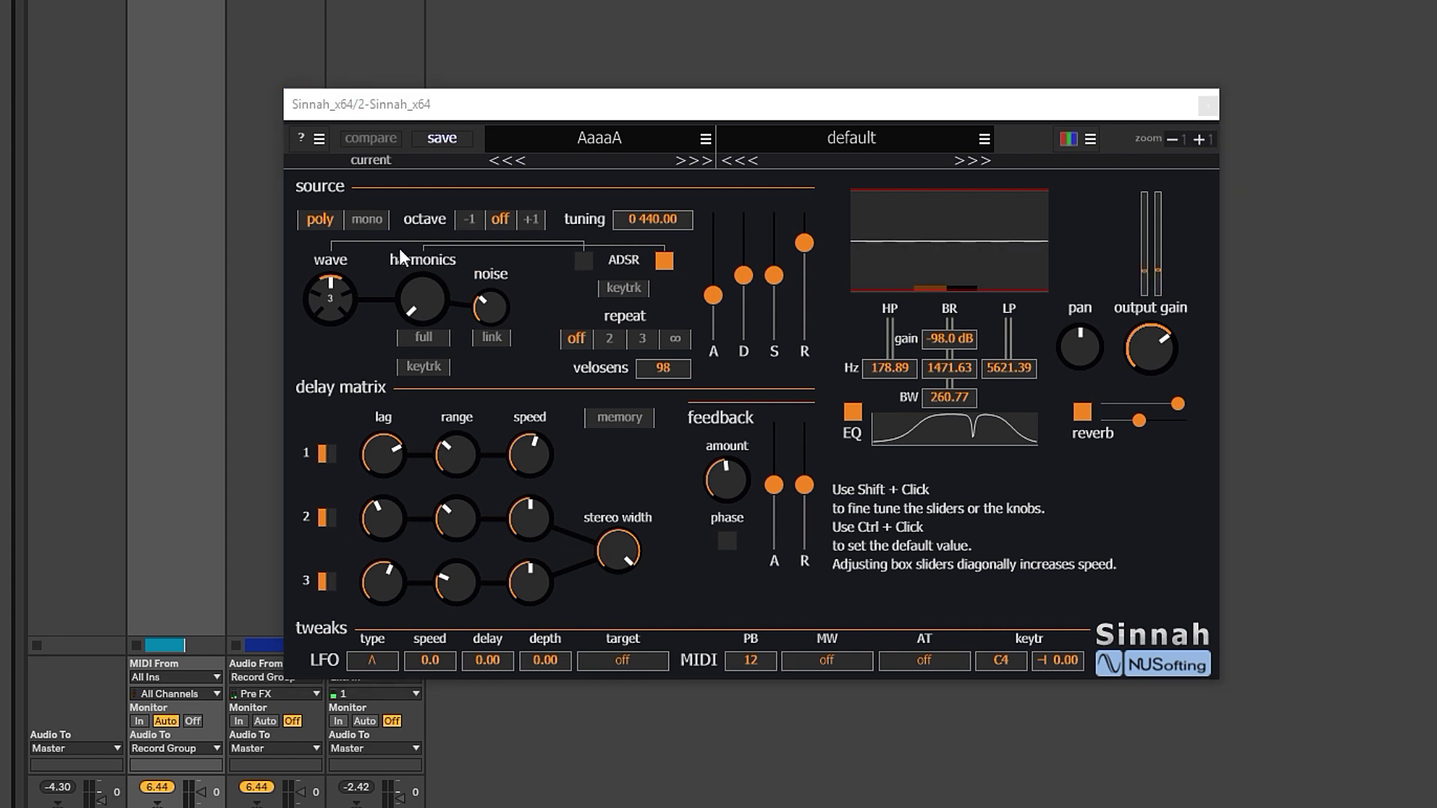
Step: Change the wave shape, audition Inits presets piano base, autopan and modulead, then reload AaaaA's default
left_click_drag(328, 290, 339, 241)
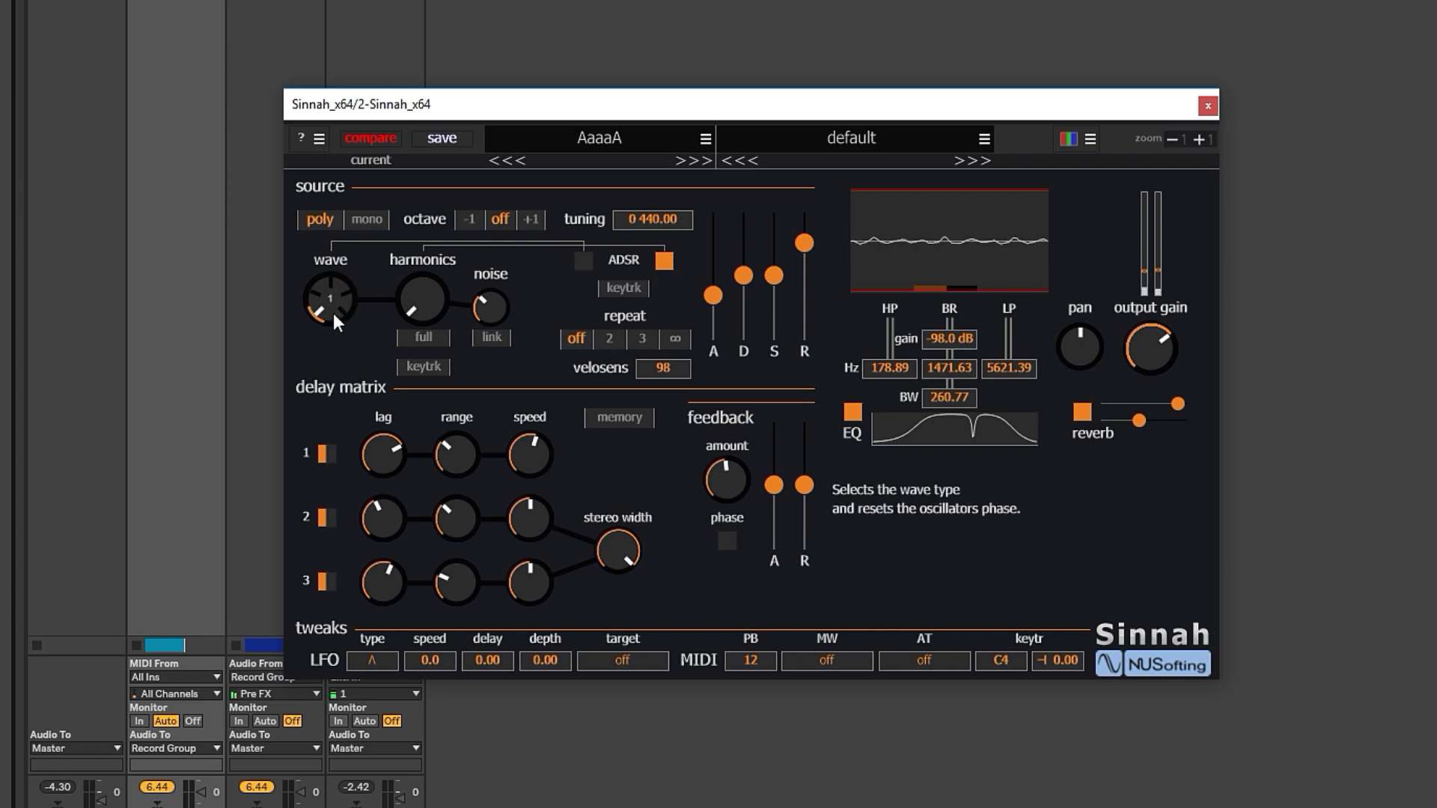
left_click(565, 143)
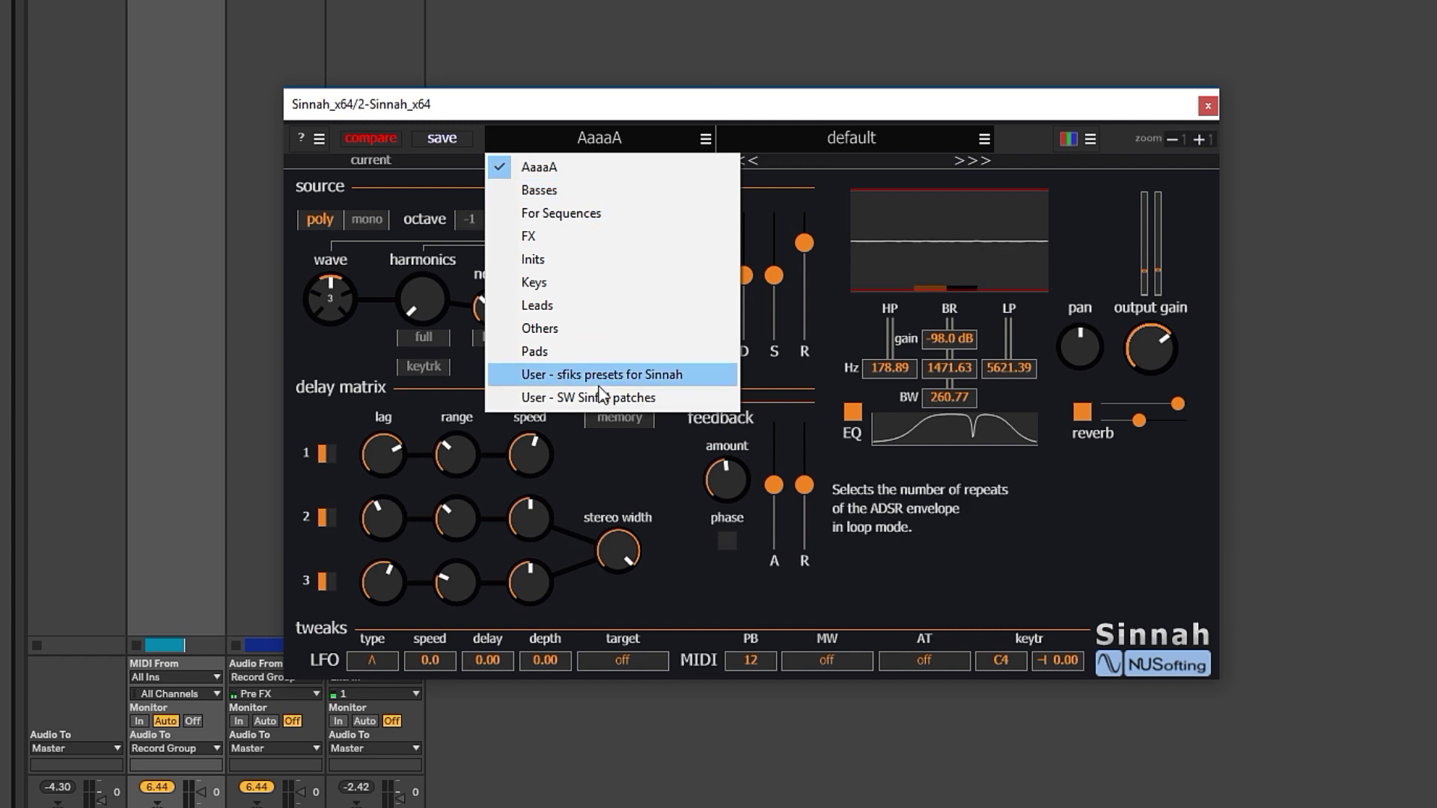
left_click(659, 259)
left_click(820, 141)
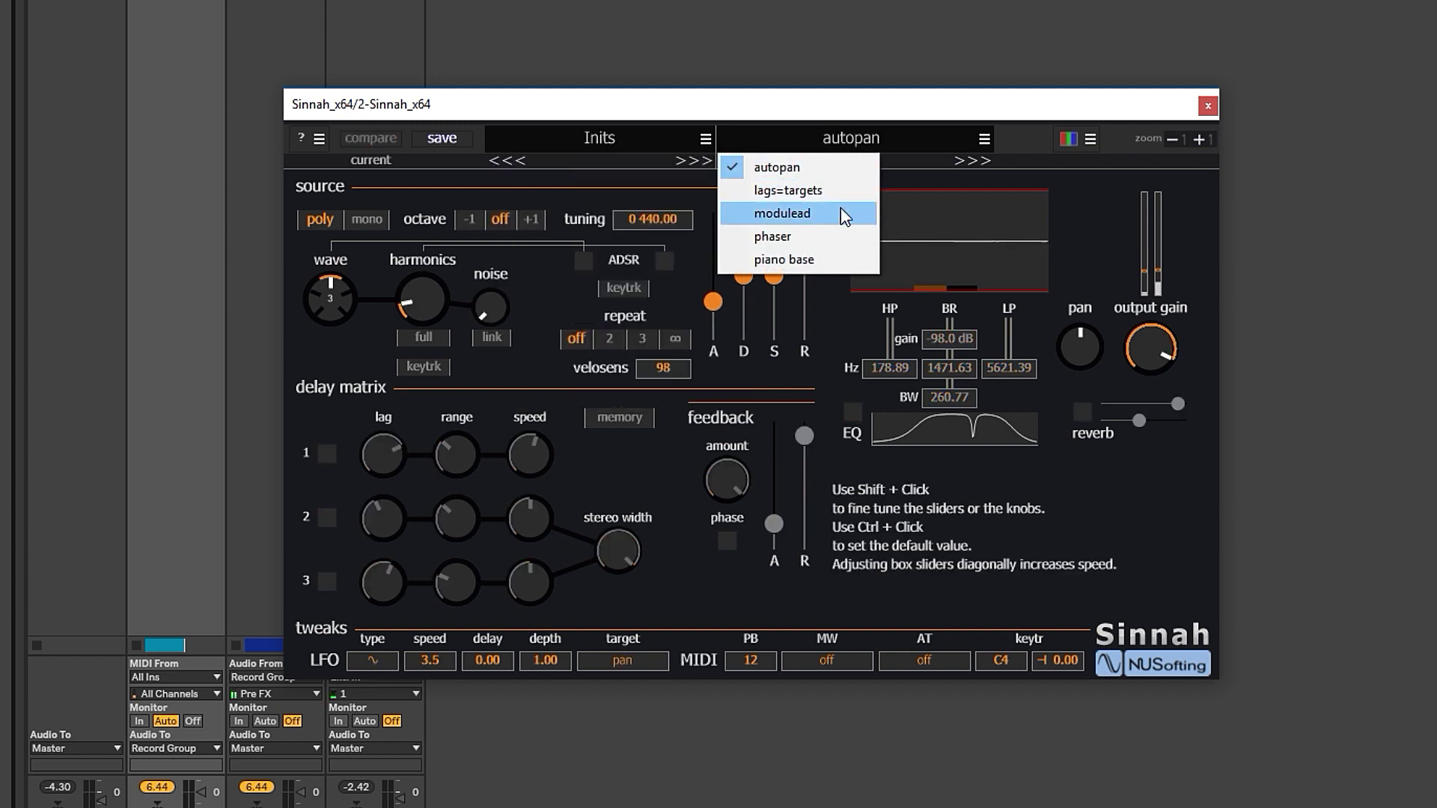
left_click(822, 259)
left_click(856, 146)
left_click(816, 169)
left_click(841, 148)
left_click(823, 213)
left_click(621, 138)
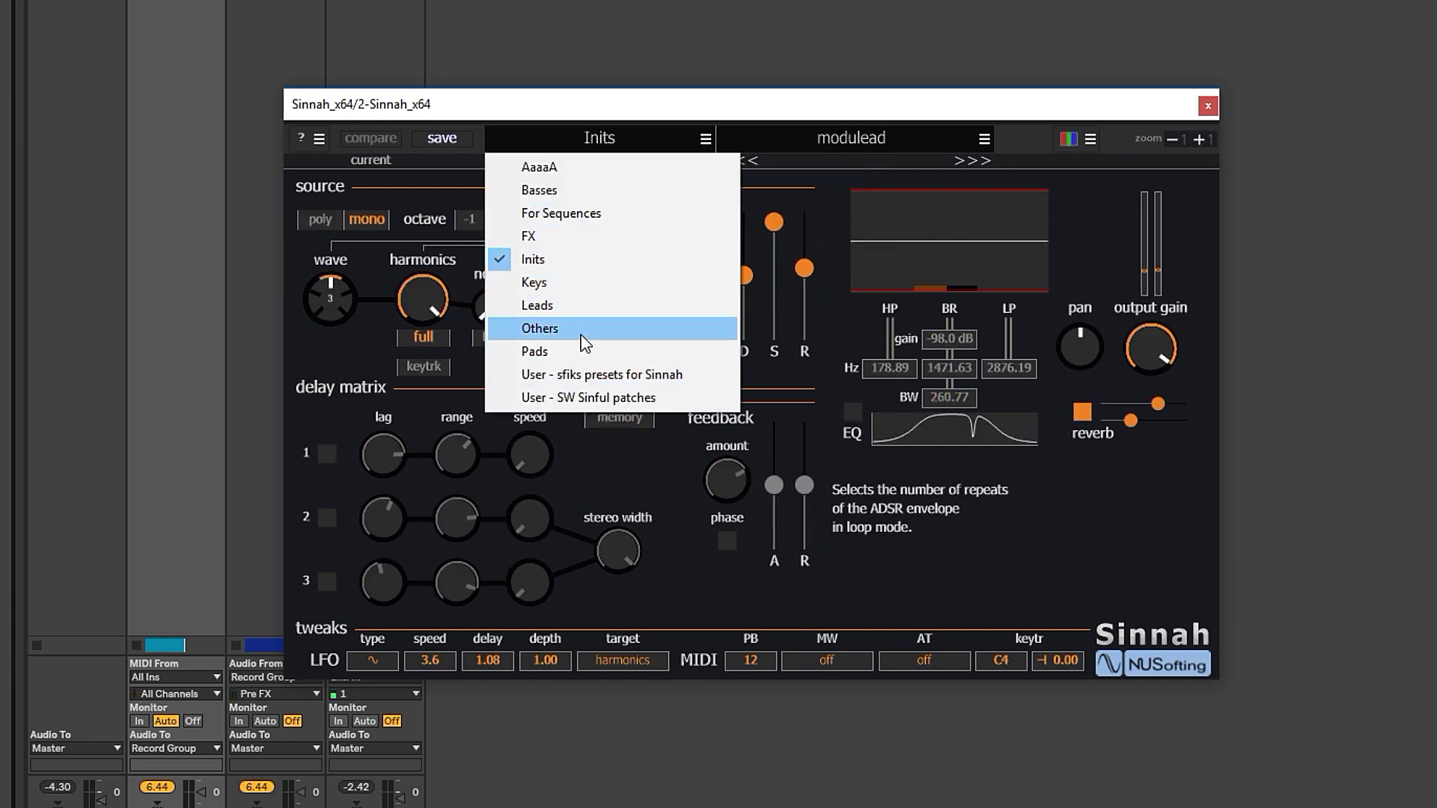
left_click(579, 171)
Step: Drop feedback to minimum, shorten the envelope attack and release, and move band-reject to 918.54 Hz
mouse_move(708, 460)
left_click_drag(732, 488, 744, 744)
mouse_move(747, 289)
mouse_move(804, 245)
left_mouse_down()
mouse_move(805, 314)
mouse_move(804, 265)
left_mouse_up()
left_click_drag(717, 295, 715, 329)
left_click_drag(801, 259, 810, 310)
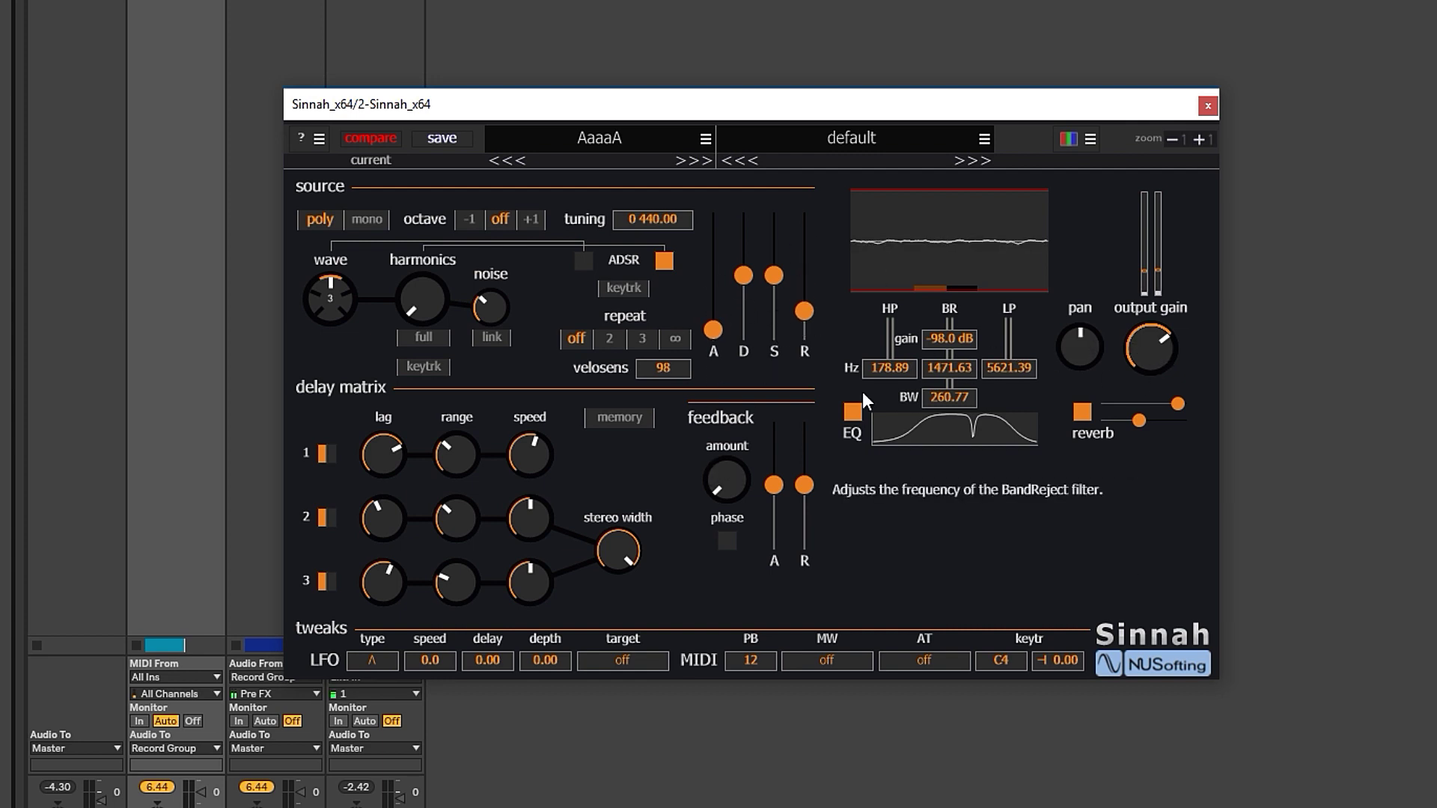
left_click_drag(945, 362, 881, 385)
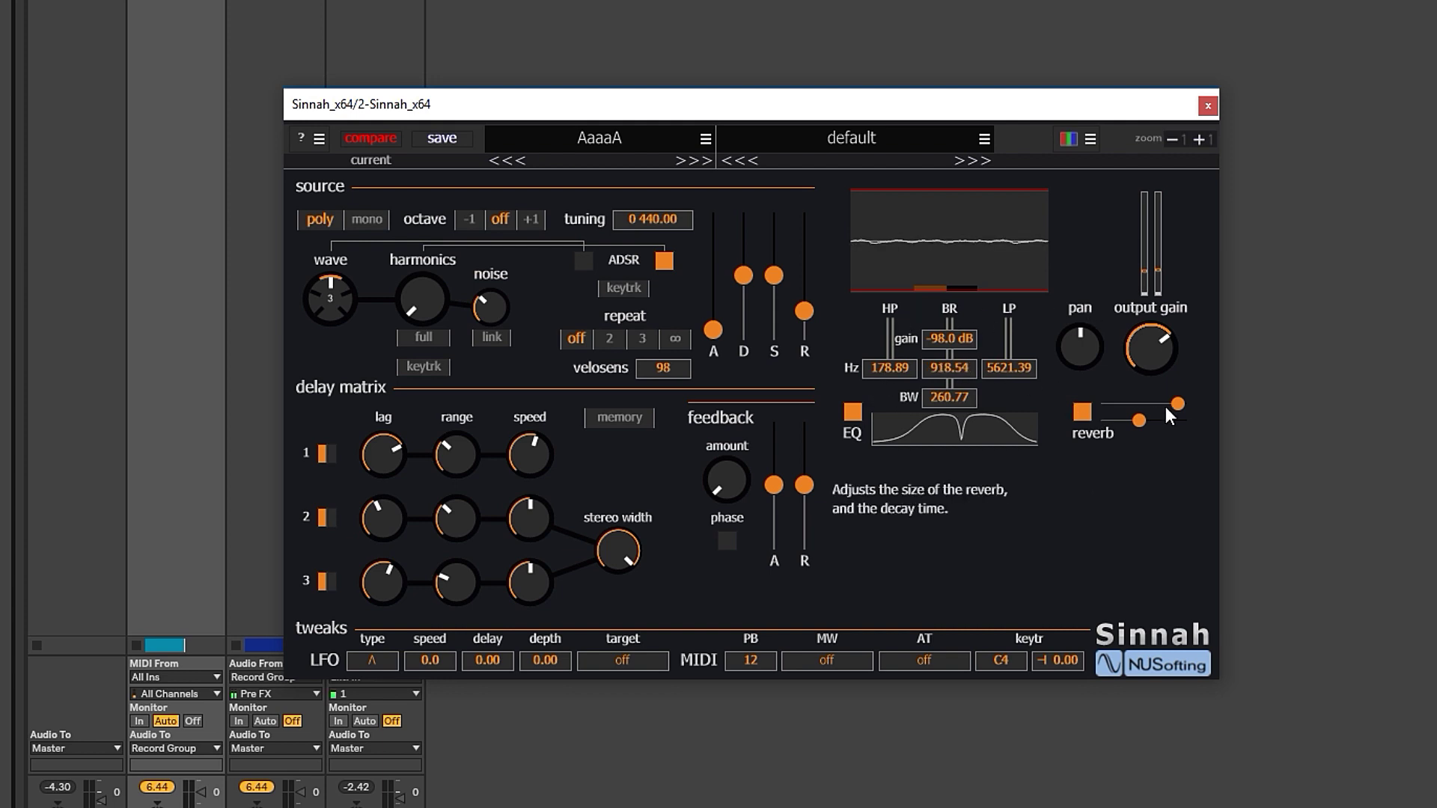
Step: Switch off the reverb, EQ, and delay lines 1, 2 and 3
left_click(1083, 411)
left_click(853, 412)
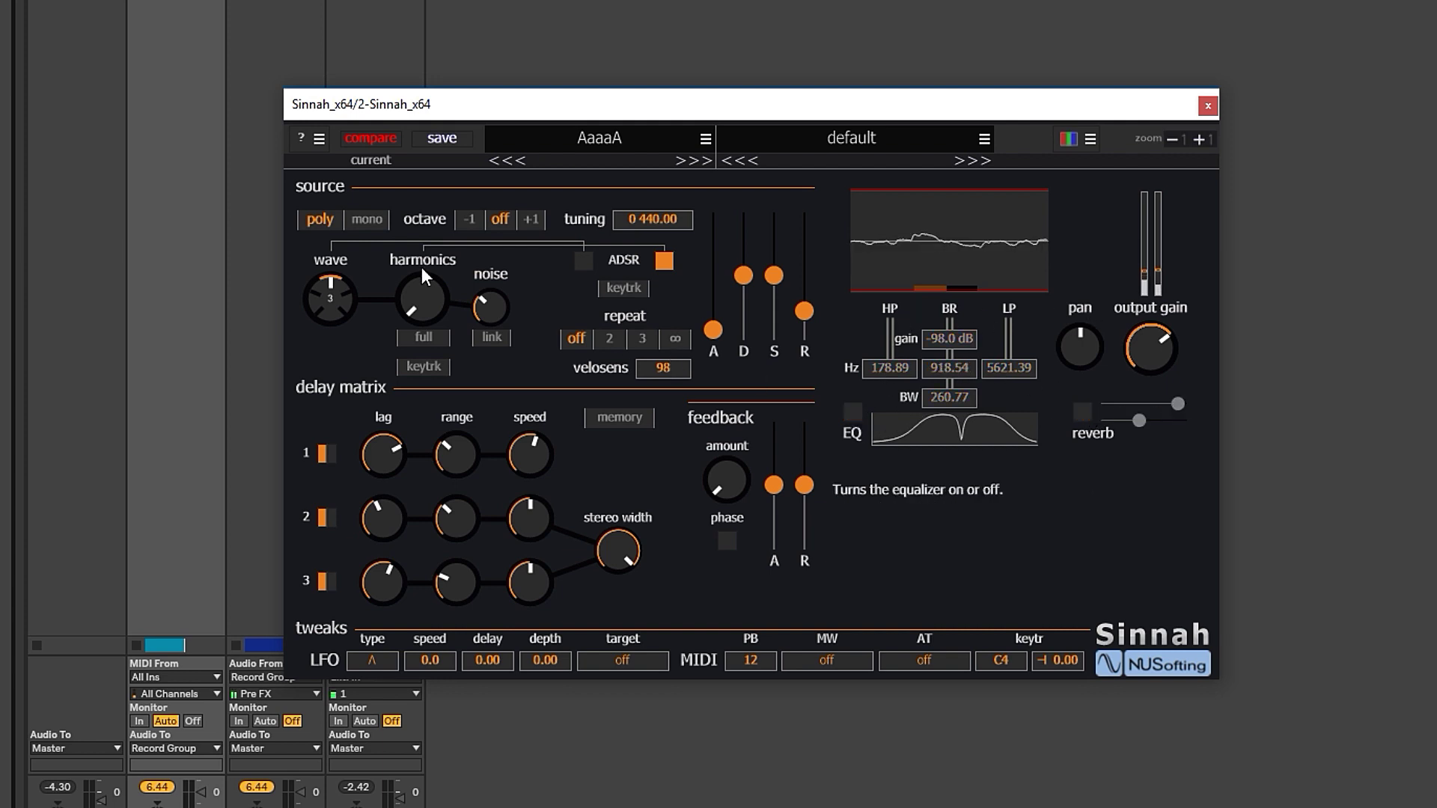
left_click(317, 454)
left_click(322, 522)
left_click(322, 585)
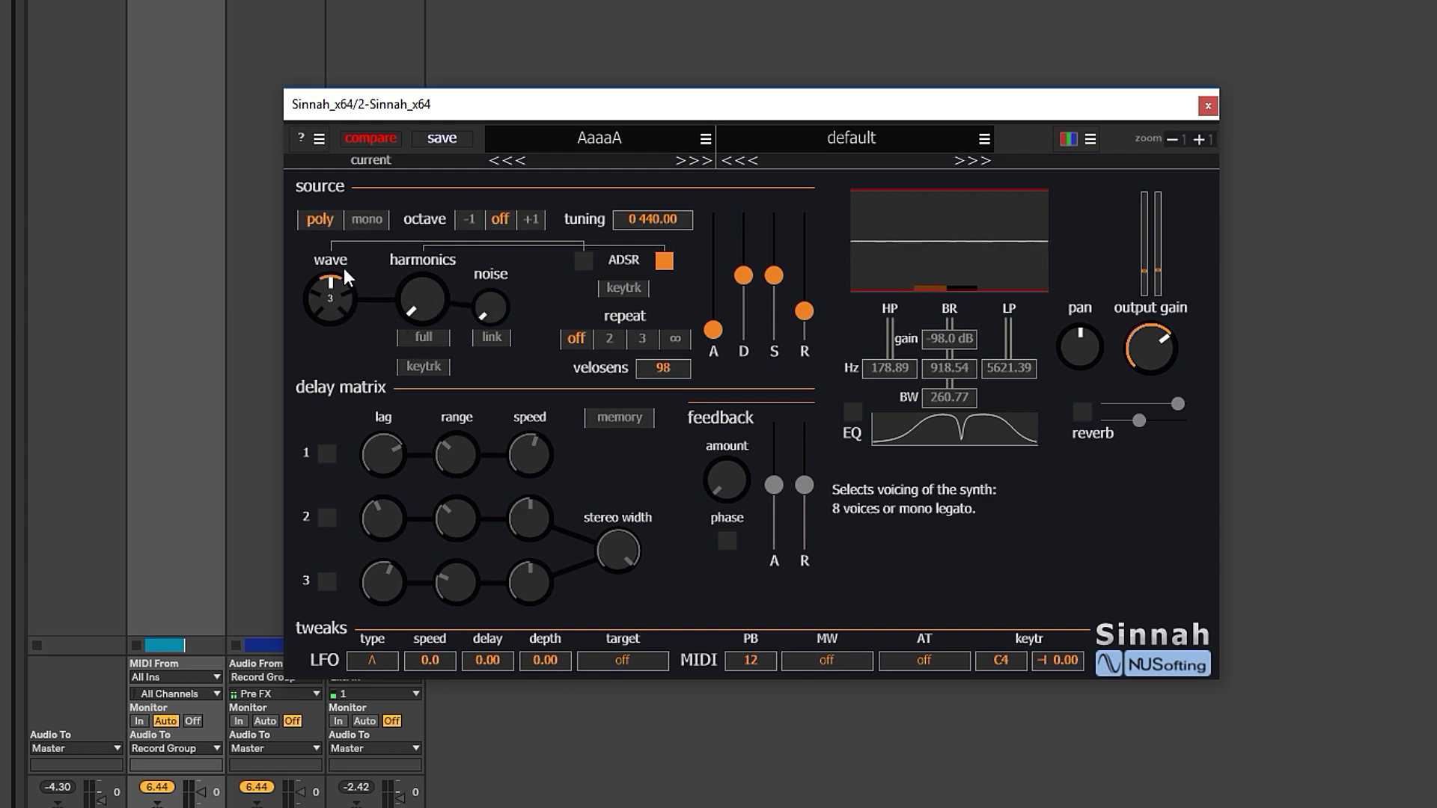
Step: Try wave types 4 and 1, and switch to mono voicing and back to poly
left_click_drag(344, 272, 344, 261)
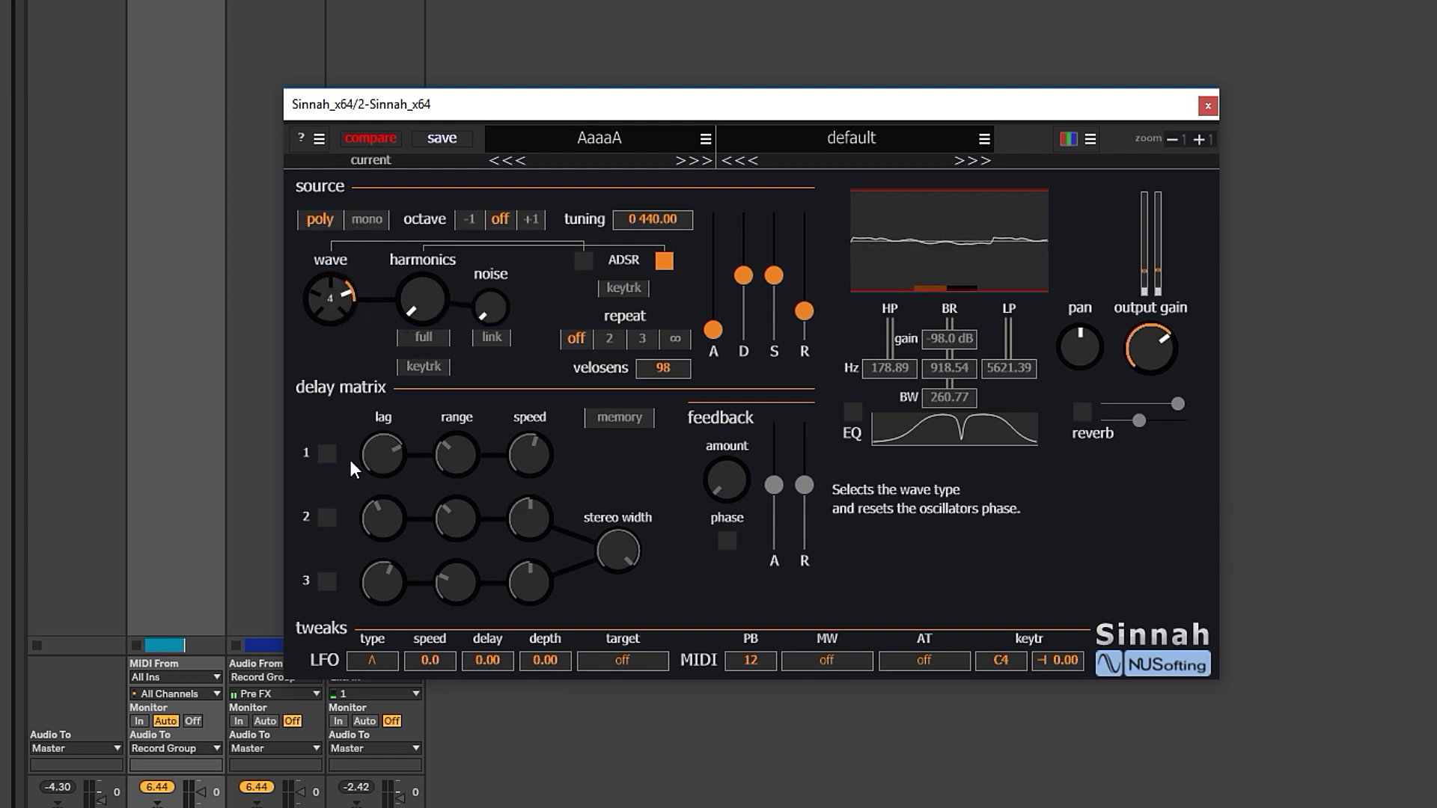
left_click(328, 304)
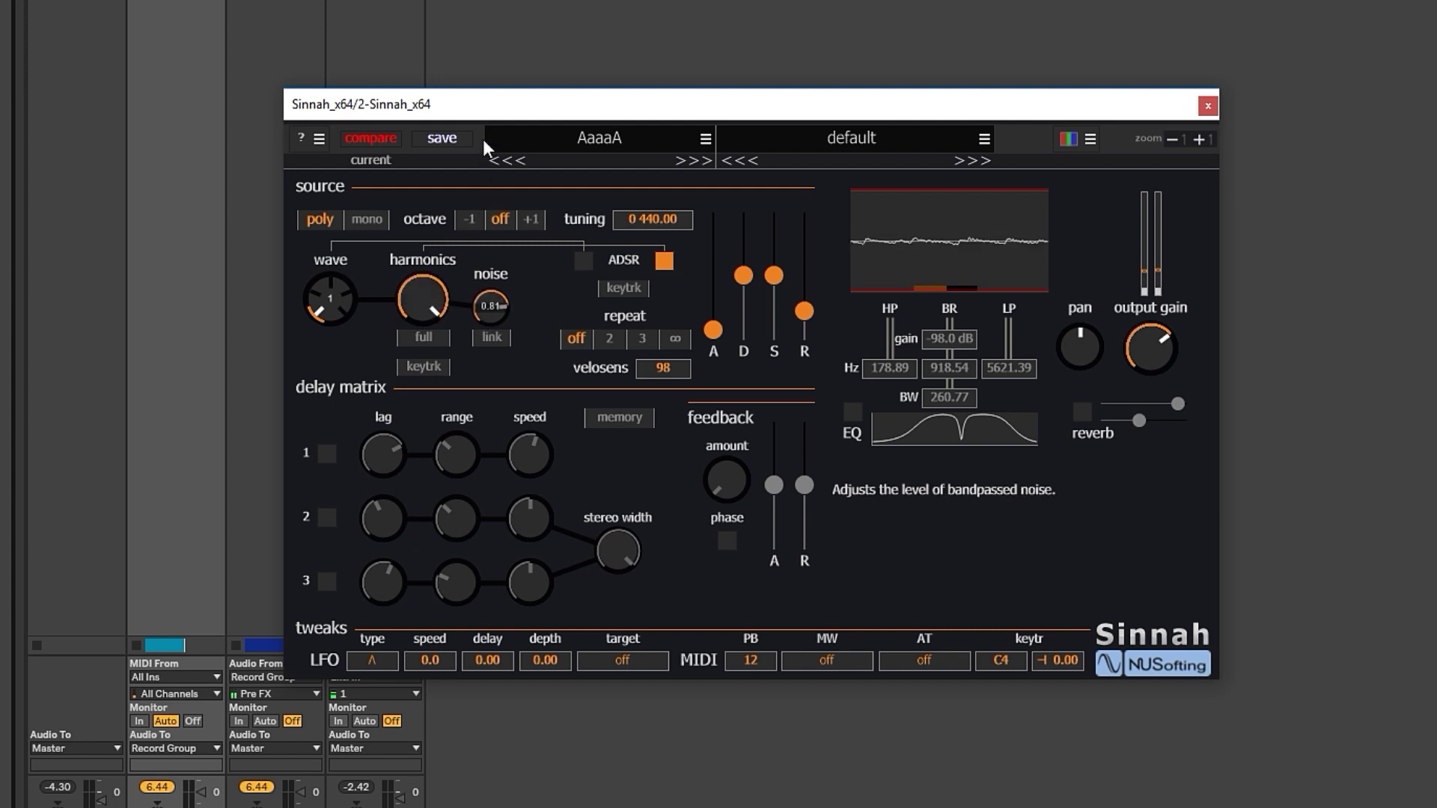
left_click(369, 219)
left_click(322, 220)
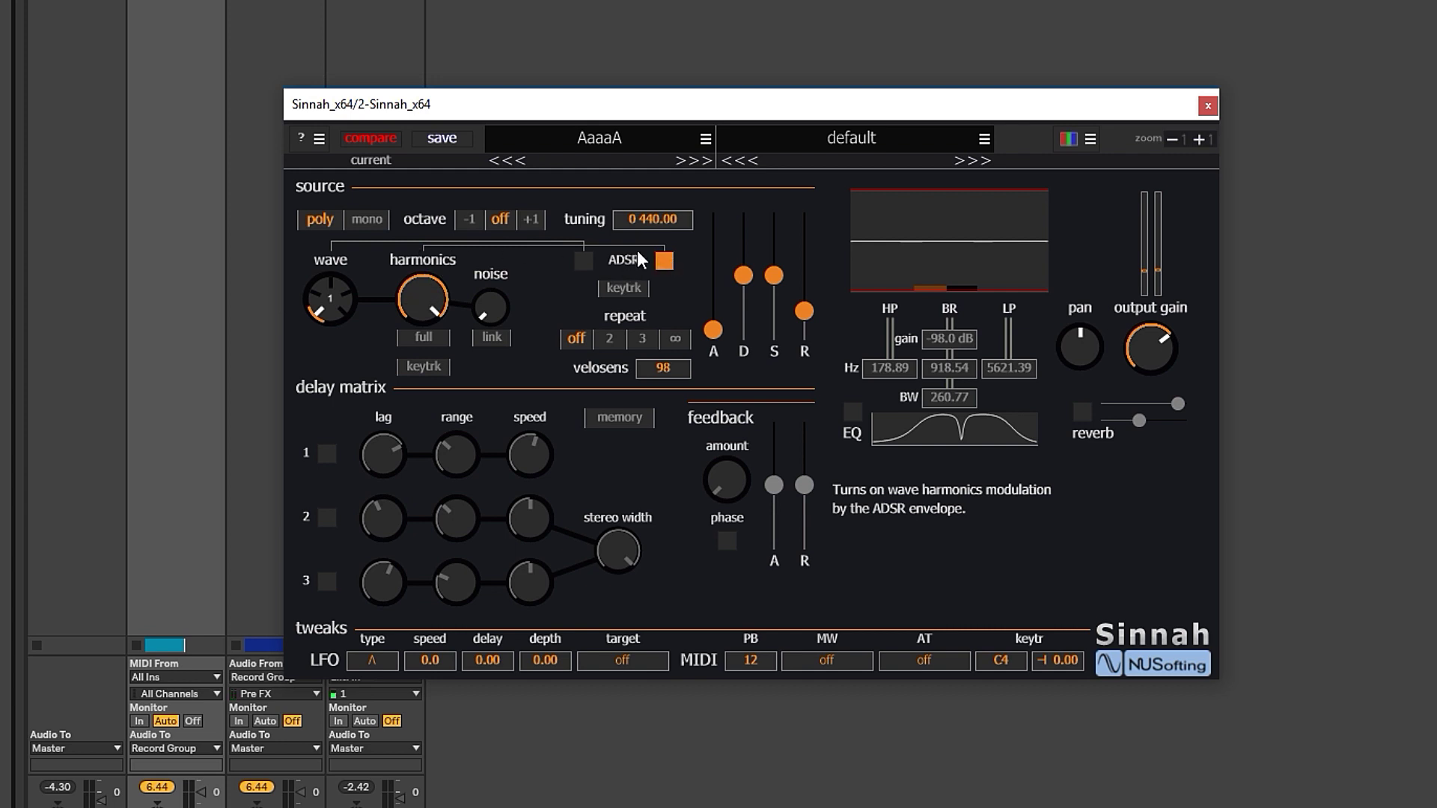
Step: Toggle the ADSR harmonics modulation, raise the envelope sustain, and lengthen the attack
mouse_move(426, 310)
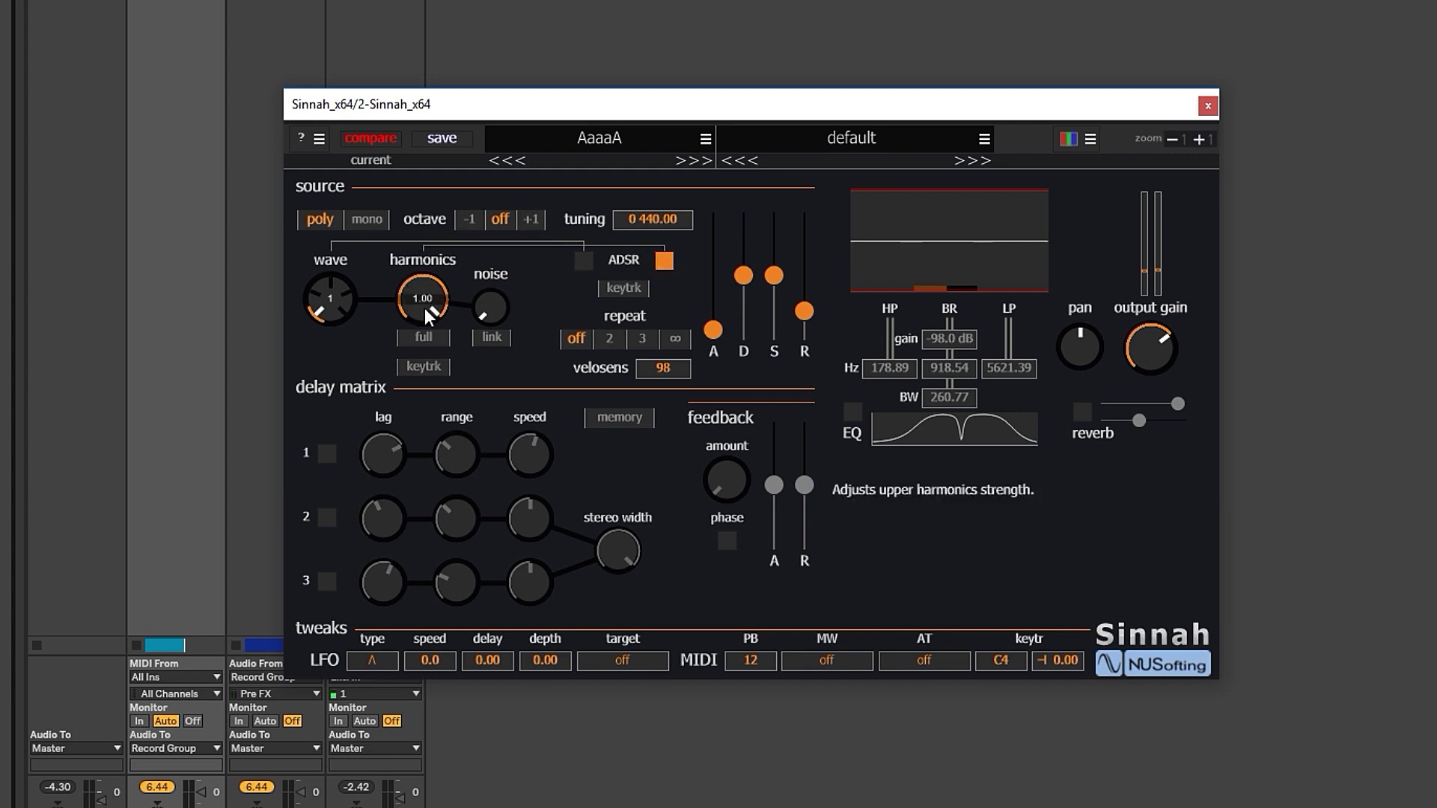
left_click(665, 261)
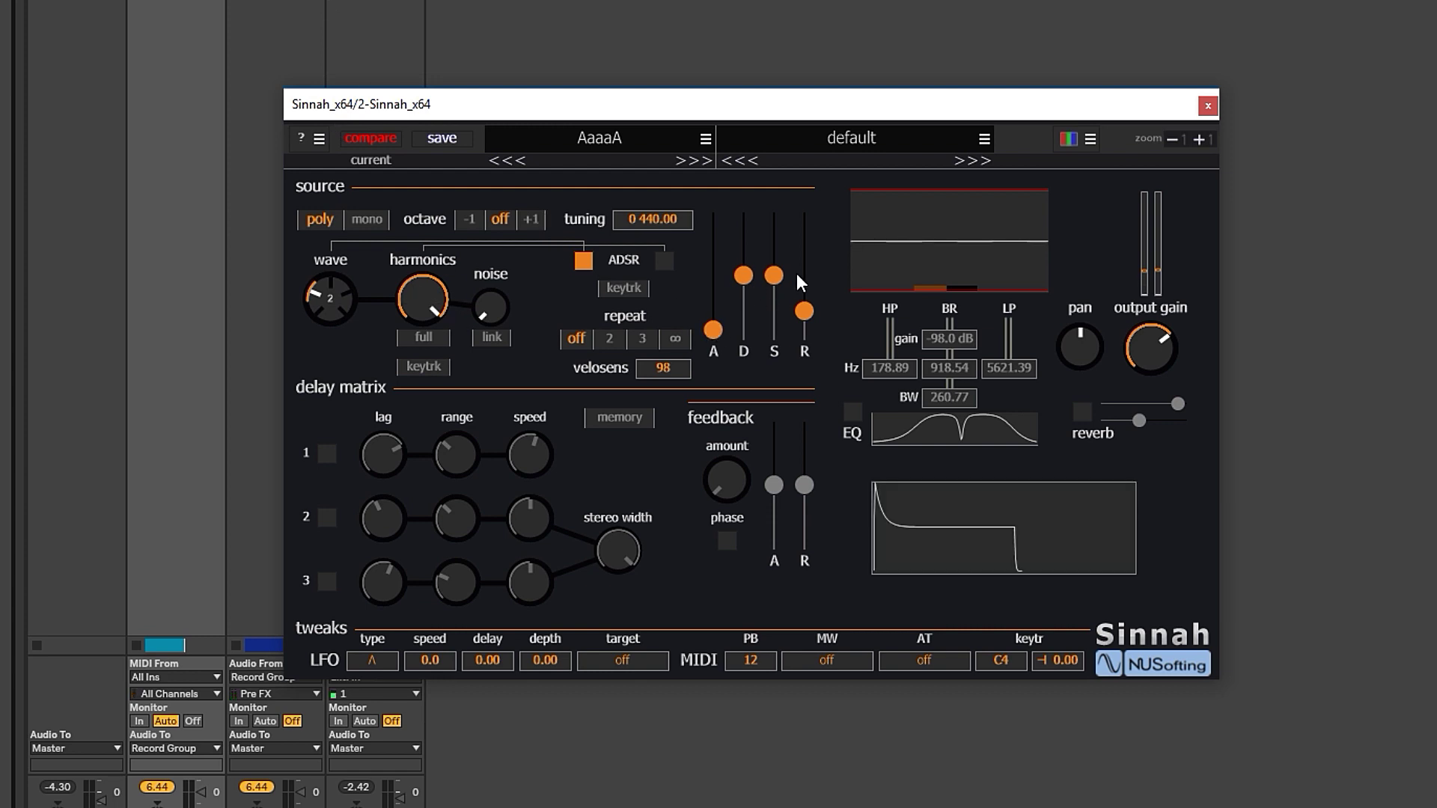
mouse_move(779, 283)
left_mouse_down()
mouse_move(789, 317)
mouse_move(811, 323)
mouse_move(775, 307)
left_mouse_up()
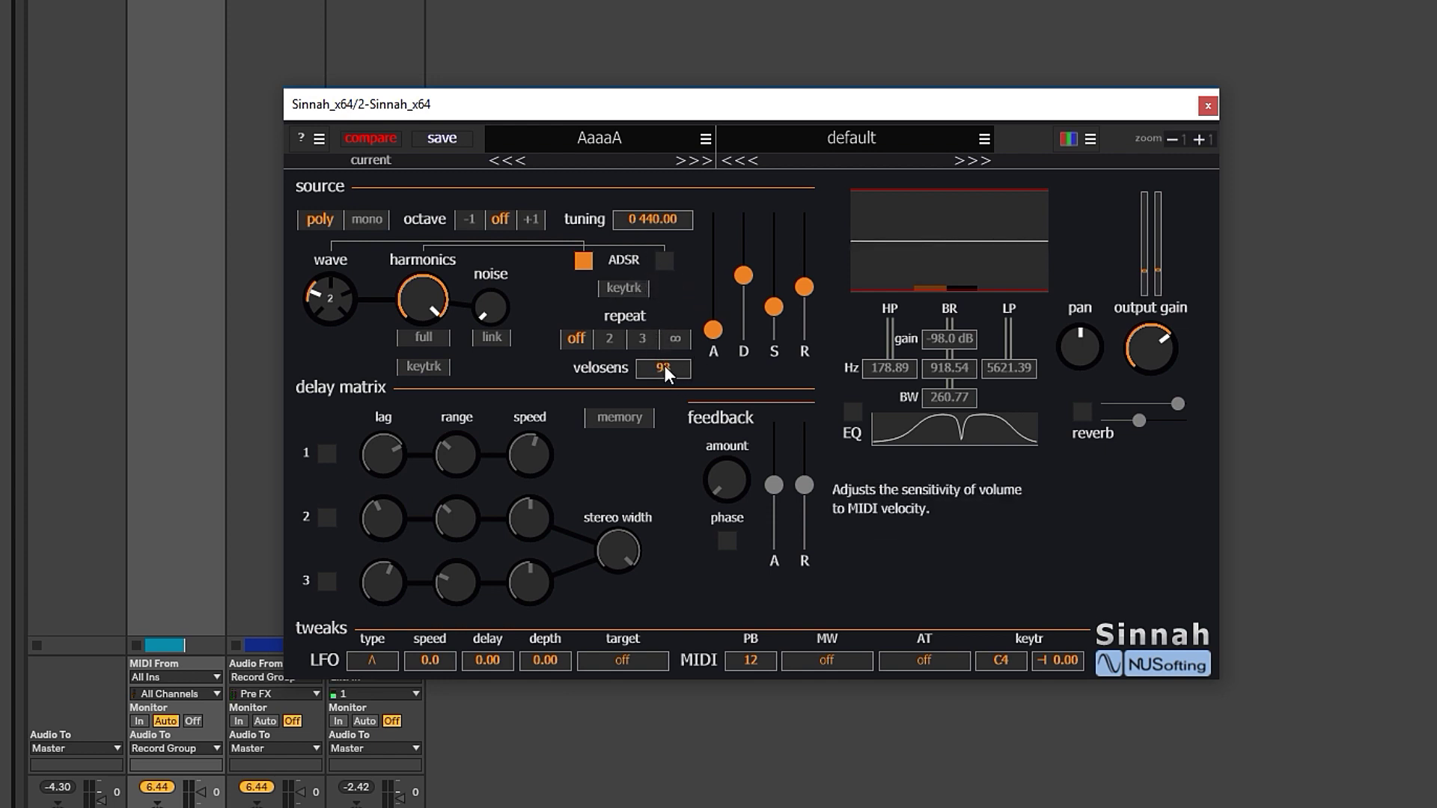
left_click(663, 262)
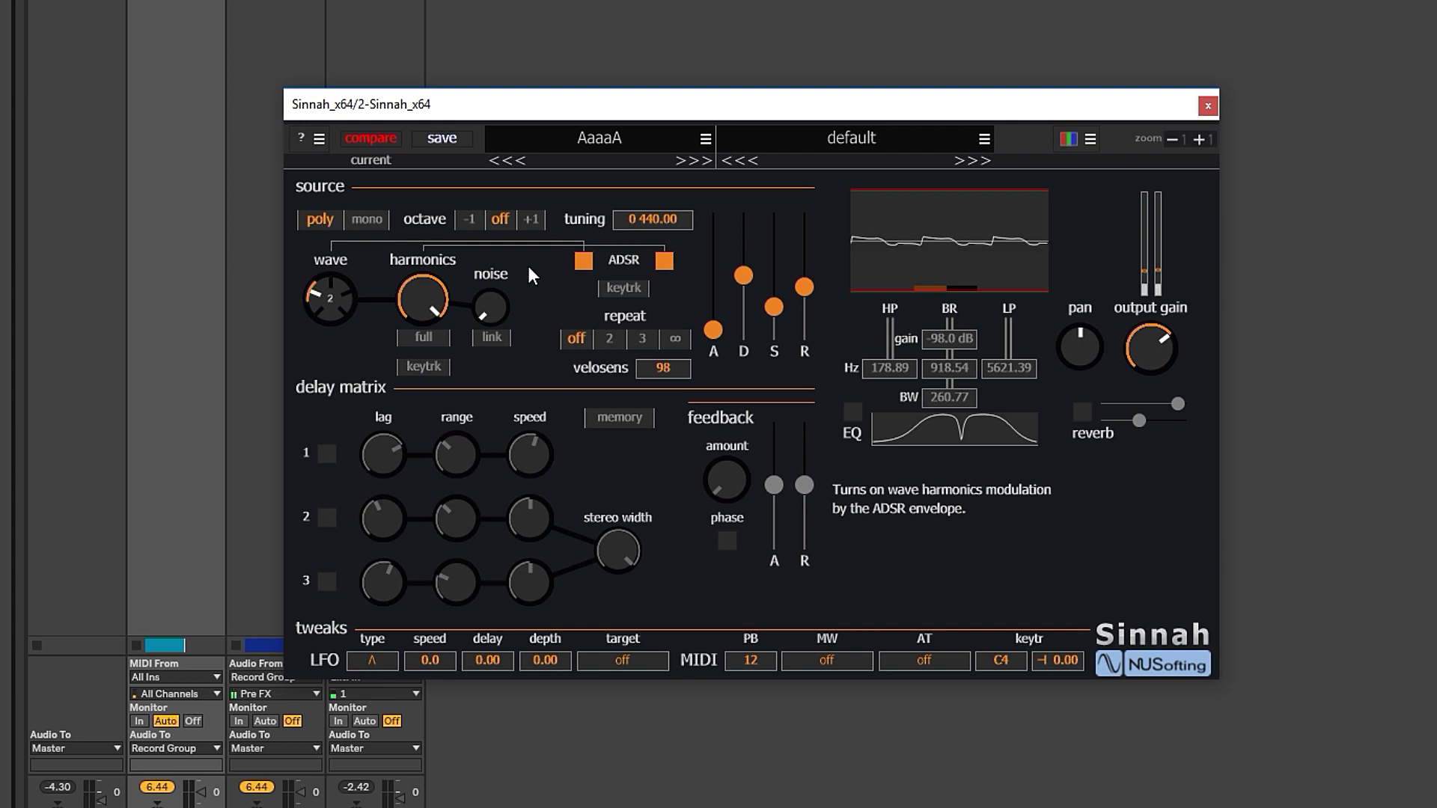
mouse_move(449, 303)
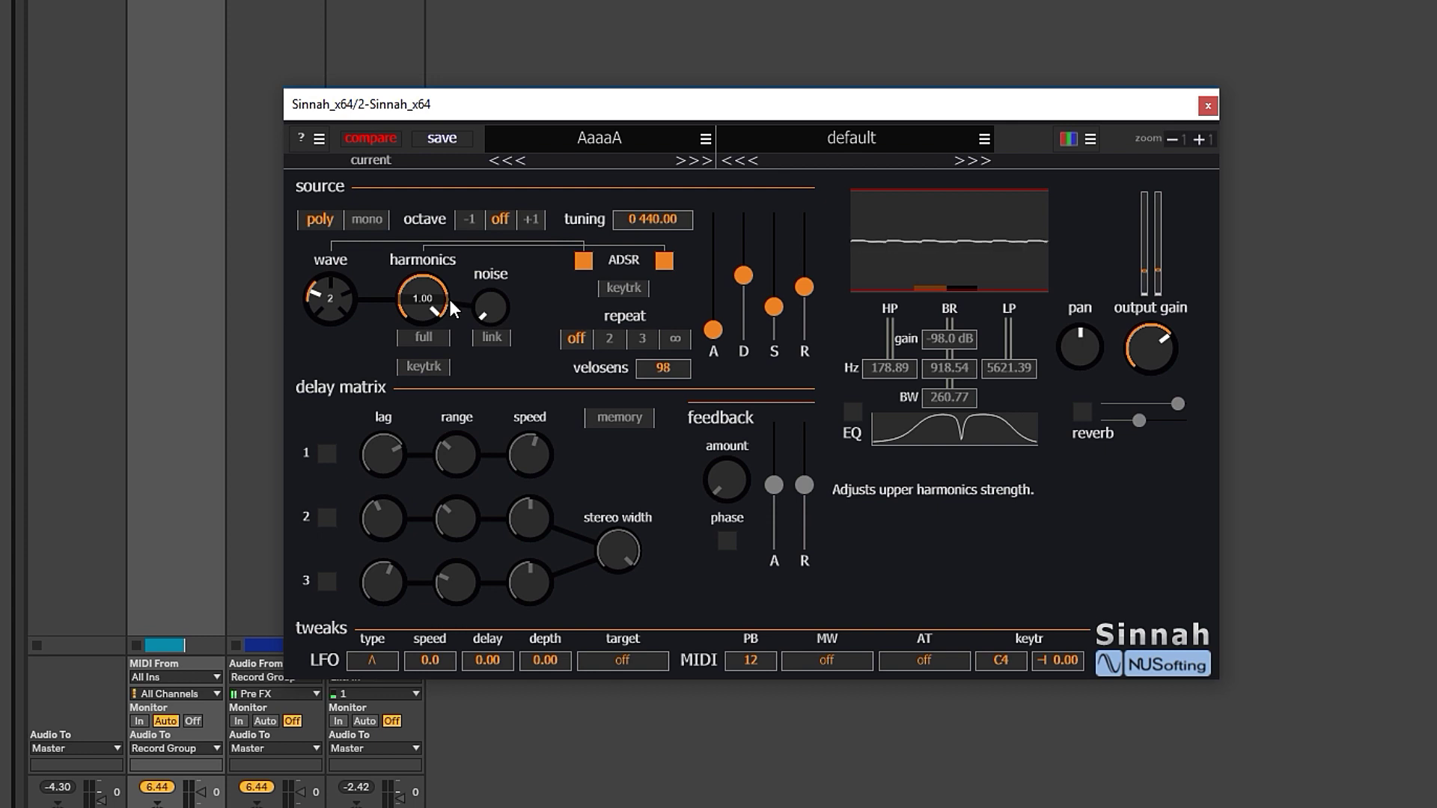
left_click_drag(775, 307, 778, 270)
left_click_drag(713, 327, 715, 282)
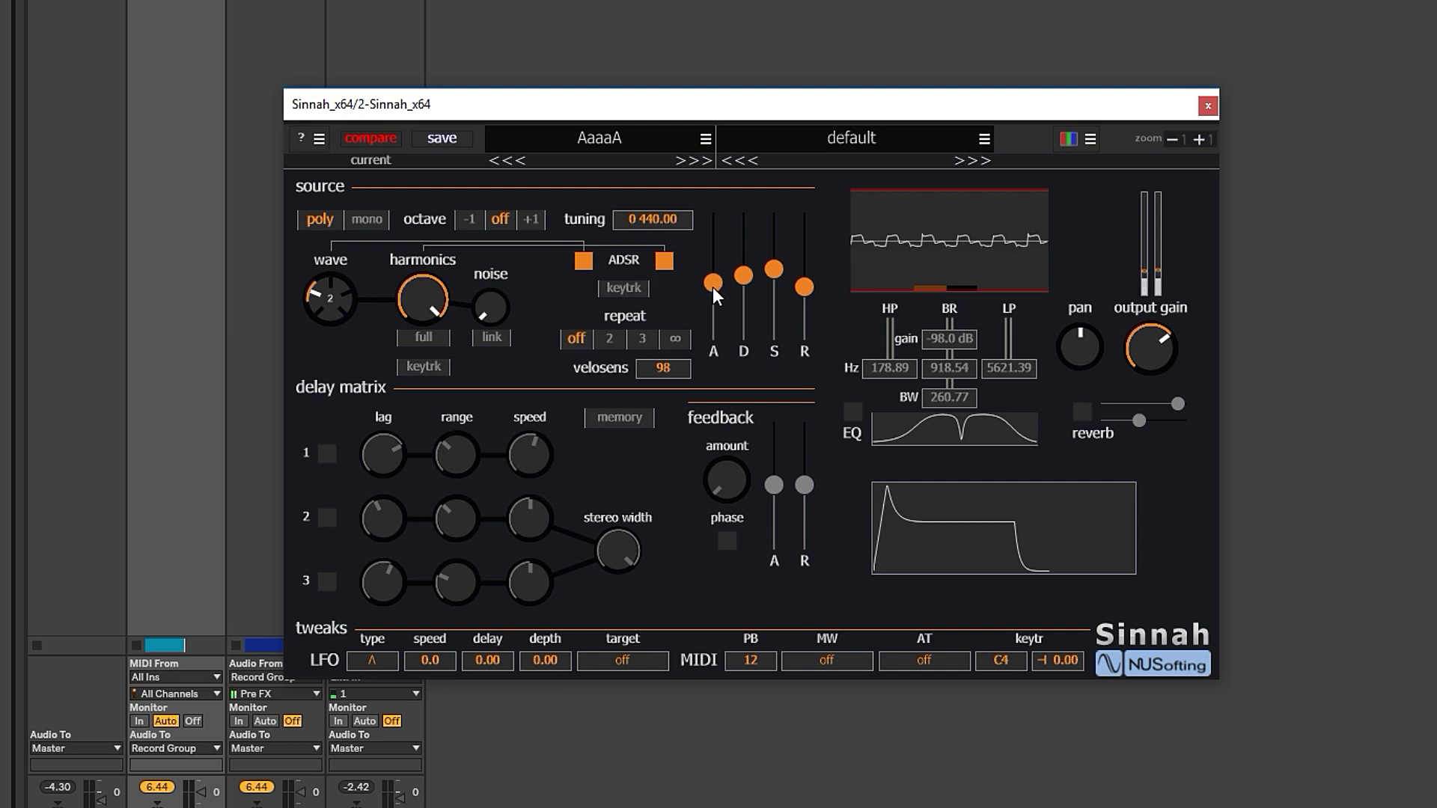
left_click(584, 261)
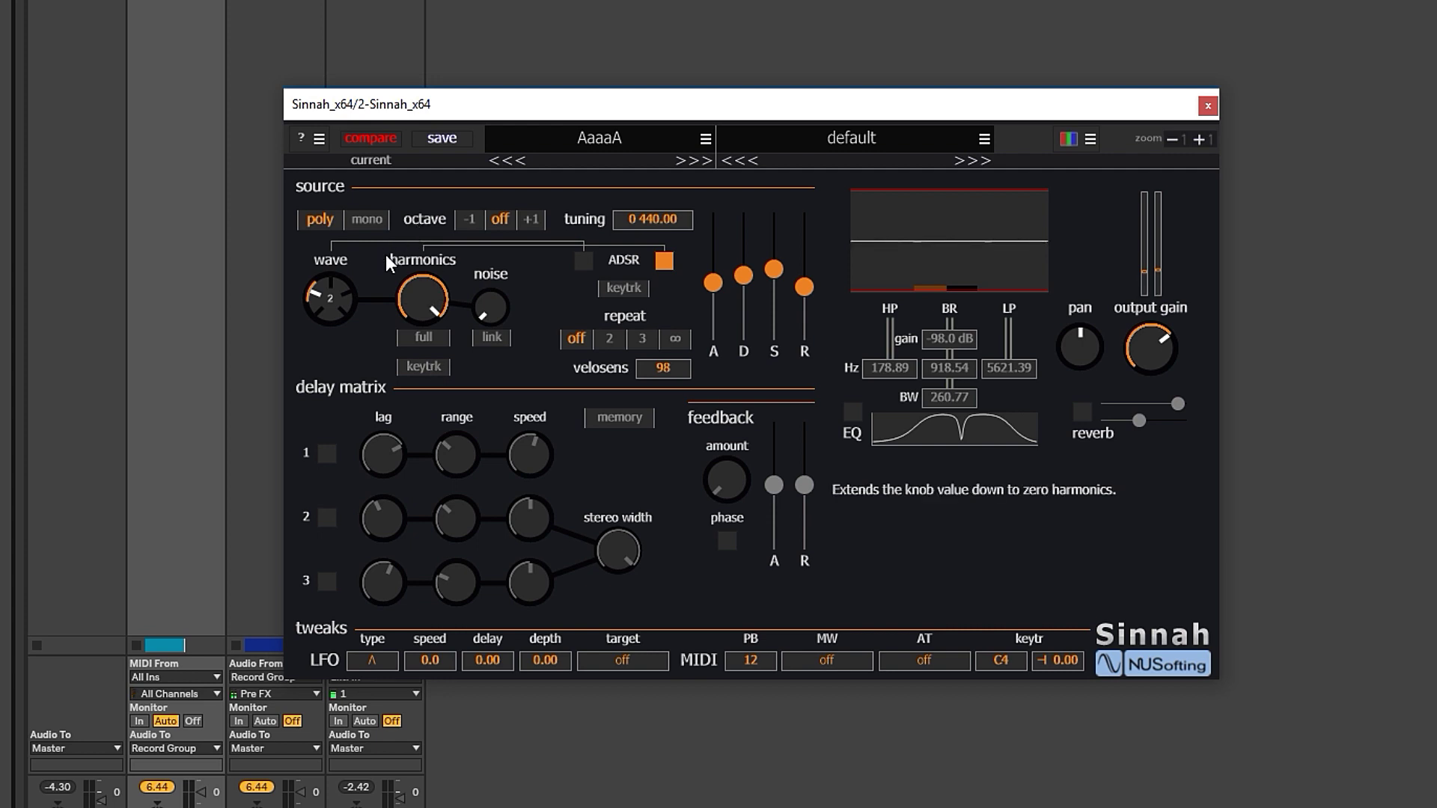
Step: Enable Sinnah's delay lines 1, 2 and 3
mouse_move(367, 454)
mouse_move(427, 487)
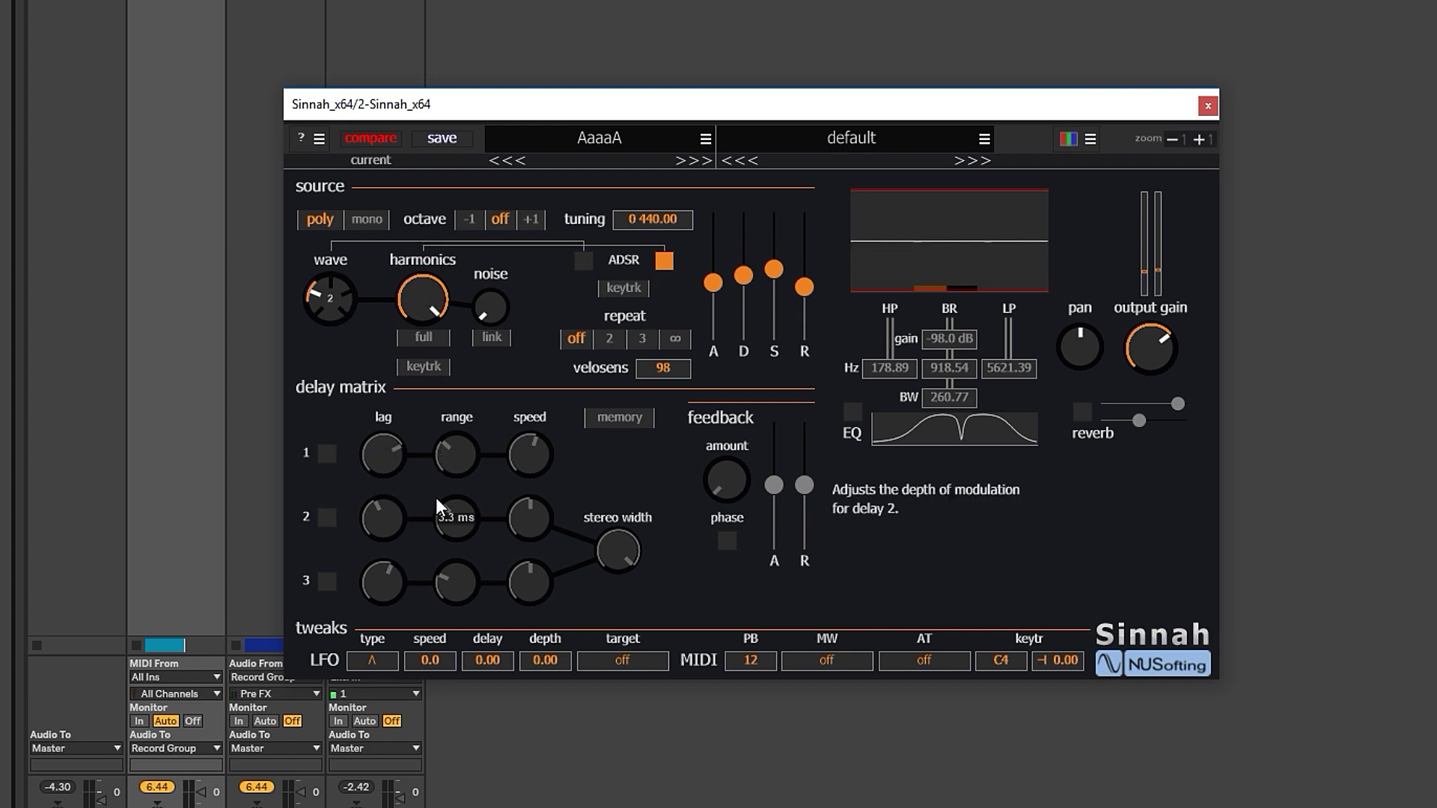
left_click(328, 453)
left_click(326, 517)
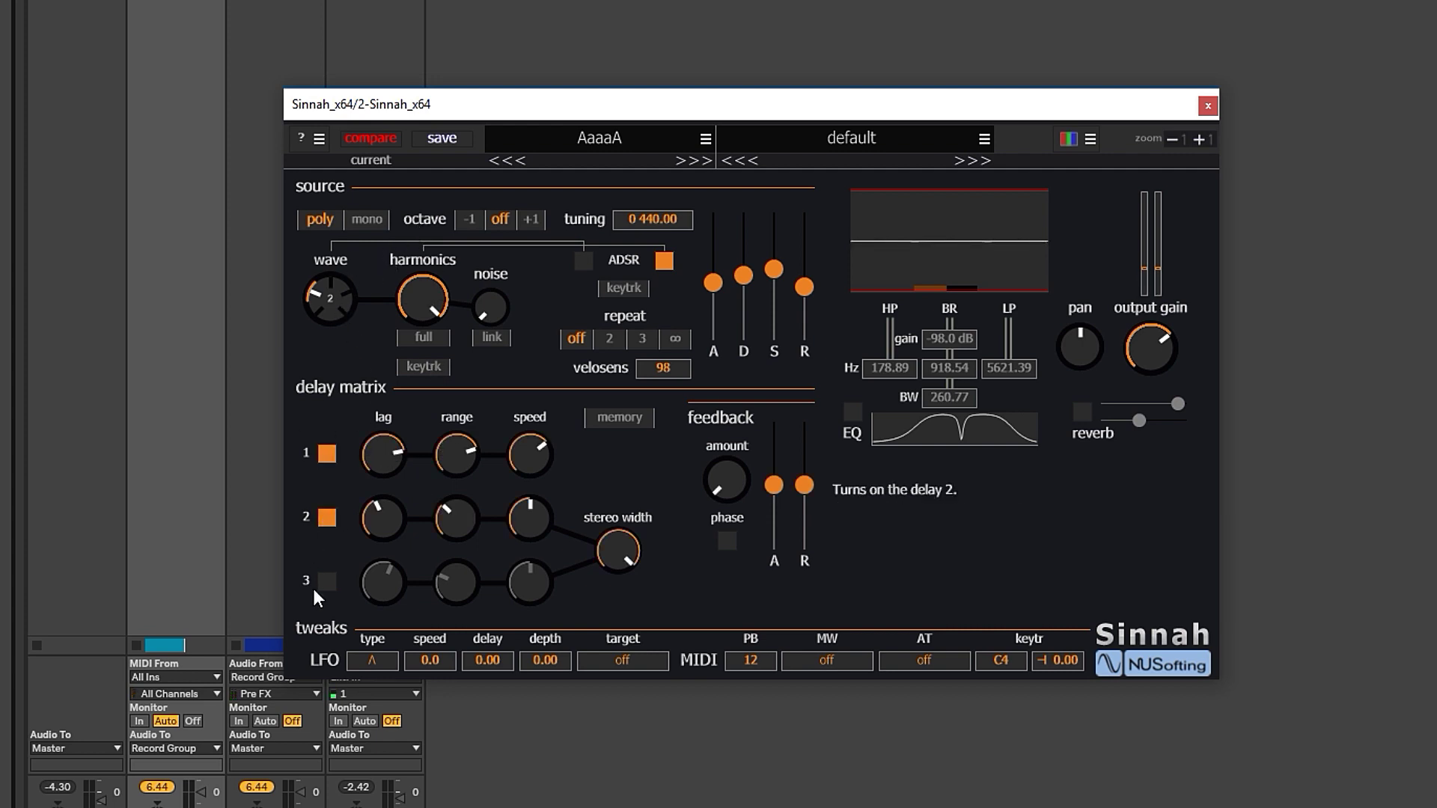
left_click(325, 582)
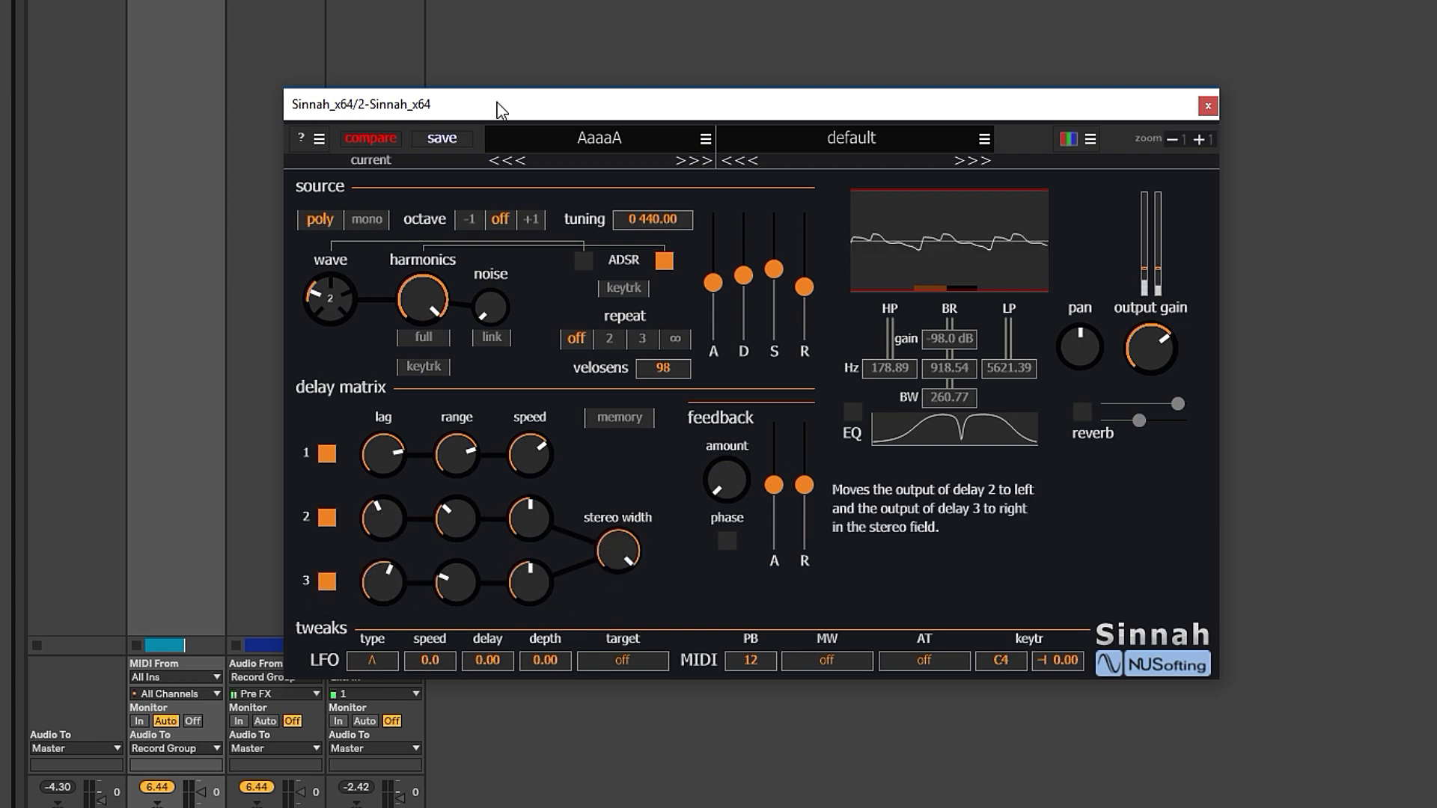
Step: Raise delay 2 and 3 modulation speed, depth and offset, and switch on reverb and EQ
left_click_drag(530, 506, 531, 437)
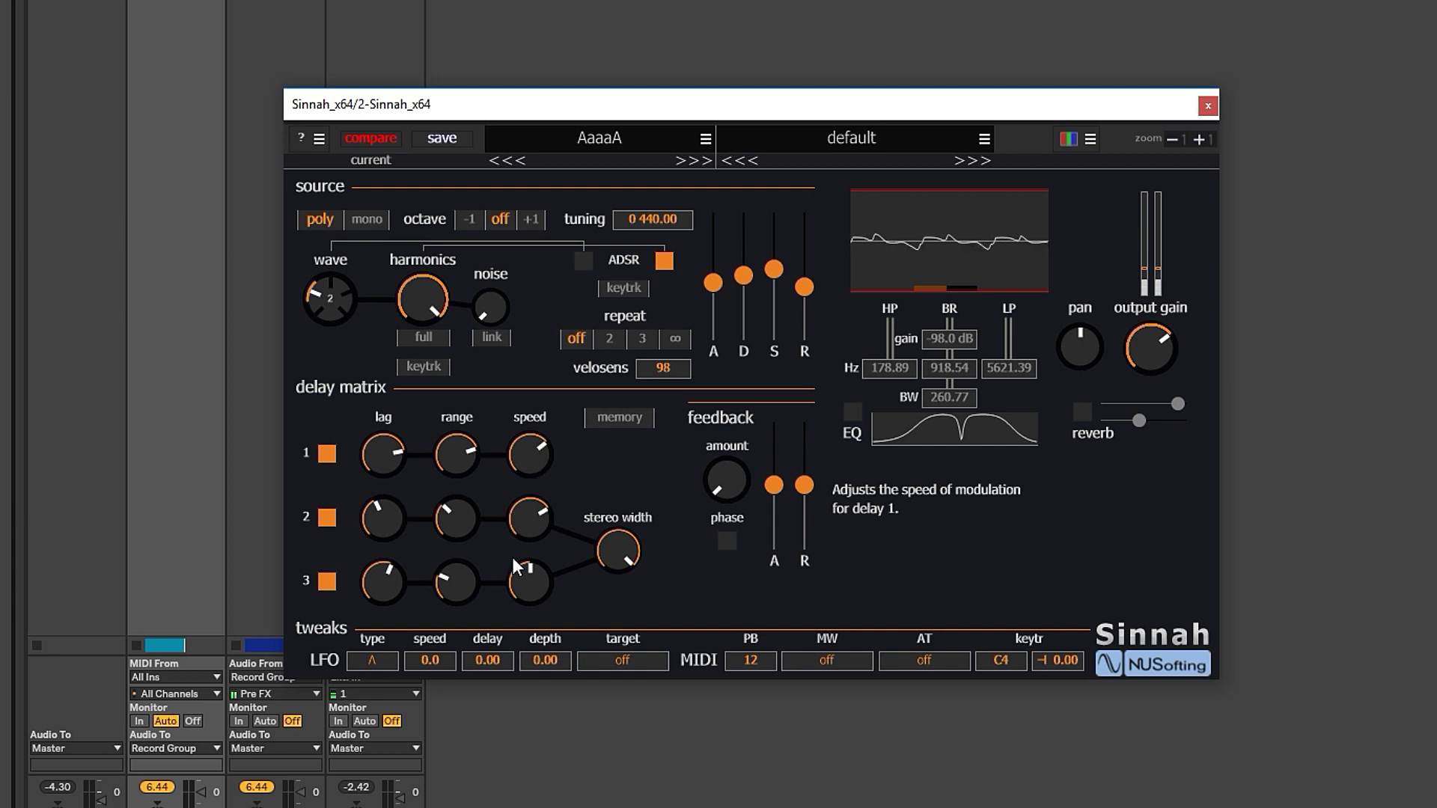
left_click_drag(513, 559, 467, 415)
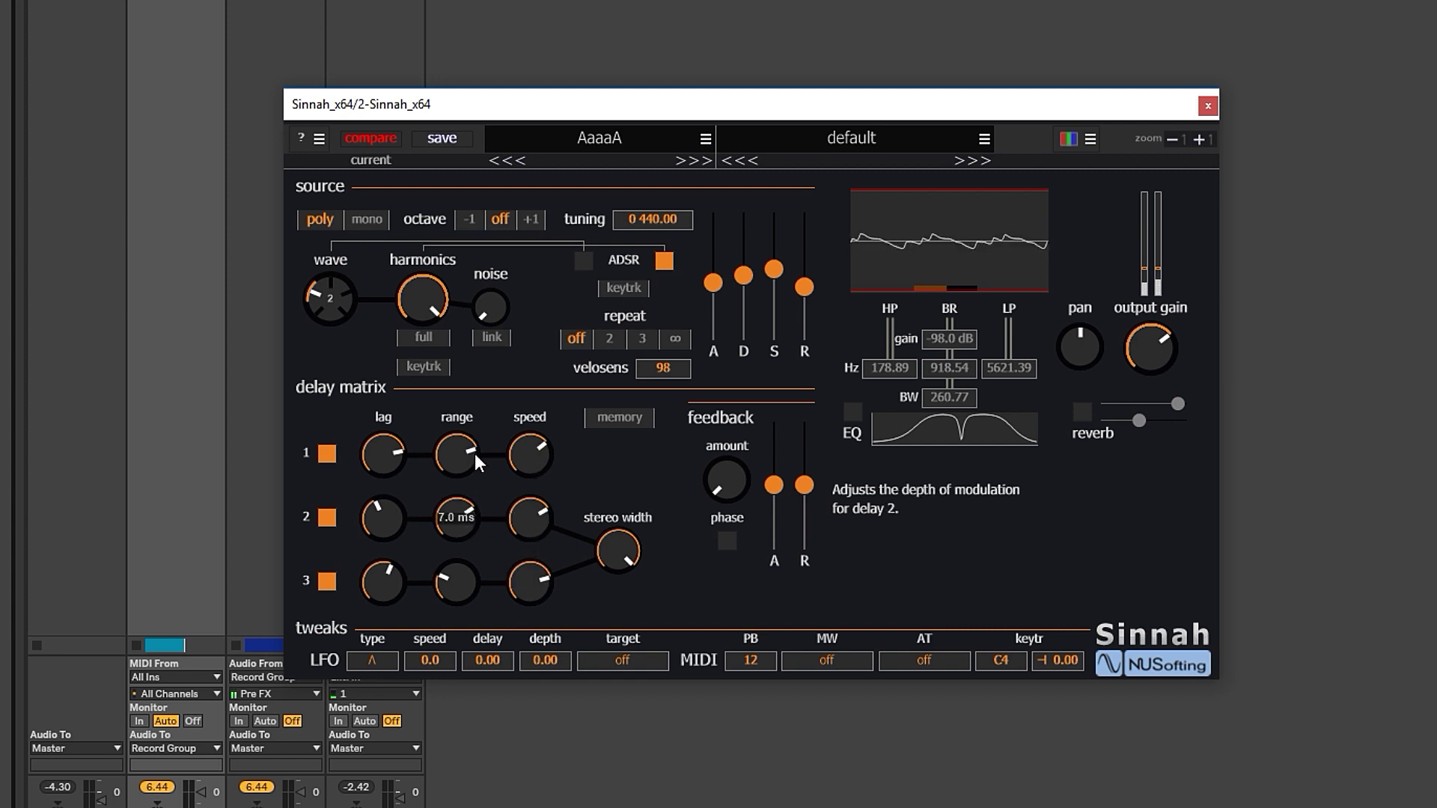
left_click_drag(456, 581, 394, 517)
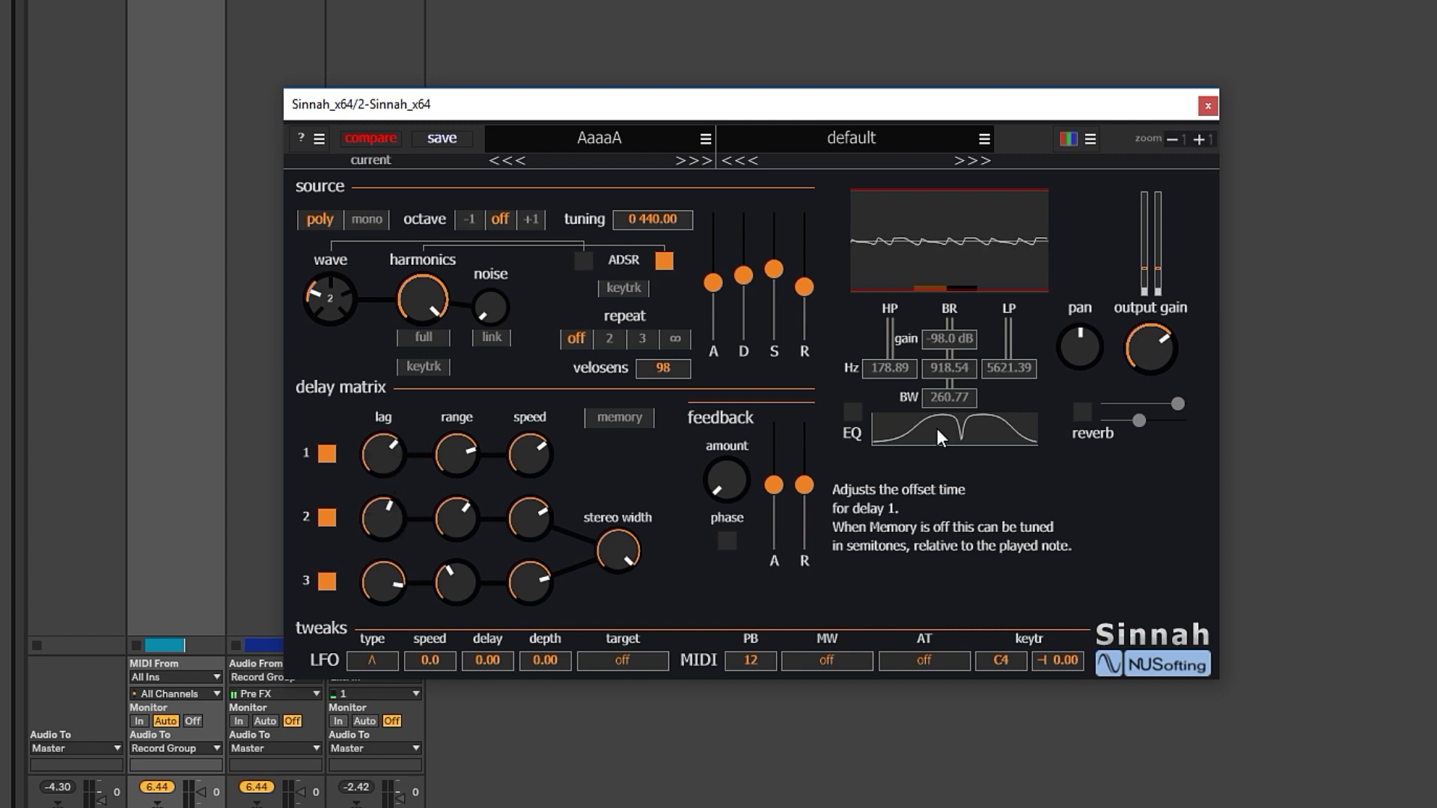
left_click(1082, 411)
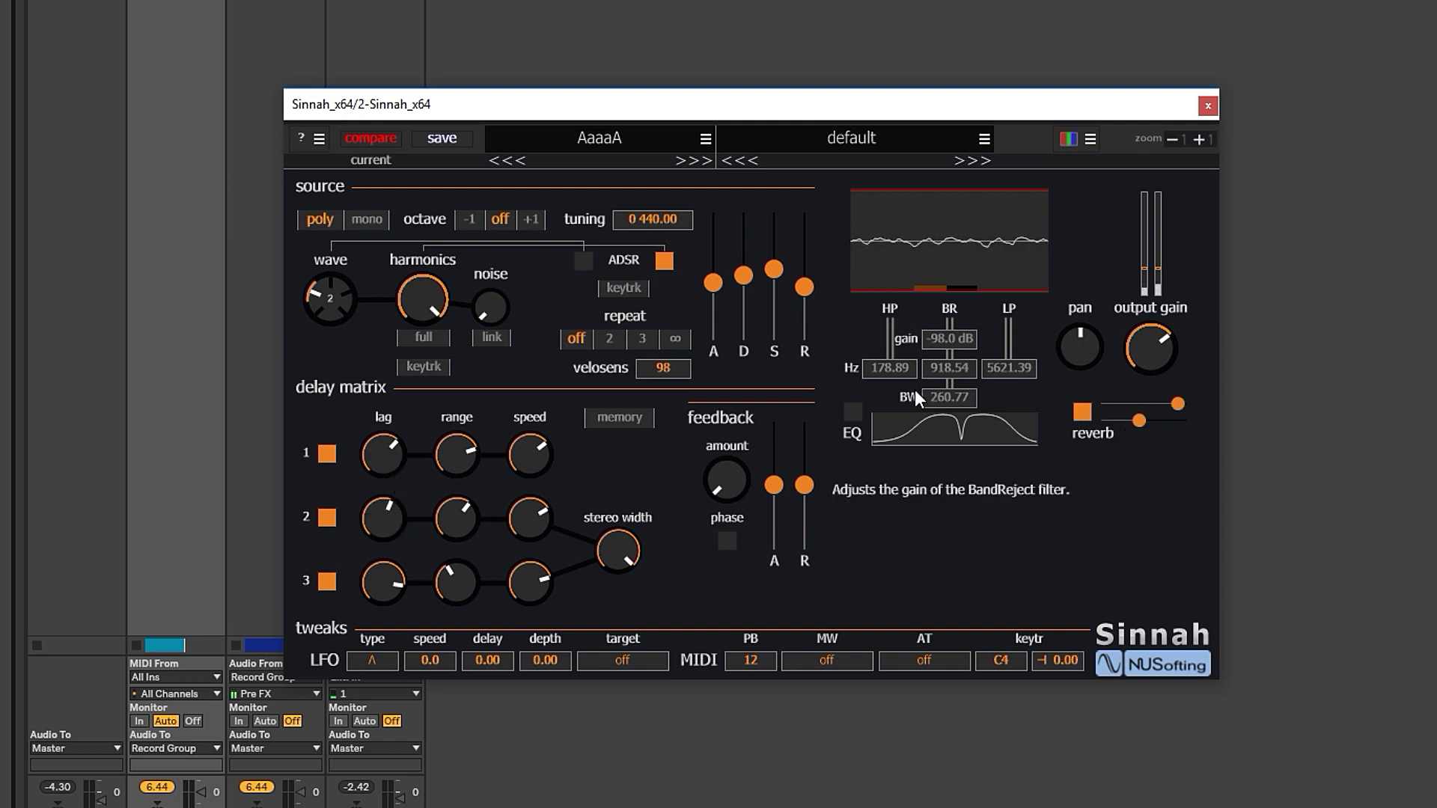
left_click(852, 412)
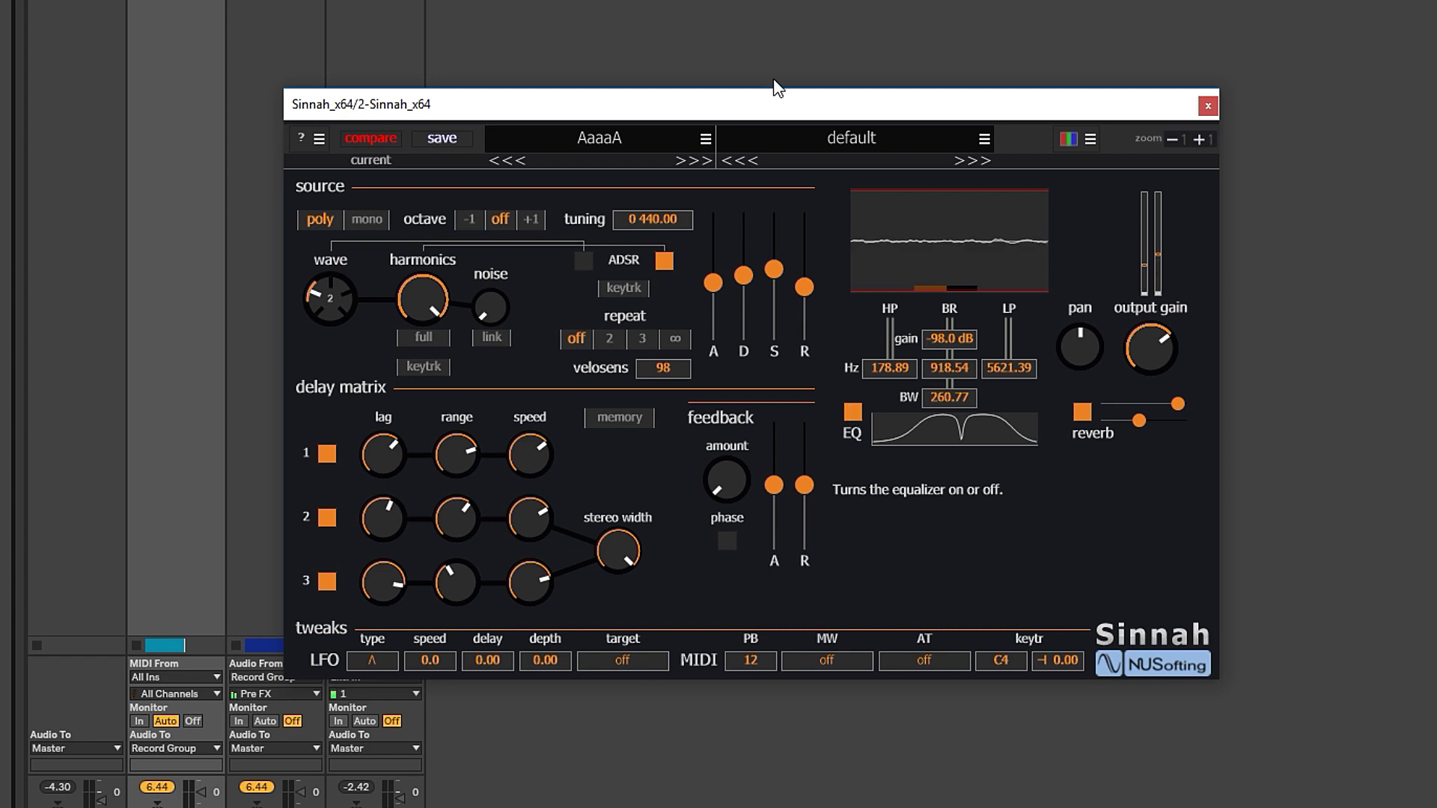
Step: Move the Sinnah window left and lower velocity sensitivity from 98 to 84
left_click_drag(796, 107, 843, 148)
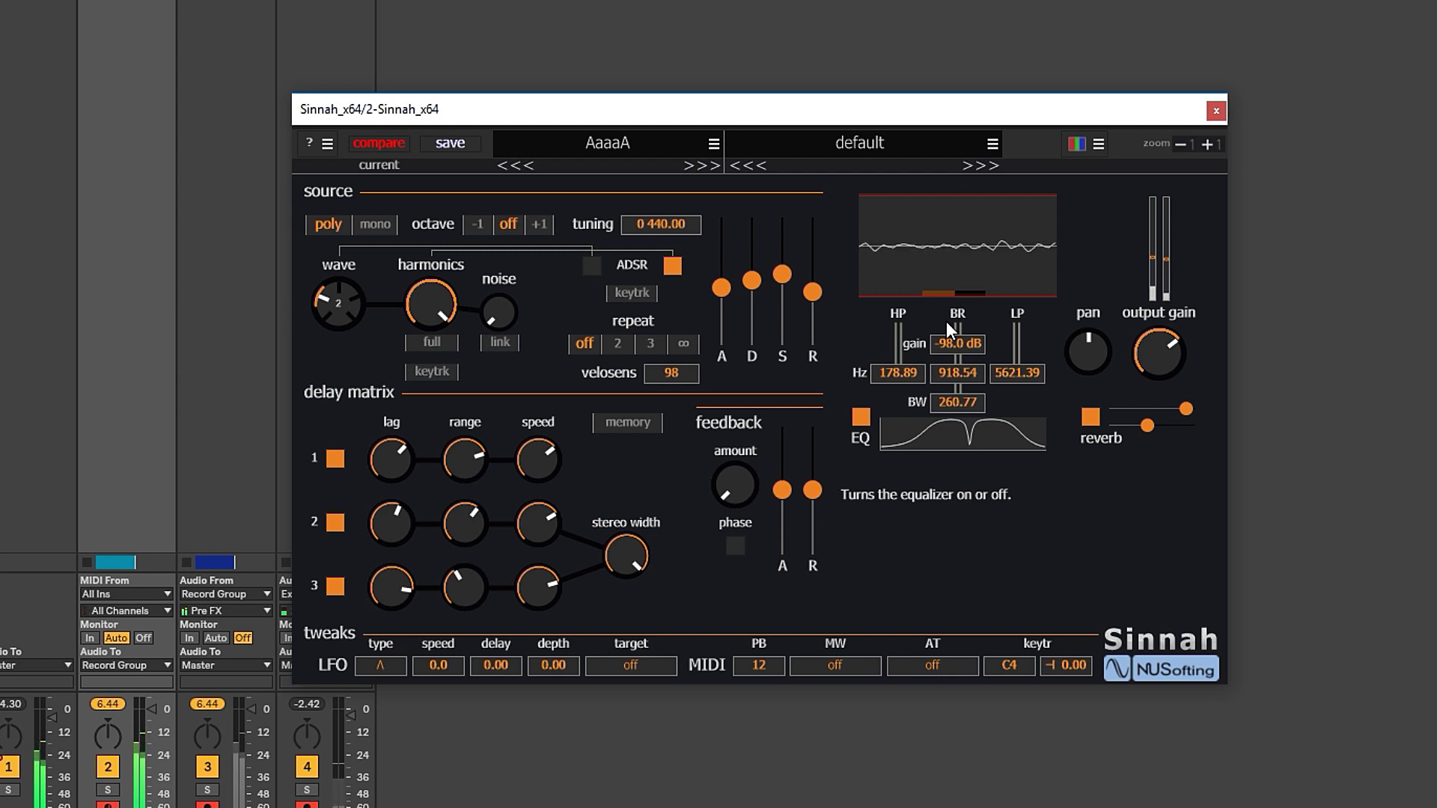
left_click_drag(672, 373, 686, 493)
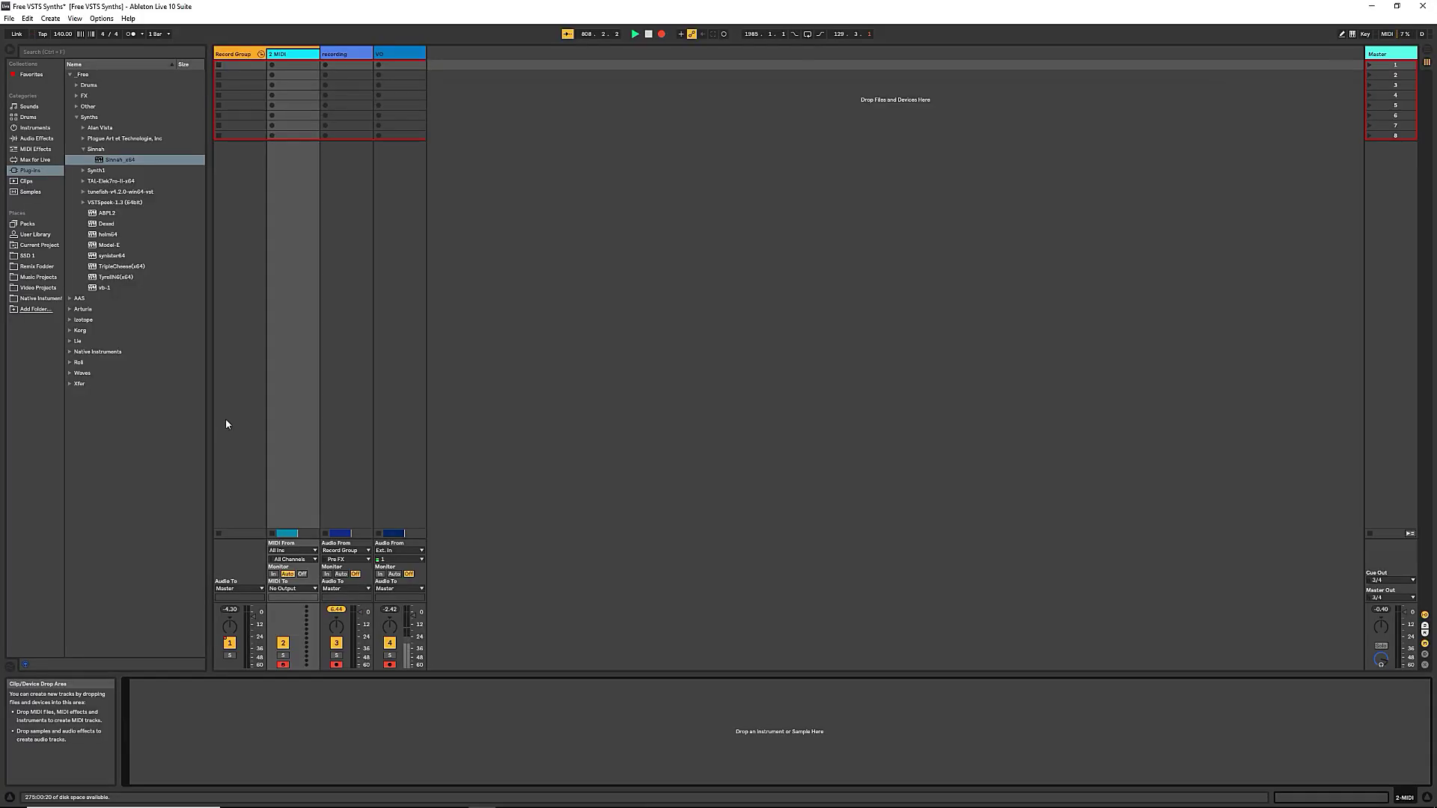
Step: Look up Synister in the synth list, reposition its window and audition a couple of notes
key("alt+Tab")
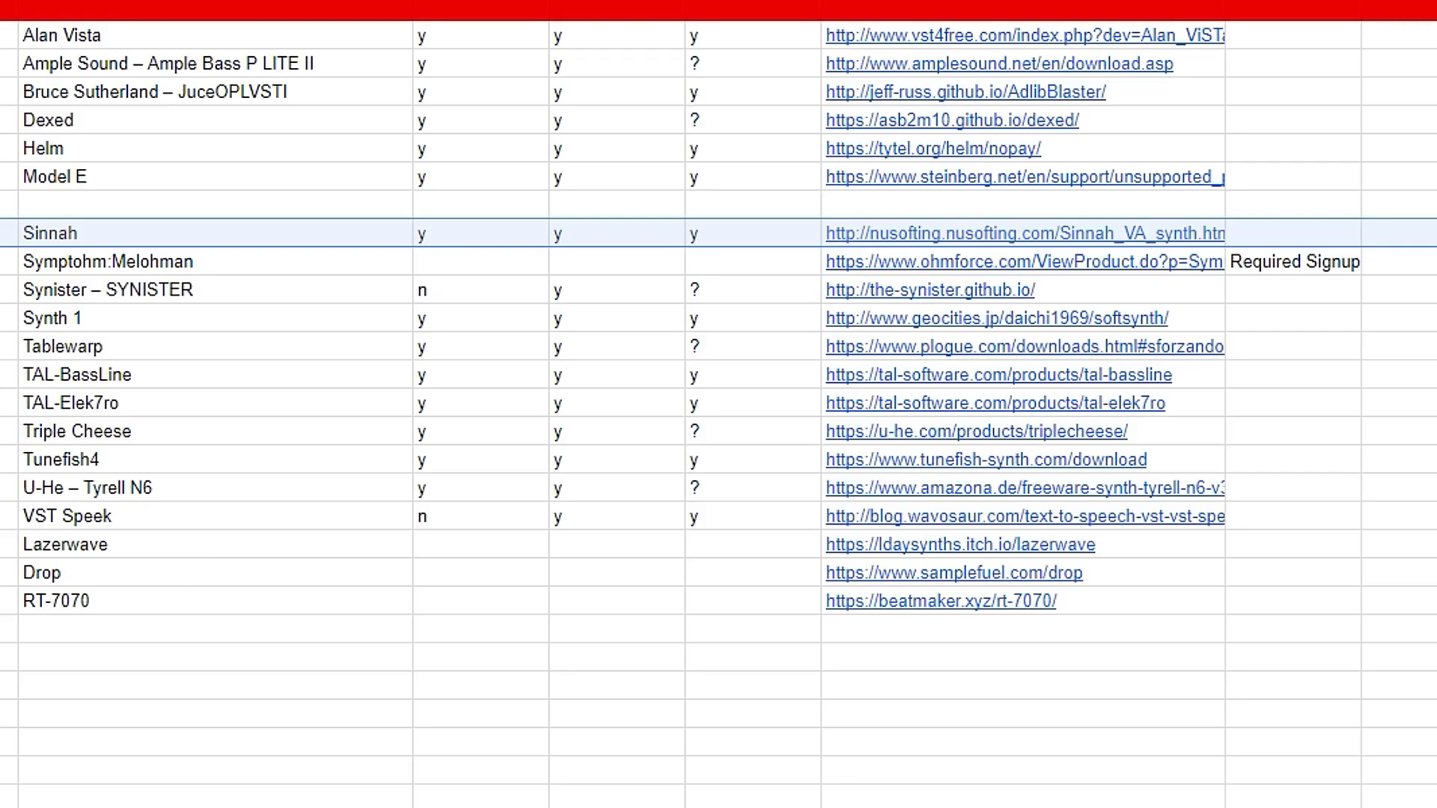
left_click(16, 292)
left_click(142, 295)
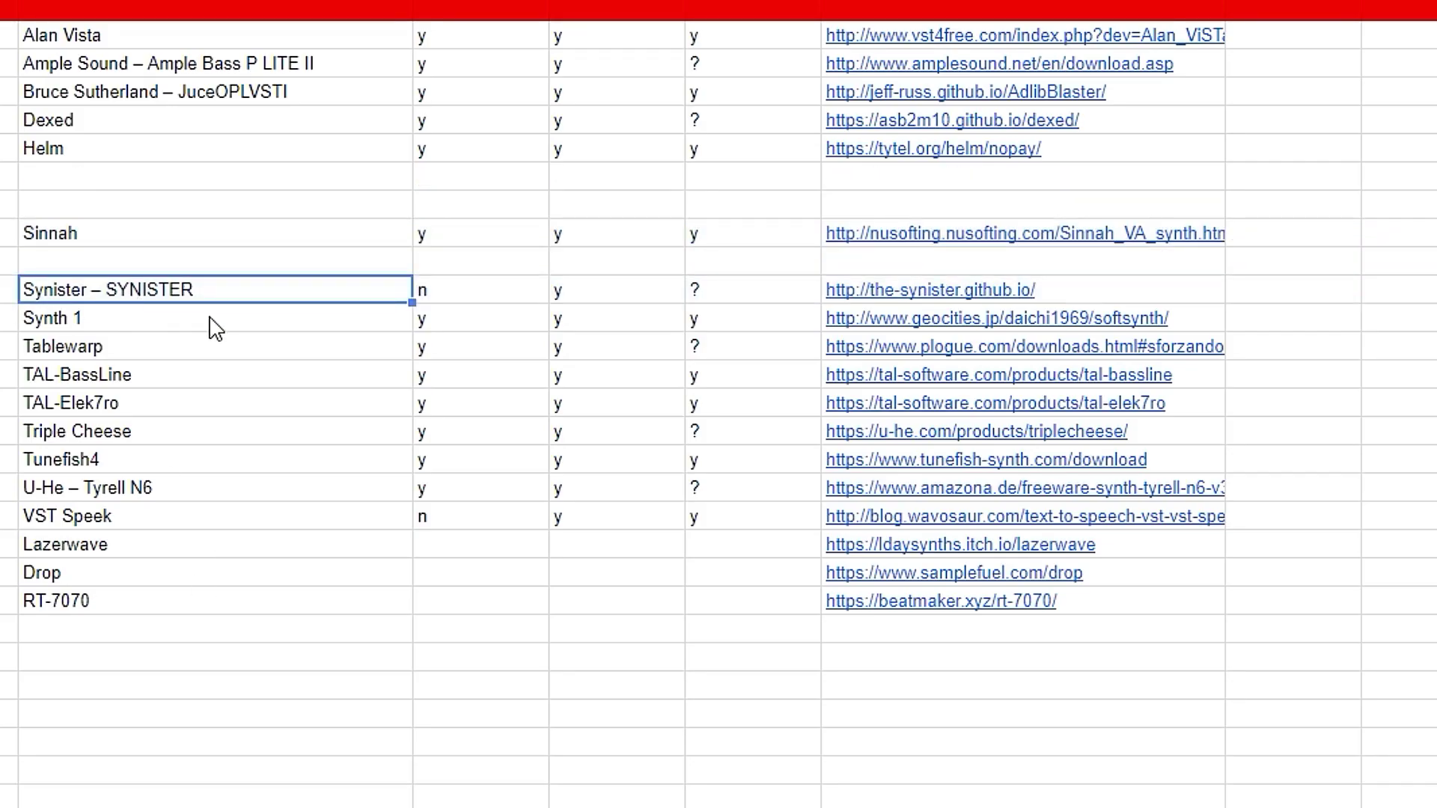
key("alt+Tab")
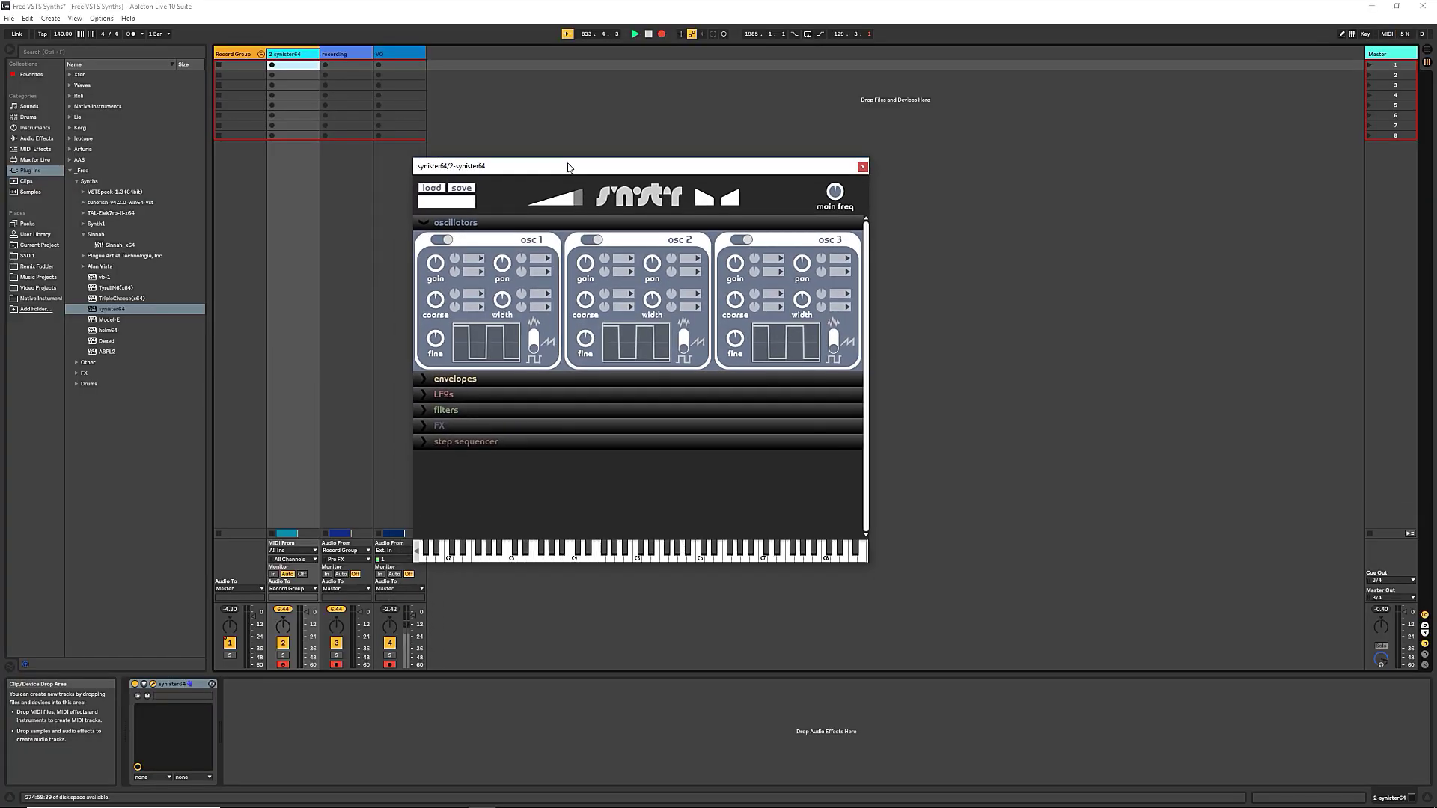
left_click_drag(586, 172, 595, 214)
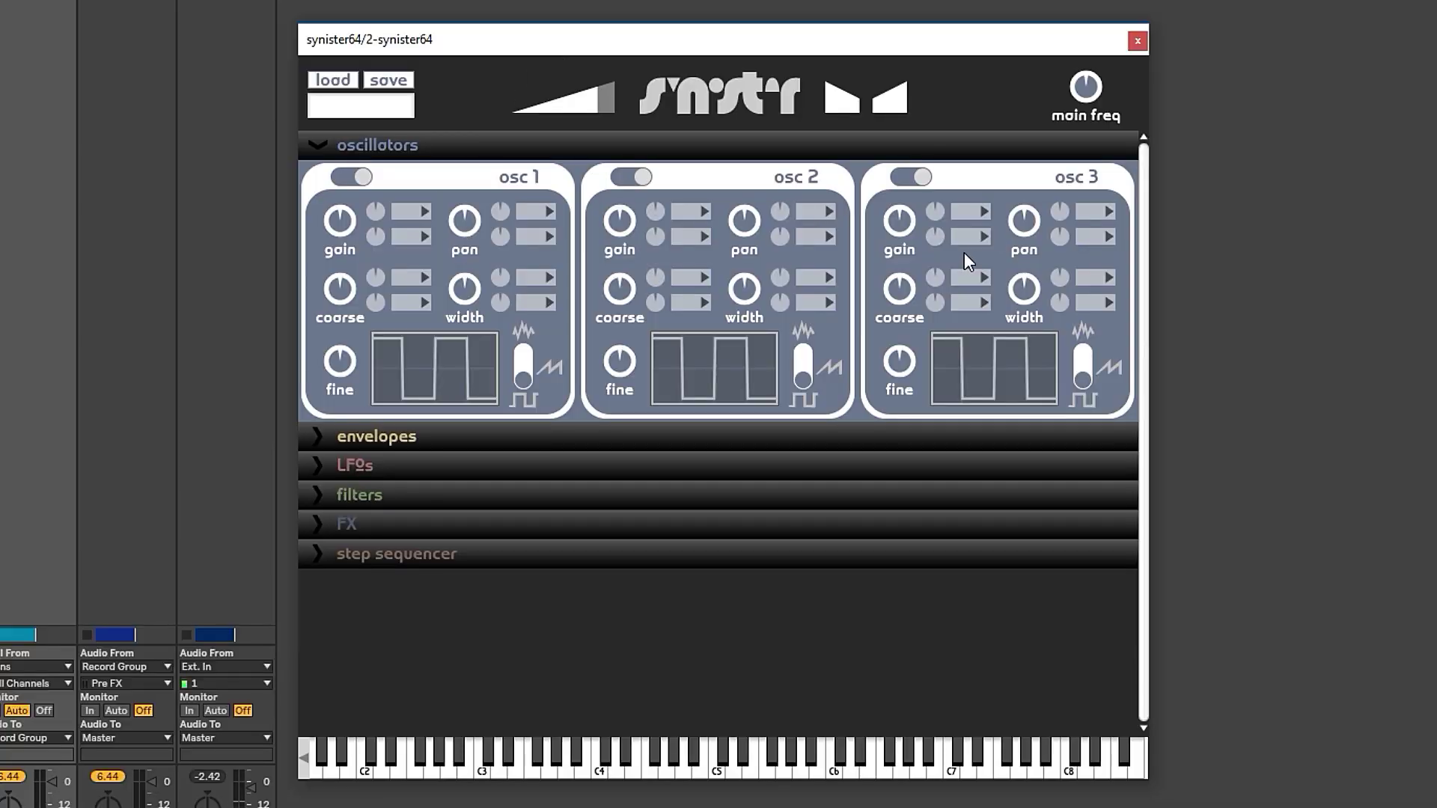
key("a")
key("s")
Step: Set all three oscillators to saw and switch off oscillators 2 and 3
left_click(522, 368)
left_click(806, 371)
left_click(1083, 367)
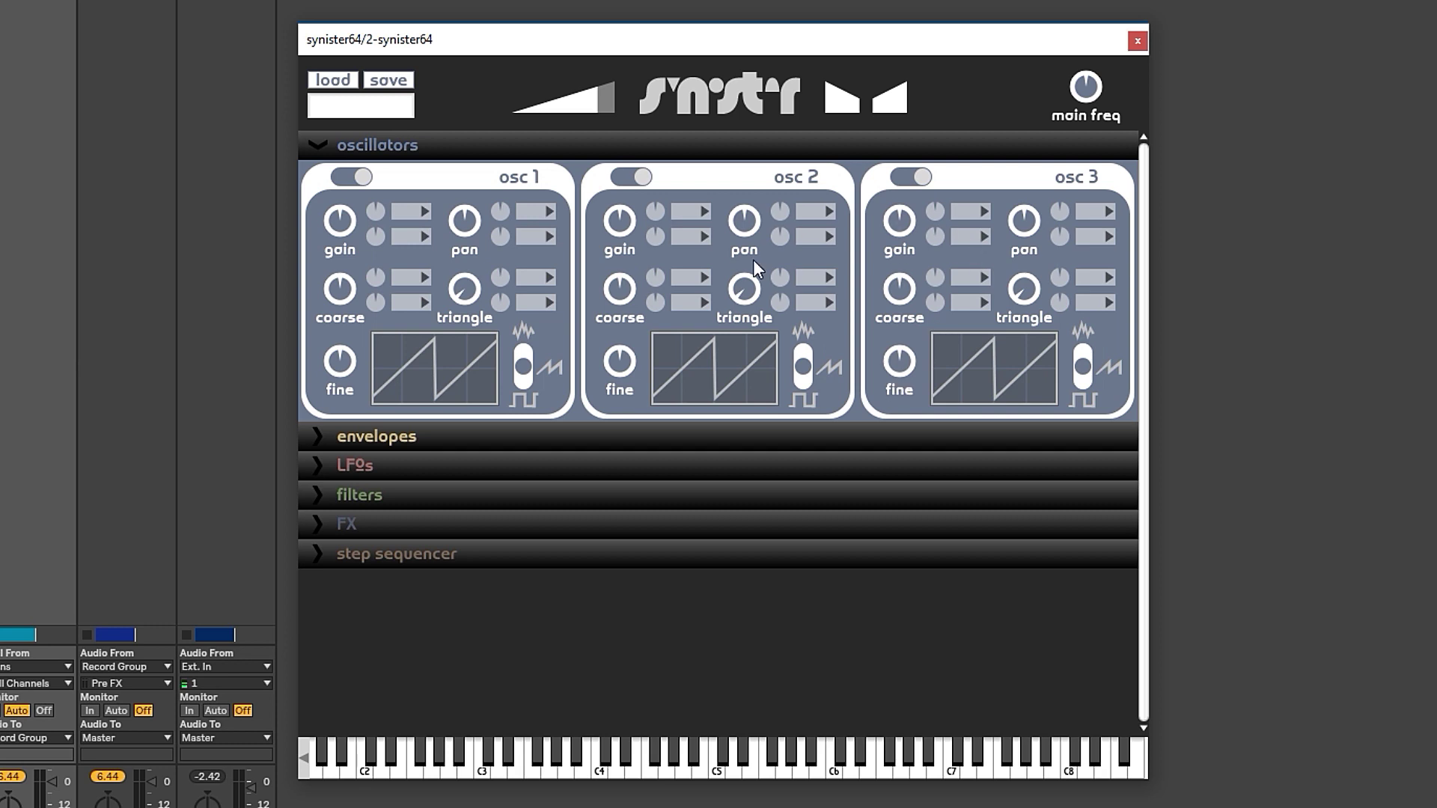
left_click(893, 176)
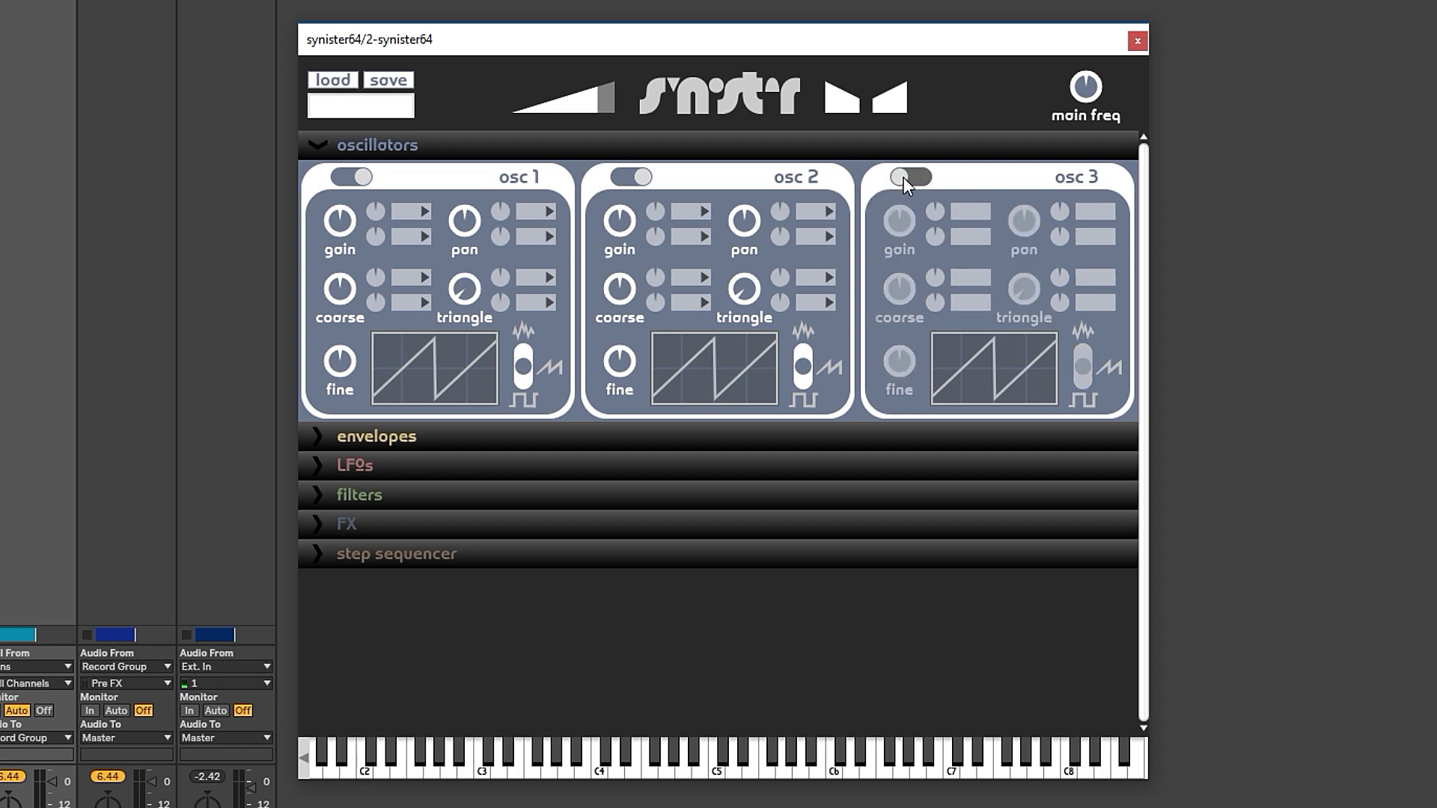
left_click(626, 177)
left_click(520, 380)
left_click(523, 369)
Step: Switch oscillator 1 to a square wave and sweep its pulse width, settling near 0.54
left_click_drag(464, 289, 471, 609)
left_click_drag(464, 288, 461, 138)
left_click_drag(460, 292, 485, 663)
left_click(524, 378)
mouse_move(466, 291)
left_click_drag(466, 291, 473, 530)
left_click_drag(477, 467, 482, 393)
mouse_move(457, 294)
left_mouse_down()
mouse_move(455, 193)
mouse_move(453, 295)
left_mouse_up()
Step: Tweak oscillator 1's gain and width, then reset its fine tuning, pulse width and pan
left_click_drag(344, 187, 347, 188)
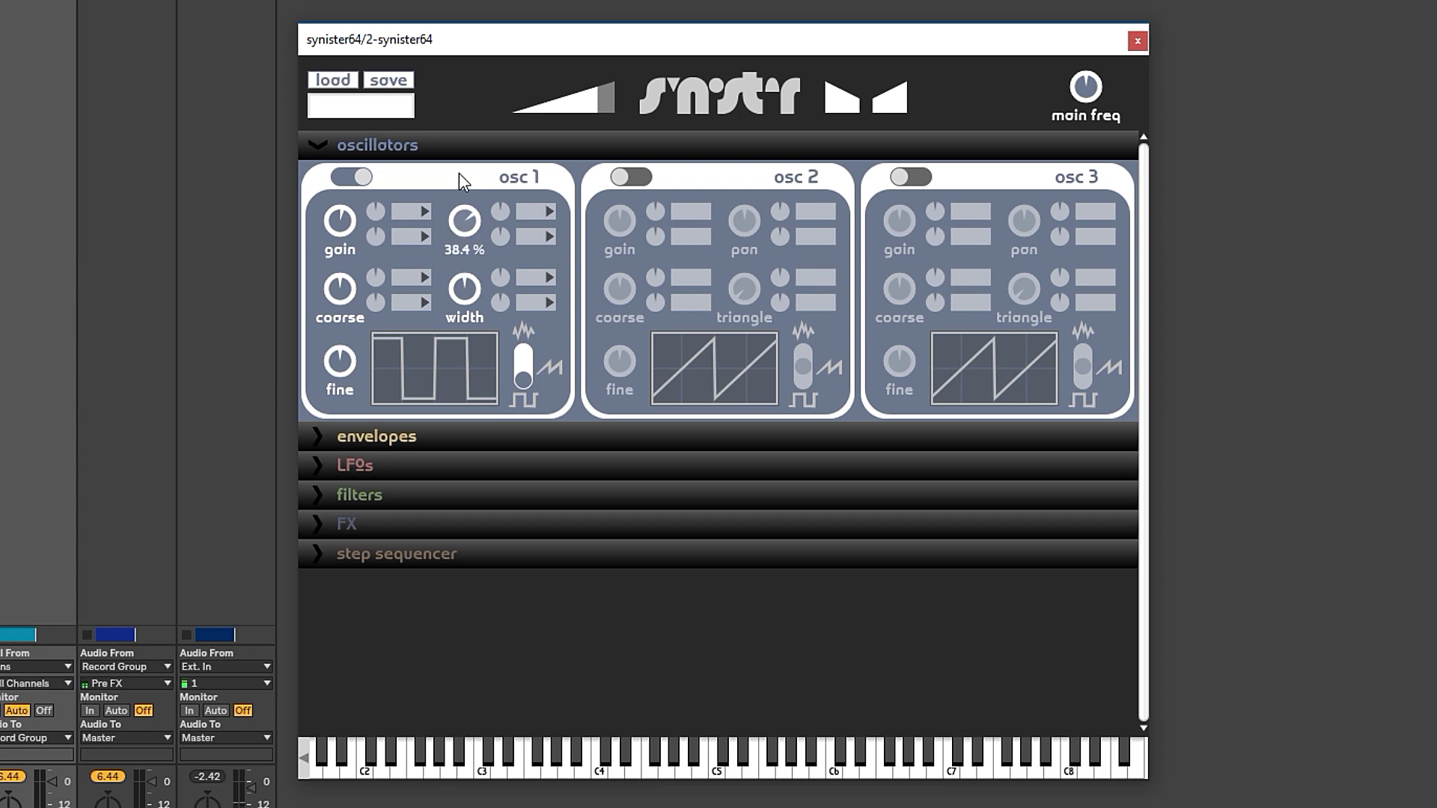
left_click_drag(460, 177, 459, 196)
left_click(327, 298)
left_click_drag(464, 291, 462, 210)
left_click_drag(343, 365, 350, 333)
right_click(348, 362)
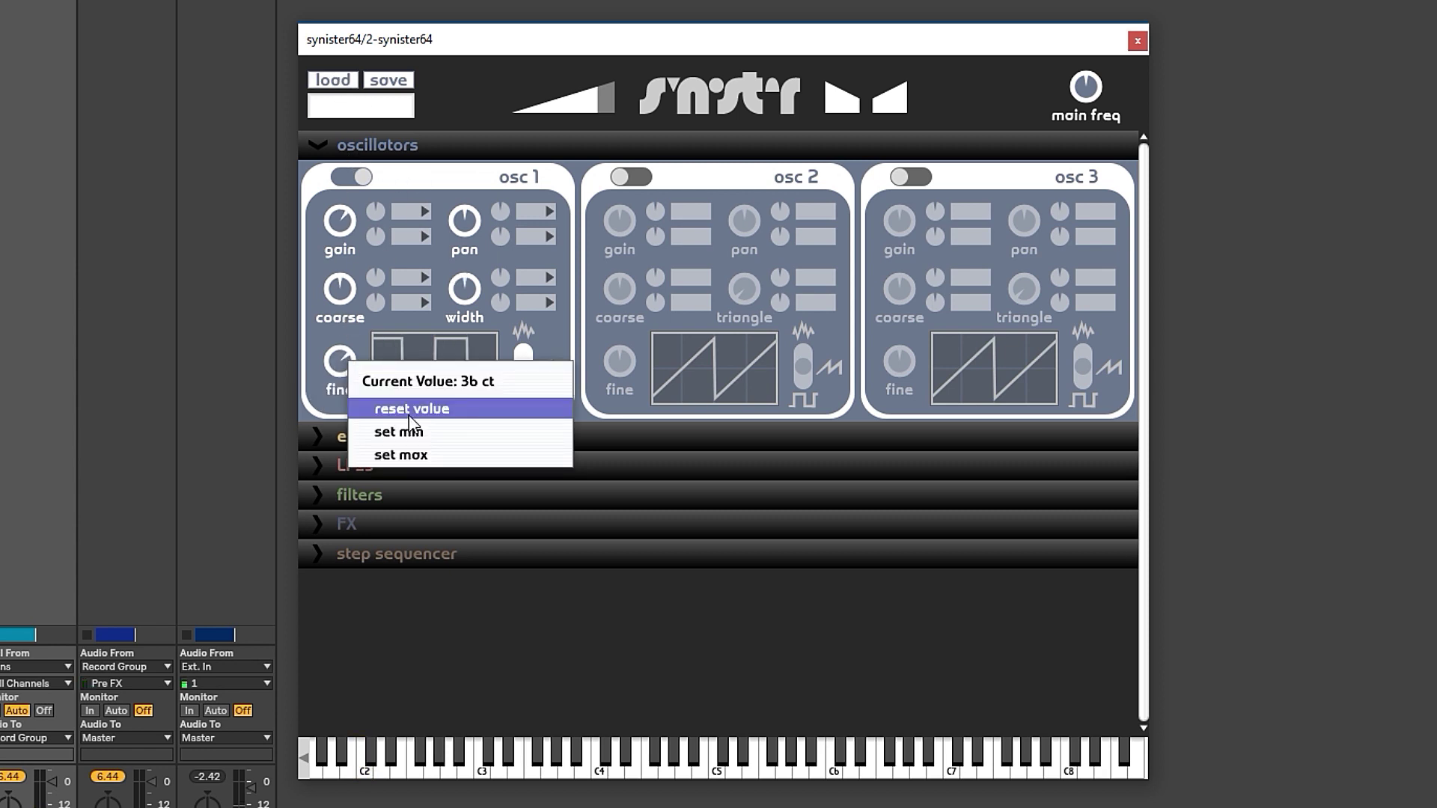
left_click(411, 409)
right_click(462, 292)
left_click(509, 333)
right_click(470, 234)
left_click(537, 302)
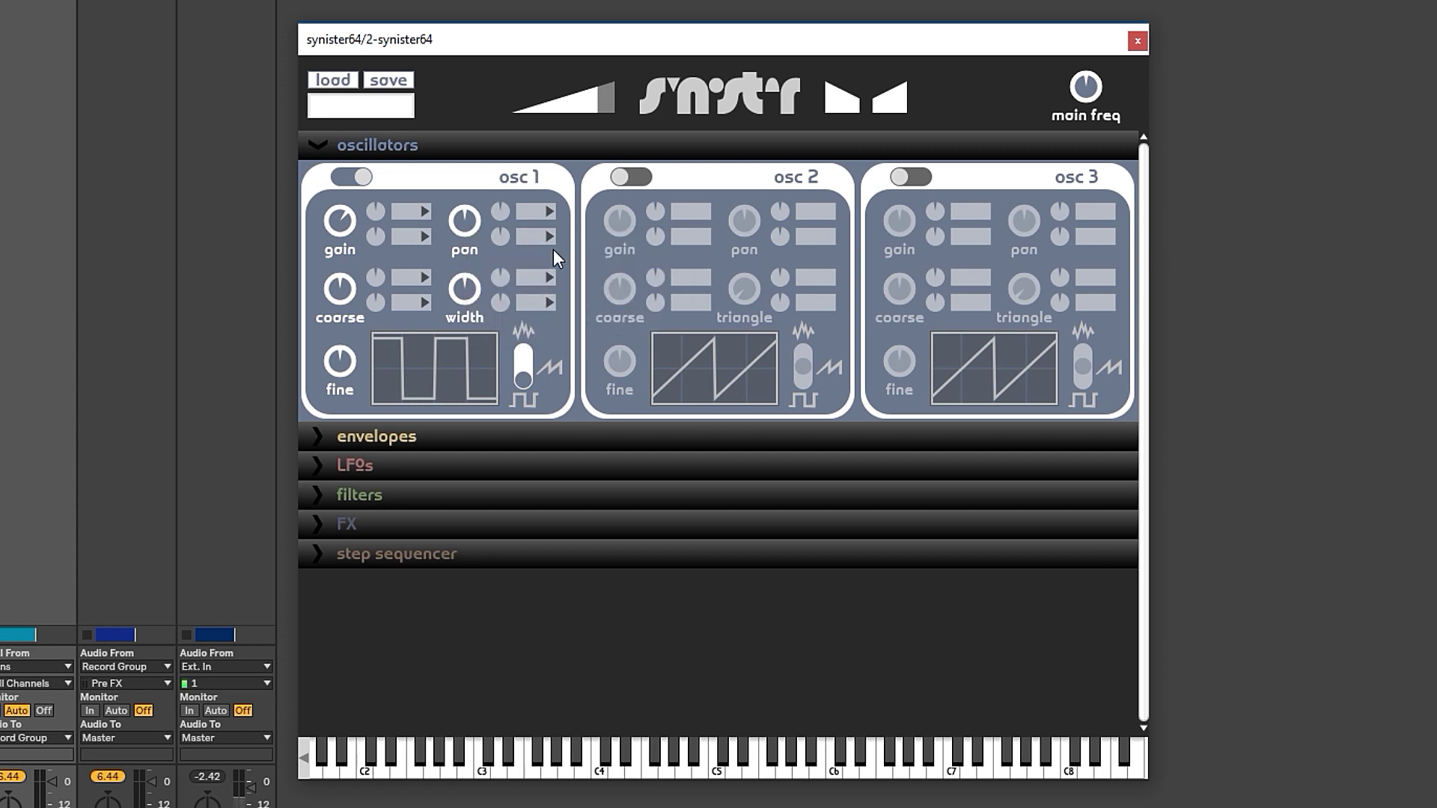
Step: Reshape the volume envelope with a shorter release and an instant attack
left_click(318, 435)
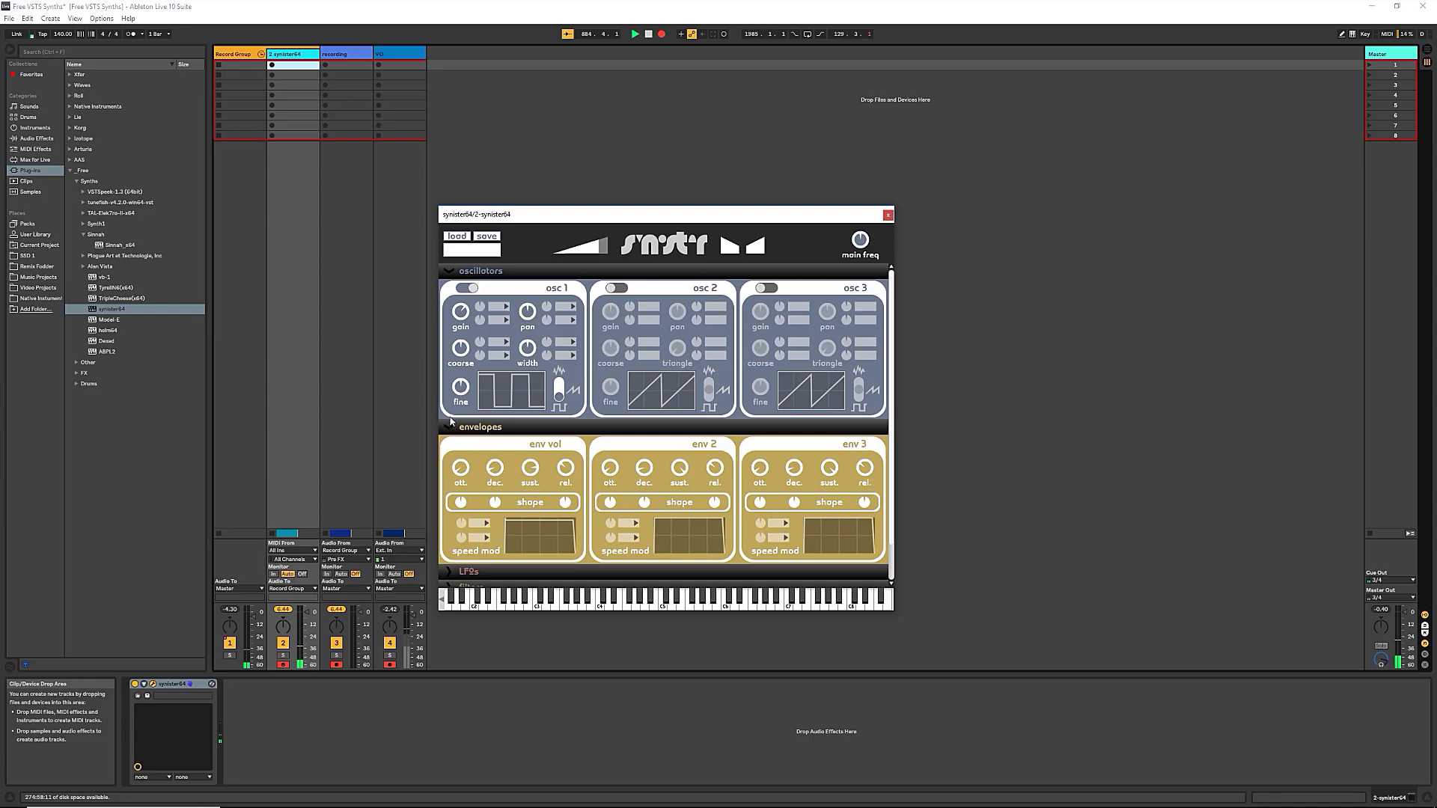
left_click_drag(554, 212, 515, 92)
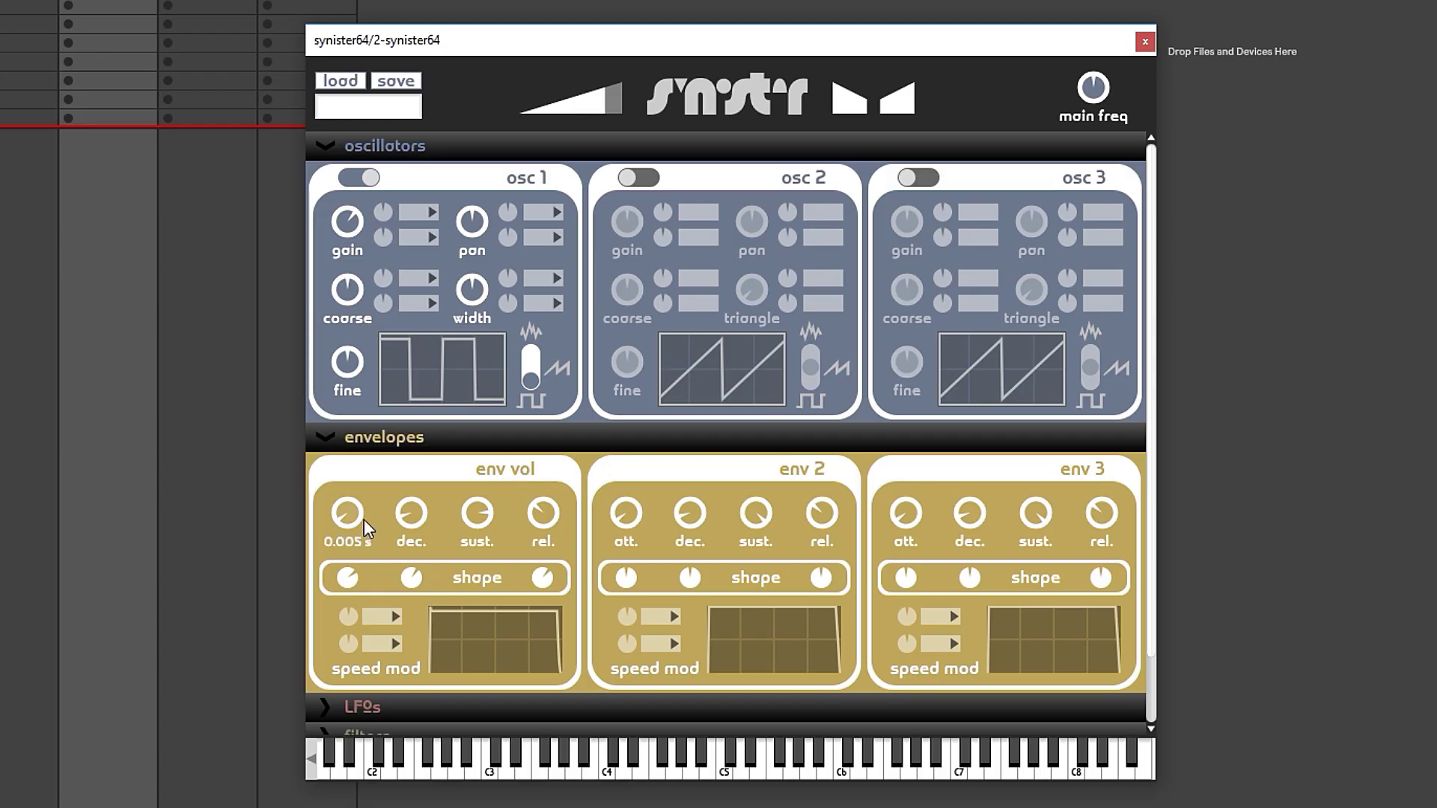
left_click_drag(364, 520, 370, 334)
mouse_move(544, 511)
left_click_drag(544, 512, 524, 467)
left_click_drag(348, 514, 349, 591)
Step: Turn on oscillators 2 and 3 as square waves, transposing oscillator 3 up four semitones
left_click(642, 178)
left_click(928, 177)
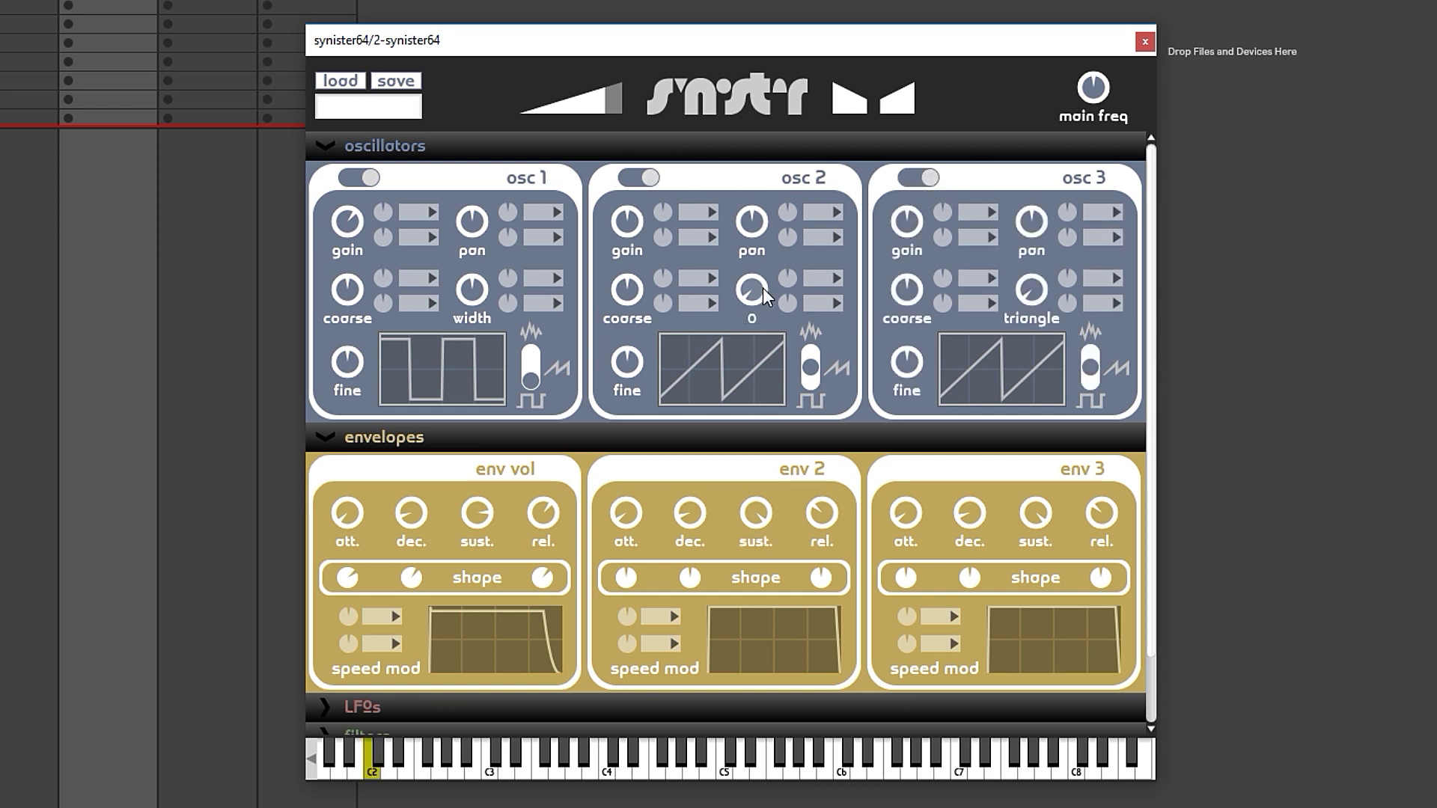
left_click(815, 387)
left_click(1090, 381)
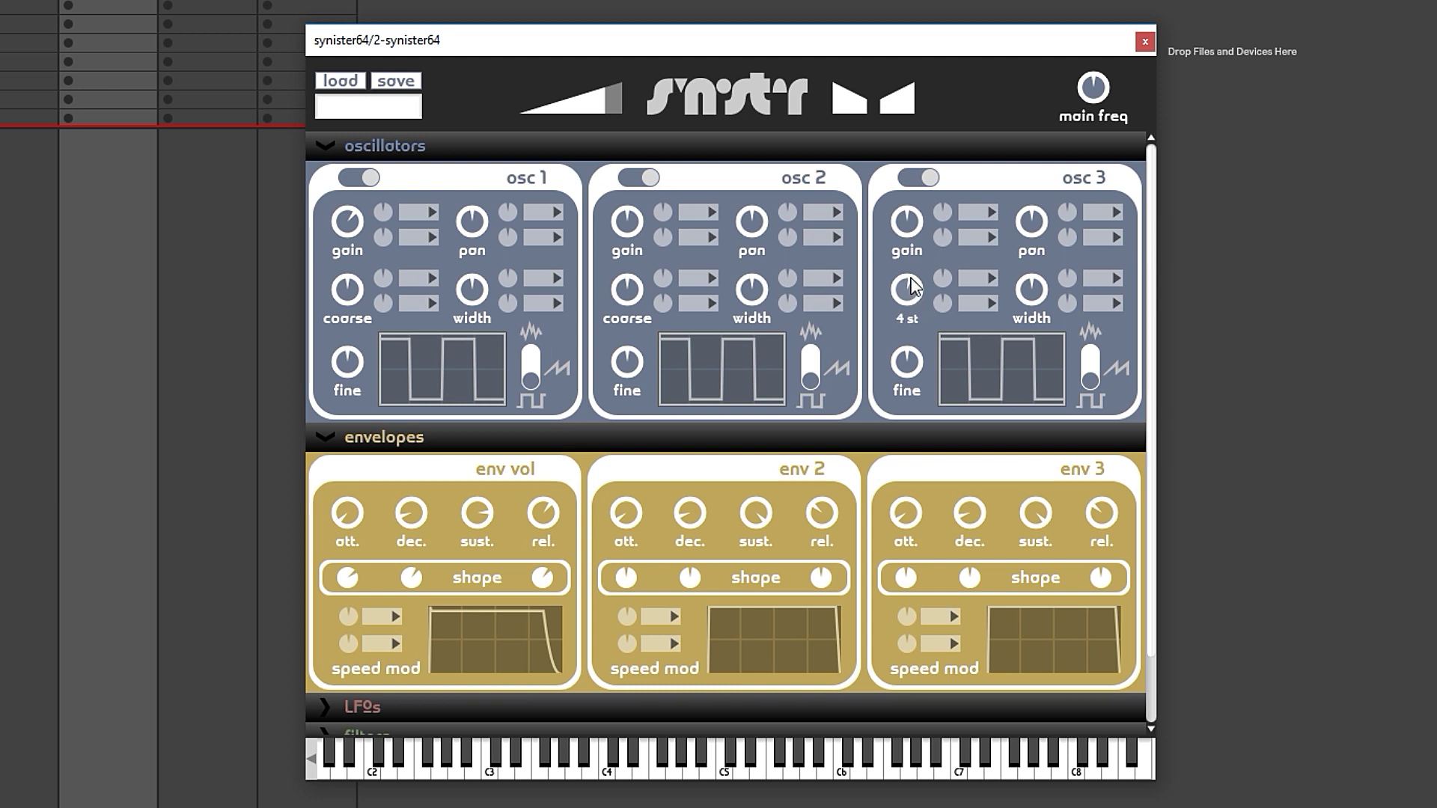
left_click_drag(911, 277, 909, 267)
Step: Modulate oscillator 2's gain with Envelope2, slow envelope 2's attack and lengthen envelope 3's release to 5 s
left_click(821, 212)
left_click(799, 190)
left_click(685, 213)
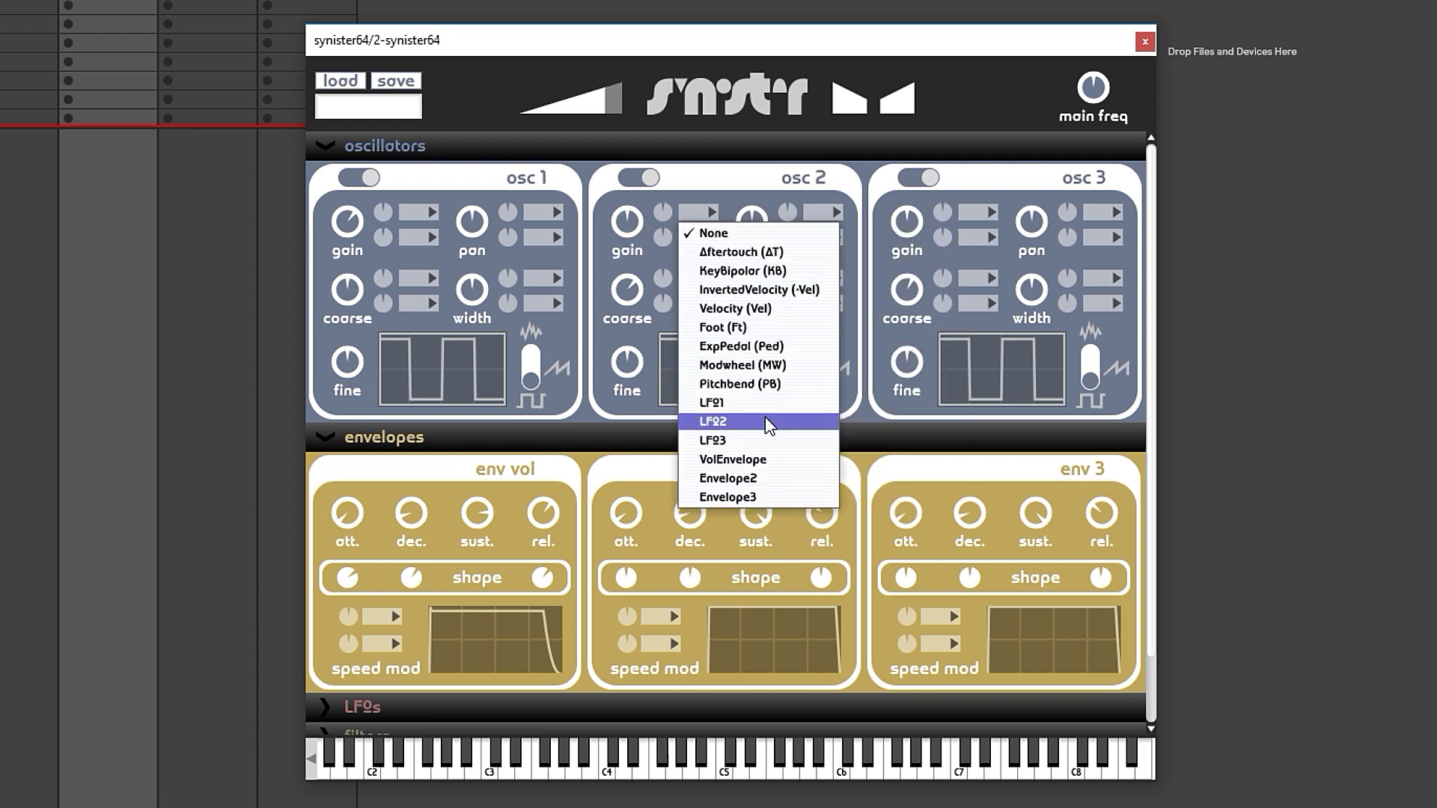
left_click(751, 479)
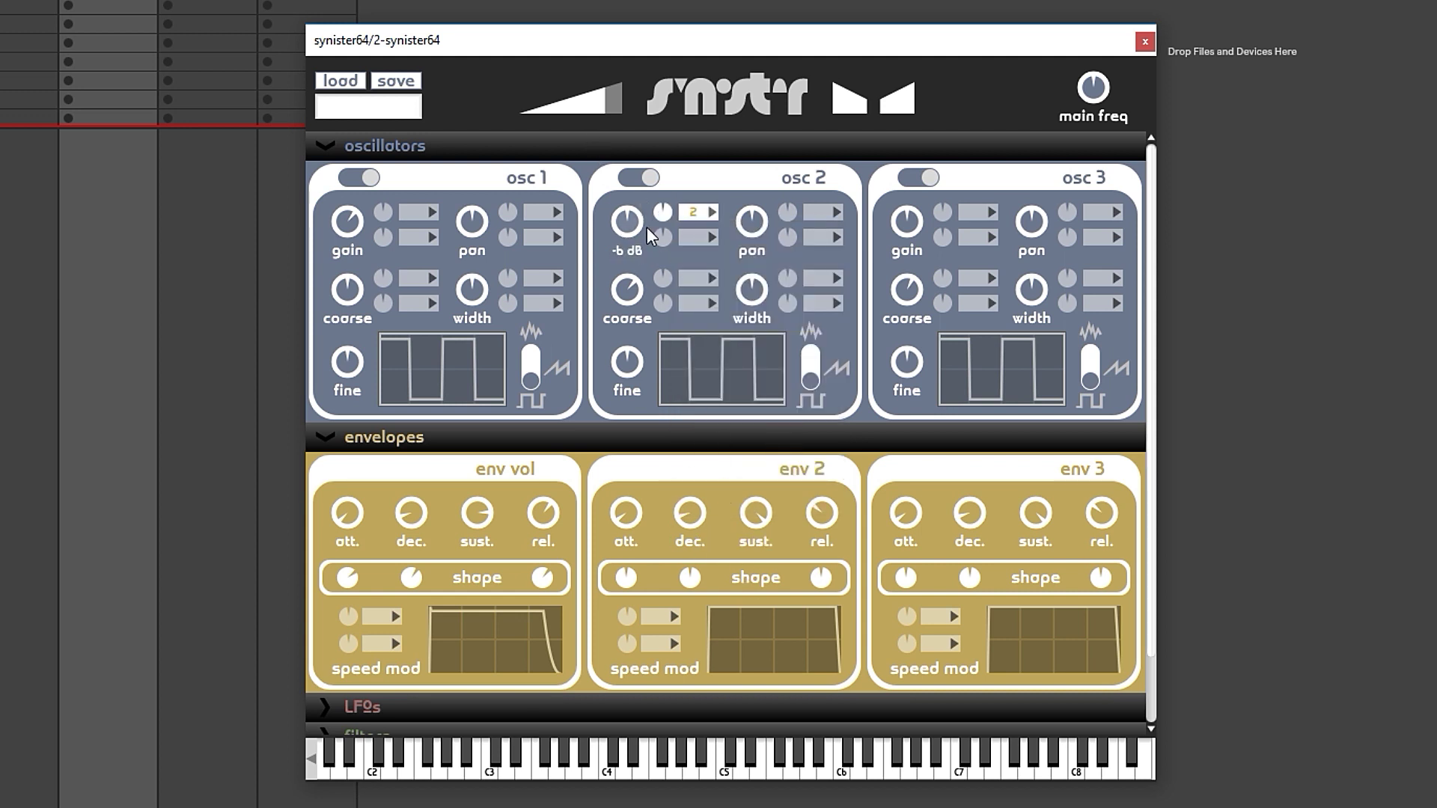
left_click_drag(631, 524, 631, 509)
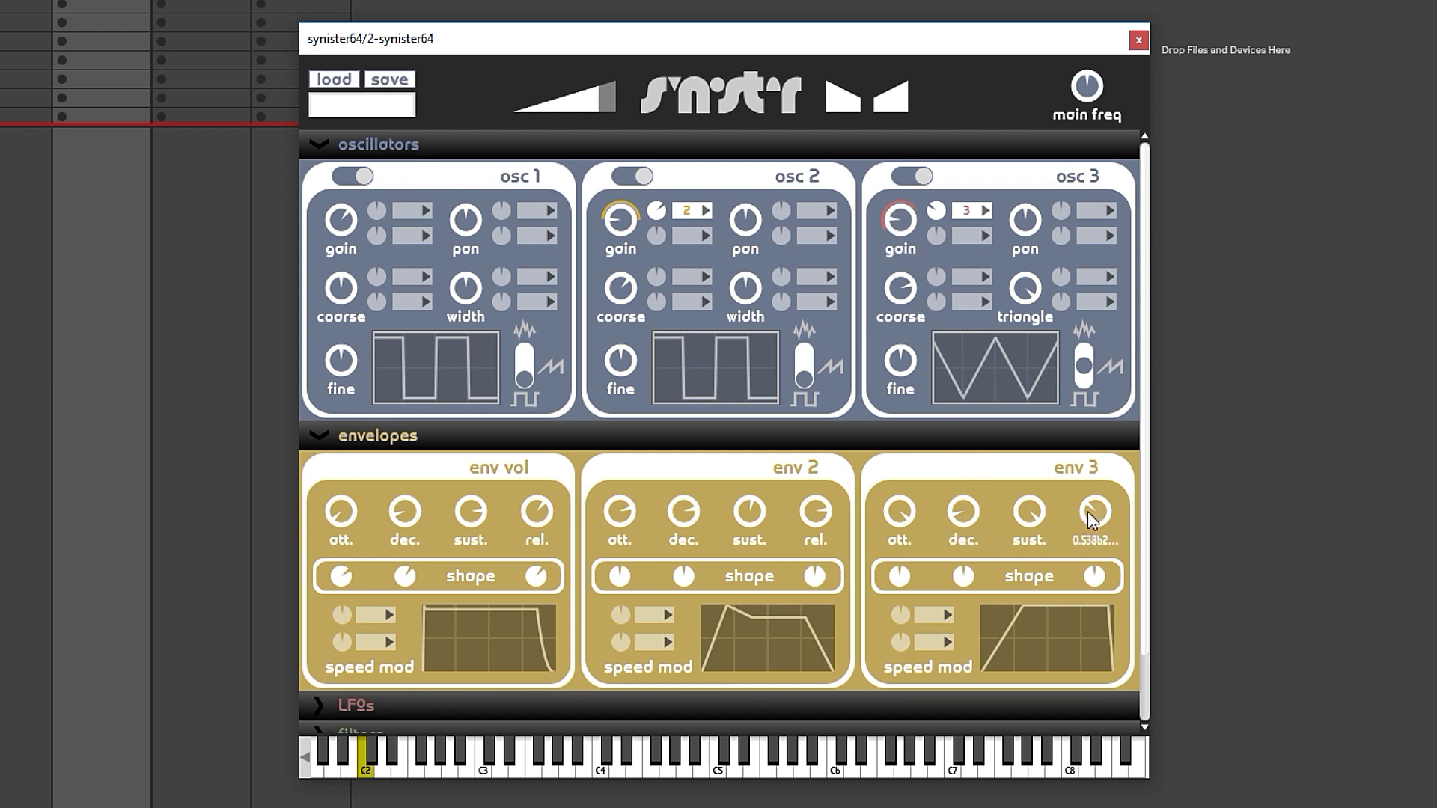
left_click_drag(1093, 501, 1078, 292)
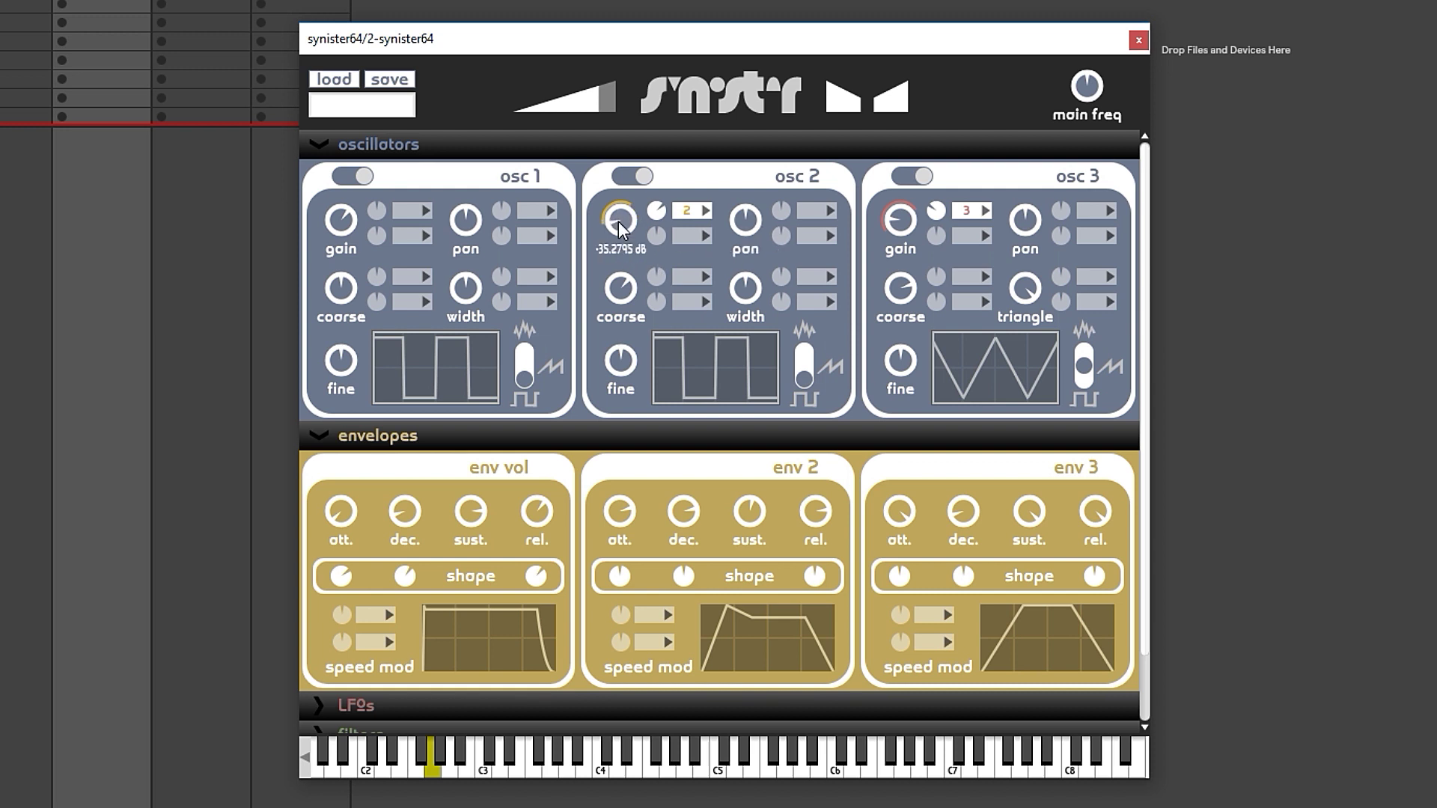
Step: Modulate oscillator 2's pan with LFO3 at 72.8 % and oscillator 3's pan with an envelope
left_click(816, 211)
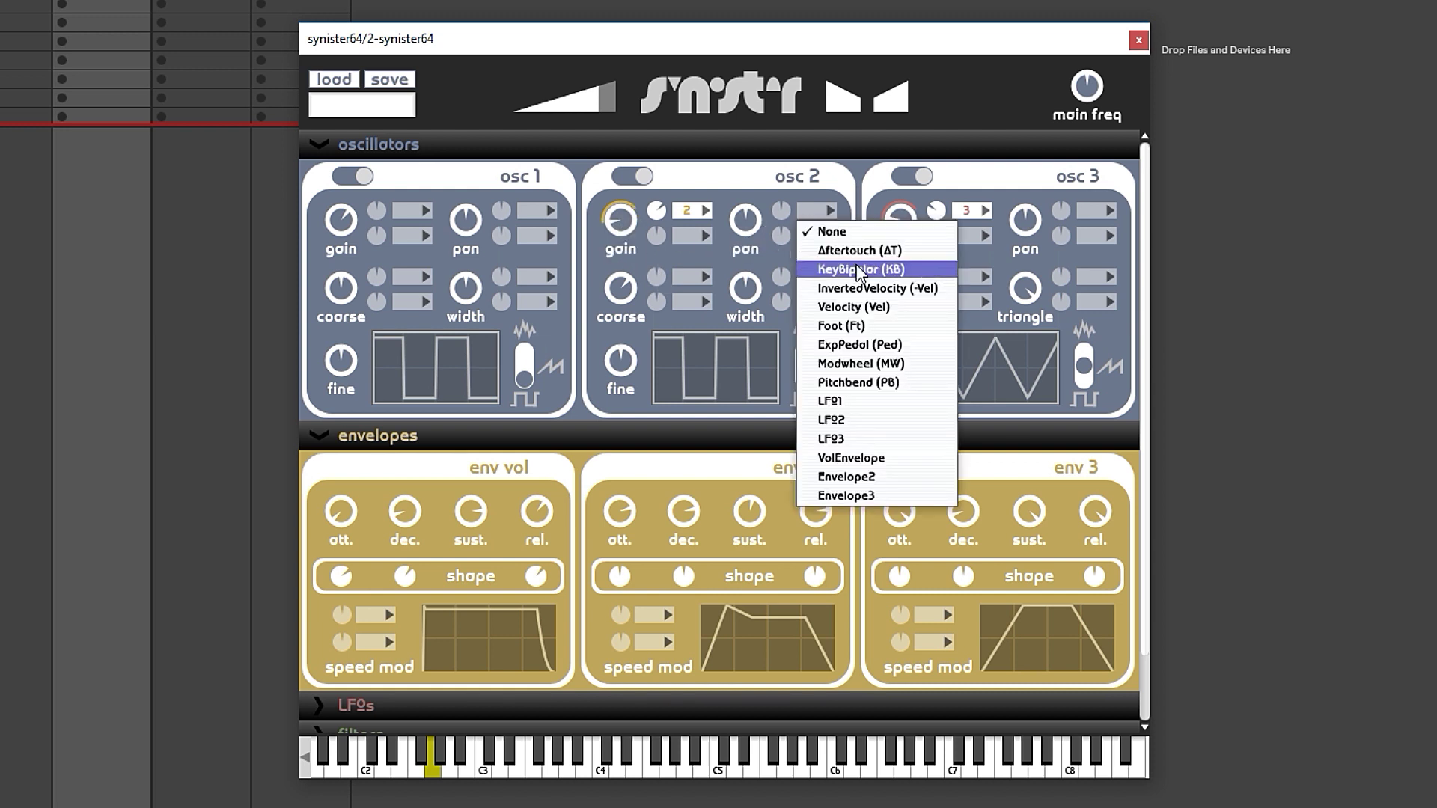
left_click(857, 439)
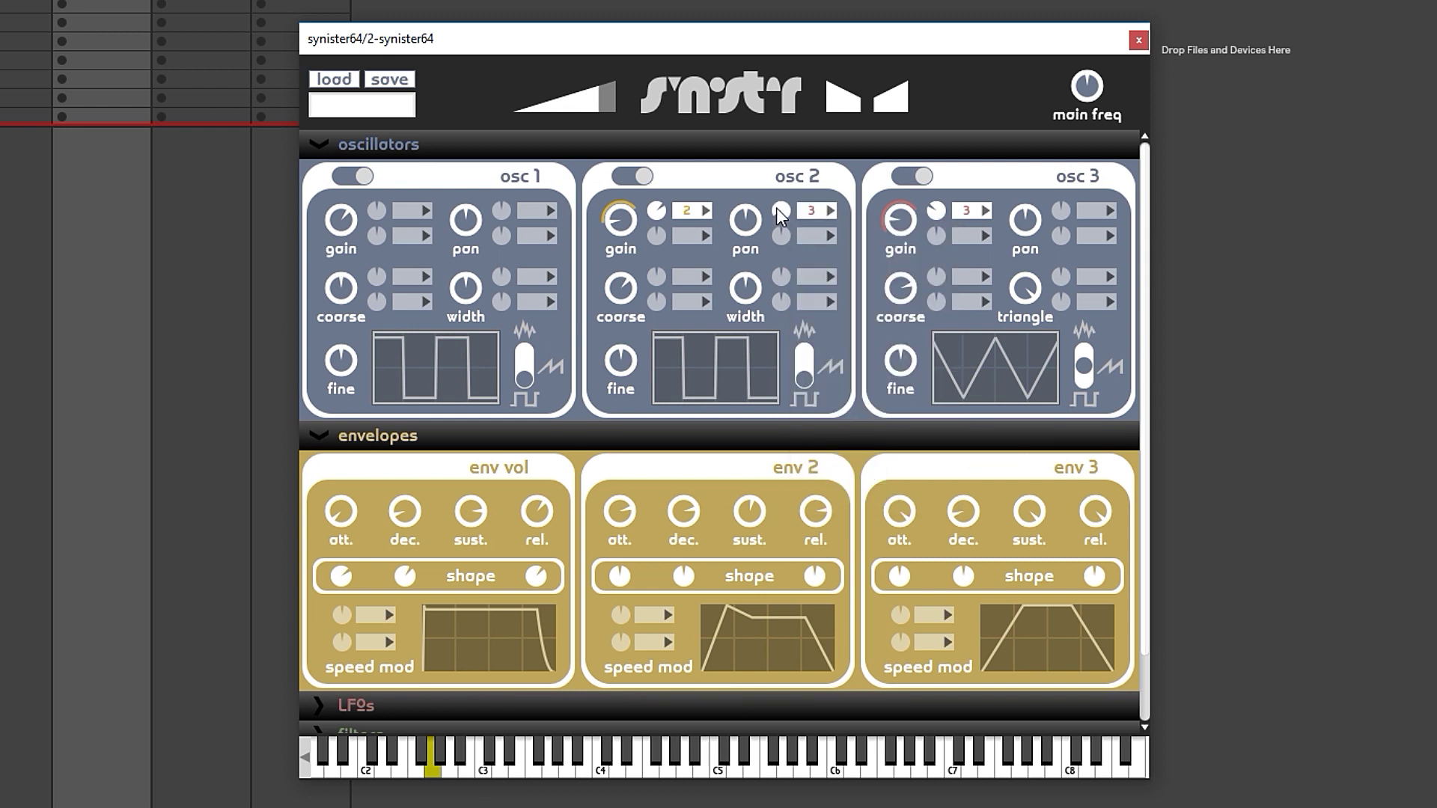
left_click_drag(778, 212, 779, 120)
left_click(1103, 211)
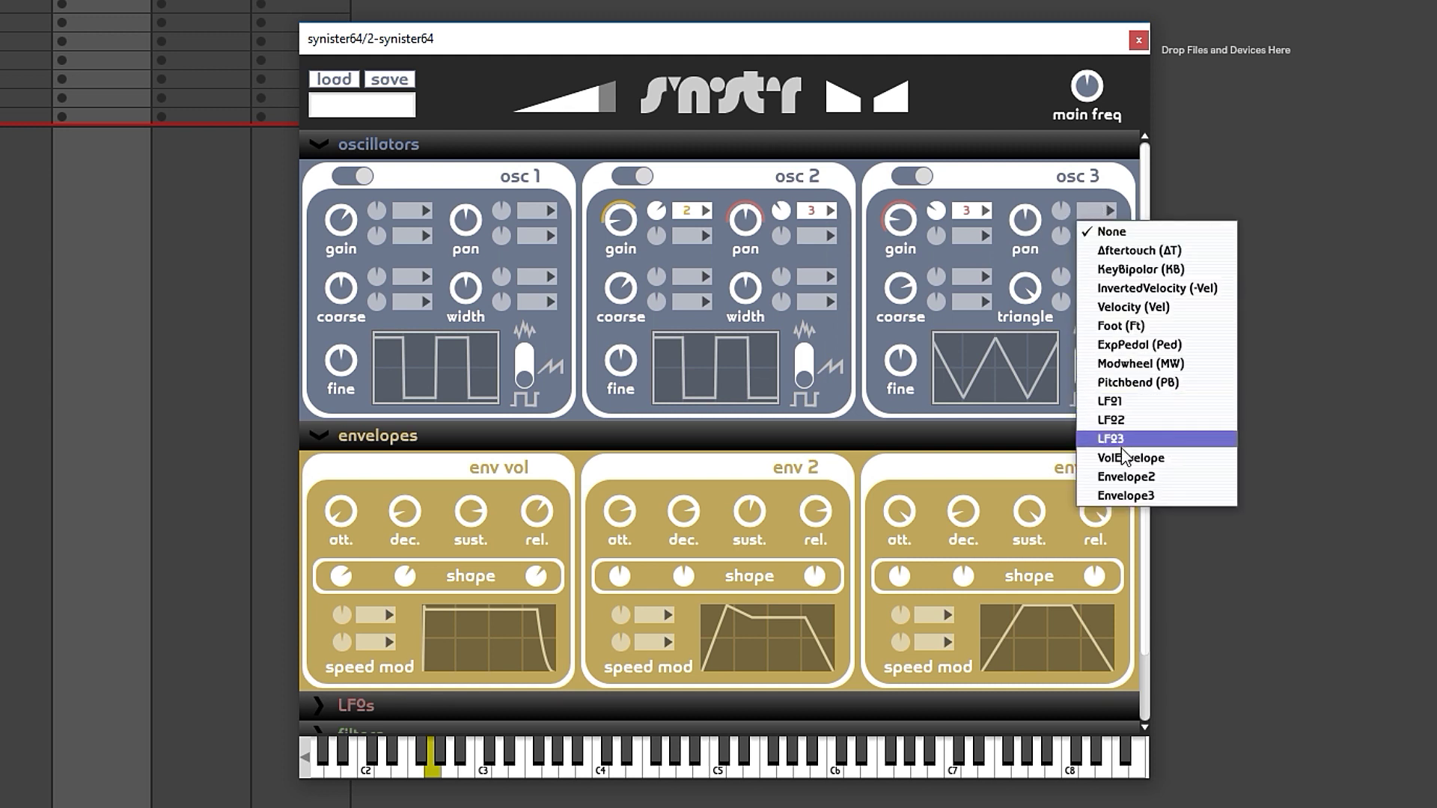
left_click(1124, 495)
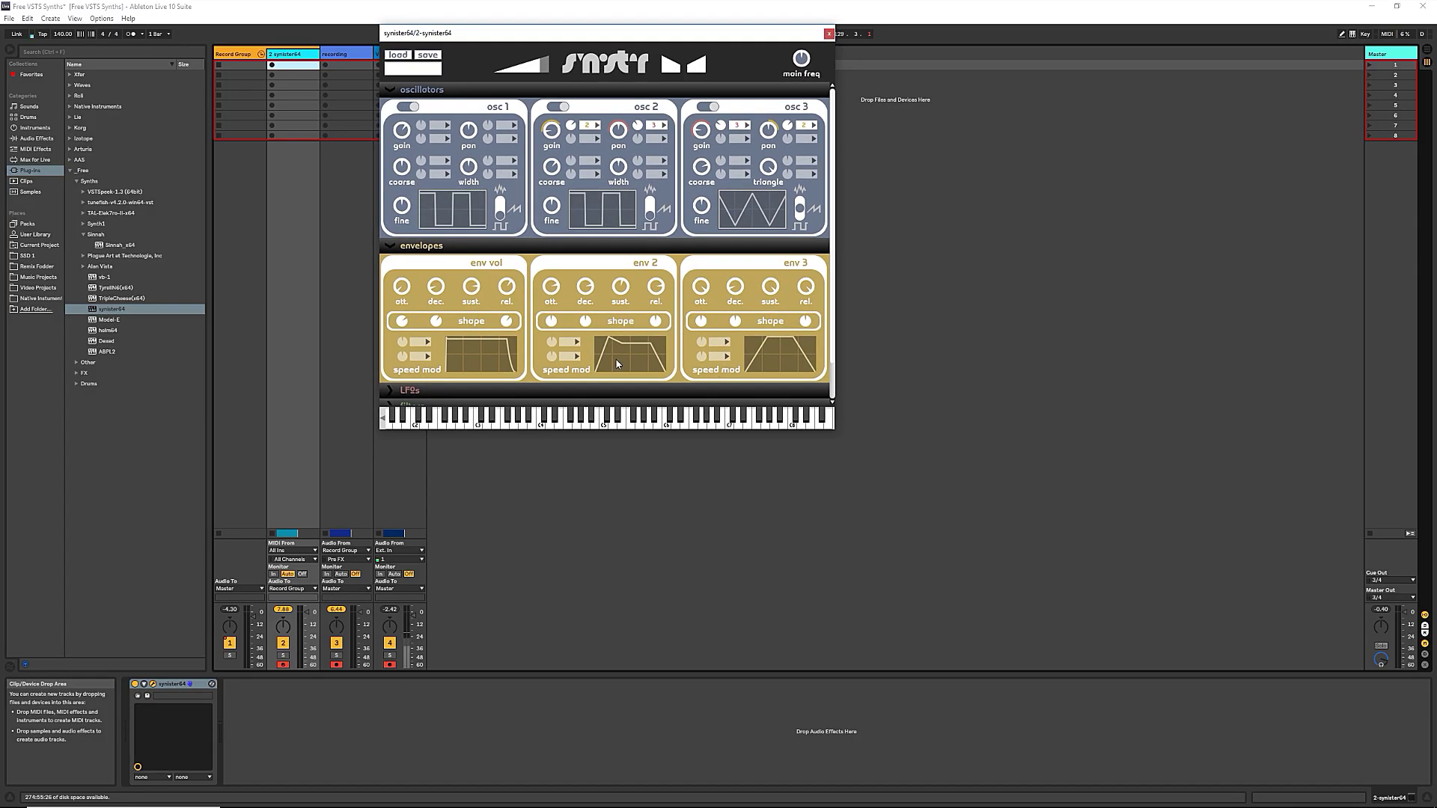
Step: Assign LFO2 to oscillator 1's width modulation slot and raise its amount
left_click(452, 390)
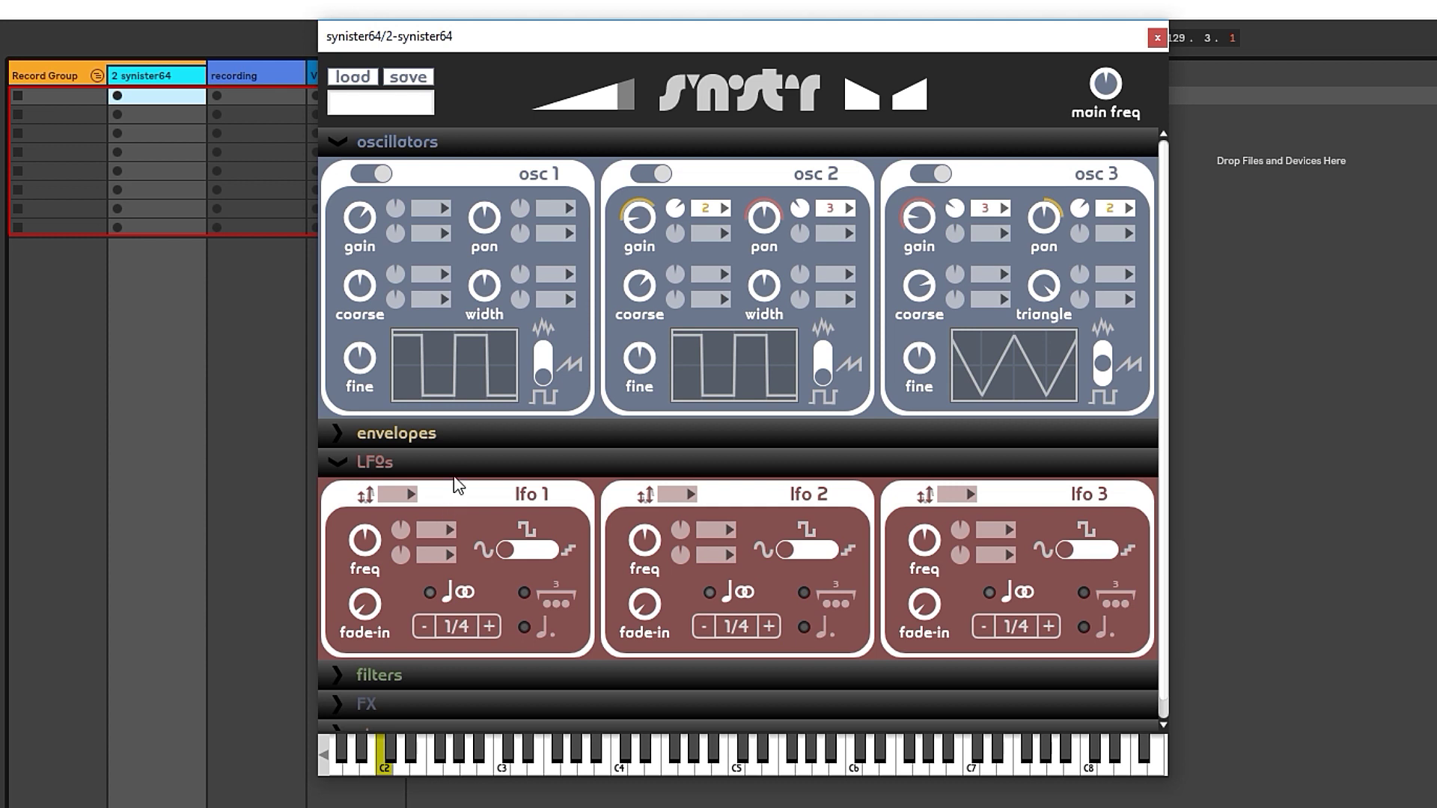
left_click(571, 274)
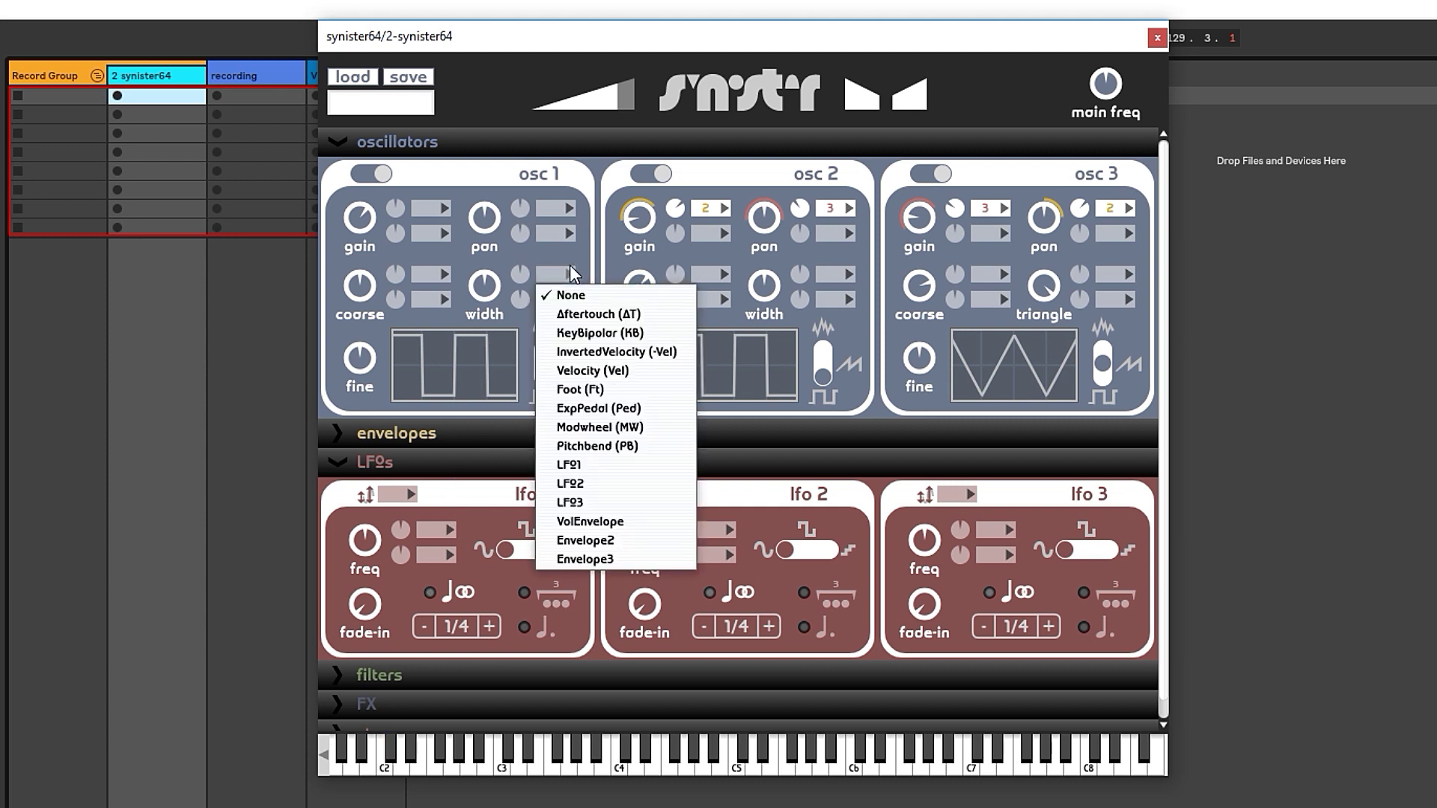
left_click(635, 486)
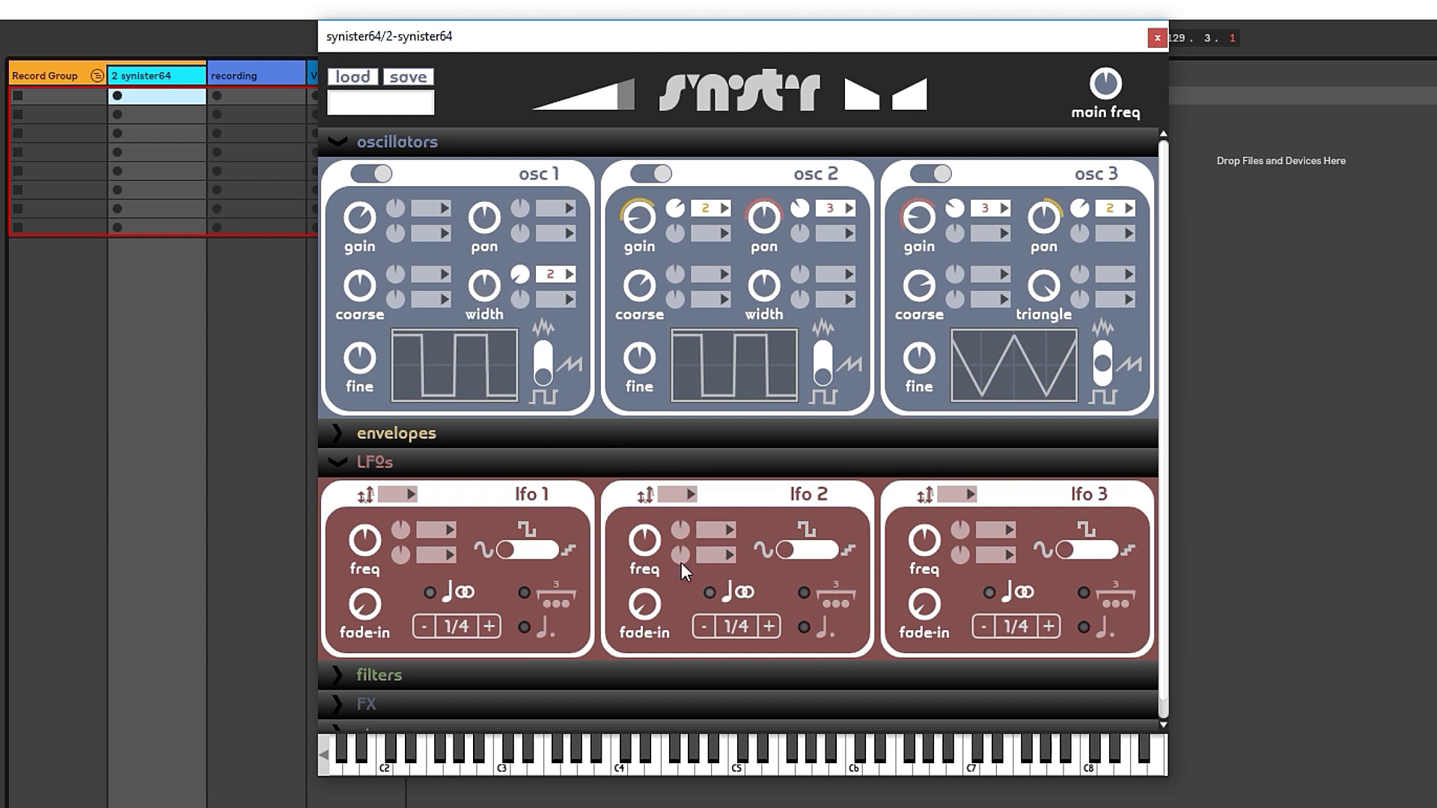
mouse_move(645, 539)
left_click_drag(519, 274, 530, 127)
Step: Slow LFO 2 to near its minimum rate and give it a short fade-in
mouse_move(658, 613)
left_click_drag(644, 569, 657, 663)
left_click_drag(653, 519, 661, 449)
mouse_move(485, 296)
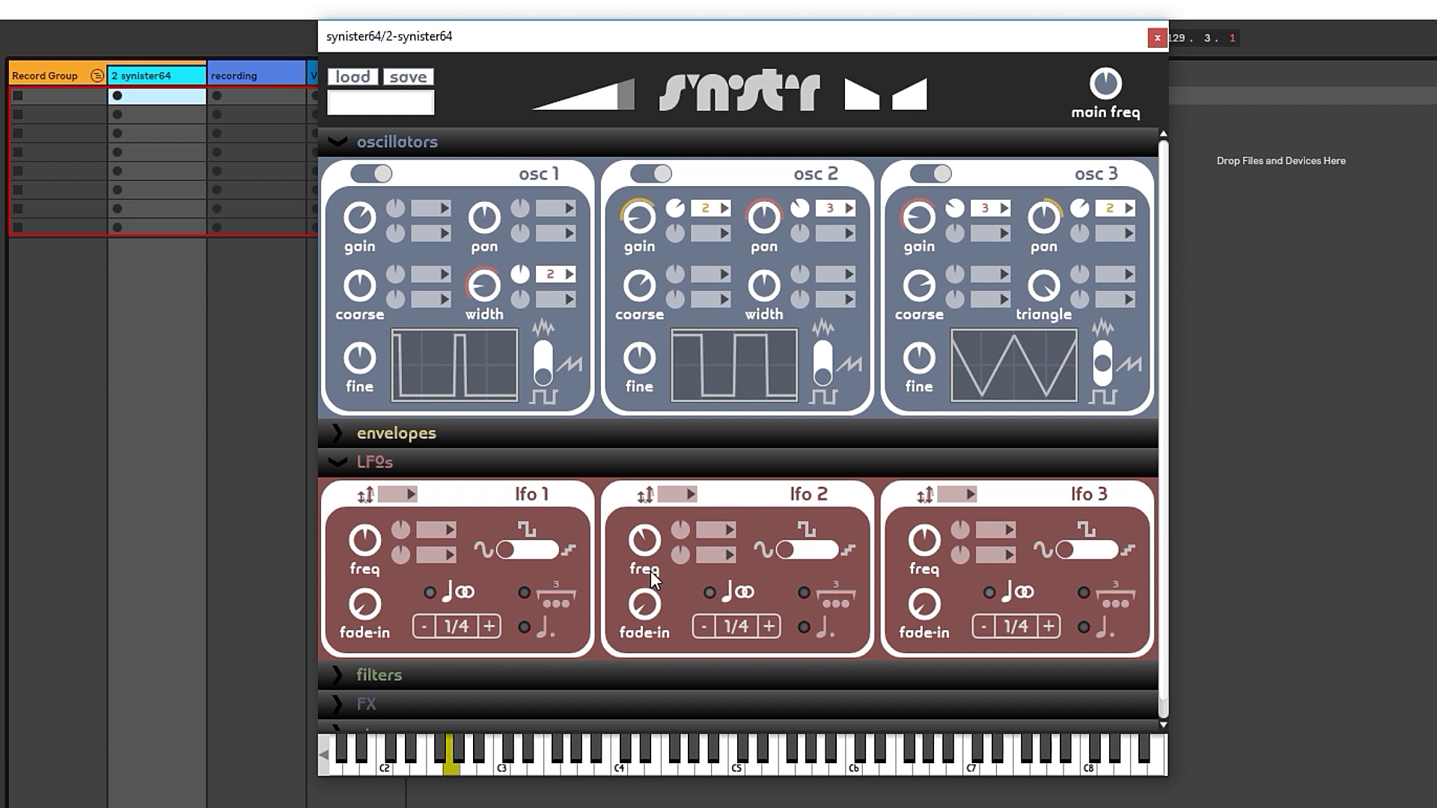
mouse_move(652, 602)
left_click_drag(648, 555, 680, 440)
Step: Leave LFO 2 with no modulation source and collapse the LFO and envelope sections
left_click(418, 430)
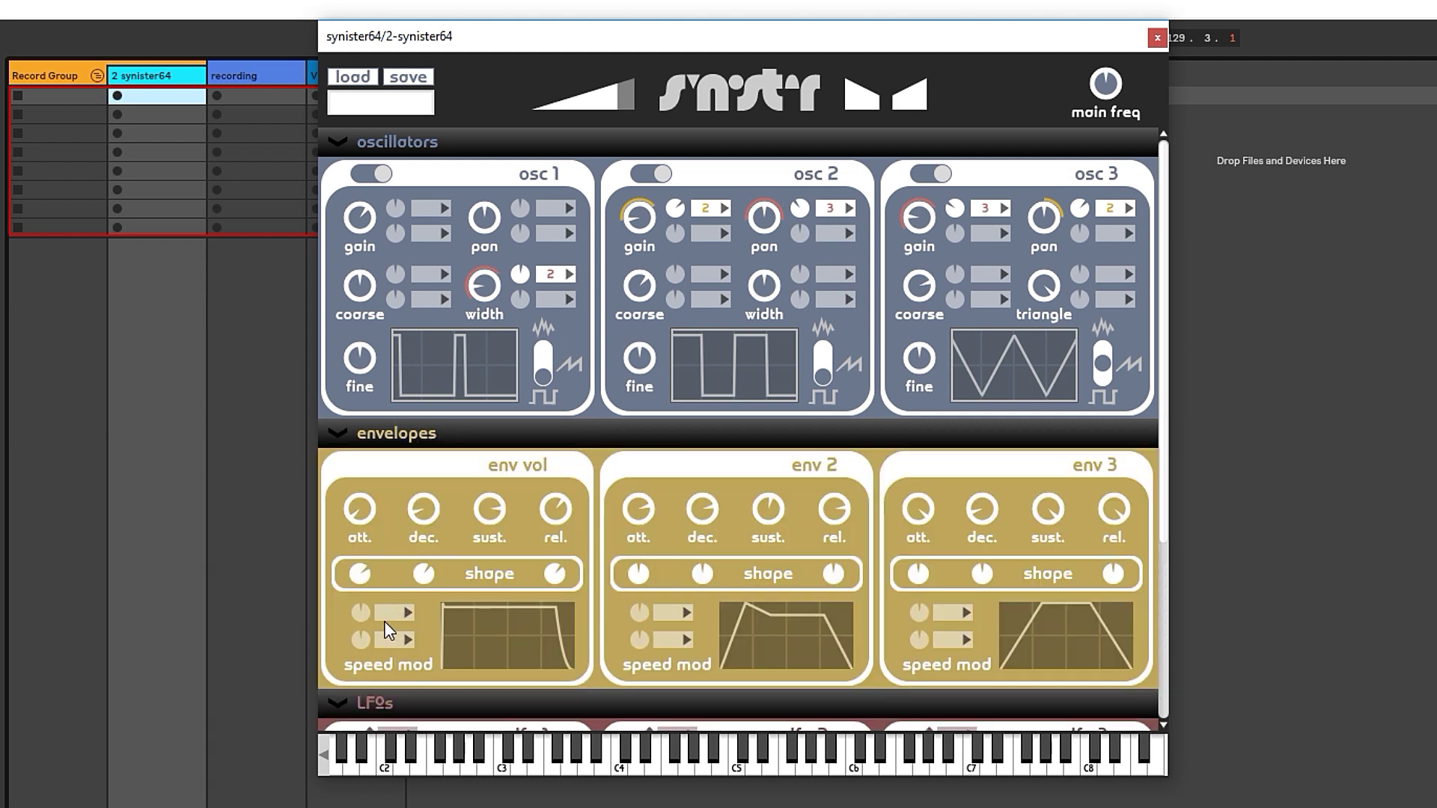
left_click(405, 435)
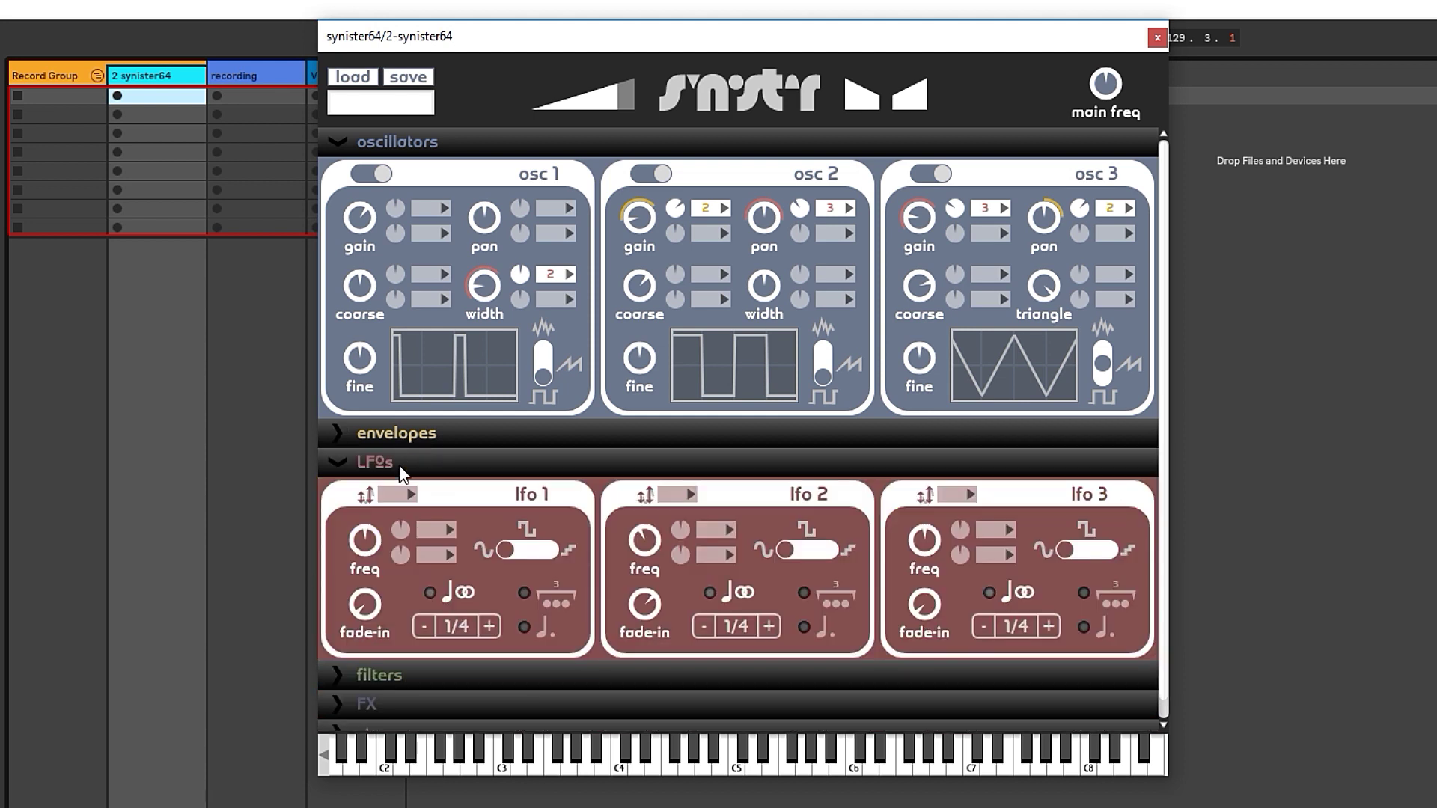
left_click(715, 529)
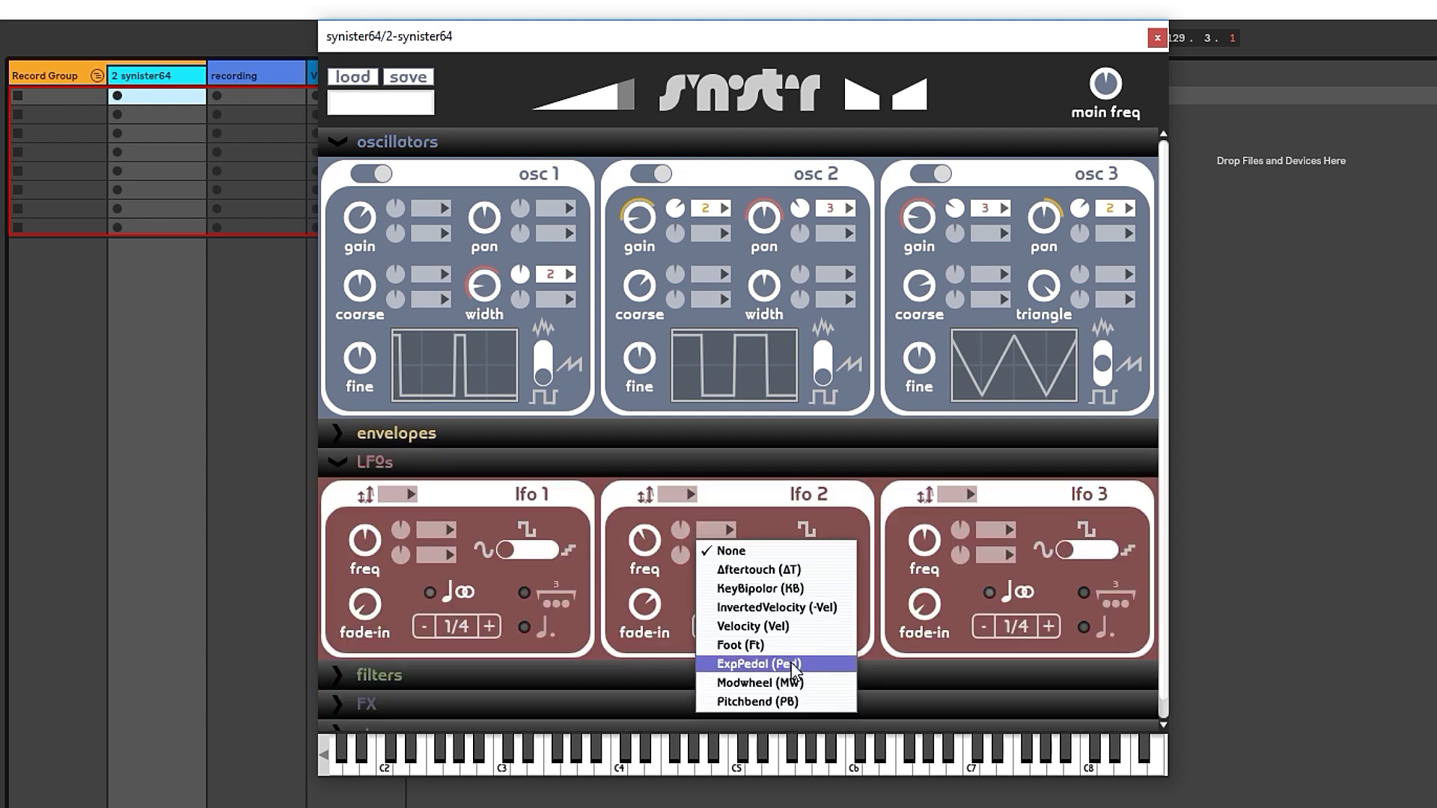
scroll(714, 519, "down", 1)
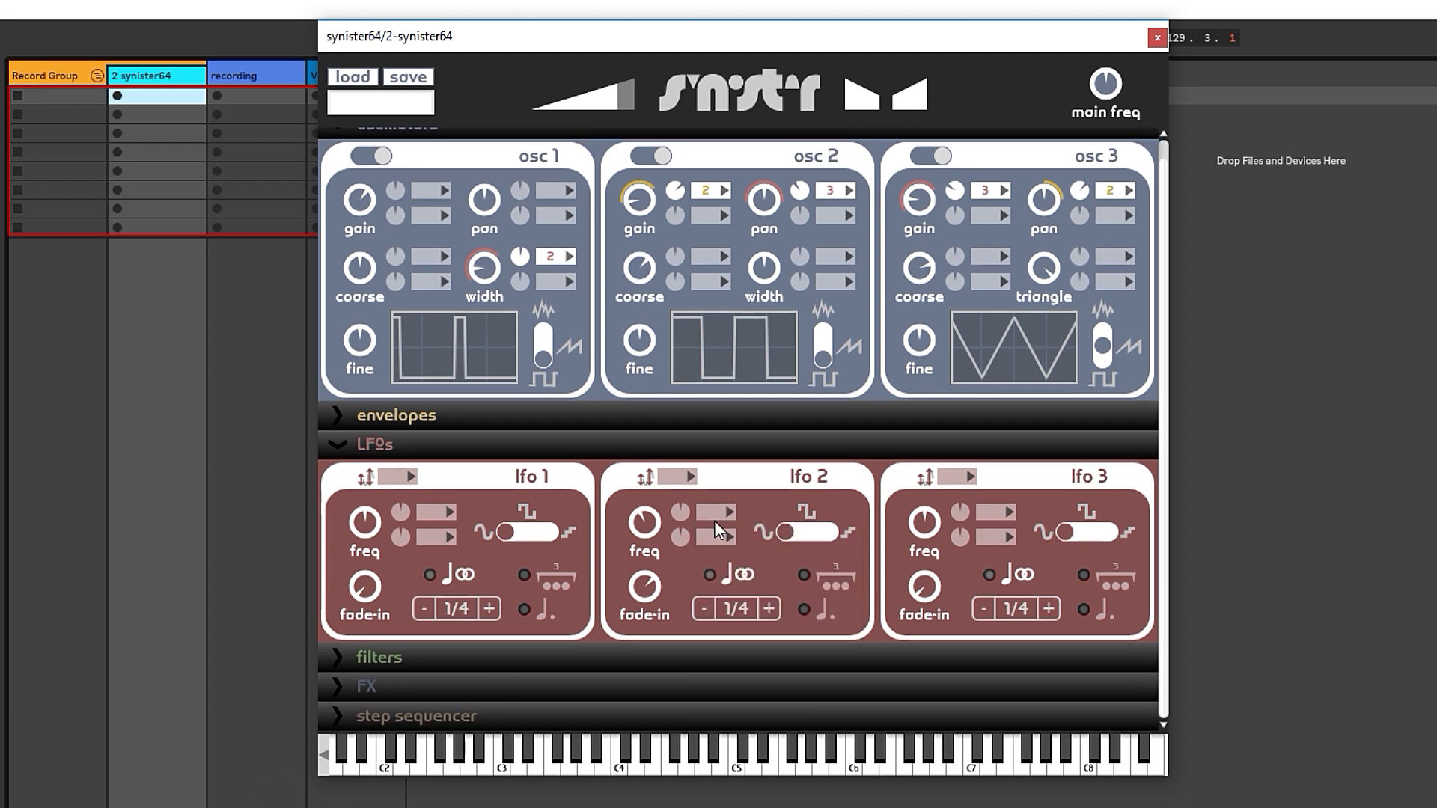
left_click(721, 506)
left_click(646, 537)
left_click(381, 441)
left_click(382, 438)
left_click(383, 436)
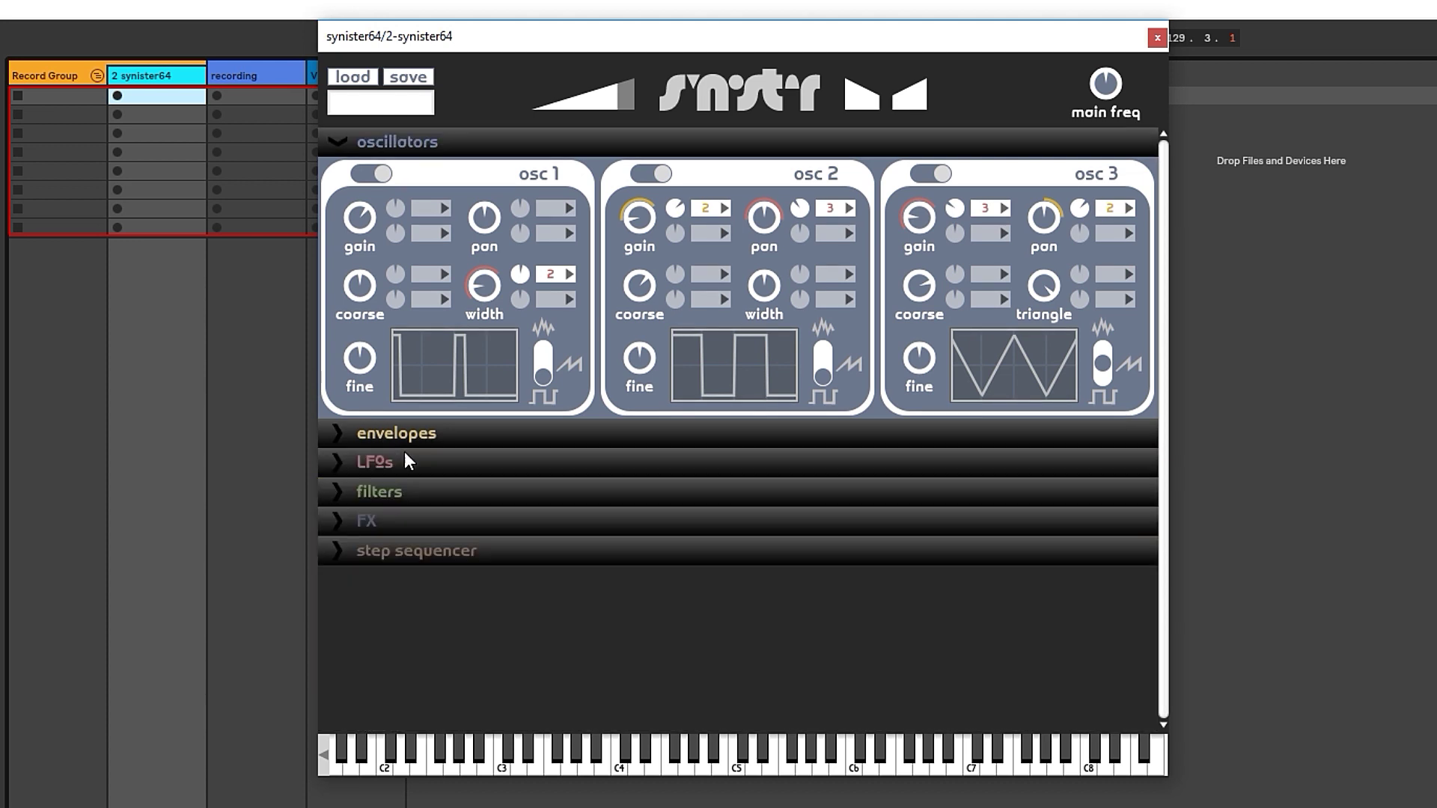
Step: Enable filter 1 and modulate its low-pass cutoff from source 3 by 3.792 octaves
left_click(389, 493)
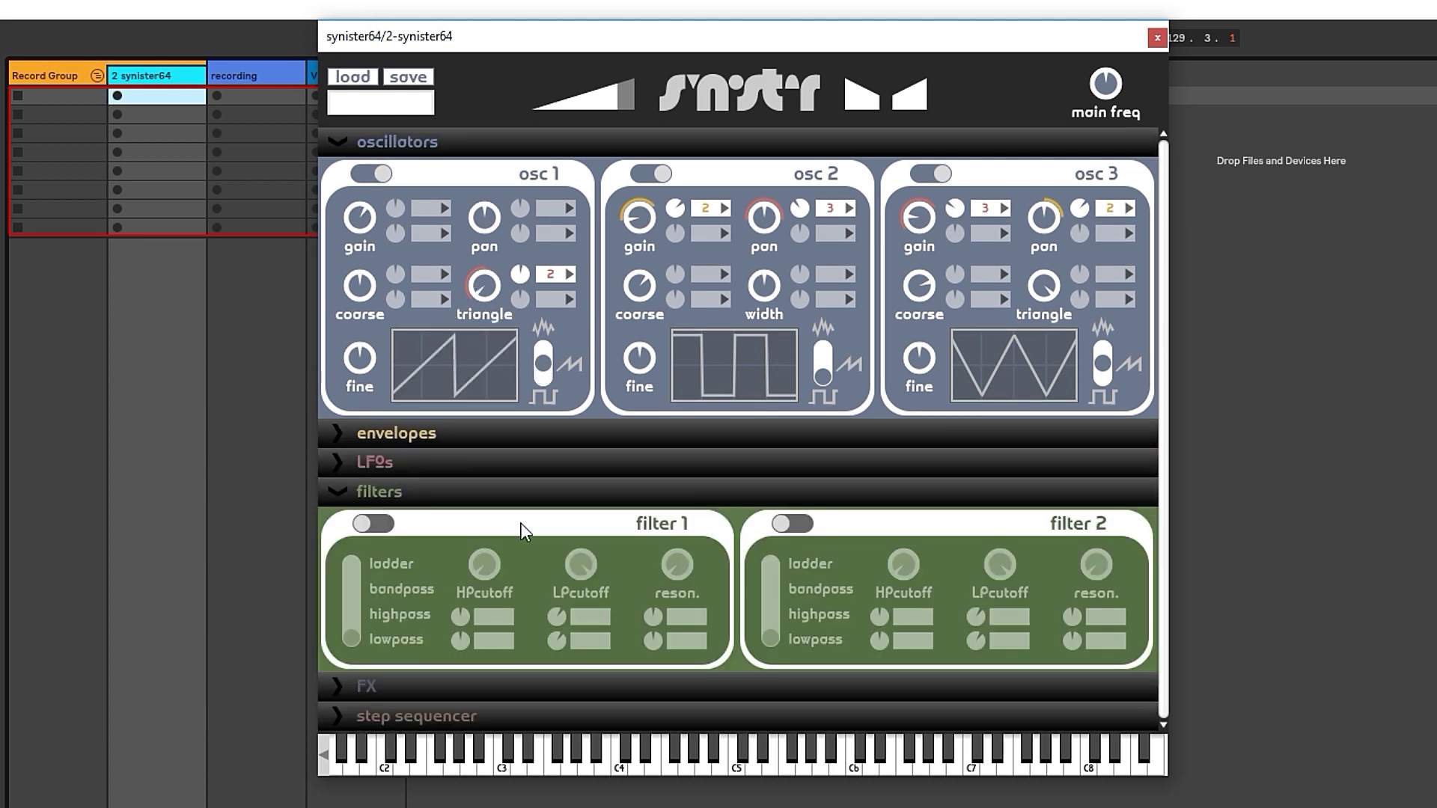
left_click(380, 524)
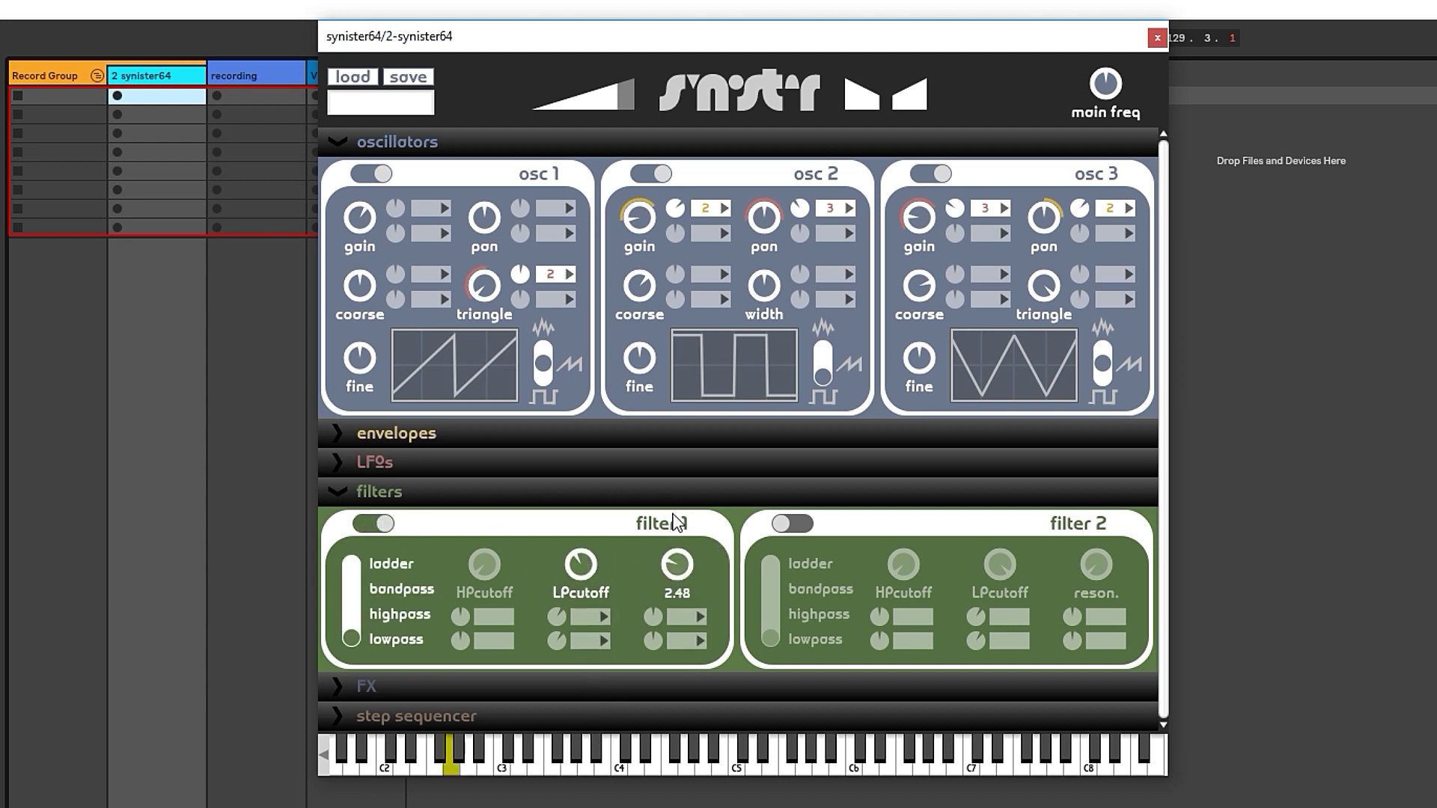
left_click(589, 616)
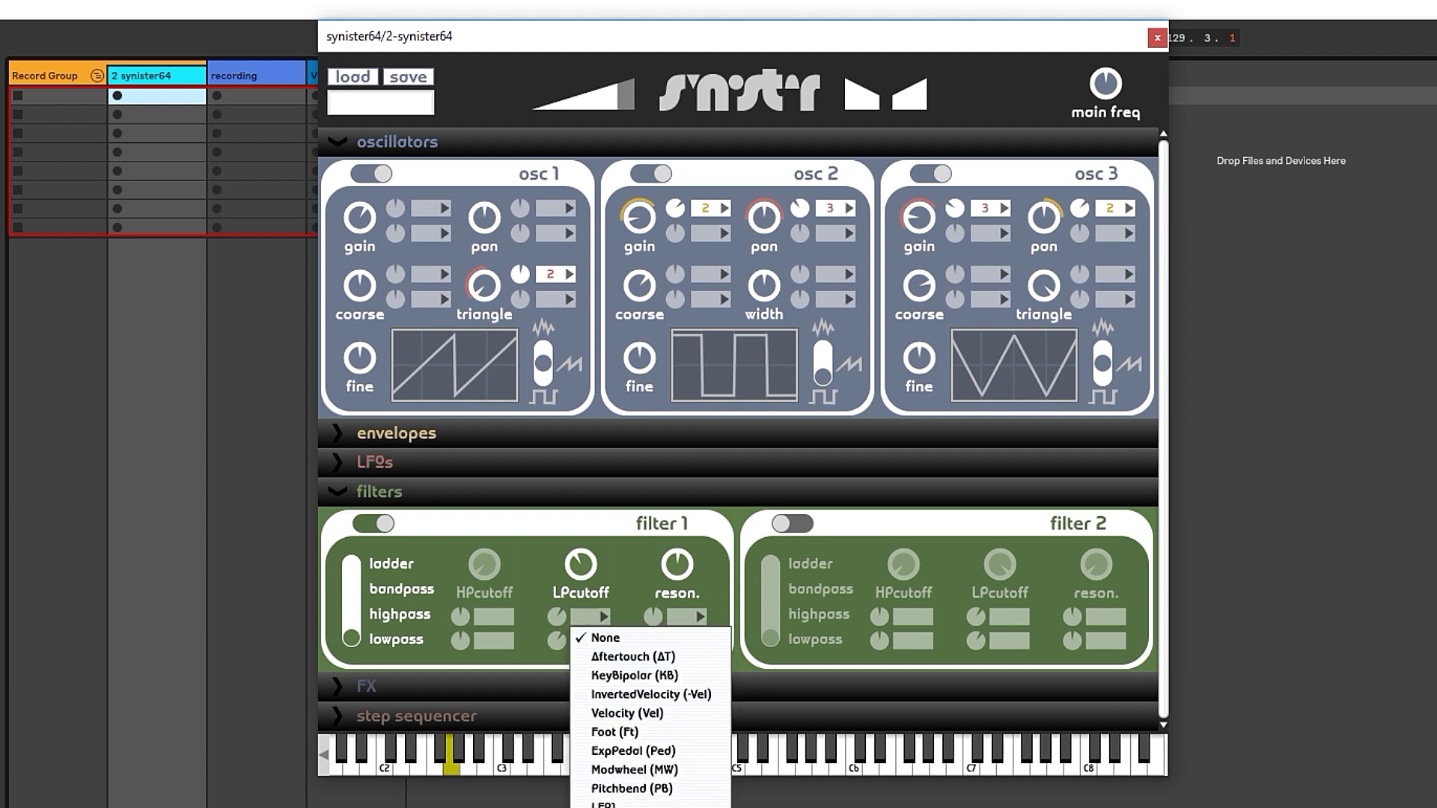
left_click(636, 694)
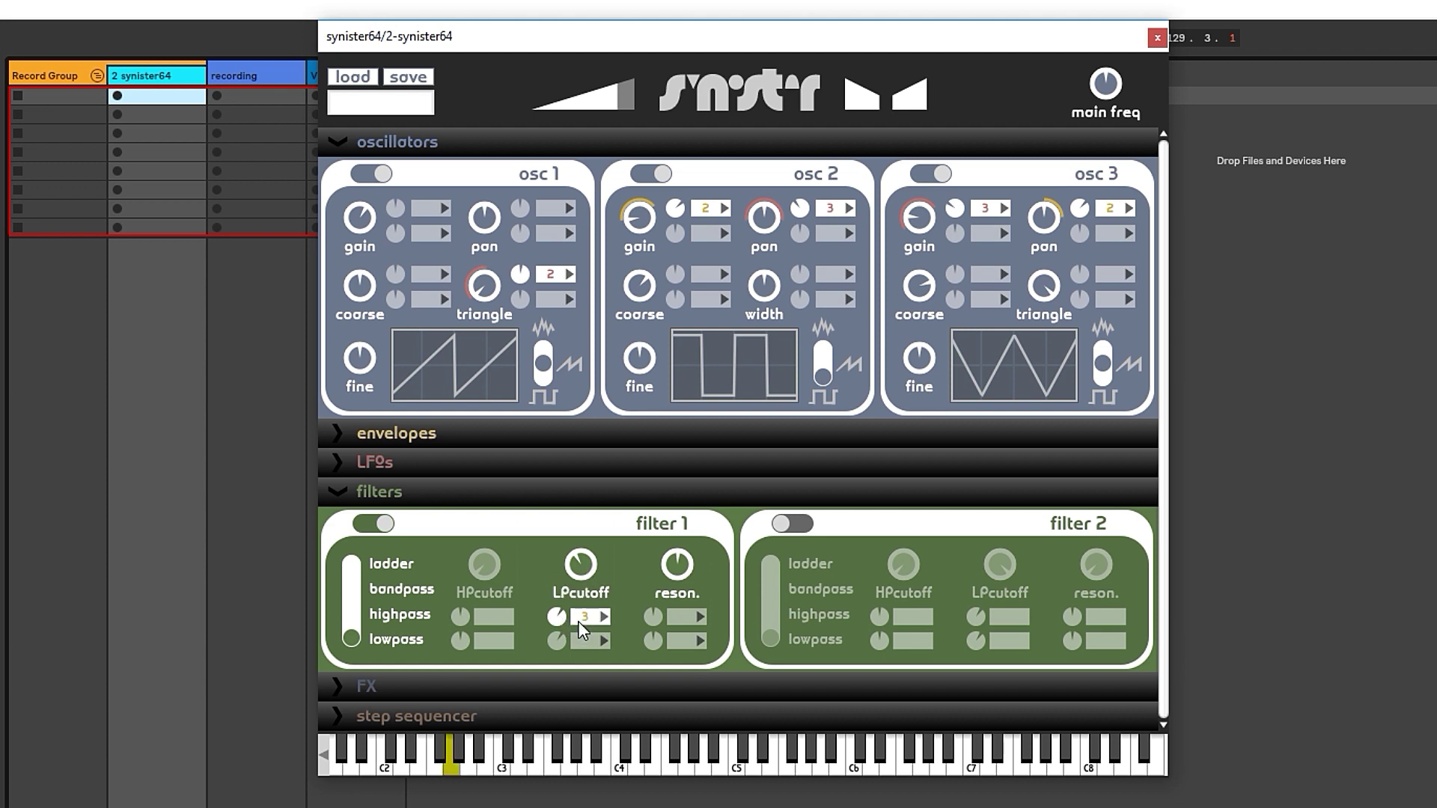
left_click_drag(557, 617, 559, 588)
left_click(393, 485)
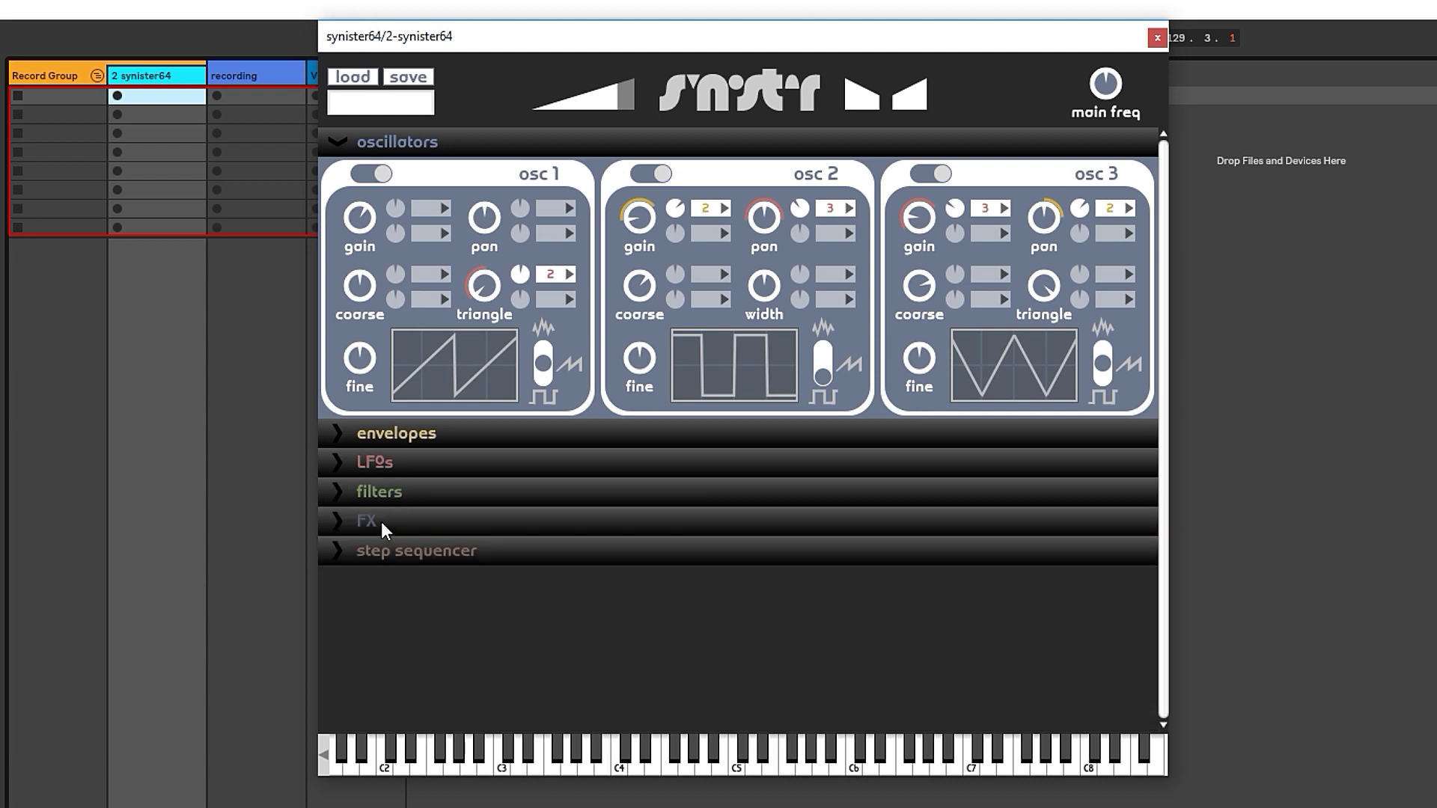
Step: Turn on the delay, raising its dry/wet mix and feedback to 0.572
left_click(380, 523)
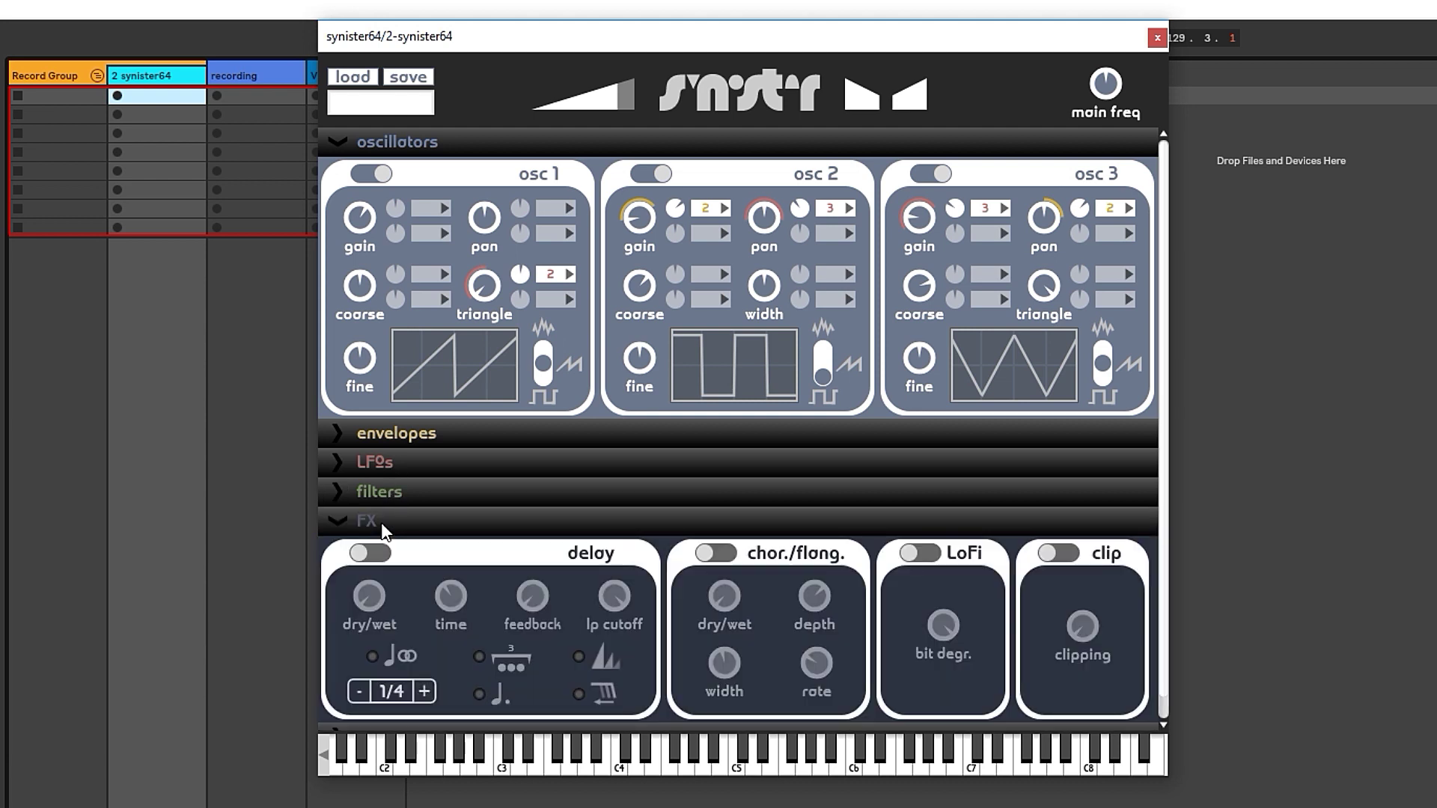
left_click(372, 553)
left_click_drag(378, 604, 380, 471)
left_click_drag(533, 599, 542, 416)
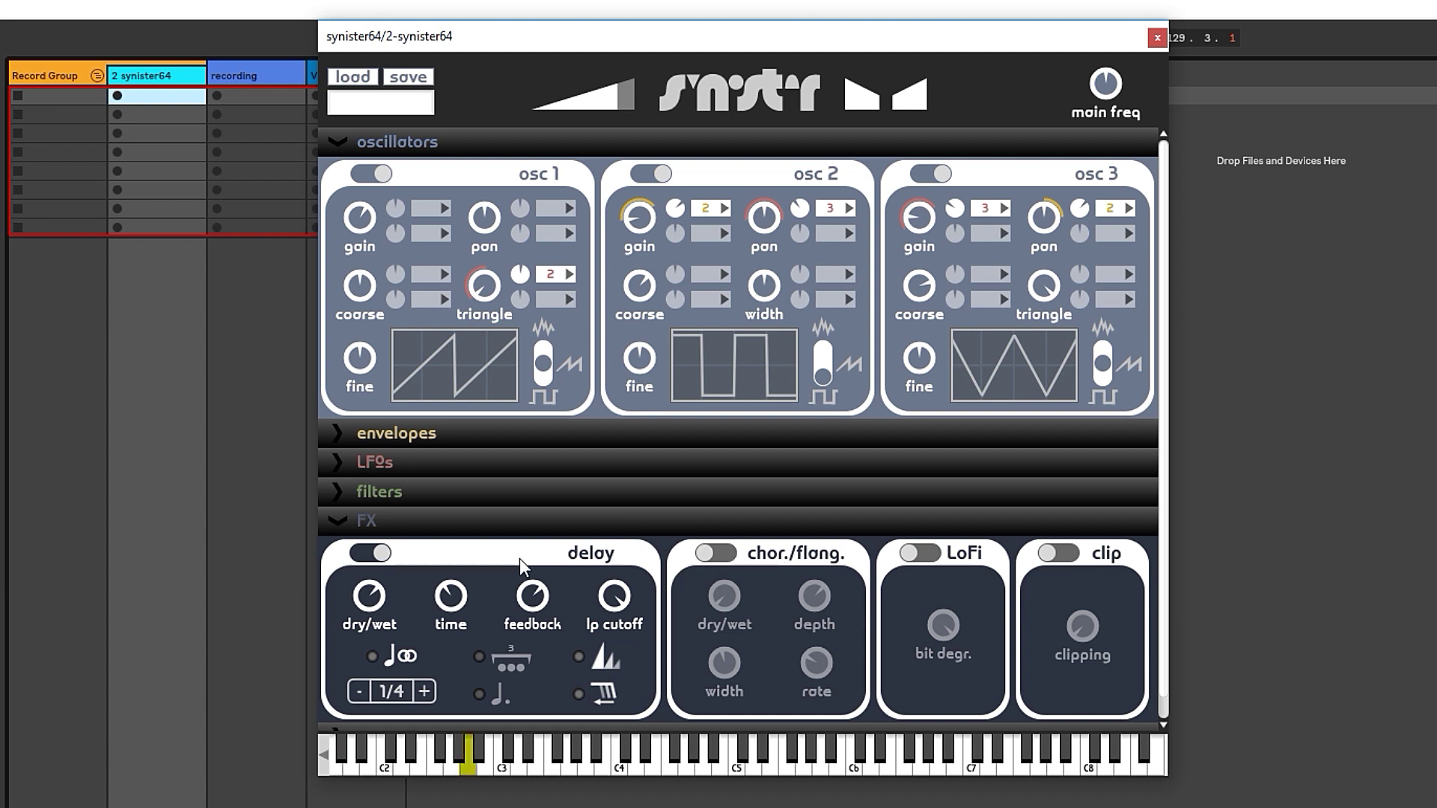
Step: Deepen filter 1's cutoff modulation to about 5 octaves and increase its resonance
left_click(331, 490)
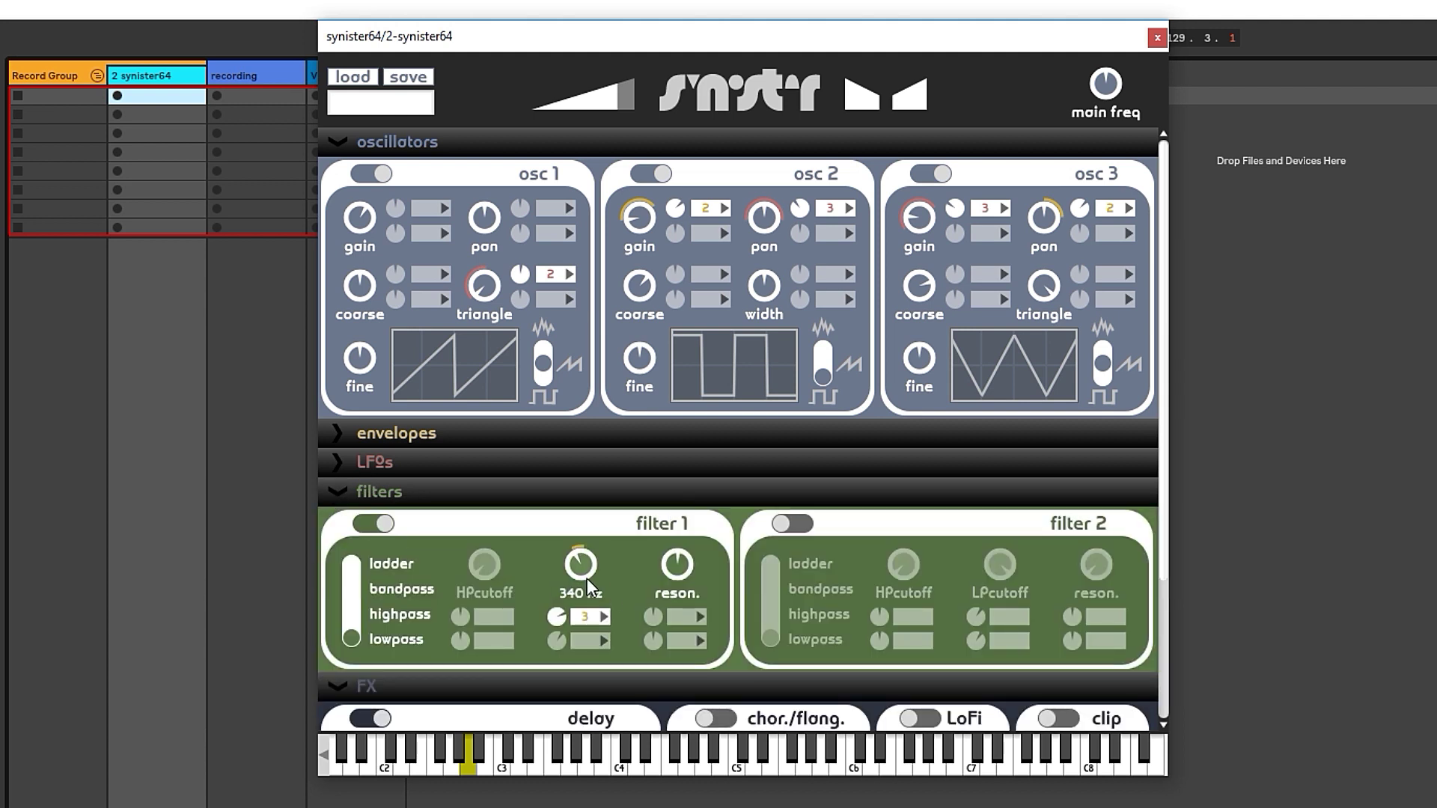
left_click_drag(564, 621, 566, 613)
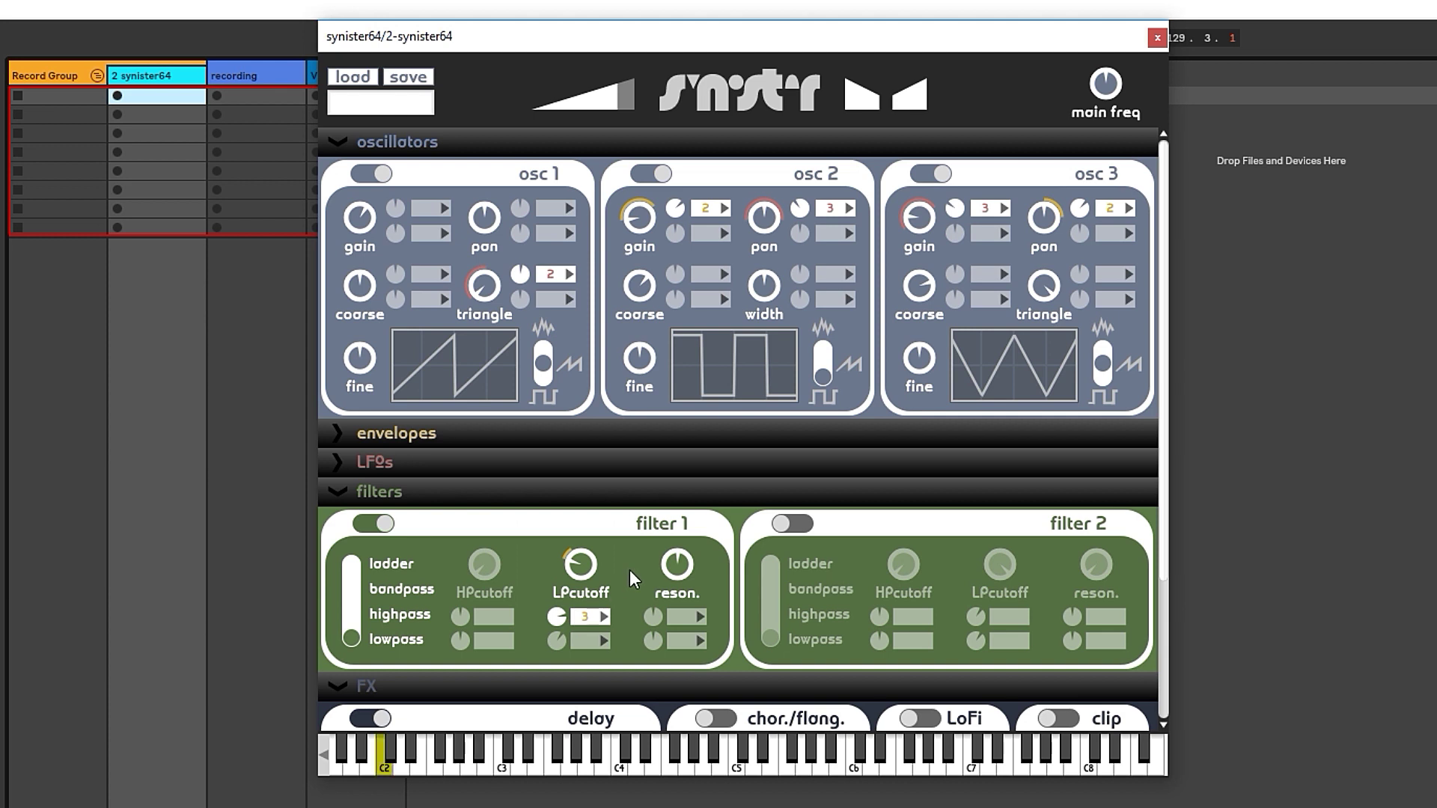
left_click_drag(675, 563, 684, 520)
left_click(393, 492)
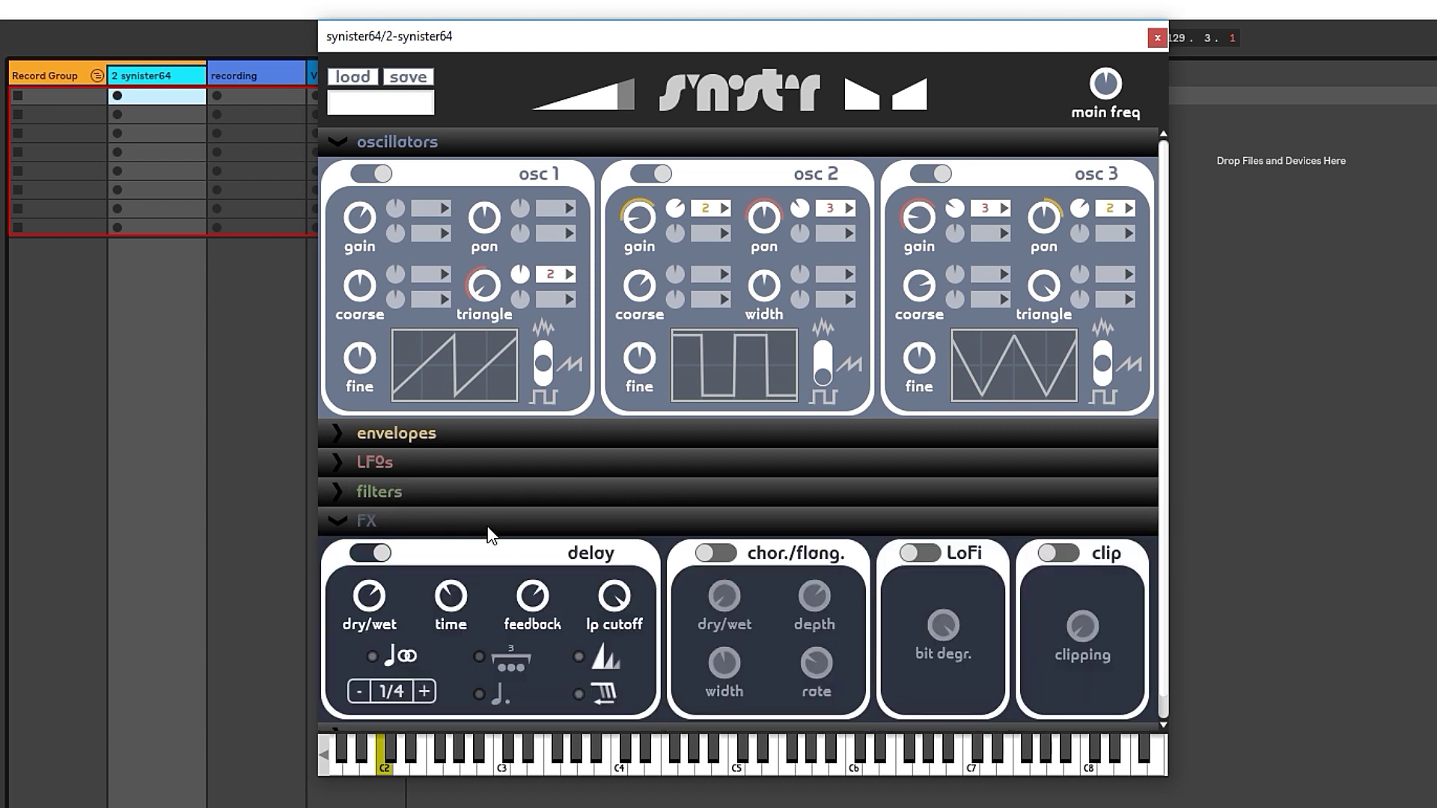
Step: Switch on LoFi, crush the bit depth to about 8 bits and audition a note
left_click(928, 550)
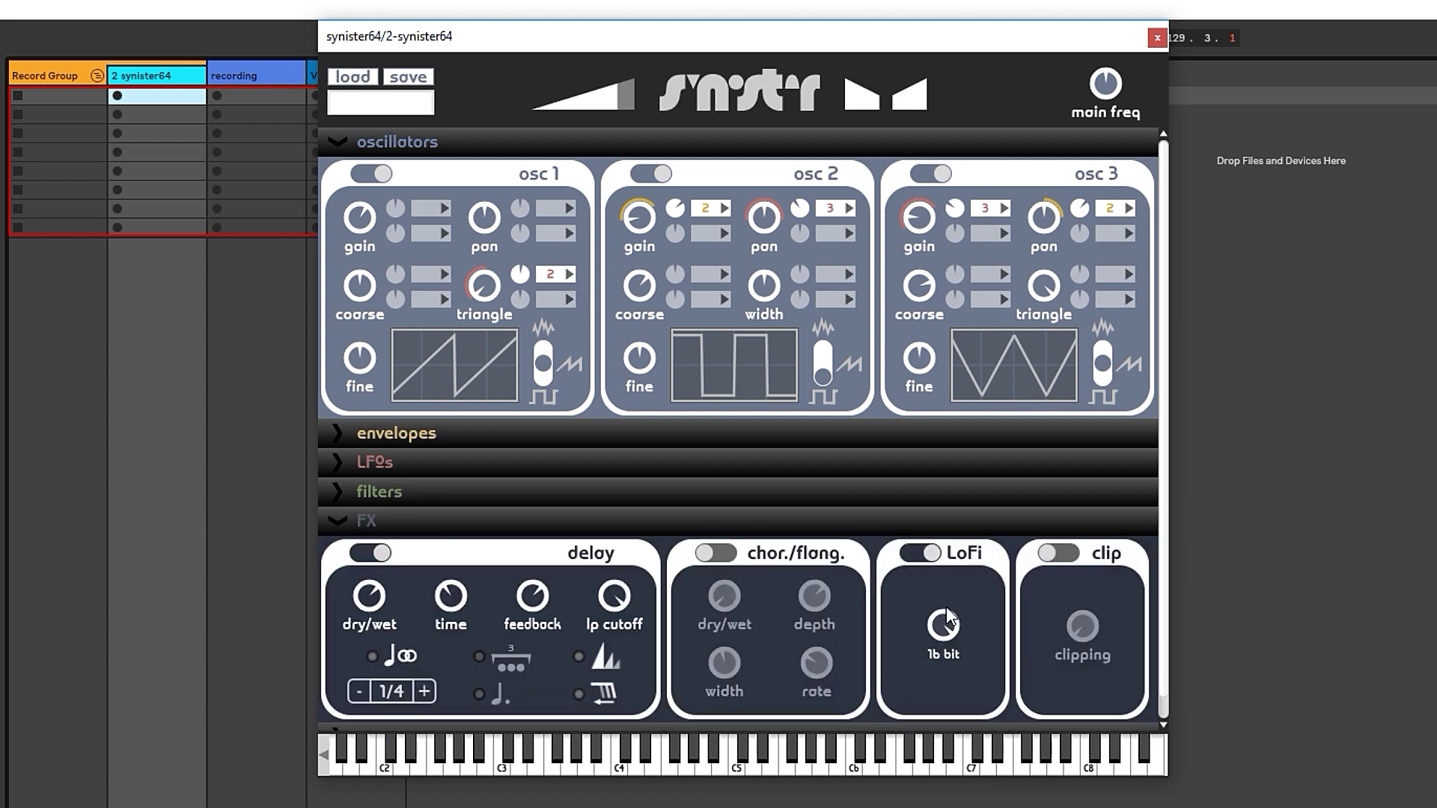
left_click_drag(953, 693, 941, 763)
key("a")
Step: Switch on chorus/flanger with higher dry/wet, reshaped depth, slower rate and wider stereo spread
left_click(716, 553)
left_click_drag(729, 603, 730, 467)
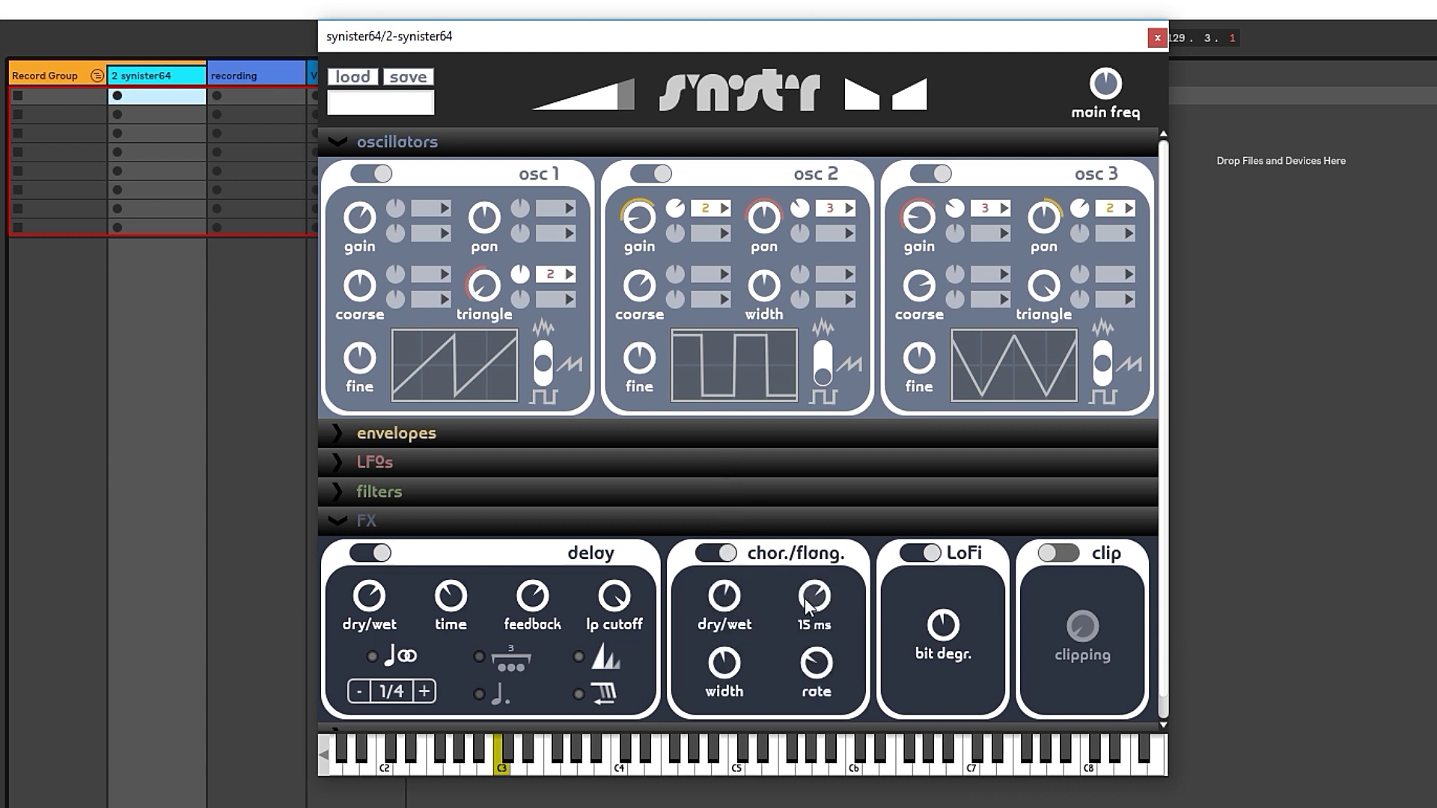
left_click_drag(805, 600, 815, 703)
left_click_drag(783, 620, 822, 419)
mouse_move(831, 708)
left_mouse_down()
mouse_move(836, 748)
mouse_move(831, 718)
left_mouse_up()
left_click_drag(737, 657, 739, 577)
Step: Switch on the clip effect, then collapse the filter and FX sections
left_click(1063, 555)
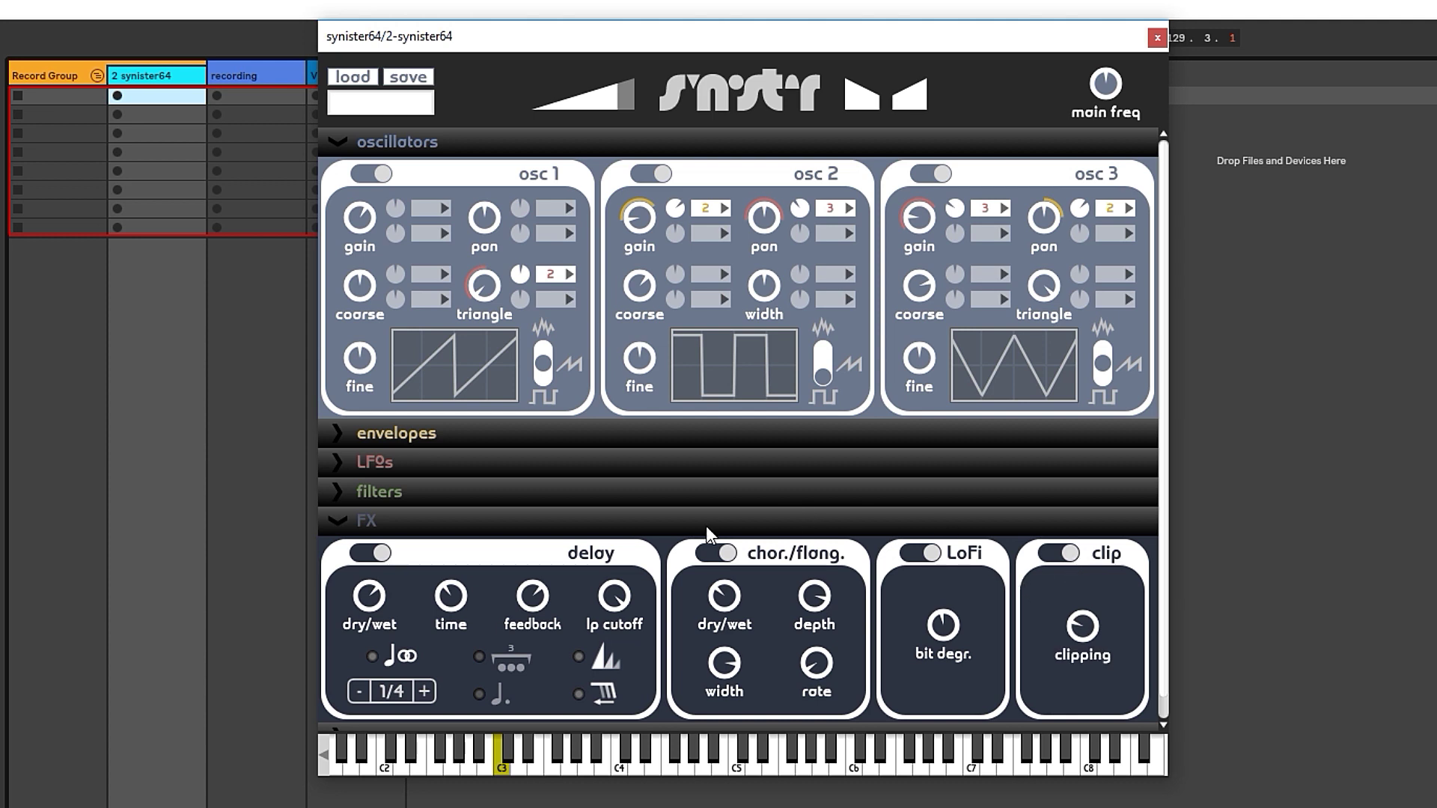
left_click(543, 500)
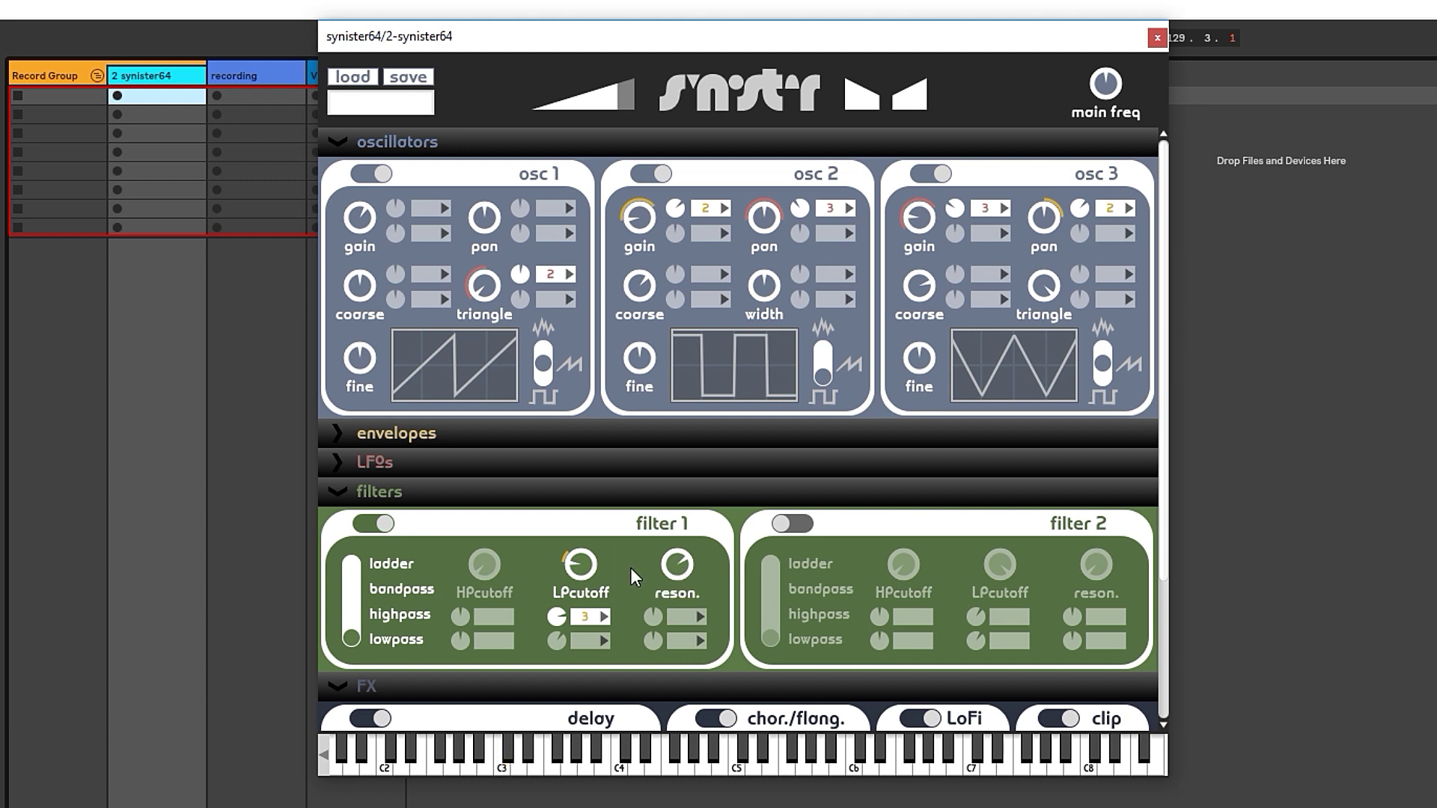
left_click(378, 499)
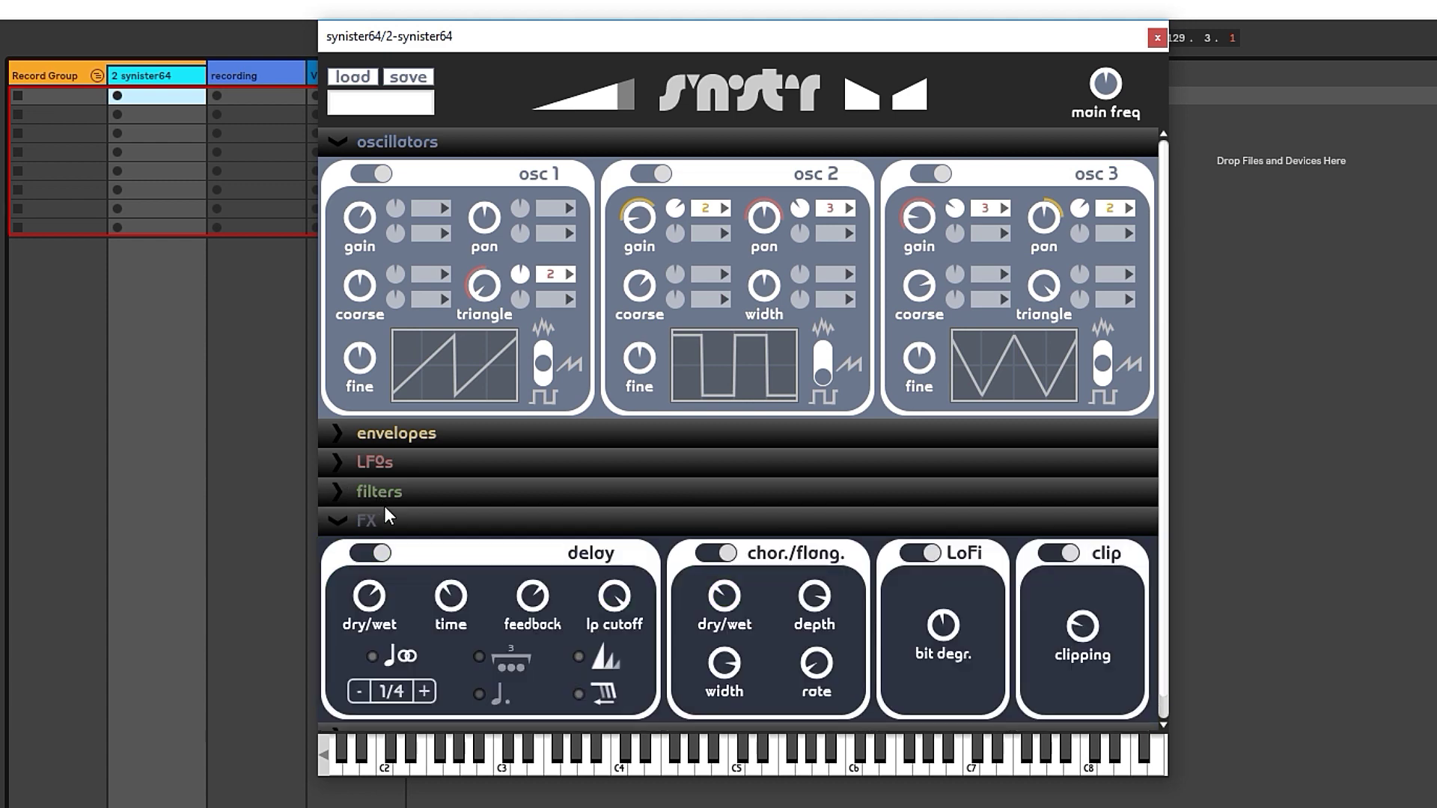
left_click(383, 516)
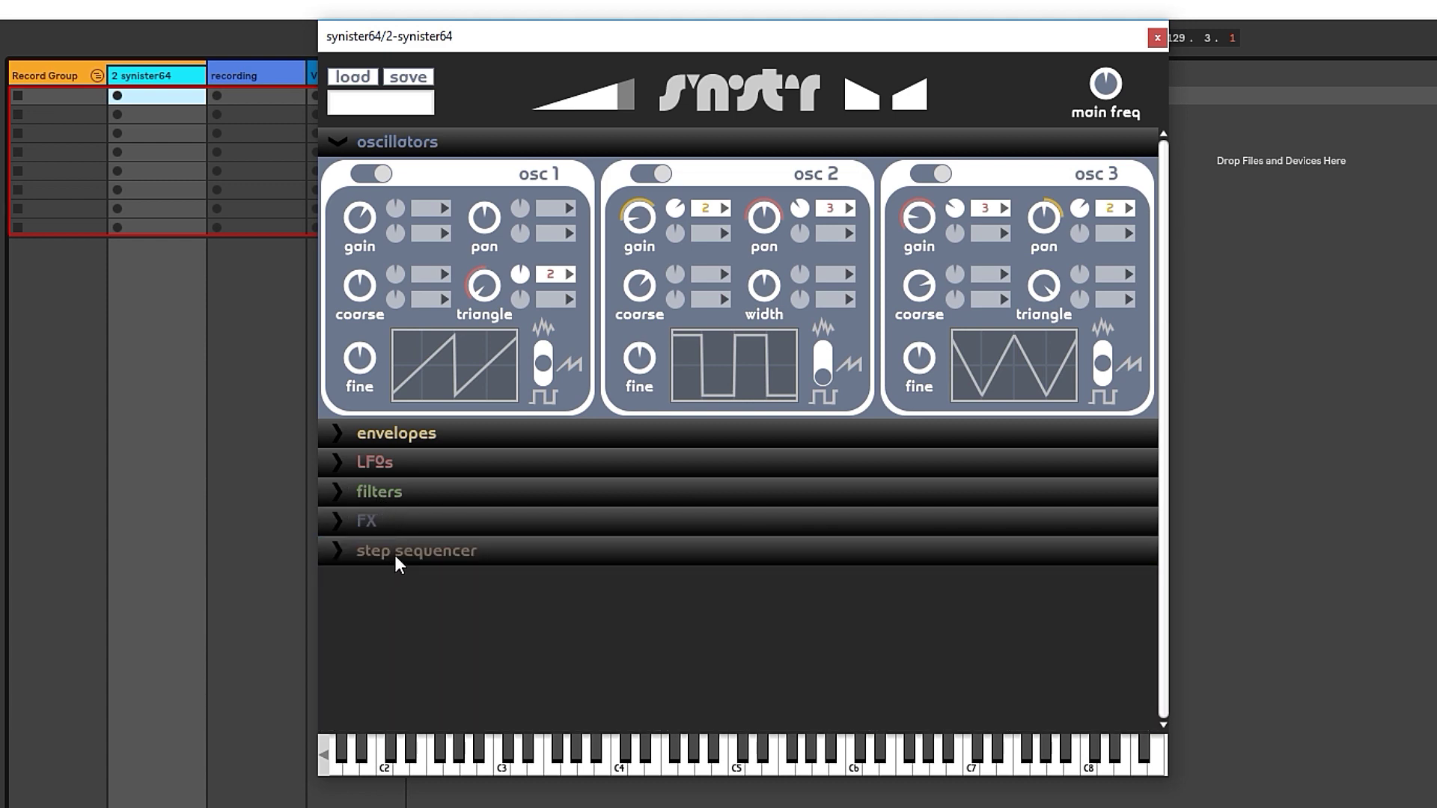
Step: Expand Synister's step sequencer, showing 8 steps at 1/4 speed across C3–C4
left_click(396, 554)
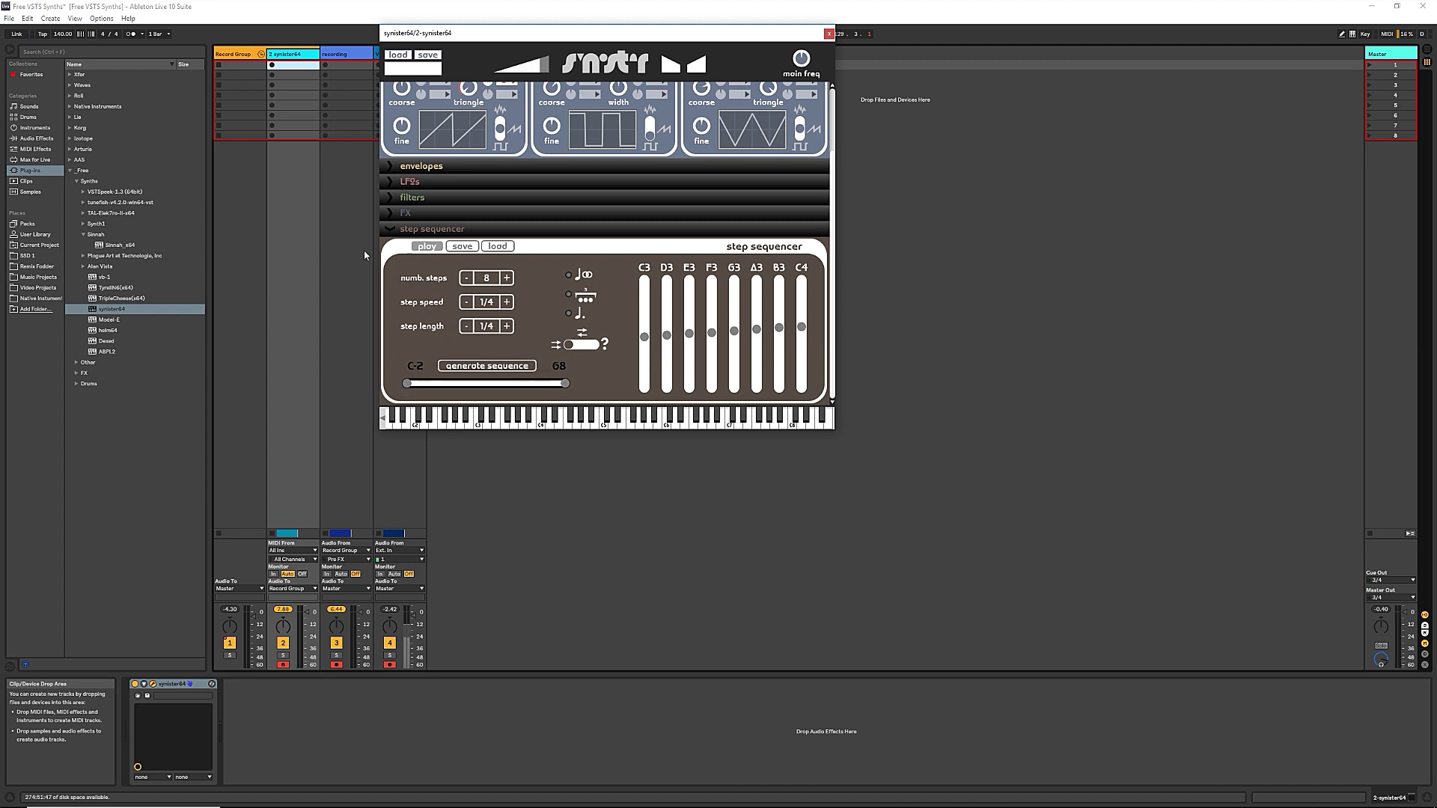
Step: Undo Synister off track 2 with Ctrl+Z and move to the Synth 1 entry in the sheet
key("ctrl+z")
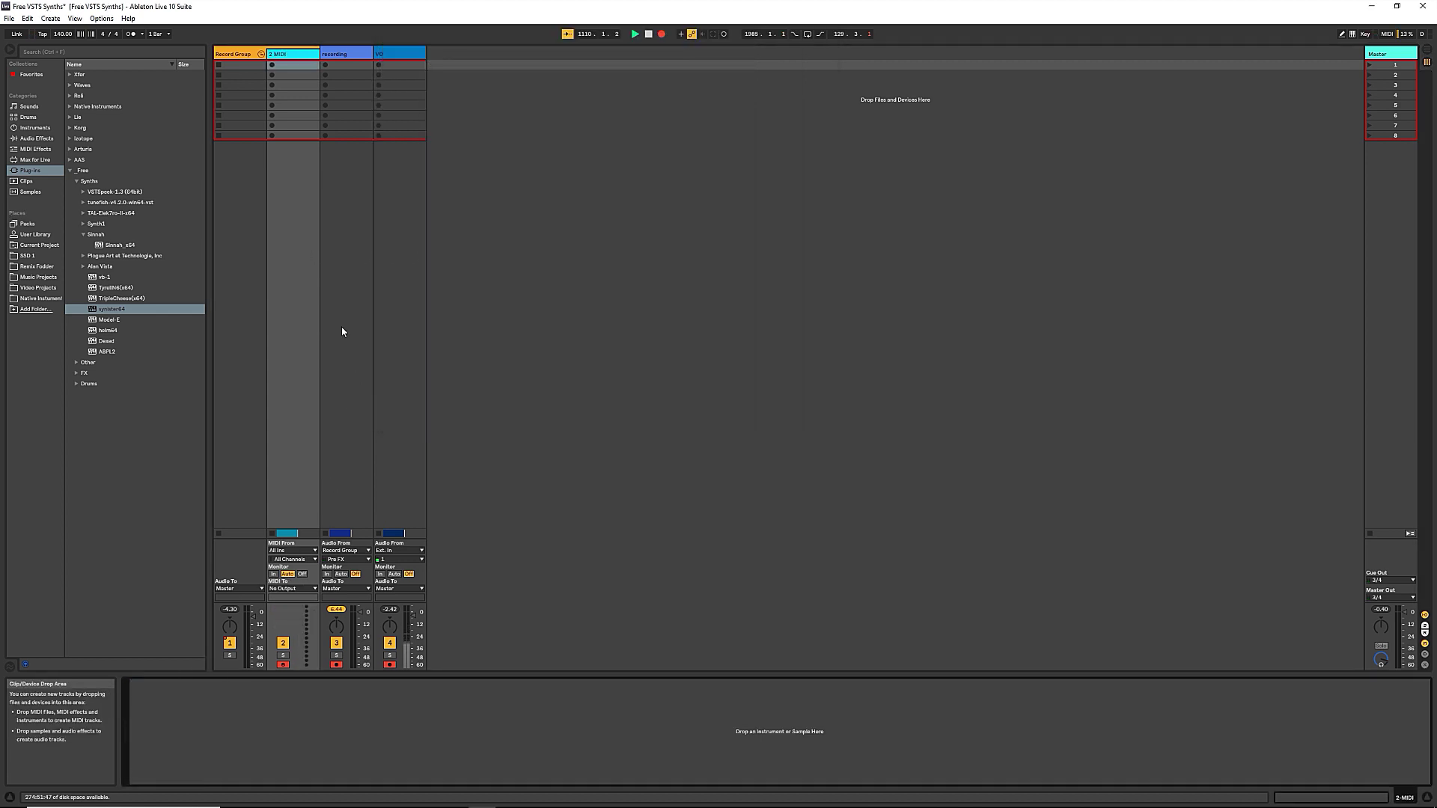
key("alt+Tab")
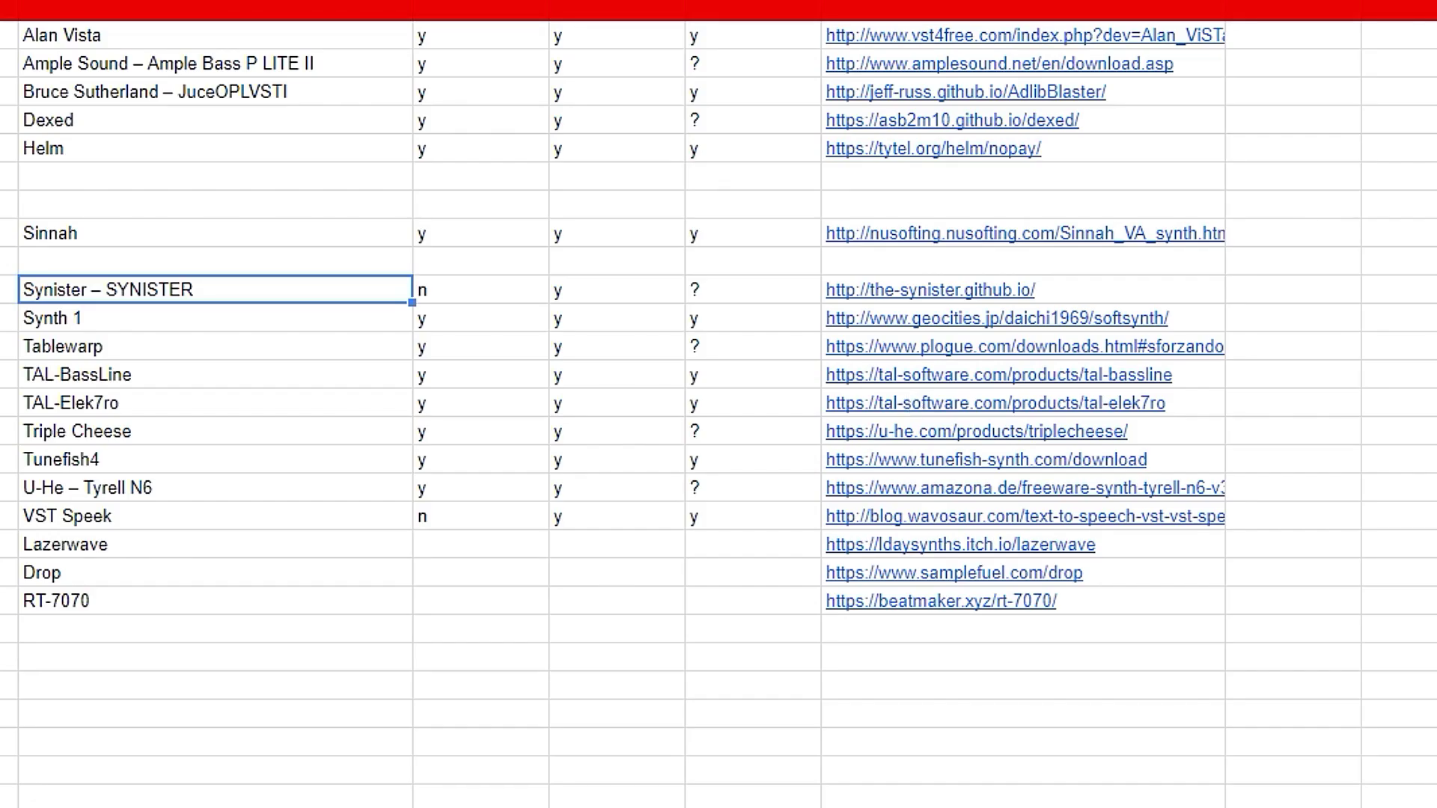
key("Down")
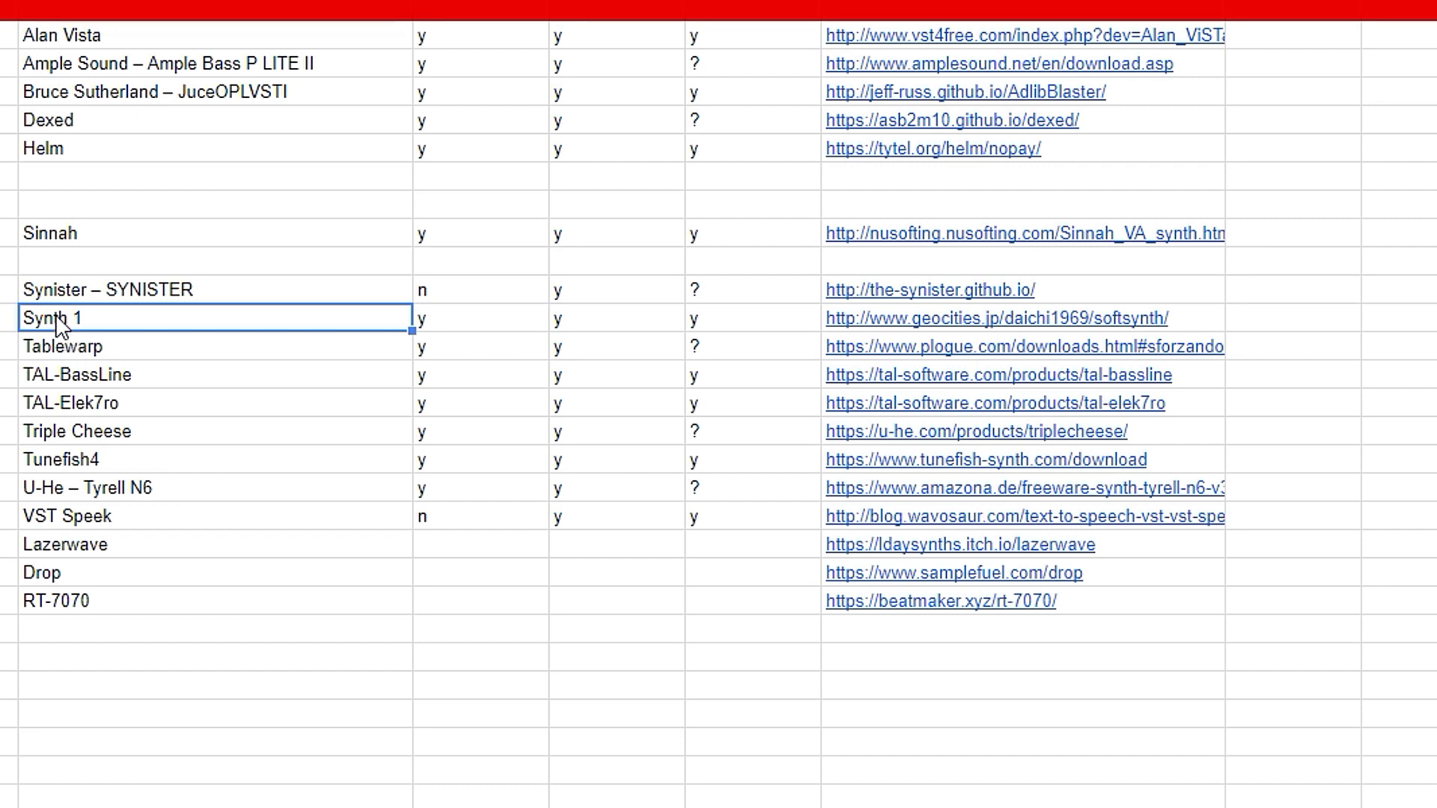
key("alt+Tab")
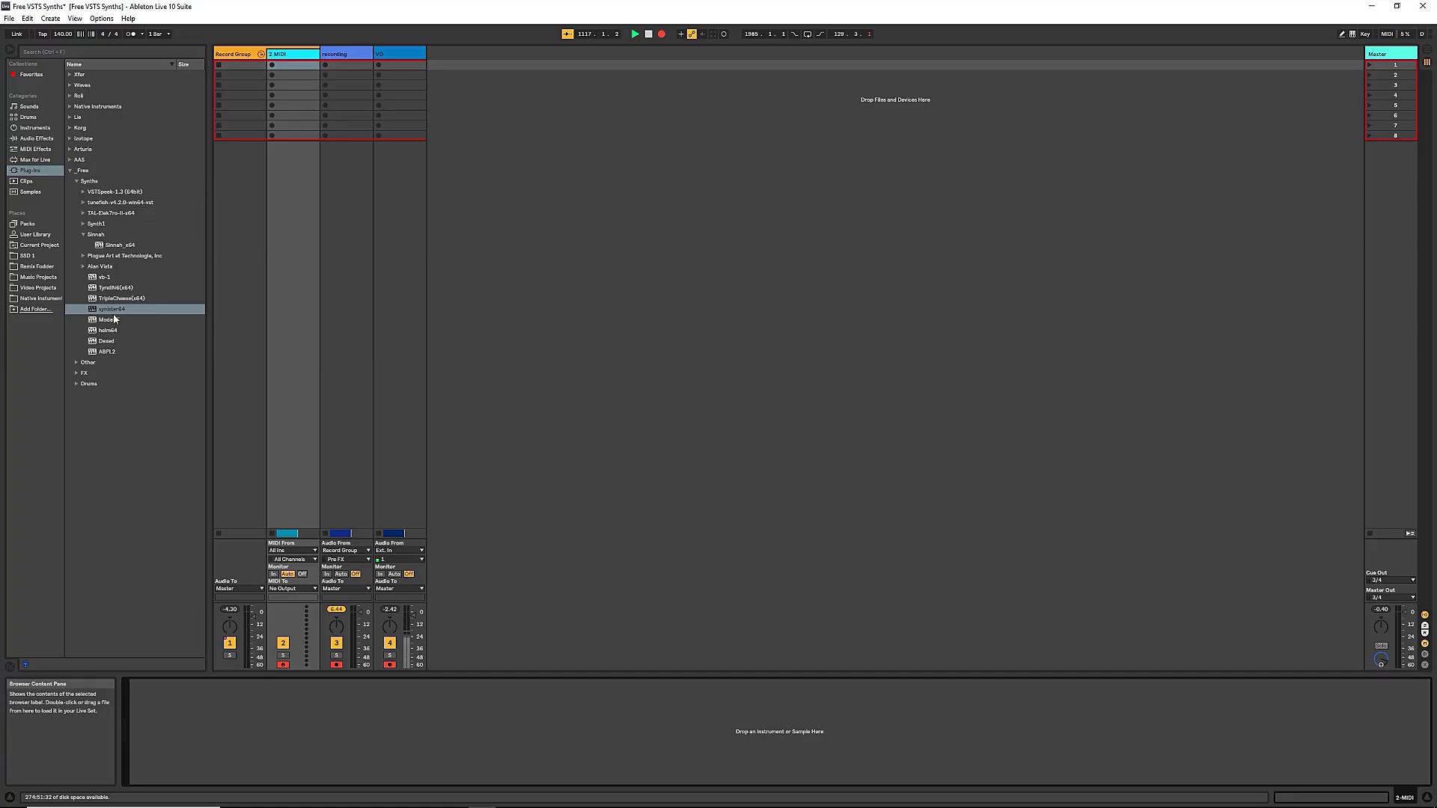
Step: Load Synth1 VST64 from the Plug-ins browser onto the 2 MIDI track and reposition its window
left_click(84, 234)
left_click(83, 224)
left_click(119, 235)
left_click_drag(119, 237, 292, 128)
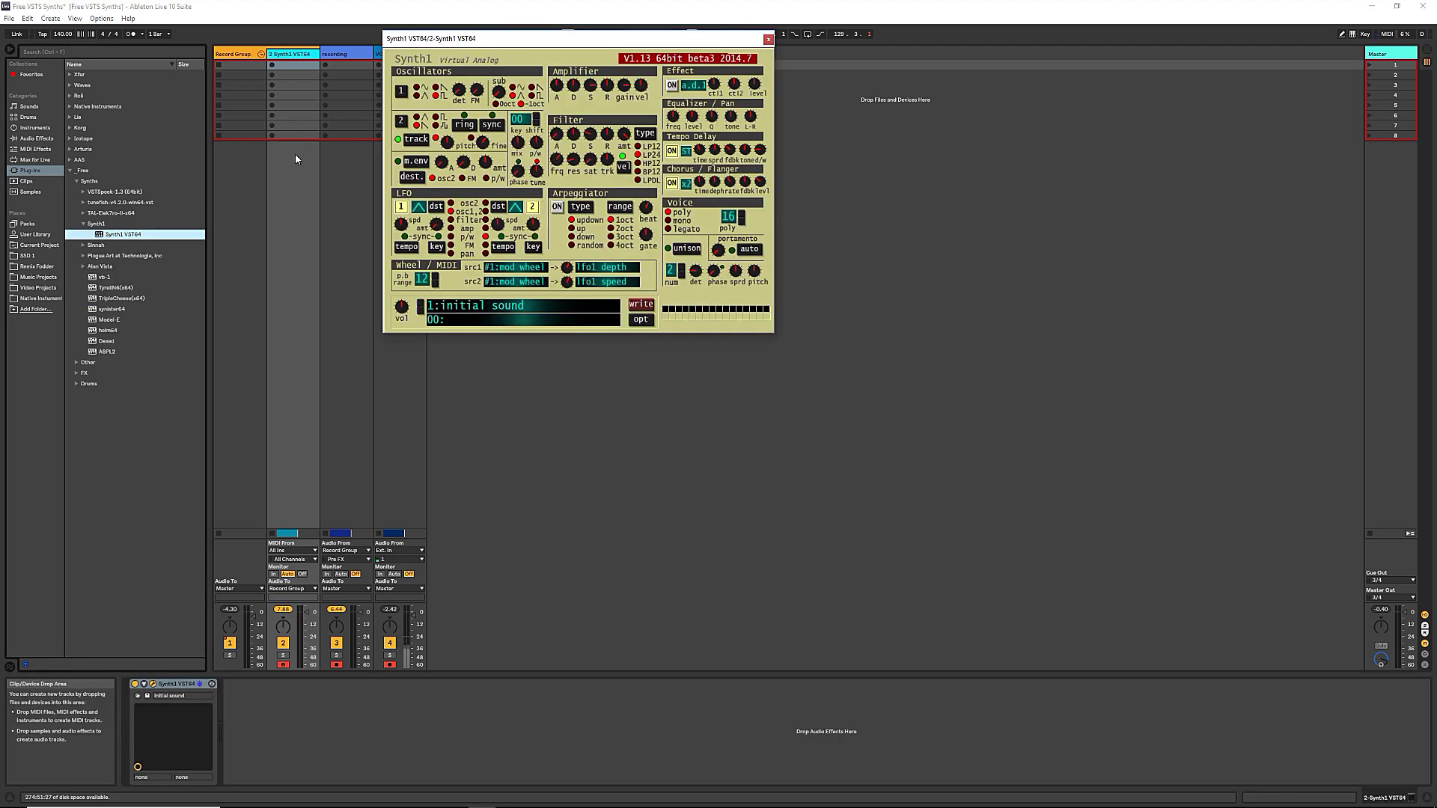
left_click_drag(533, 34, 534, 258)
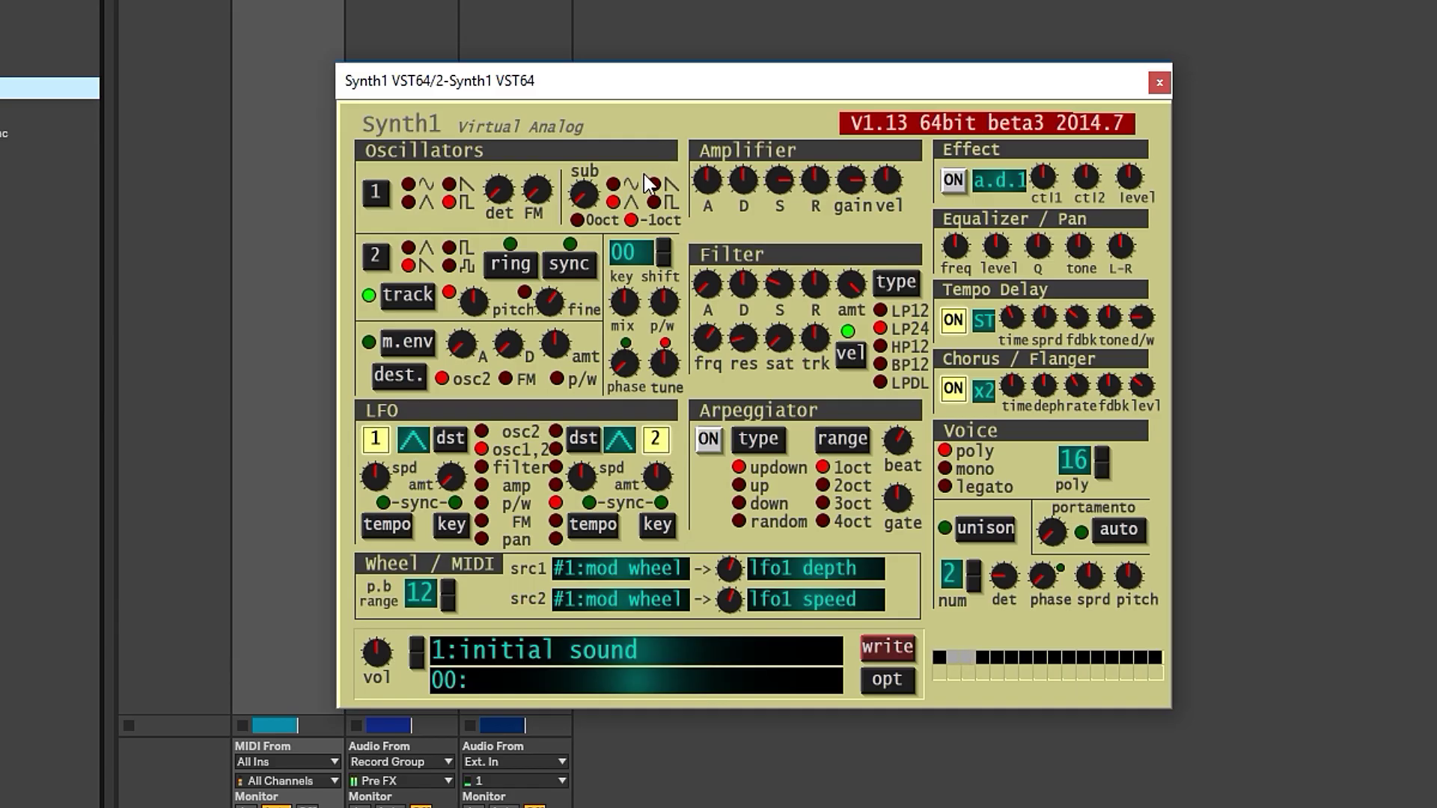
Step: Browse Synth1's internal program banks 01 and 05, keeping the 1:initial sound program
left_click(417, 504)
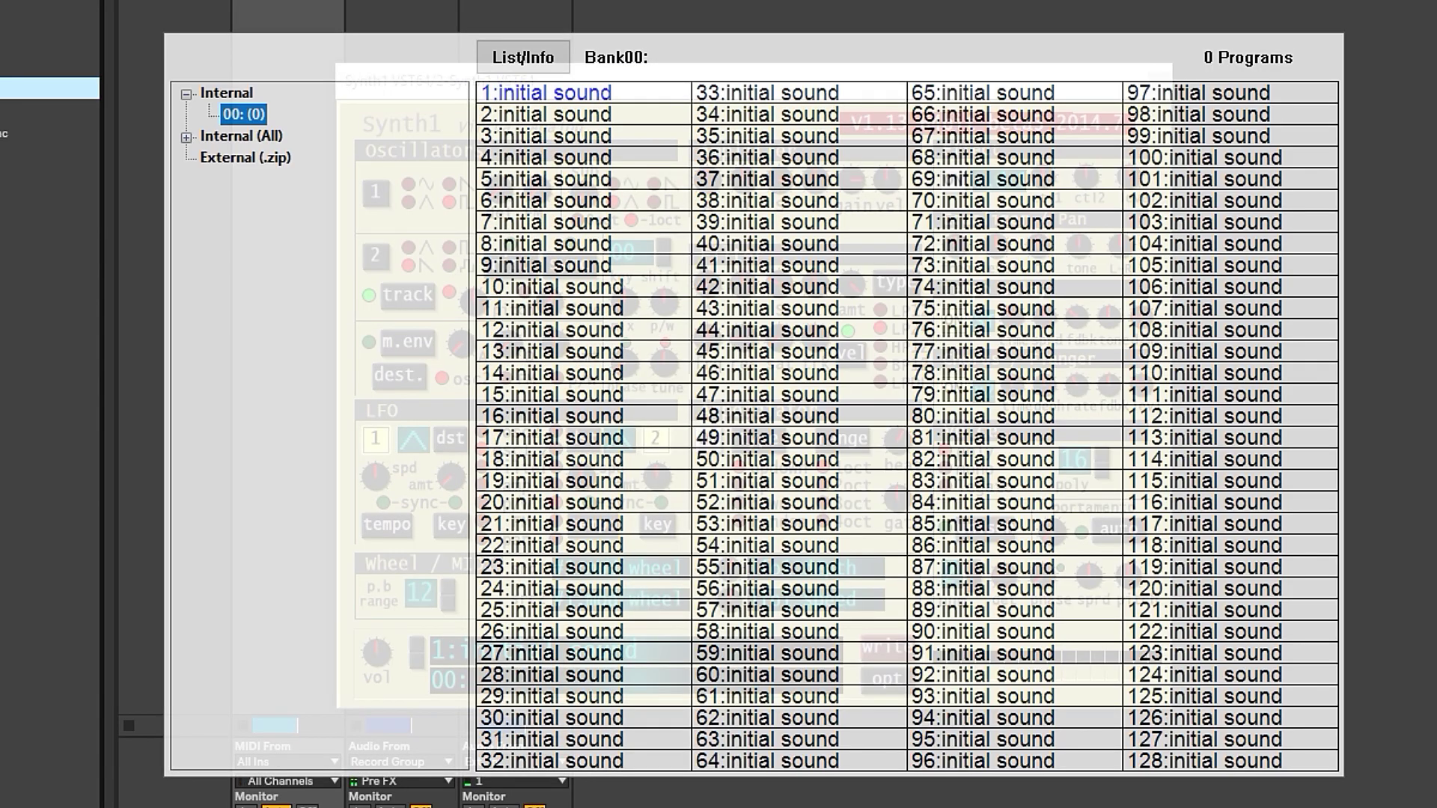
double_click(239, 135)
left_click(244, 135)
left_click(243, 222)
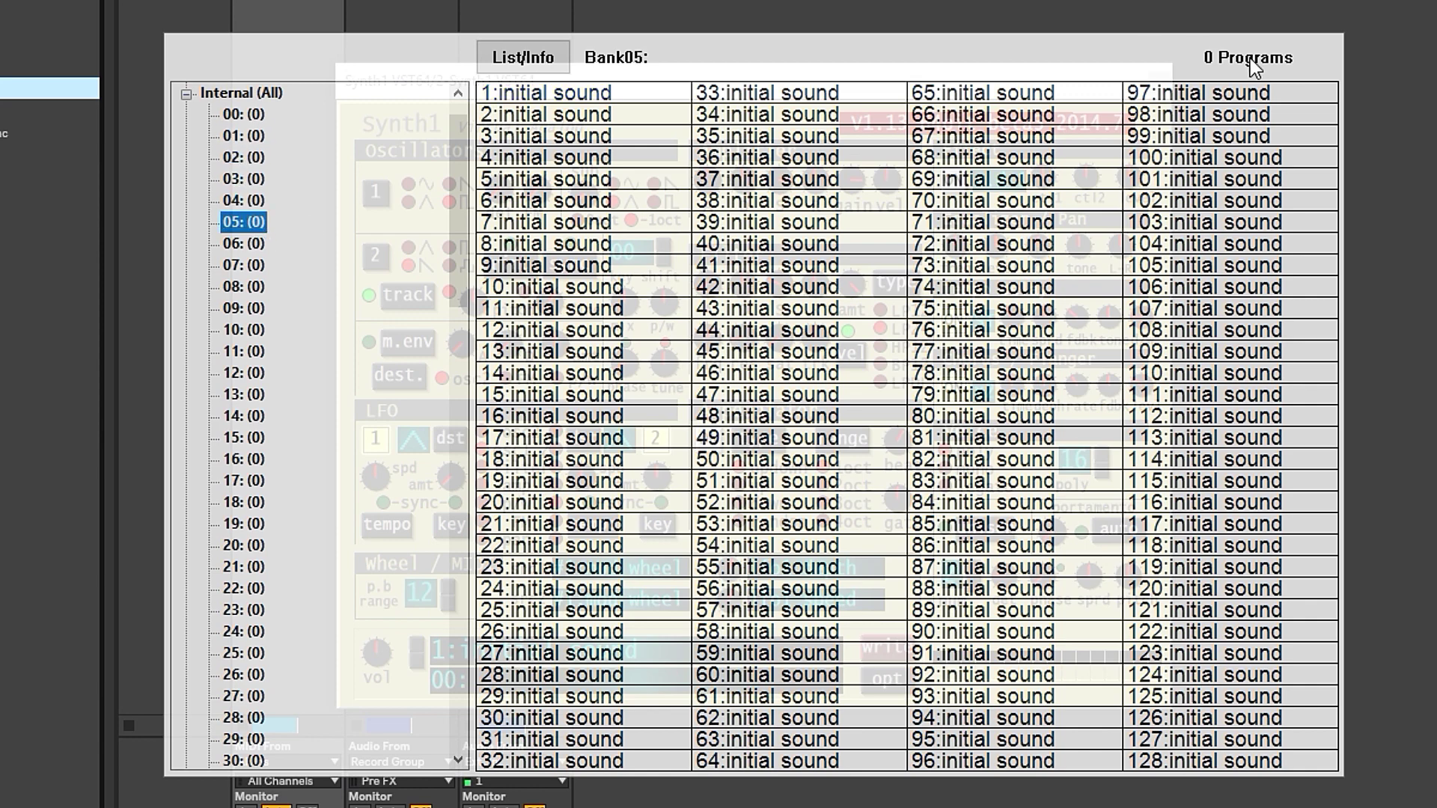
double_click(203, 93)
left_click(187, 94)
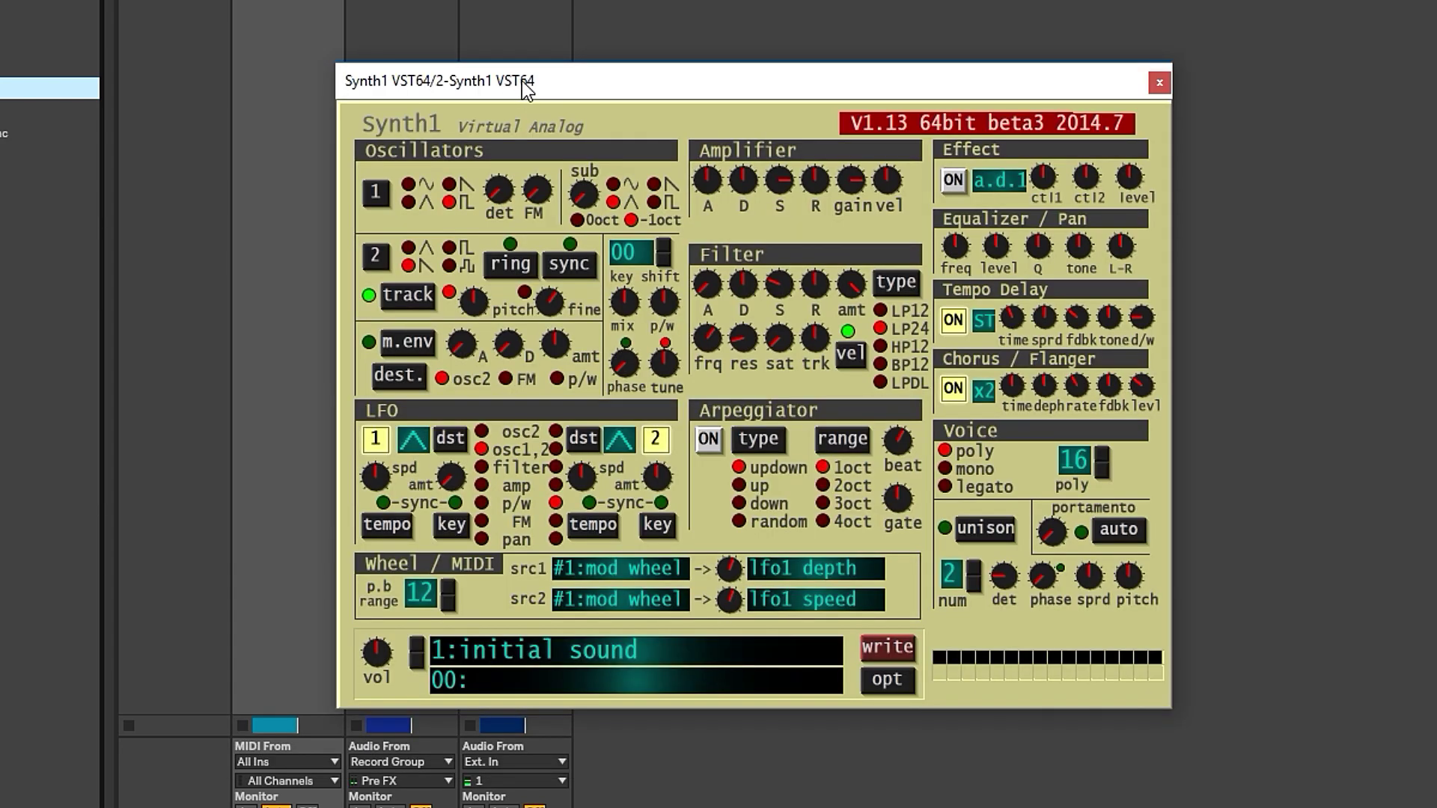
Step: Set oscillator 1 to saw, lower the filter cutoff and set amplifier decay to 0
left_click_drag(528, 89, 484, 91)
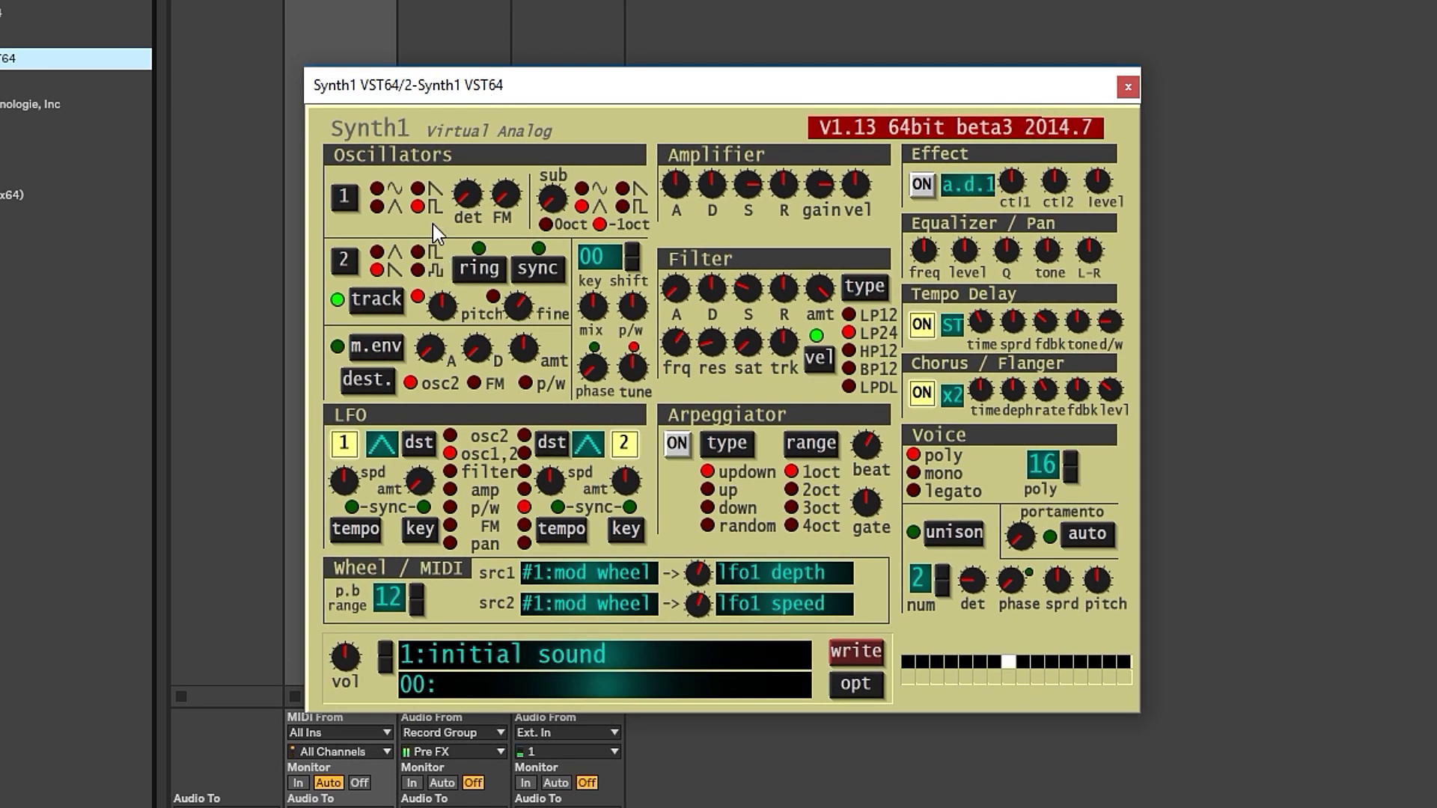
left_click(424, 195)
left_click_drag(683, 365, 691, 389)
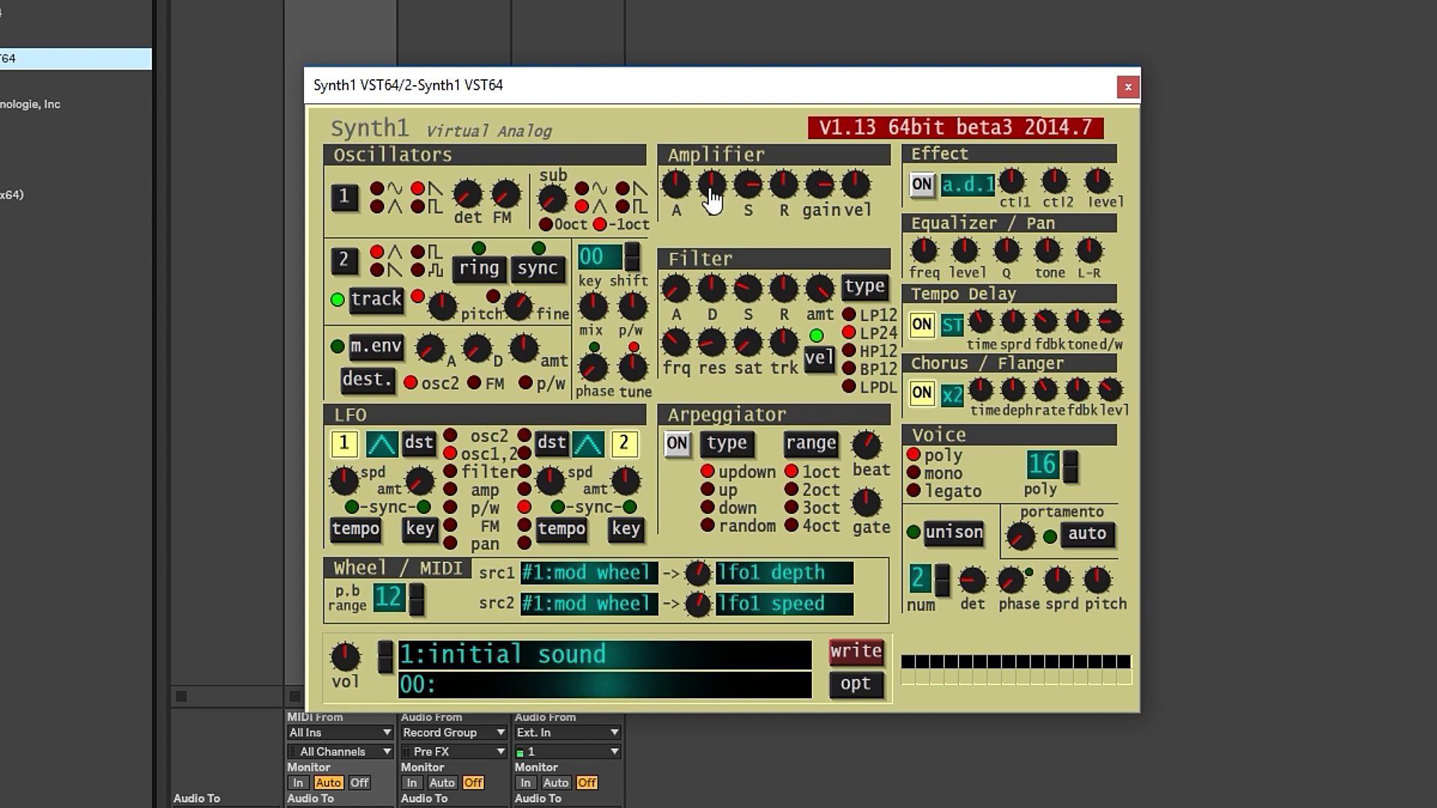
left_click_drag(707, 183, 699, 192)
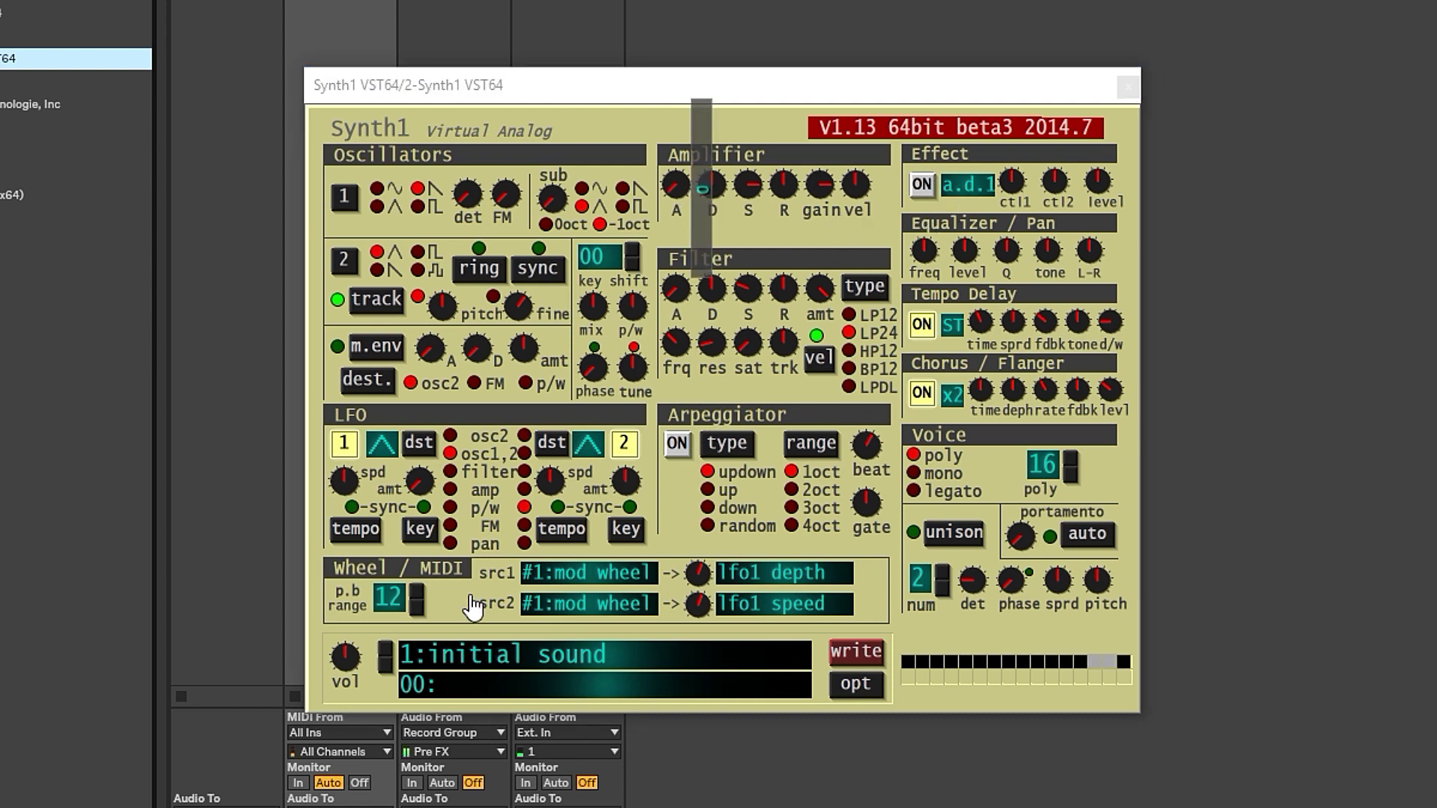
Step: Drop the sub oscillator an octave (-1oct) and raise oscillator 2's pitch to +08
left_click(716, 422)
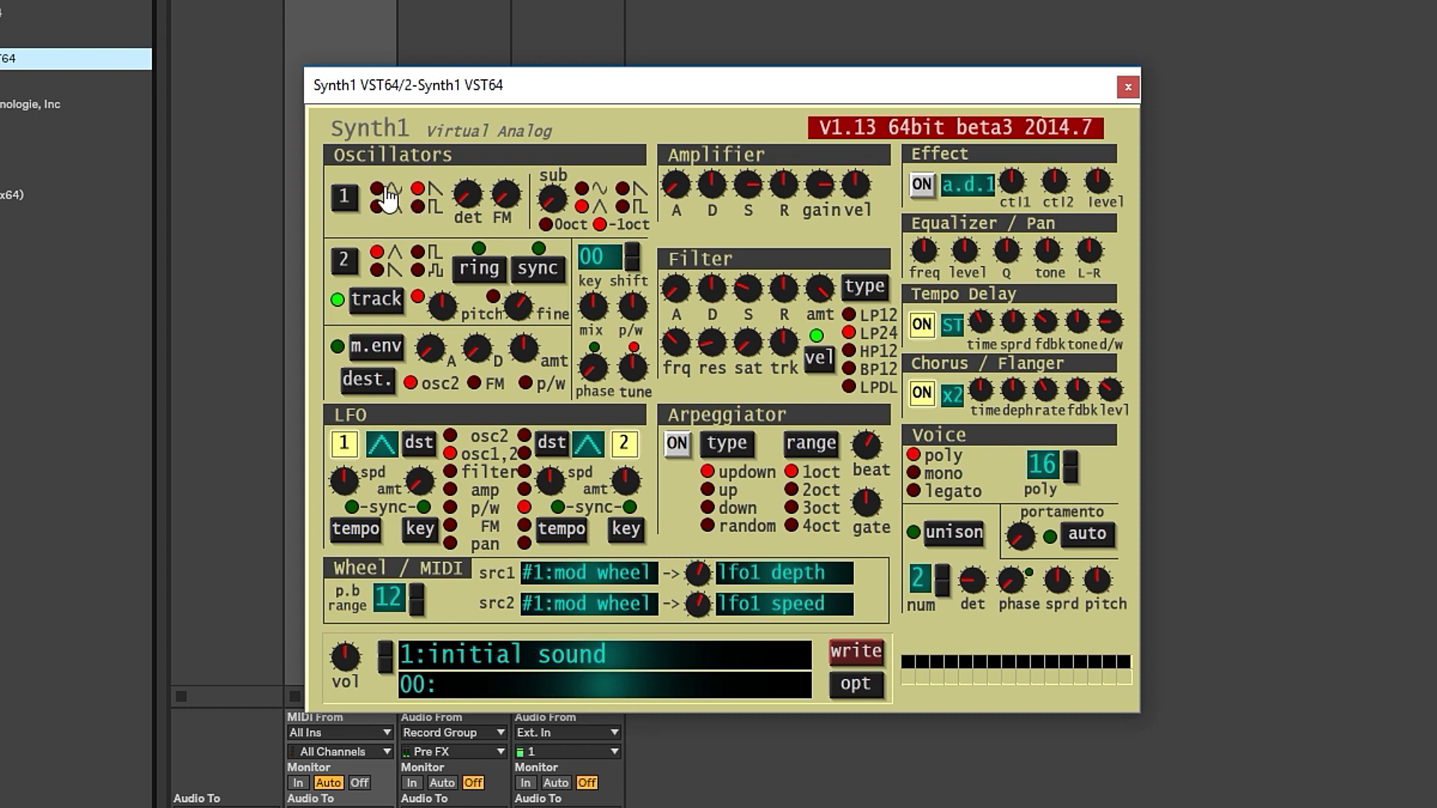
left_click(505, 195)
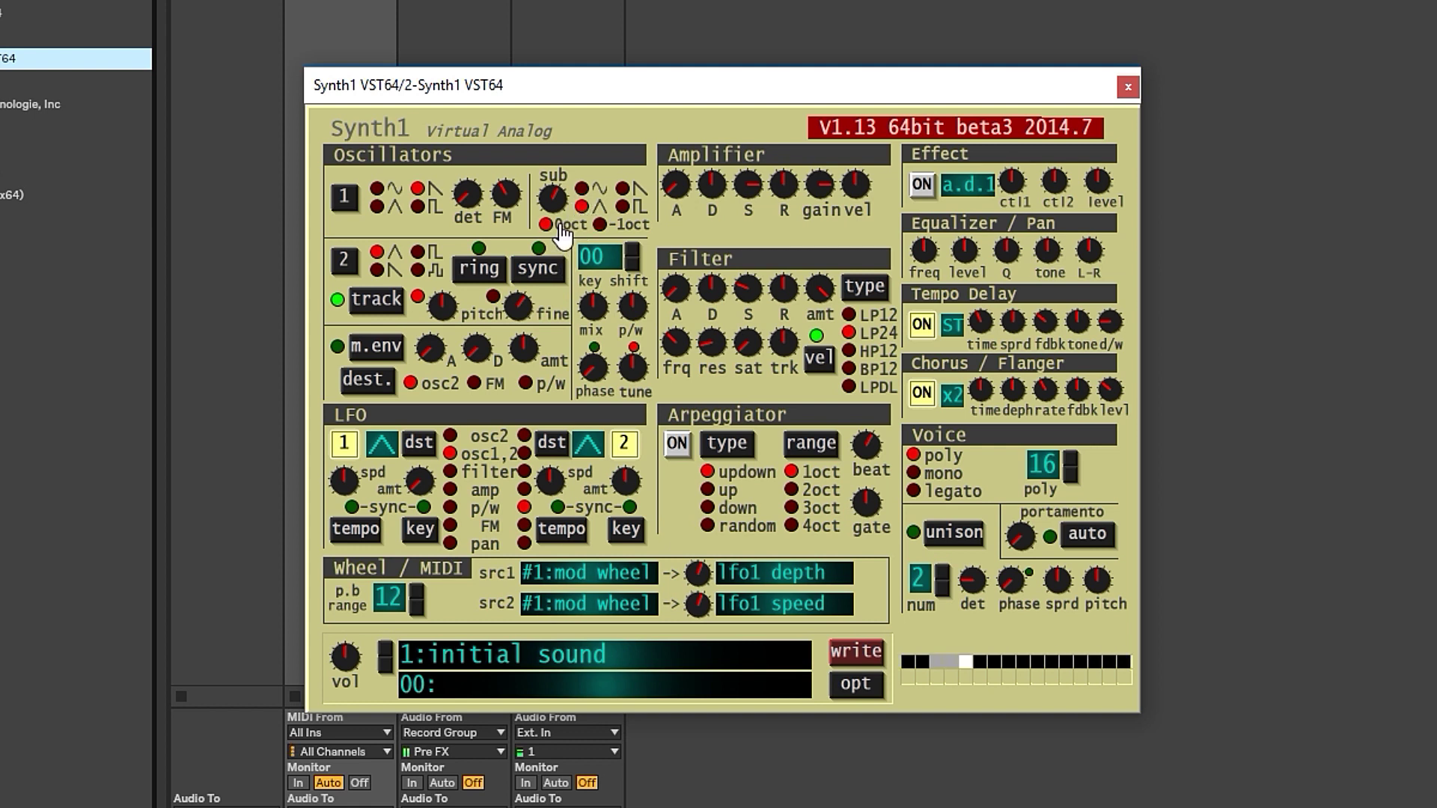
left_click(600, 225)
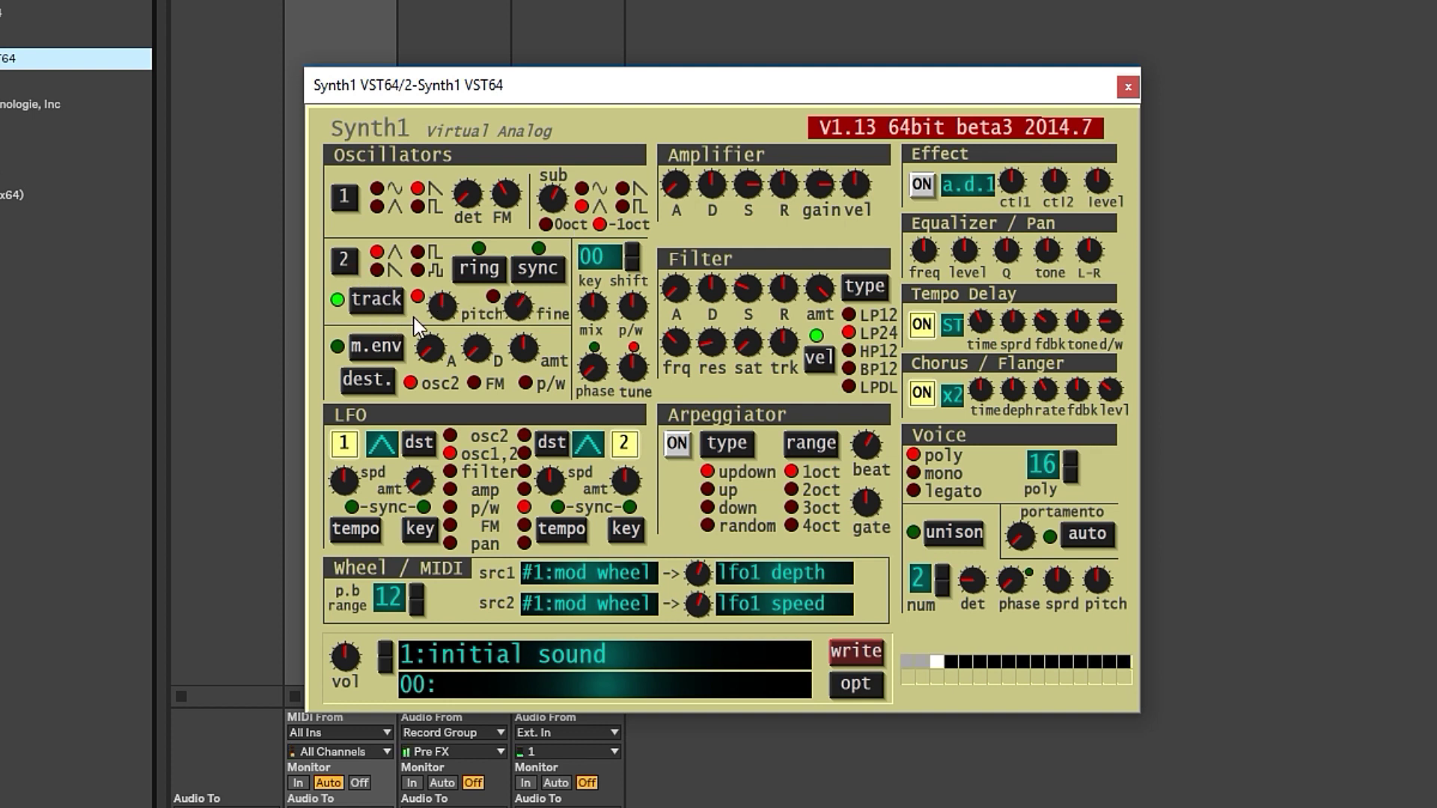
left_click_drag(441, 307, 485, 316)
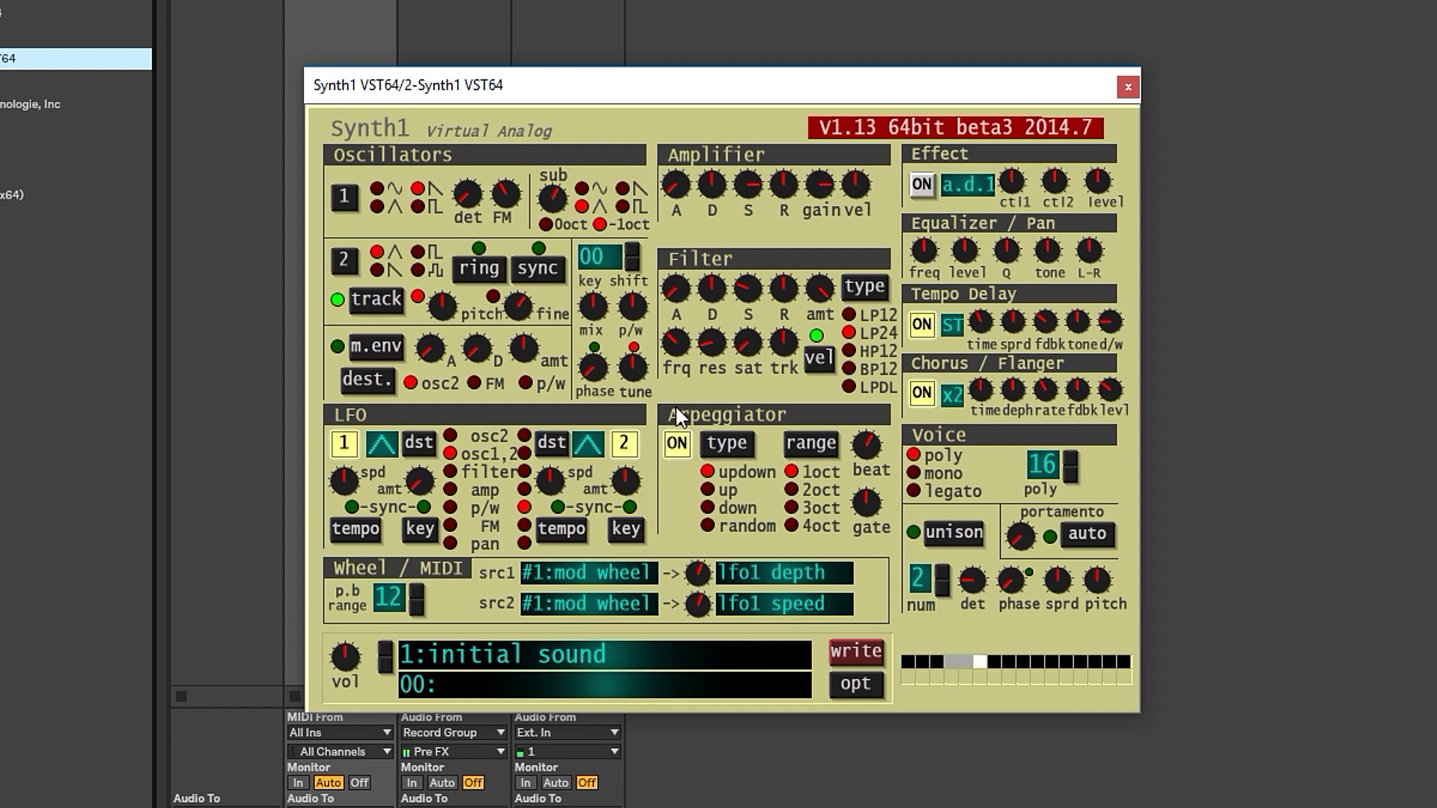
Step: Adjust the amplifier sustain and set velocity sensitivity to 127
left_click(864, 498)
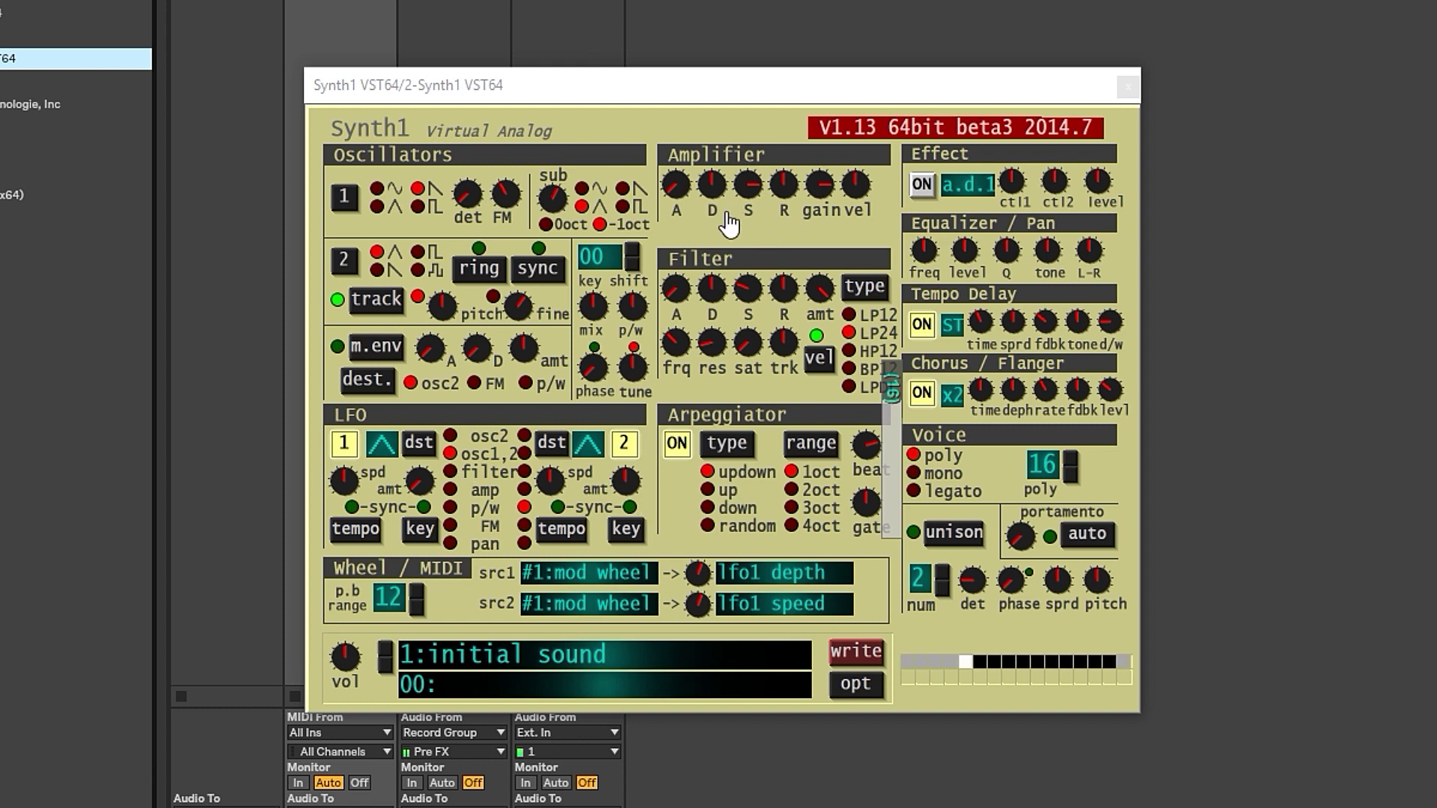
left_click_drag(748, 187, 755, 133)
left_click_drag(856, 185, 833, 223)
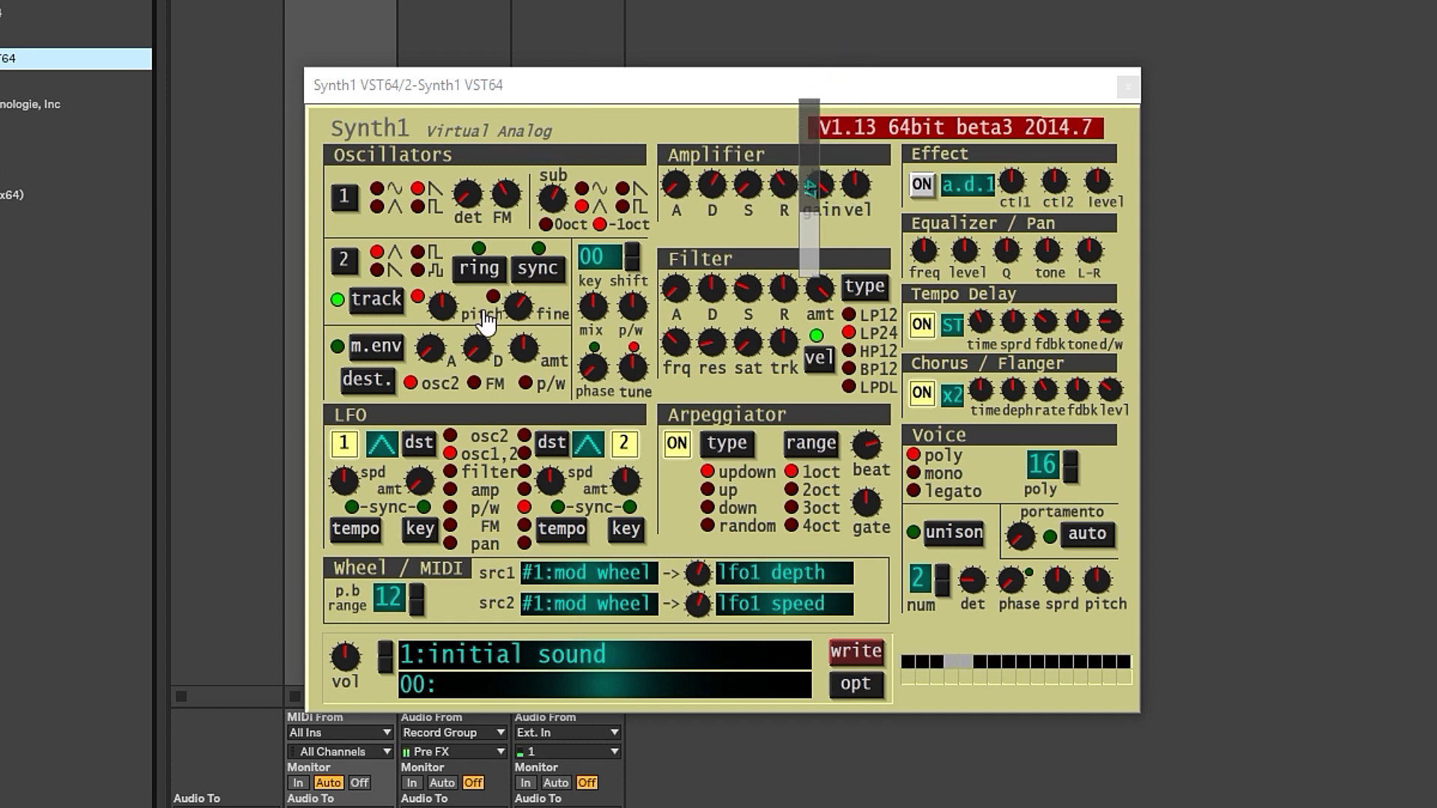
Step: Aim the modulation envelope at FM with attack 0 and decay 33, and fine-tune oscillator 2 to +26
left_click(474, 383)
left_click(381, 348)
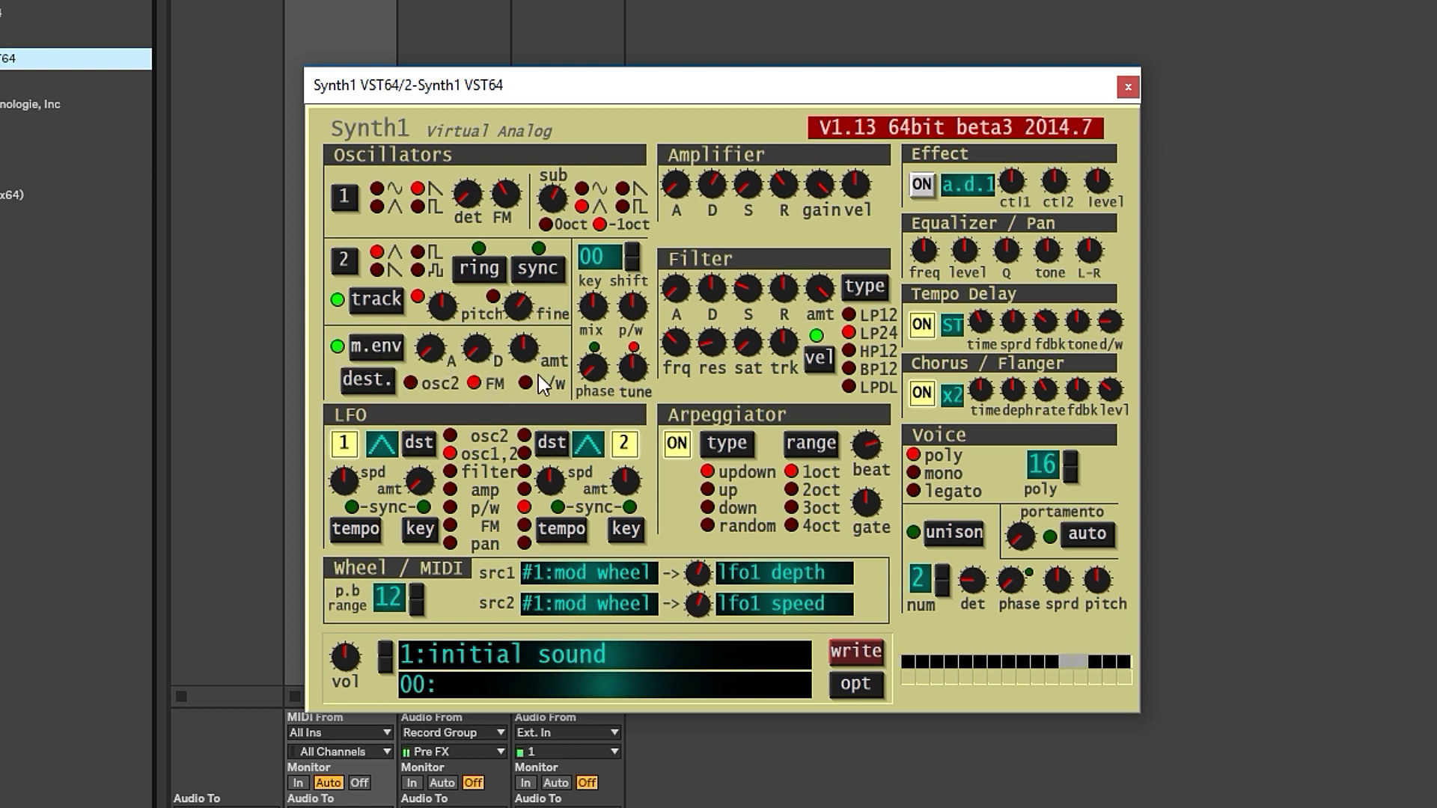
left_click_drag(477, 348, 513, 352)
left_click_drag(430, 348, 517, 385)
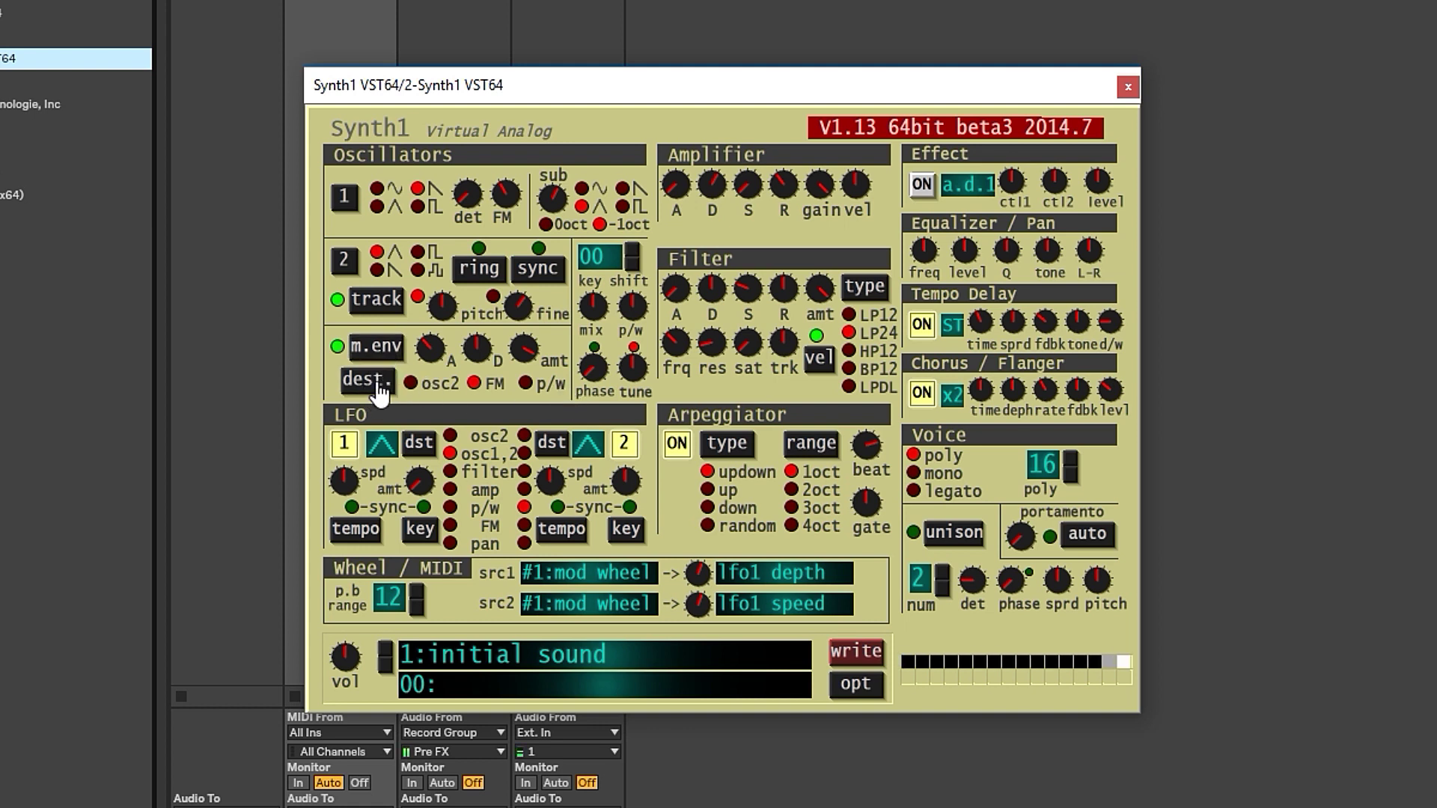
left_click_drag(553, 313, 561, 322)
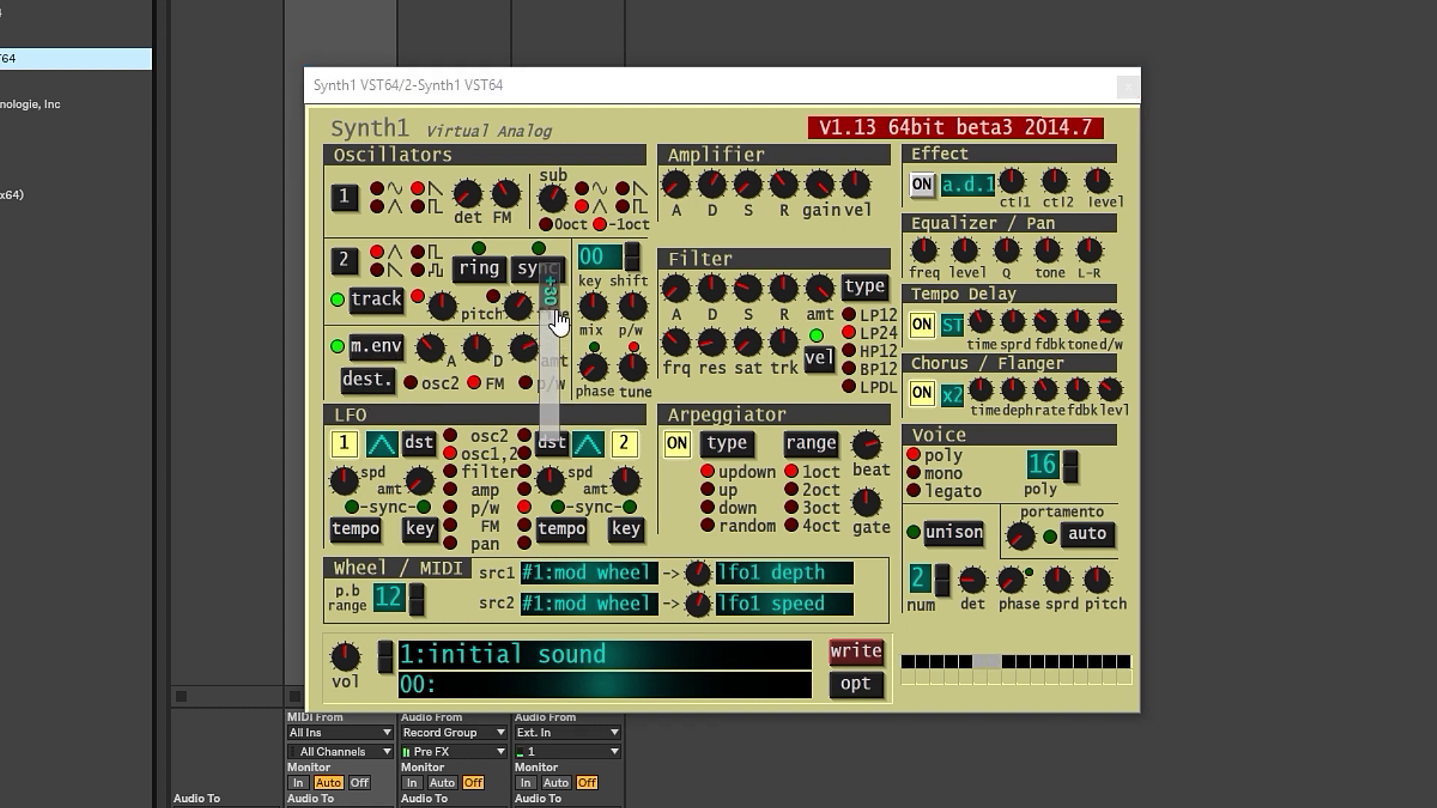
left_click(474, 383)
left_click(374, 345)
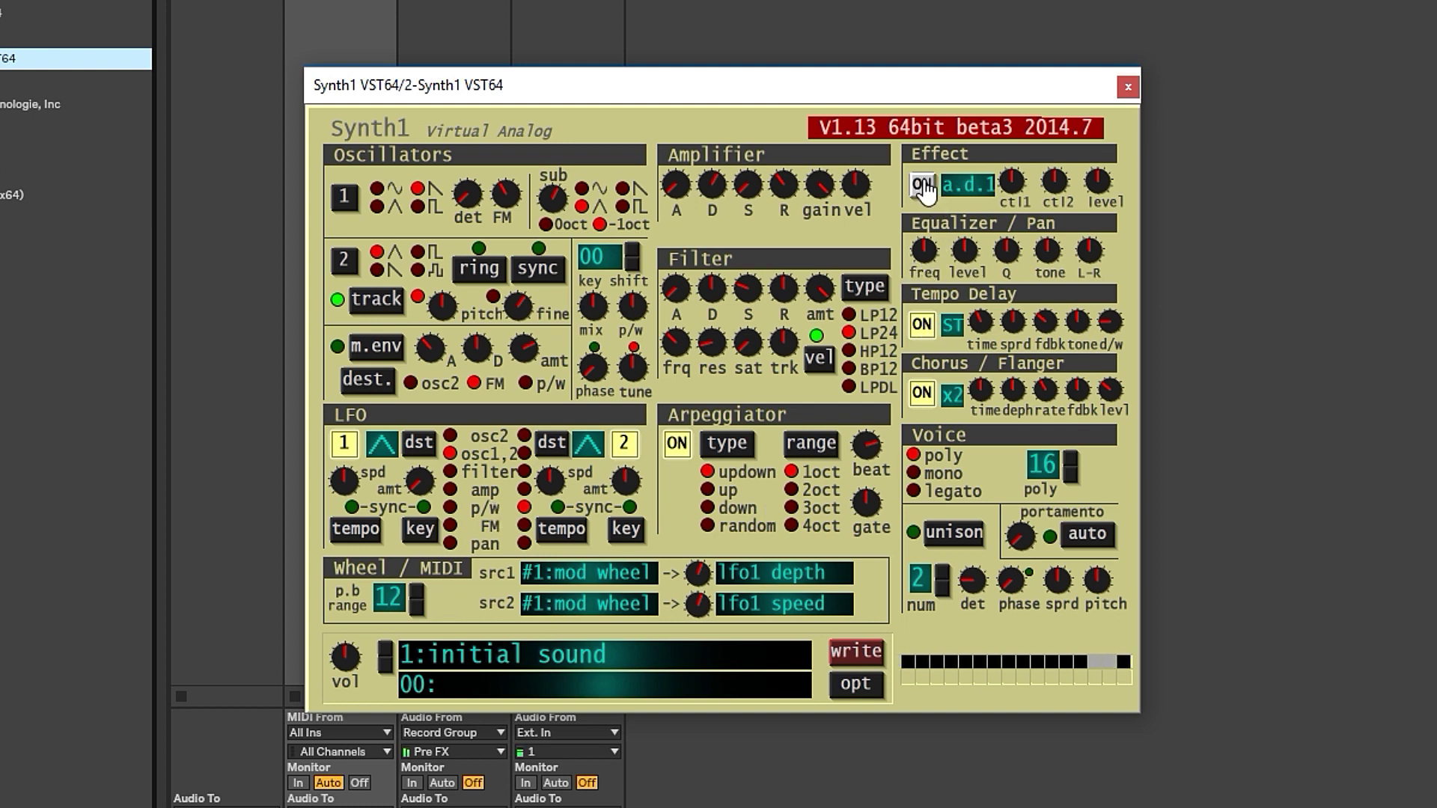
Step: Audition Synth1's comp. and a.d.1 effect types
left_click(968, 187)
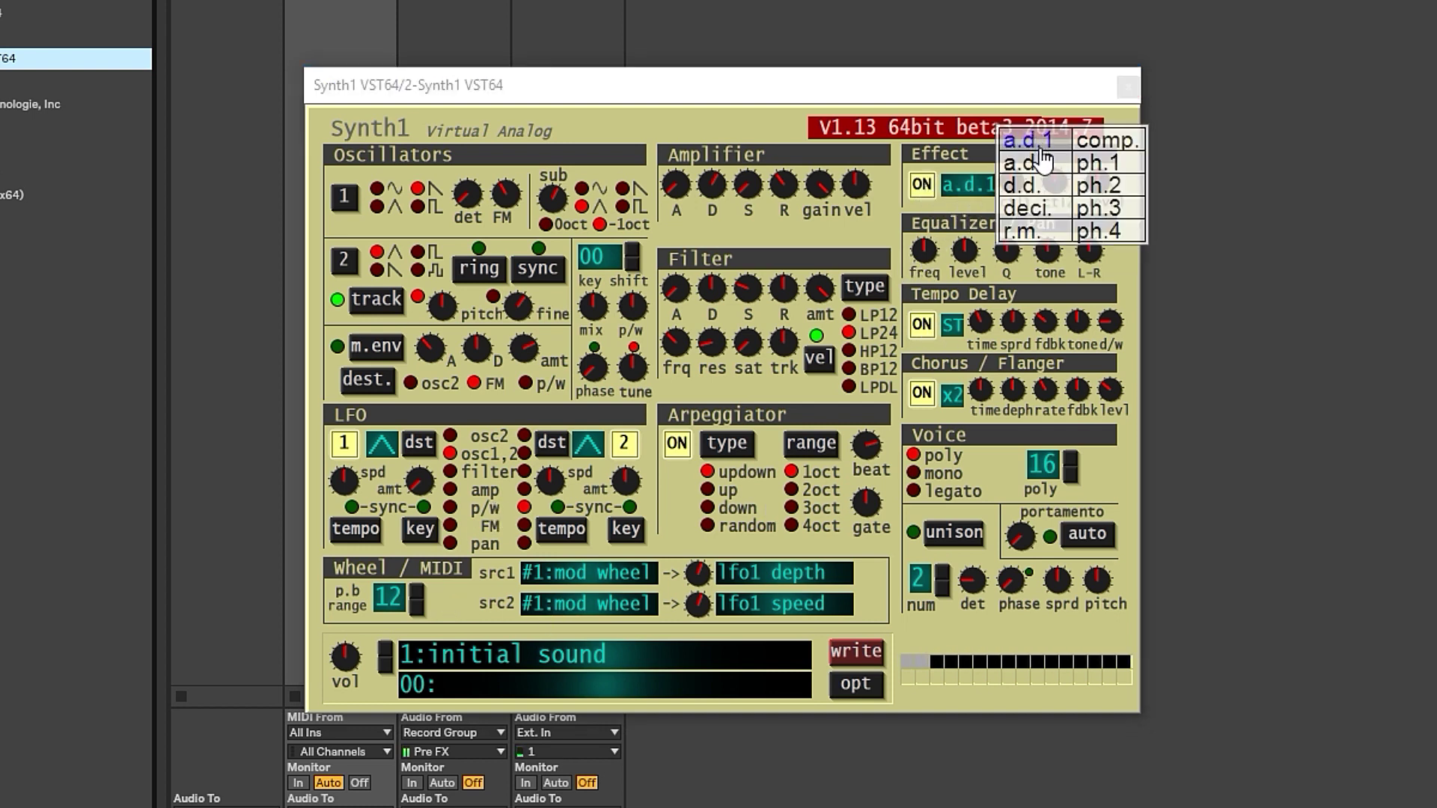
left_click(1107, 140)
left_click(966, 187)
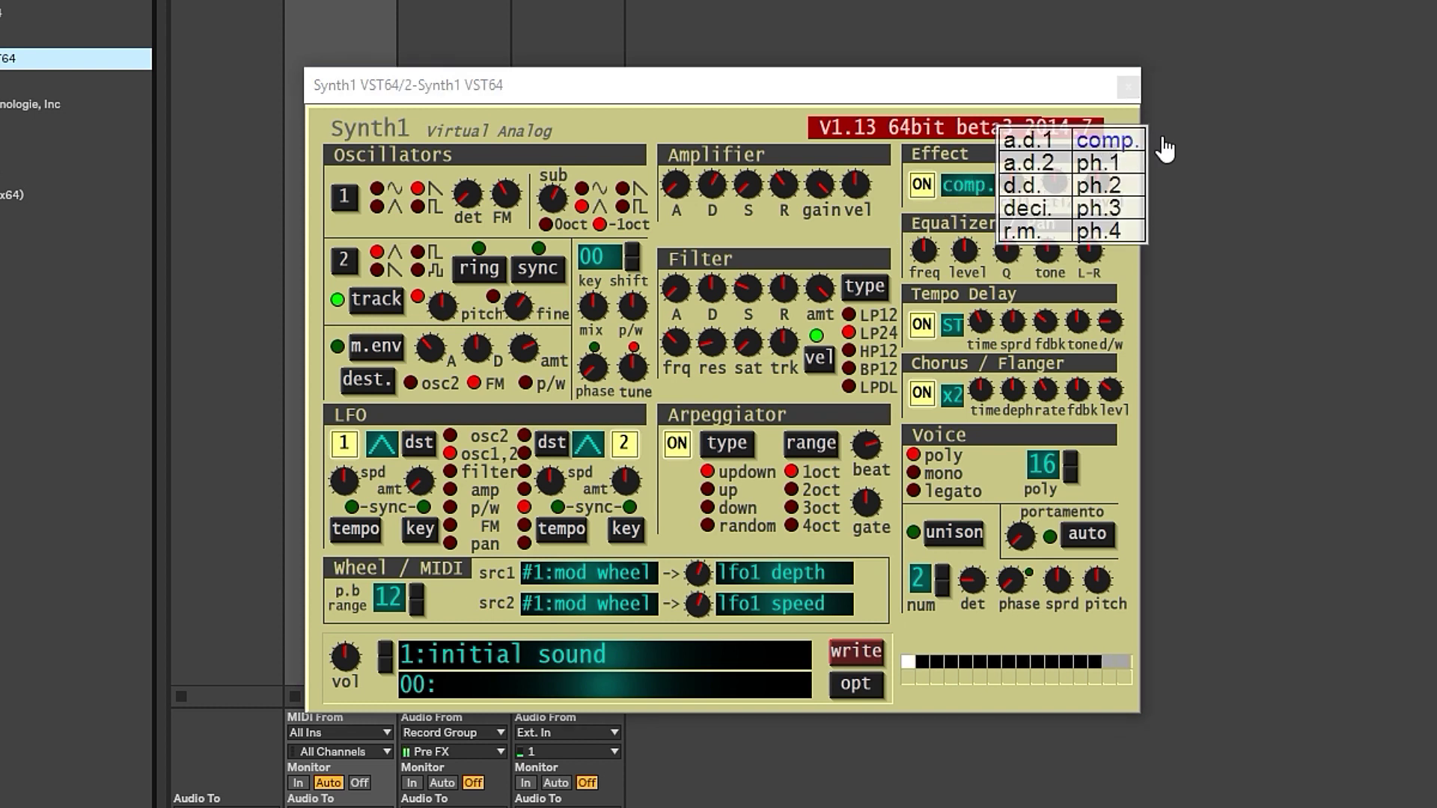
left_click(1052, 168)
left_click(967, 187)
left_click(1025, 140)
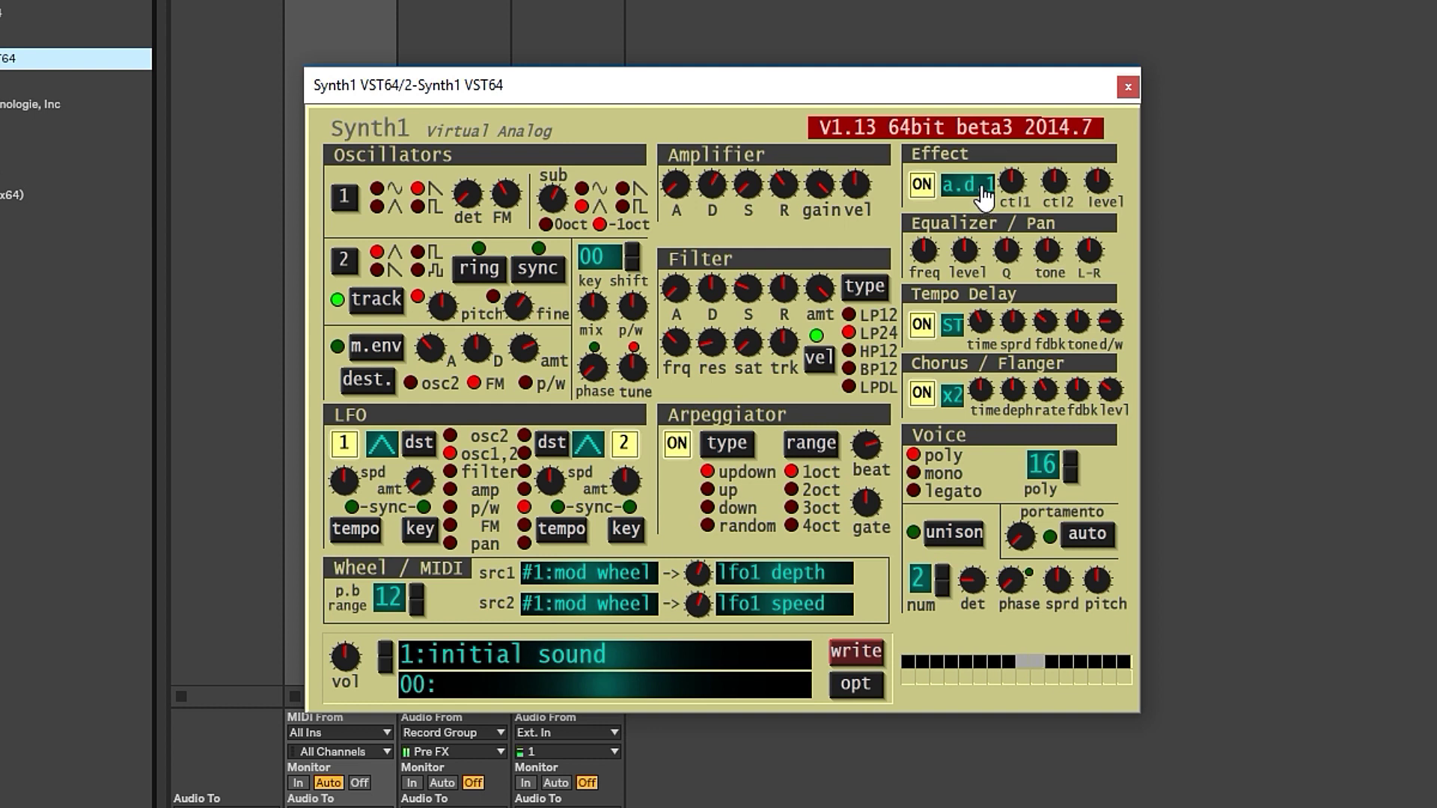
Step: Try the ph.3 effect, then deci. with ctl1 at 29 and ctl2 at 67
left_click(962, 187)
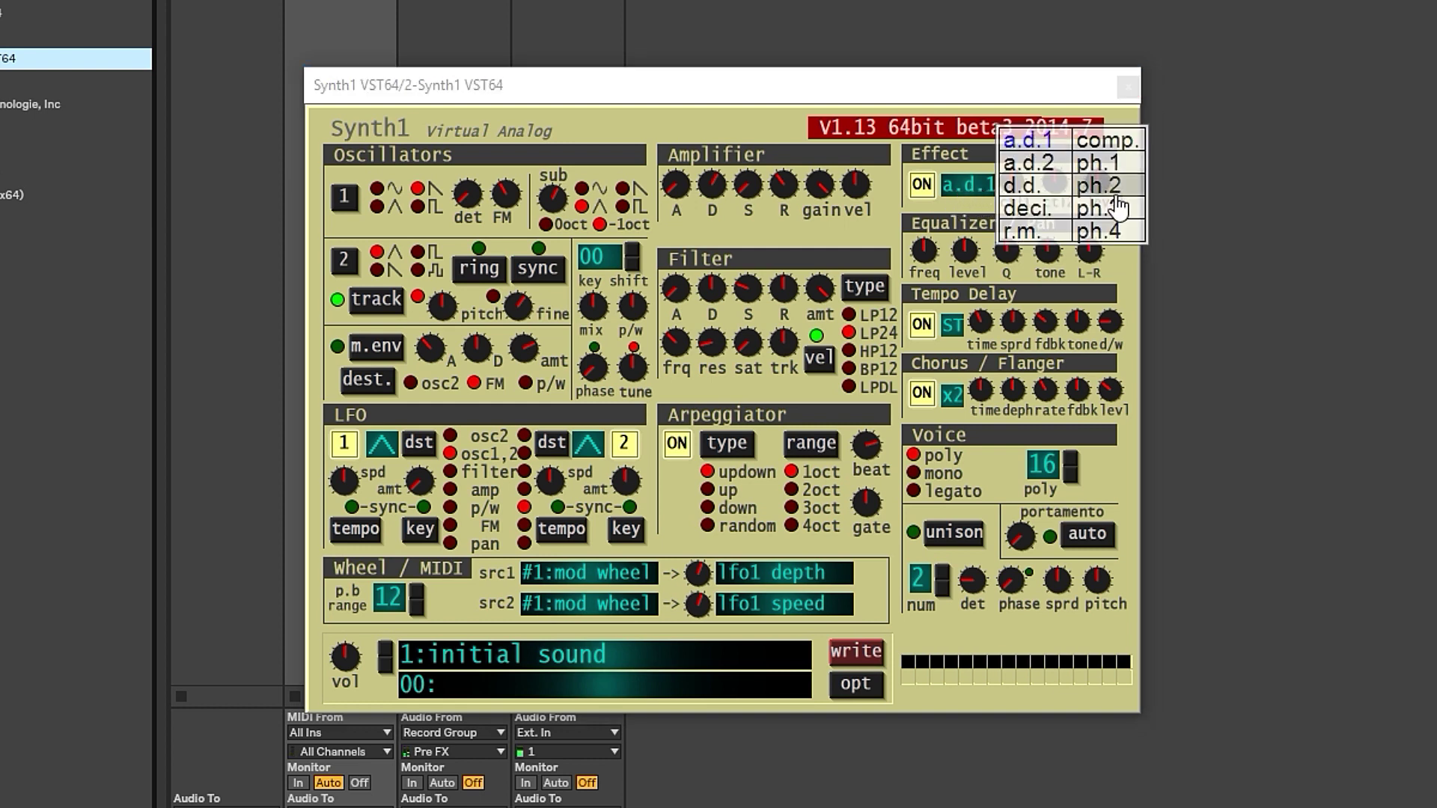
left_click(1115, 213)
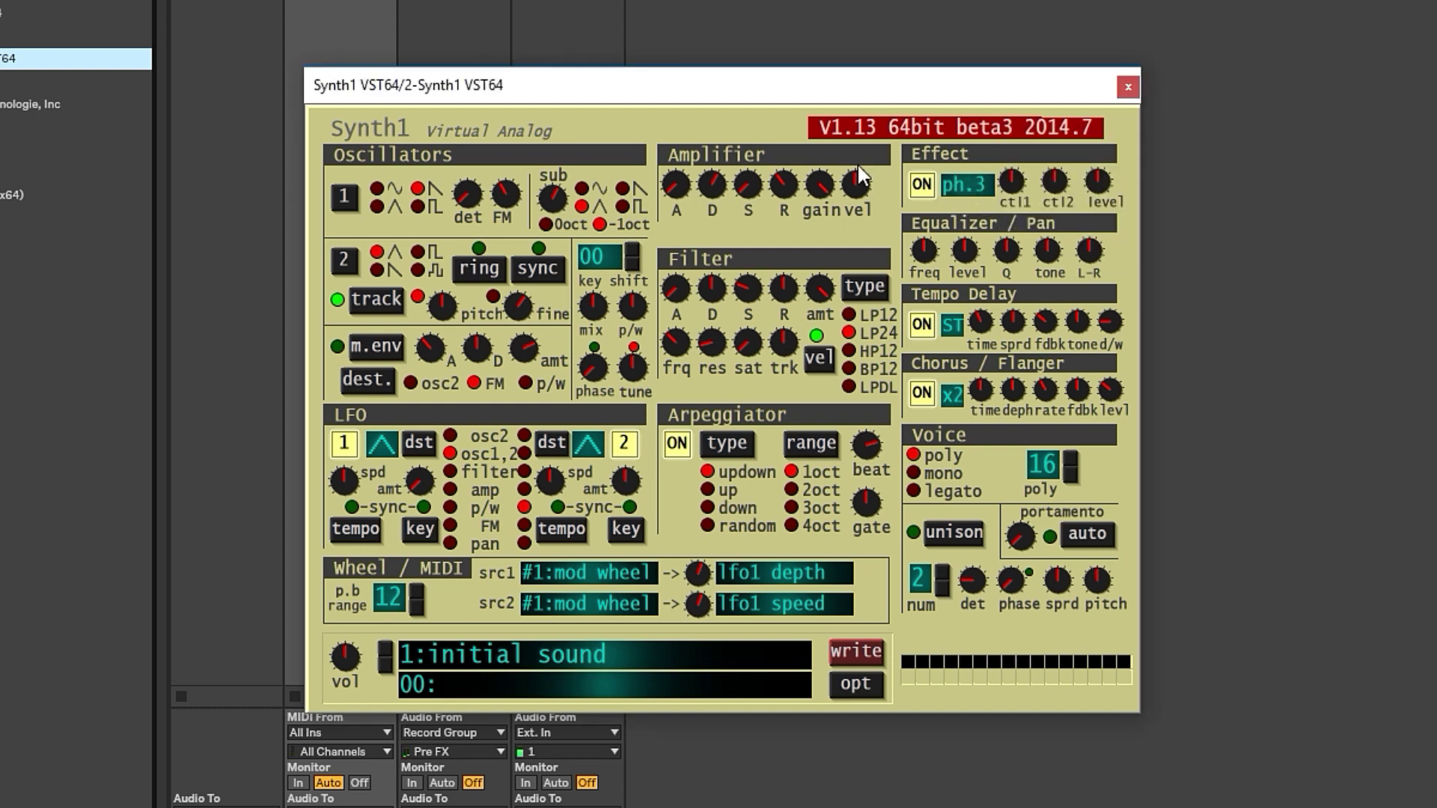
left_click(995, 188)
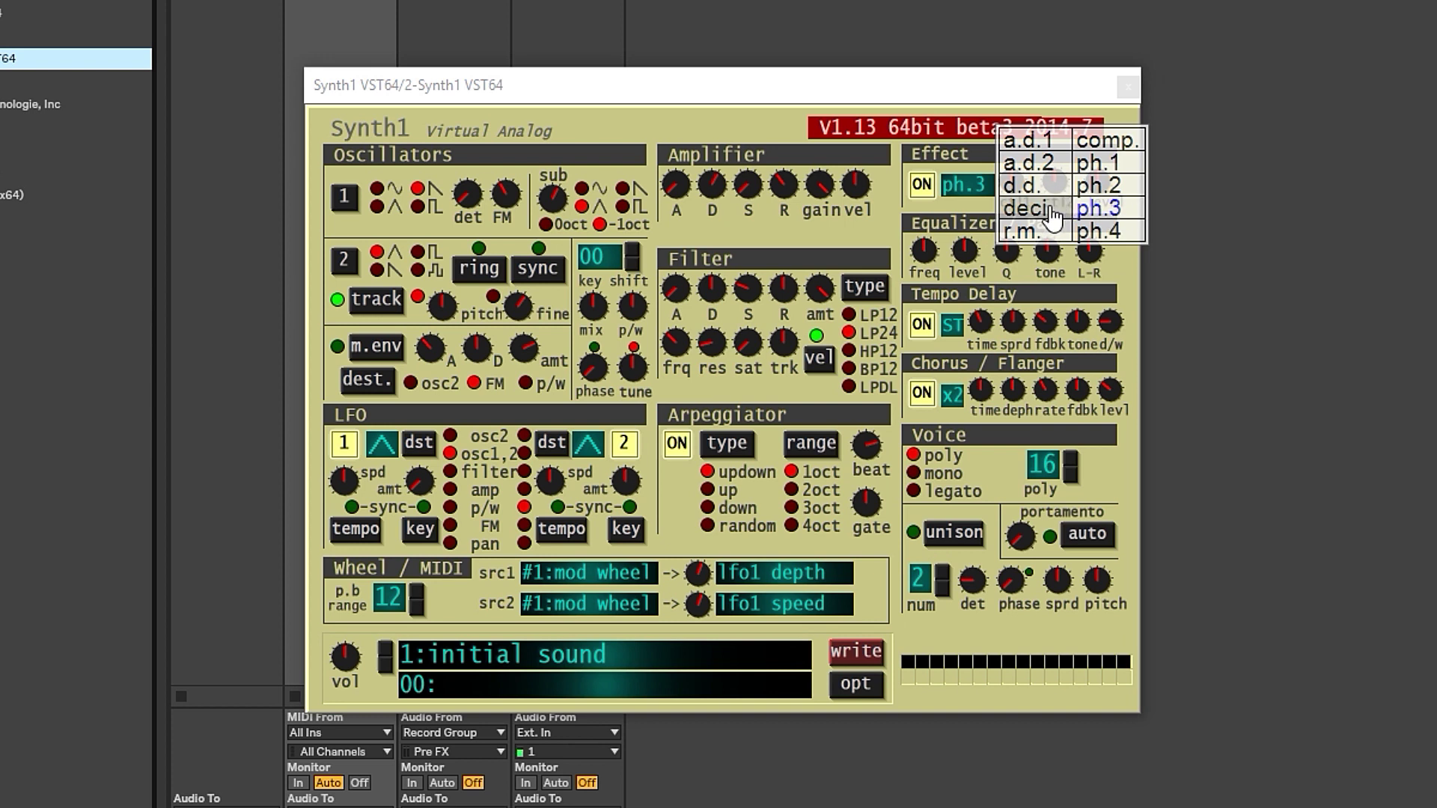
left_click(1048, 210)
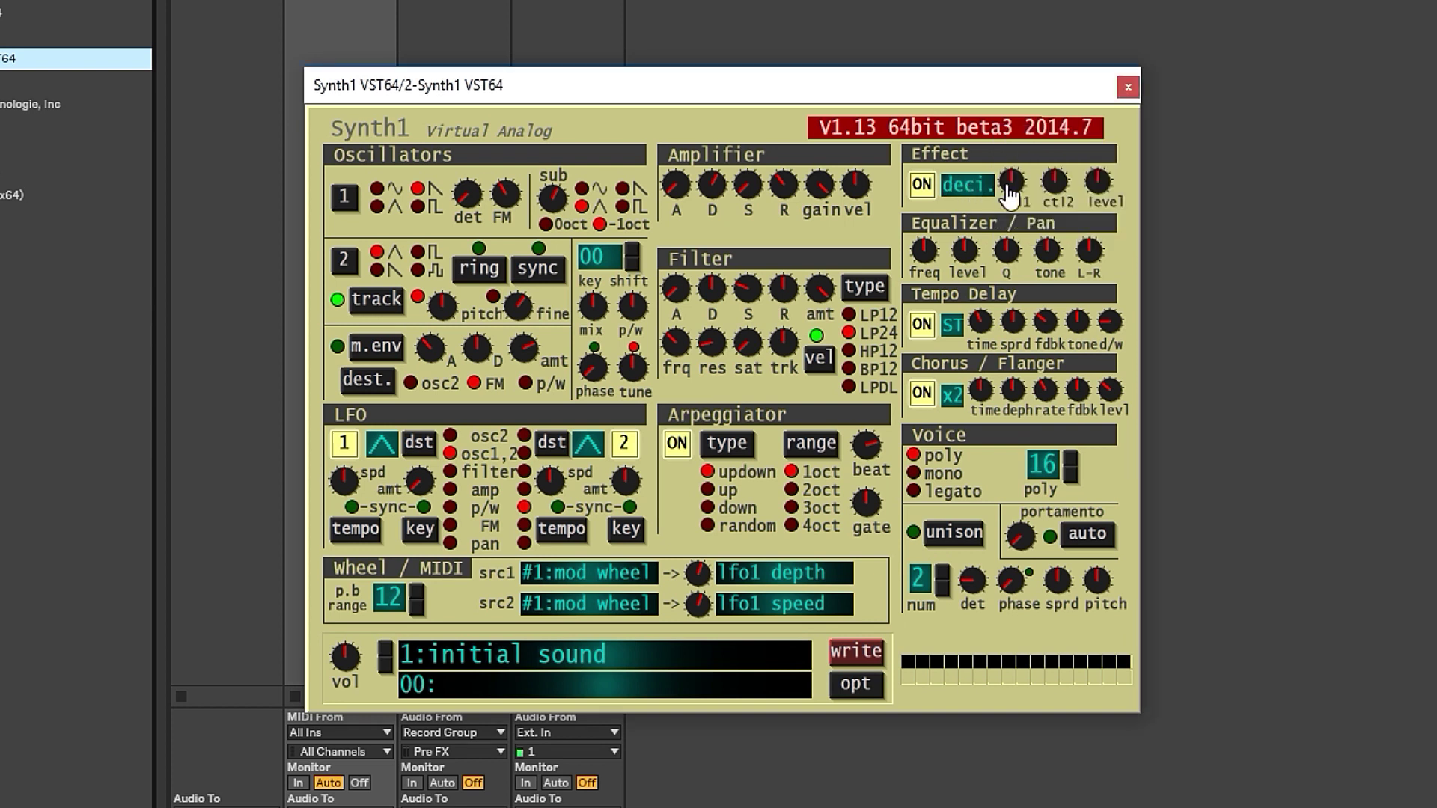
left_click_drag(1012, 196, 1051, 296)
left_click_drag(1056, 183, 896, 494)
Step: Try the r.m. effect, settle on ph.2, and move the Synth1 window up
left_click(966, 185)
left_click(1025, 238)
left_click(965, 185)
left_click(1108, 190)
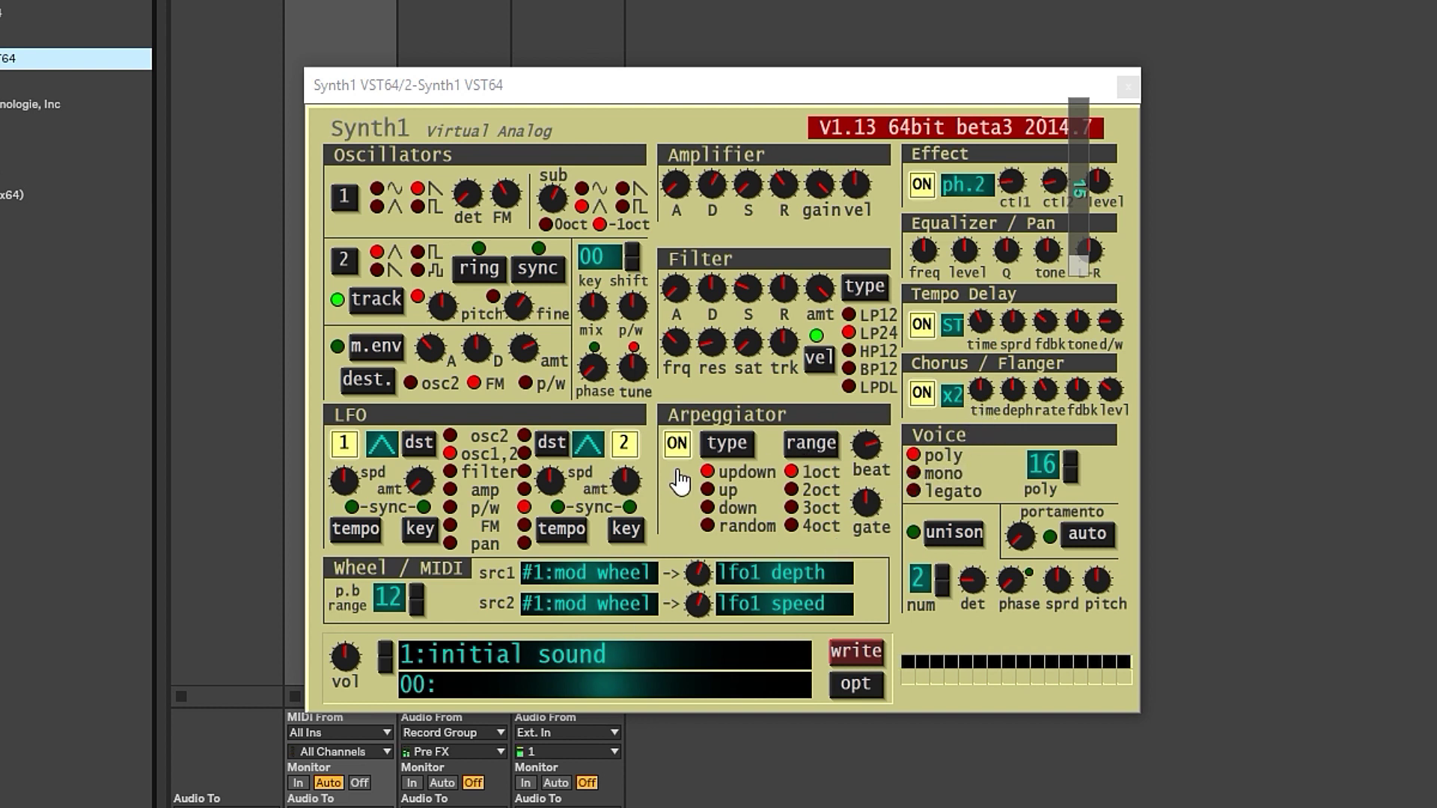
left_click_drag(754, 85, 794, 39)
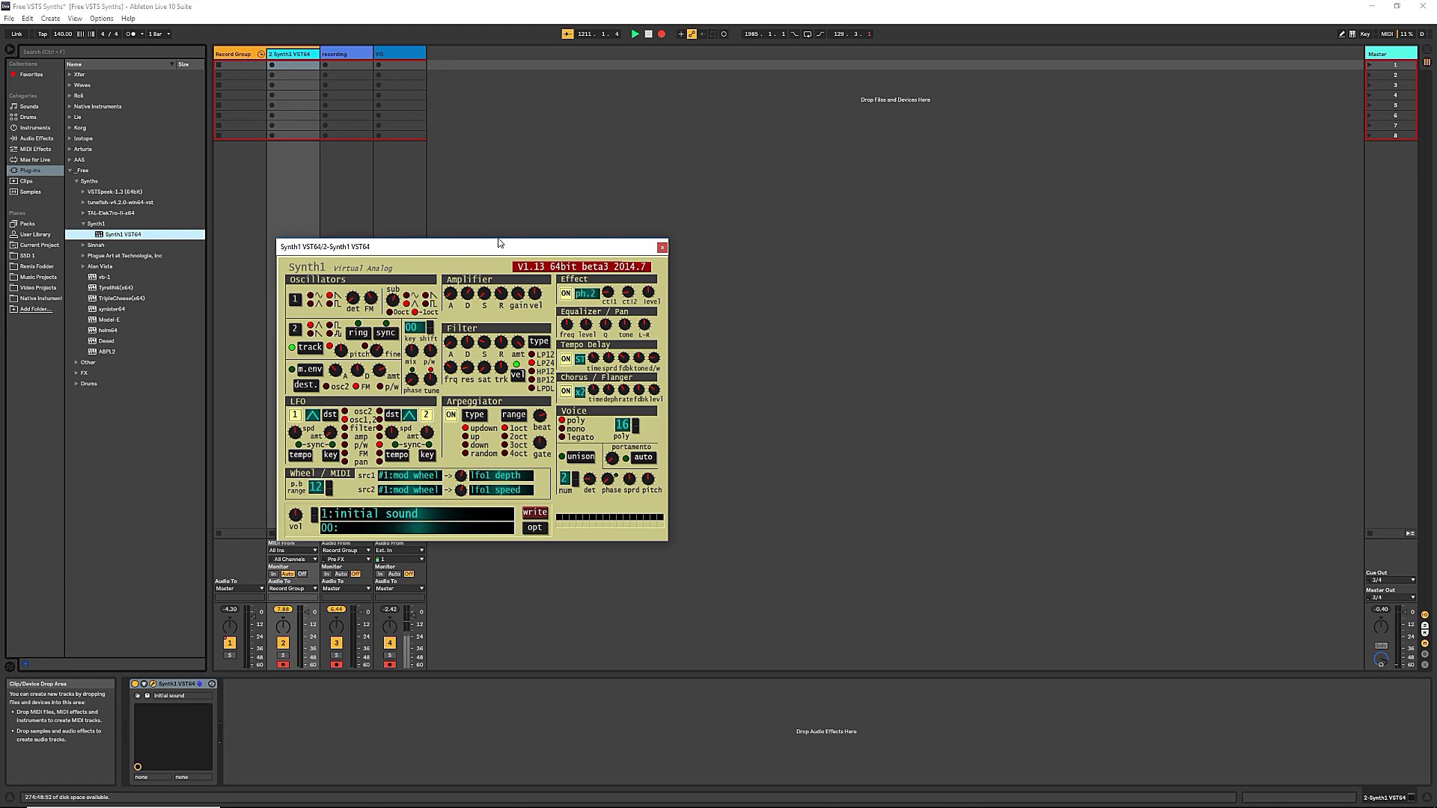
left_click_drag(499, 244, 499, 212)
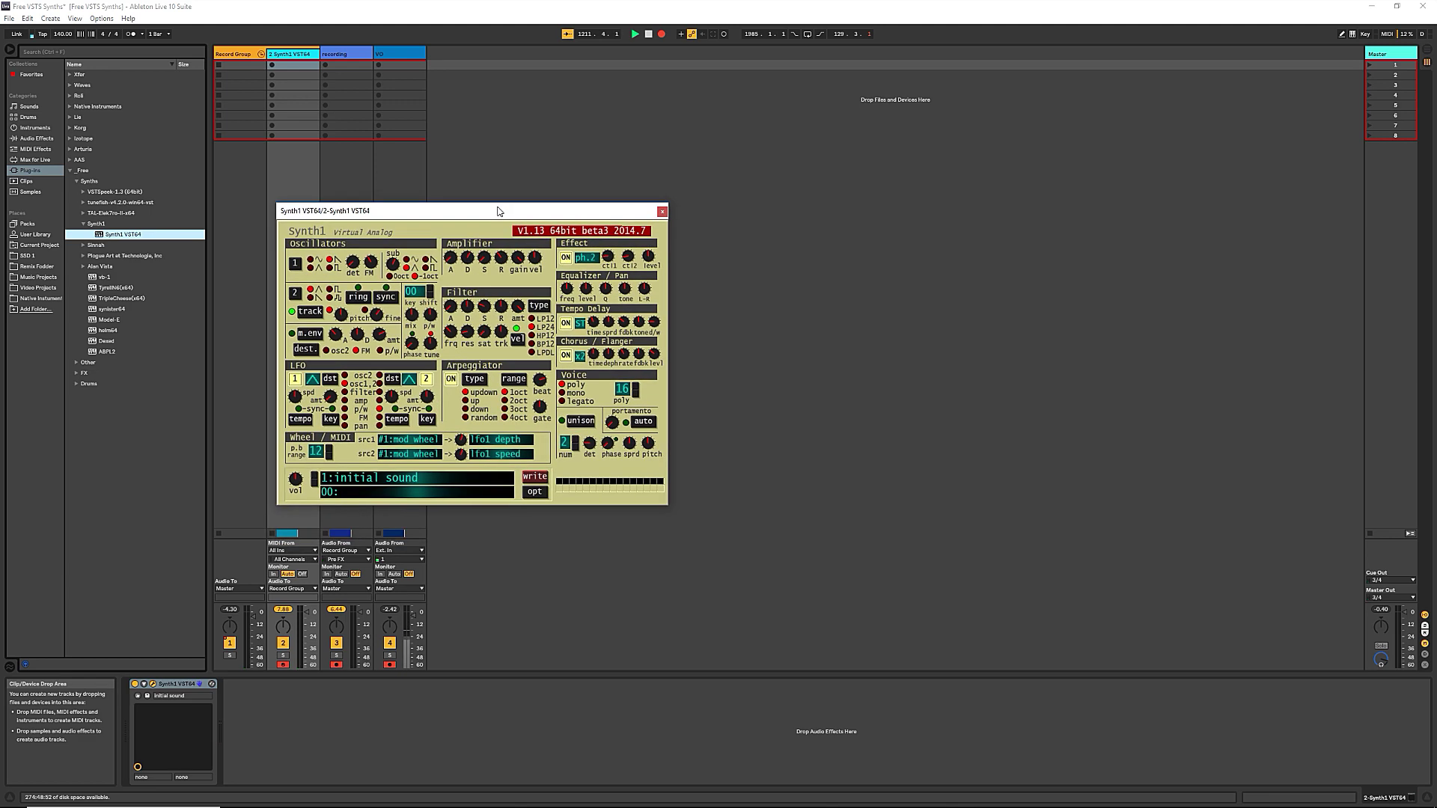
Step: Delete Synth1 from track 2 and clear the TAL-BassLine row in the spreadsheet
left_click(196, 685)
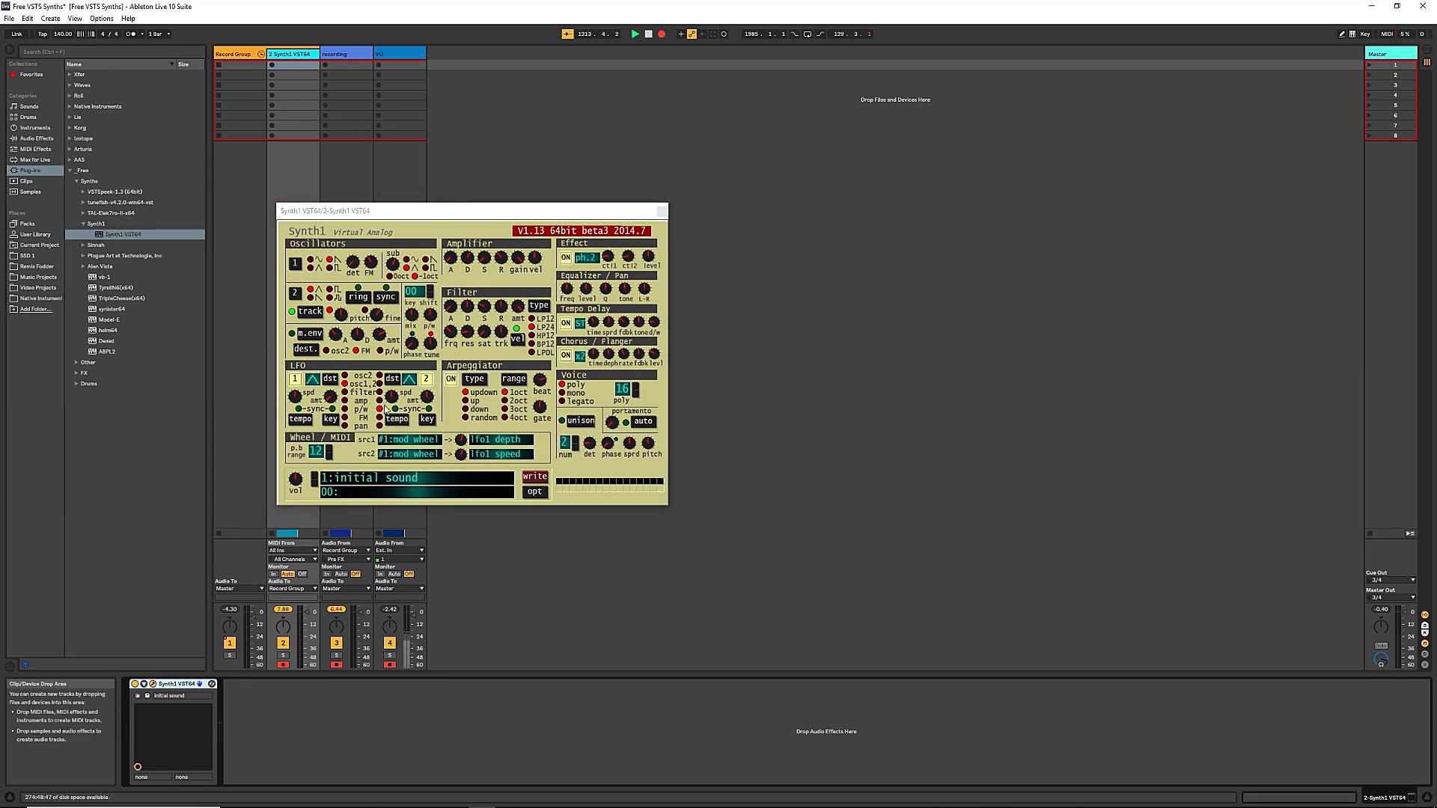
key("Delete")
key("alt+Tab")
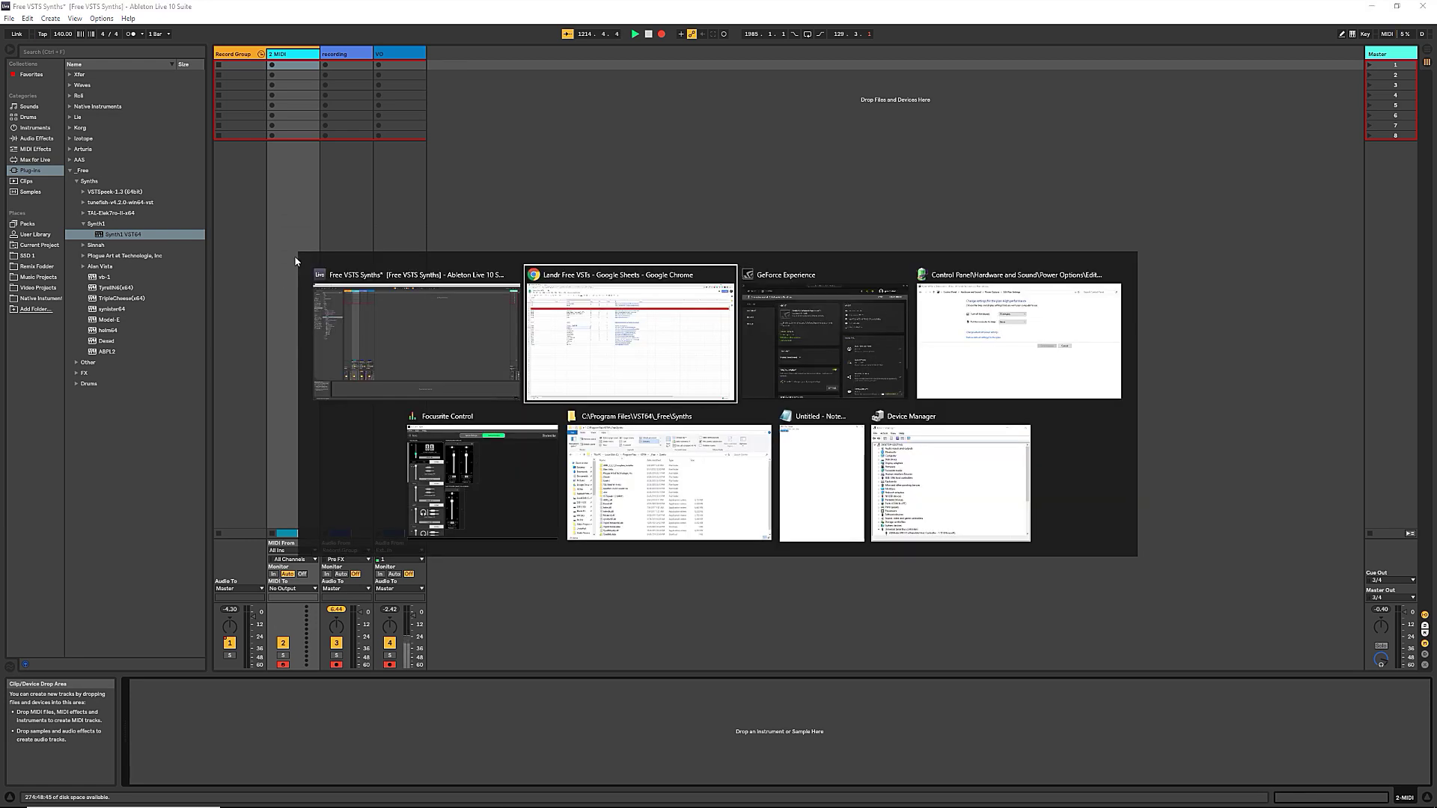
left_click(621, 343)
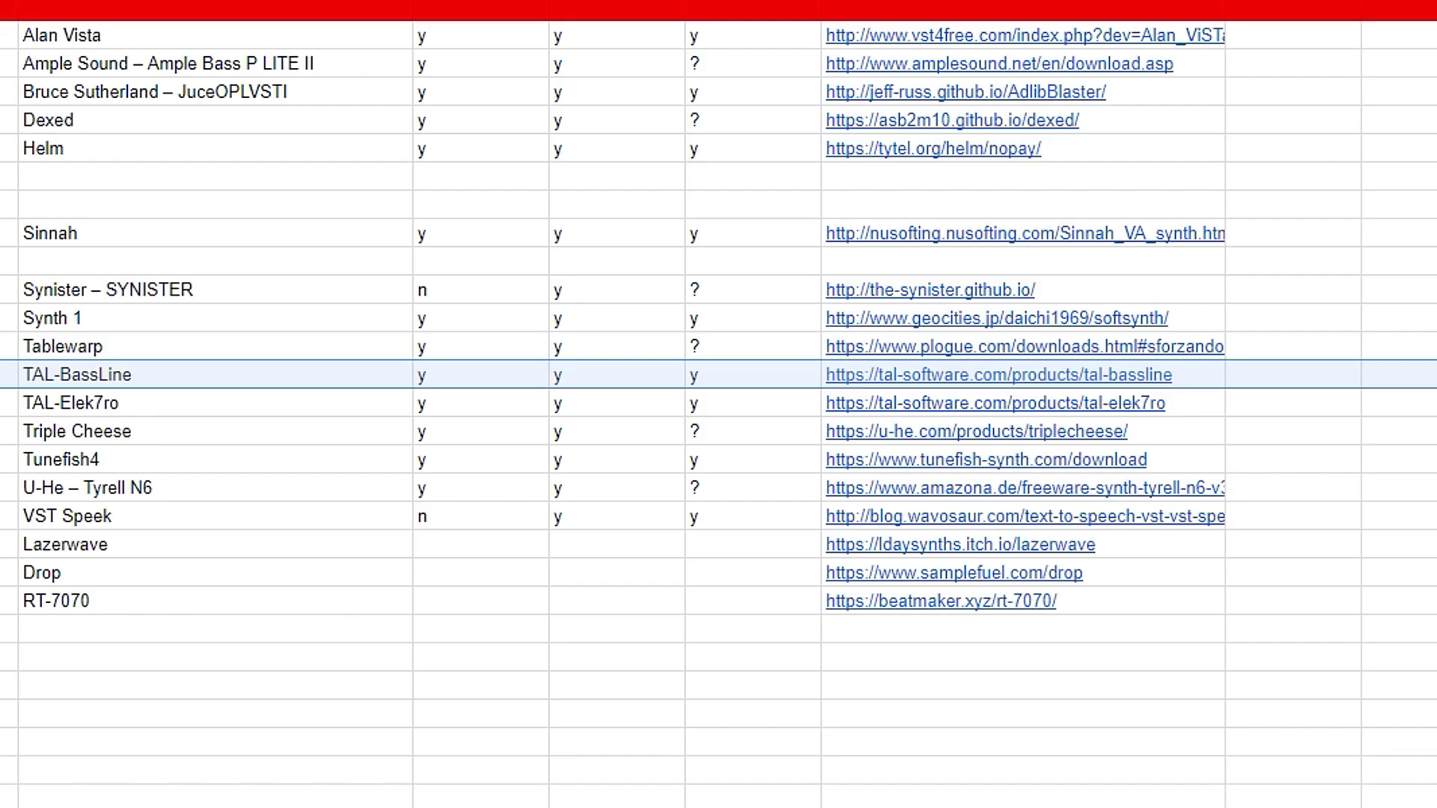
key("Delete")
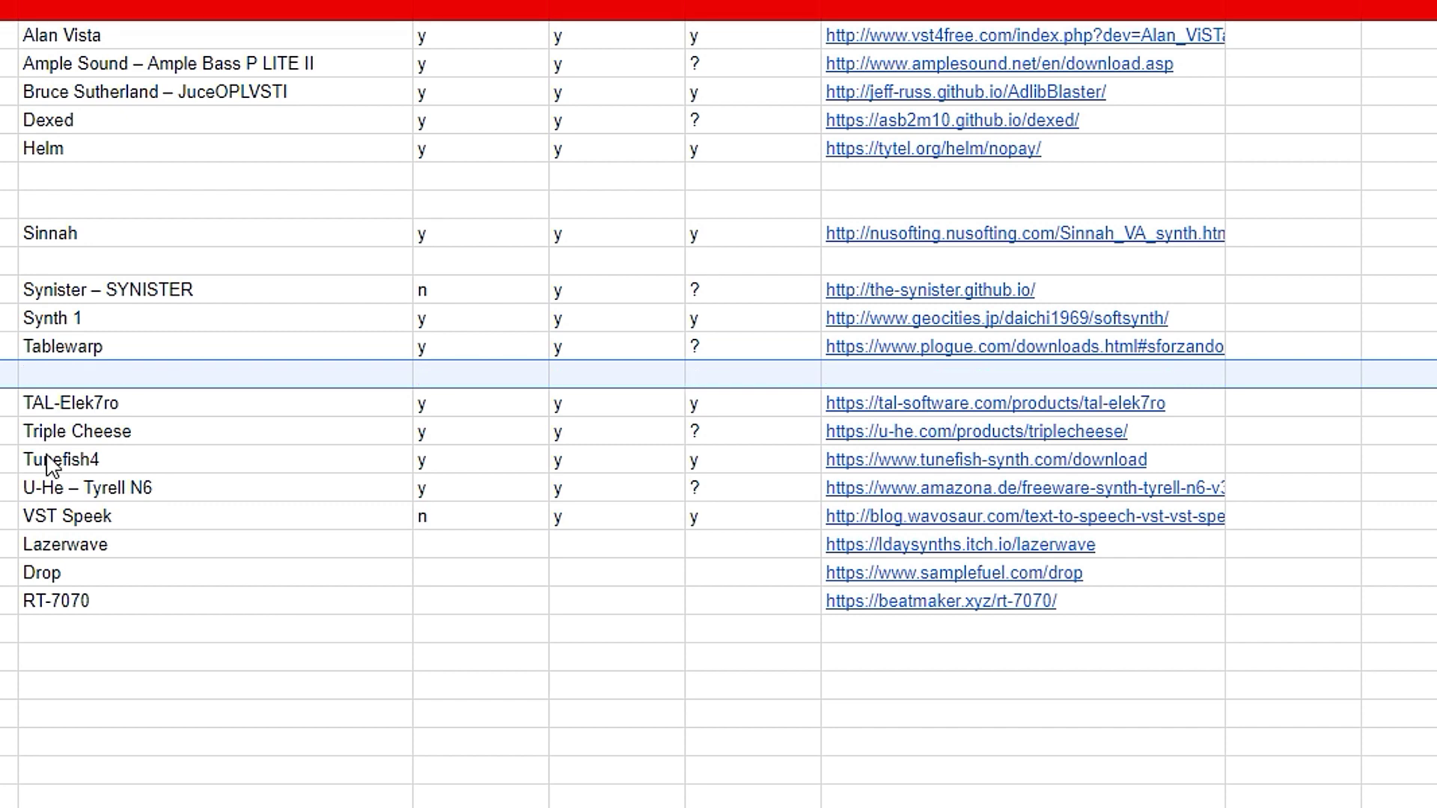
left_click(133, 415)
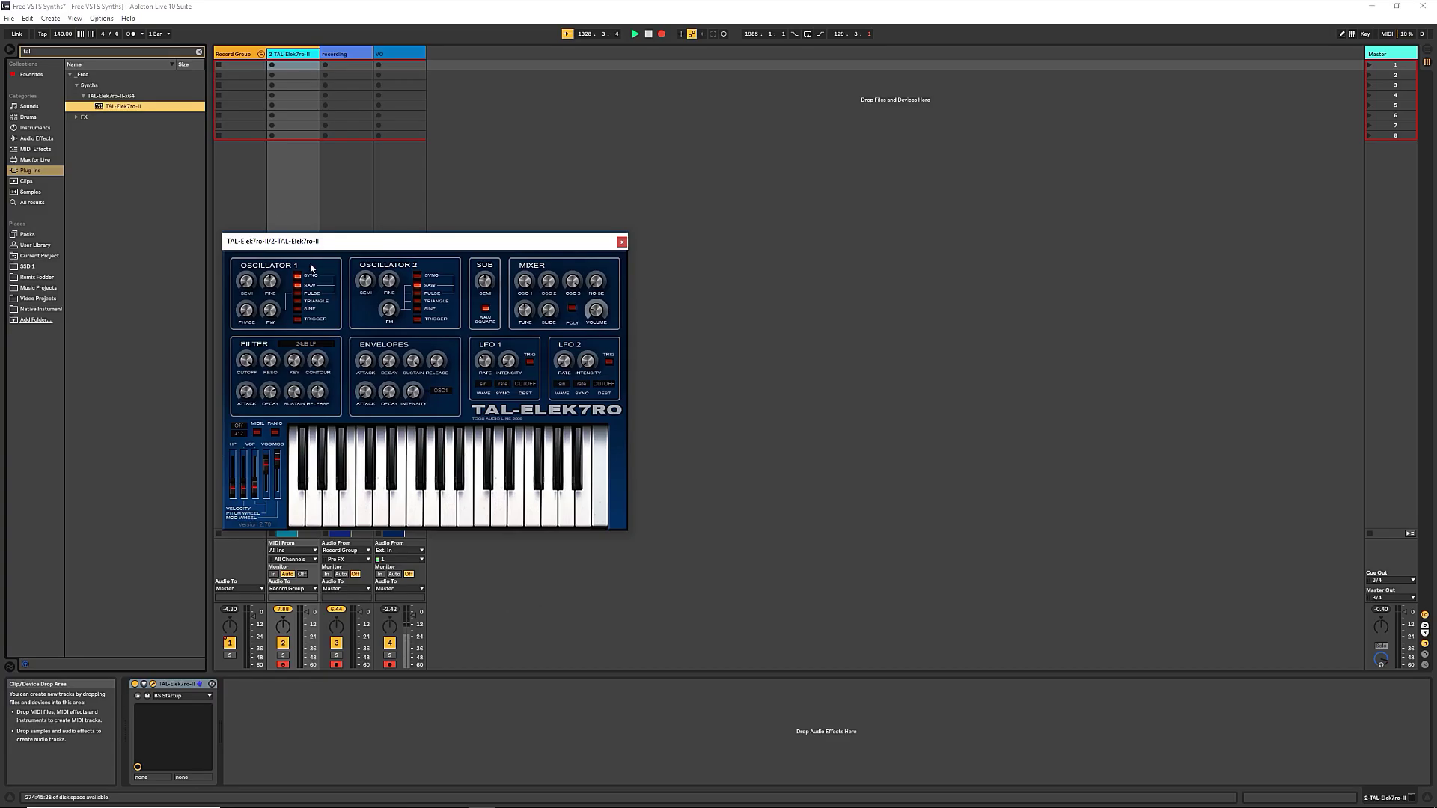
Step: Position the TAL-Elek7ro window higher and check the filter types, keeping 24dB LP
left_click_drag(312, 239, 505, 449)
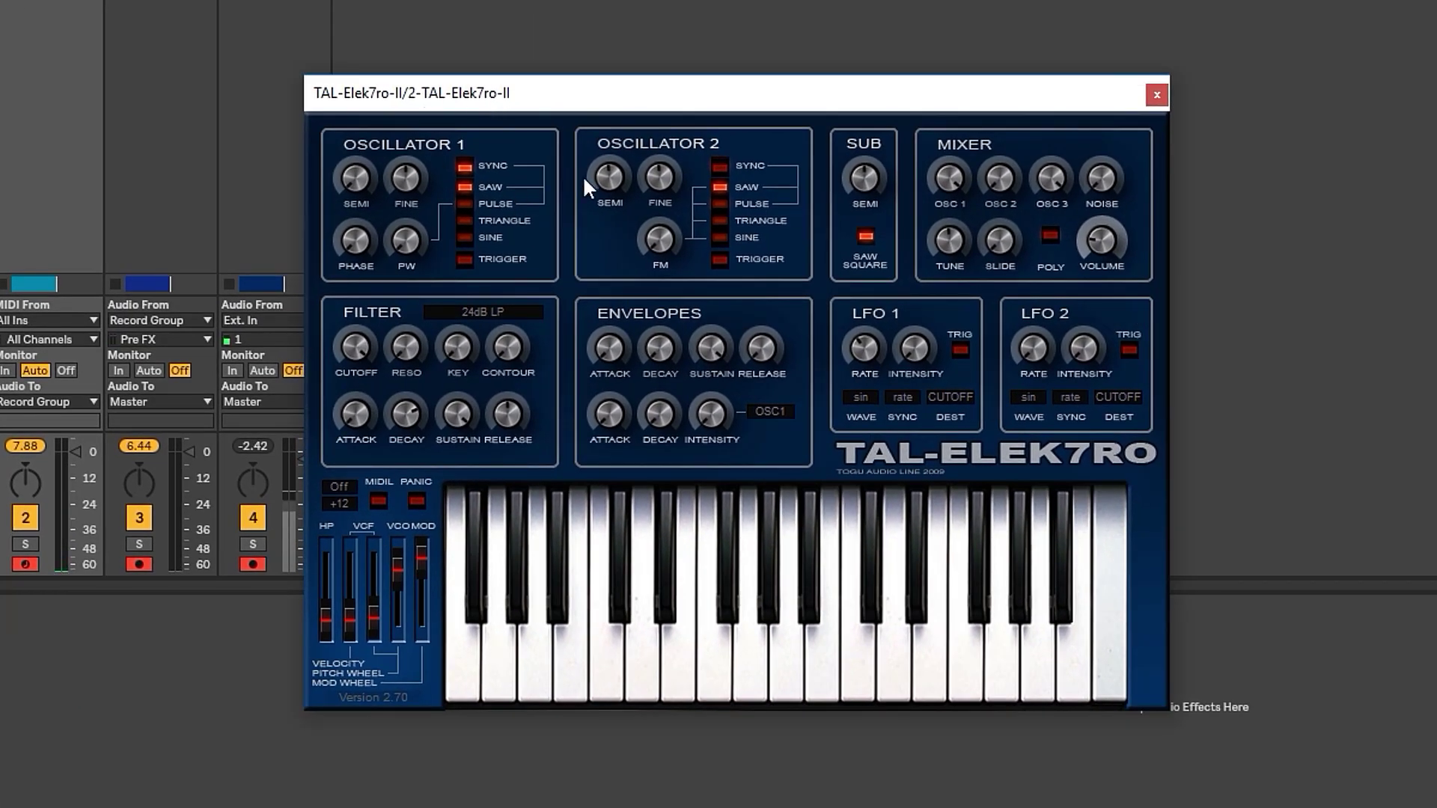
left_click_drag(963, 114, 972, 0)
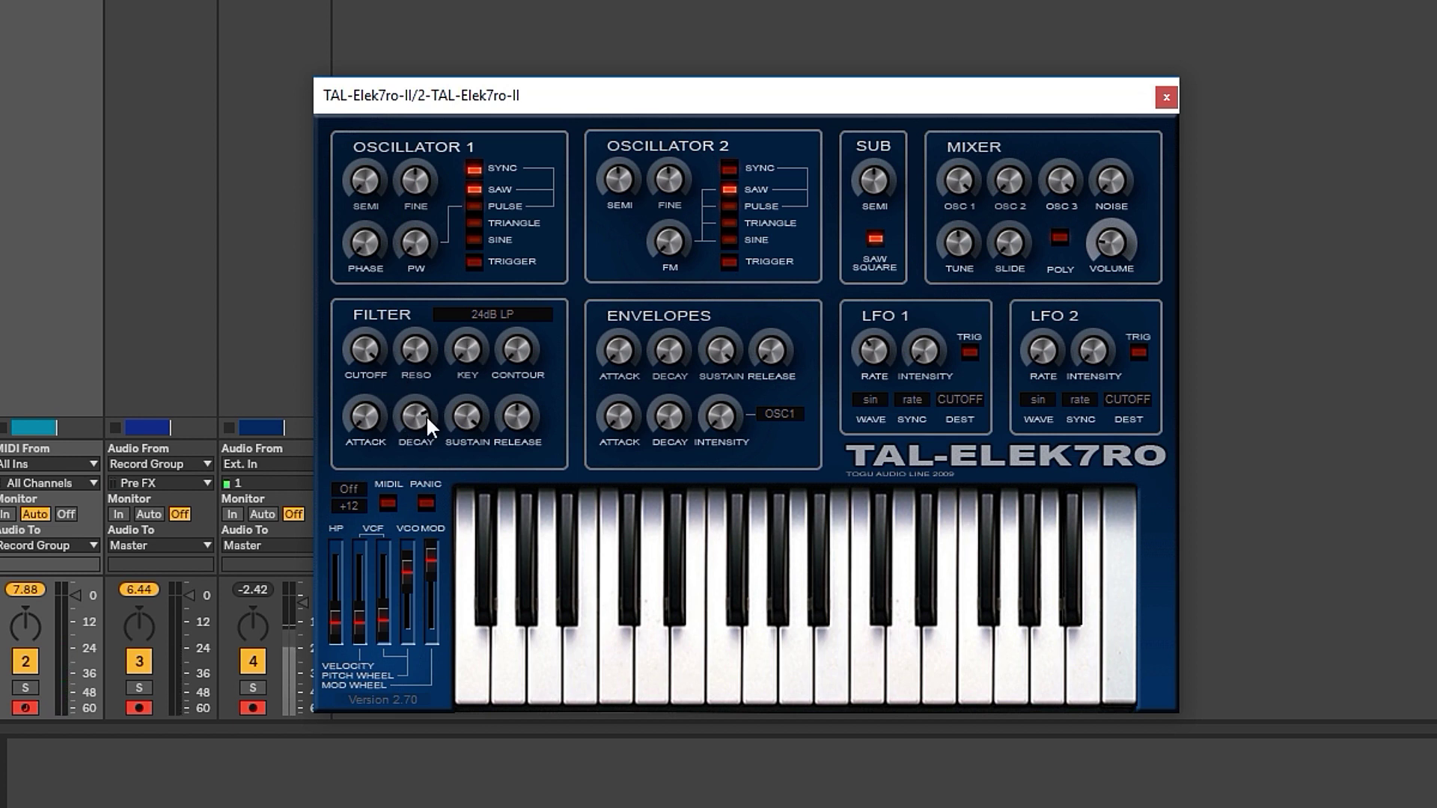
left_click(500, 314)
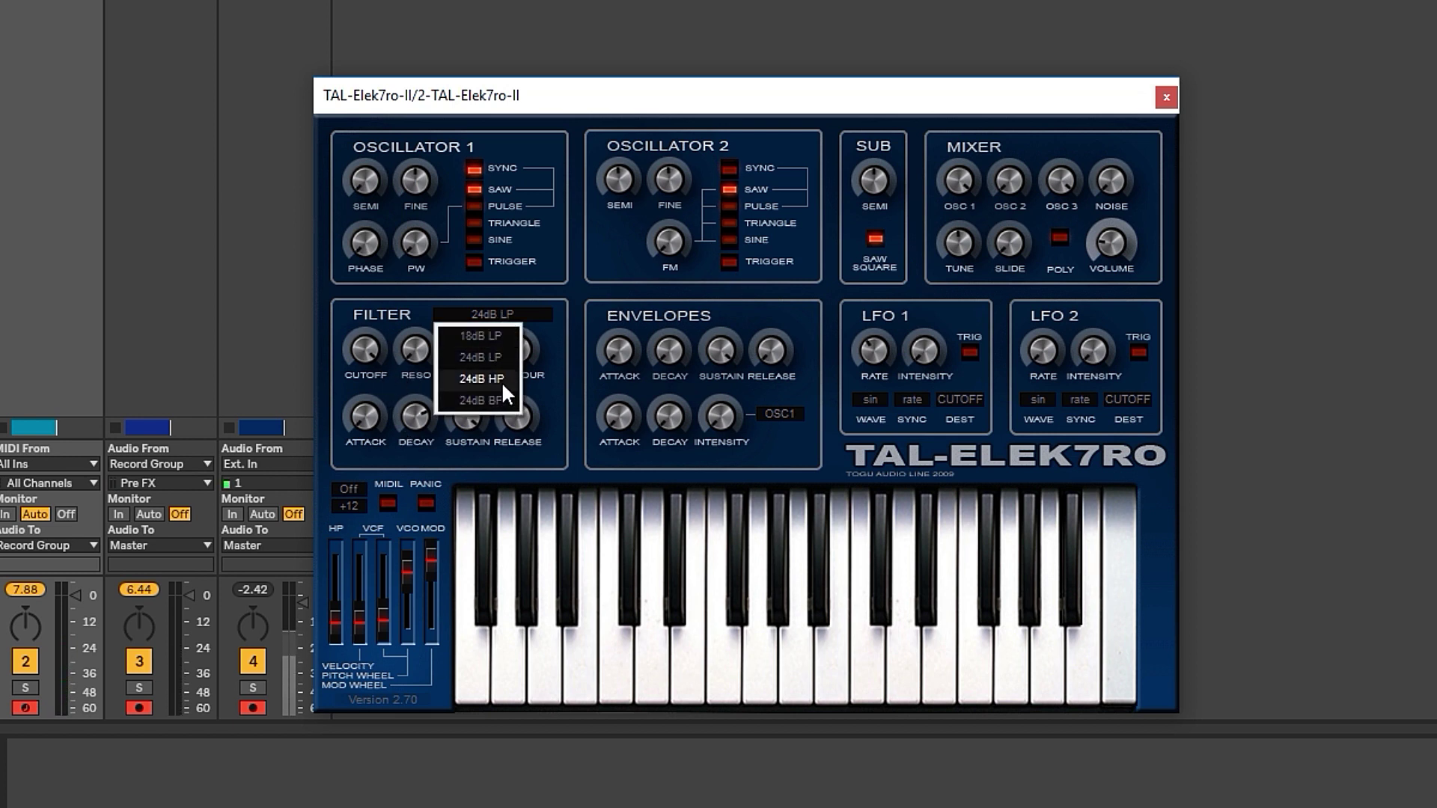
left_click(618, 343)
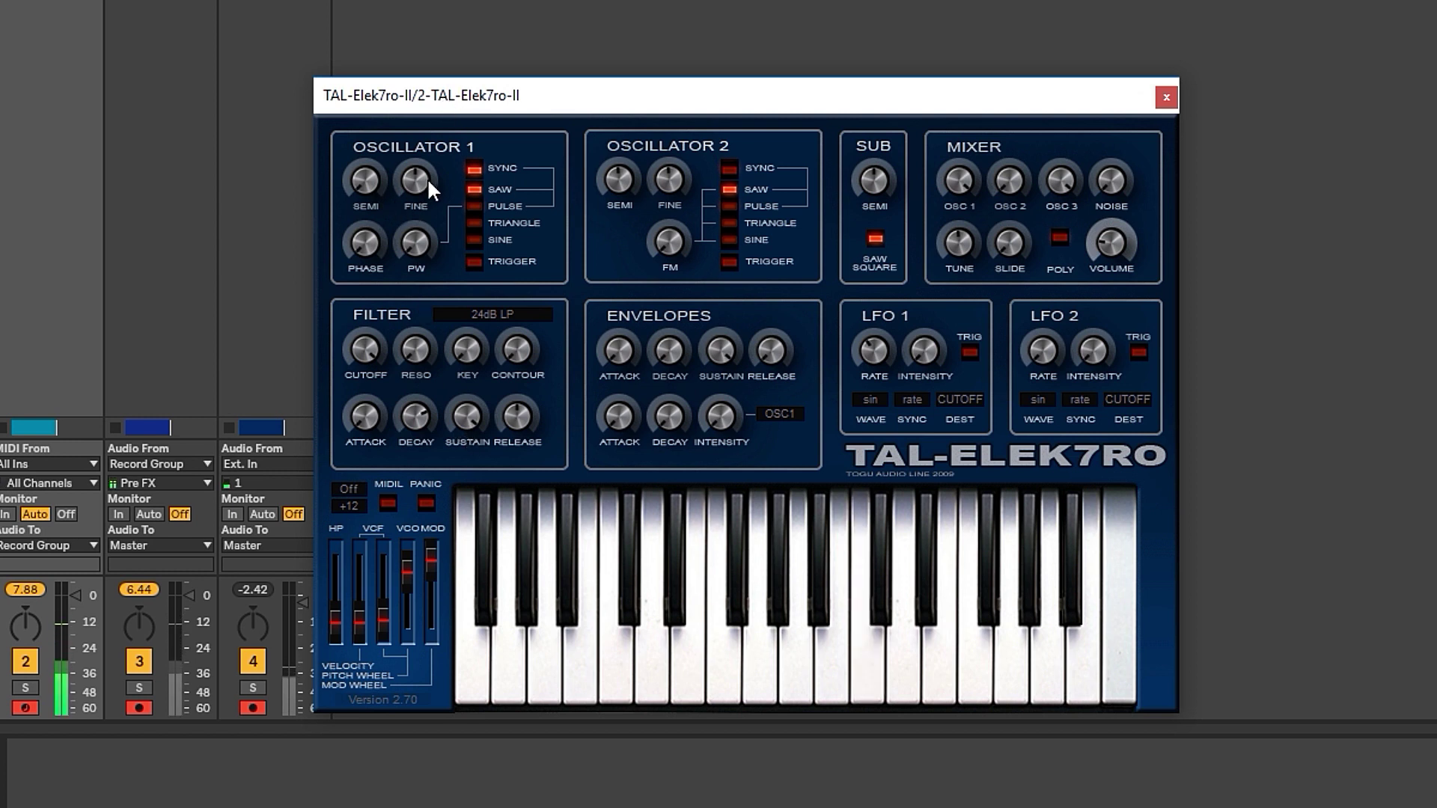
Step: Try pulse and saw waves on oscillator 1, ending on saw with sync on
left_click(476, 202)
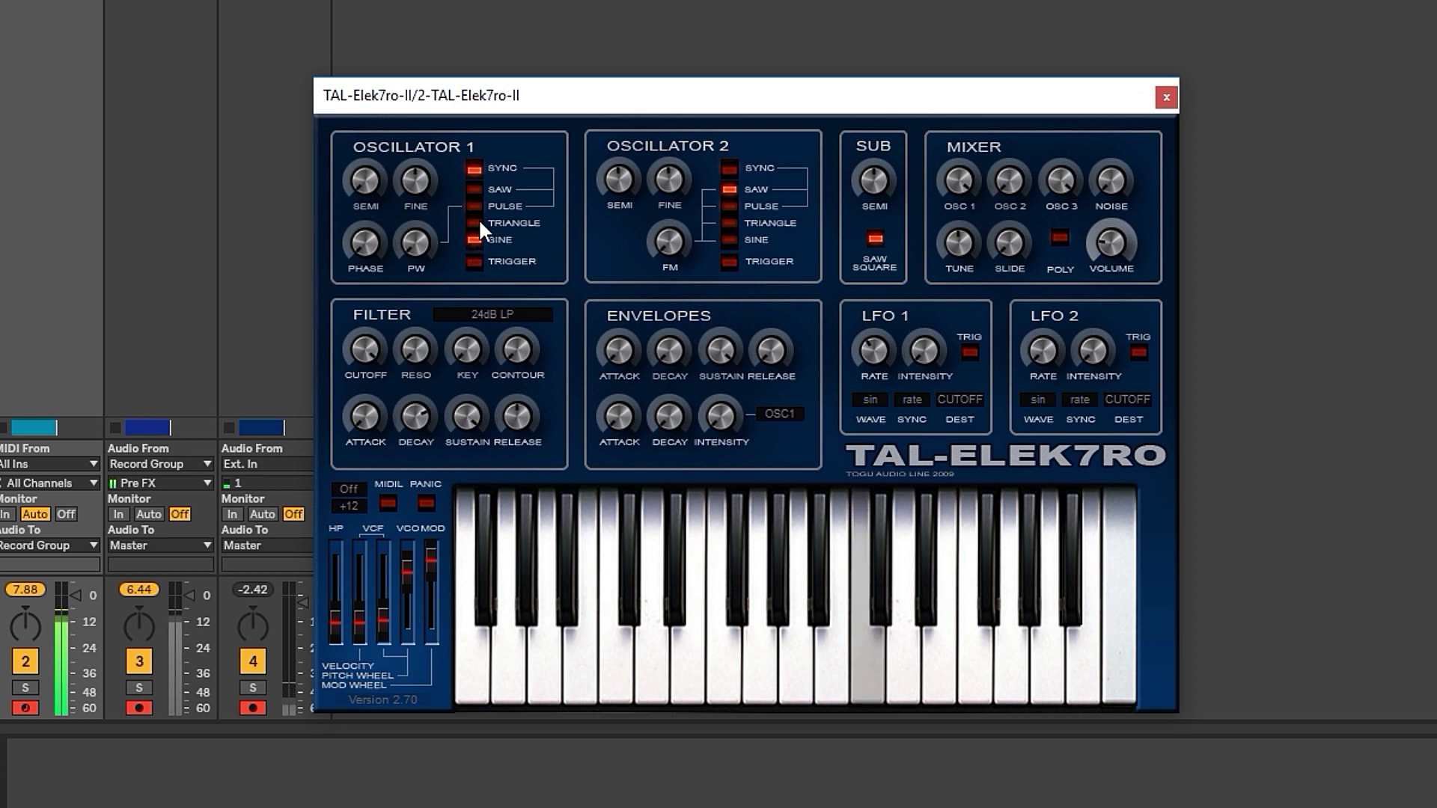
left_click(476, 207)
left_click(474, 183)
left_click(475, 189)
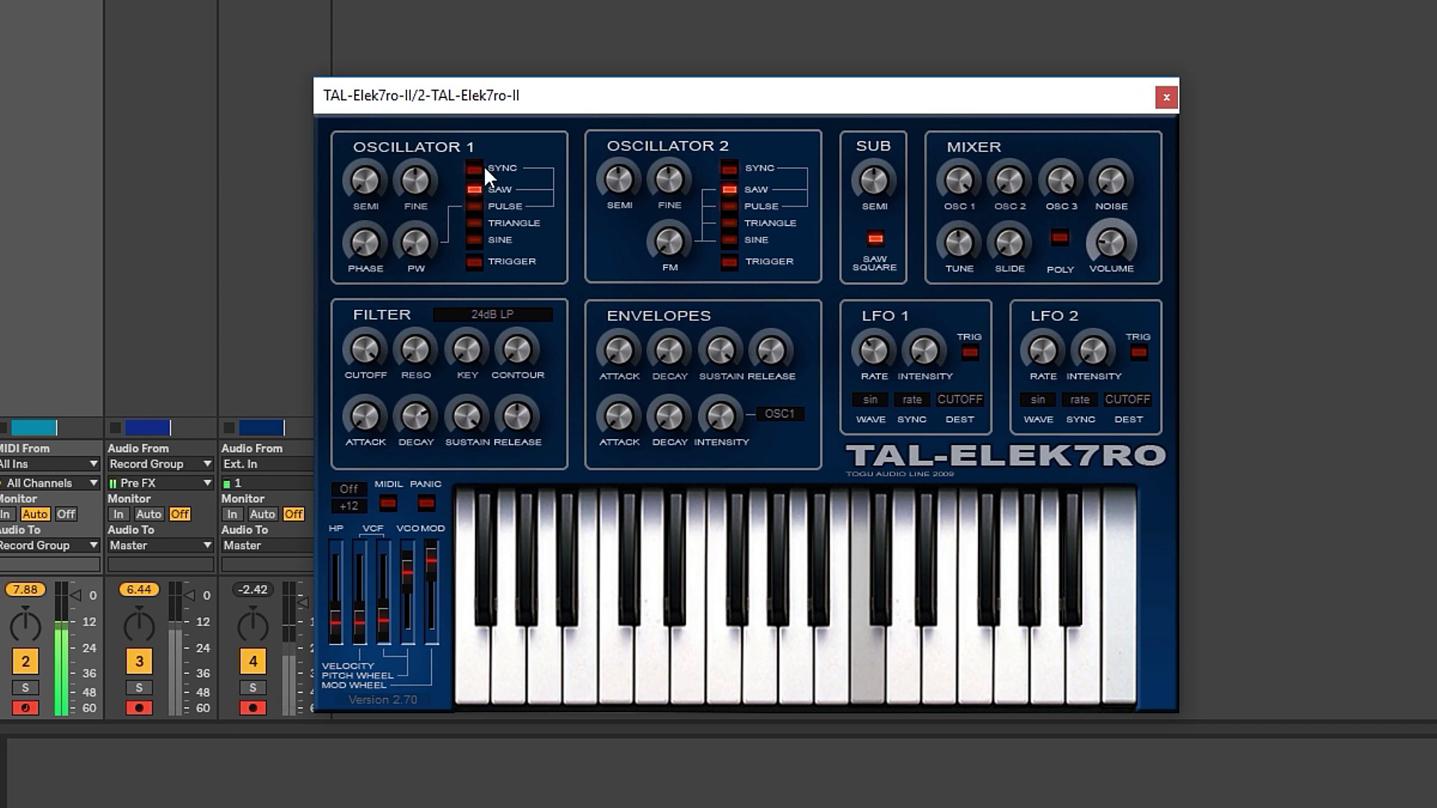
left_click(474, 168)
Step: Raise oscillator 2 tuning to 0.81, filter resonance to 0.35 and release to 0.83
left_click_drag(614, 182, 611, 150)
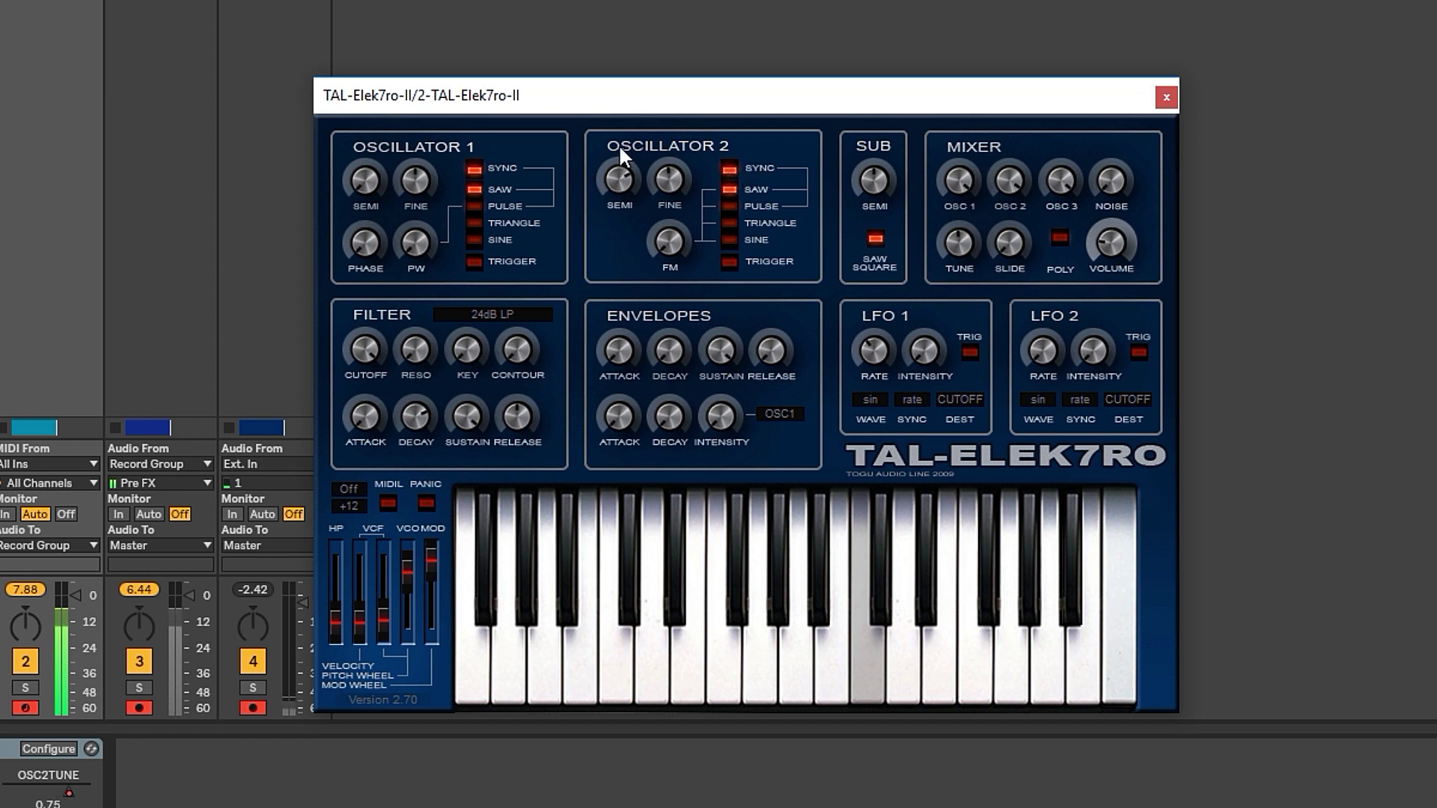
left_click_drag(620, 146, 620, 137)
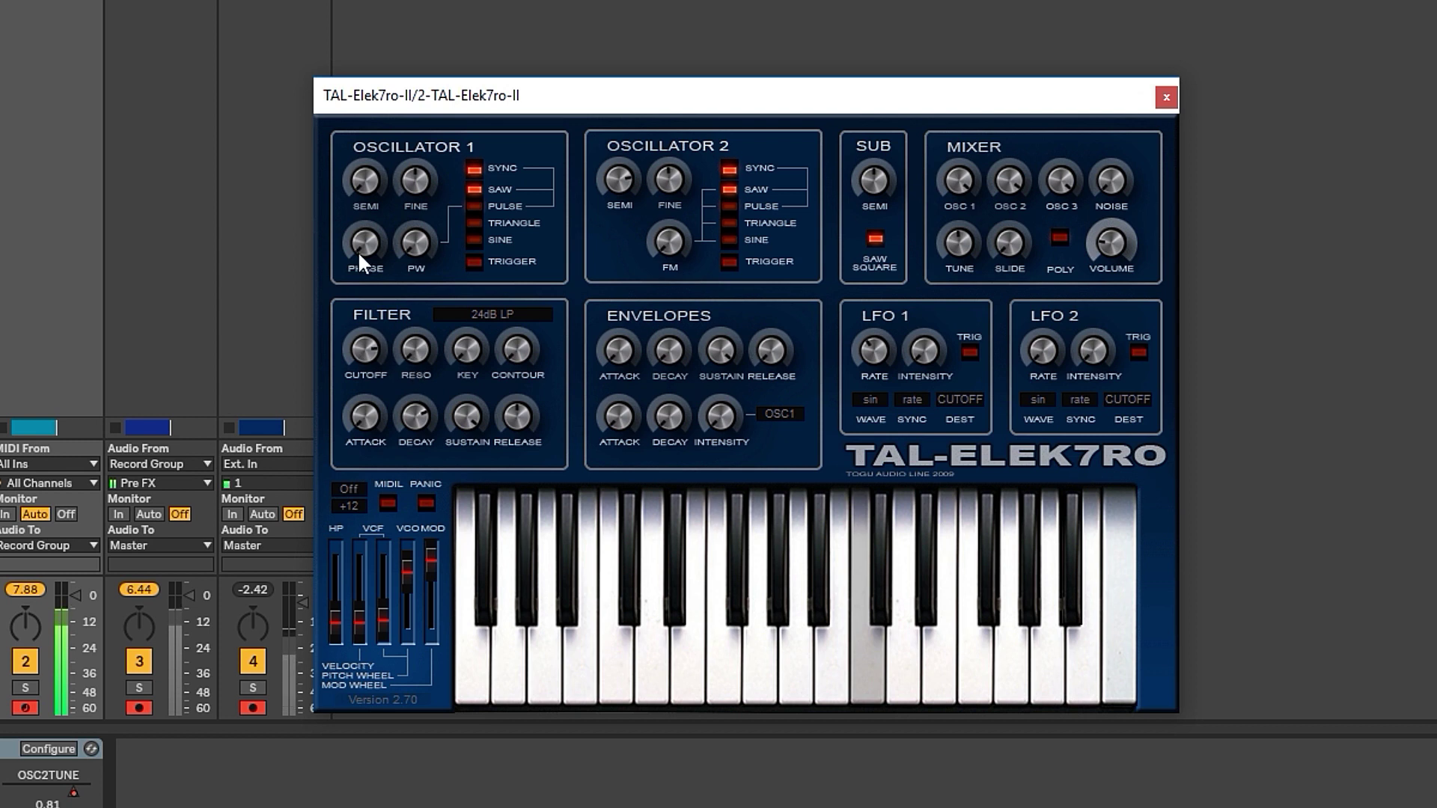
left_click(416, 352)
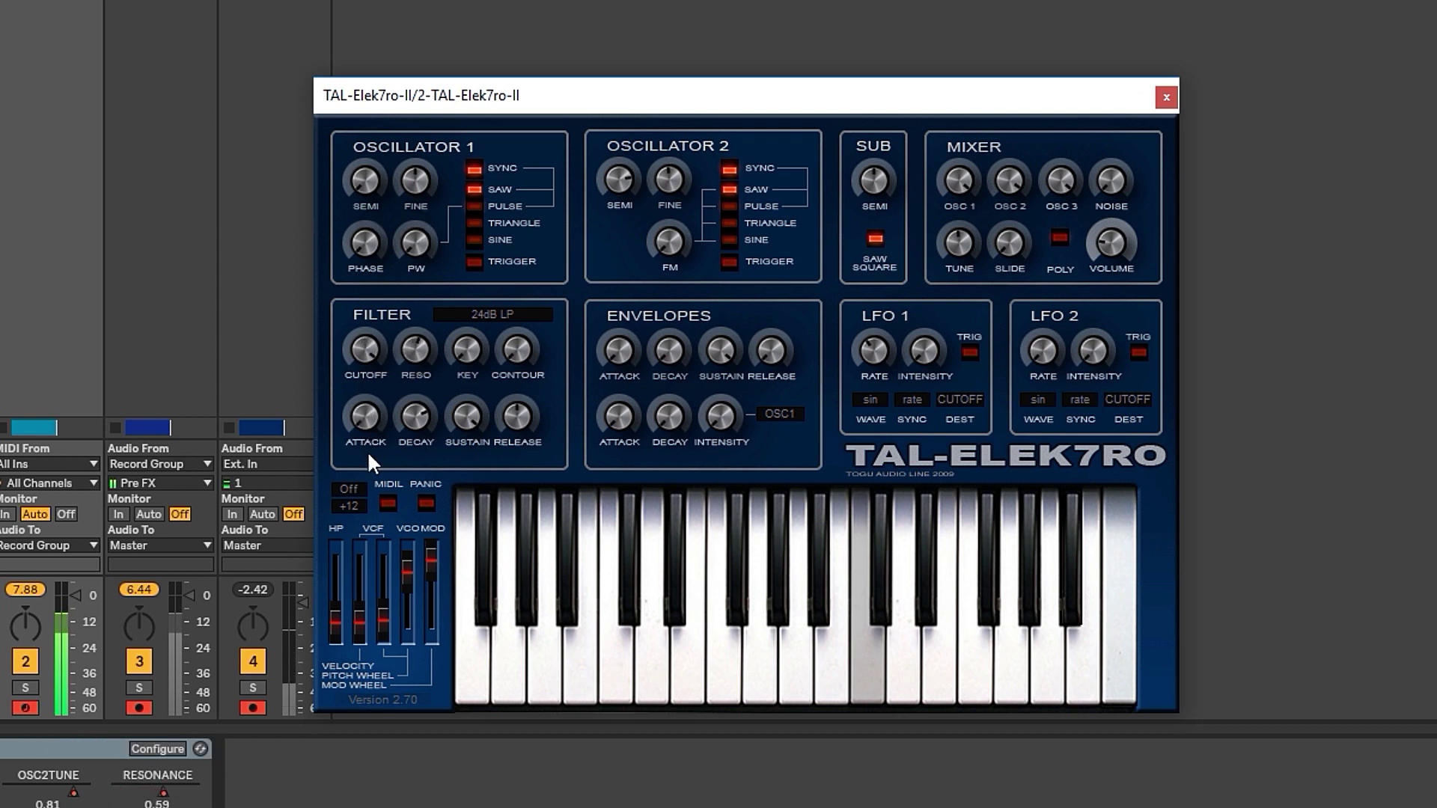
left_click_drag(412, 355, 412, 420)
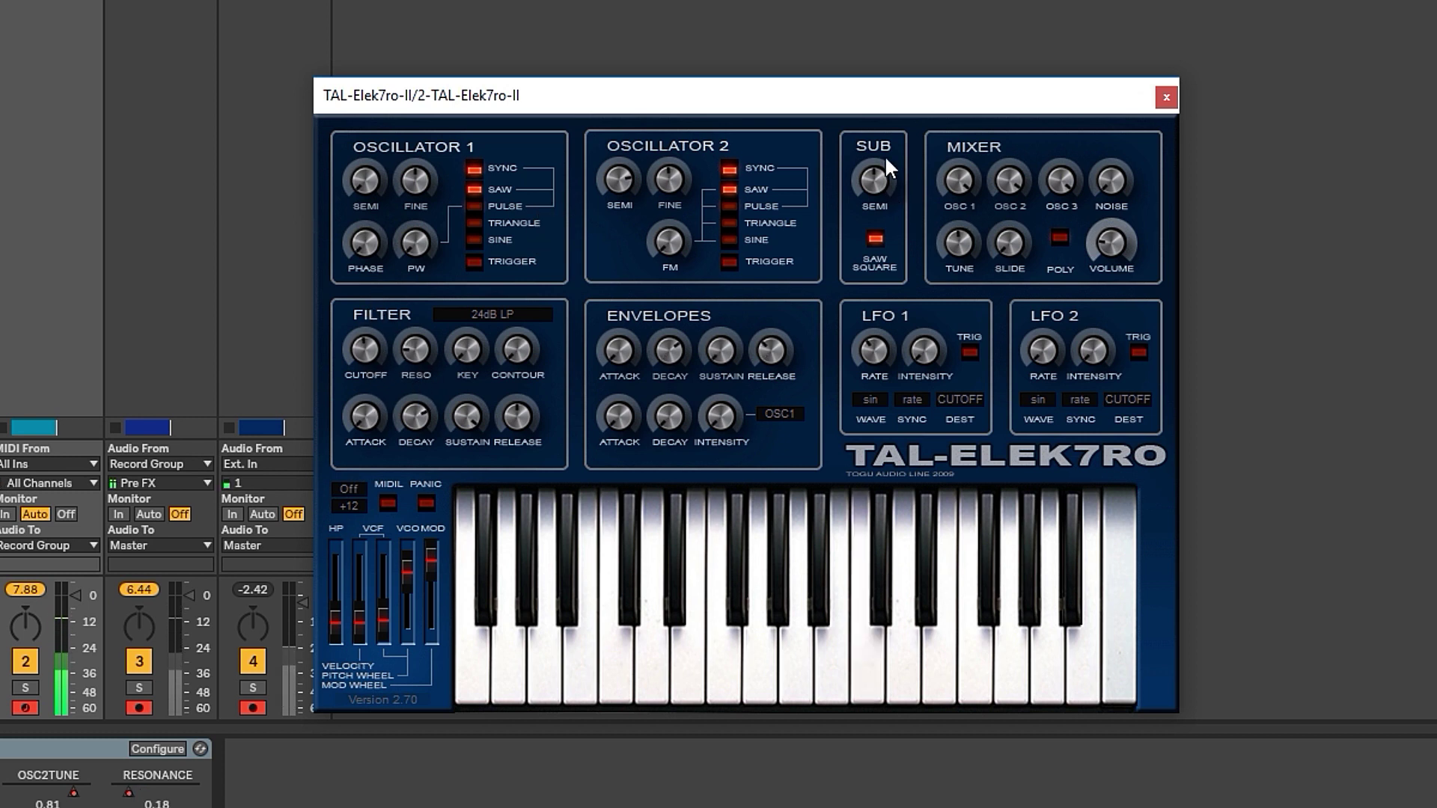
left_click(874, 180)
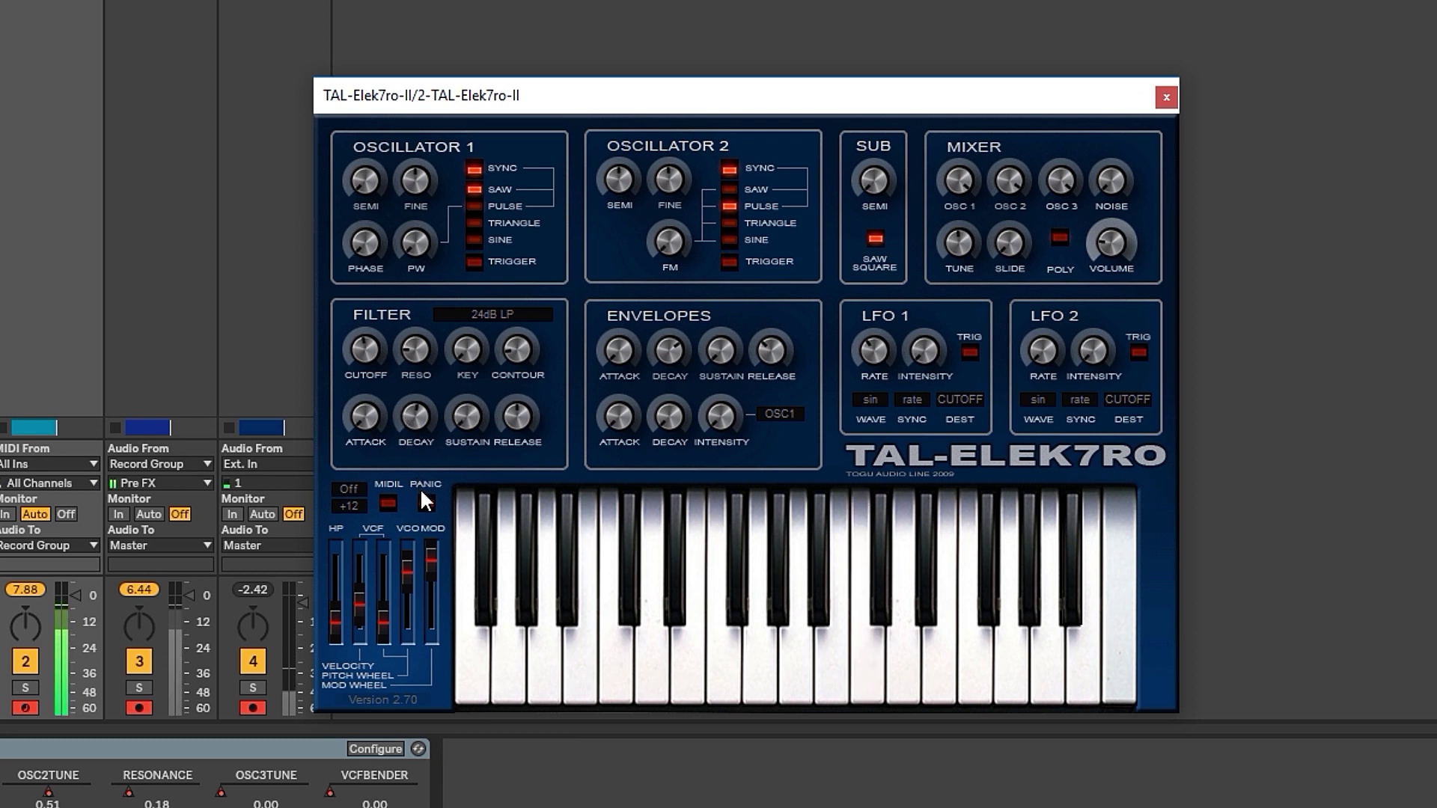
left_click_drag(517, 416, 524, 357)
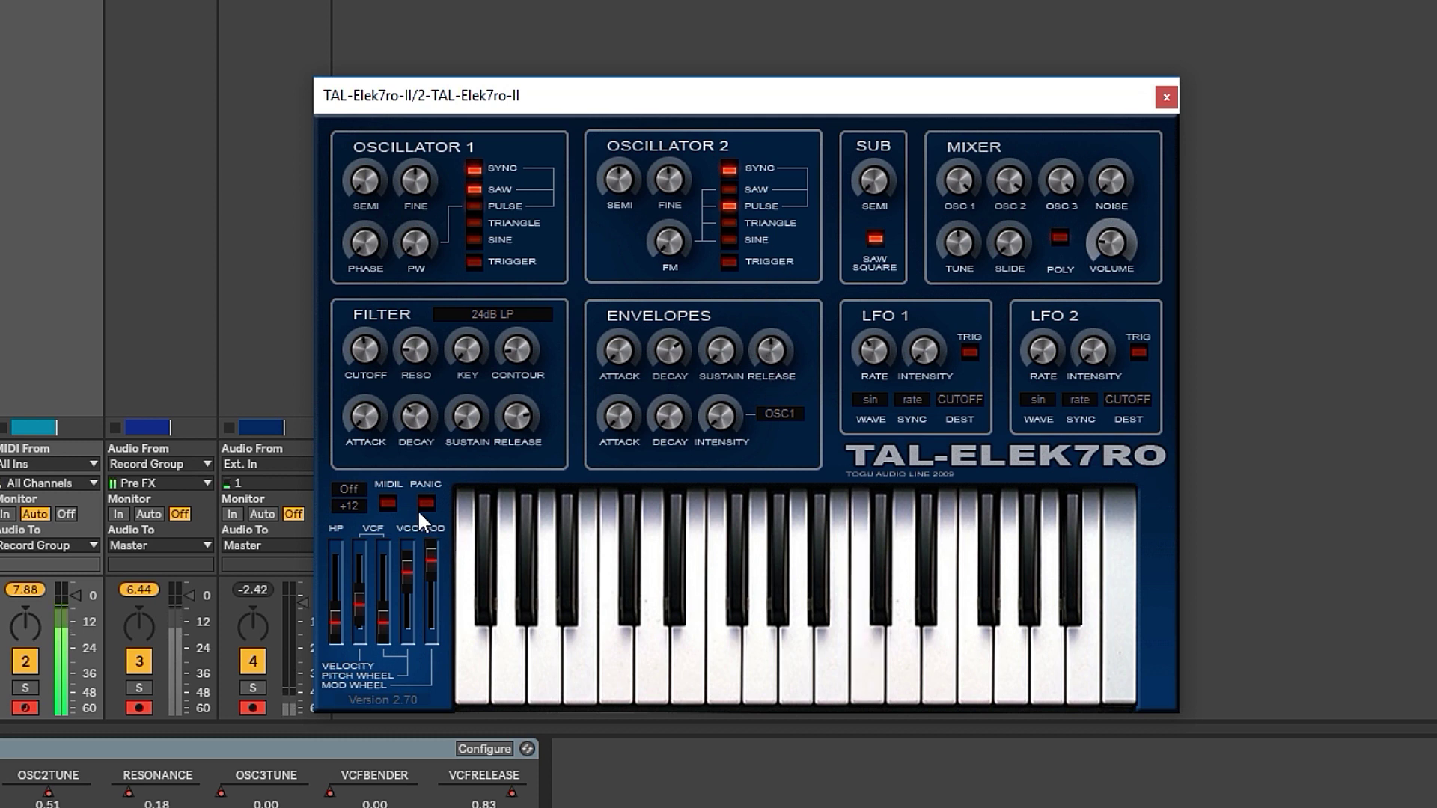
Step: Switch TAL-Elek7ro's oscillator 1 to a pulse wave
left_click(474, 206)
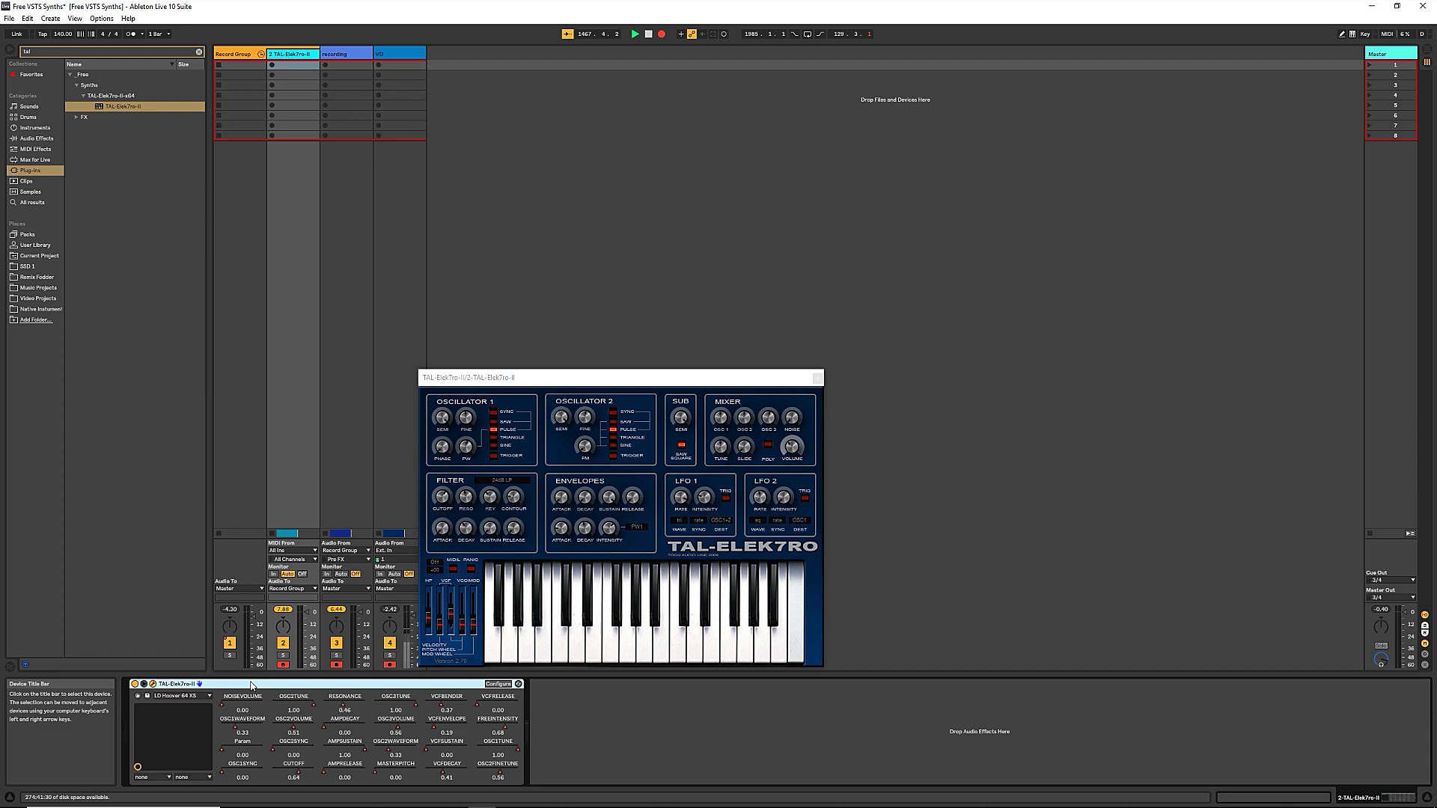
Step: Delete TAL-Elek7ro from track 2 and select the Triple Cheese row in the spreadsheet
left_click_drag(506, 378, 548, 379)
left_click(291, 685)
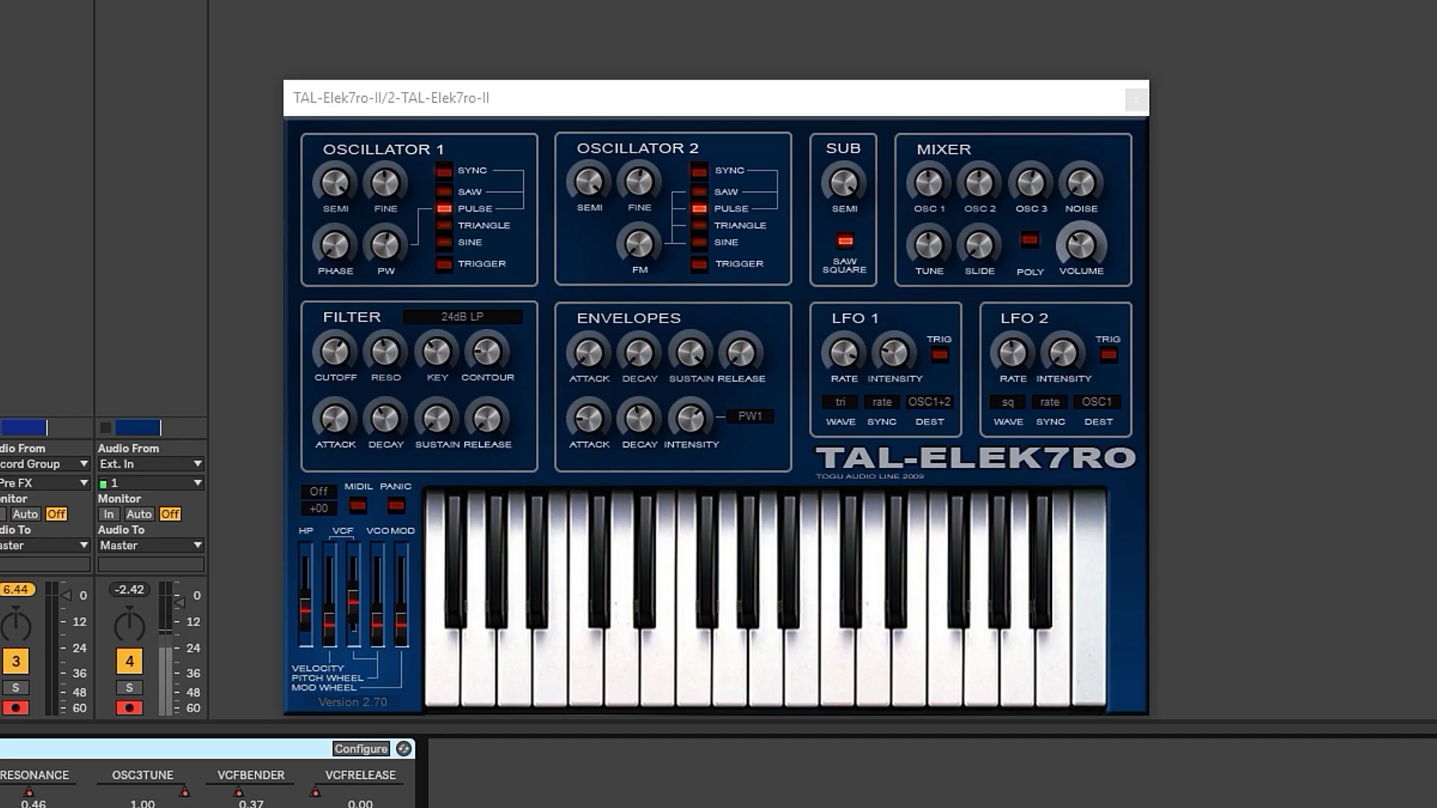
key("alt+Tab")
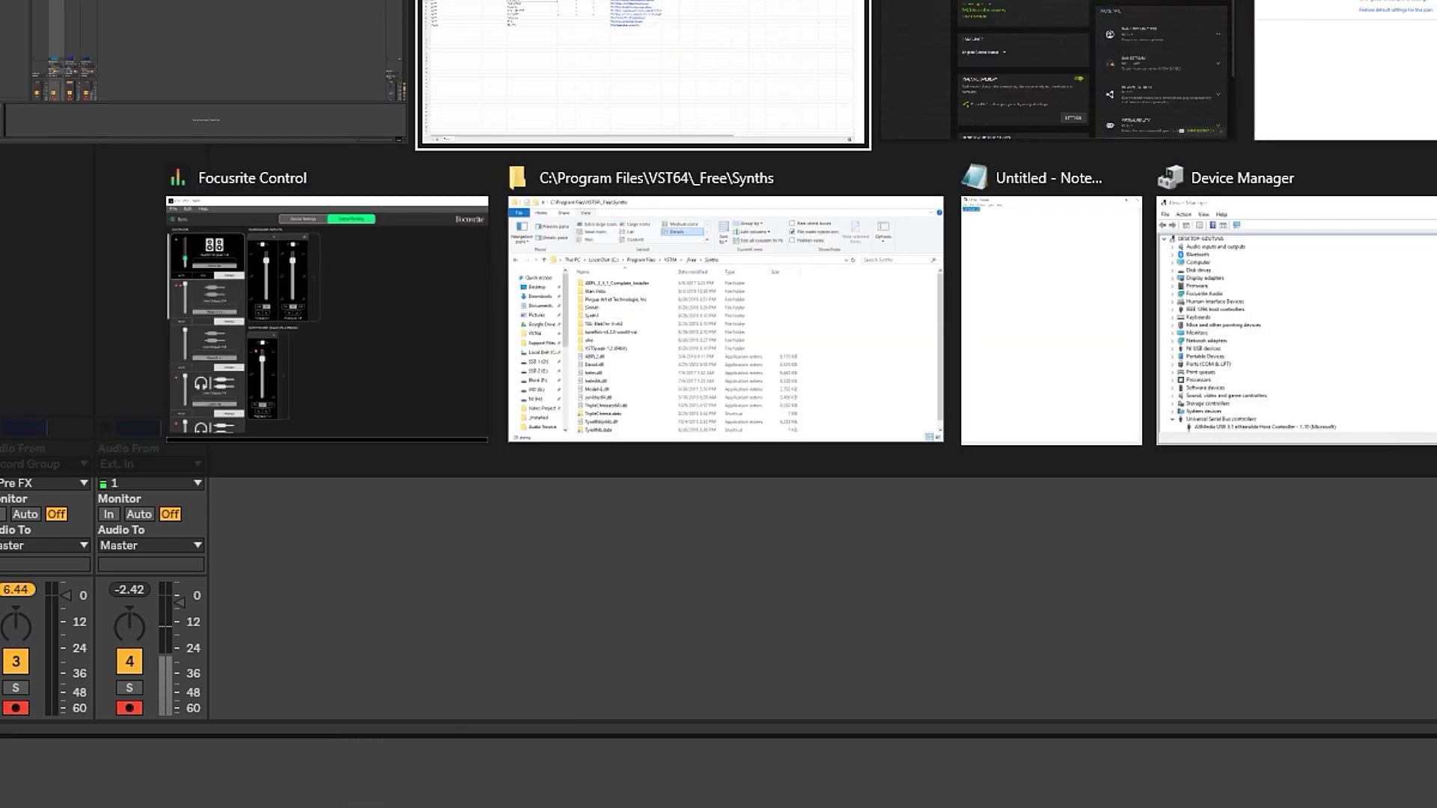
left_click(600, 25)
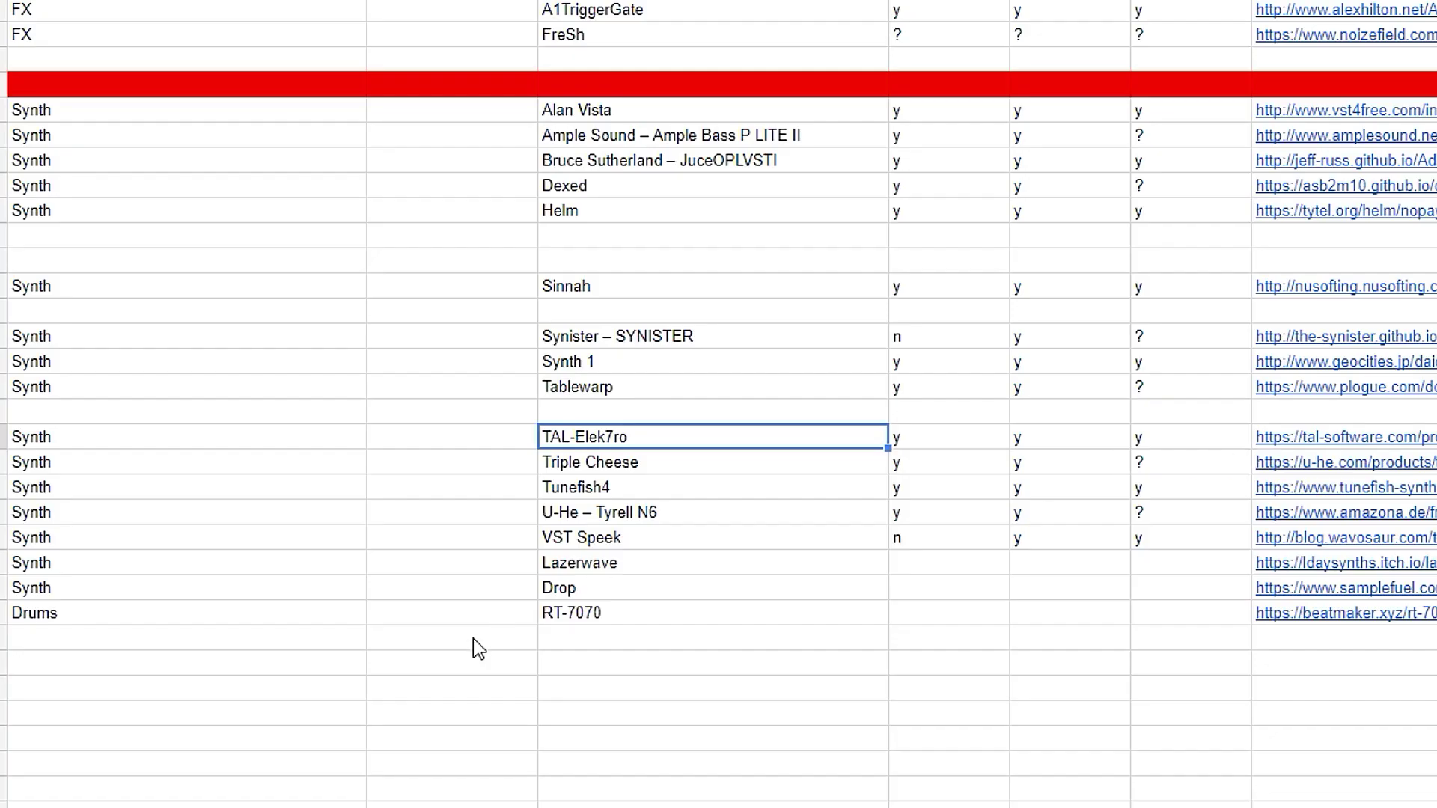
left_click(42, 466)
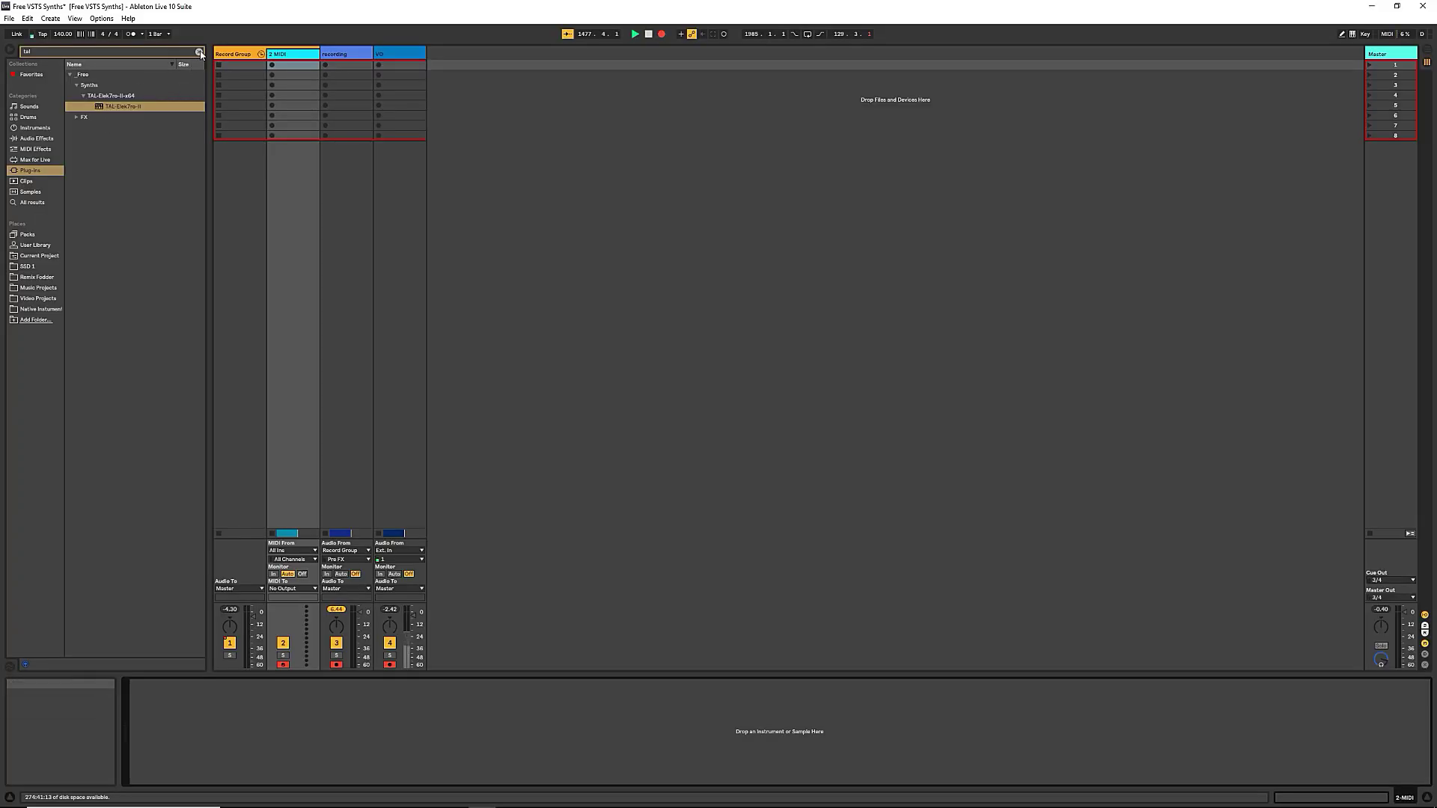
key("Down")
key("Down")
key("Down")
key("Down")
key("Down")
key("Down")
key("Down")
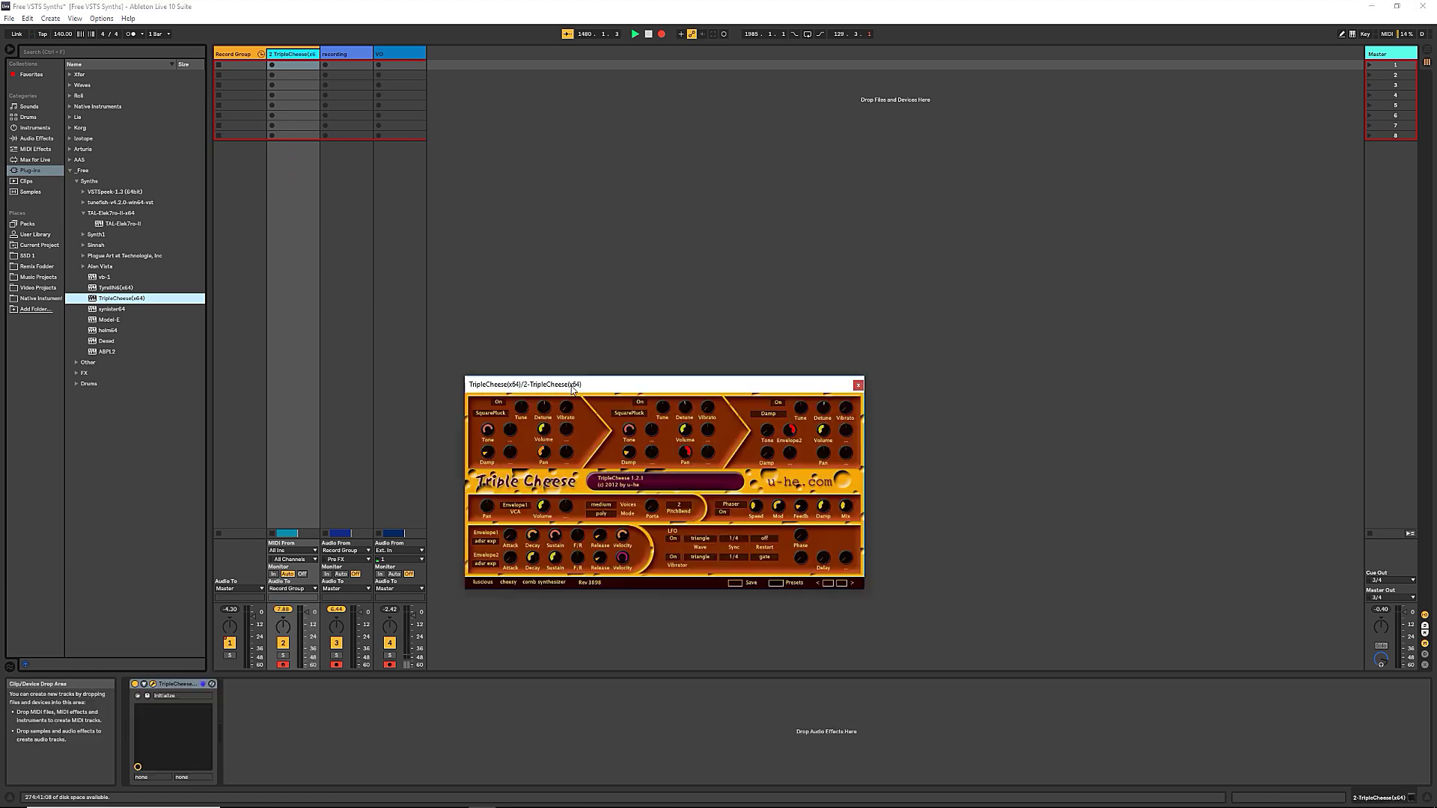
Step: Position the TripleCheese window, load the UH That Cheesy Jazz preset, and return to the spreadsheet
left_click_drag(579, 382, 533, 370)
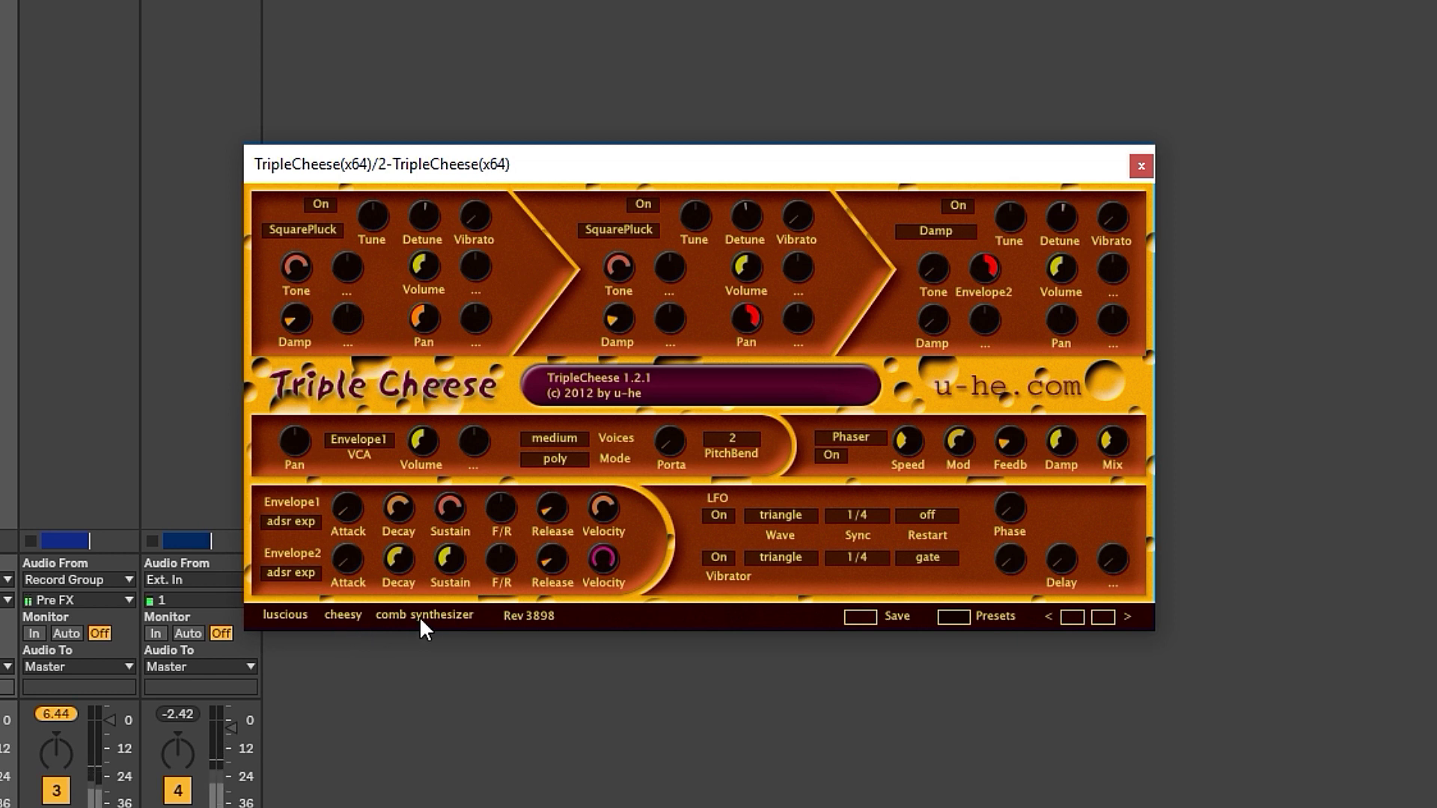
left_click(710, 380)
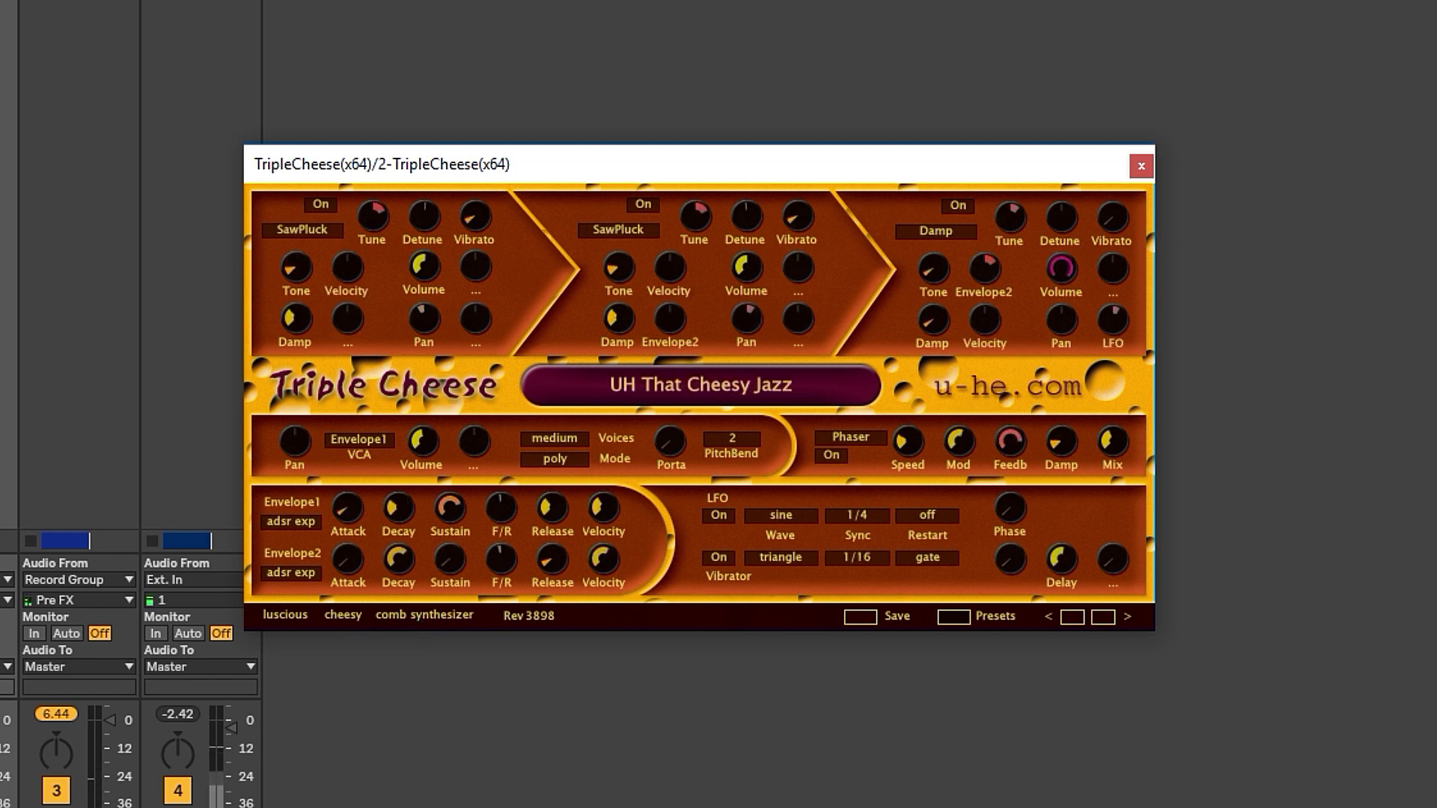
key("alt+Tab")
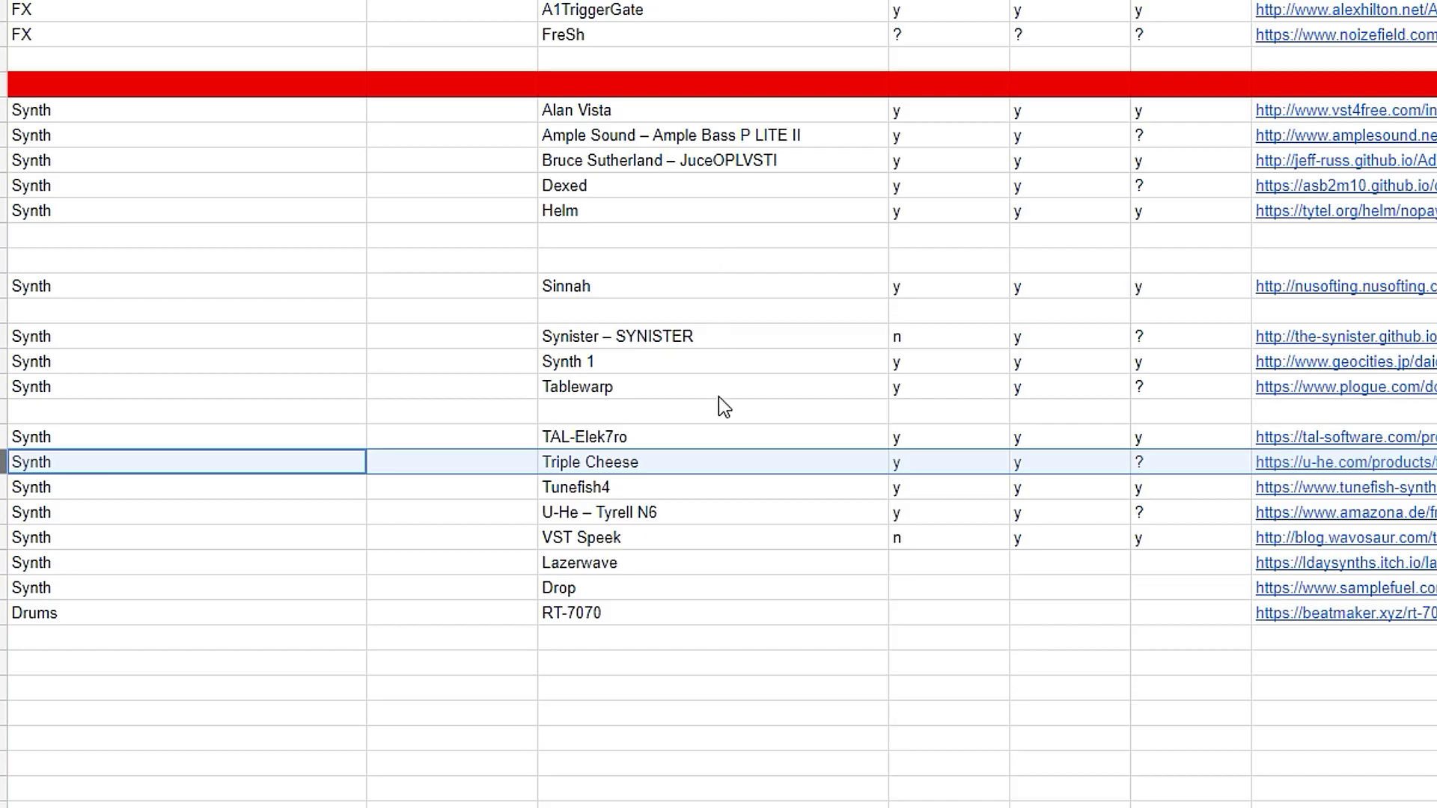
Step: Mark the Tunefish4 row, drop Tunefish4 onto the 2 MIDI track, and play notes through it
left_click(37, 486)
key("alt+Tab")
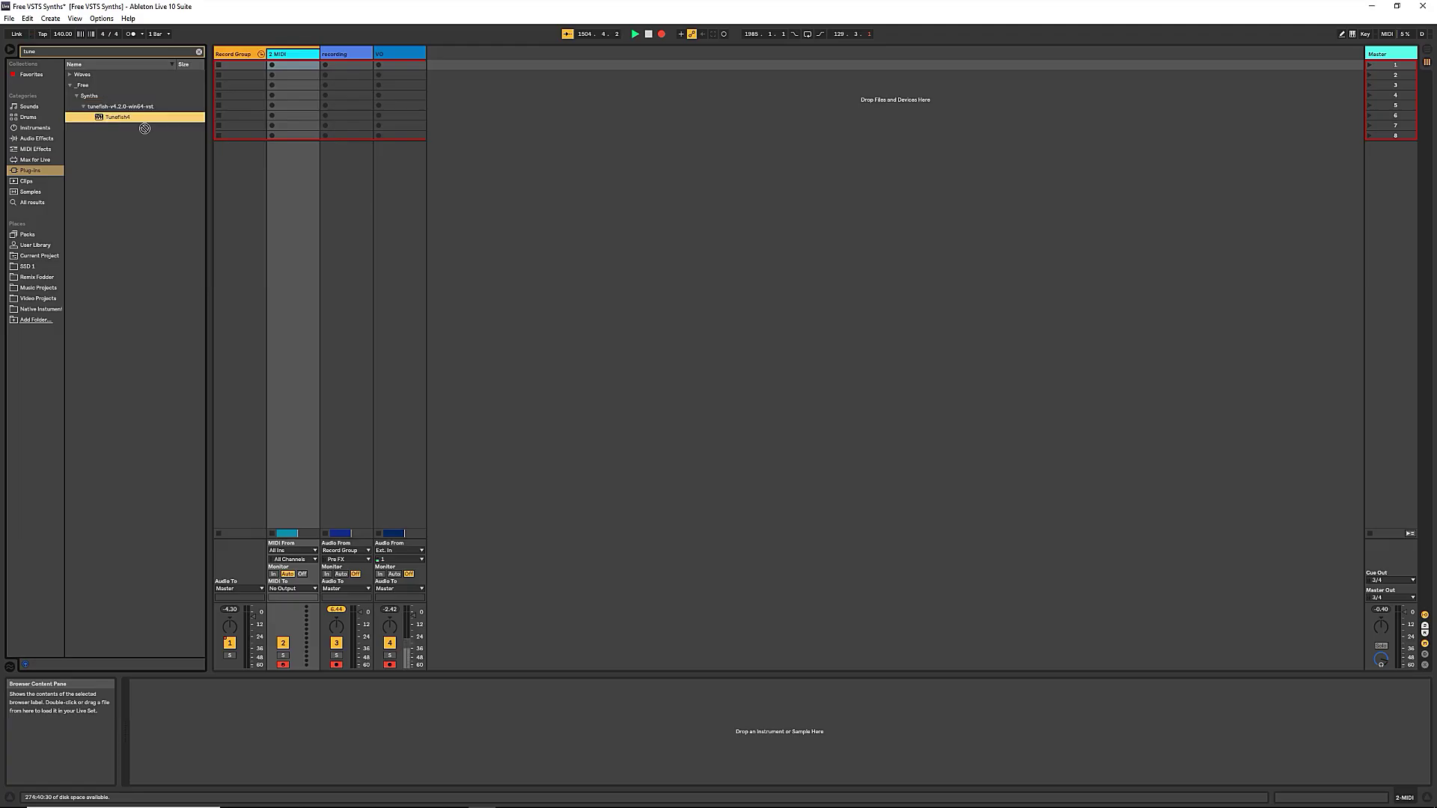
left_click_drag(194, 133, 302, 101)
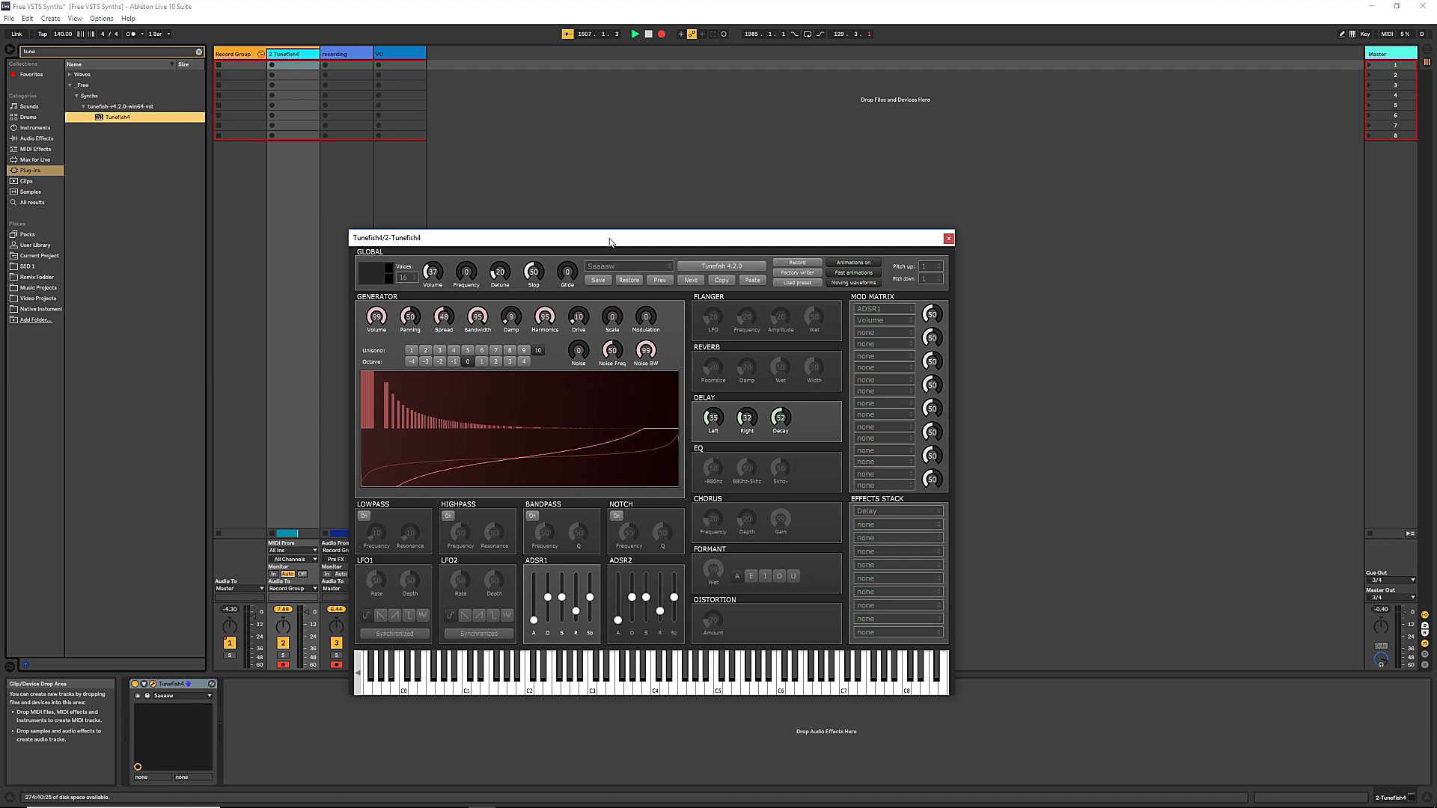
key("a")
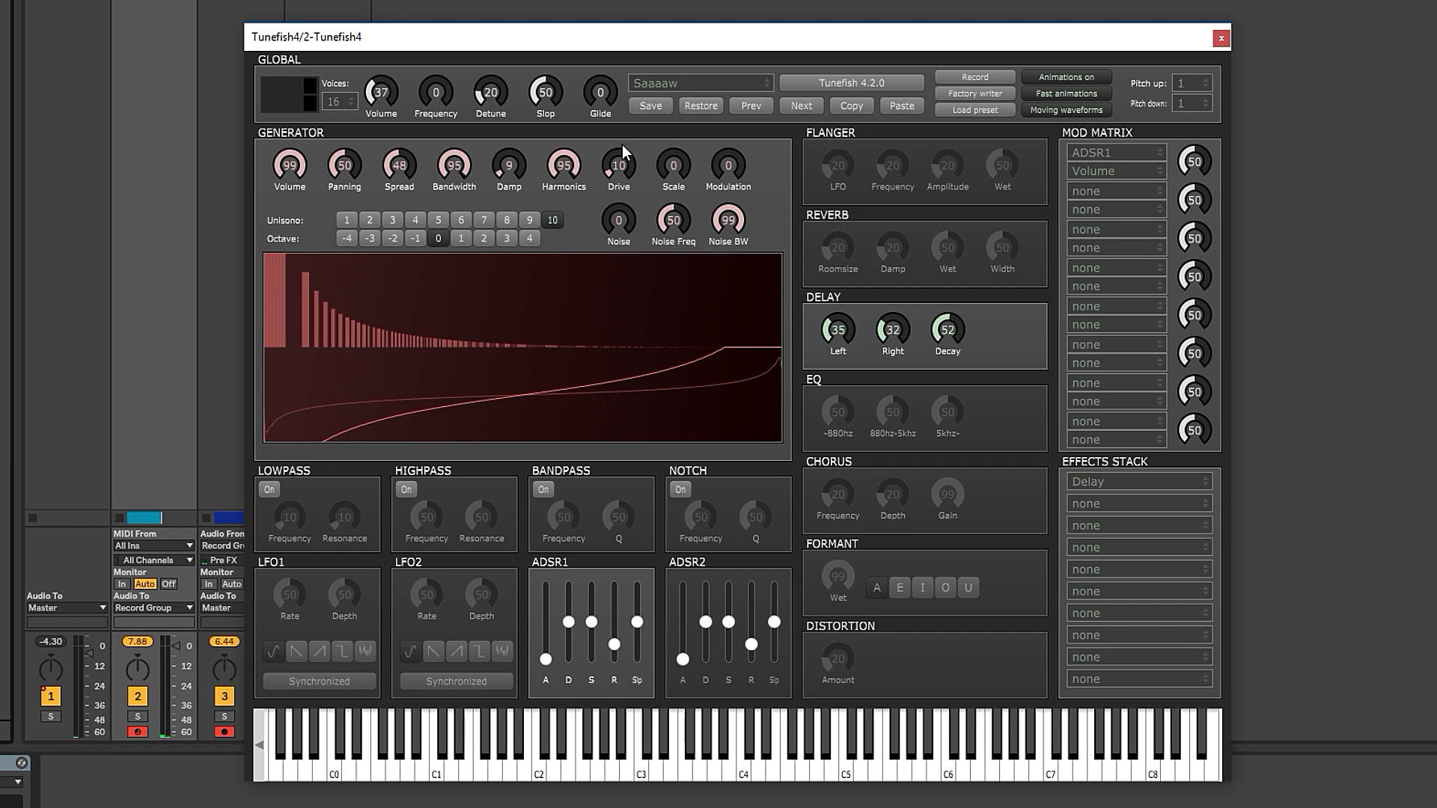
key("a")
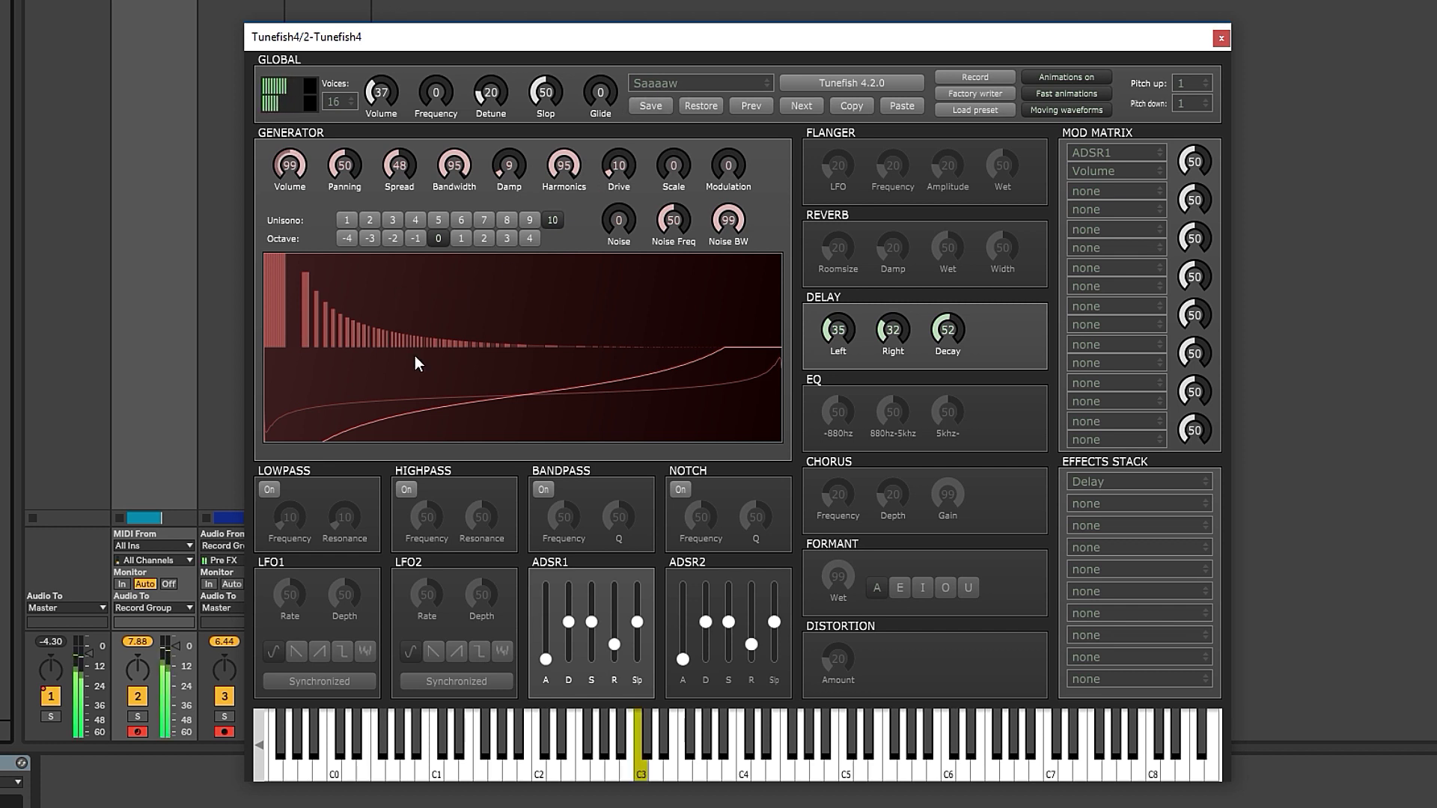
key("a")
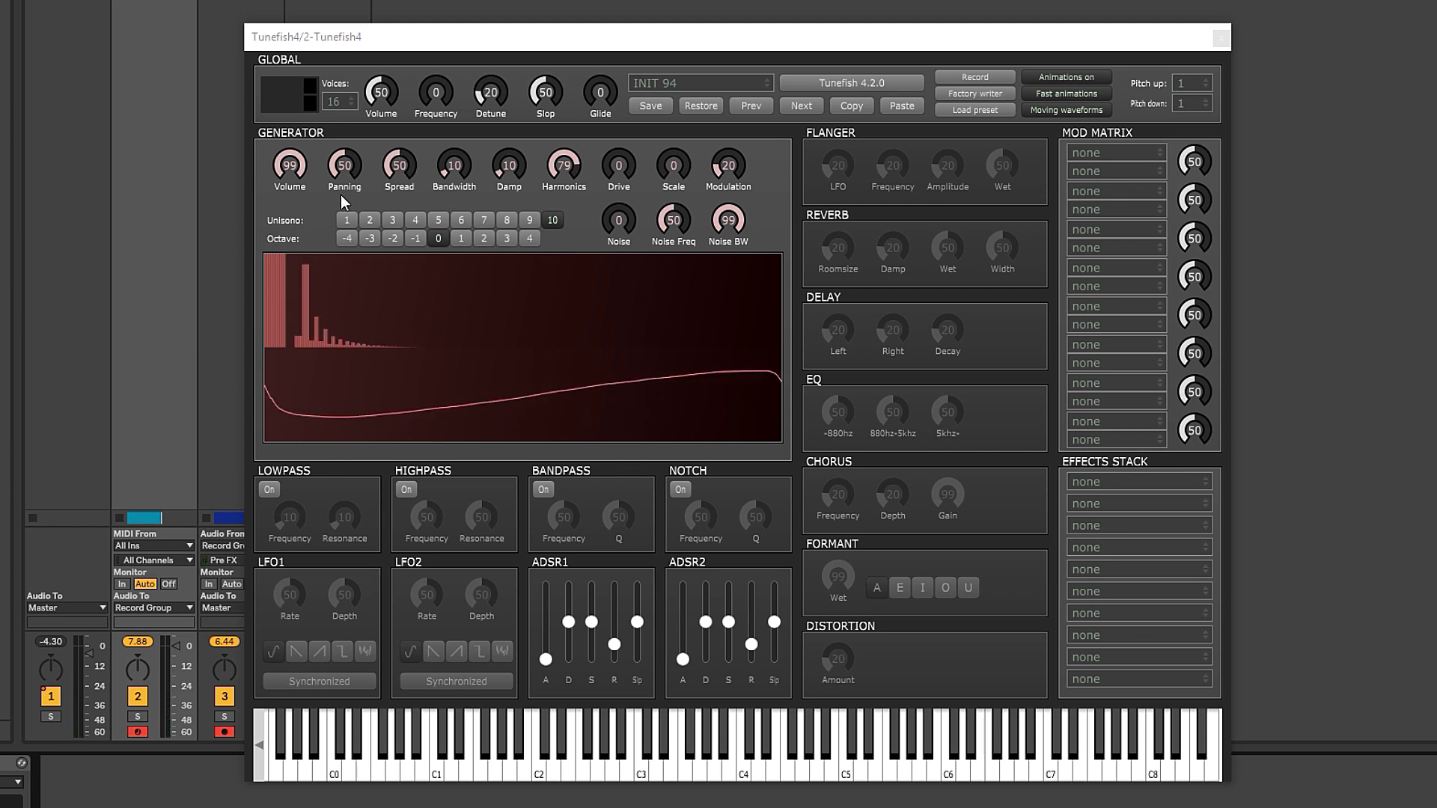
Step: Keep Tunefish4 at 16 voices, sweep Frequency, and raise Slop to 99
left_click(363, 111)
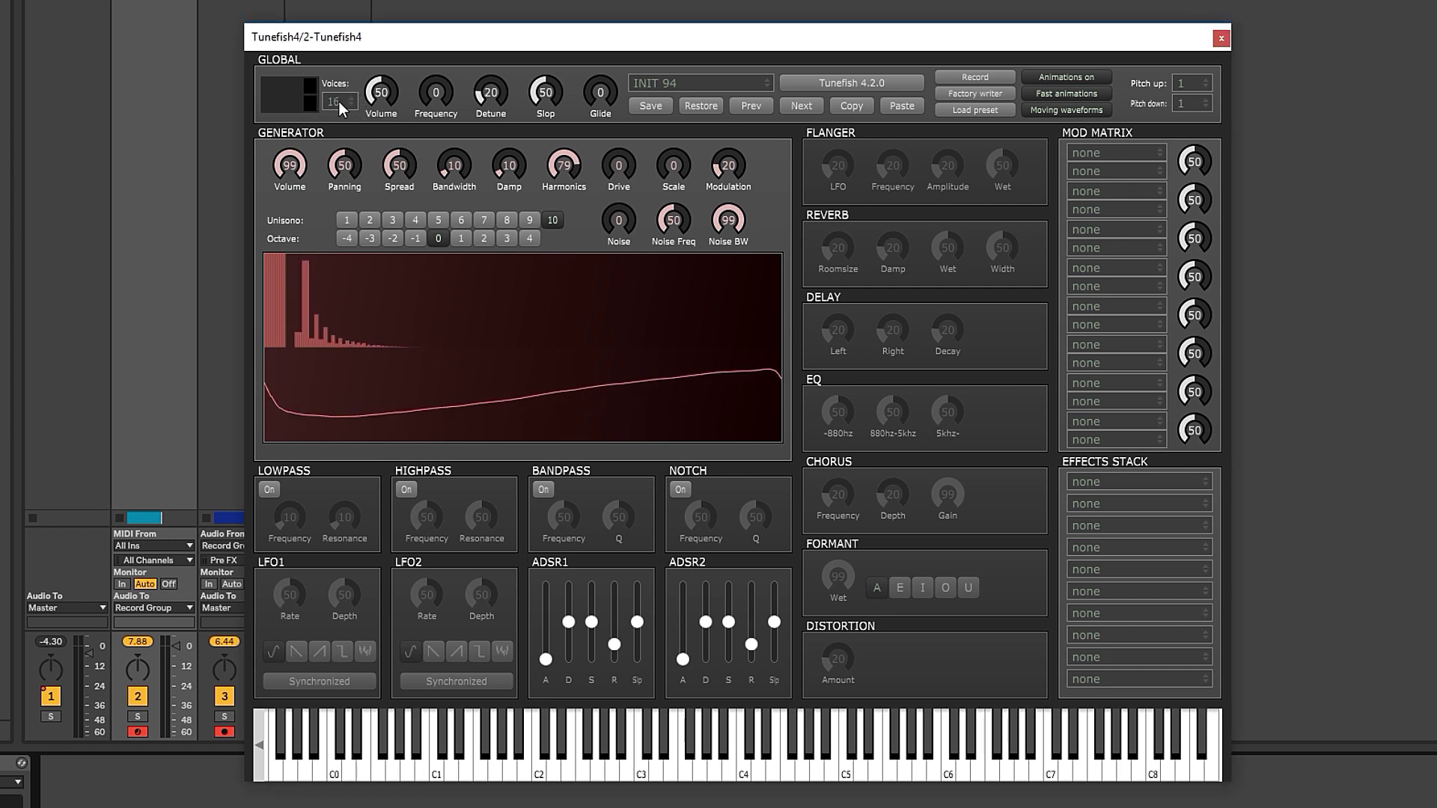
left_click(341, 105)
left_click(347, 73)
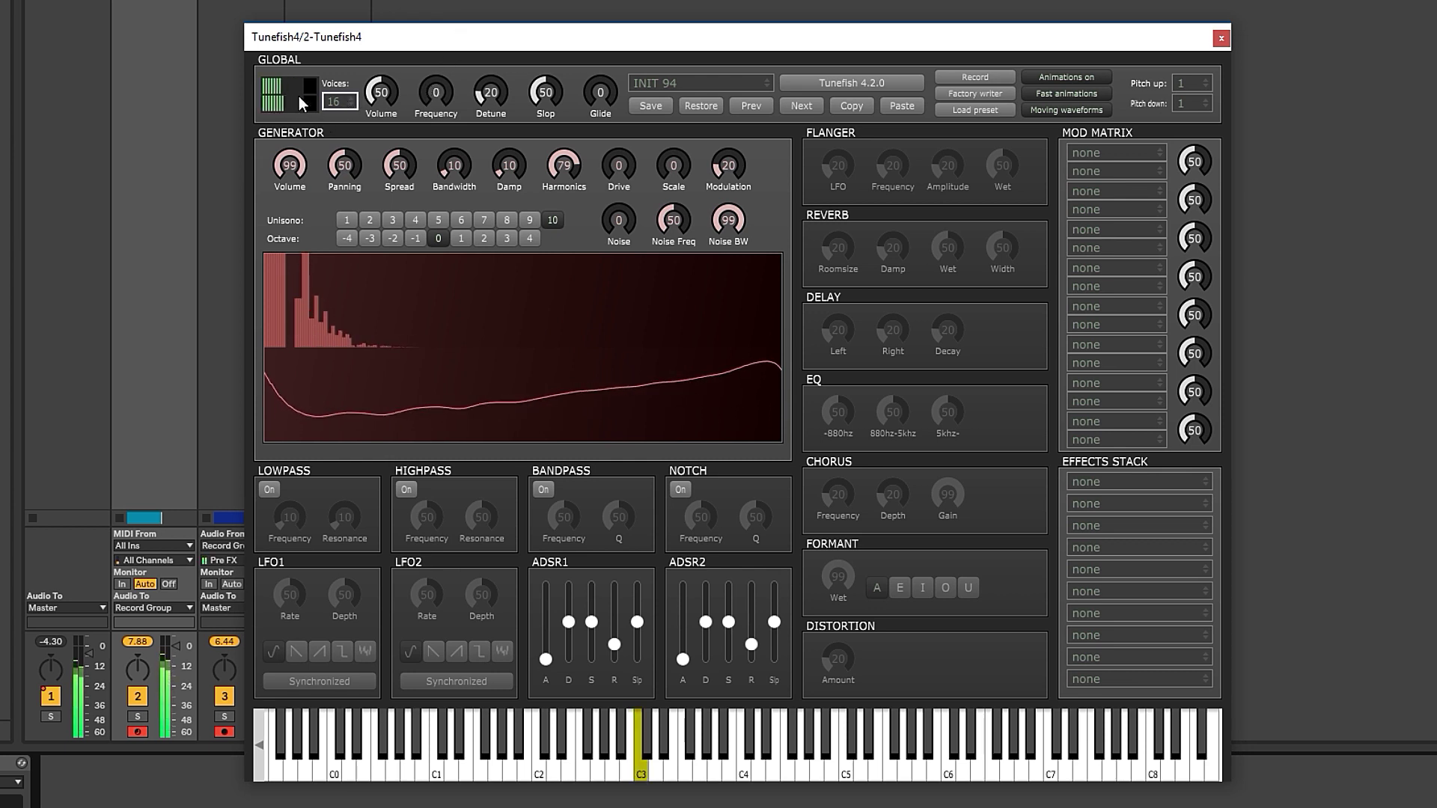
mouse_move(436, 96)
left_mouse_down()
mouse_move(436, 31)
mouse_move(437, 97)
left_mouse_up()
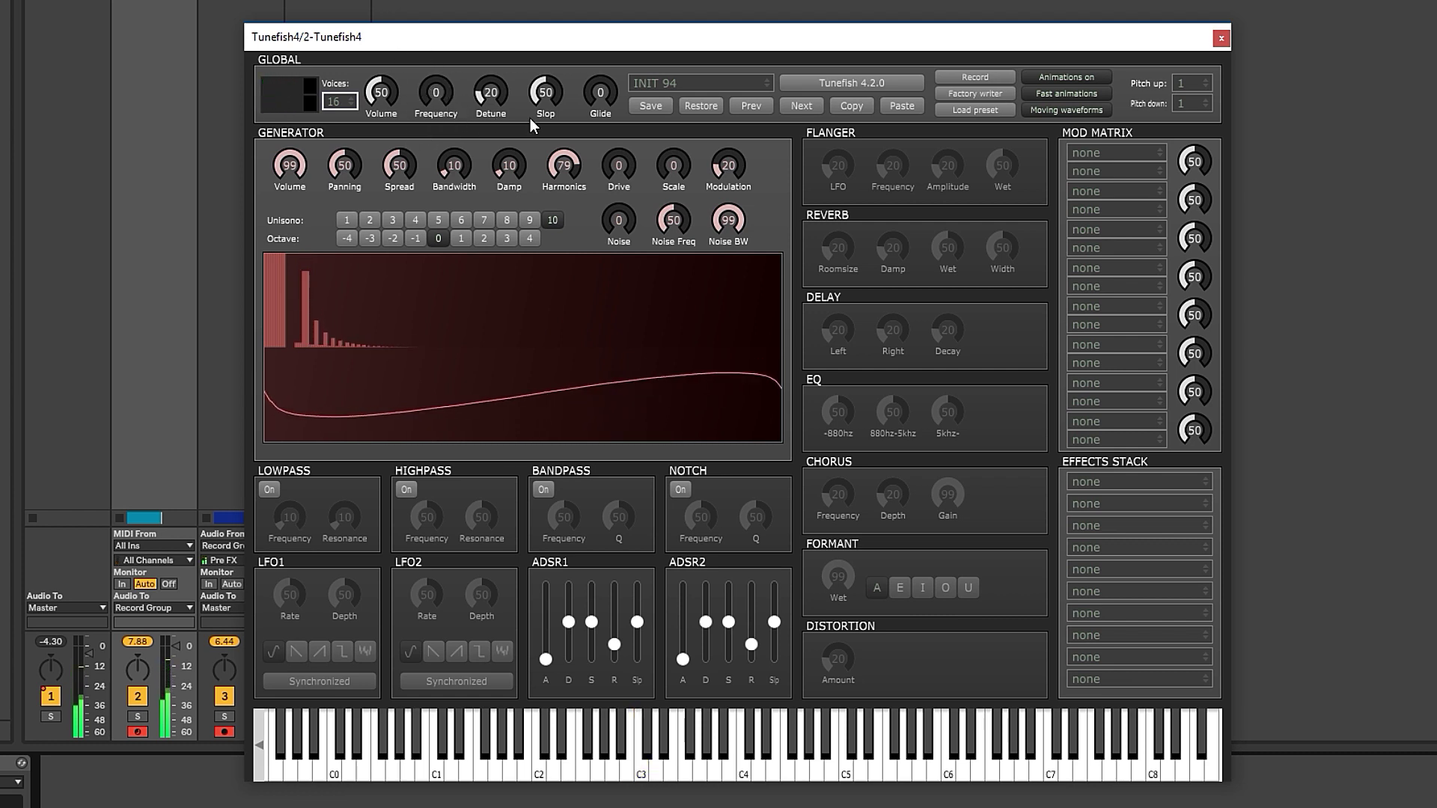
left_click_drag(536, 93, 536, 56)
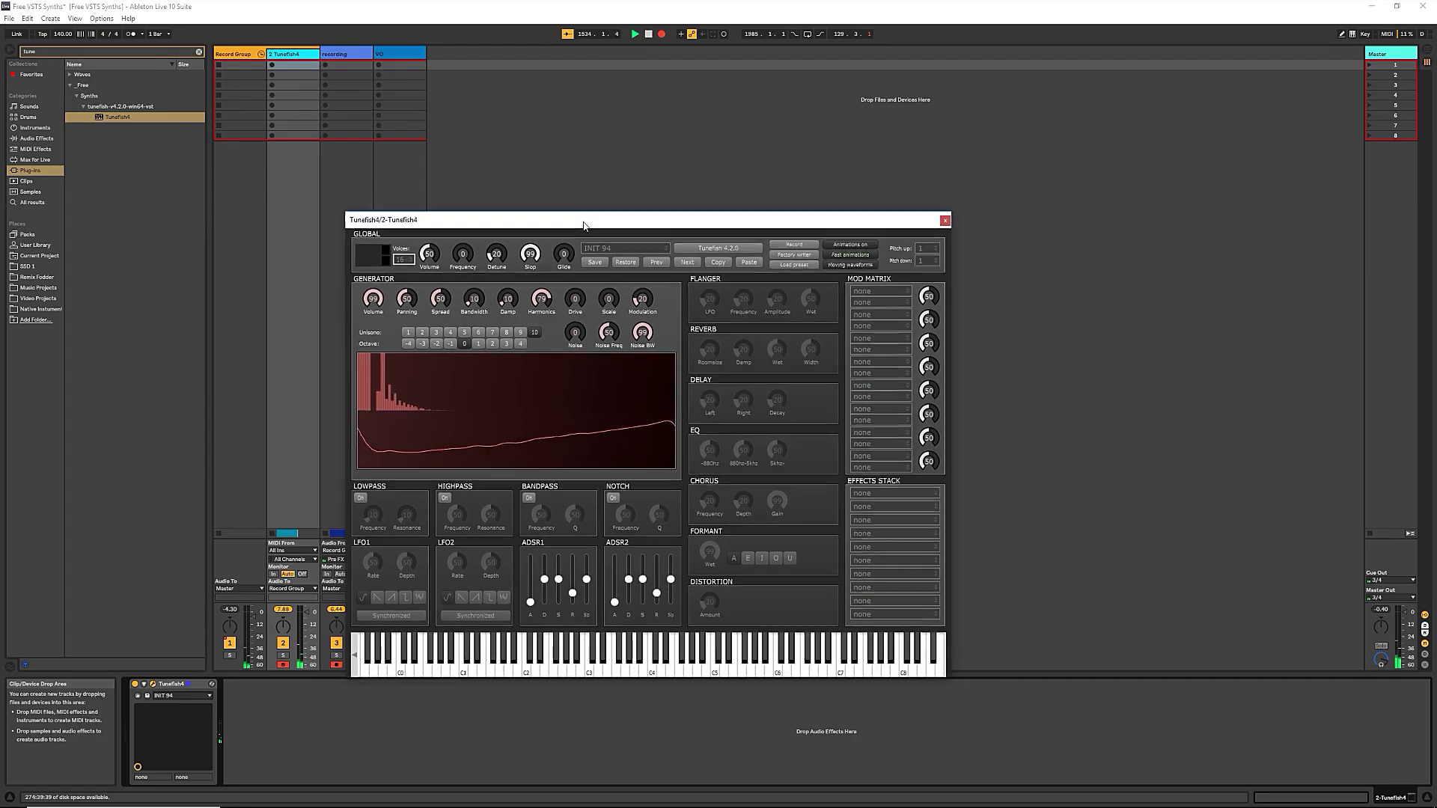
left_click_drag(626, 36, 628, 157)
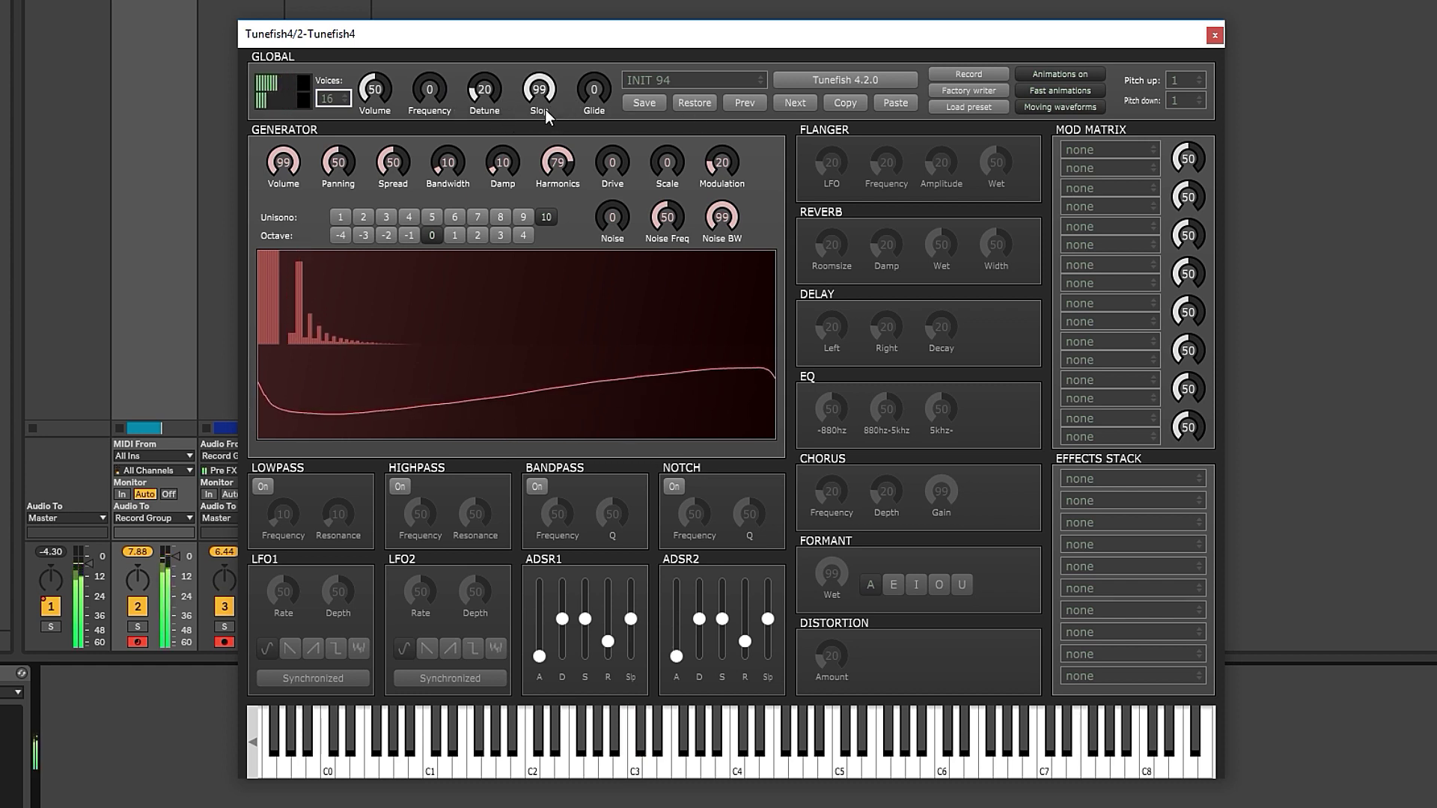
left_click_drag(546, 111, 554, 159)
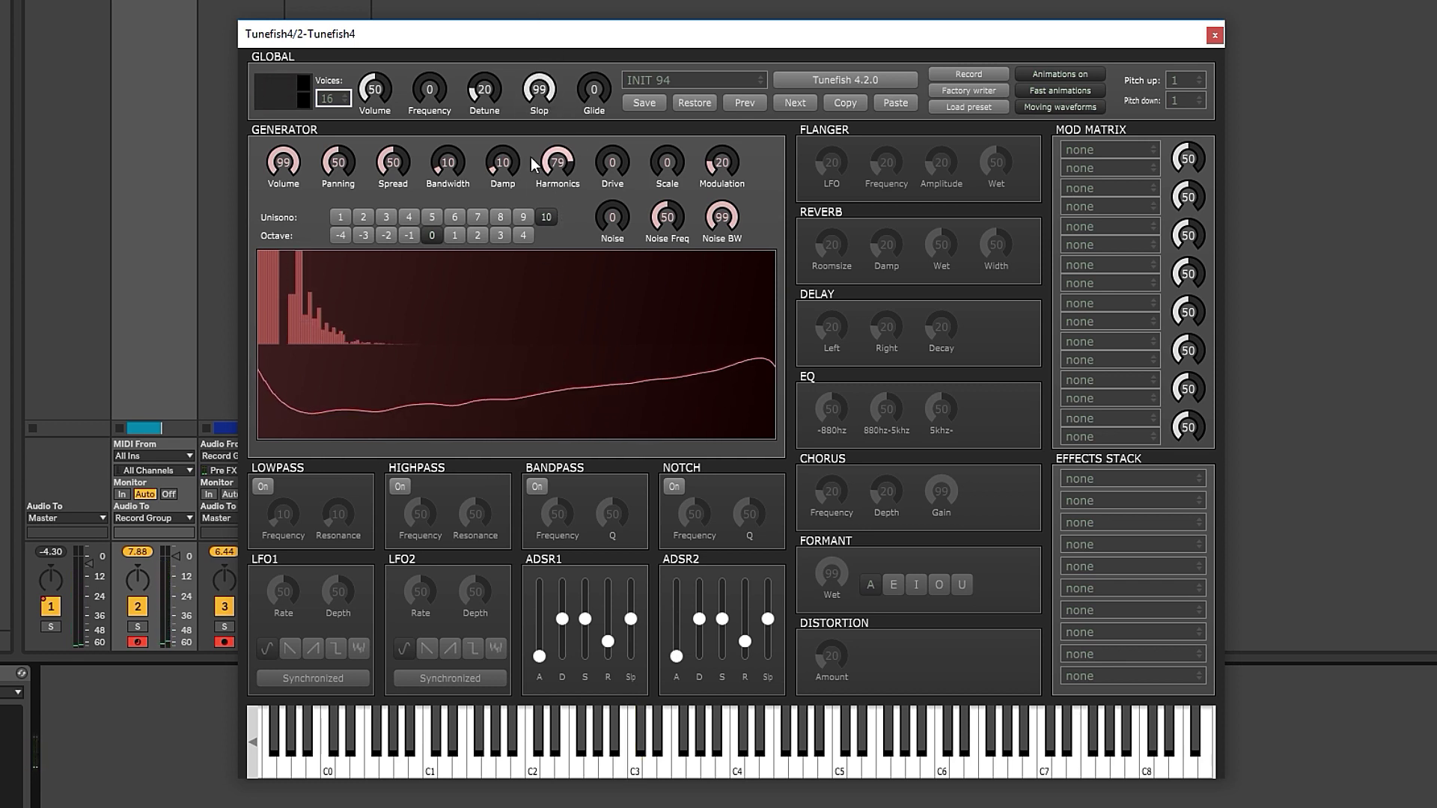
Step: Try Glide at 35 and 66 with one voice, restore 16 voices, and set Detune to 23
left_click_drag(599, 100, 590, 11)
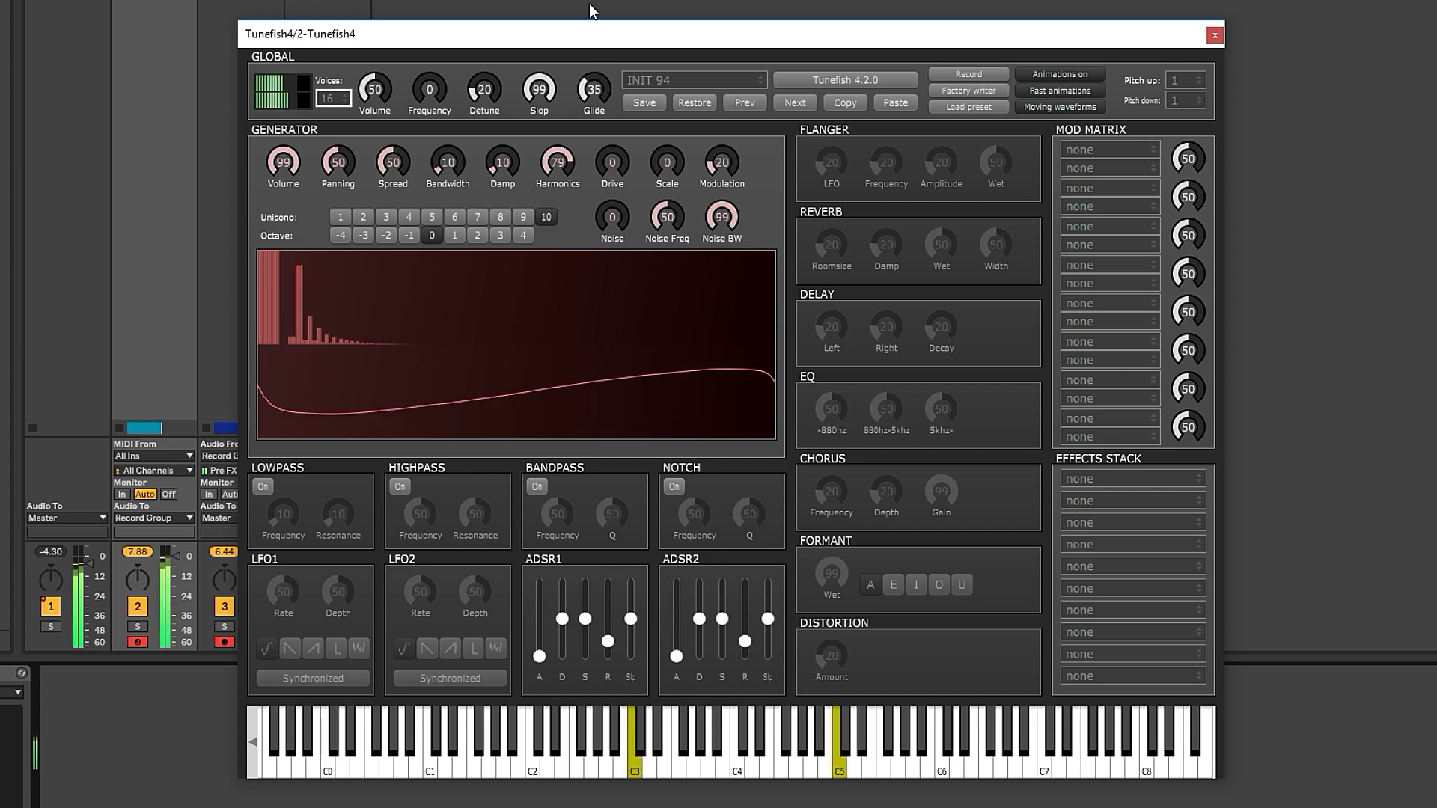
left_click(334, 98)
left_click(345, 120)
left_click_drag(595, 91, 599, 25)
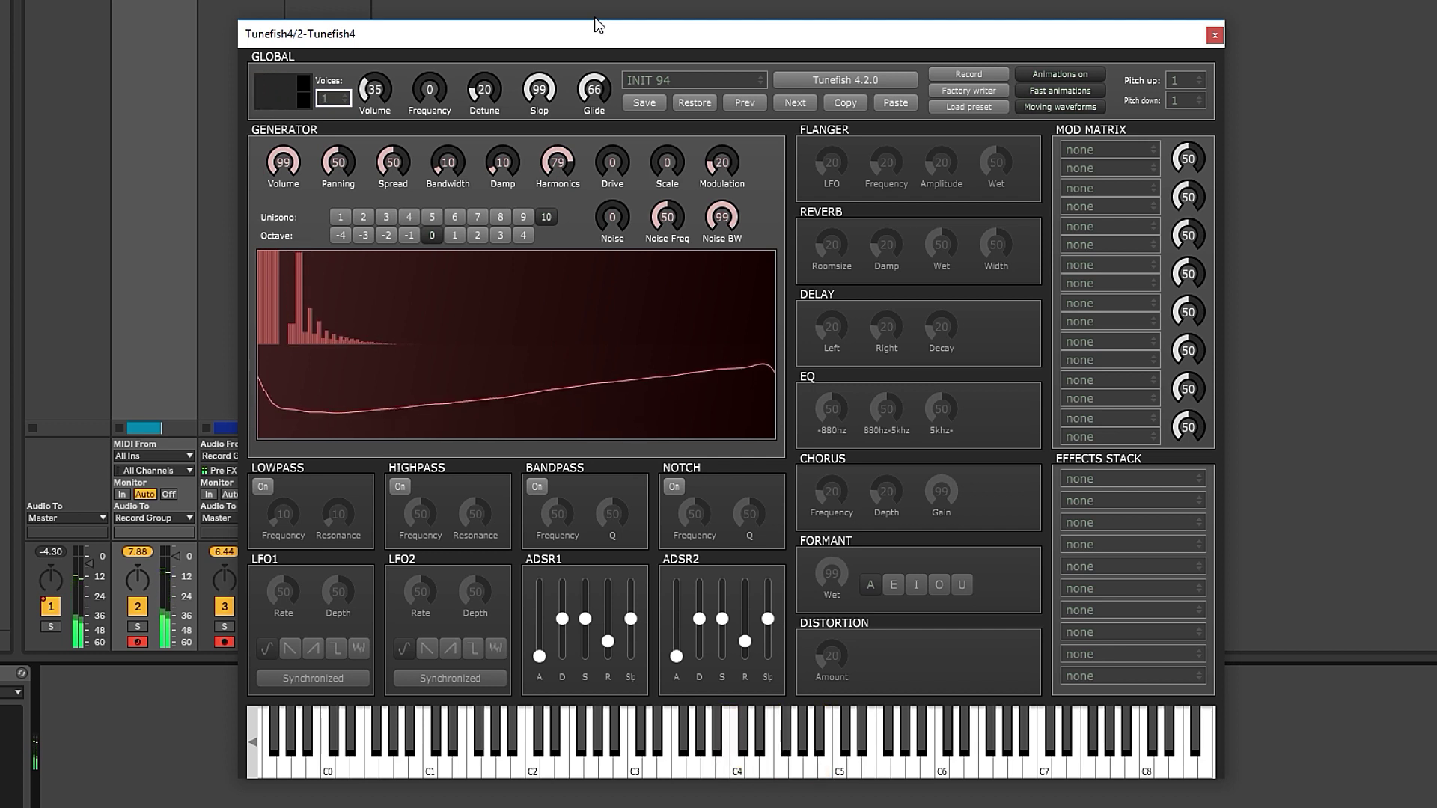
left_click(328, 100)
left_click(342, 365)
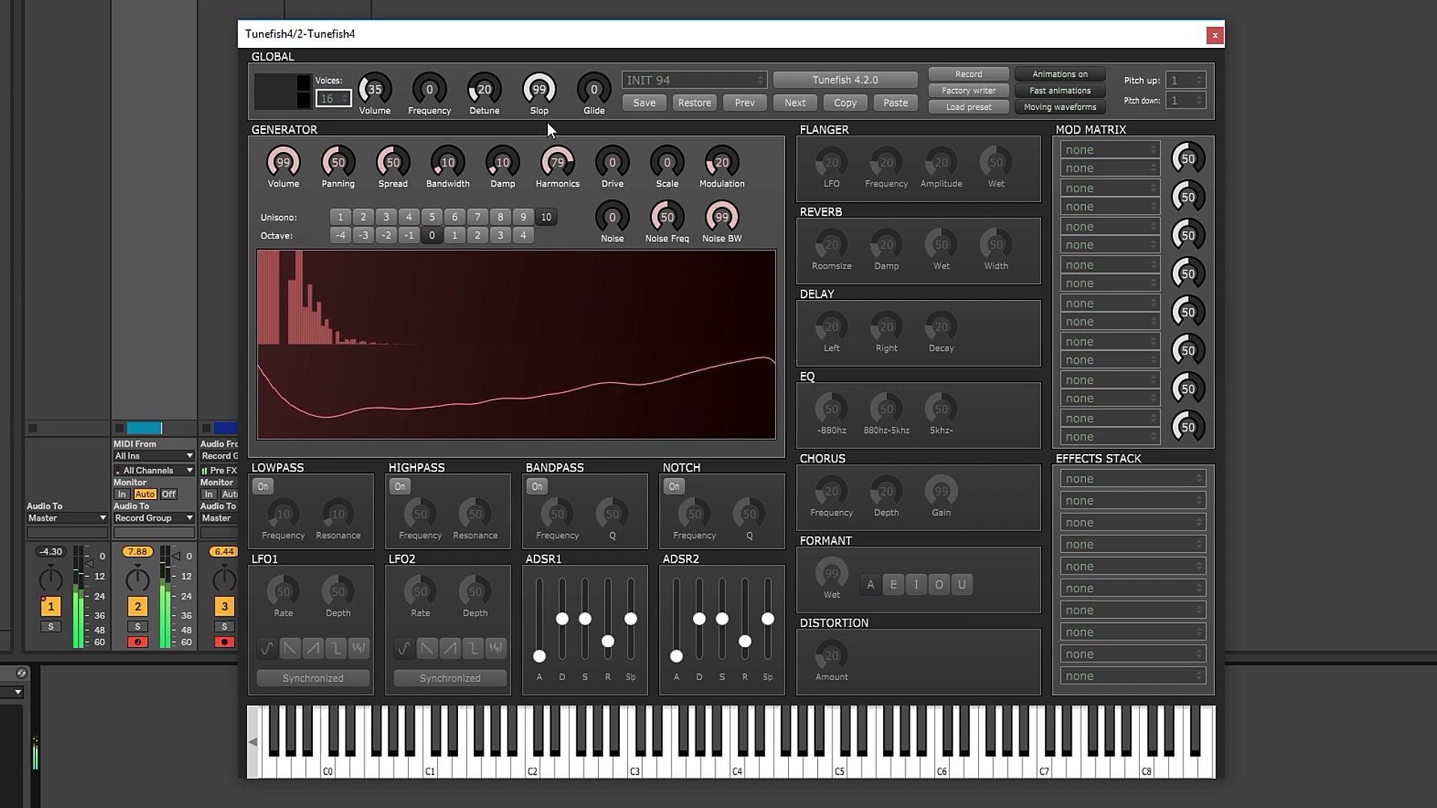
mouse_move(484, 93)
left_mouse_down()
mouse_move(491, 15)
mouse_move(501, 114)
left_mouse_up()
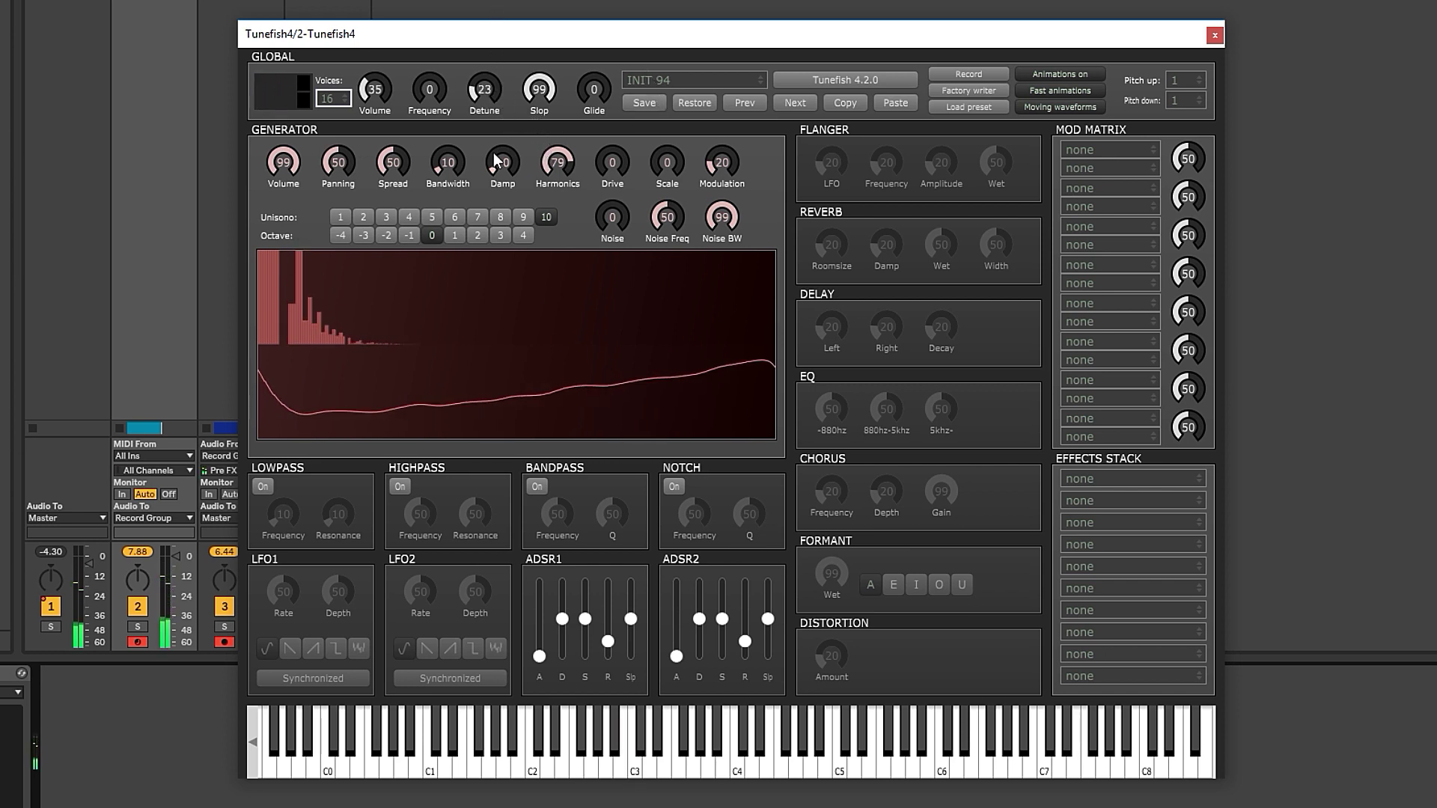
Step: Sweep generator Panning, compare Unisono 1 against 10, and Octave 4 against 0
left_click_drag(338, 162, 345, 0)
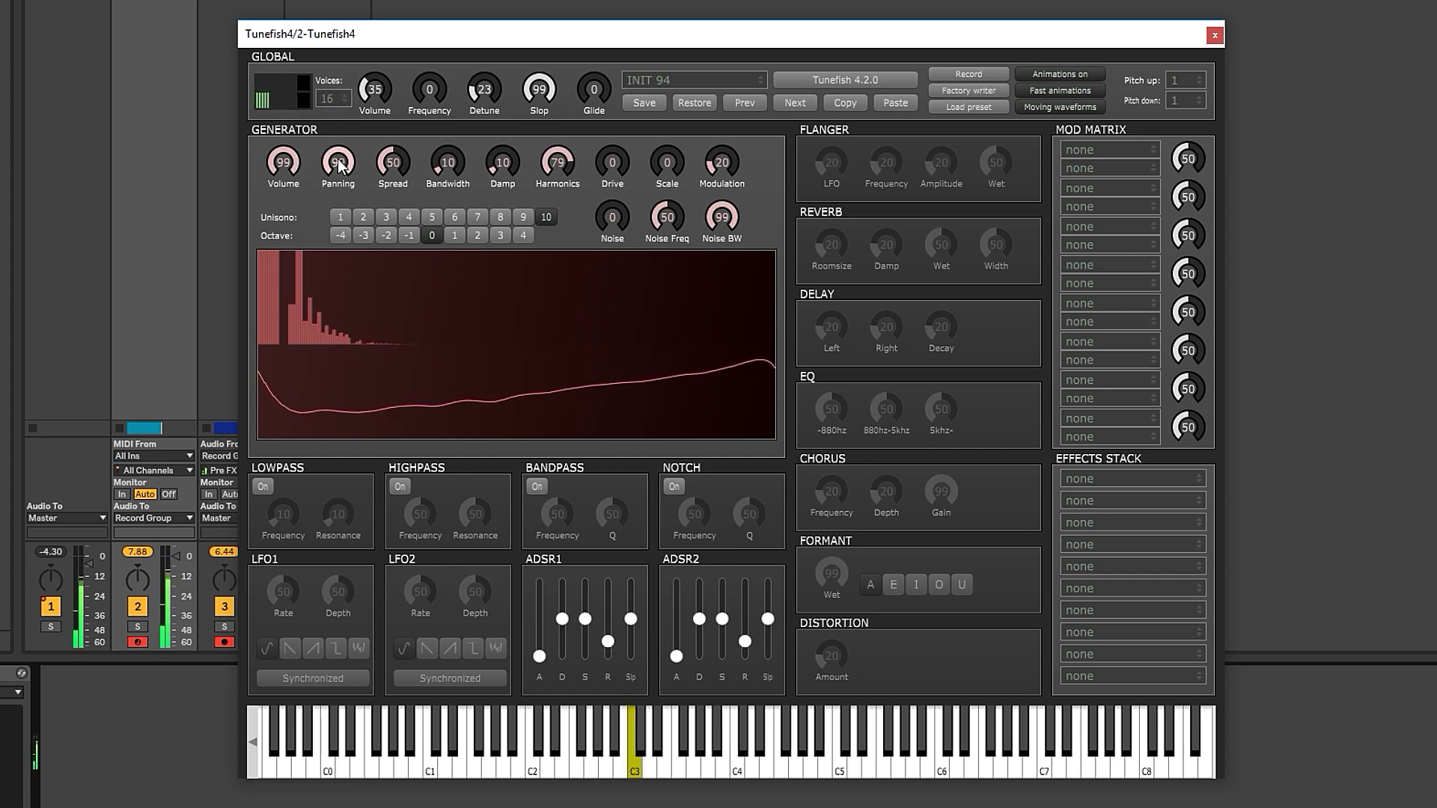
left_click_drag(338, 163, 341, 249)
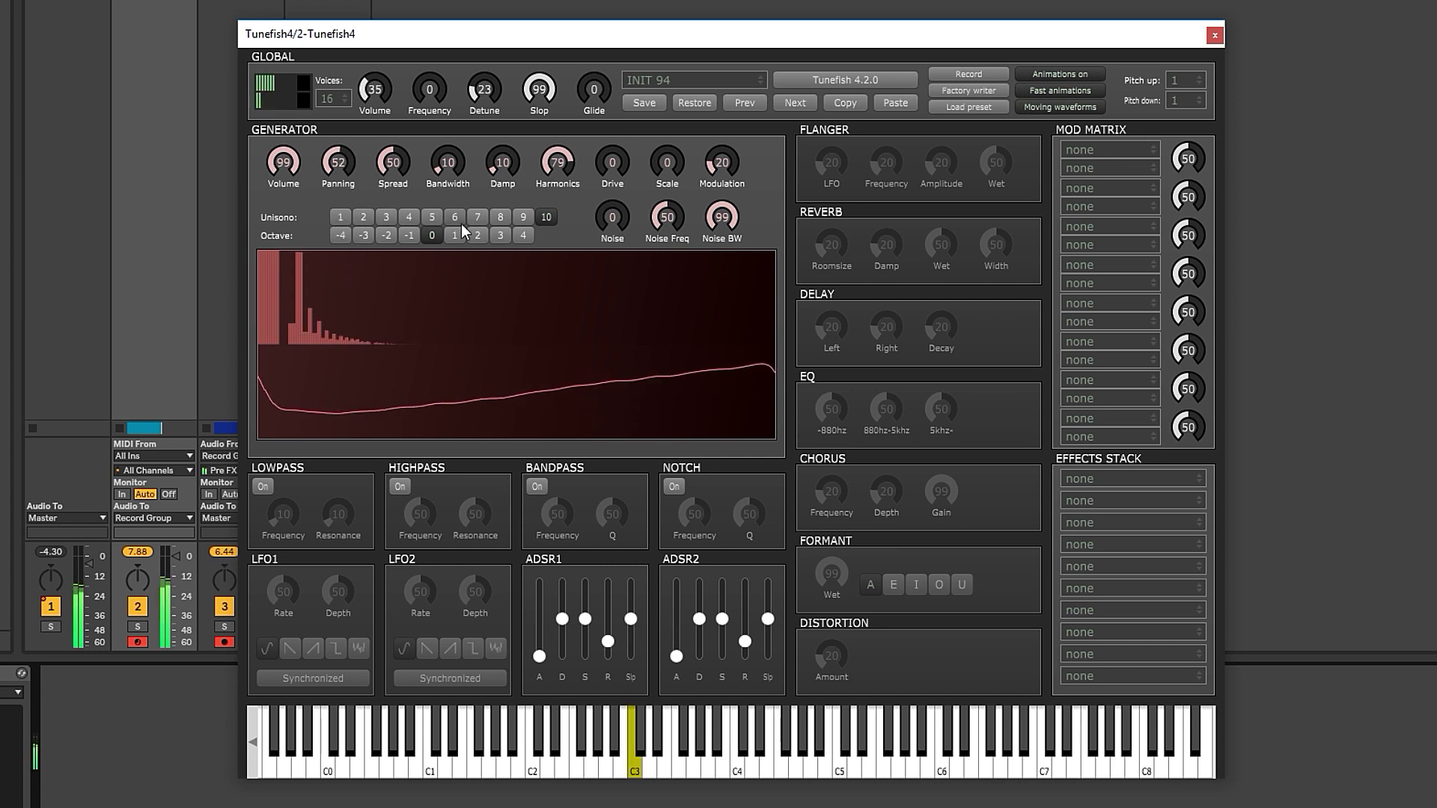
left_click(339, 219)
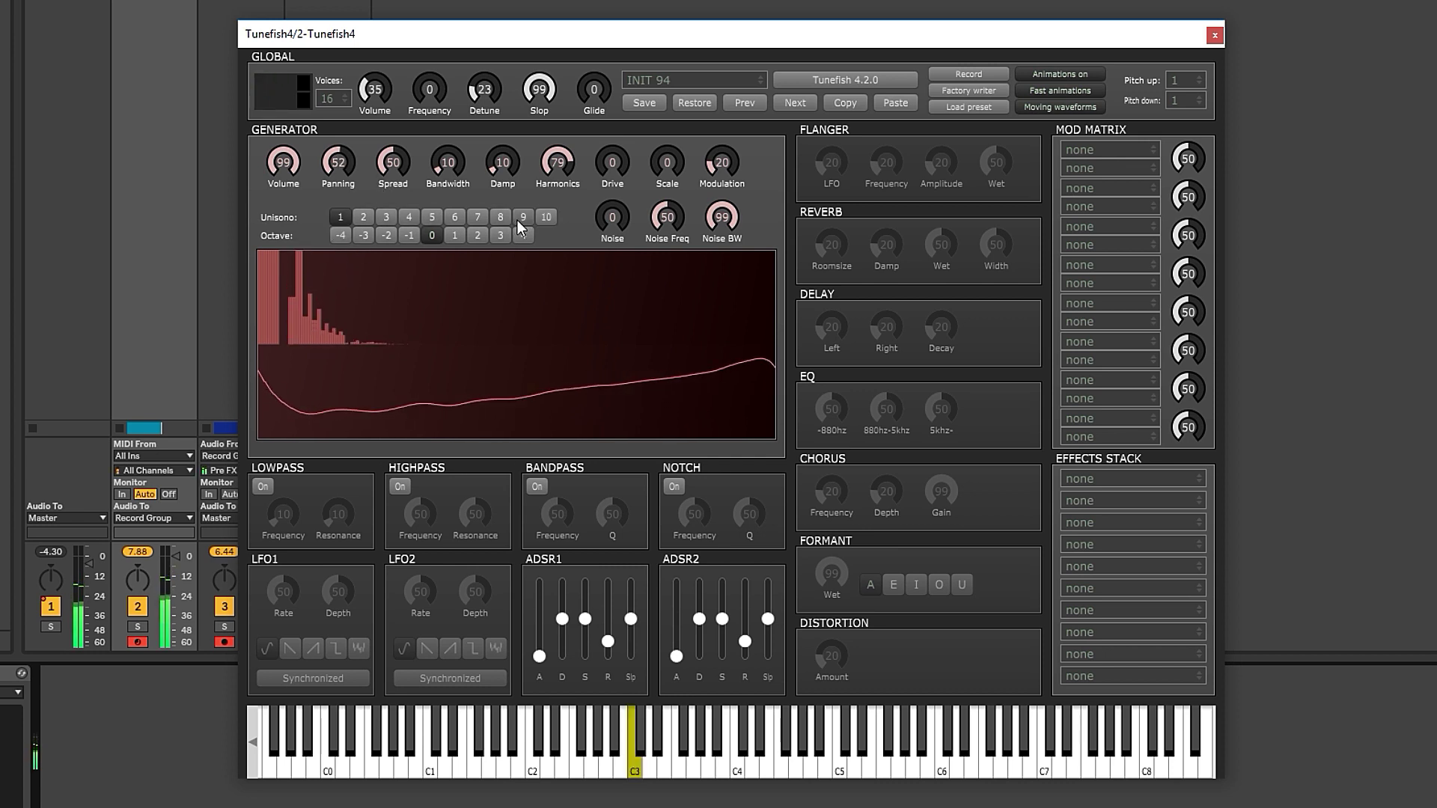
left_click(548, 221)
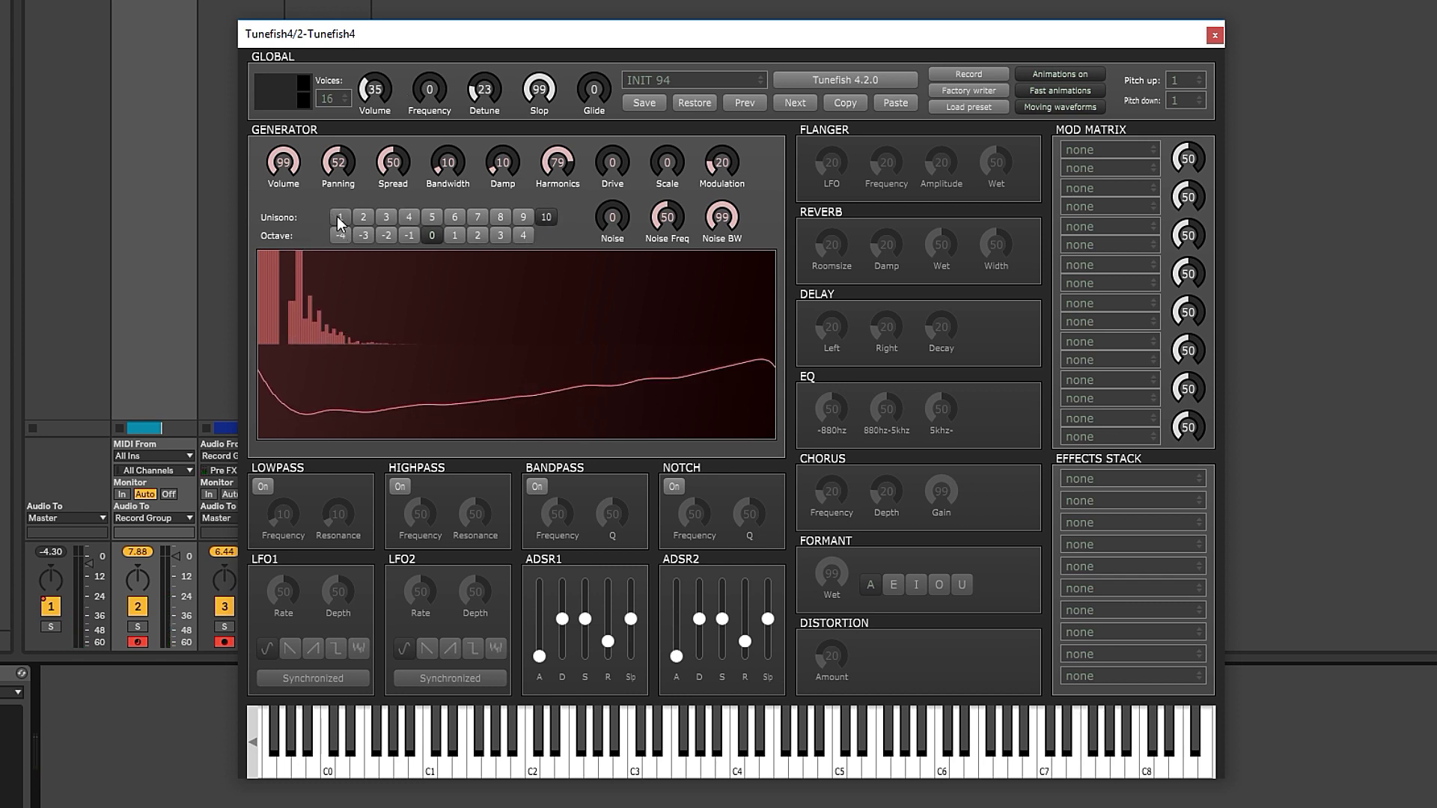
left_click(339, 219)
left_click(548, 218)
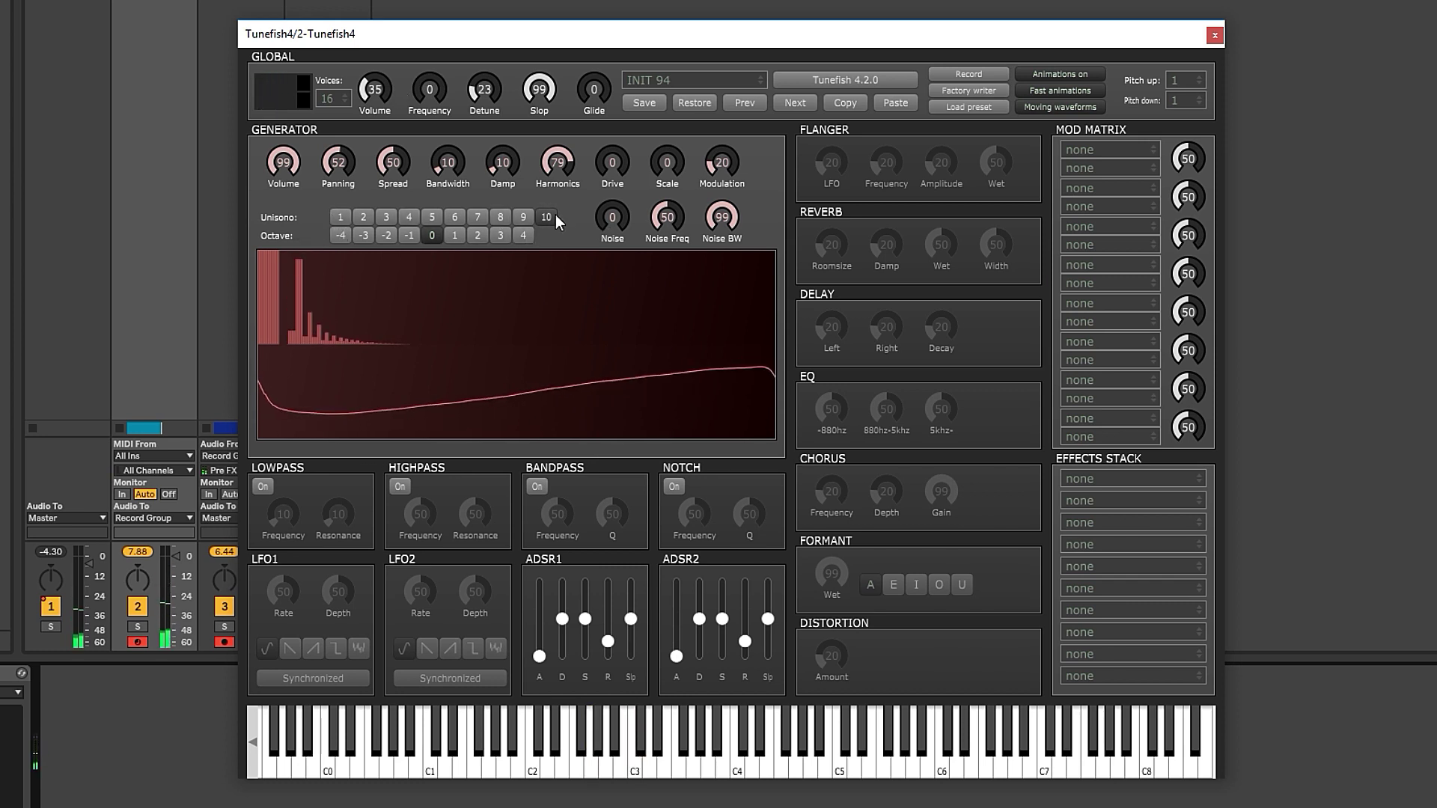
left_click(339, 217)
left_click(547, 217)
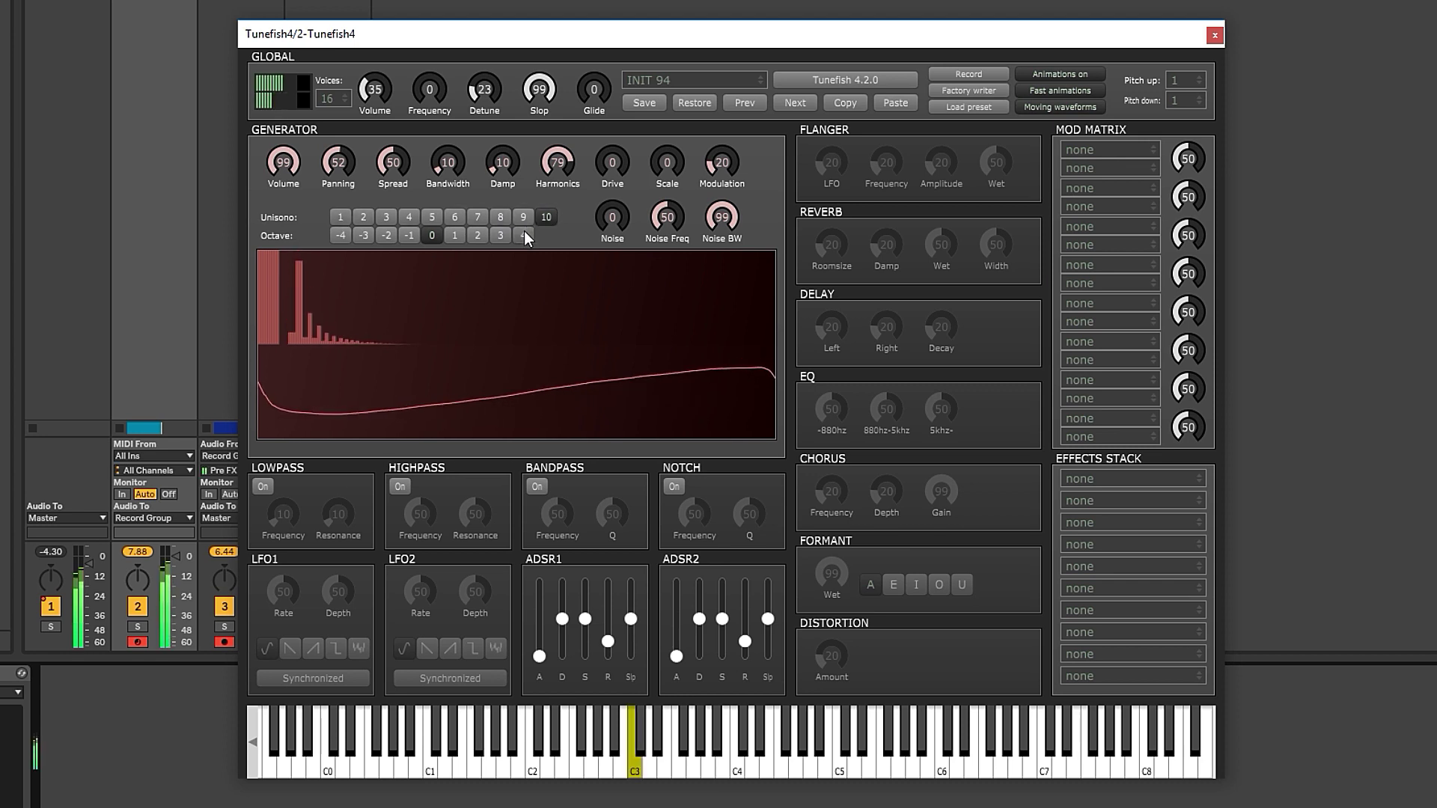
left_click(524, 235)
left_click(432, 235)
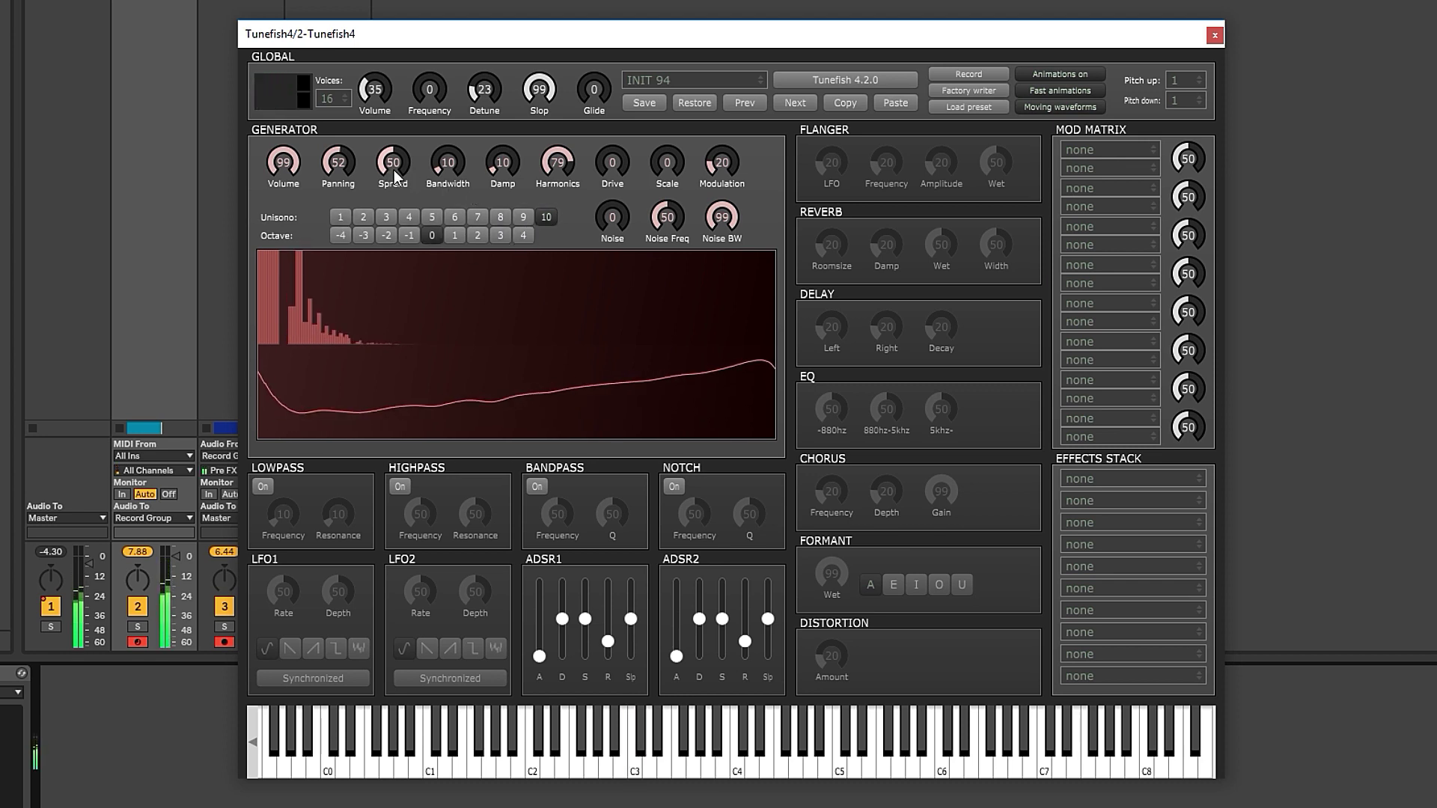
Step: Set generator Spread 36, Bandwidth 16, Damp 0, Harmonics 78 and Modulation 39
left_click_drag(393, 176, 394, 362)
left_click_drag(388, 305, 387, 211)
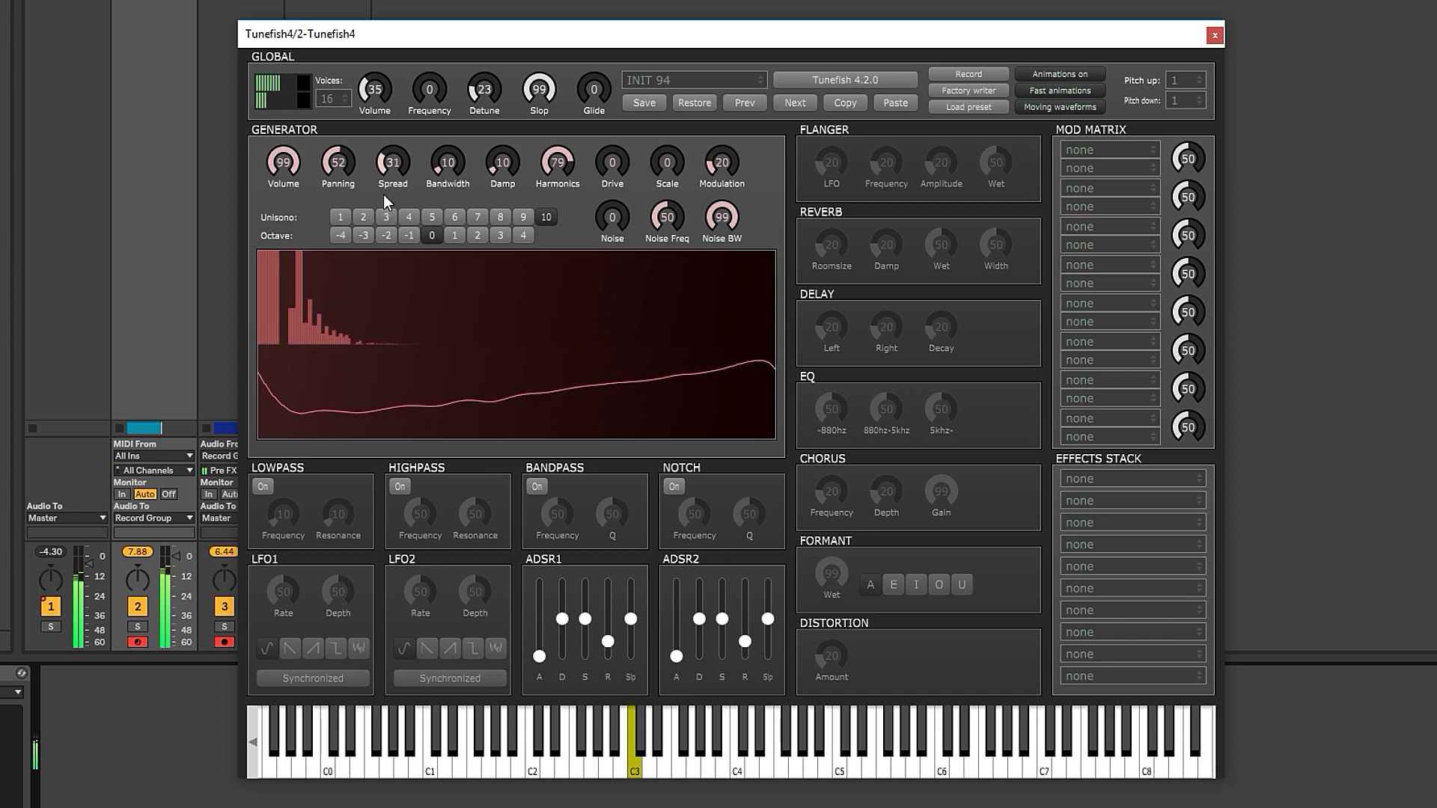
left_click_drag(457, 160, 492, 242)
left_click_drag(557, 165, 598, 177)
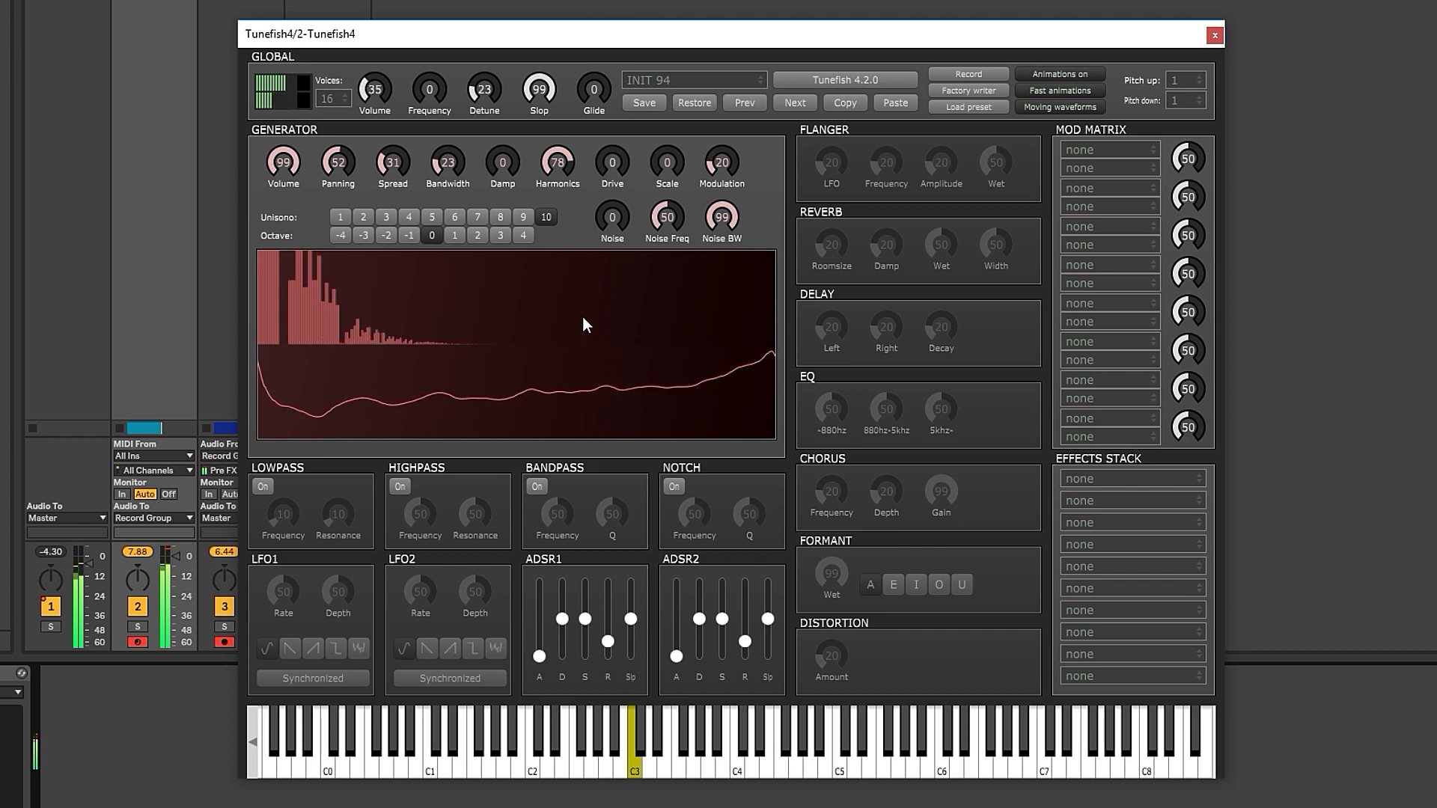
left_click_drag(668, 142, 707, 117)
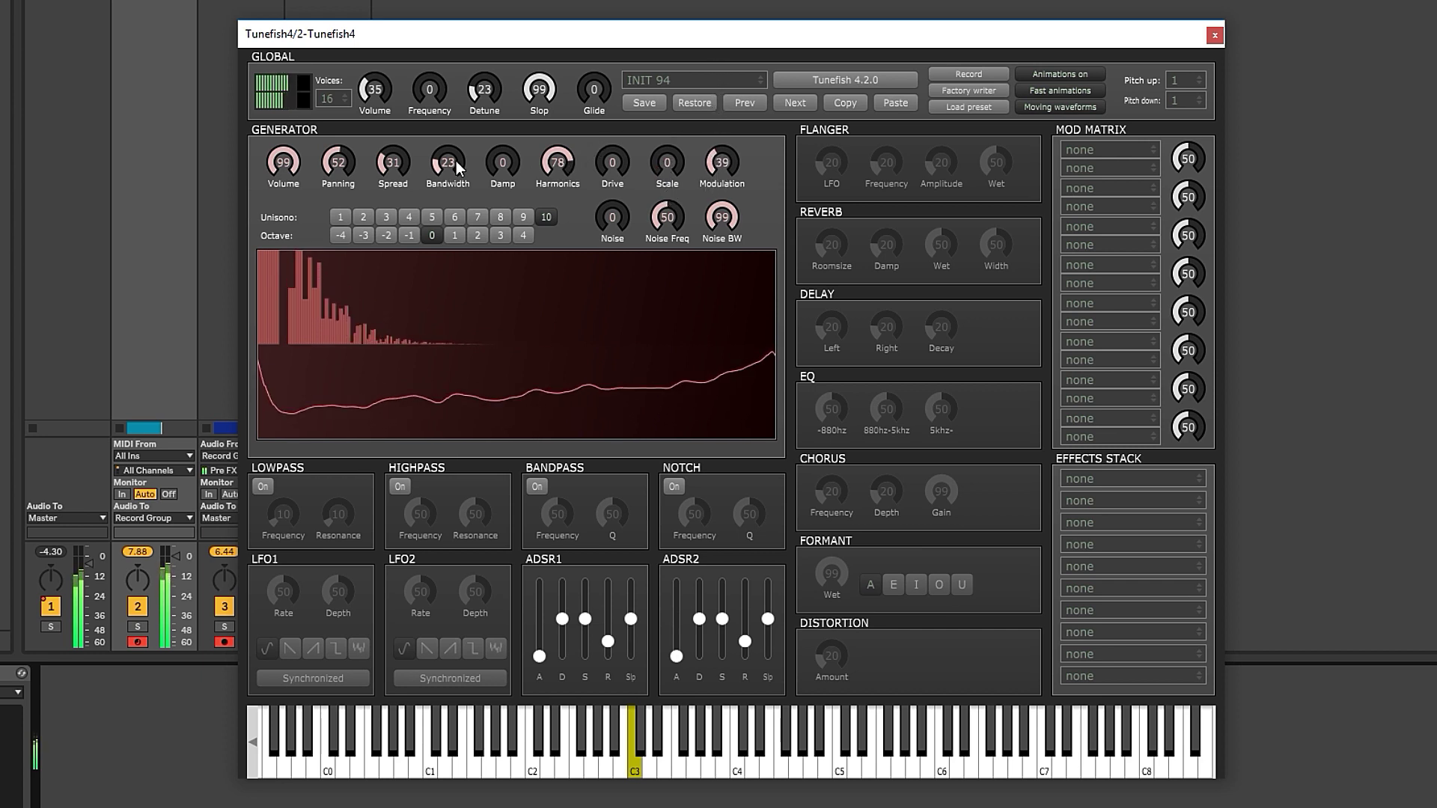
left_click_drag(447, 160, 404, 135)
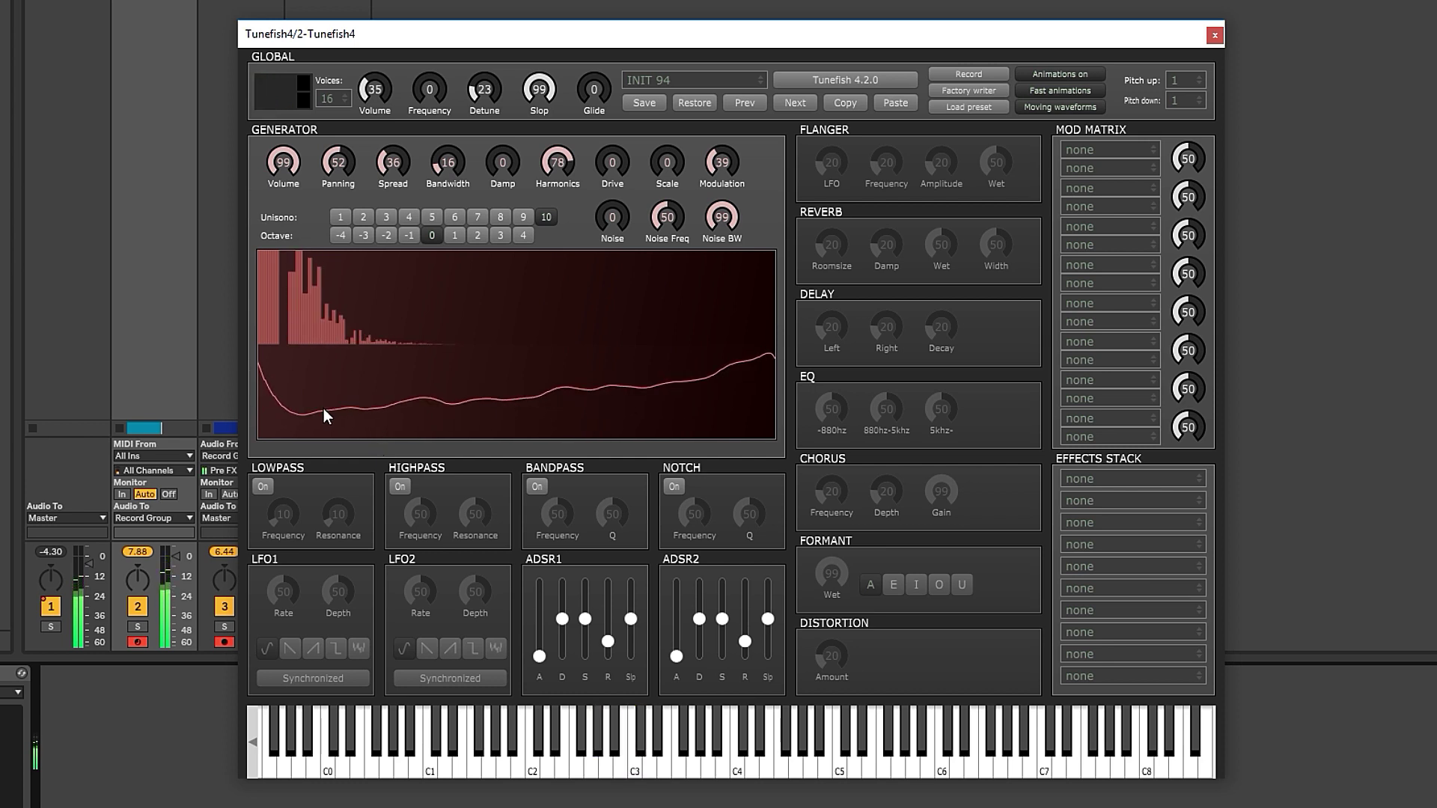
Step: Turn on Tunefish4's lowpass filter and settle it at Frequency 93 with Resonance 0
left_click(263, 486)
left_click_drag(290, 517, 347, 433)
left_click_drag(283, 513, 286, 528)
left_click_drag(338, 515, 346, 418)
left_click_drag(346, 509, 343, 683)
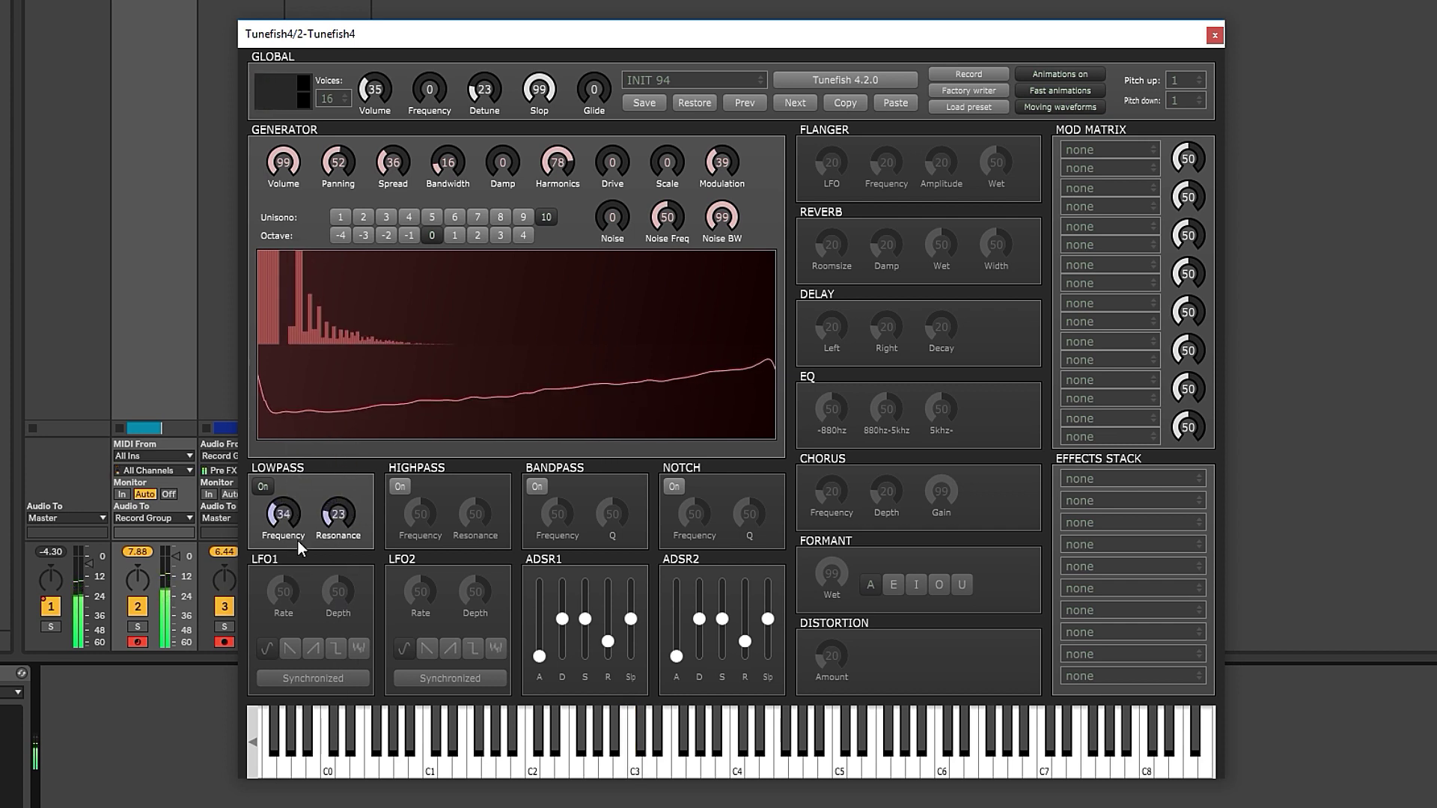
left_click_drag(287, 527, 285, 449)
left_click_drag(338, 513, 305, 511)
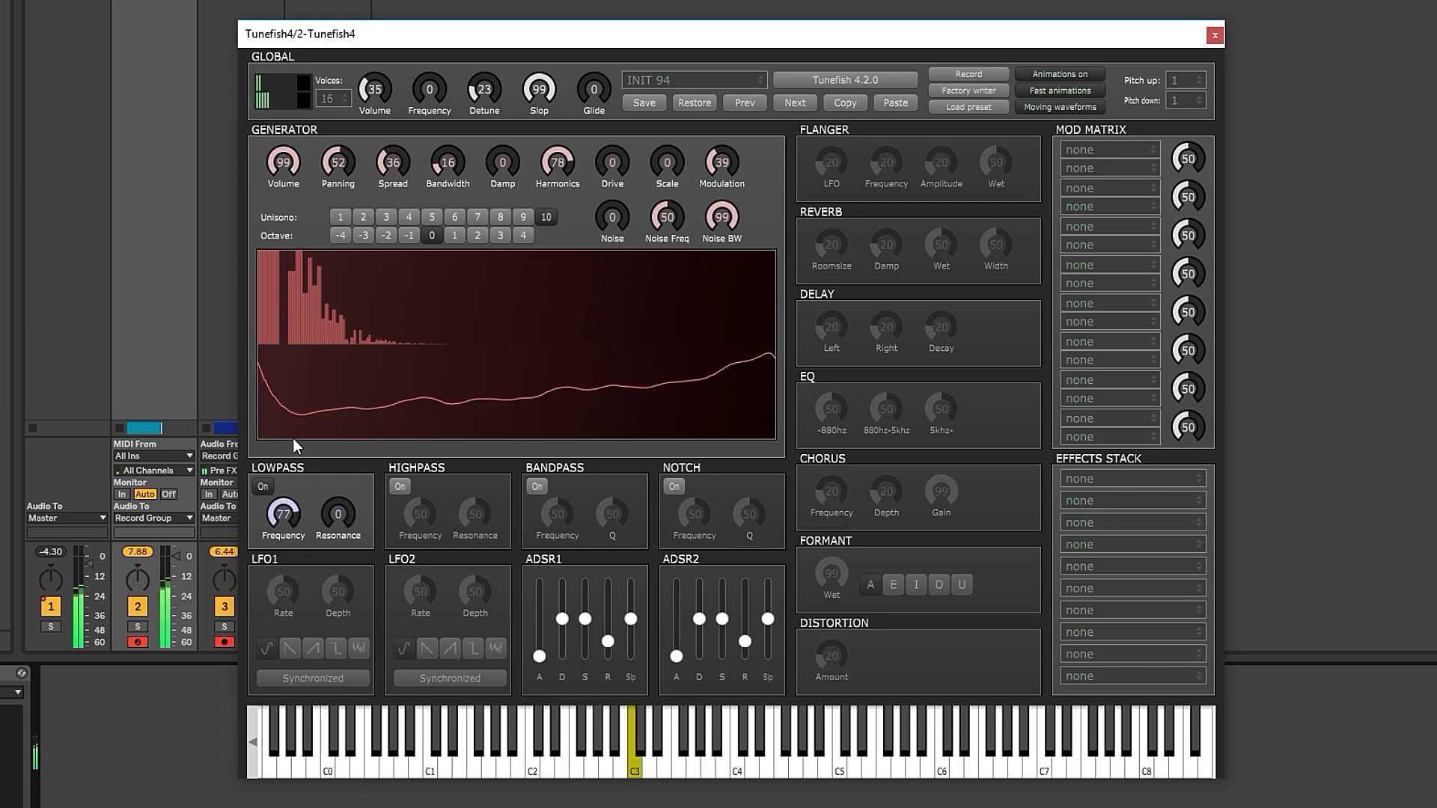
Step: Try the highpass and bandpass filters, then switch on the notch filter at Frequency 47, Q 77
left_click(400, 487)
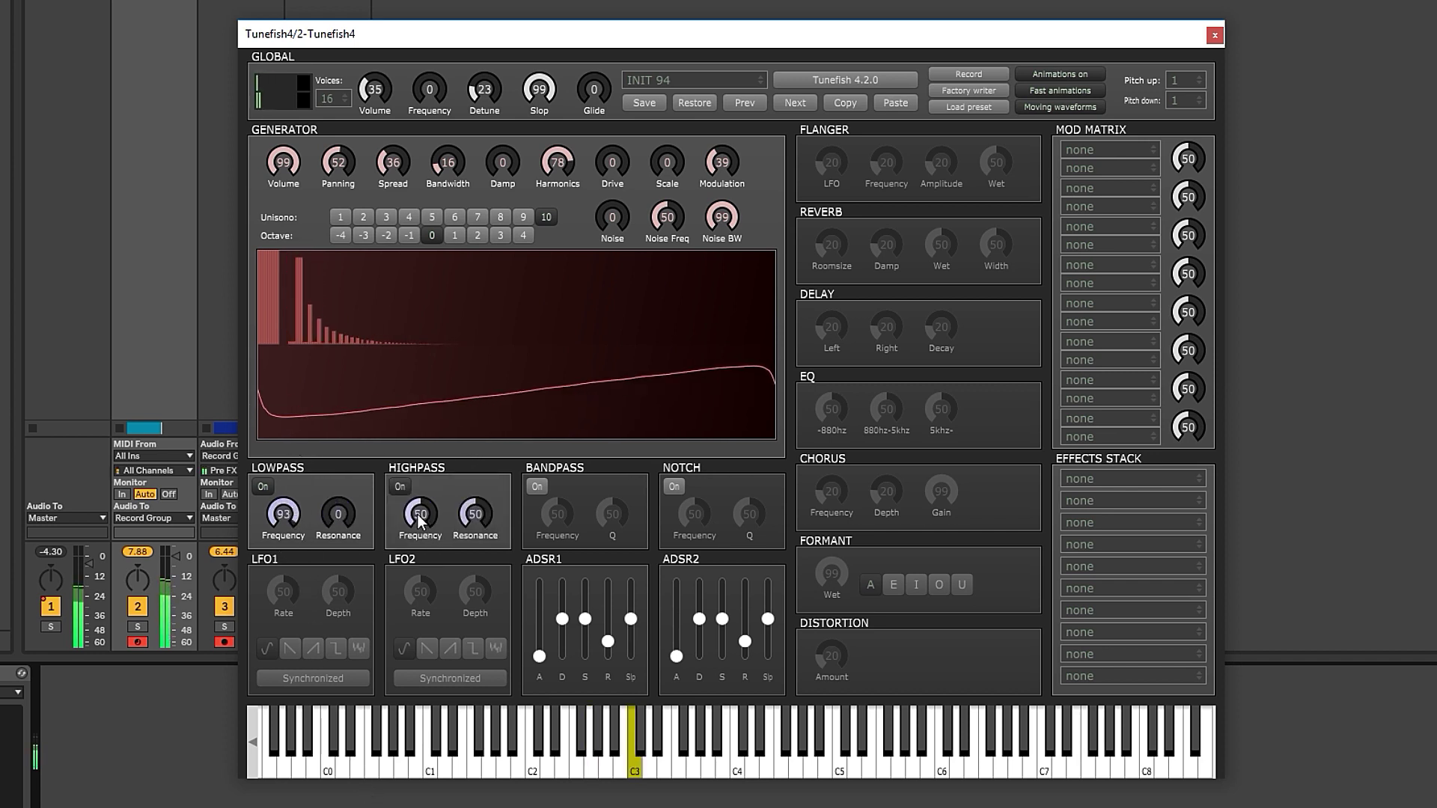
left_click_drag(420, 521, 441, 562)
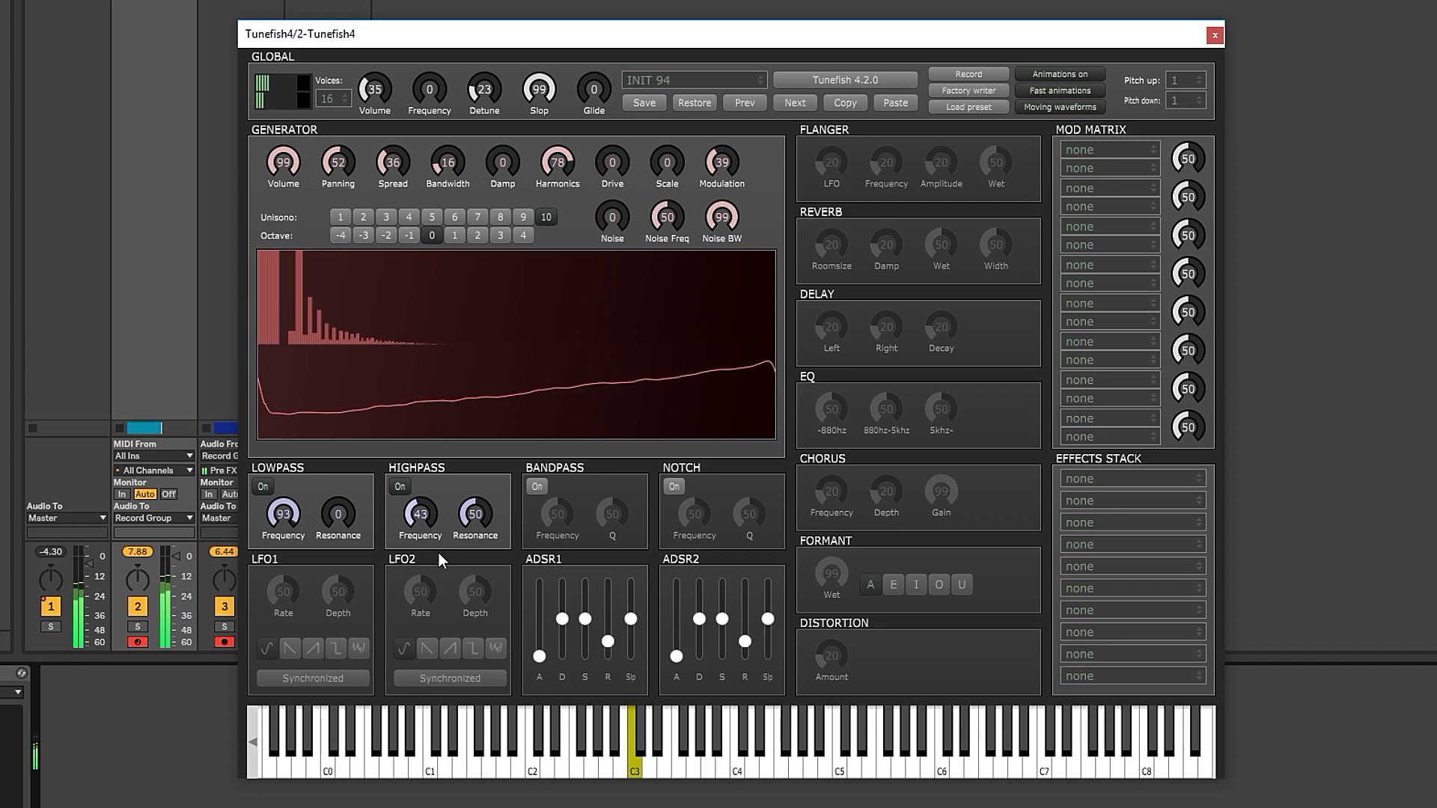
left_click(400, 487)
left_click(537, 487)
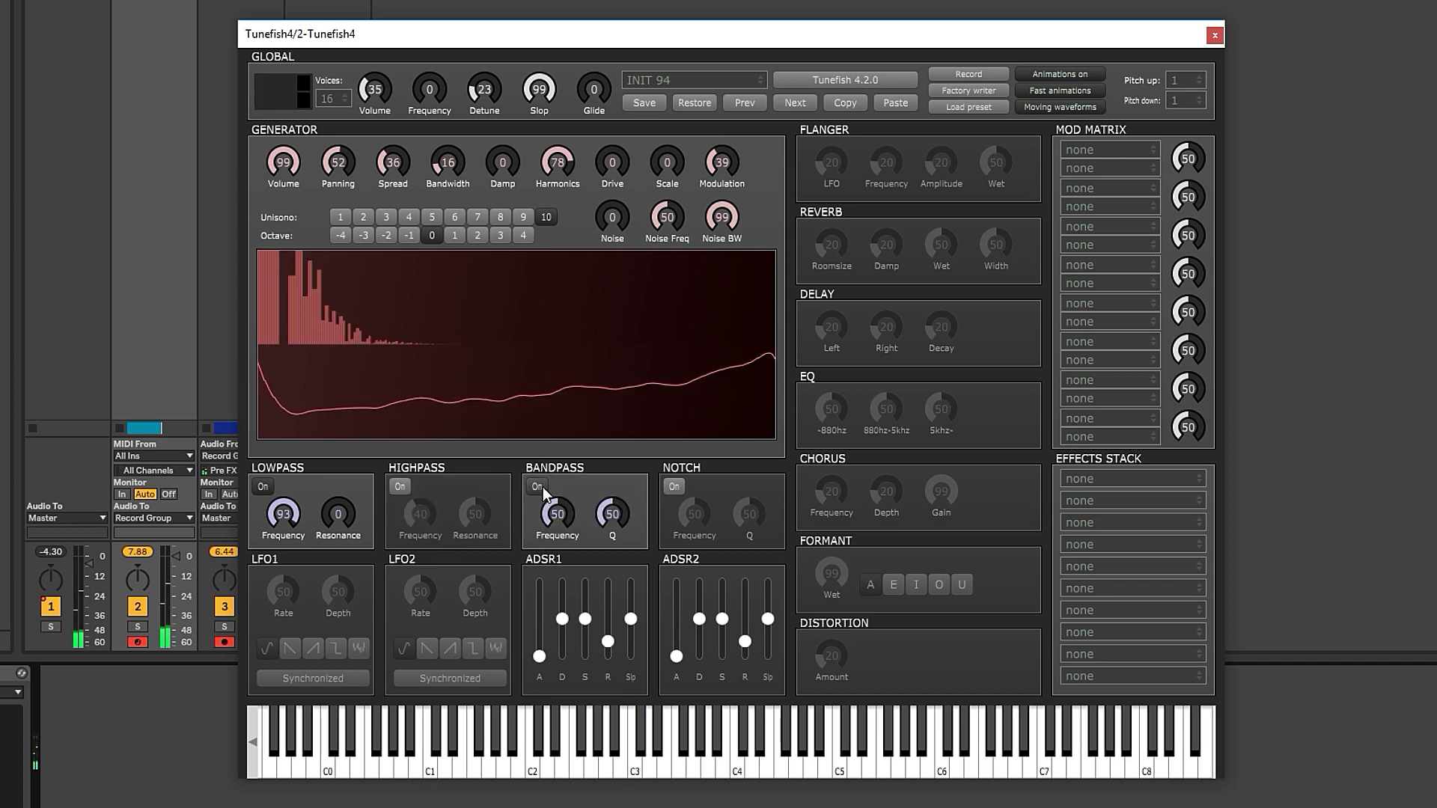
left_click(537, 487)
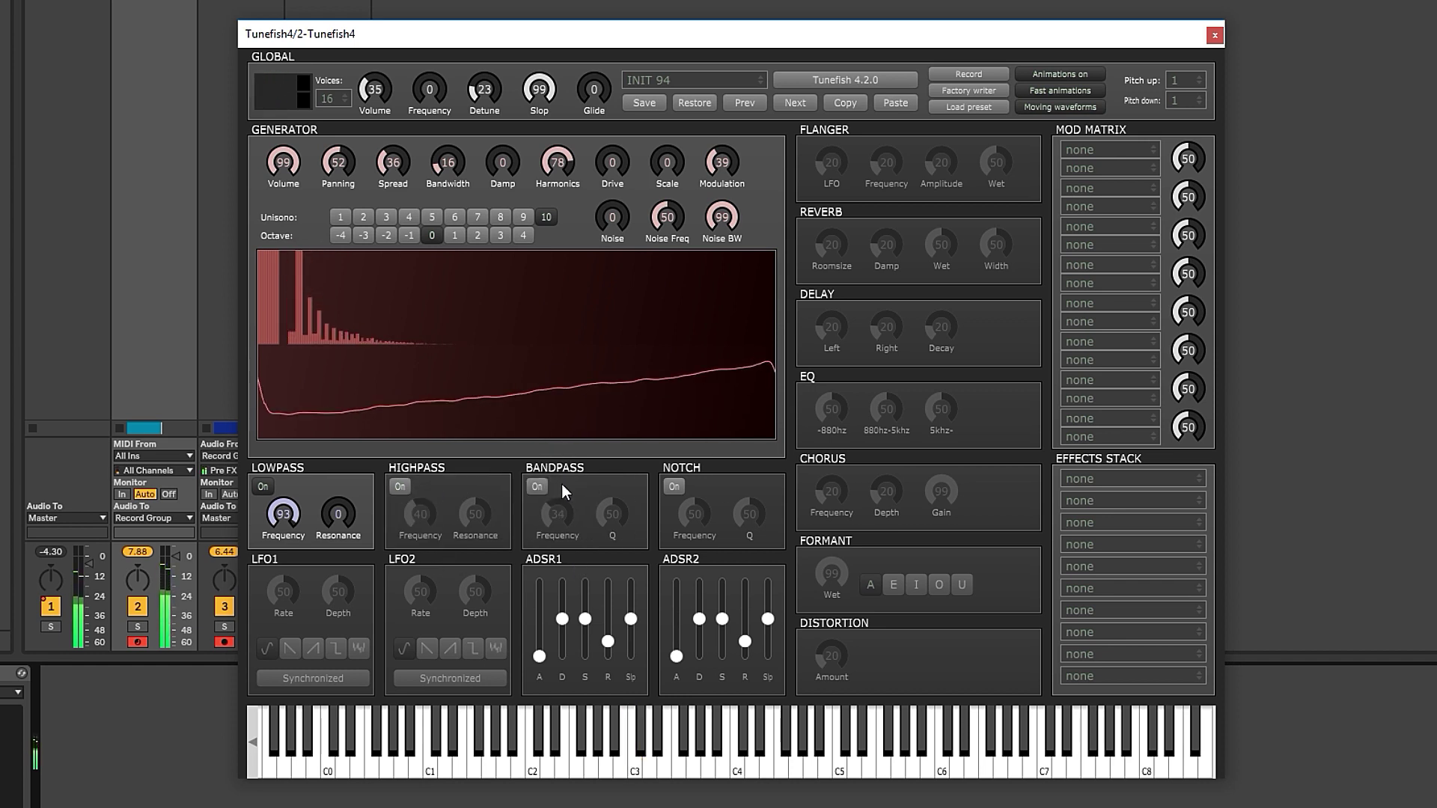
left_click(674, 487)
left_click_drag(695, 514, 754, 483)
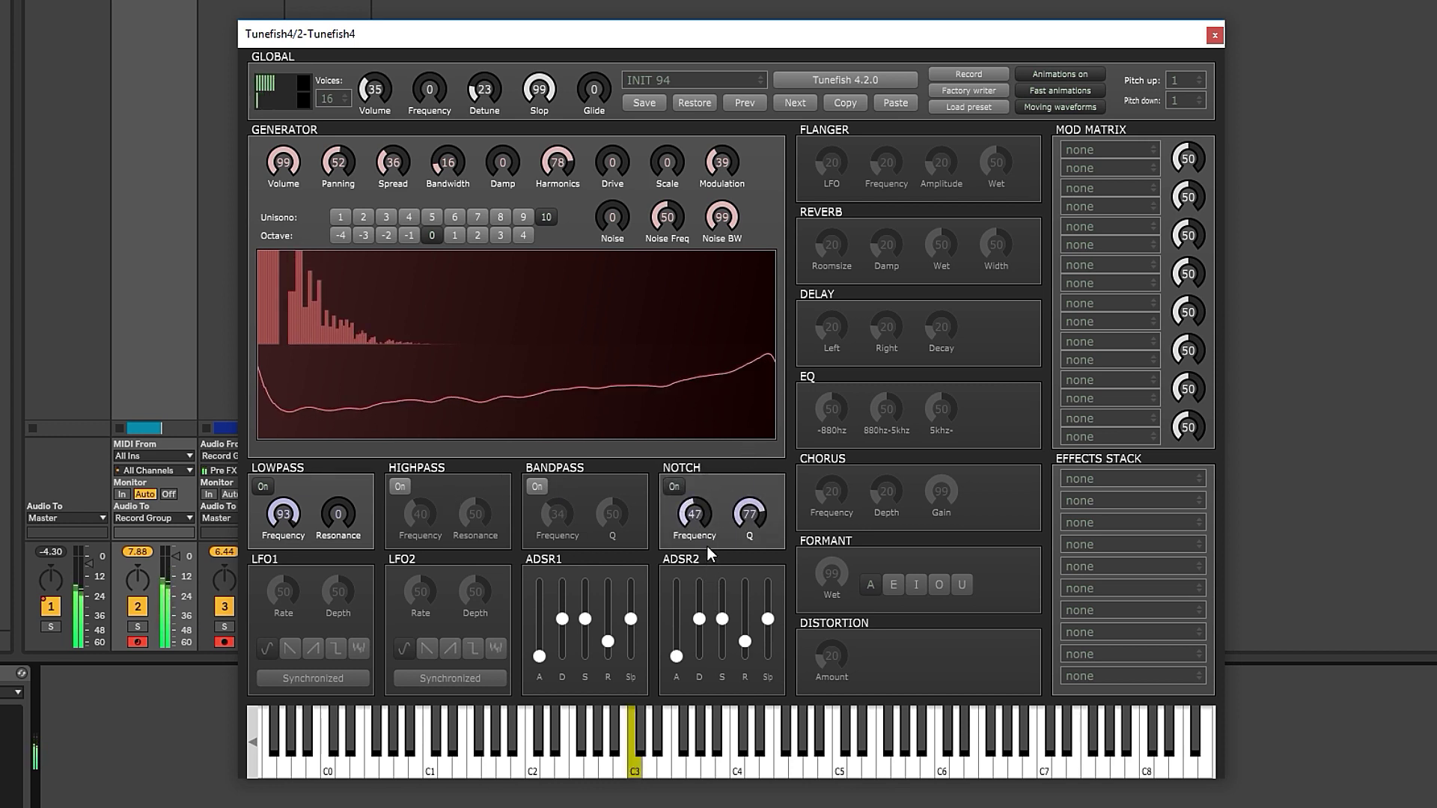
Step: Route LFO1 to NT Cutoff in mod matrix slot 1
left_click(1115, 152)
left_click(1115, 151)
left_click(1109, 185)
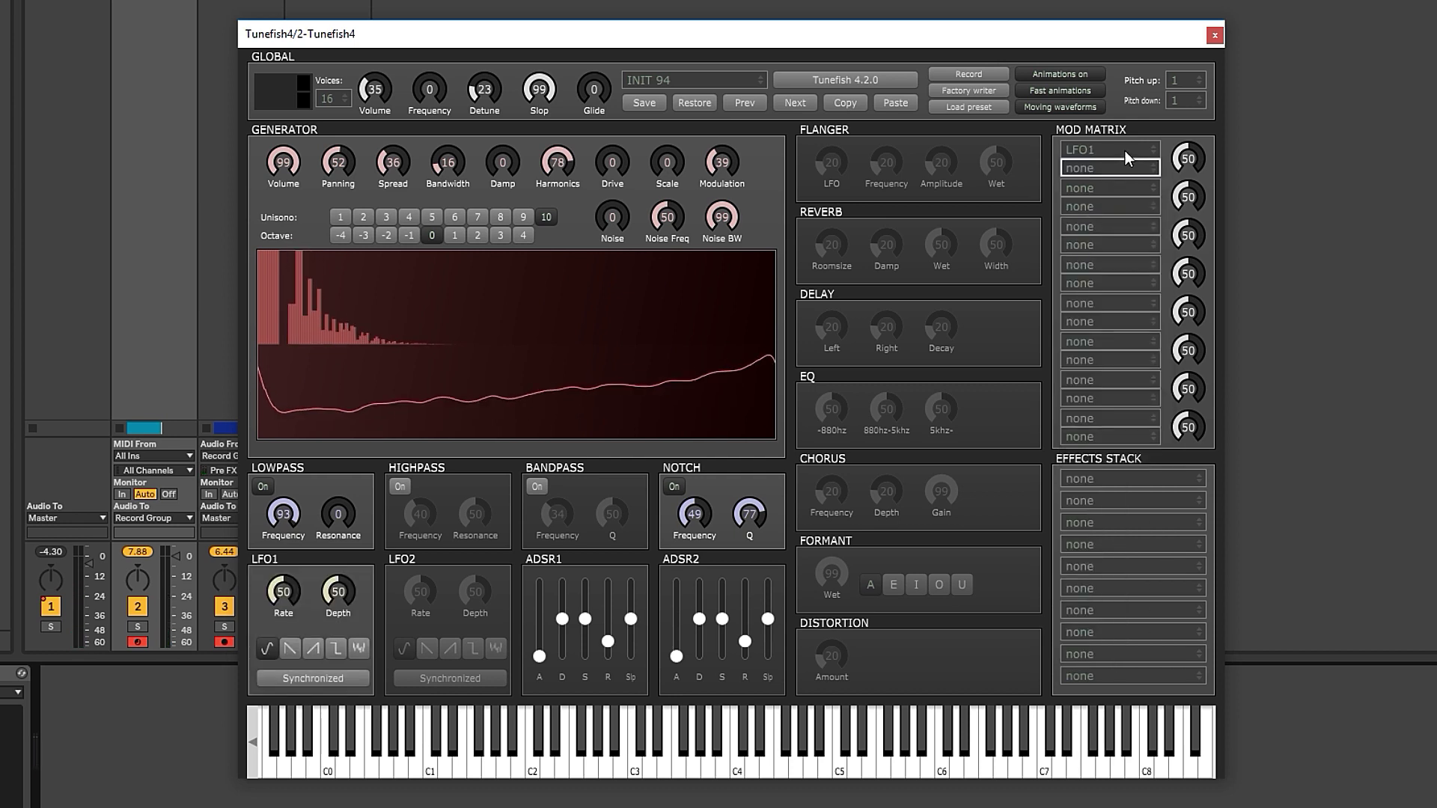
left_click(1128, 158)
left_click(1110, 167)
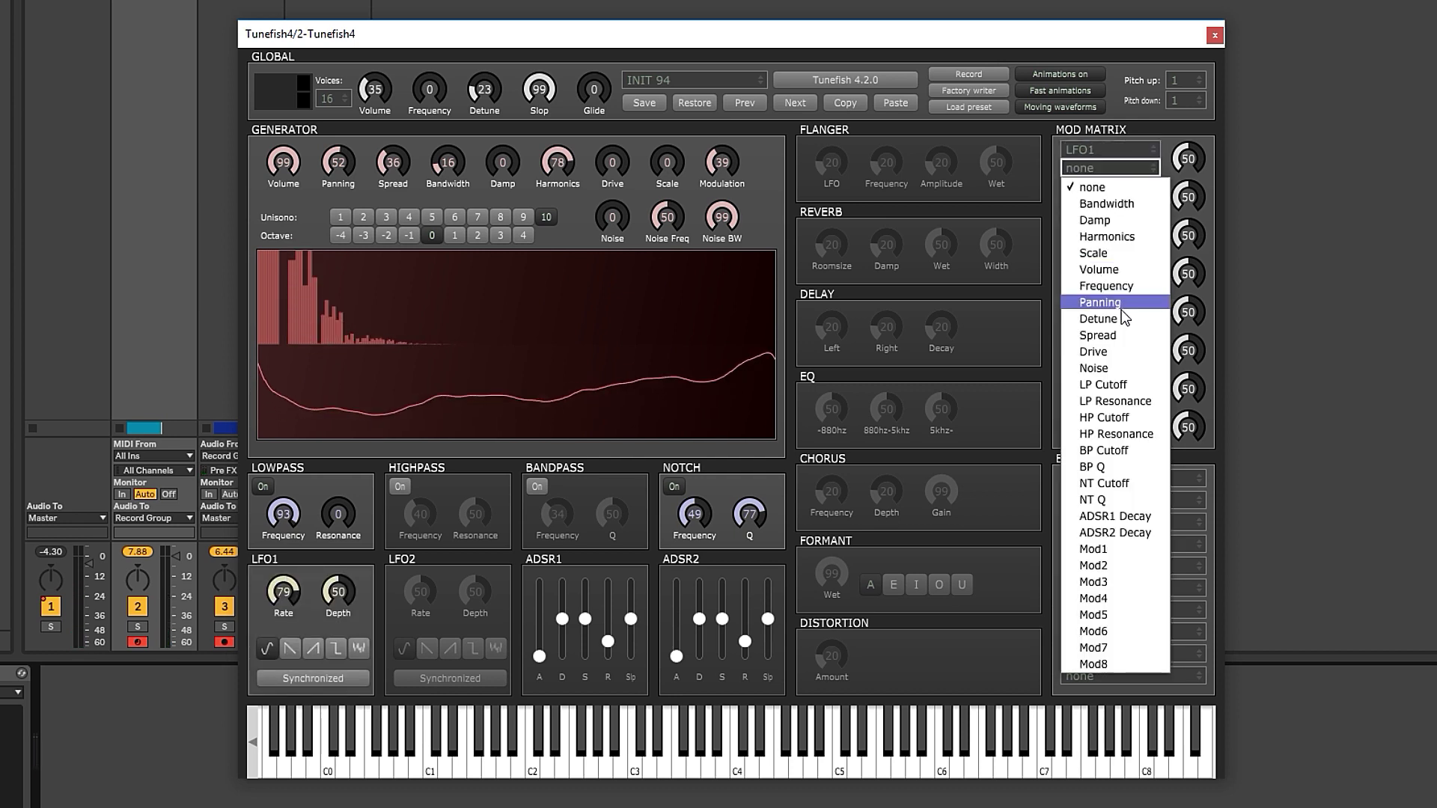
left_click(1139, 485)
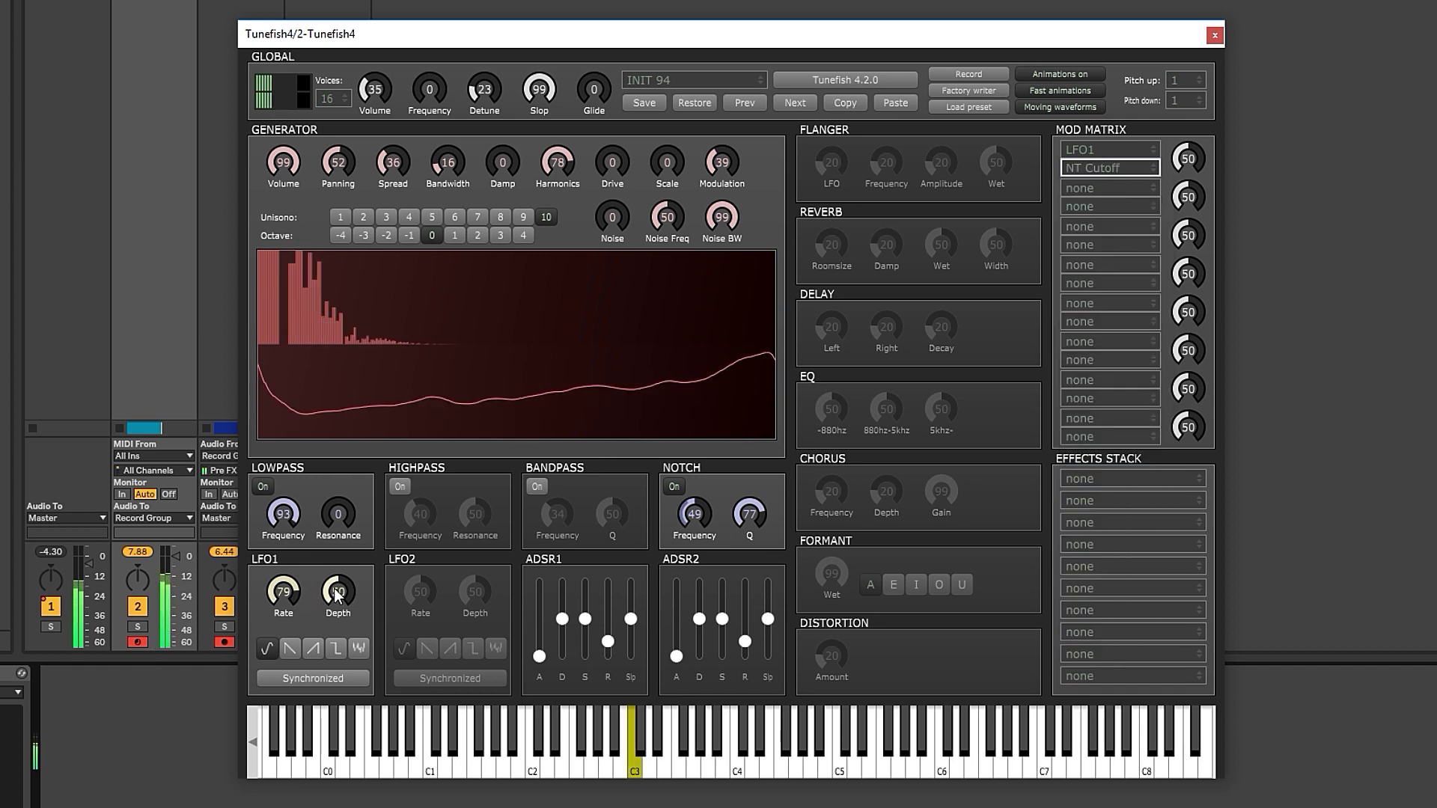
Step: Set LFO1 rate to 11 and depth 82, with the notch at Frequency 82, Q 92
left_click_drag(283, 590, 299, 715)
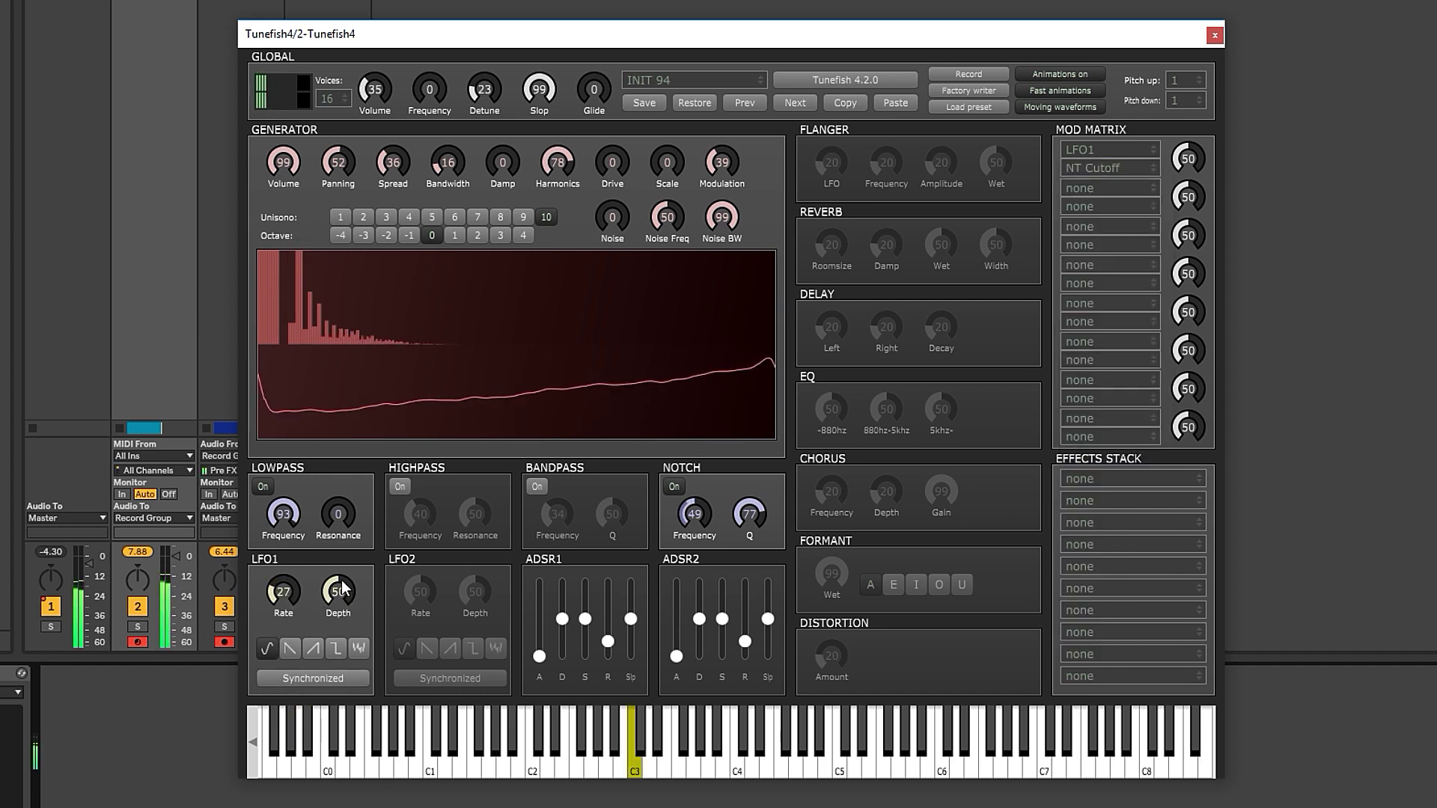
left_click_drag(343, 592, 351, 545)
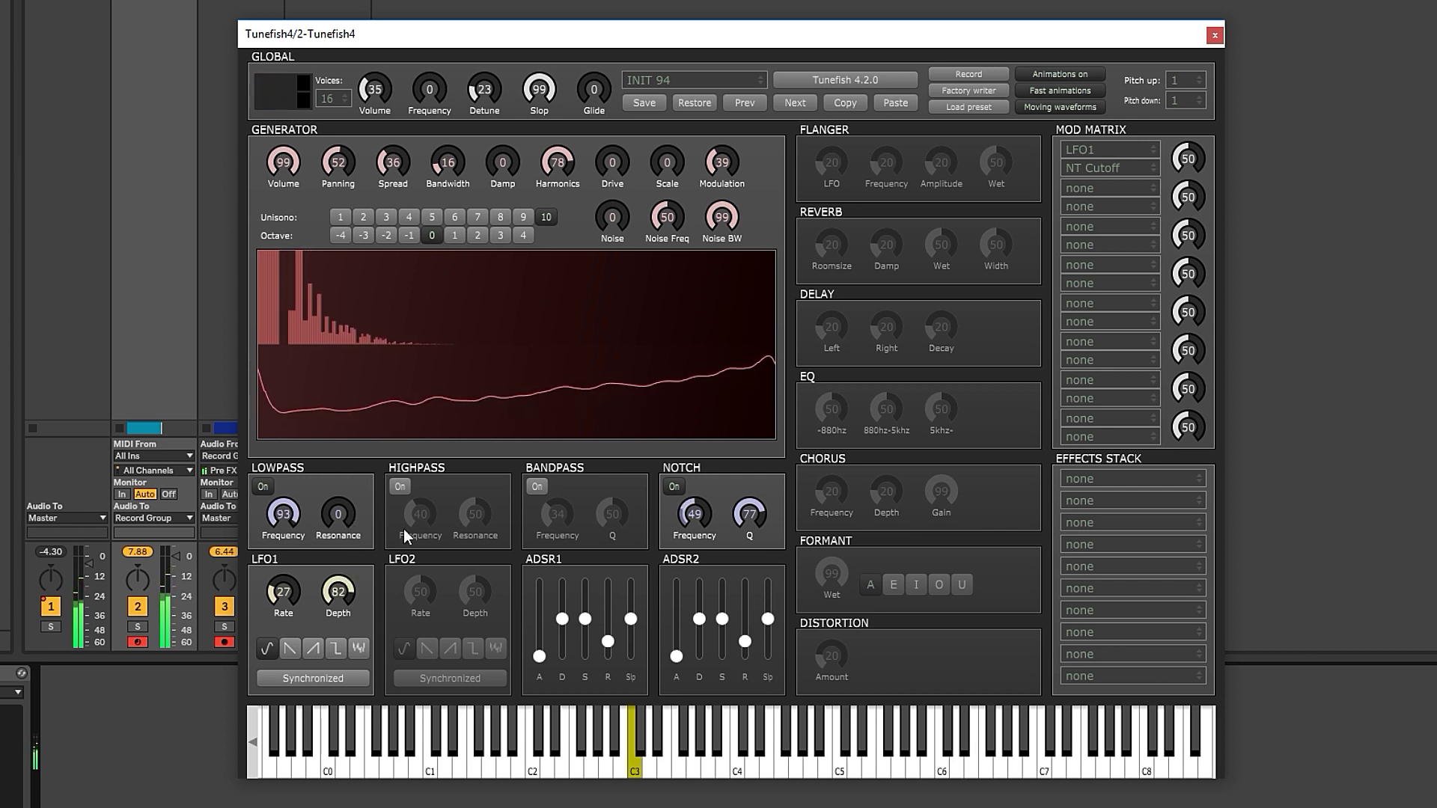
left_click_drag(704, 509, 717, 443)
scroll(751, 512, "up", 2)
scroll(751, 512, "up", 2)
left_click_drag(288, 603, 287, 632)
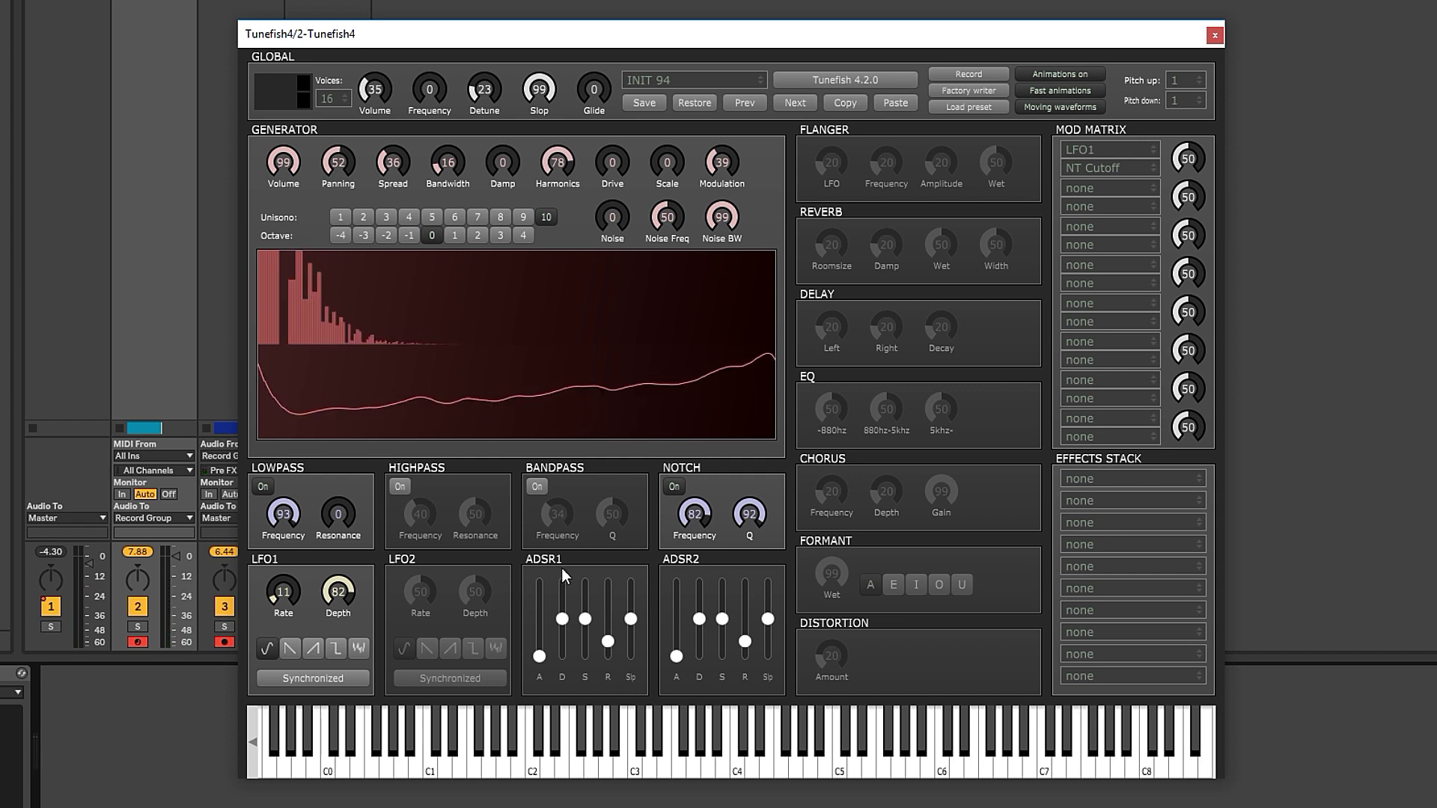
Step: Route ADSR1 to Volume in mod matrix slot 2 and lengthen the envelope's attack and release
scroll(1108, 188, "down", 3)
left_click(1123, 208)
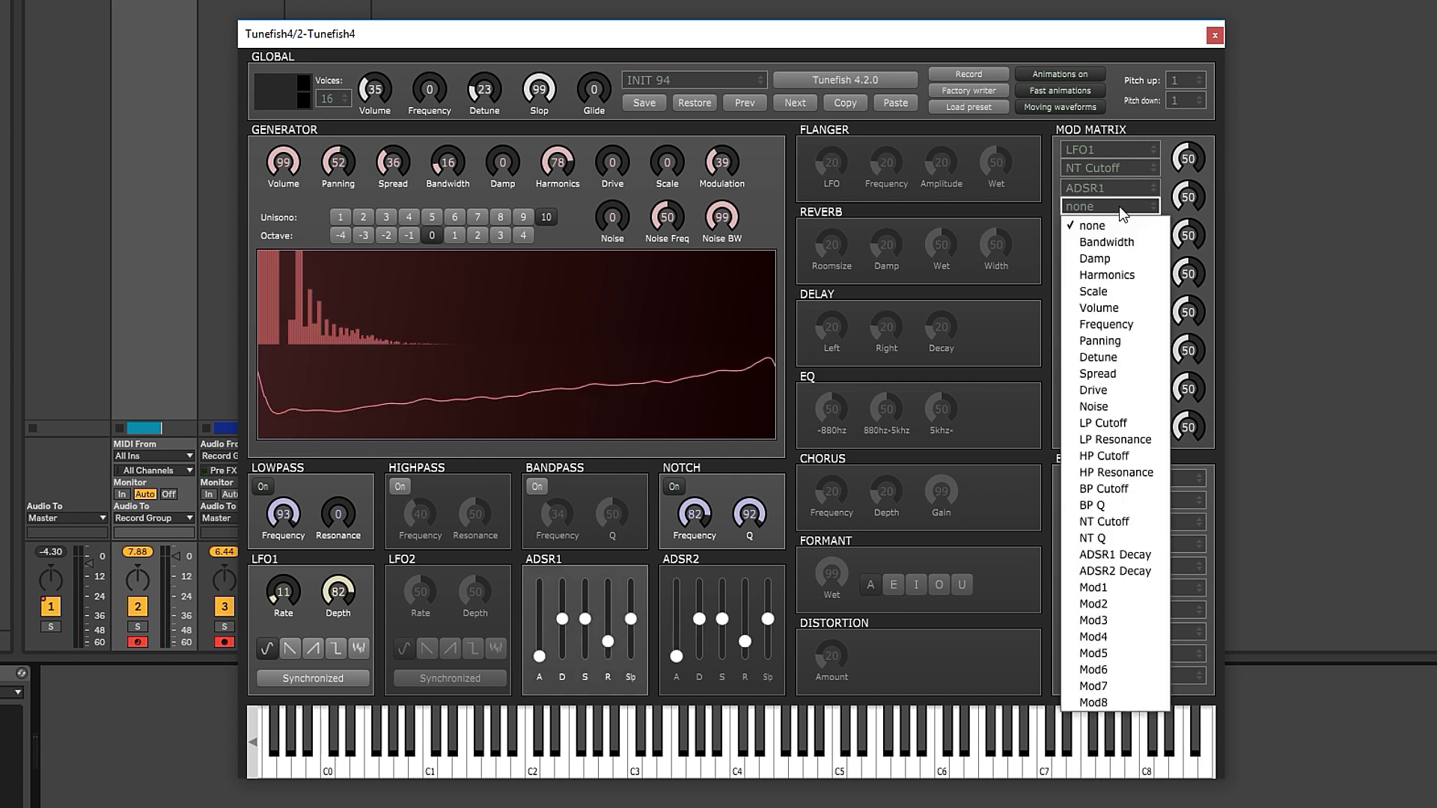
left_click(1104, 307)
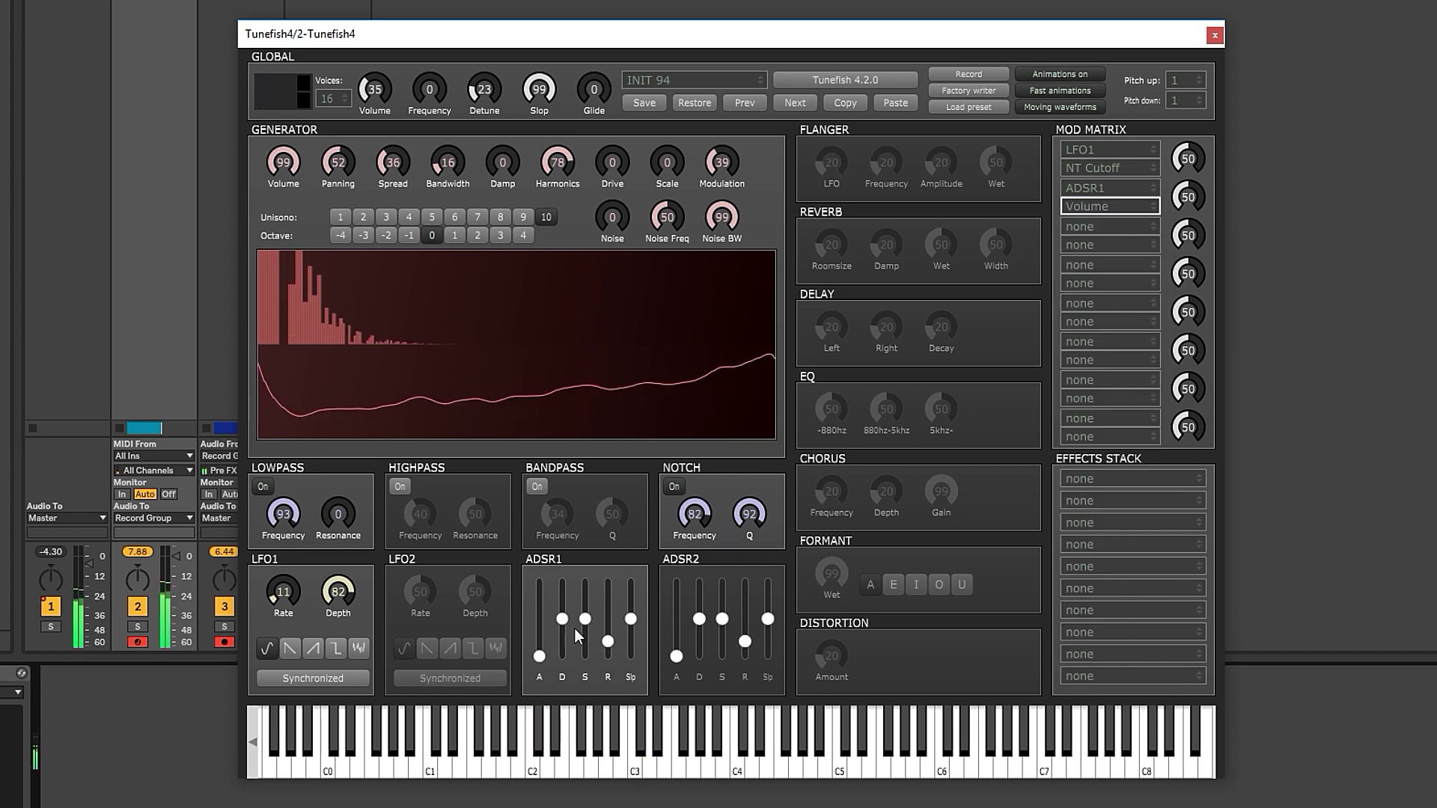
left_click_drag(608, 644, 610, 601)
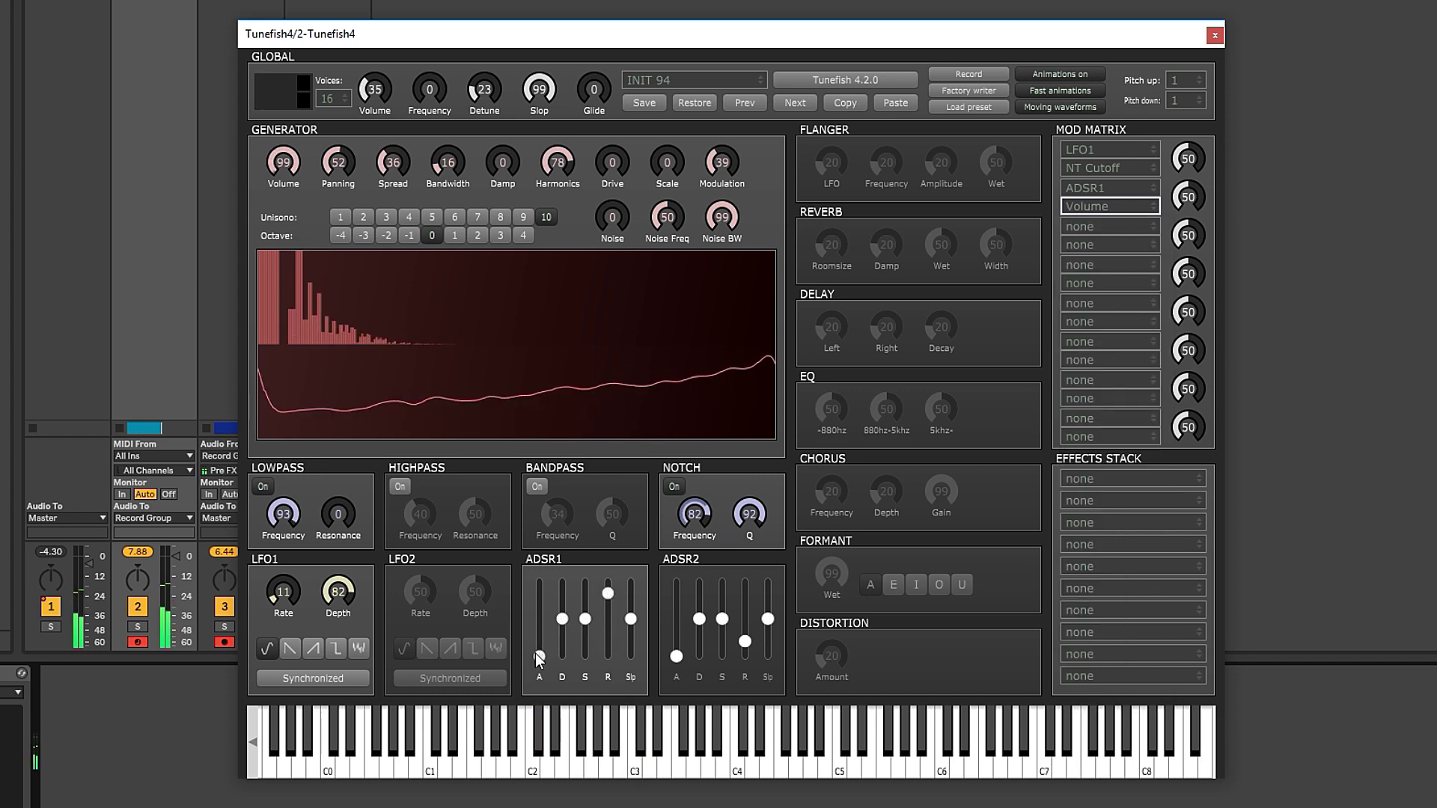
left_click_drag(542, 660, 552, 606)
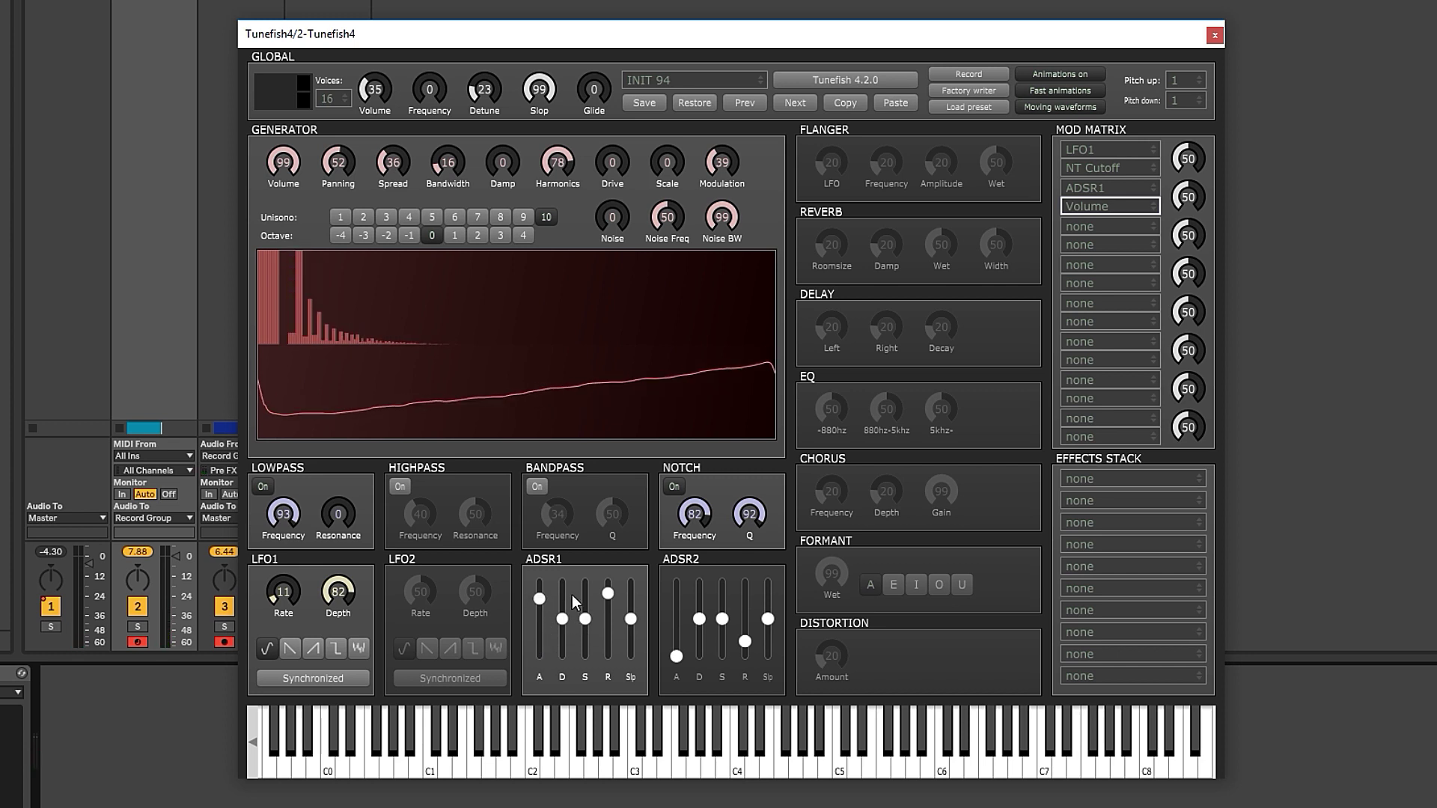
mouse_move(562, 621)
left_mouse_down()
mouse_move(584, 587)
mouse_move(566, 636)
left_mouse_up()
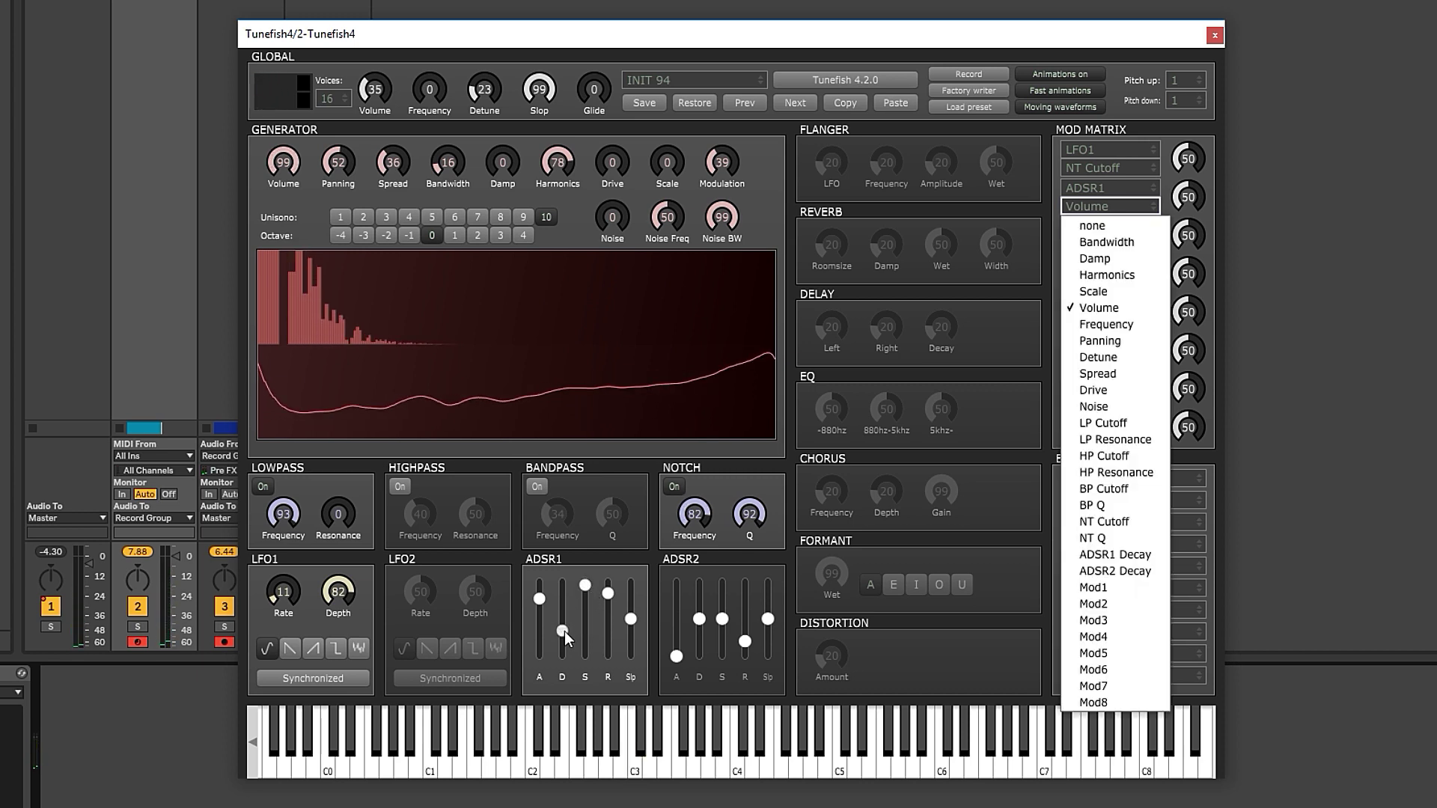
left_click_drag(608, 595, 612, 579)
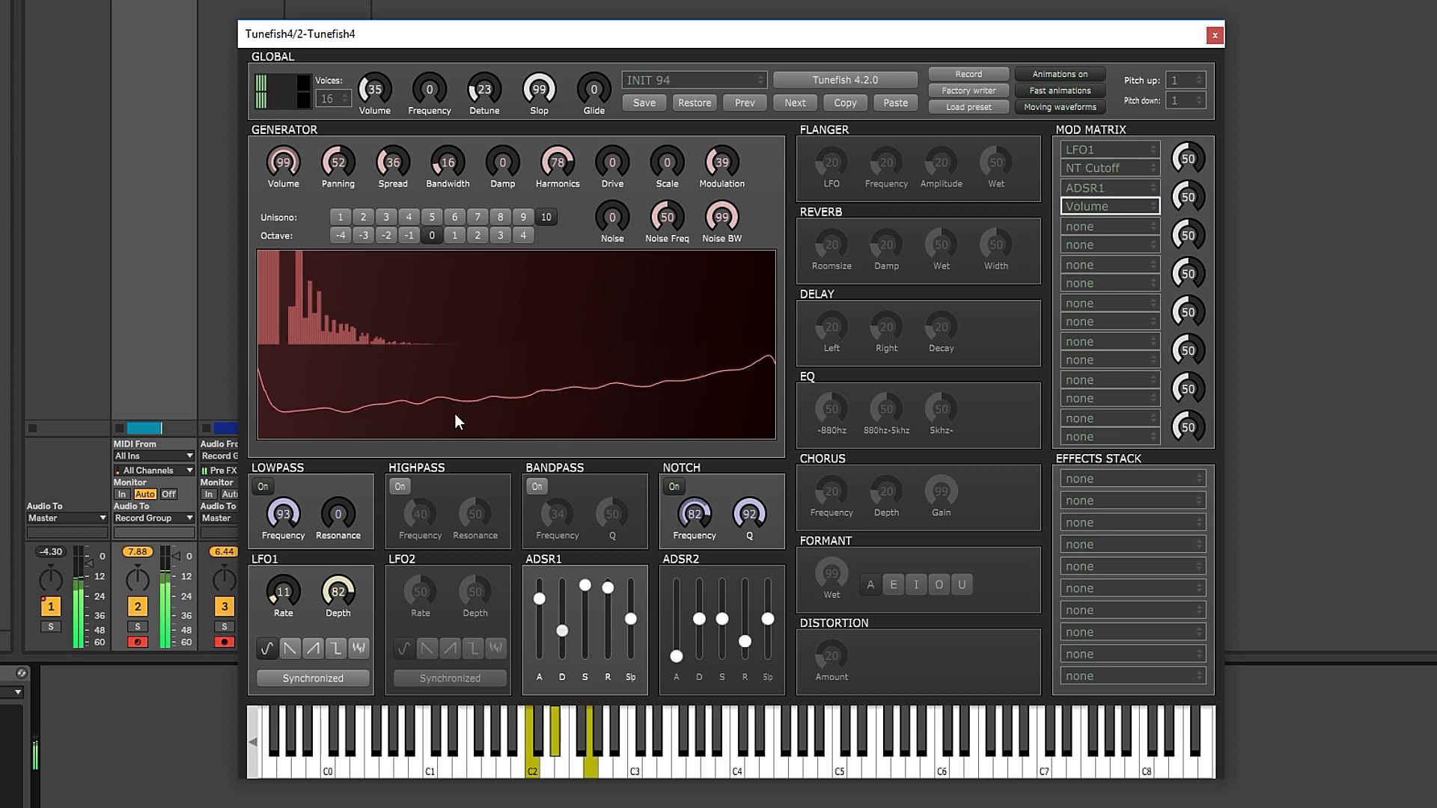
Step: Adjust oscillator spread and panning, reduce detune and slop, and add Reverb to effects slot 1
left_click_drag(401, 178, 556, 166)
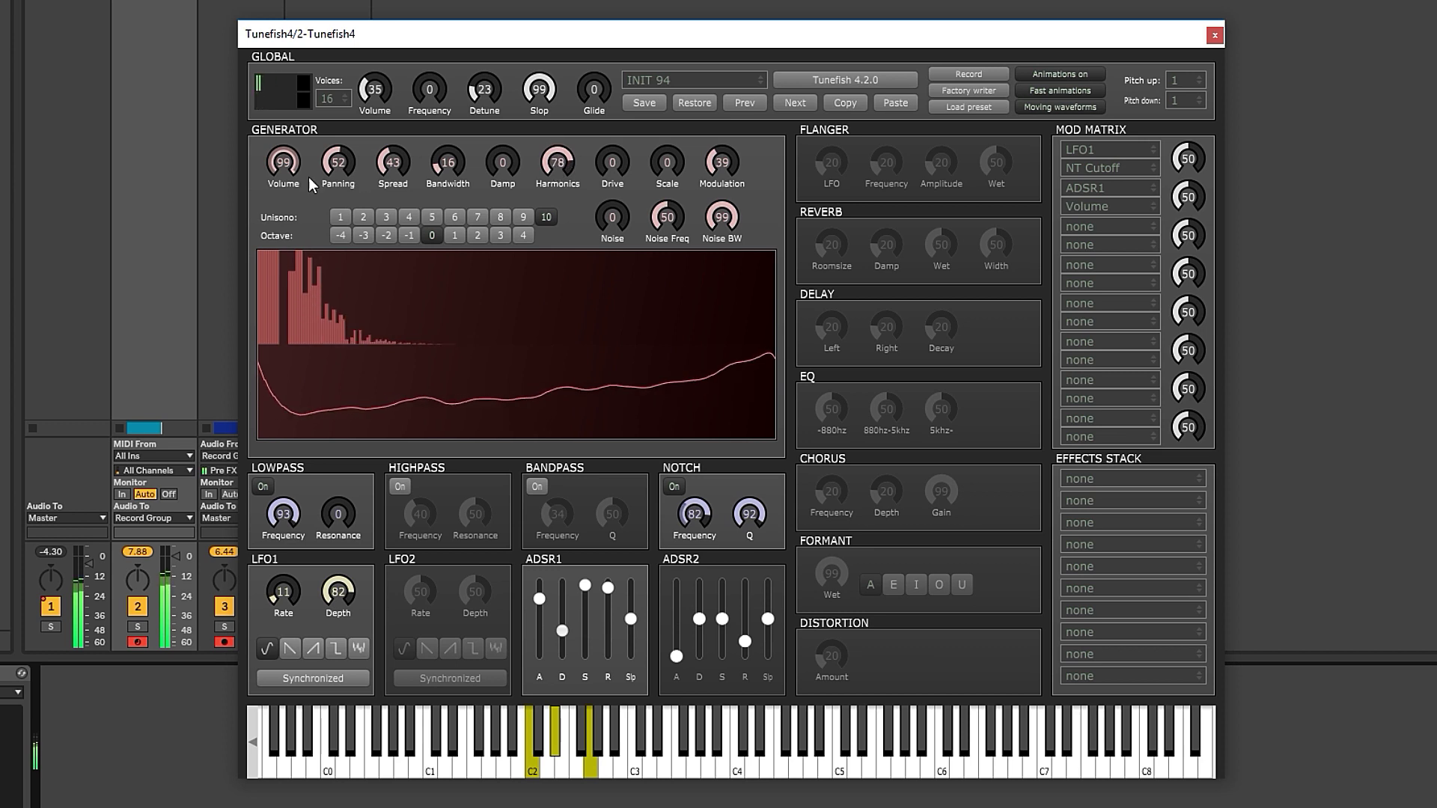
left_click_drag(340, 165, 361, 192)
left_click_drag(500, 113, 565, 283)
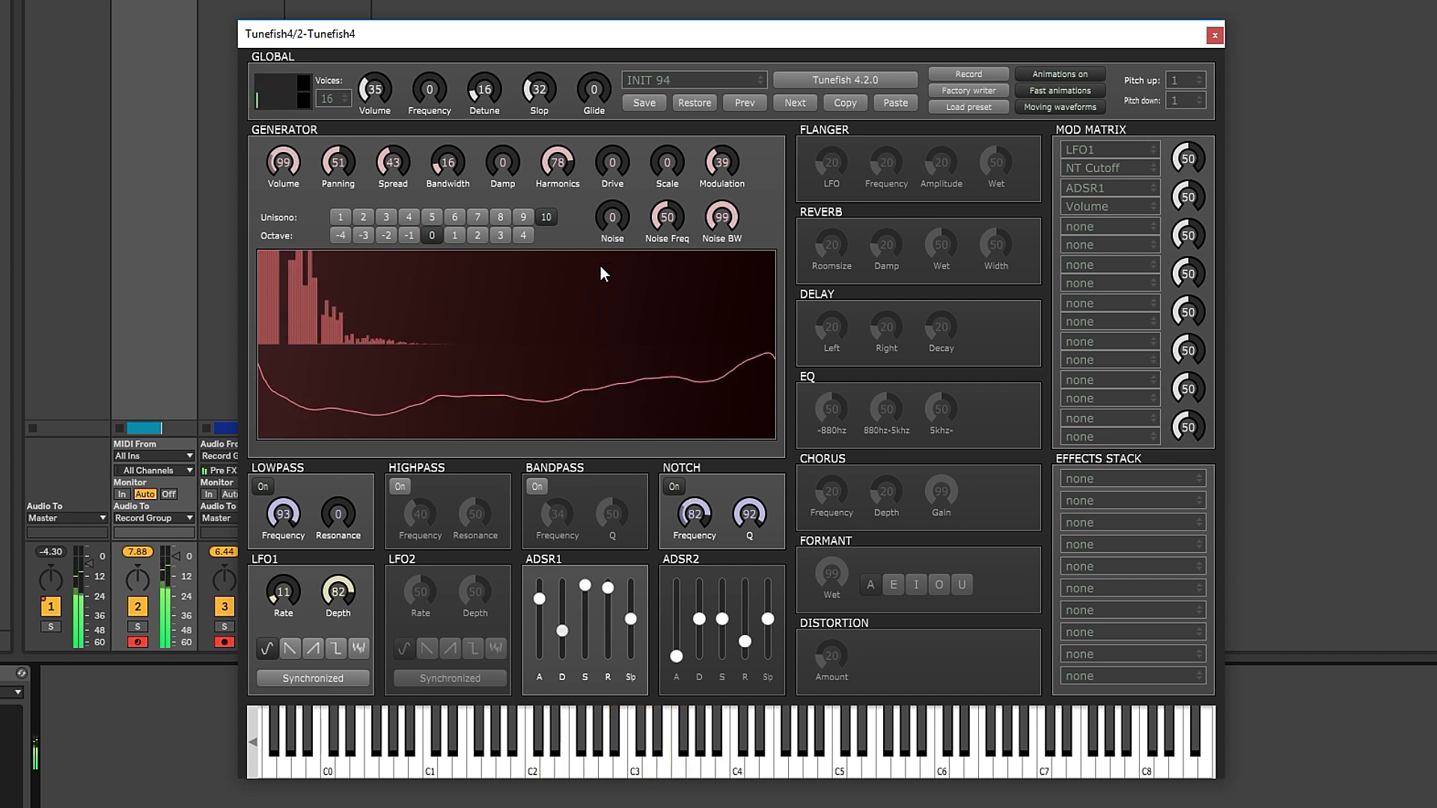
left_click(1134, 480)
left_click(1131, 582)
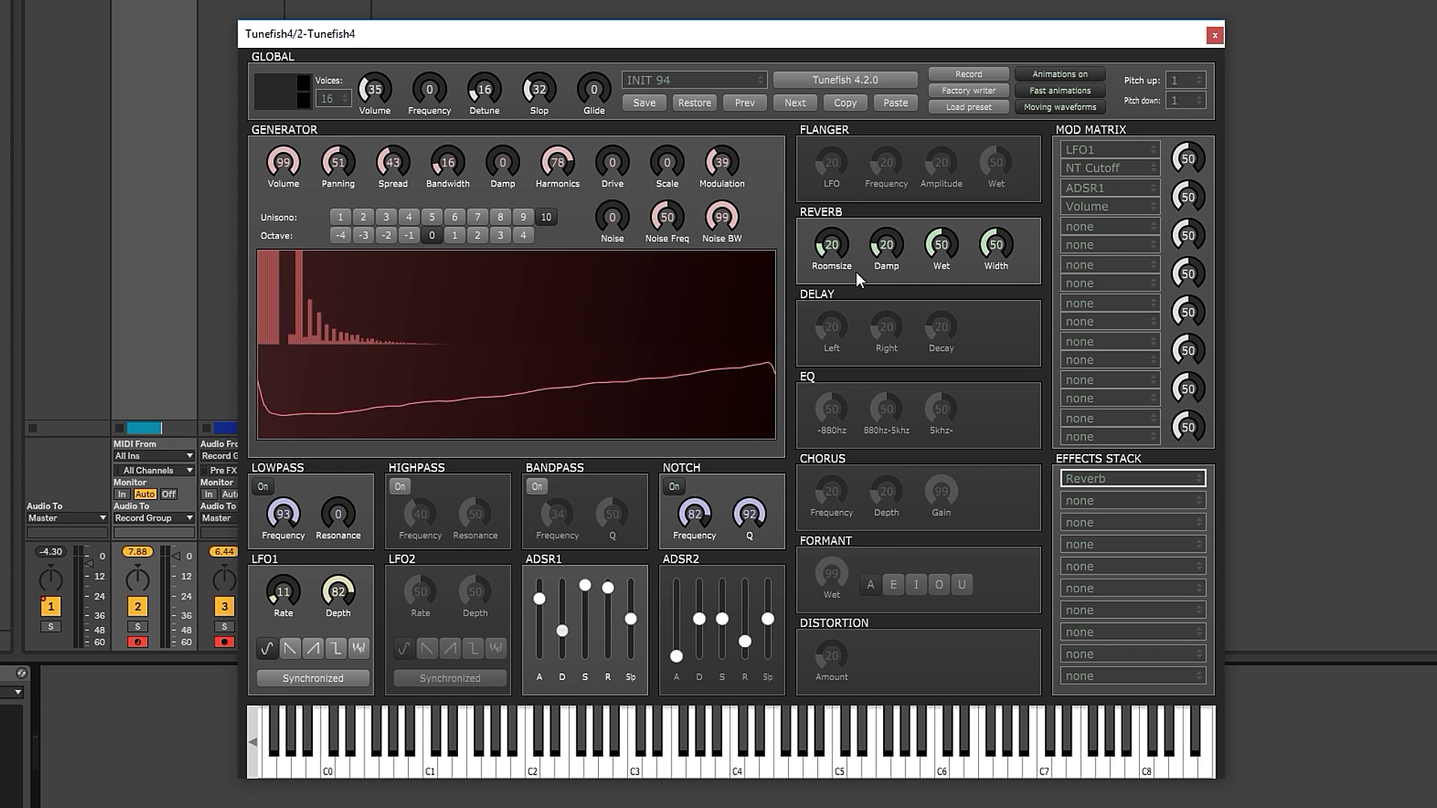
Step: Set the Tunefish4 reverb to Roomsize 98 and Wet 38
left_click_drag(941, 248, 936, 356)
left_click_drag(832, 245, 813, 36)
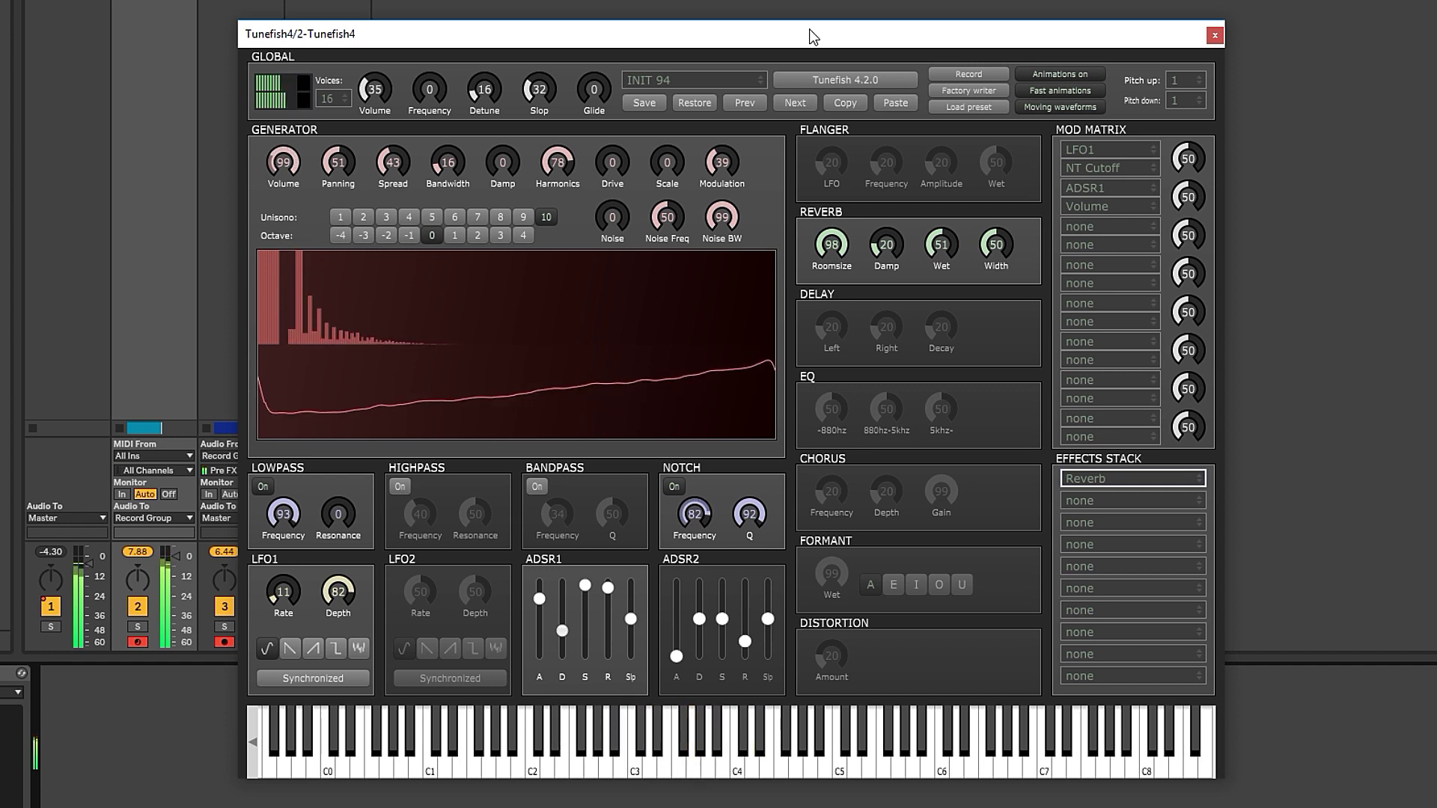
left_click_drag(942, 250, 937, 279)
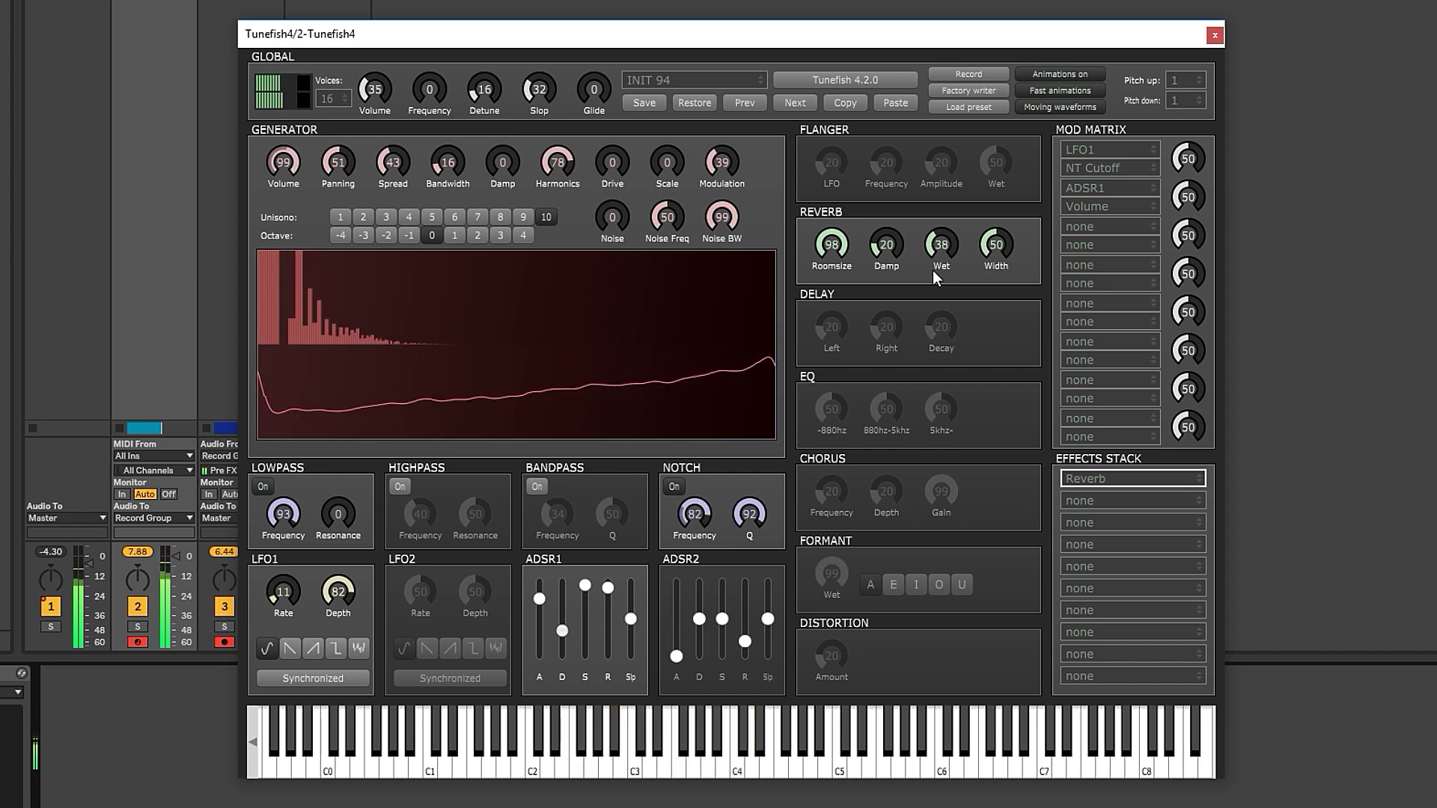
Step: Replace the reverb with Formant and try the E and I vowels at different Wet levels
left_click(1199, 478)
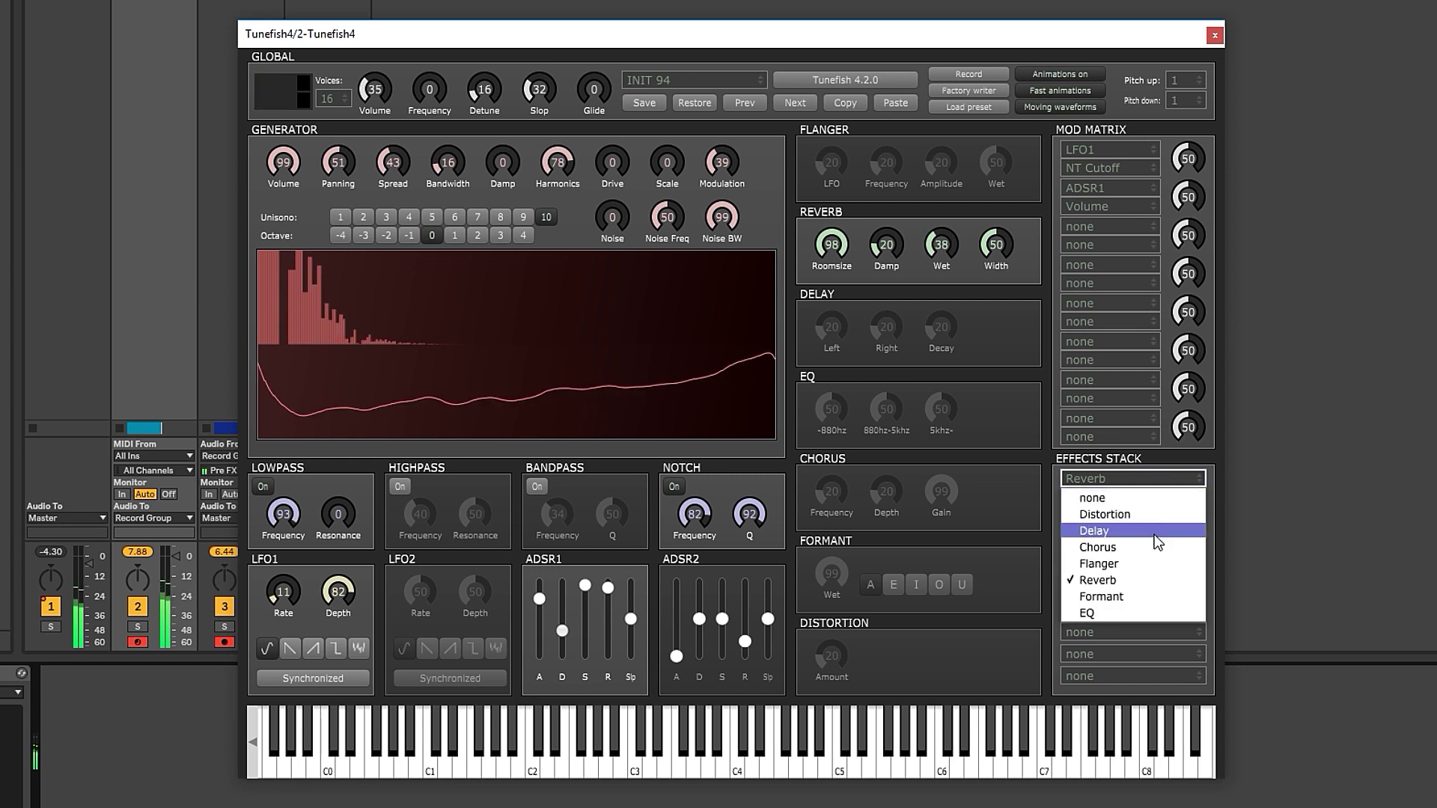
left_click(1123, 597)
mouse_move(826, 580)
left_mouse_down()
mouse_move(831, 652)
mouse_move(835, 598)
left_mouse_up()
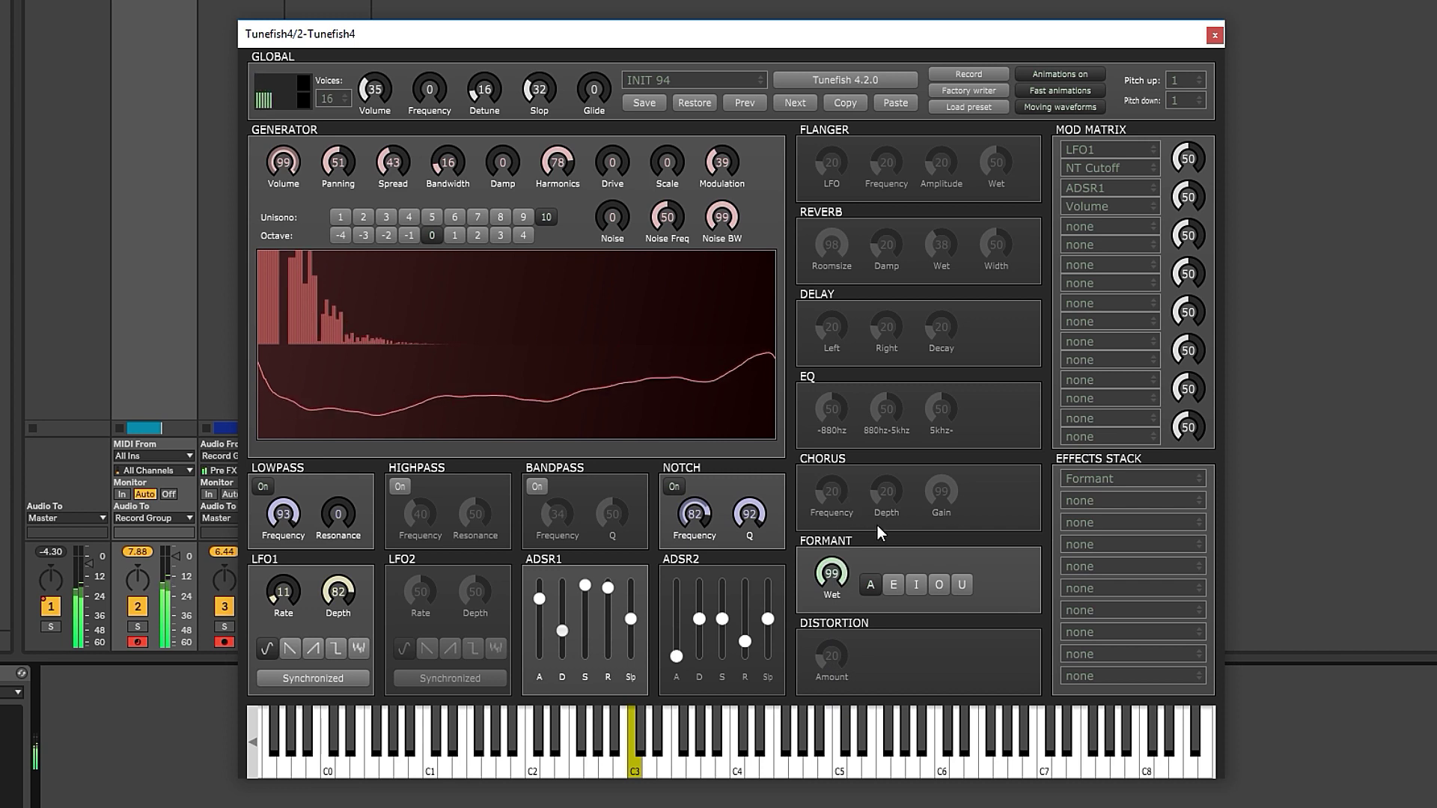
left_click(893, 584)
left_click_drag(831, 575, 853, 599)
left_click(916, 584)
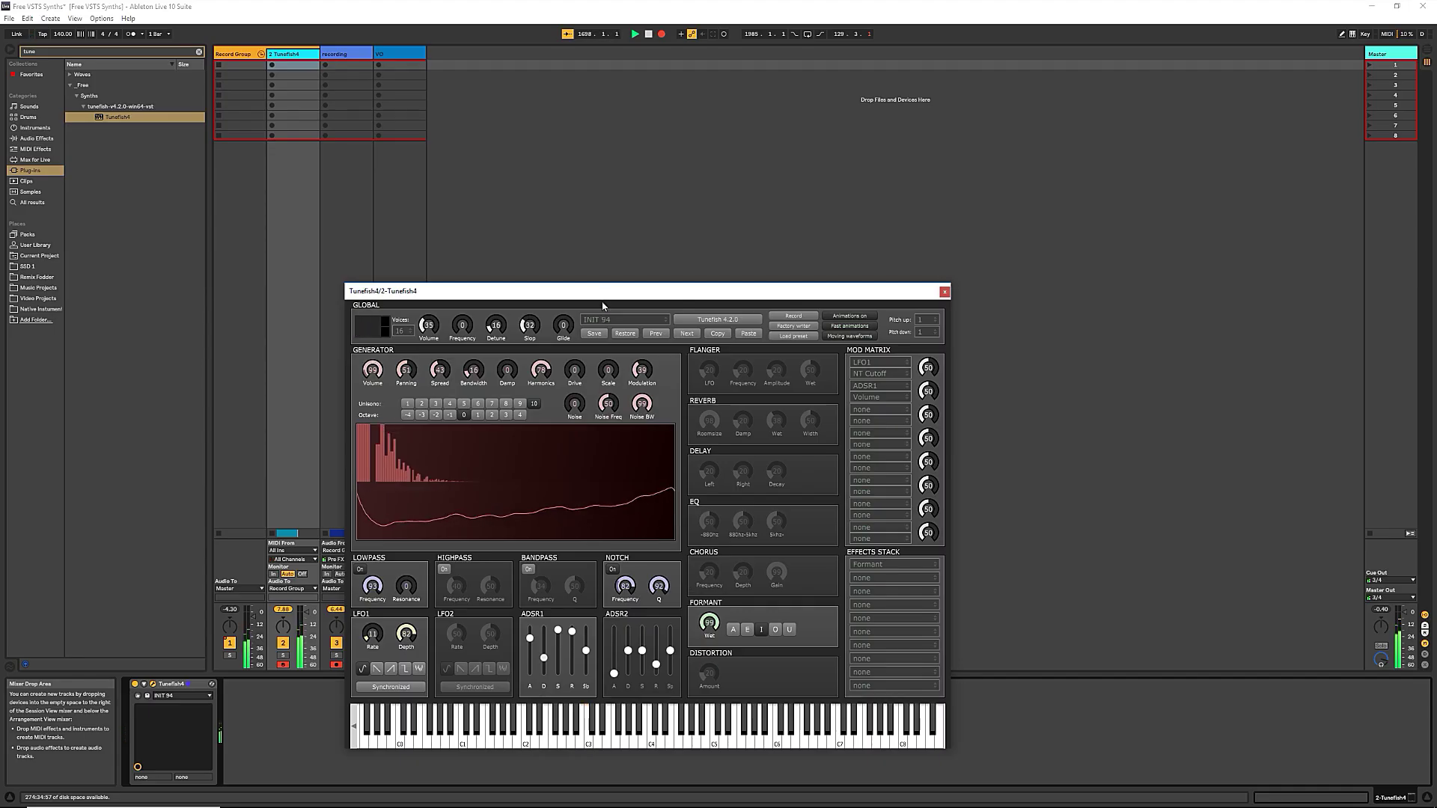
Step: Switch the formant vowel to O, close Tunefish4, and select the U-He – Tyrell N6 row
left_click_drag(603, 306, 642, 230)
left_click(813, 563)
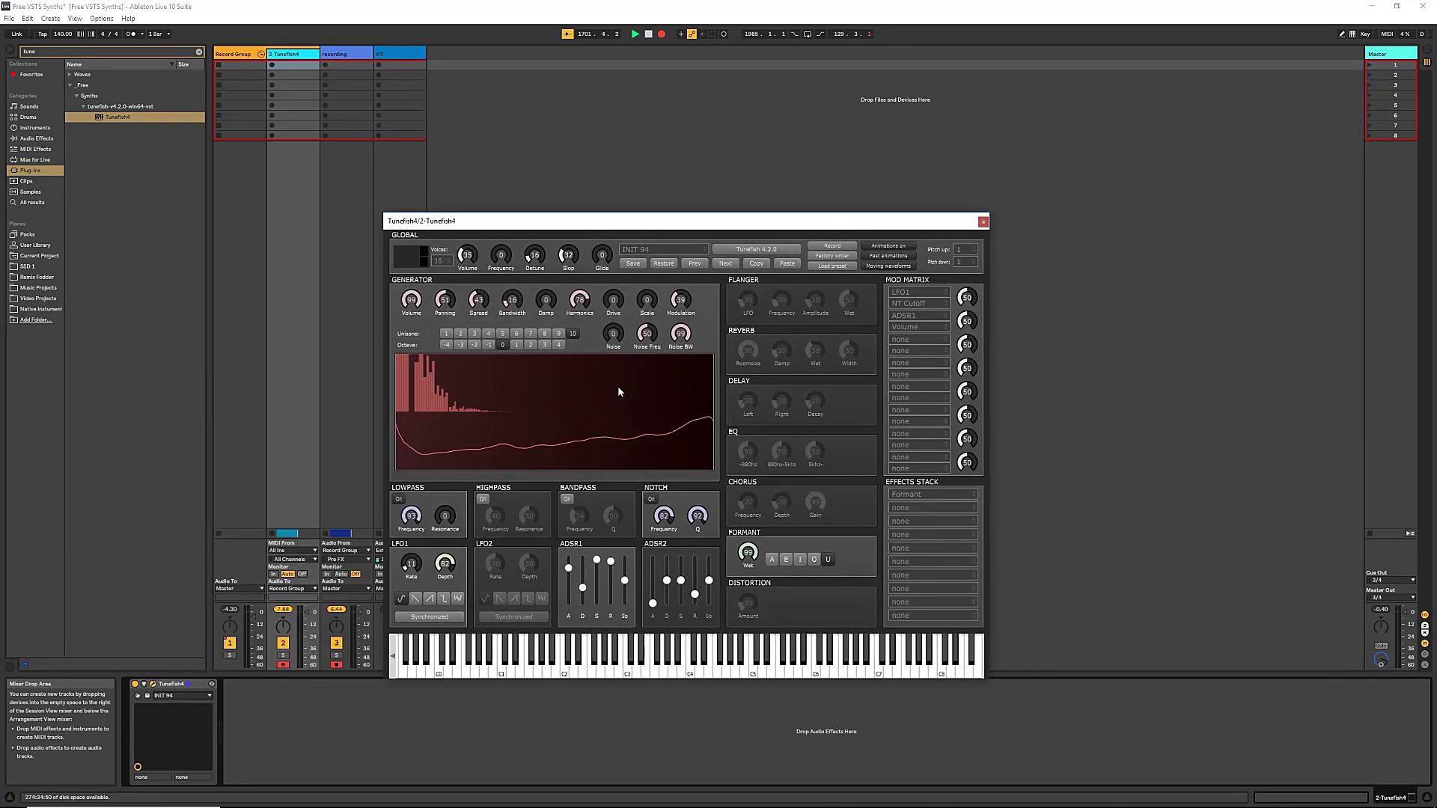
left_click_drag(613, 221, 655, 117)
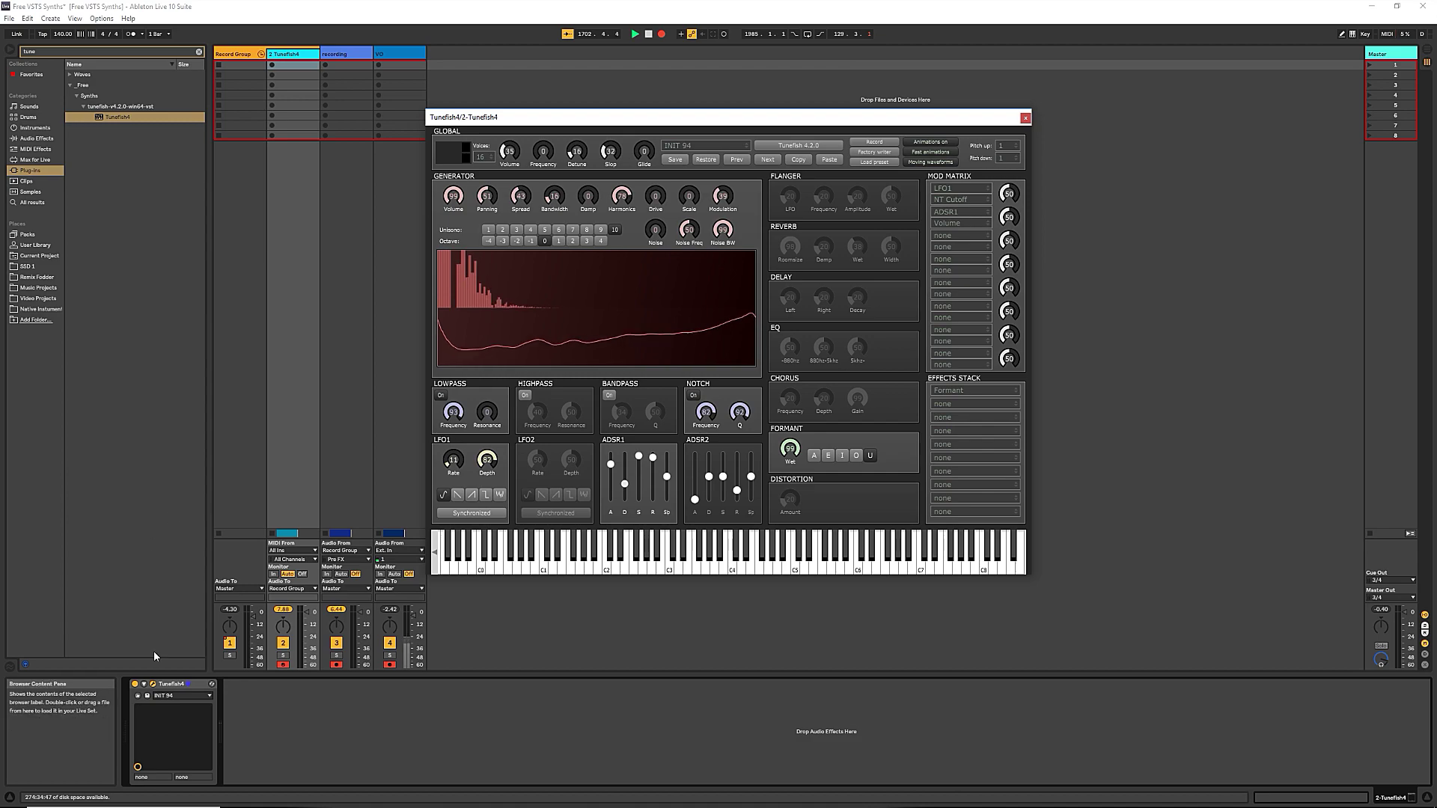
left_click(137, 696)
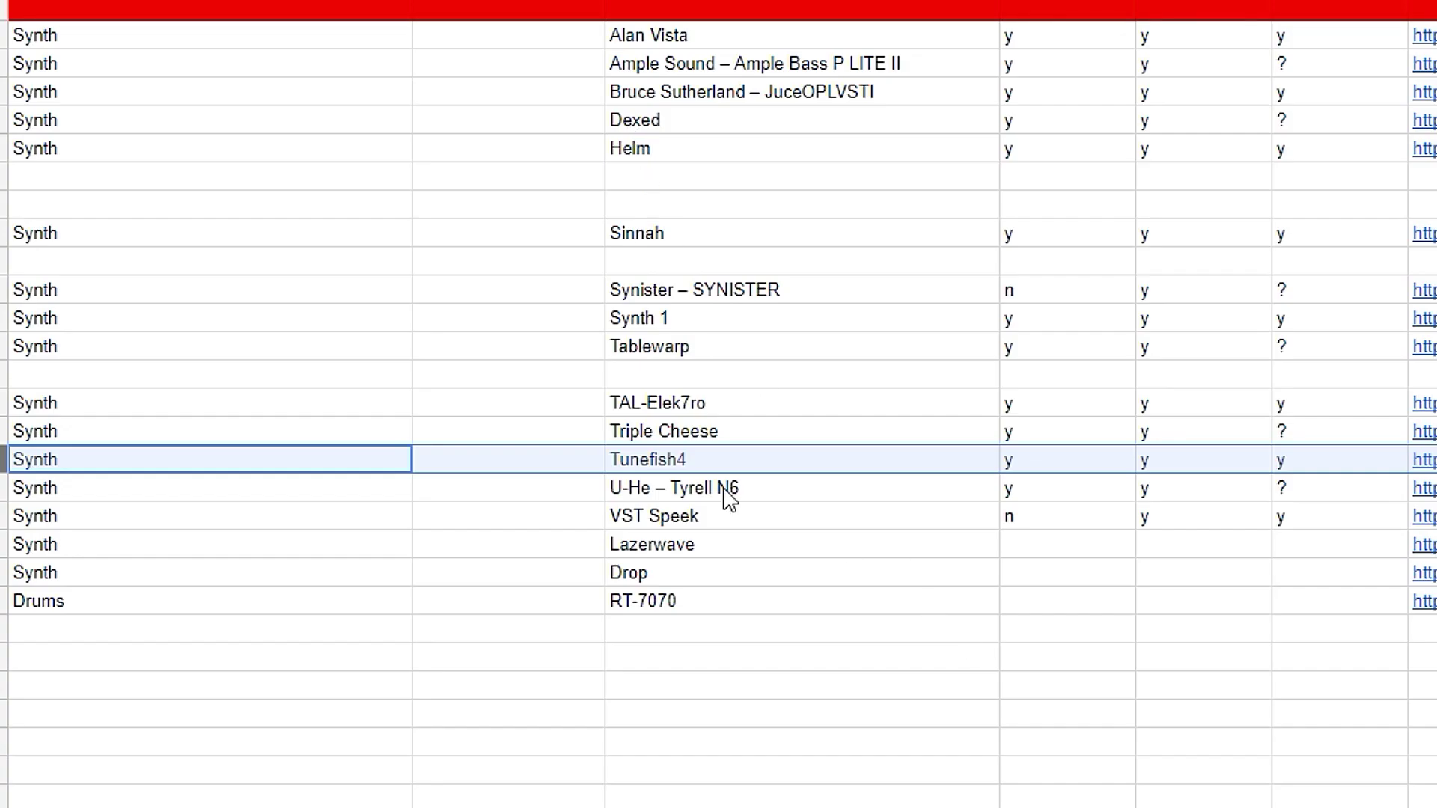
left_click(15, 494)
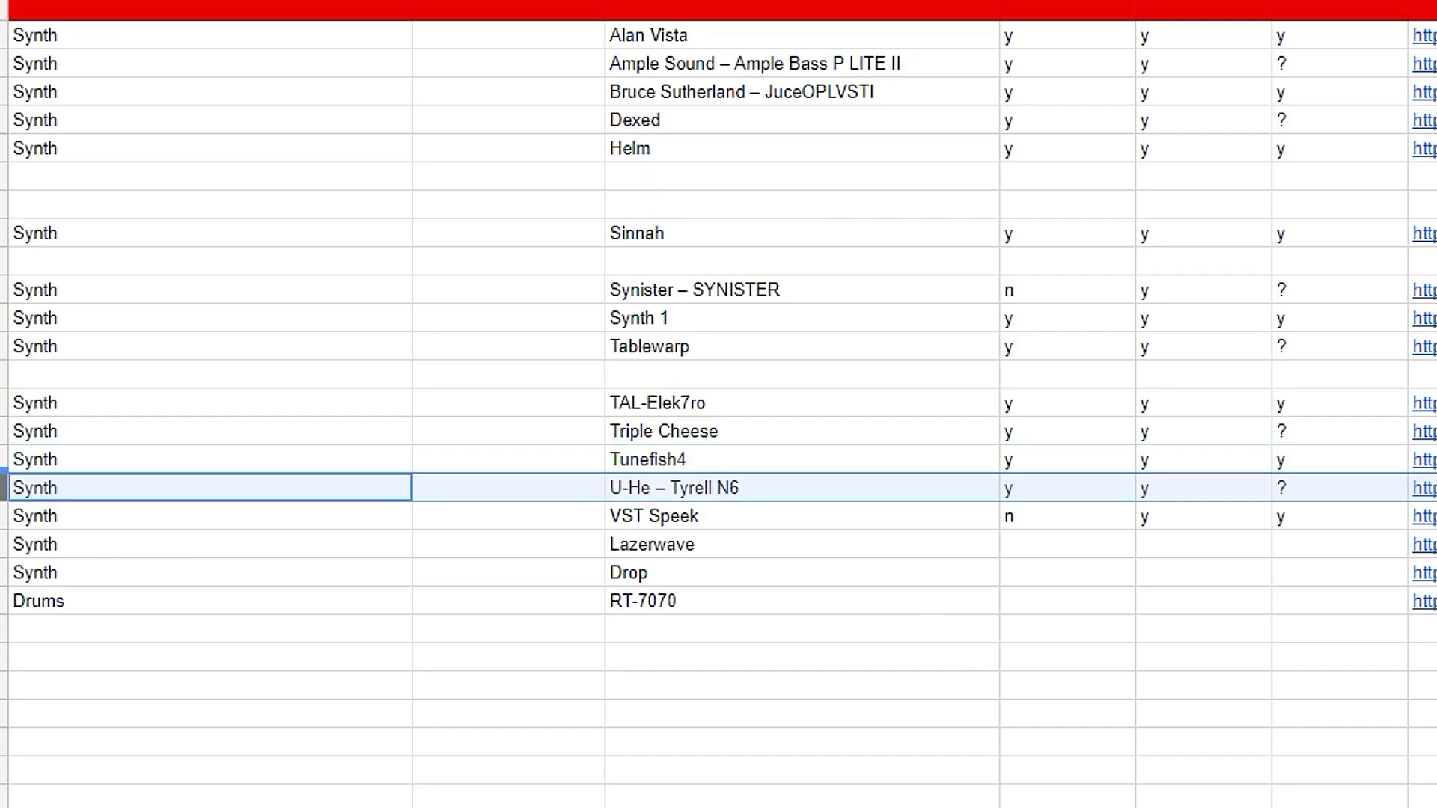
Step: Drag TyrellN6(x64) from the _Free > Synths plugin list onto the 2 MIDI track
left_click(706, 497)
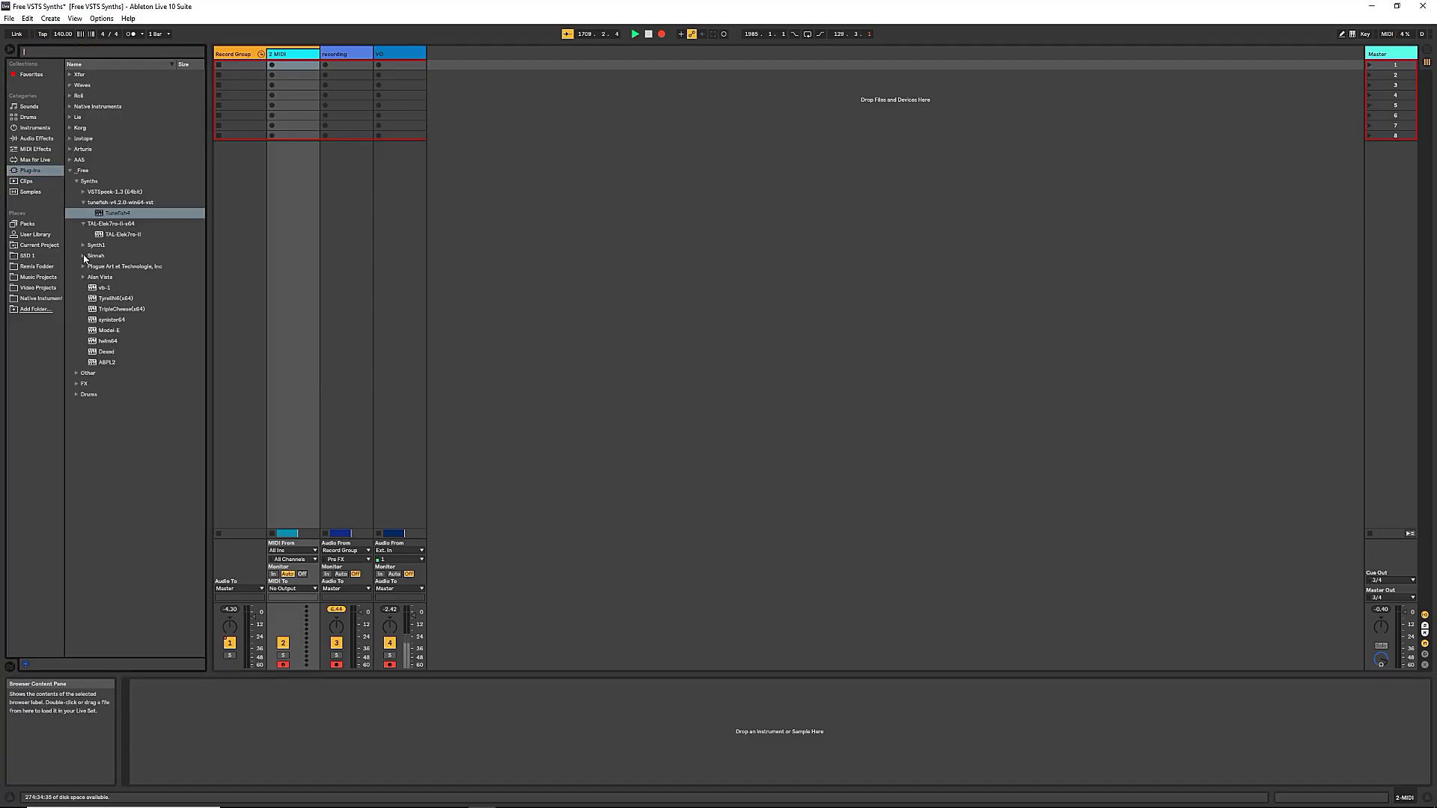
left_click(108, 299)
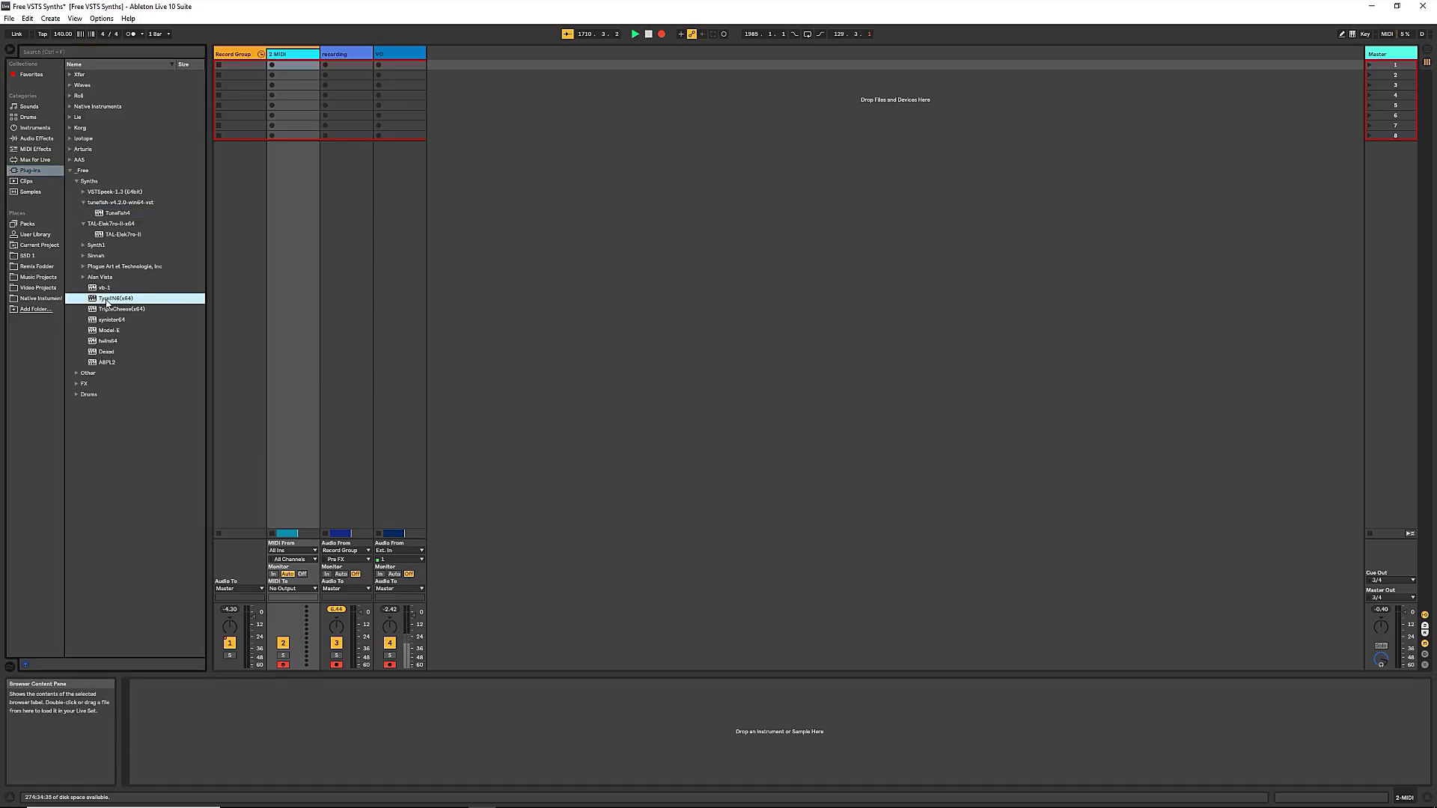
left_click_drag(301, 186, 300, 187)
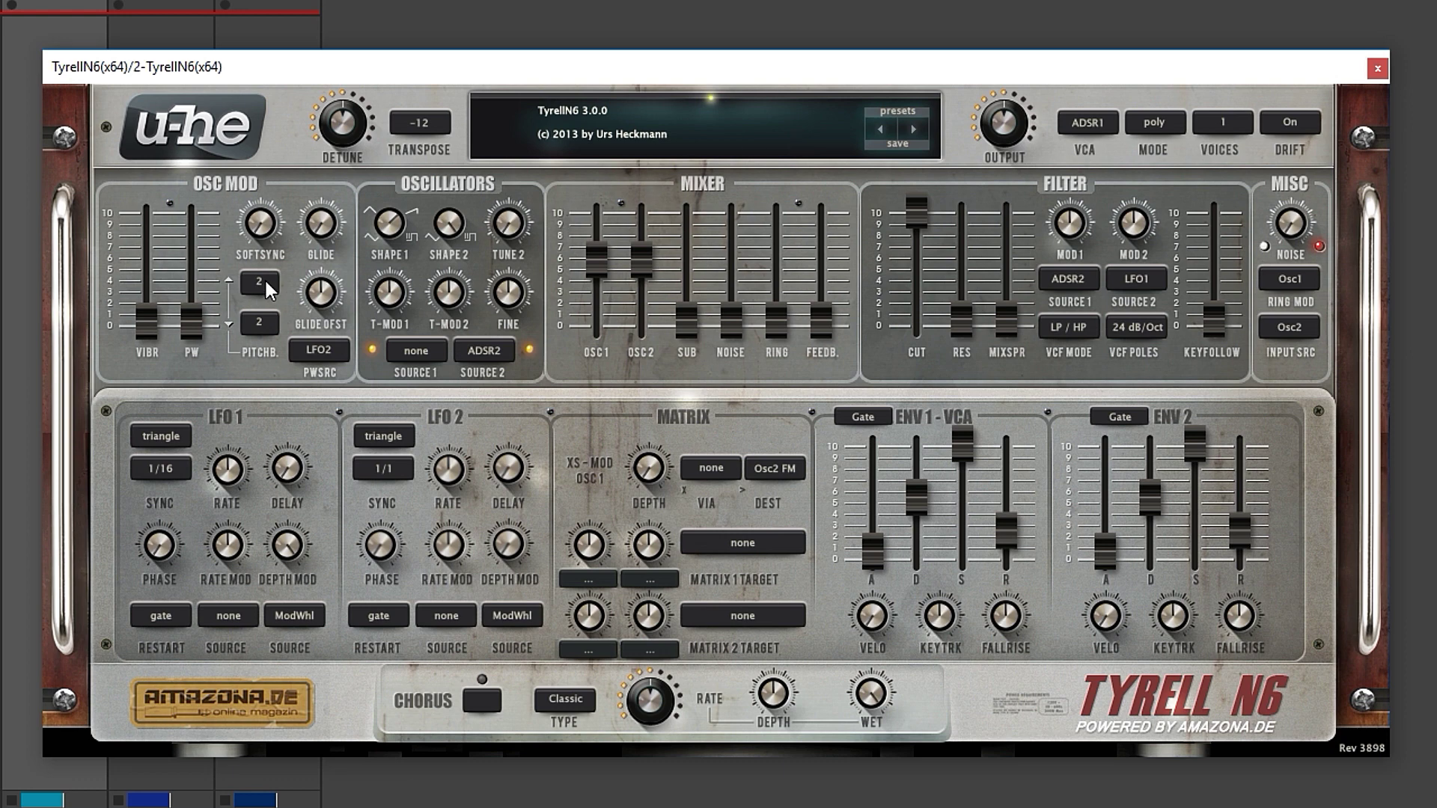
Step: Sweep TyrellN6's Shape 1 knob repeatedly, settle it at 2.00, and raise T-MOD 2 to 0.80
left_click_drag(393, 226, 392, 106)
left_click_drag(379, 229, 402, 166)
left_click_drag(384, 232, 380, 48)
left_click_drag(394, 245, 389, 435)
left_click_drag(388, 249, 376, 47)
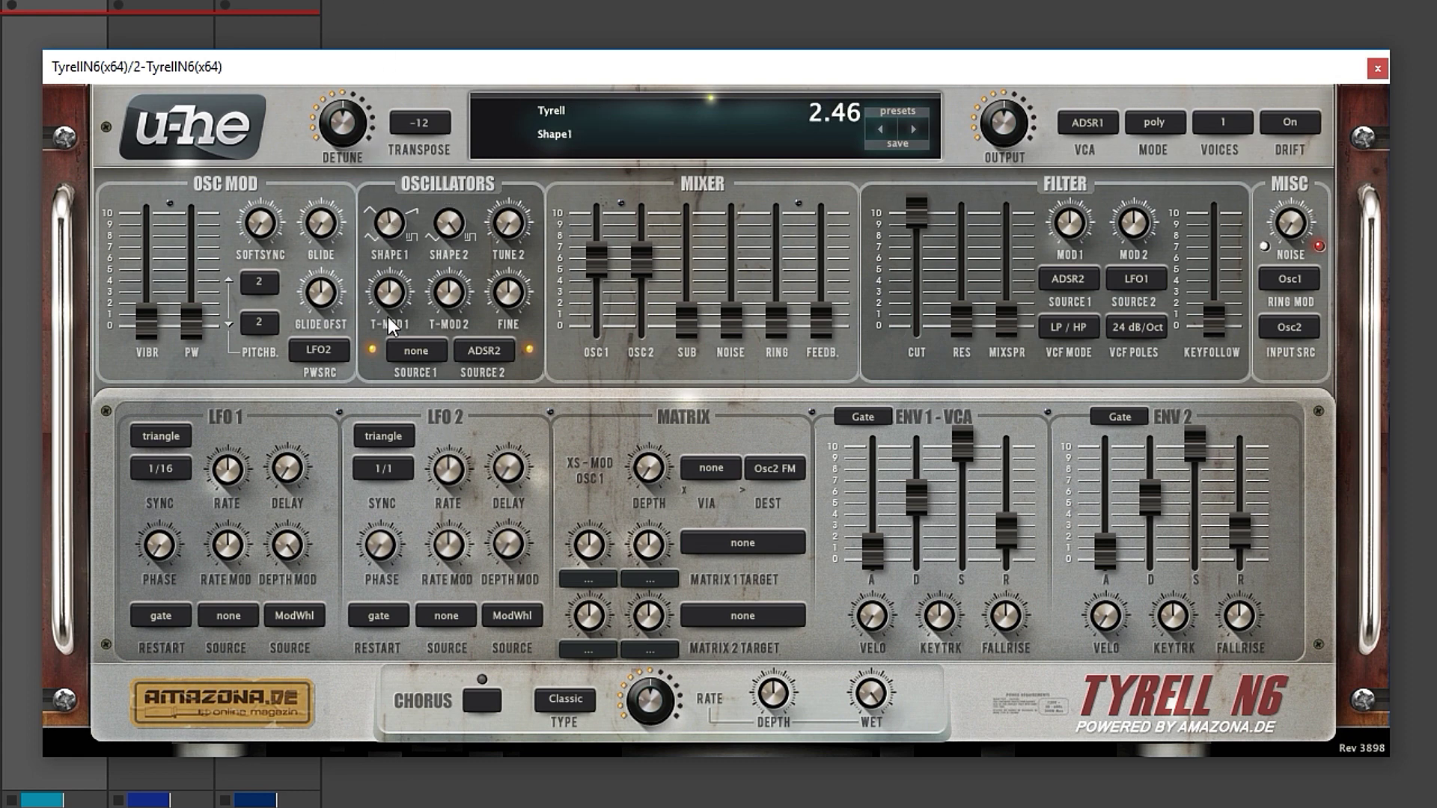
mouse_move(388, 324)
left_mouse_down()
mouse_move(397, 359)
mouse_move(389, 225)
mouse_move(392, 325)
left_mouse_up()
left_click_drag(392, 150, 383, 440)
left_click_drag(385, 253, 514, 163)
left_click_drag(452, 295, 452, 293)
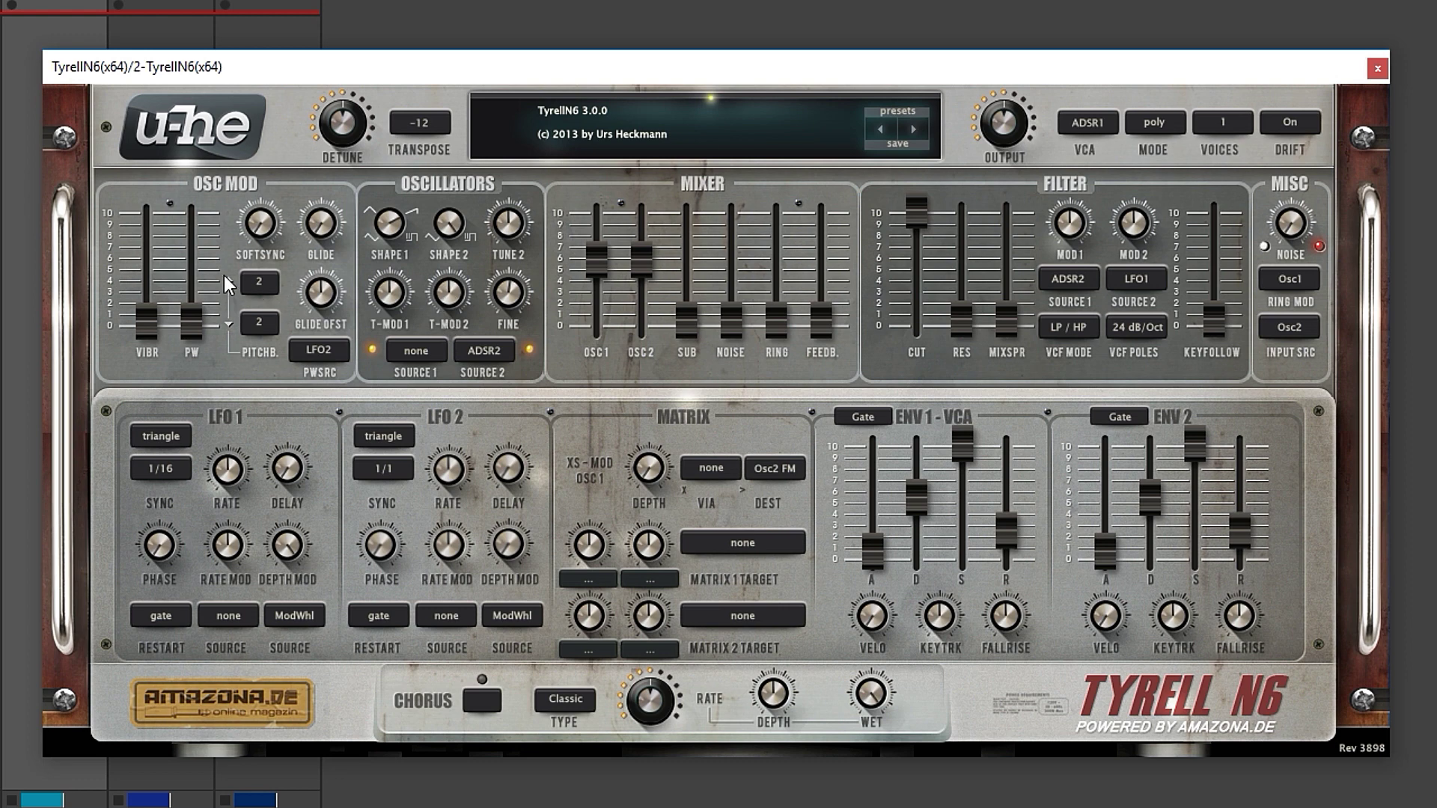
Step: Adjust soft-sync, vibrato, pulse-width depth and glide offset, leaving vibrato near zero
left_click_drag(268, 196, 205, 268)
left_click_drag(137, 321, 191, 82)
left_click_drag(254, 225, 329, 222)
left_click_drag(322, 288, 280, 278)
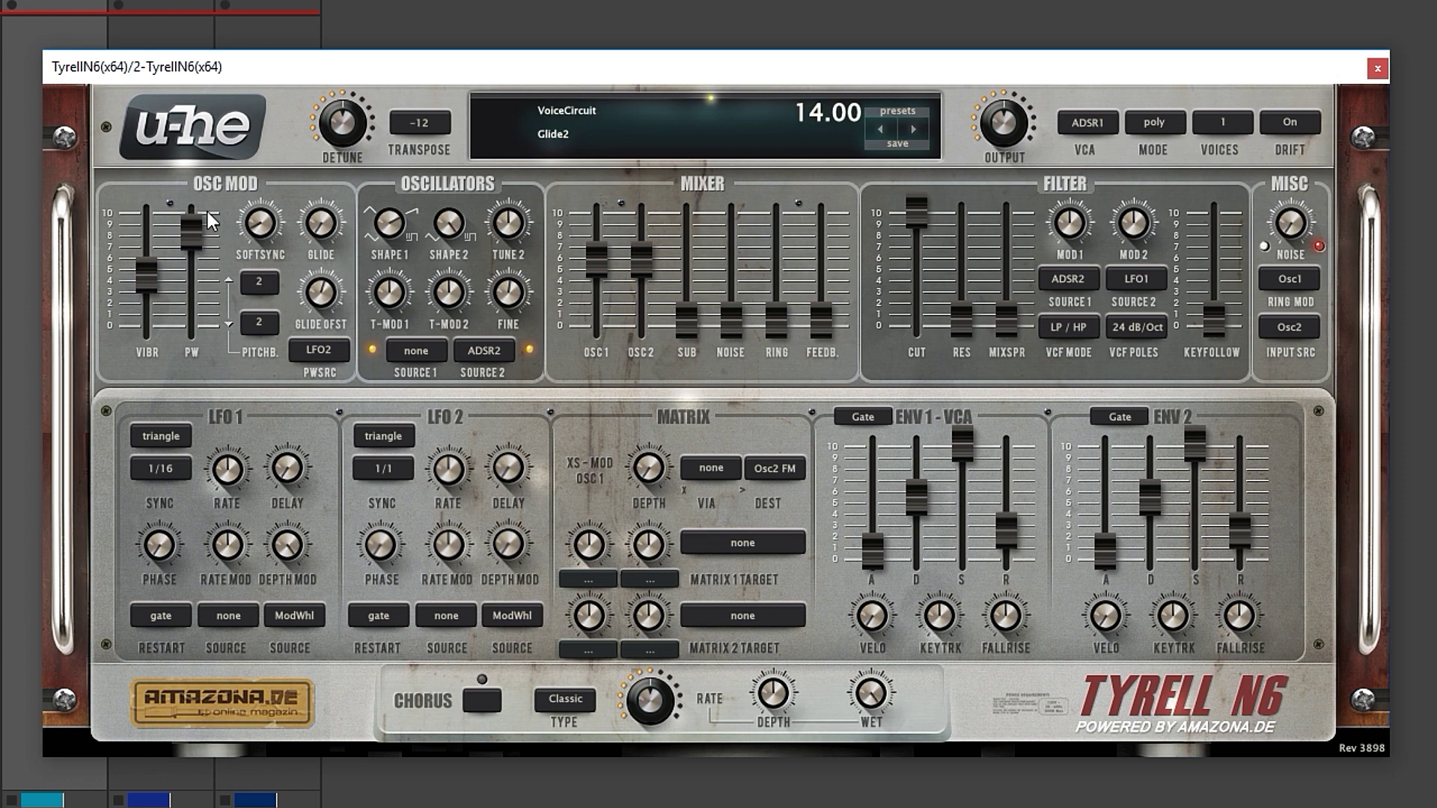
left_click_drag(149, 281, 142, 376)
left_click_drag(190, 237, 448, 307)
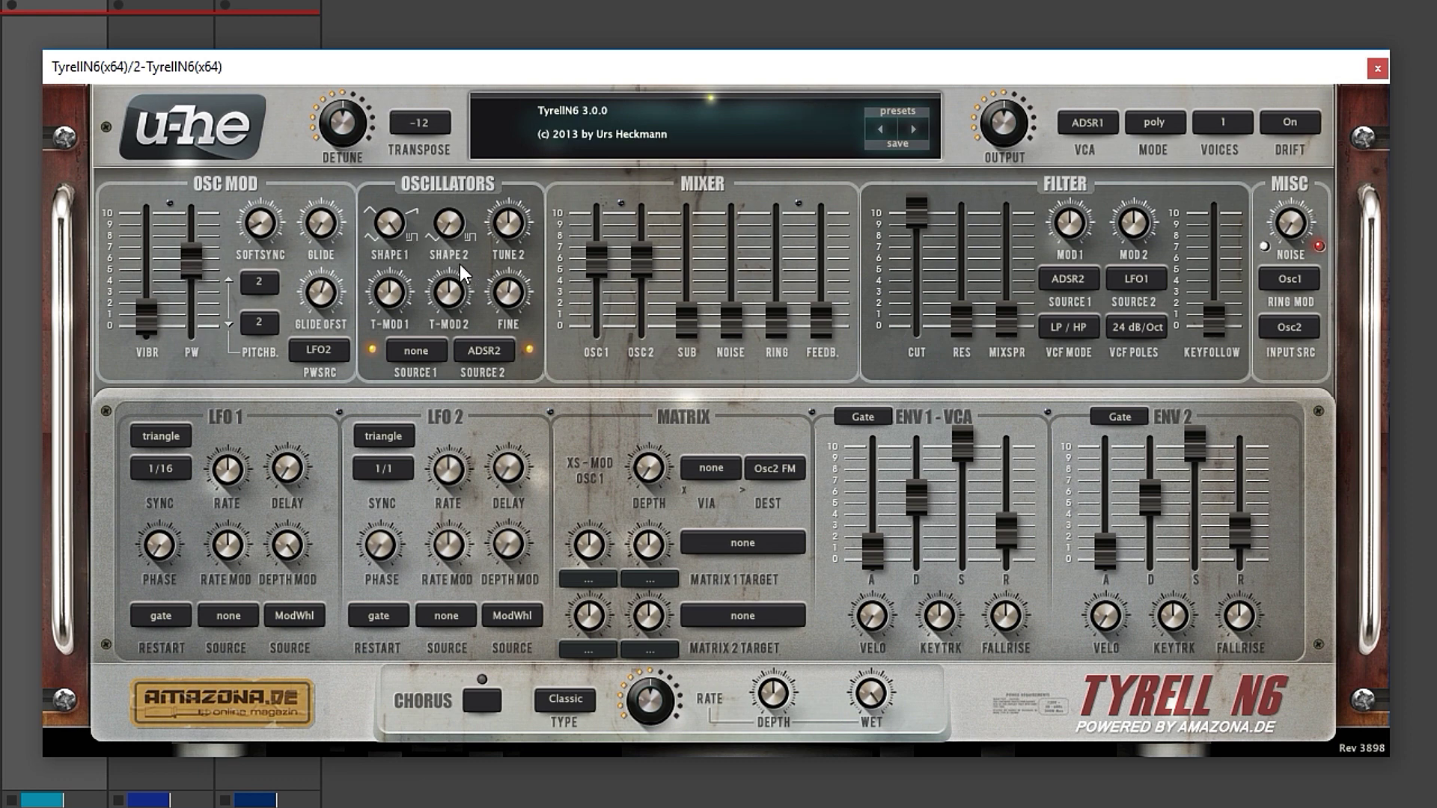
Step: Raise the SUB fader, set RING to -49.00 and FEEDB to about -43.00
left_click_drag(681, 302, 689, 124)
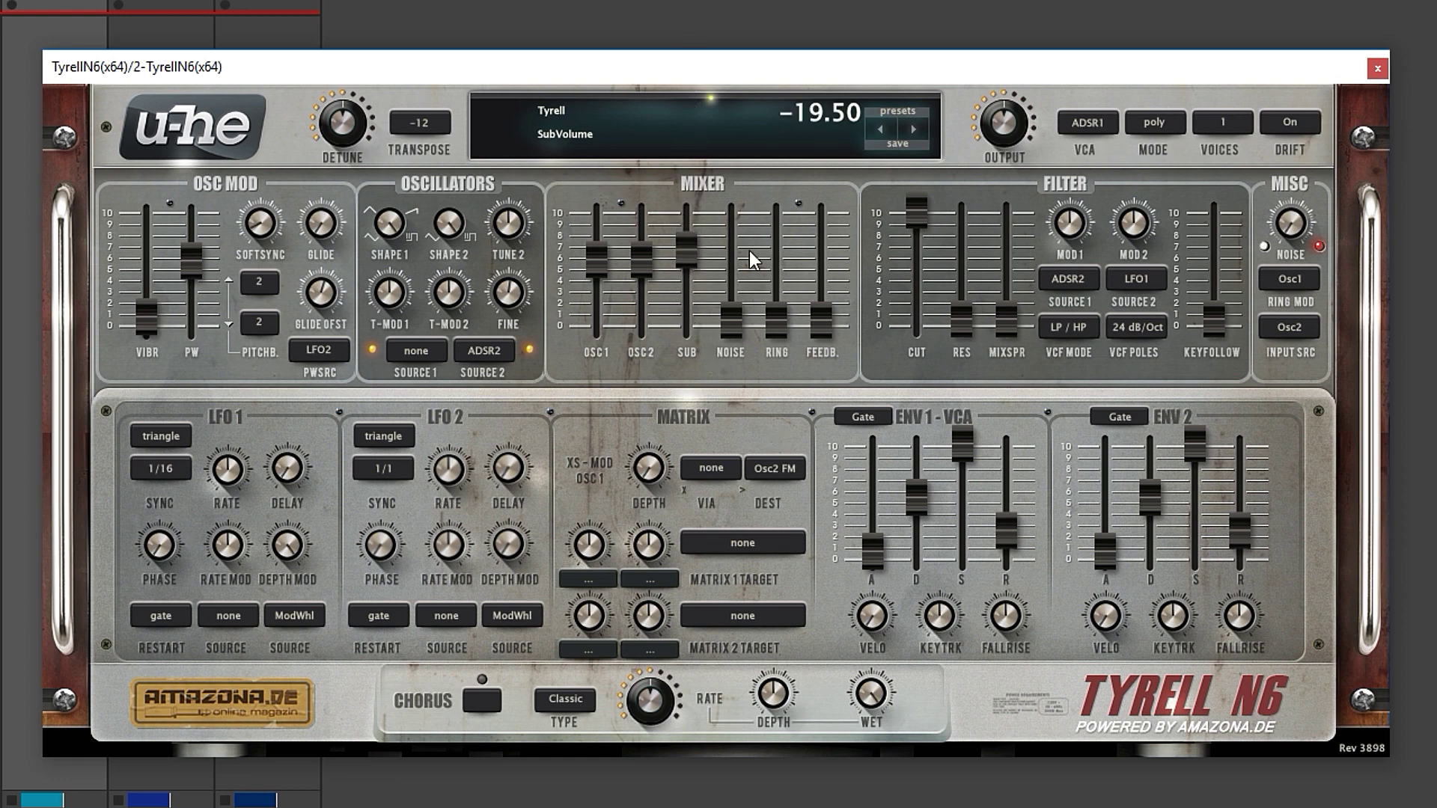
left_click_drag(776, 317, 795, 198)
left_click_drag(815, 308, 906, 321)
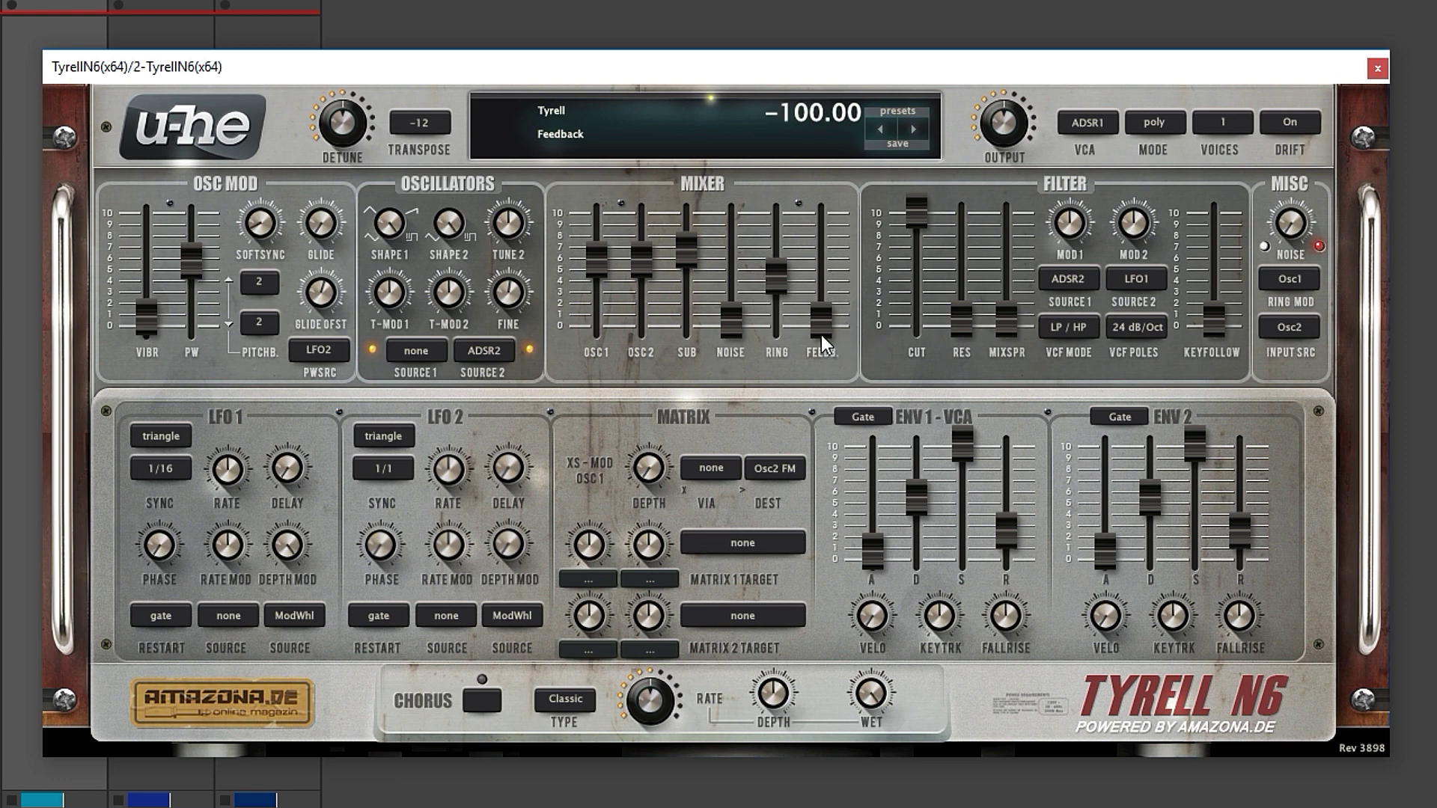
left_click_drag(816, 329, 826, 193)
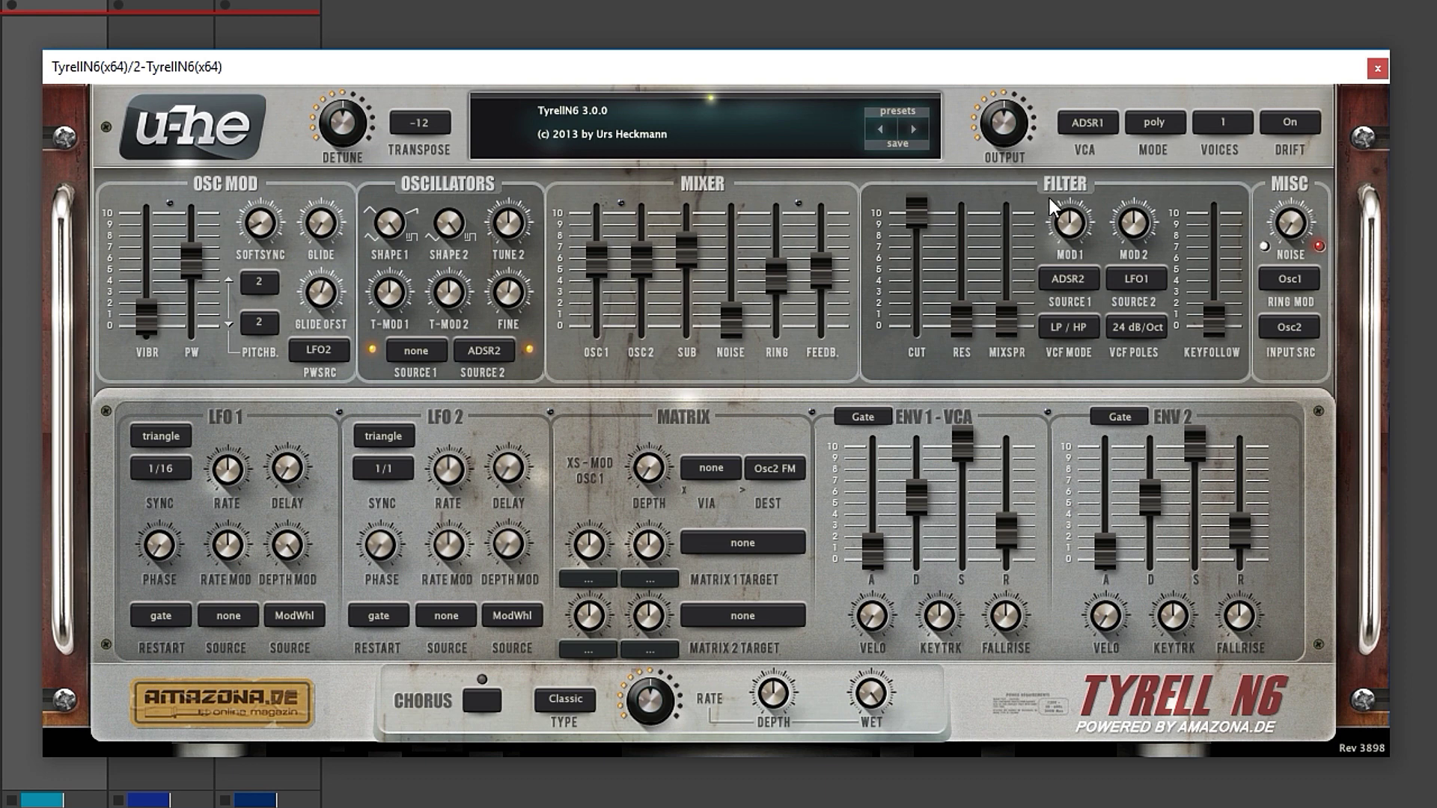
Step: Lower the filter cutoff, set MOD1 to 42, and zero ENV 2 sustain and release with shorter decay
left_click_drag(916, 212, 933, 366)
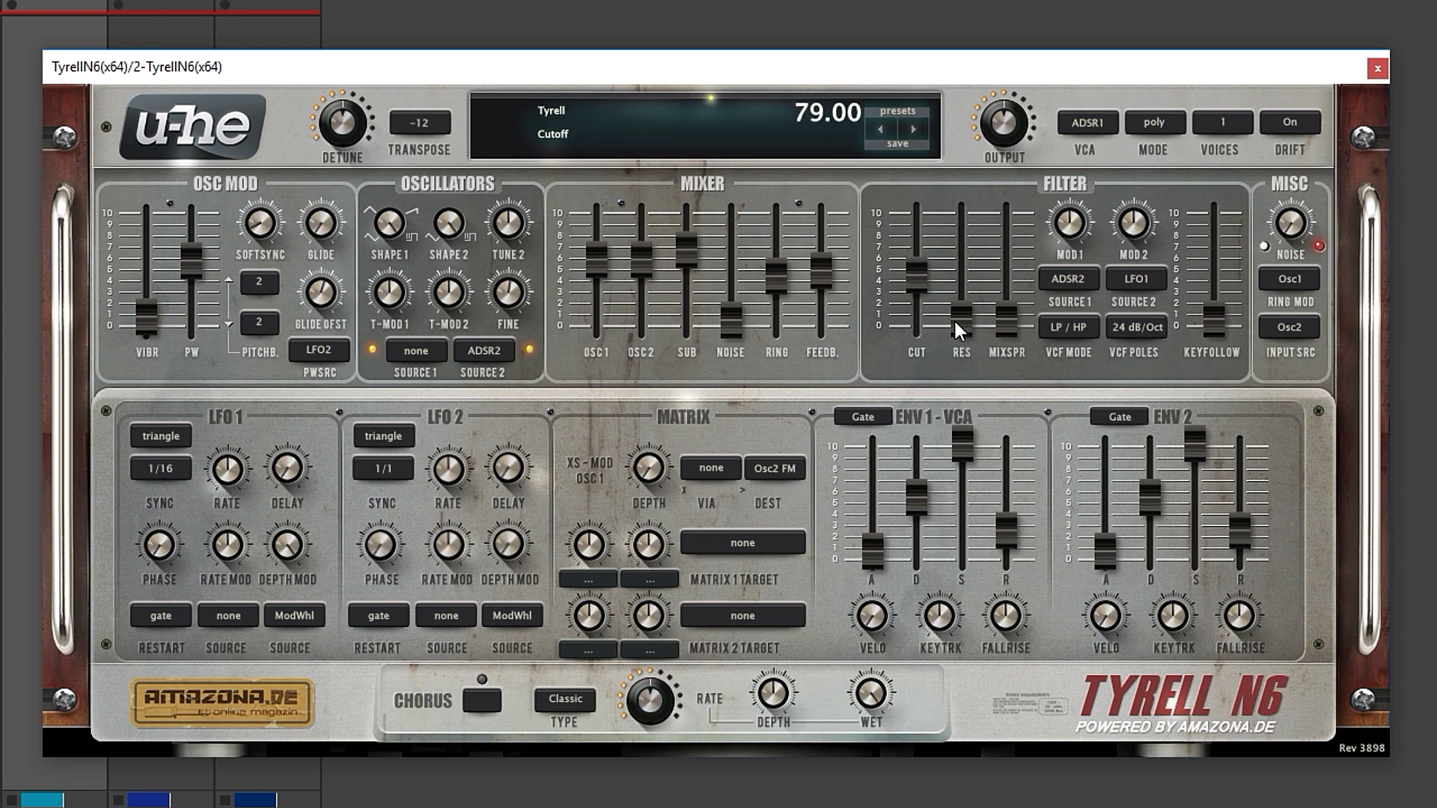
left_click_drag(918, 268, 968, 258)
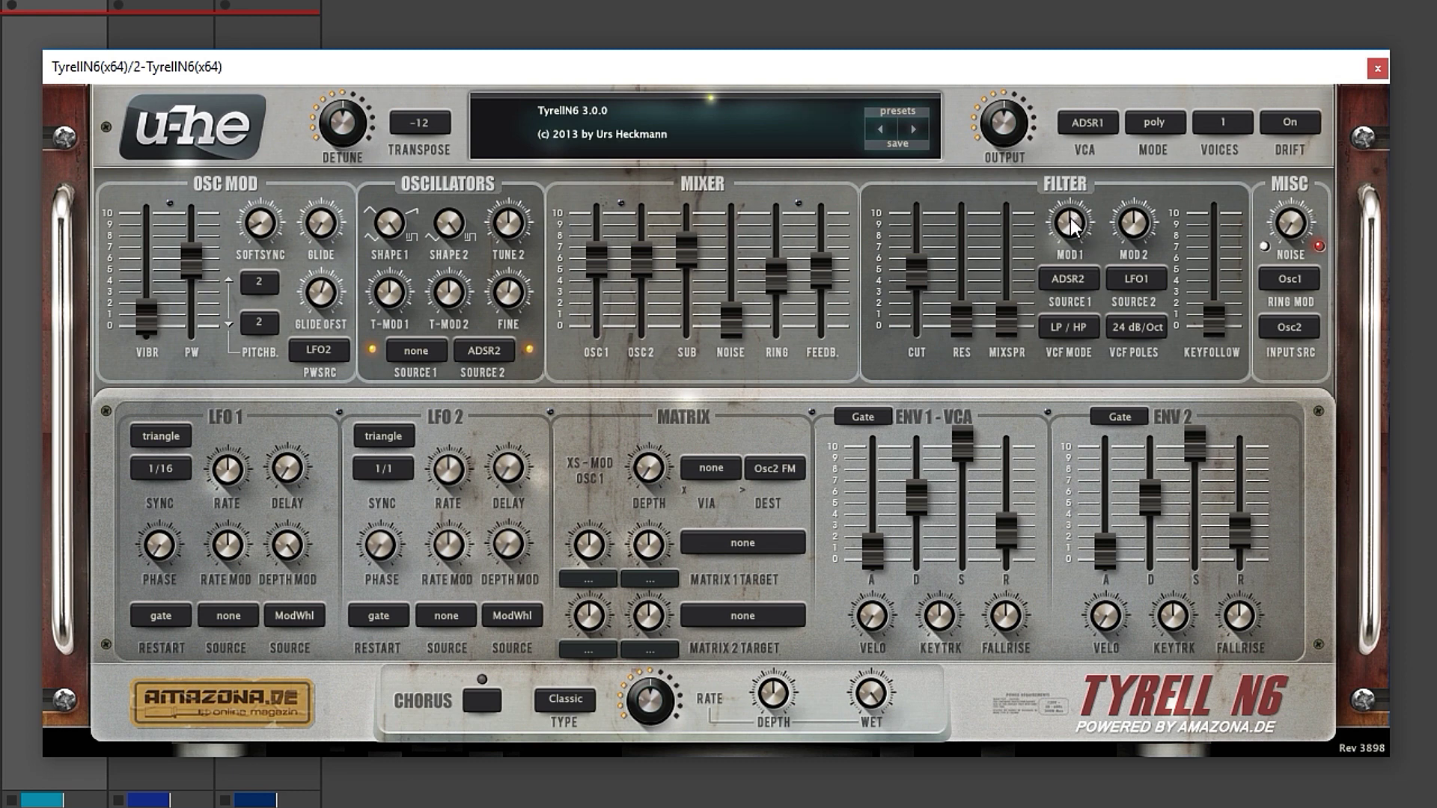
mouse_move(1070, 222)
left_mouse_down()
mouse_move(1069, 164)
mouse_move(1075, 214)
left_mouse_up()
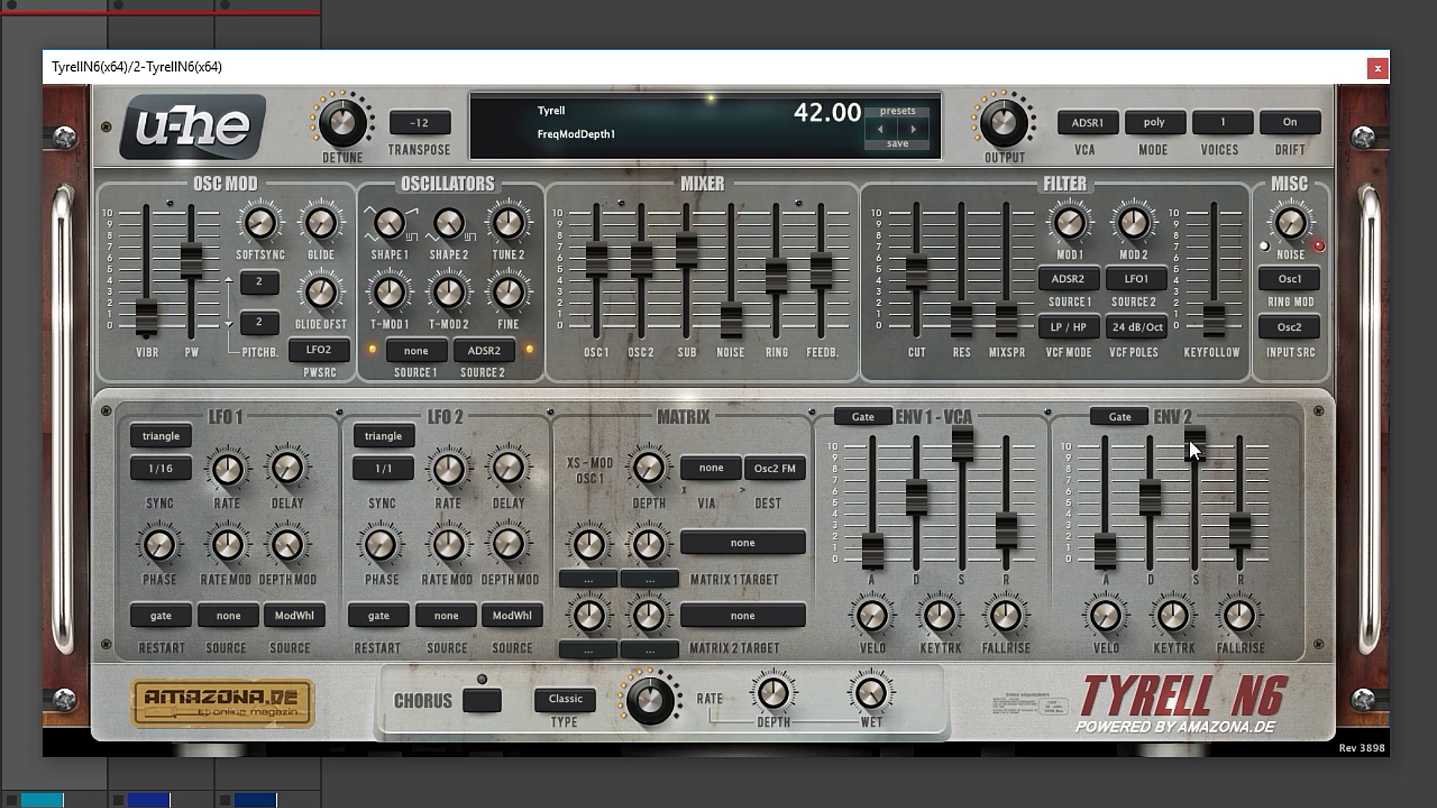
left_click_drag(1211, 448, 1197, 672)
left_click_drag(1234, 535, 1170, 581)
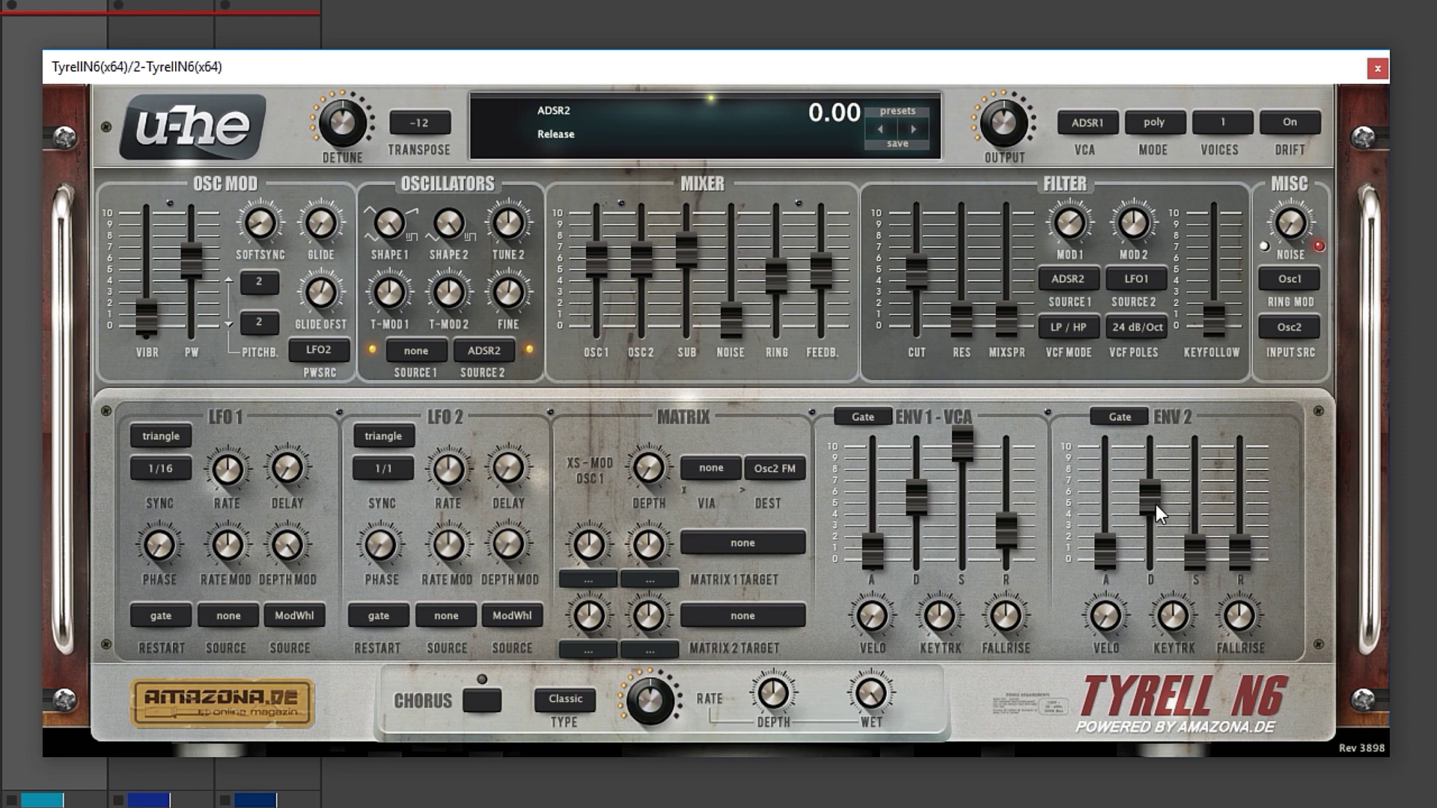
left_click_drag(1157, 506, 1167, 580)
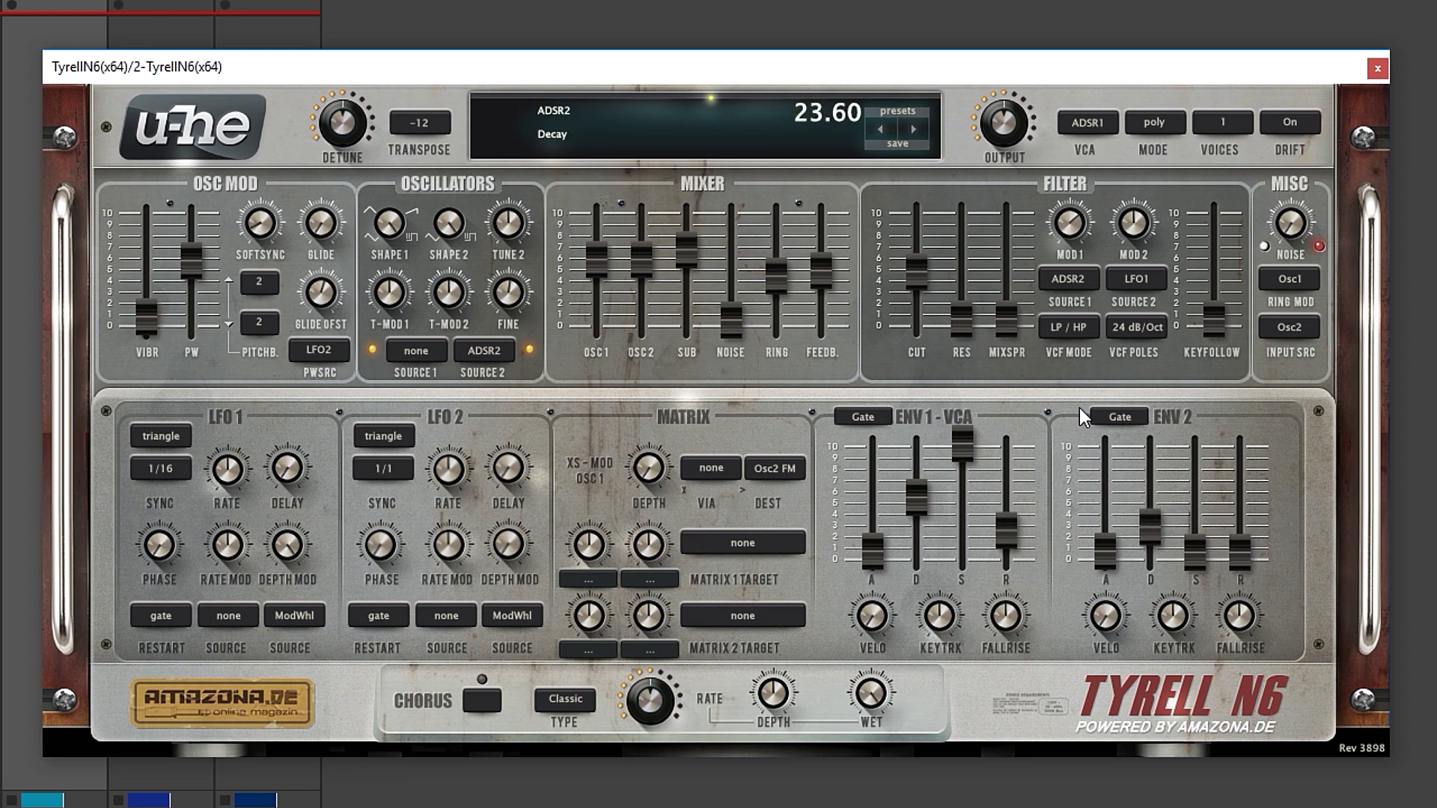
left_click_drag(1150, 527, 1145, 529)
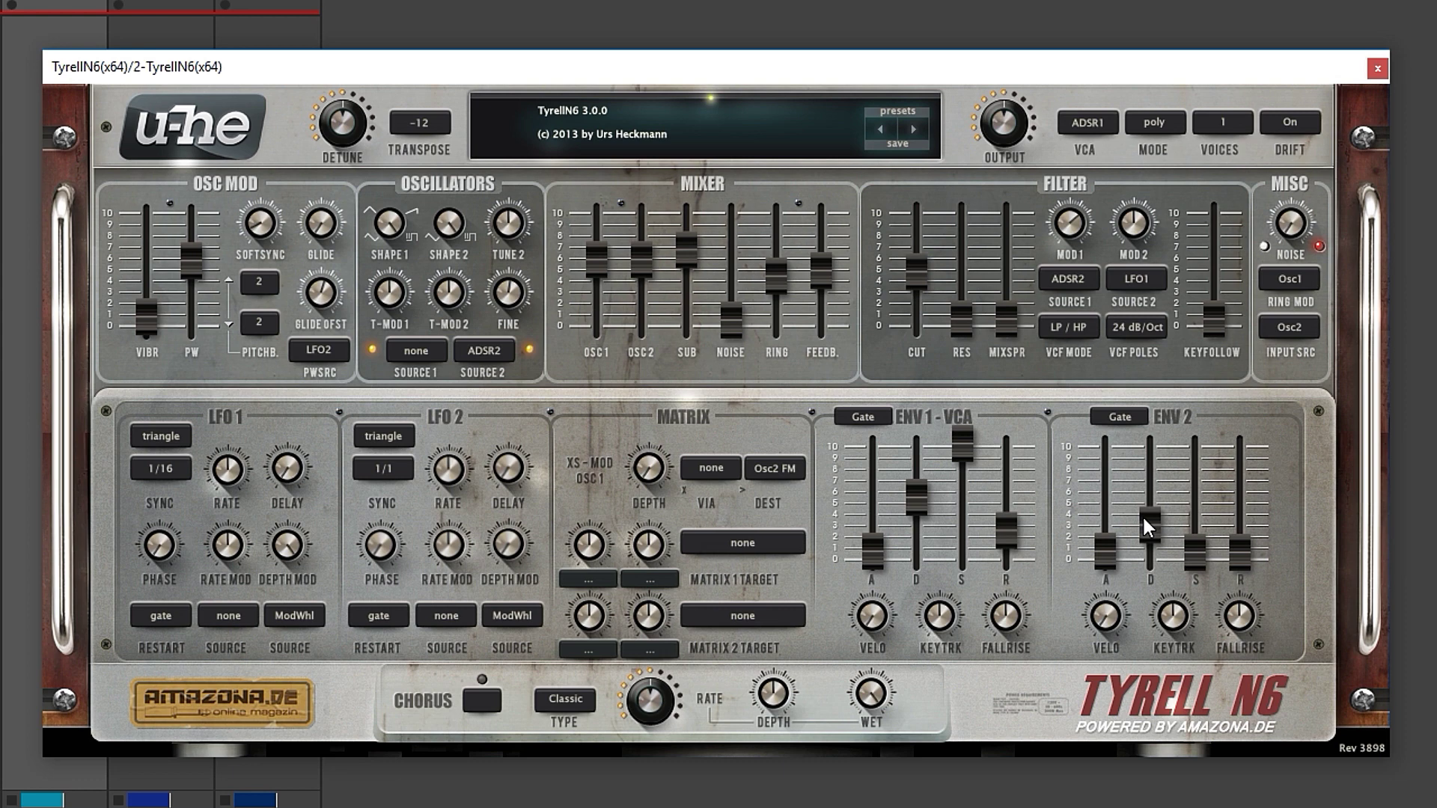
Step: Browse the preset list without choosing, then try filter resonance and return it to 0.00
left_click(643, 132)
left_click(681, 104)
left_click(1078, 229)
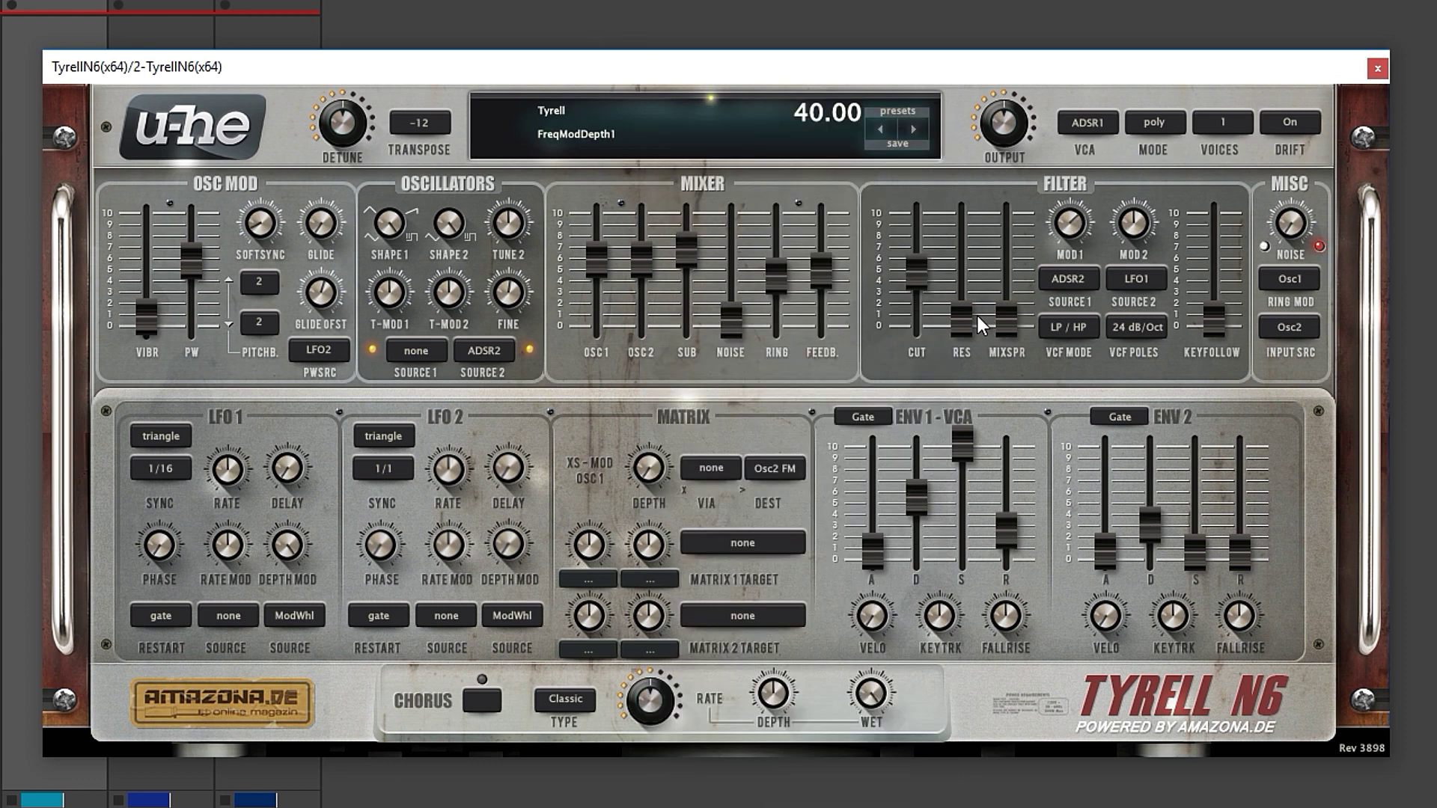
left_click_drag(969, 311, 980, 77)
mouse_move(918, 257)
left_mouse_down()
mouse_move(922, 312)
mouse_move(926, 205)
mouse_move(928, 277)
left_mouse_up()
left_click_drag(954, 222, 977, 482)
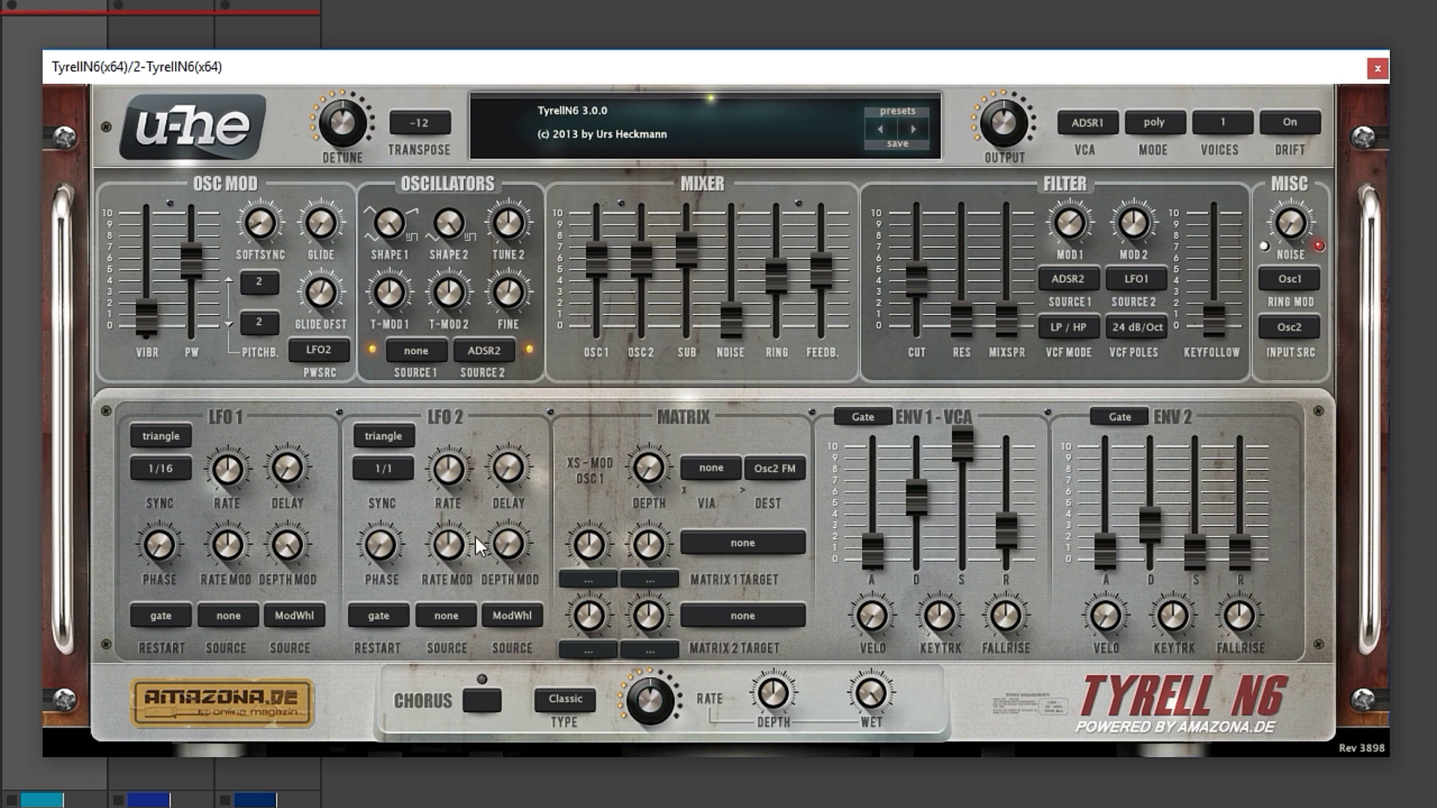
Step: Check Matrix 1's source and target, switch CHORUS on, and raise the filter cutoff
left_click(606, 585)
left_click(764, 513)
left_click_drag(799, 521, 956, 698)
left_click(479, 702)
left_click_drag(926, 304, 920, 214)
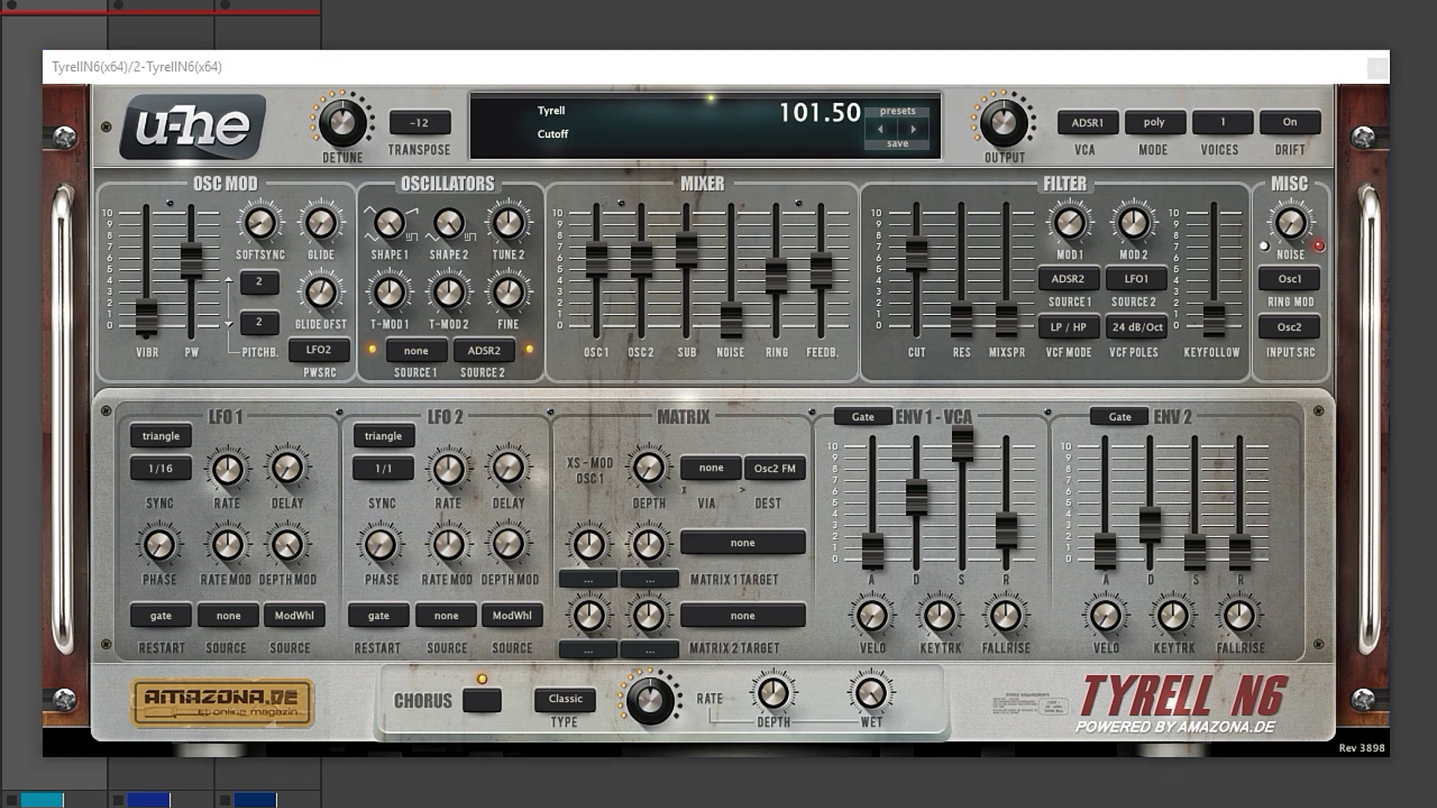
Step: Close the TyrellN6 window and glance at the synth spreadsheet before returning to Ableton
key("alt+F4")
key("alt+Tab")
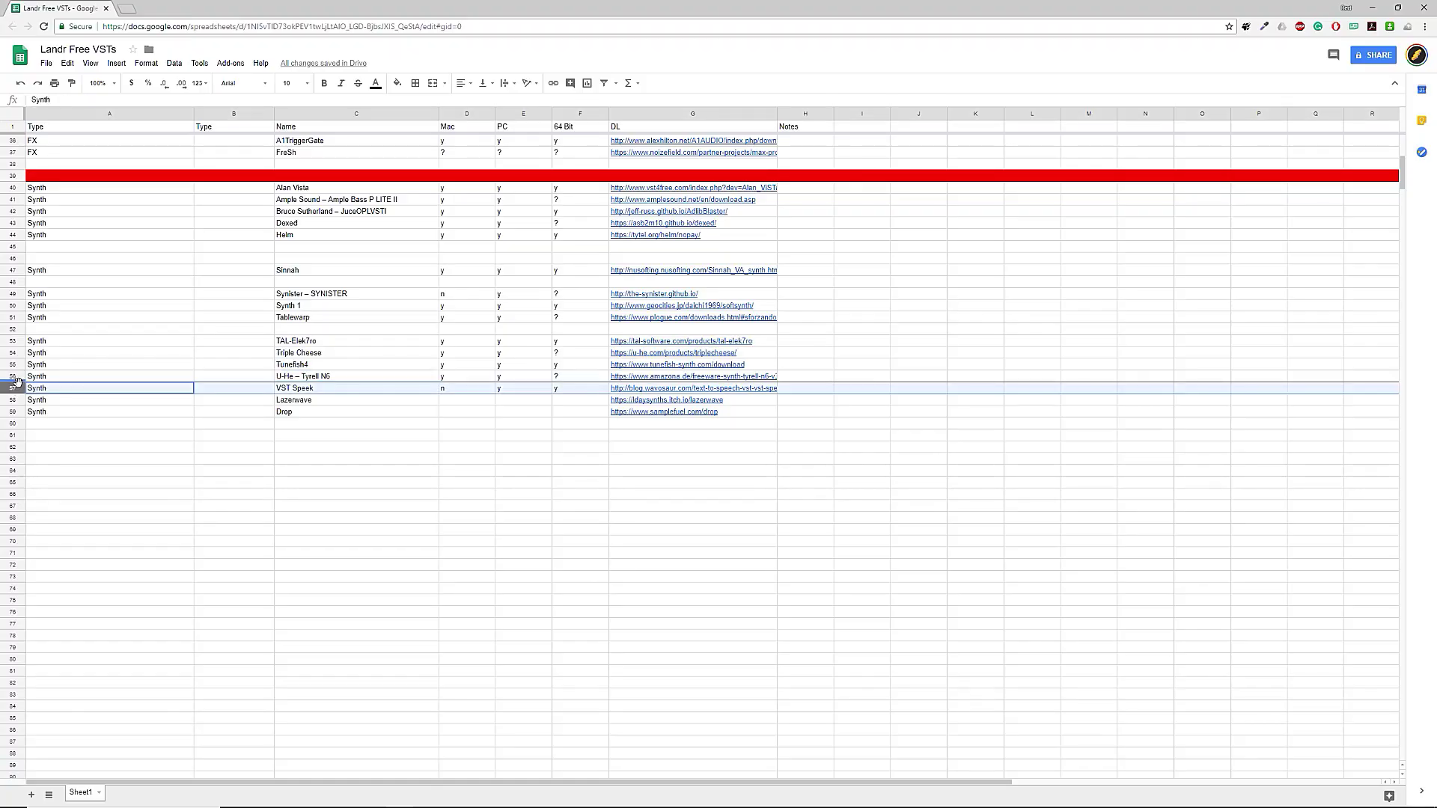
key("alt+Tab")
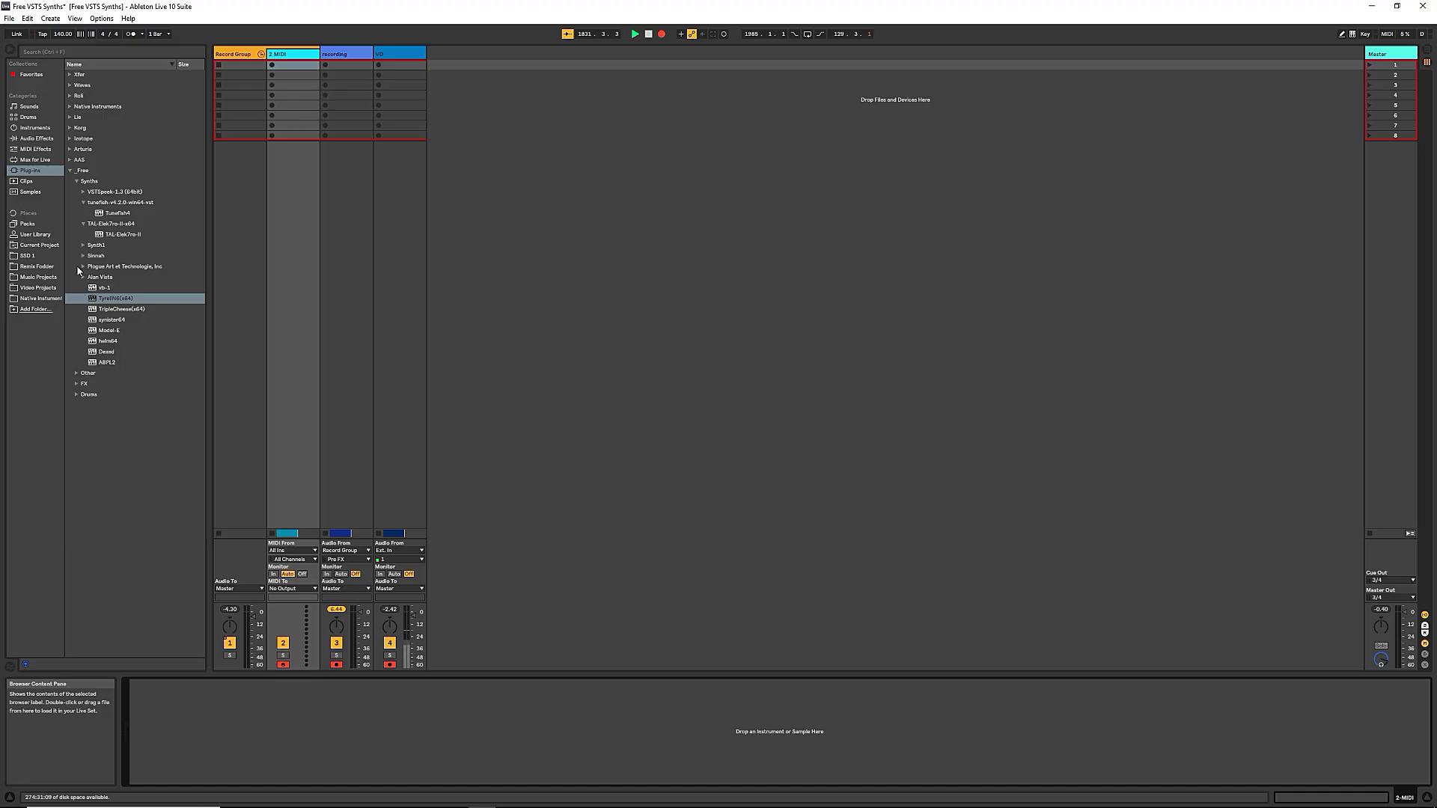
Step: Load VstSpeek3 and replace its Execute speech text with 'Awoooooo'
left_click(73, 55)
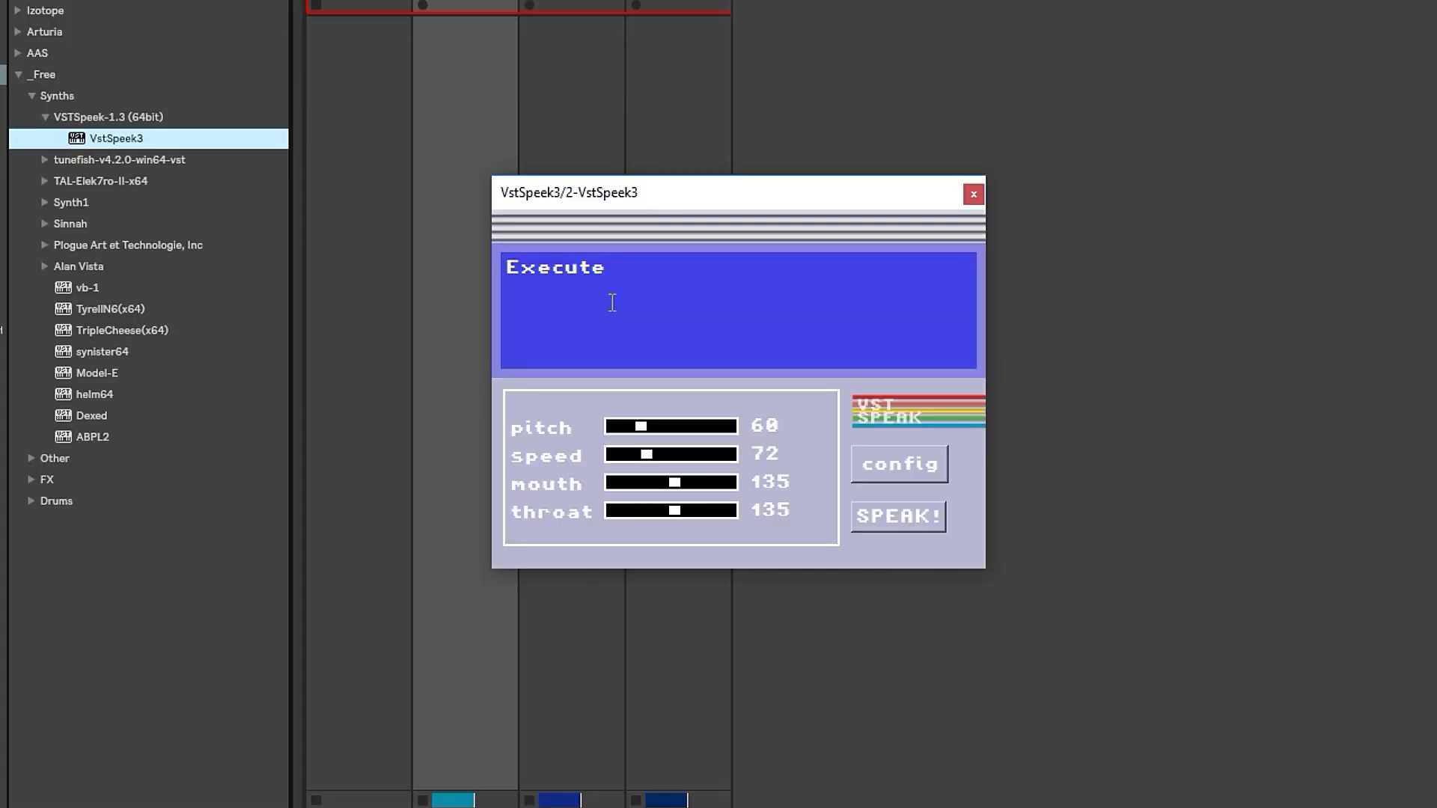
left_click_drag(612, 303, 456, 267)
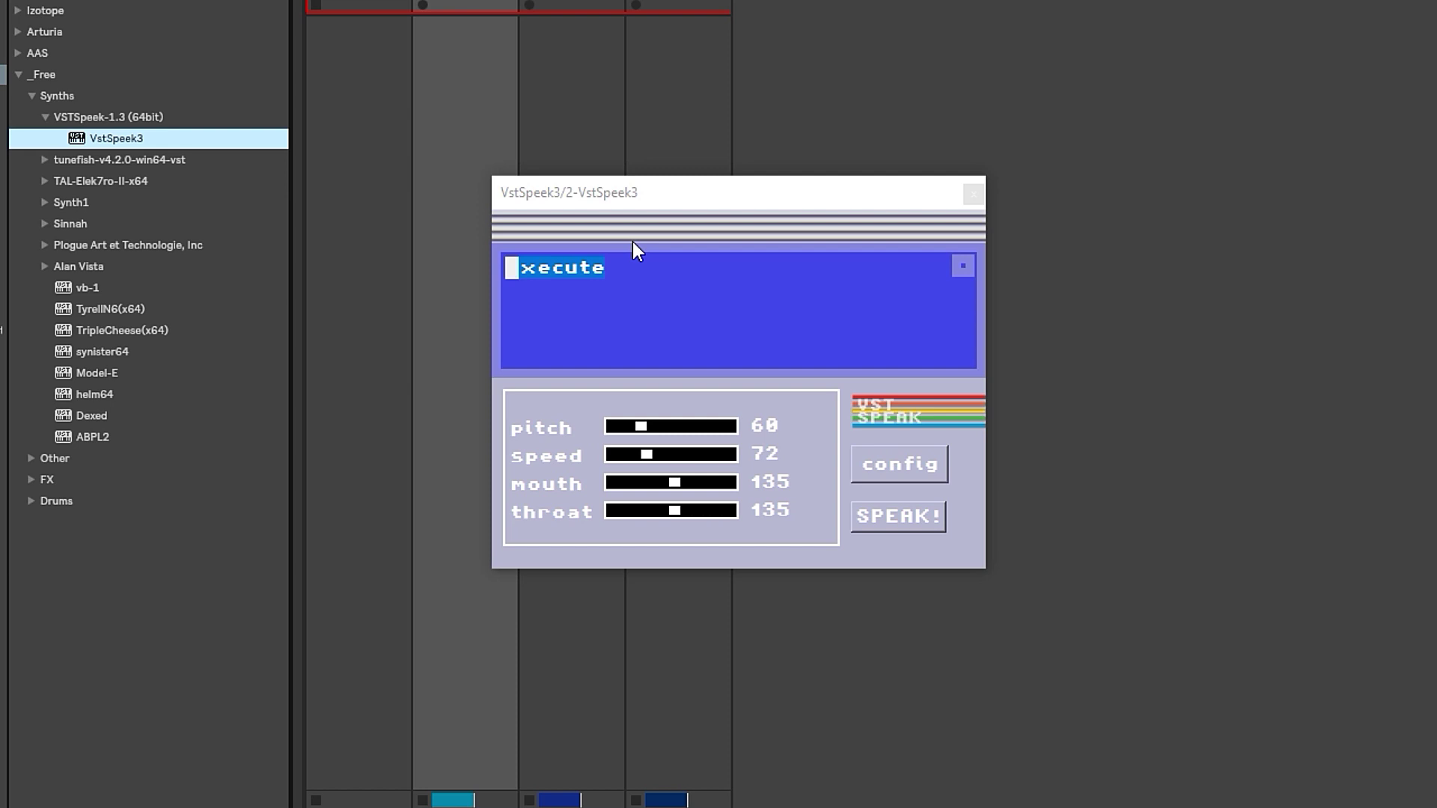
type("Awoooooo")
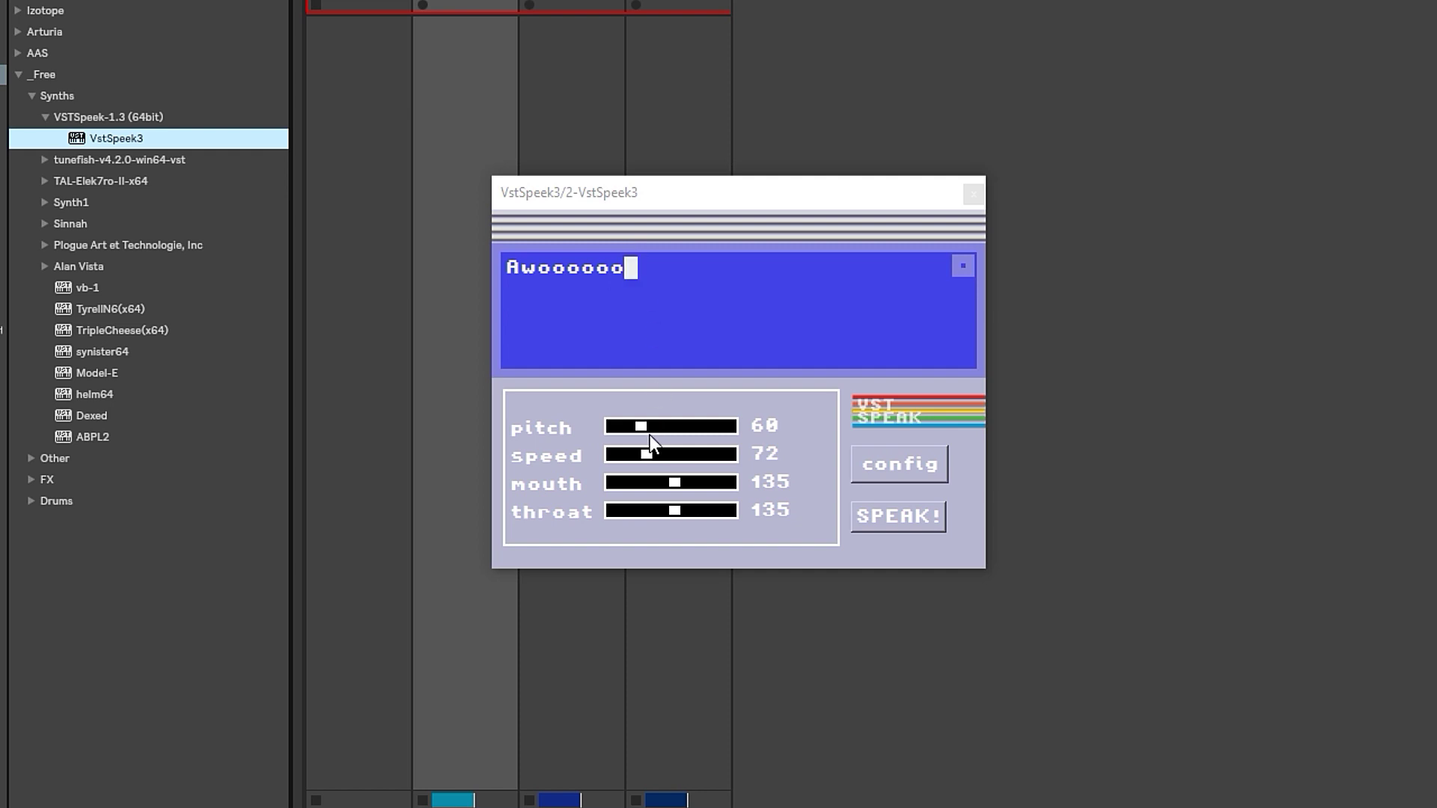
left_click(648, 464)
Step: Raise the speech speed to 148 and change the speech text to 'meow'
left_click_drag(653, 453, 669, 514)
left_click(653, 313)
key("ctrl+a")
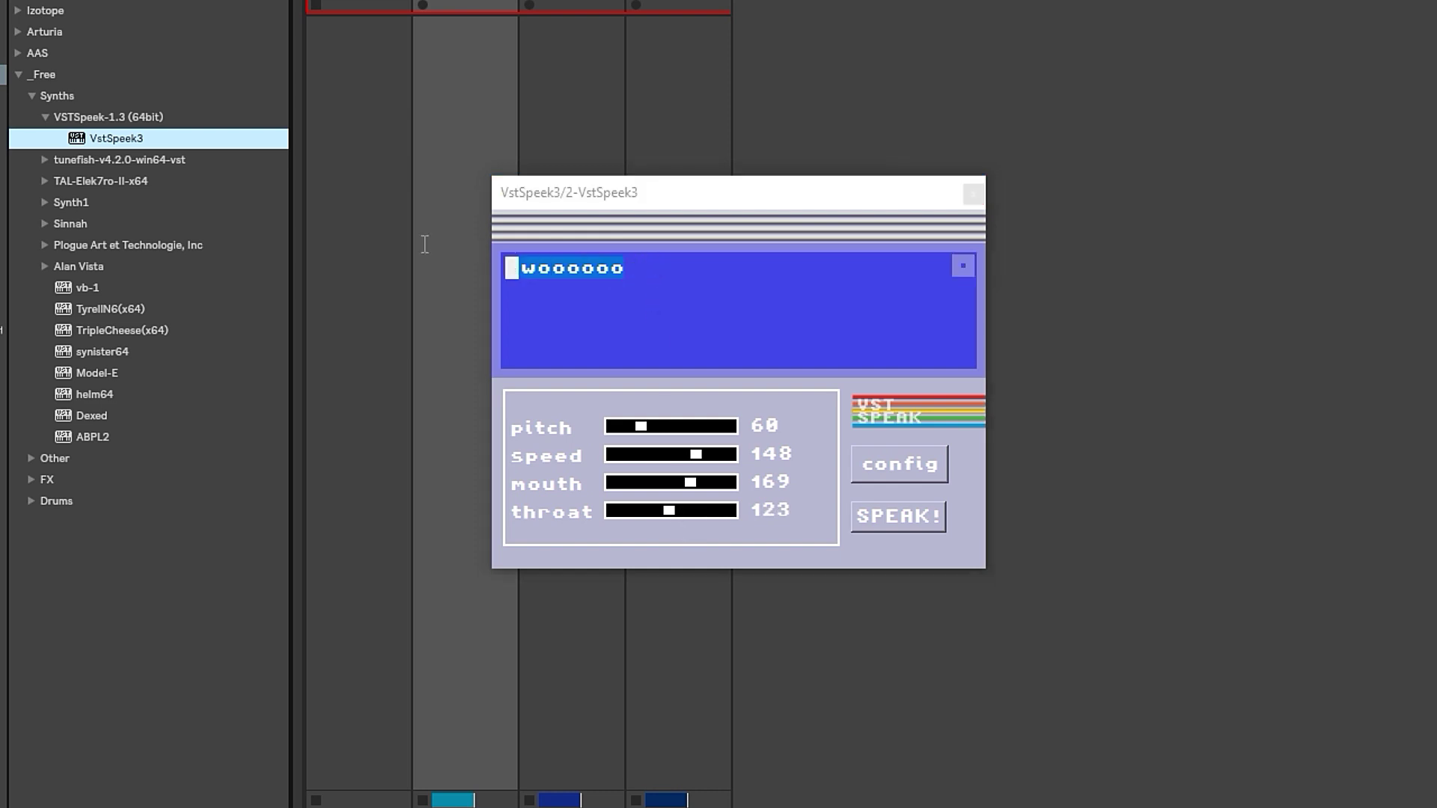
type("meow")
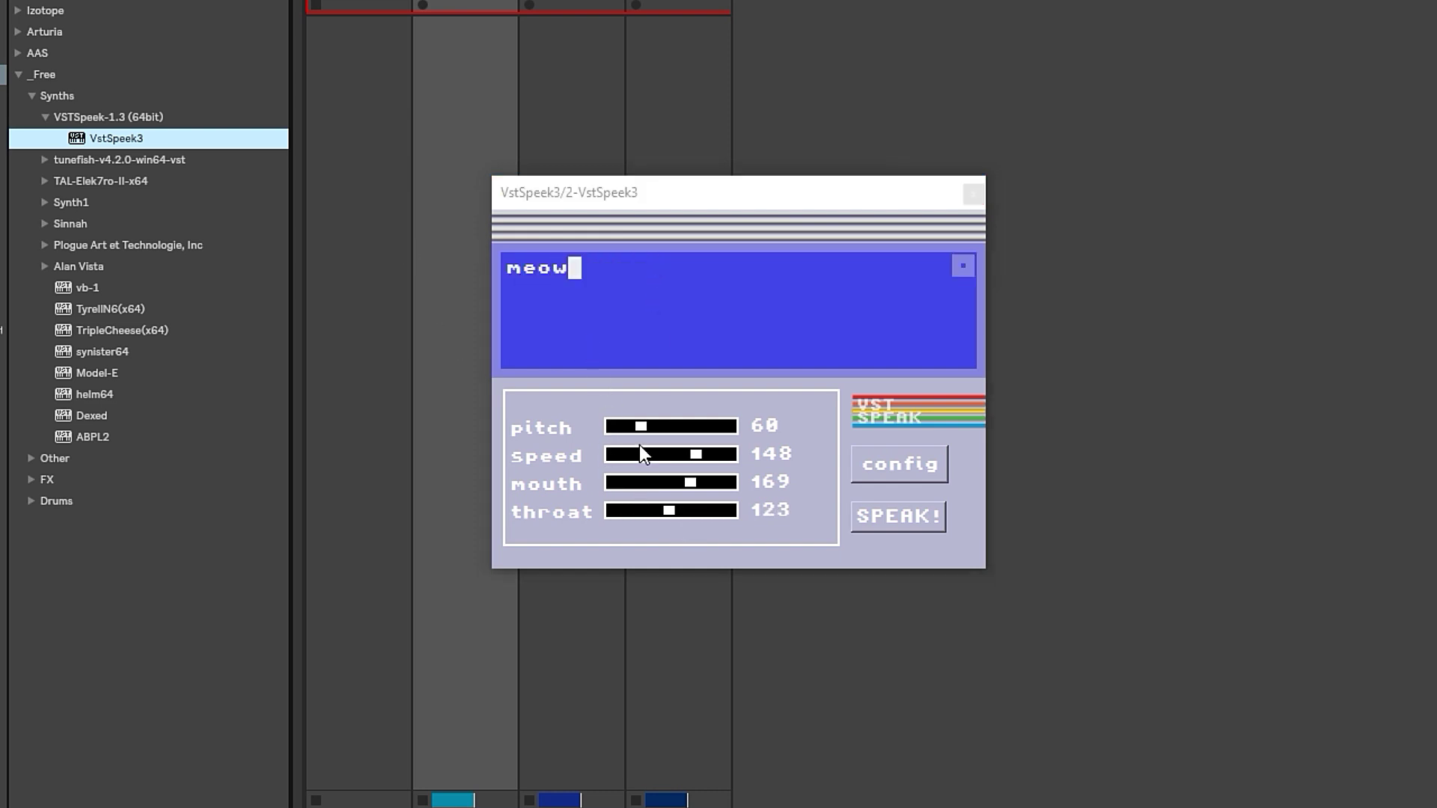
Step: Have VstSpeek3 speak the text, then toggle phonetic mode on and back off in its config
left_click(901, 519)
left_click(908, 470)
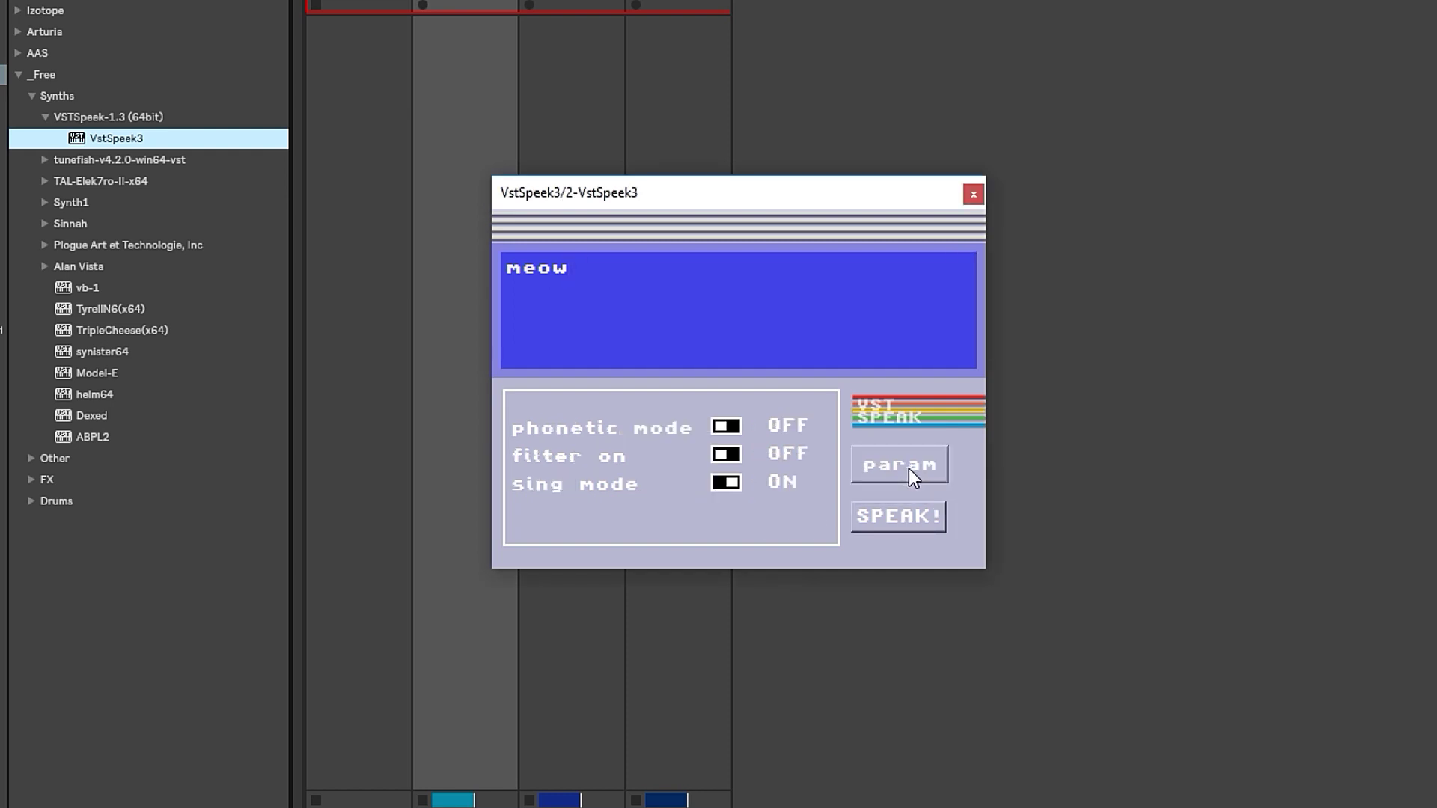
left_click(727, 426)
left_click(726, 429)
Step: Back on the sliders page, delete the start of 'meow' so the text reads 'ow'
left_click(870, 474)
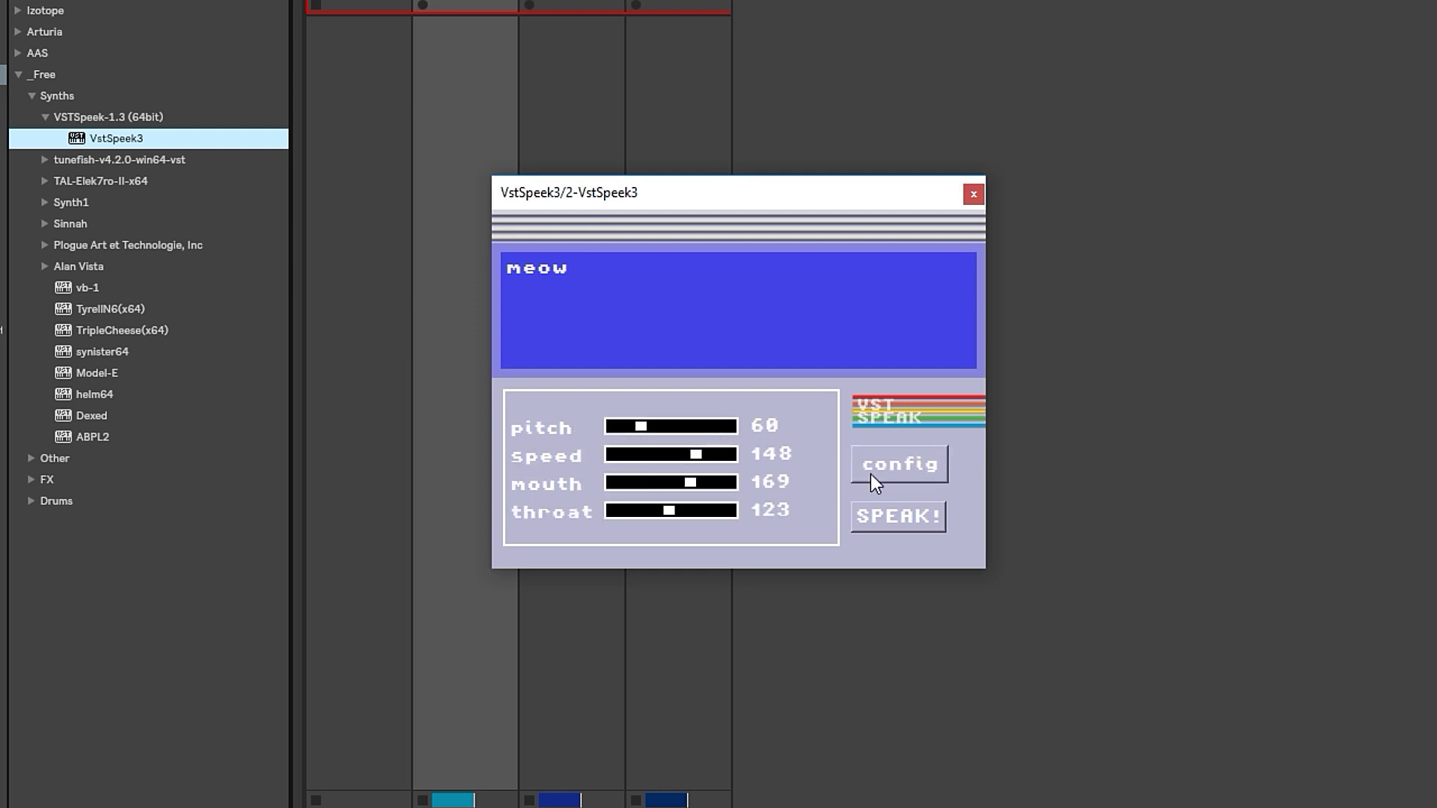
left_click(595, 317)
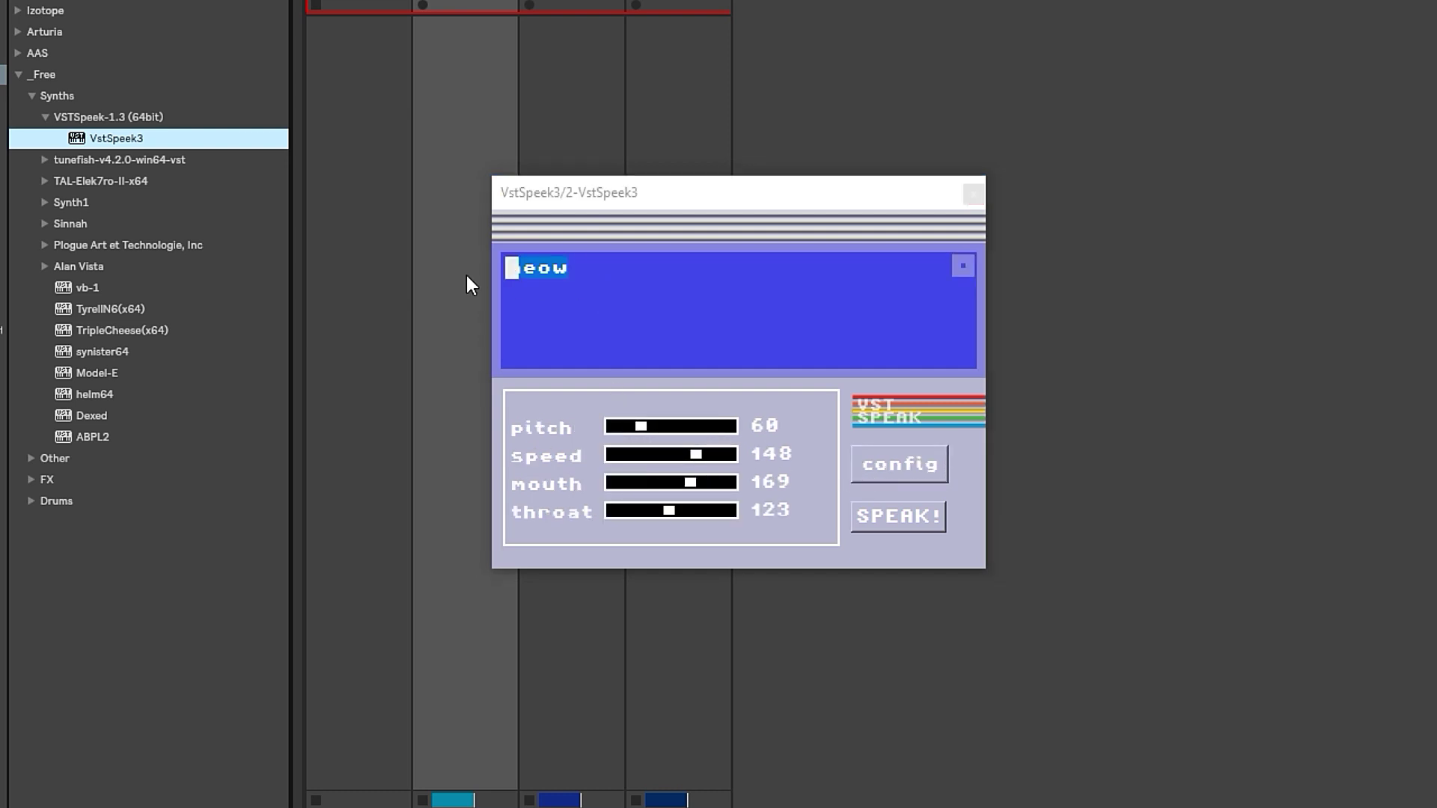
key("Delete")
key("Delete")
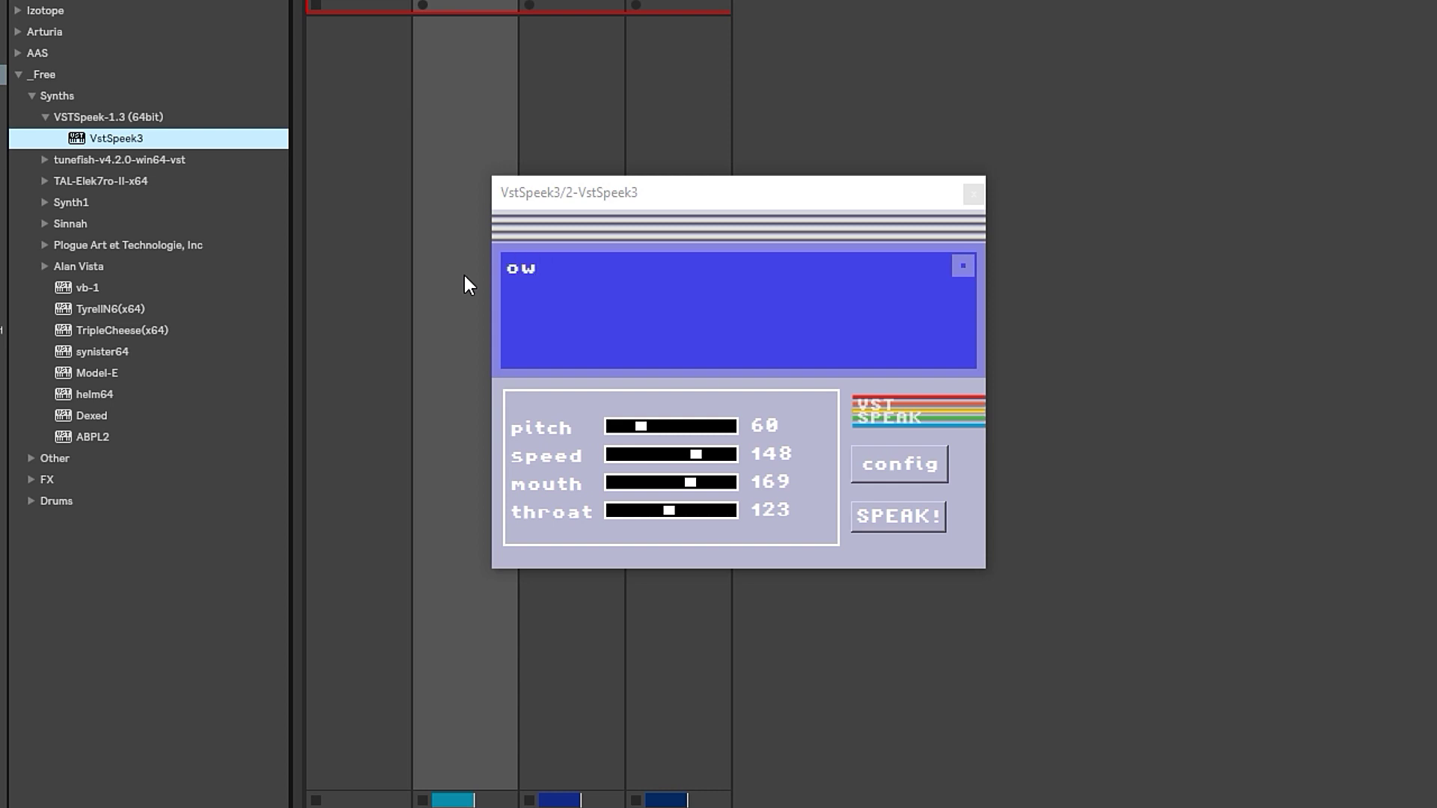